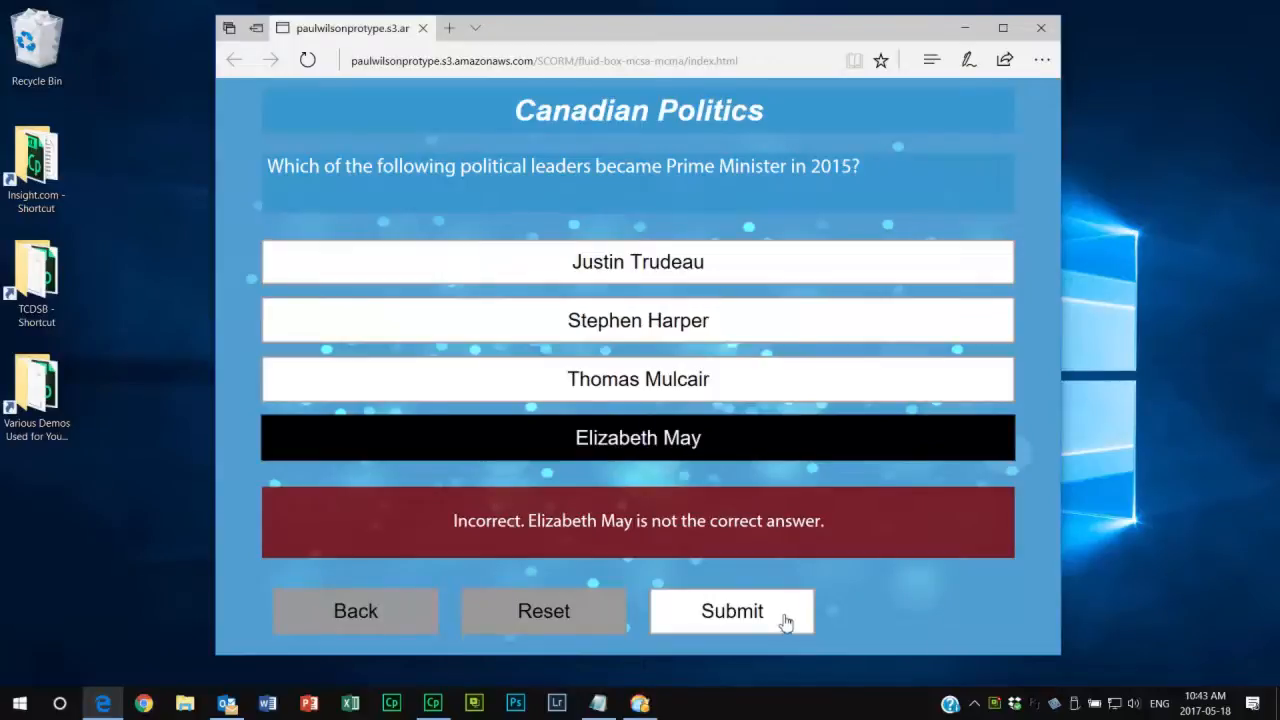
- Submit Thomas Mulcair as the quiz answer, and test the responsive layout by narrowing and maximizing the browser window
{"action": "left_click", "coordinate": [818, 381]}
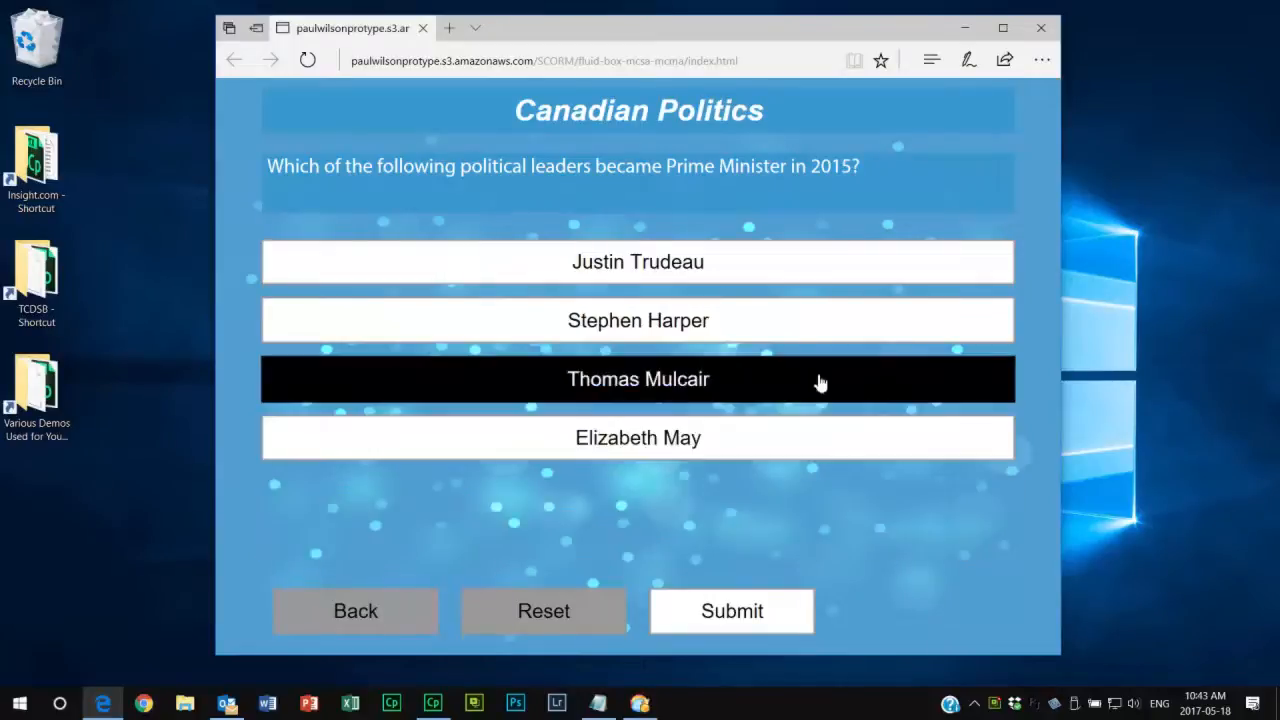
{"action": "left_click", "coordinate": [793, 615]}
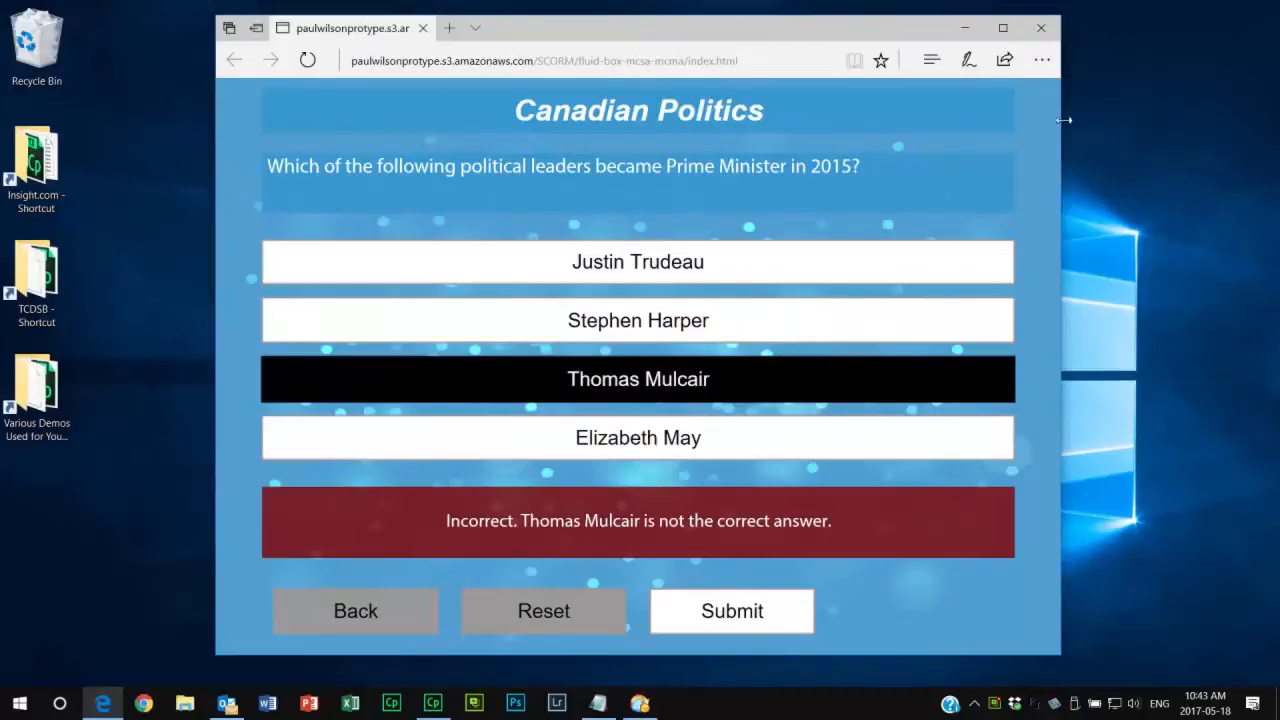
{"action": "left_click_drag", "start_coordinate": [1063, 120], "coordinate": [662, 120]}
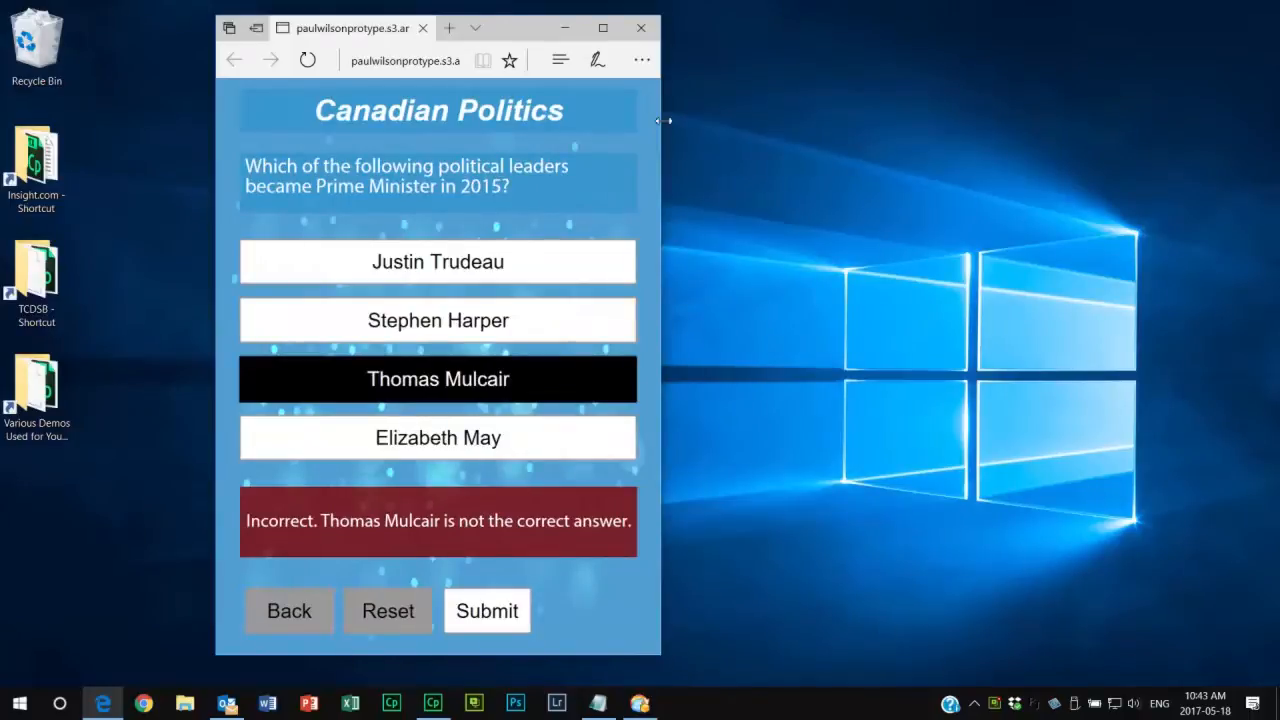
{"action": "left_click", "coordinate": [611, 28]}
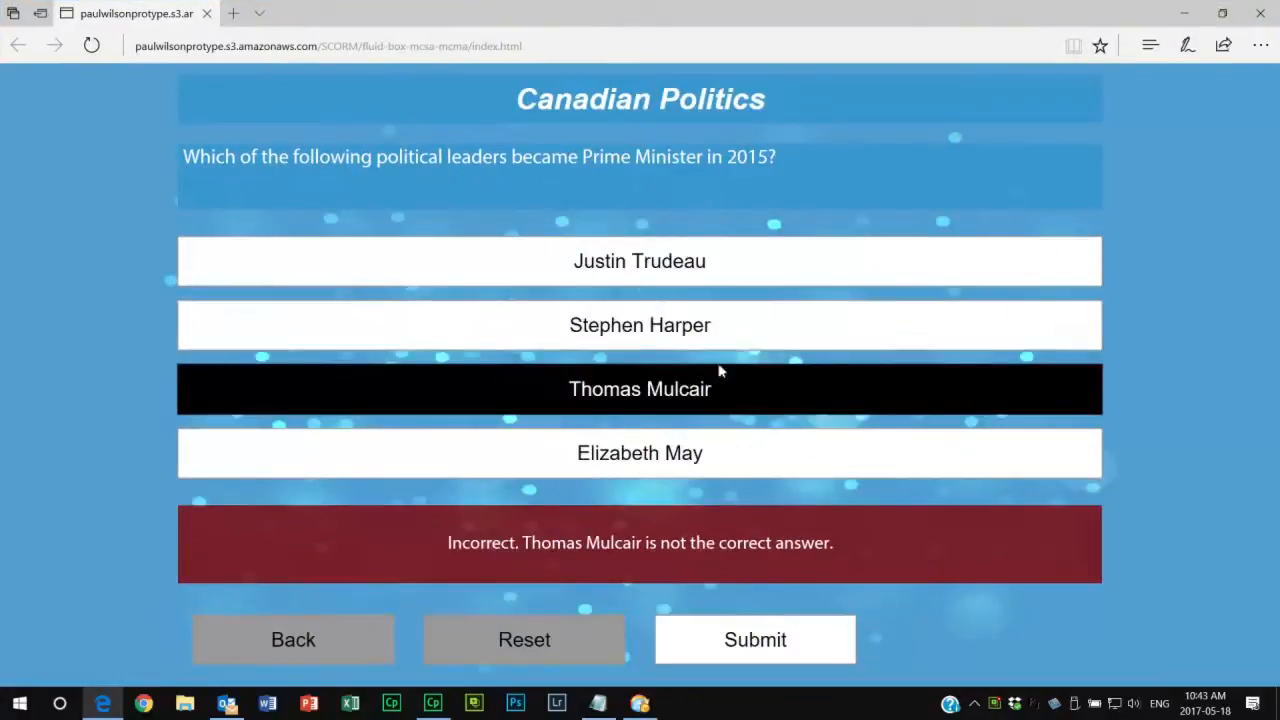
- Reset the Canadian Politics question and submit Elizabeth May as the answer
{"action": "left_click", "coordinate": [526, 644]}
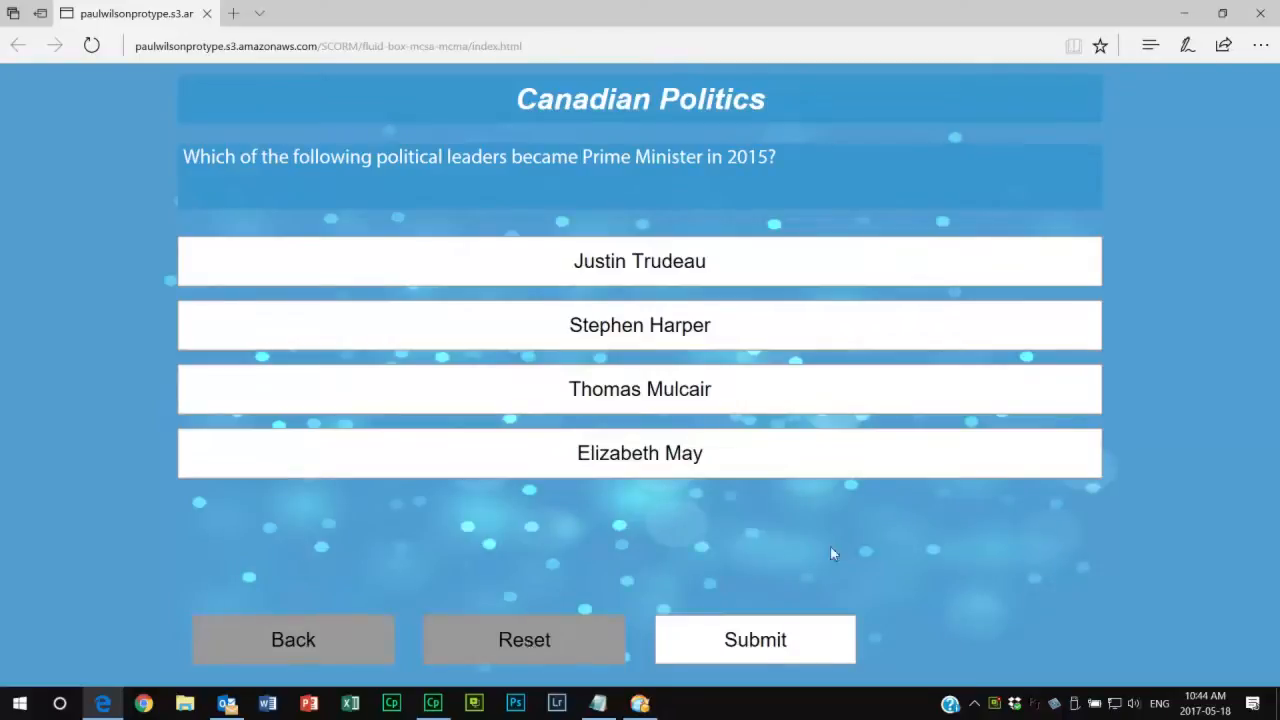
{"action": "left_click", "coordinate": [830, 464]}
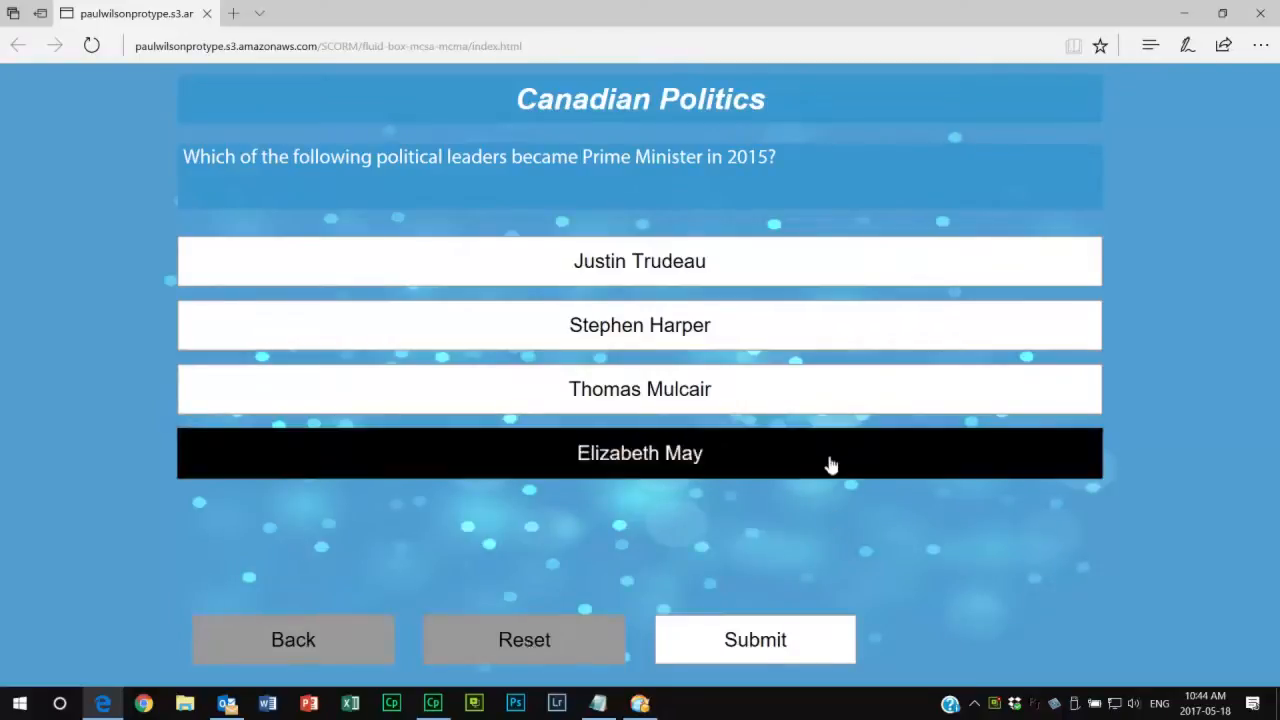
{"action": "left_click", "coordinate": [812, 648]}
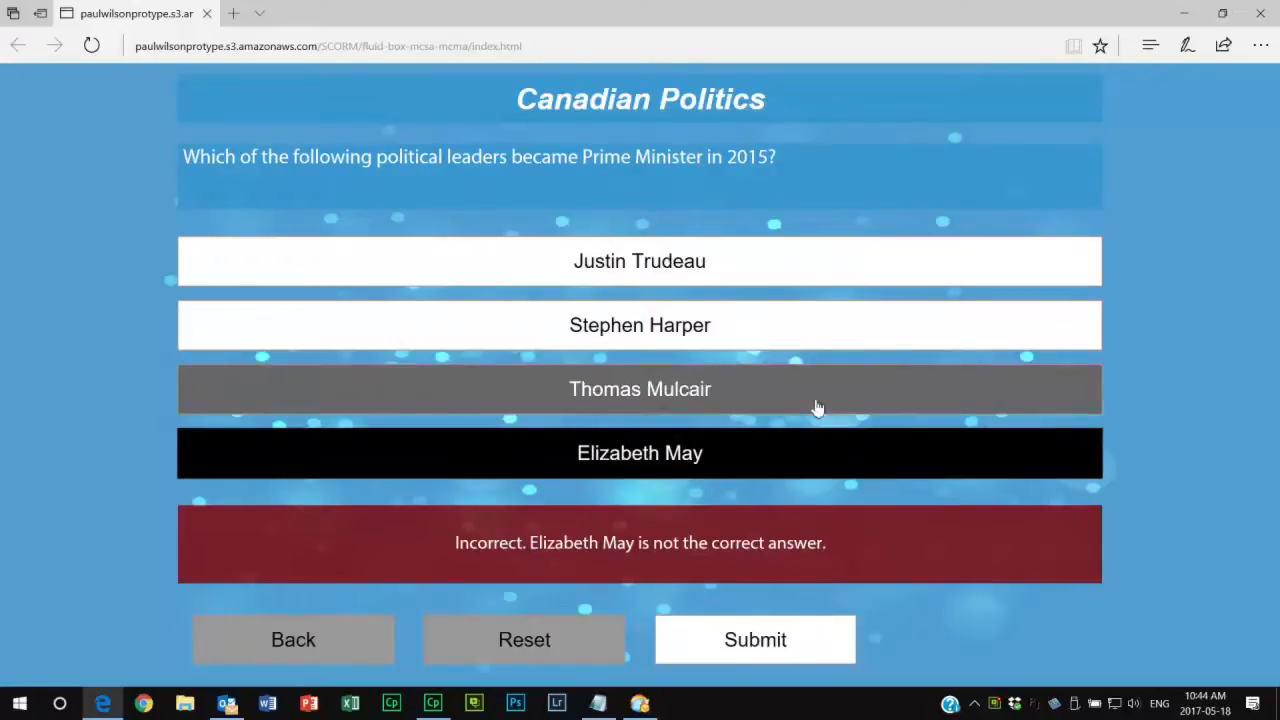
- Switch the selected answer among Thomas Mulcair, Stephen Harper and Justin Trudeau, and submit Stephen Harper
{"action": "left_click", "coordinate": [815, 404]}
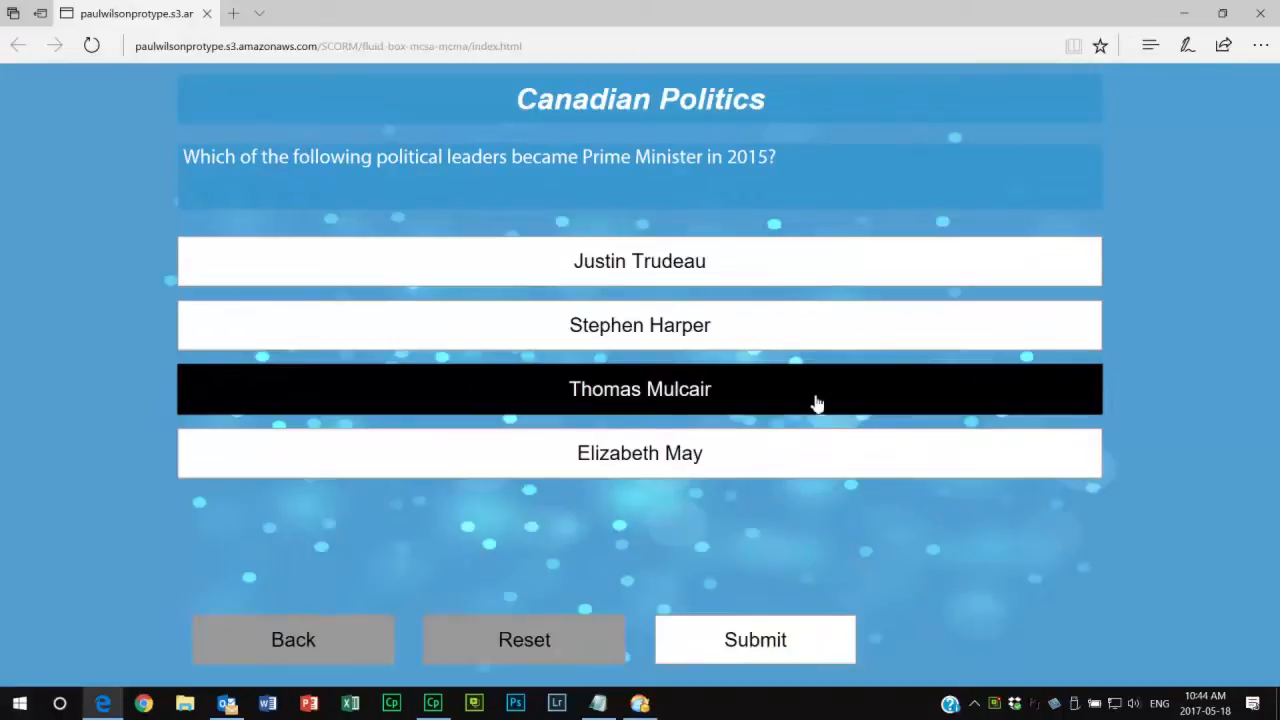
{"action": "left_click", "coordinate": [815, 344]}
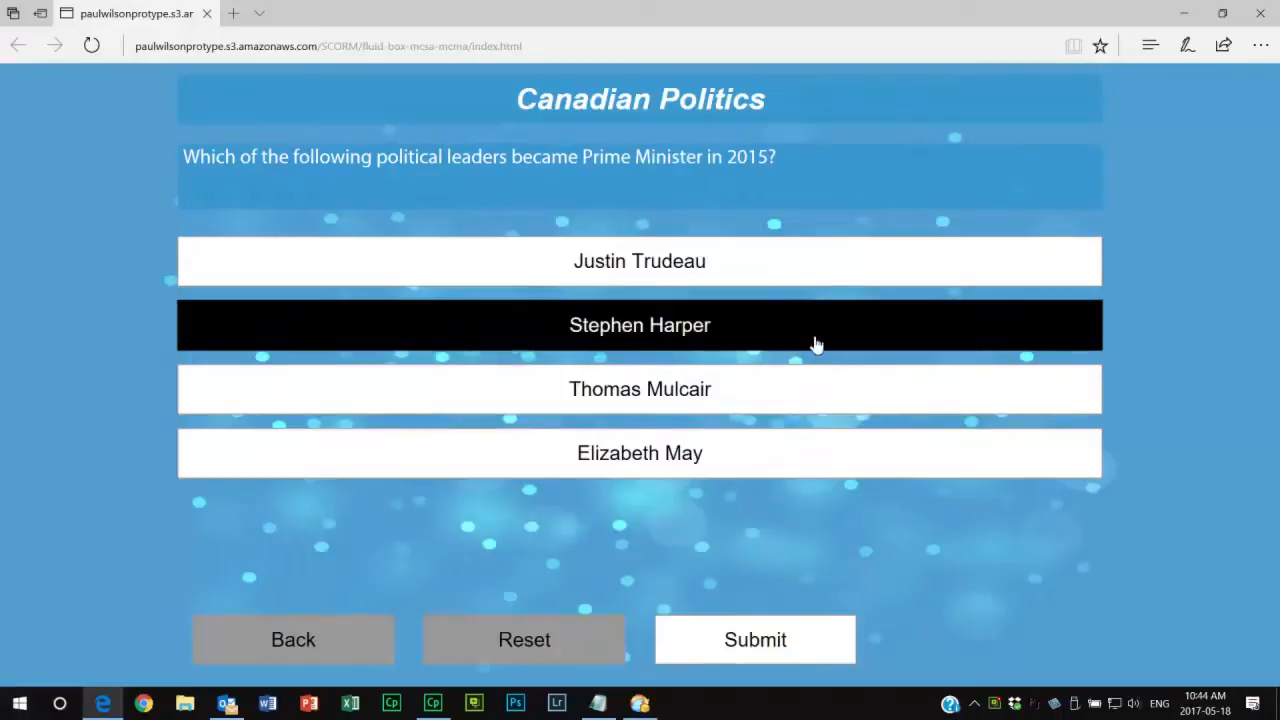
{"action": "left_click", "coordinate": [818, 267]}
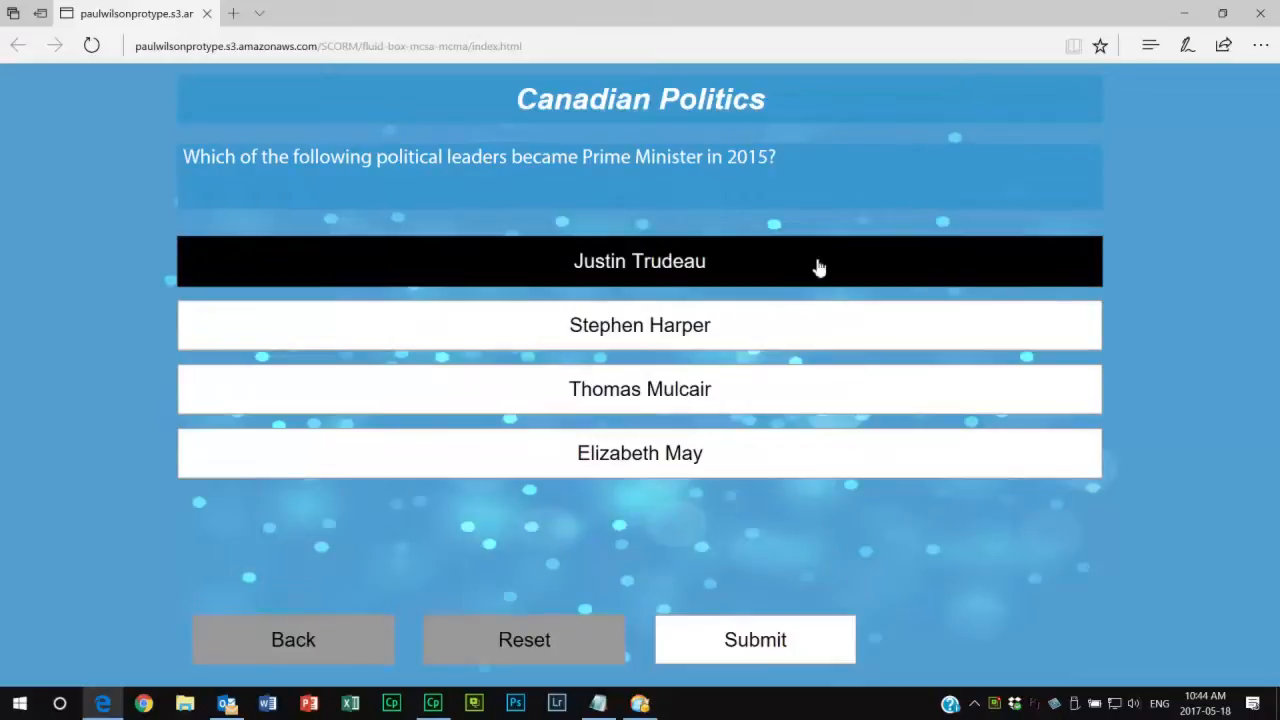
{"action": "left_click", "coordinate": [823, 337]}
{"action": "left_click", "coordinate": [797, 654]}
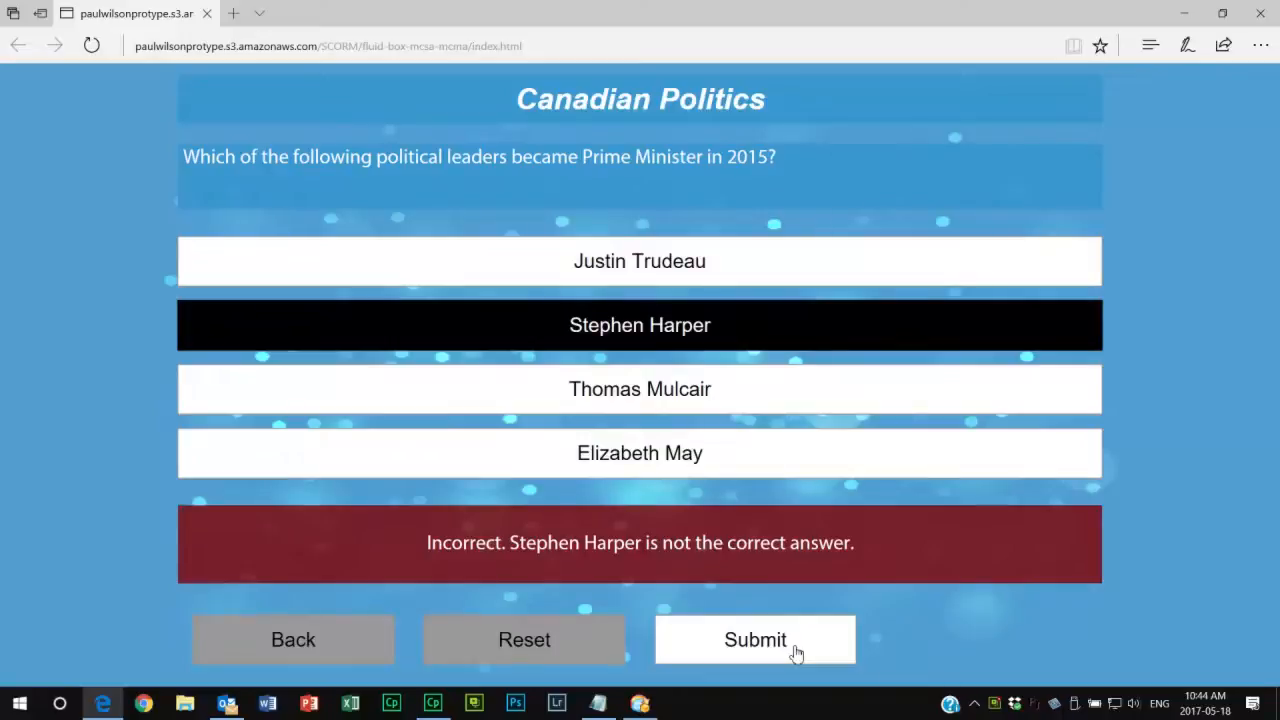
- Continue to the Canadian Geography question, select Surrey and Beaver Creek, and reset the selections
{"action": "left_click", "coordinate": [978, 522]}
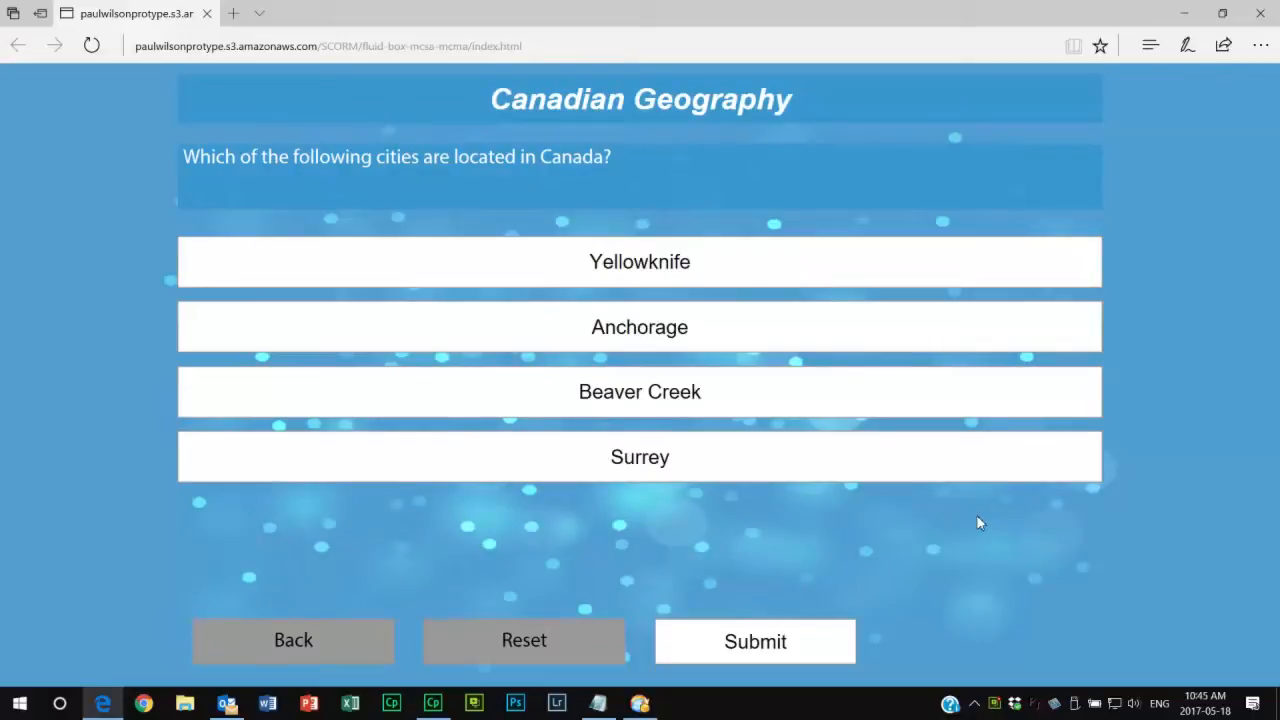
{"action": "left_click", "coordinate": [940, 455]}
{"action": "left_click", "coordinate": [925, 385]}
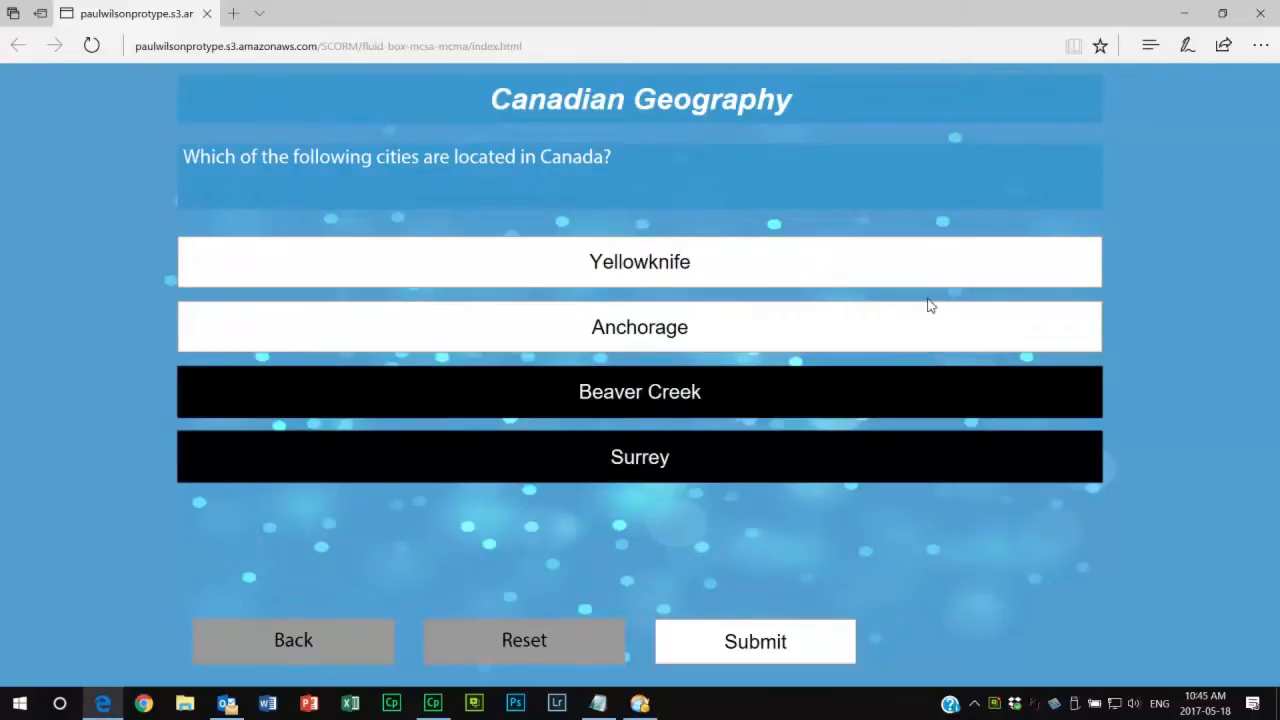
{"action": "left_click", "coordinate": [529, 650]}
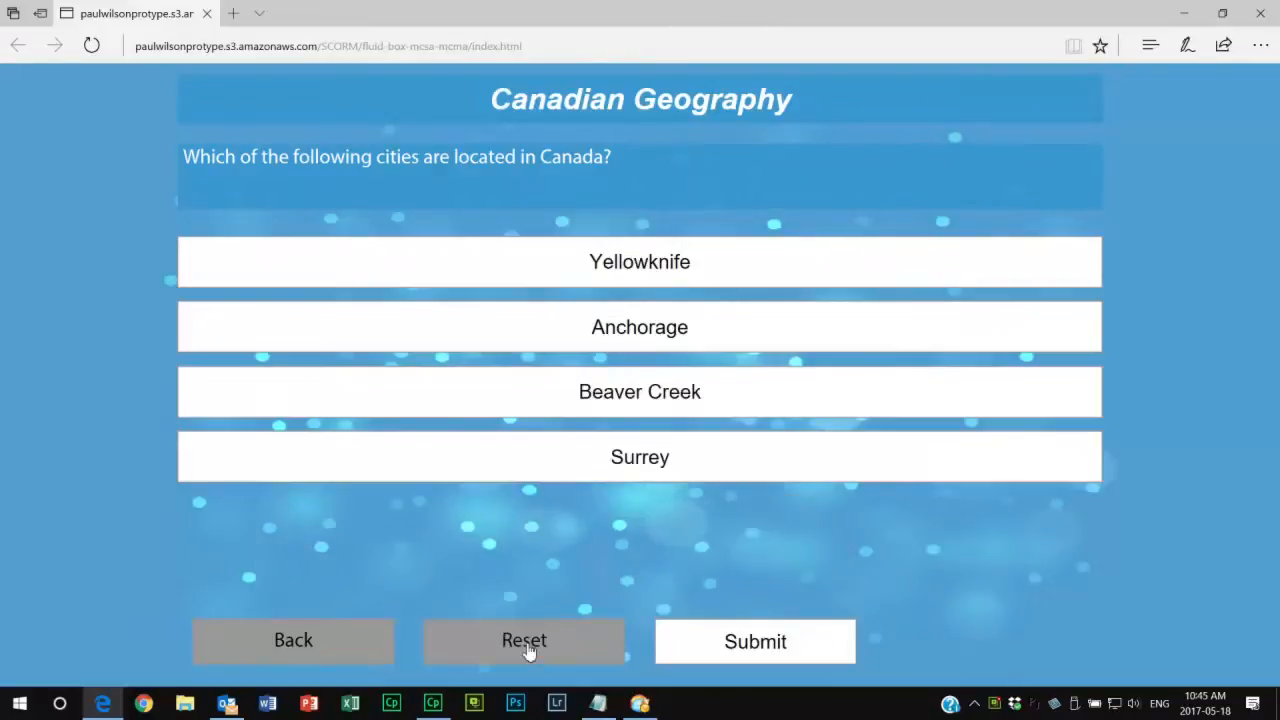
- Select Surrey, Beaver Creek and Yellowknife as the Canadian cities and submit the answers
{"action": "left_click", "coordinate": [899, 452]}
{"action": "left_click", "coordinate": [890, 387]}
{"action": "left_click", "coordinate": [894, 285]}
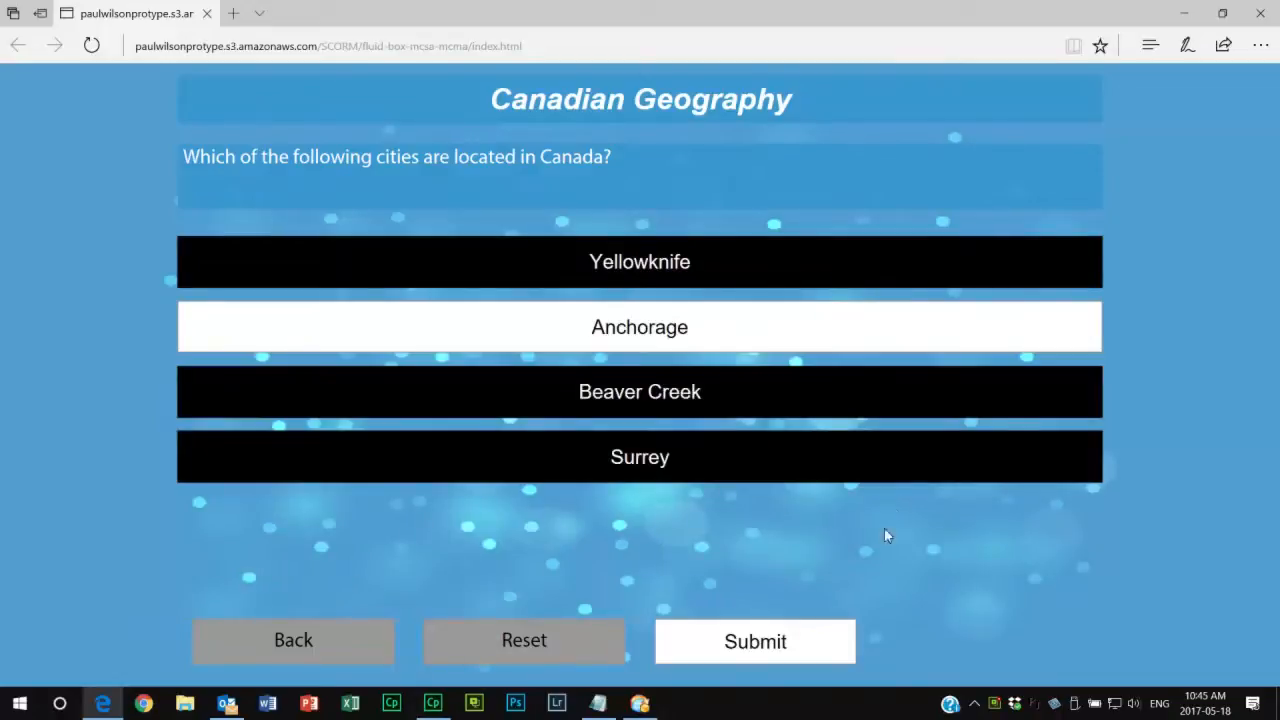
{"action": "left_click", "coordinate": [786, 656]}
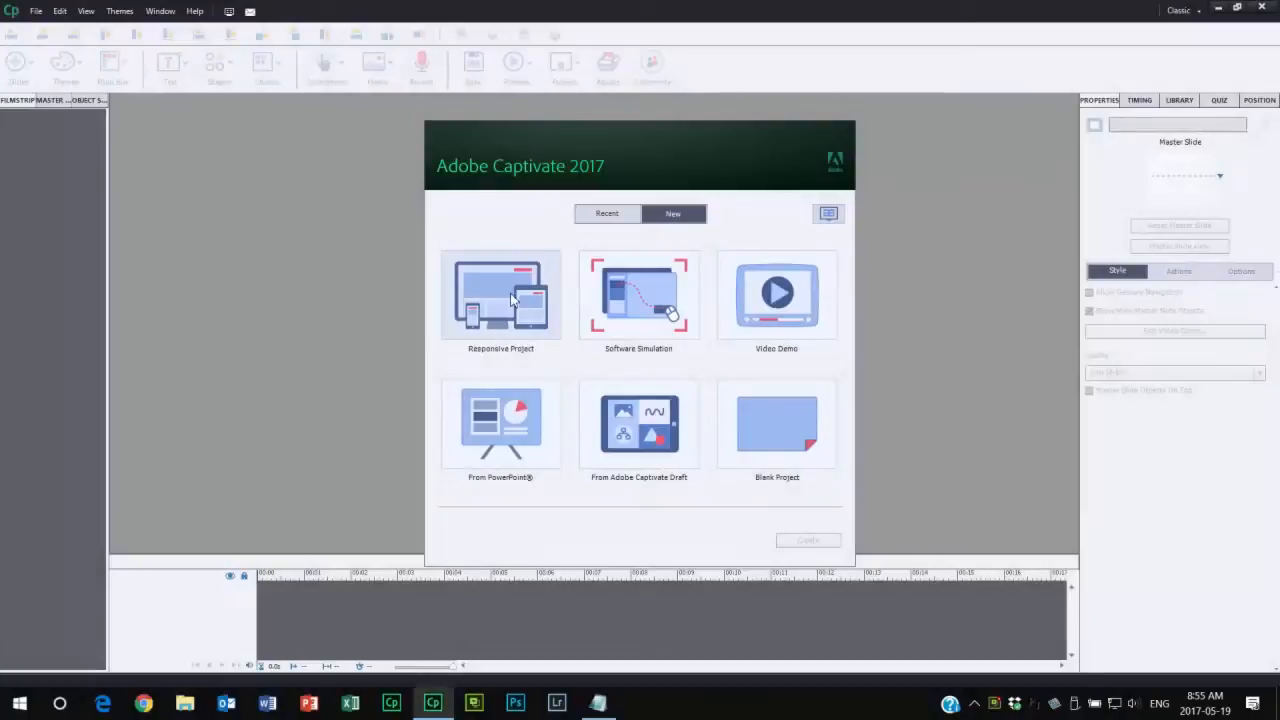
- Create a new responsive project in Adobe Captivate 2017
{"action": "left_click", "coordinate": [503, 290]}
{"action": "double_click", "coordinate": [503, 290]}
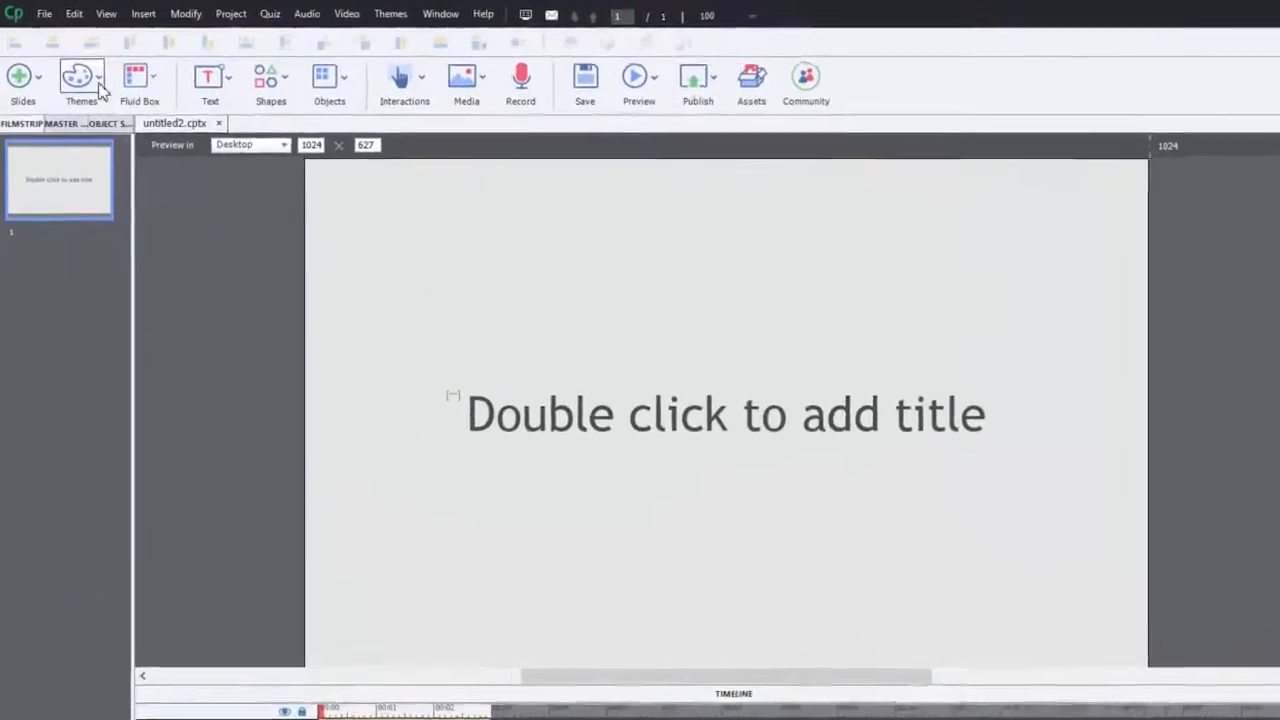
- Apply the first theme in the gallery, accepting the loss of style overrides, and change the slide's master to Blank
{"action": "left_click", "coordinate": [80, 70]}
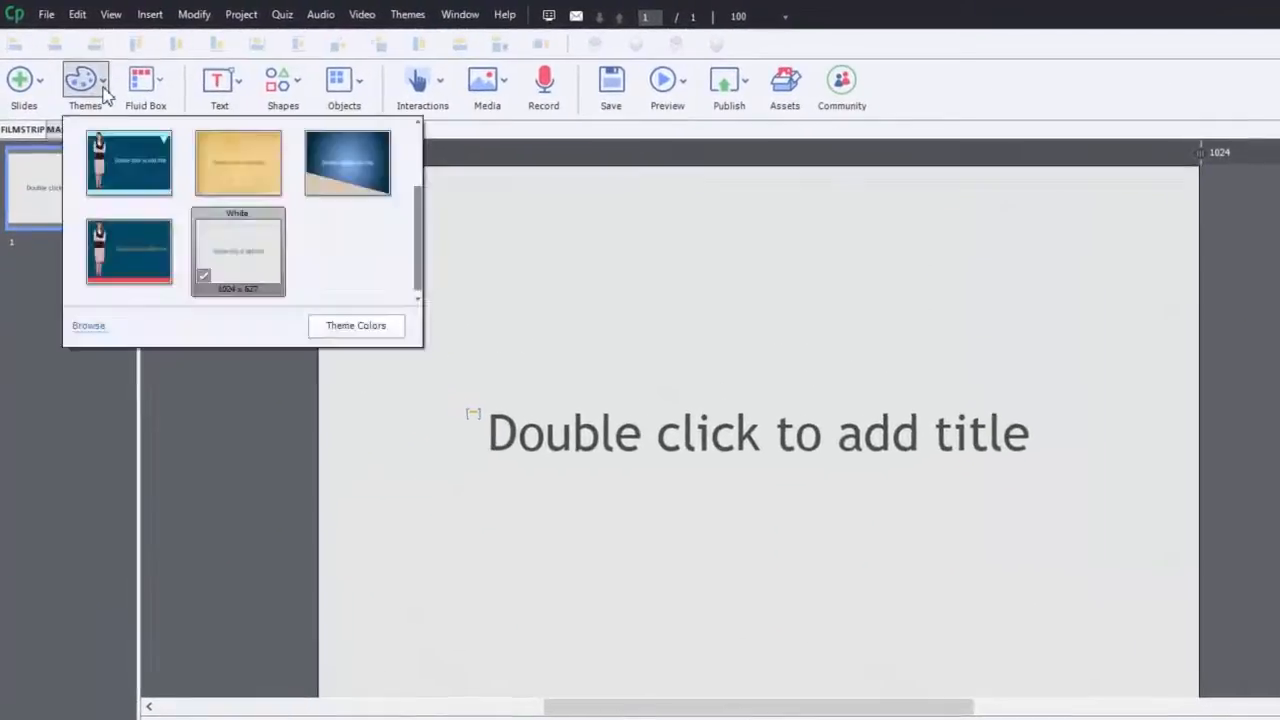
{"action": "left_click", "coordinate": [420, 168]}
{"action": "left_click", "coordinate": [110, 177]}
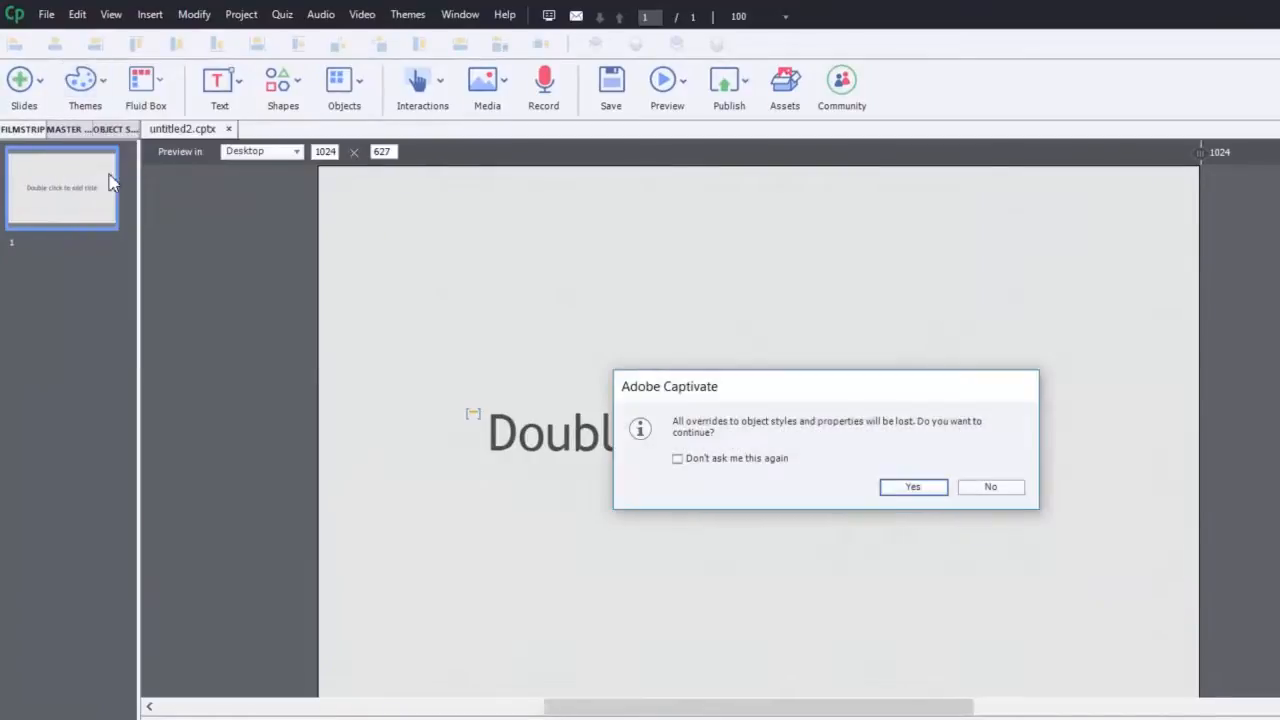
{"action": "left_click", "coordinate": [911, 488]}
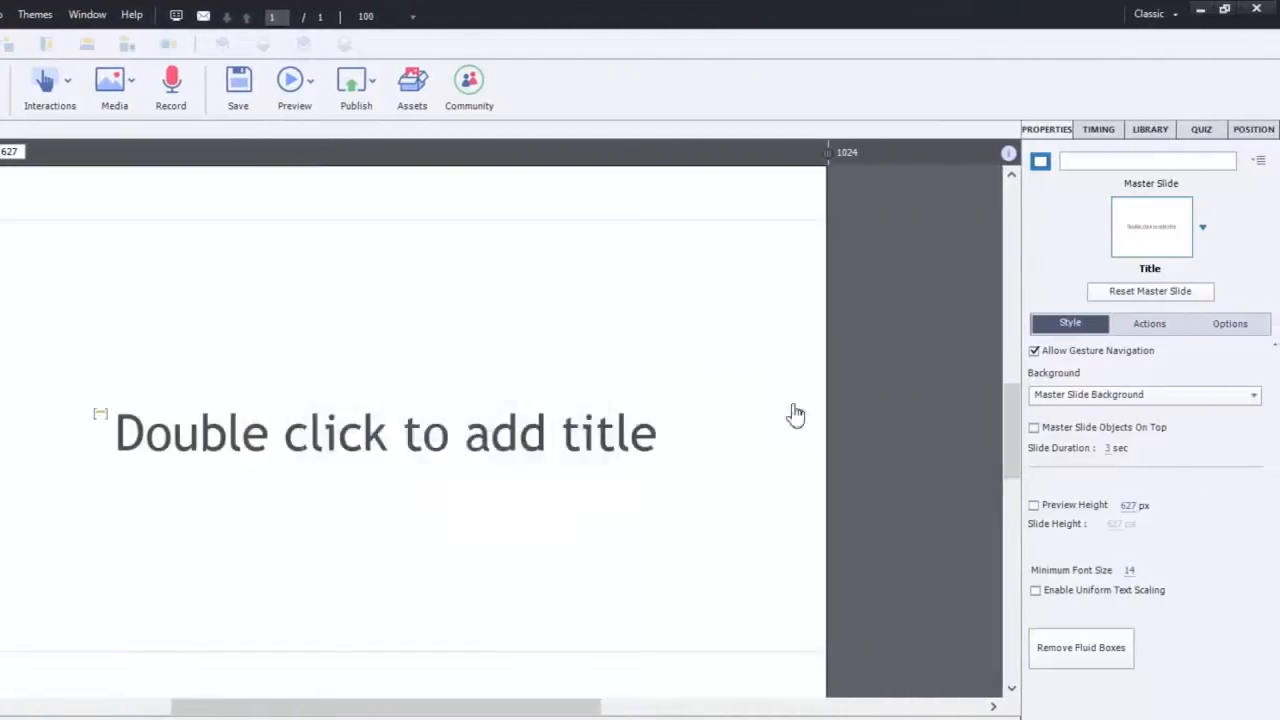
{"action": "left_click", "coordinate": [1202, 228]}
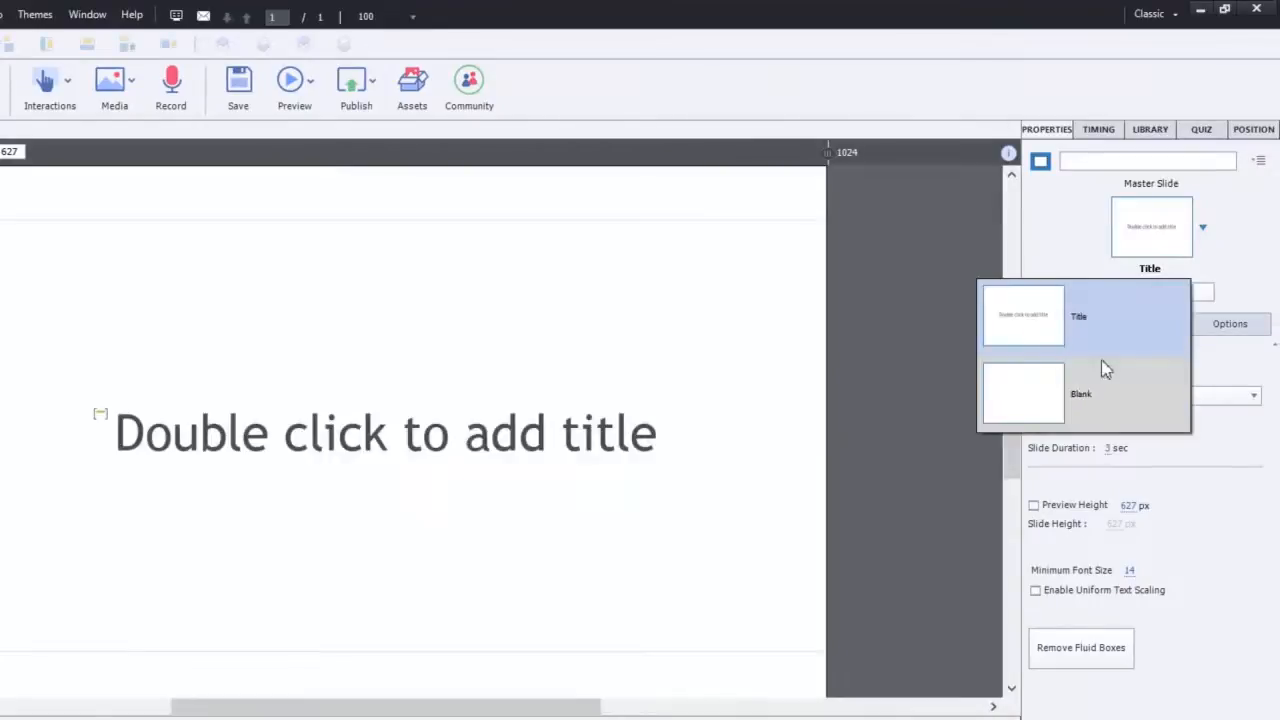
{"action": "left_click", "coordinate": [1049, 396]}
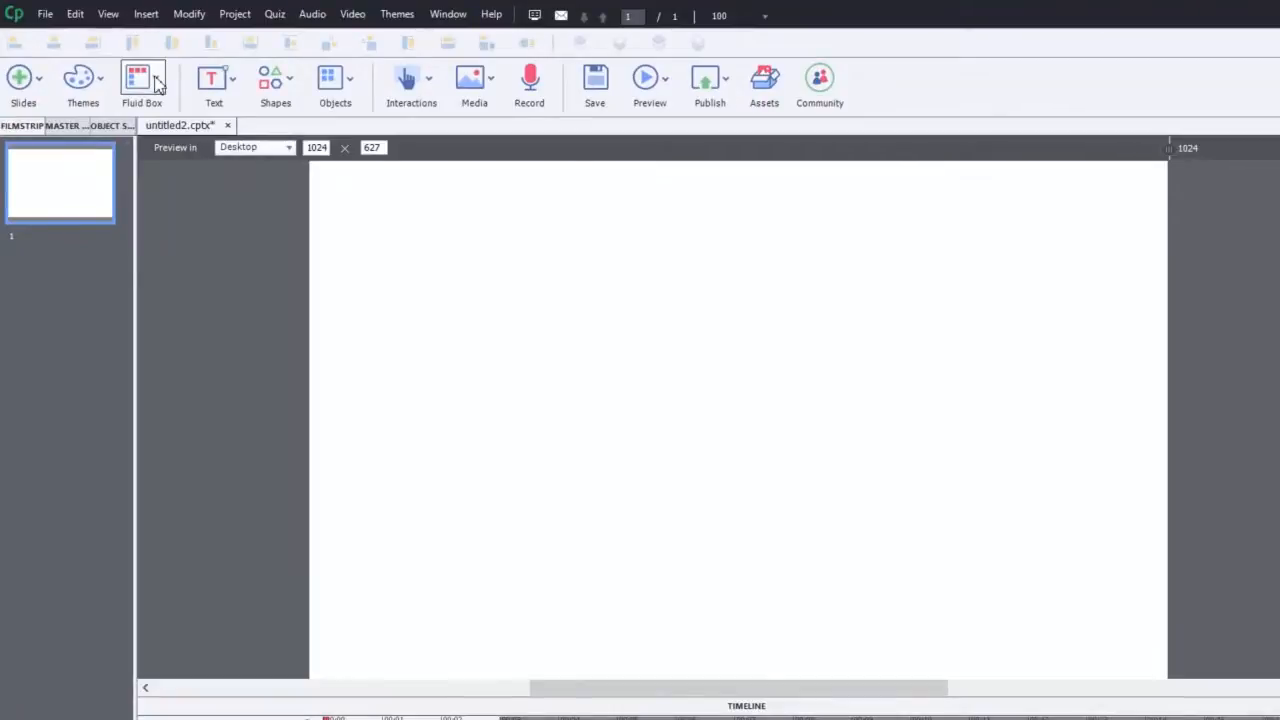
- Divide the blank slide into five vertical fluid boxes
{"action": "left_click", "coordinate": [157, 84]}
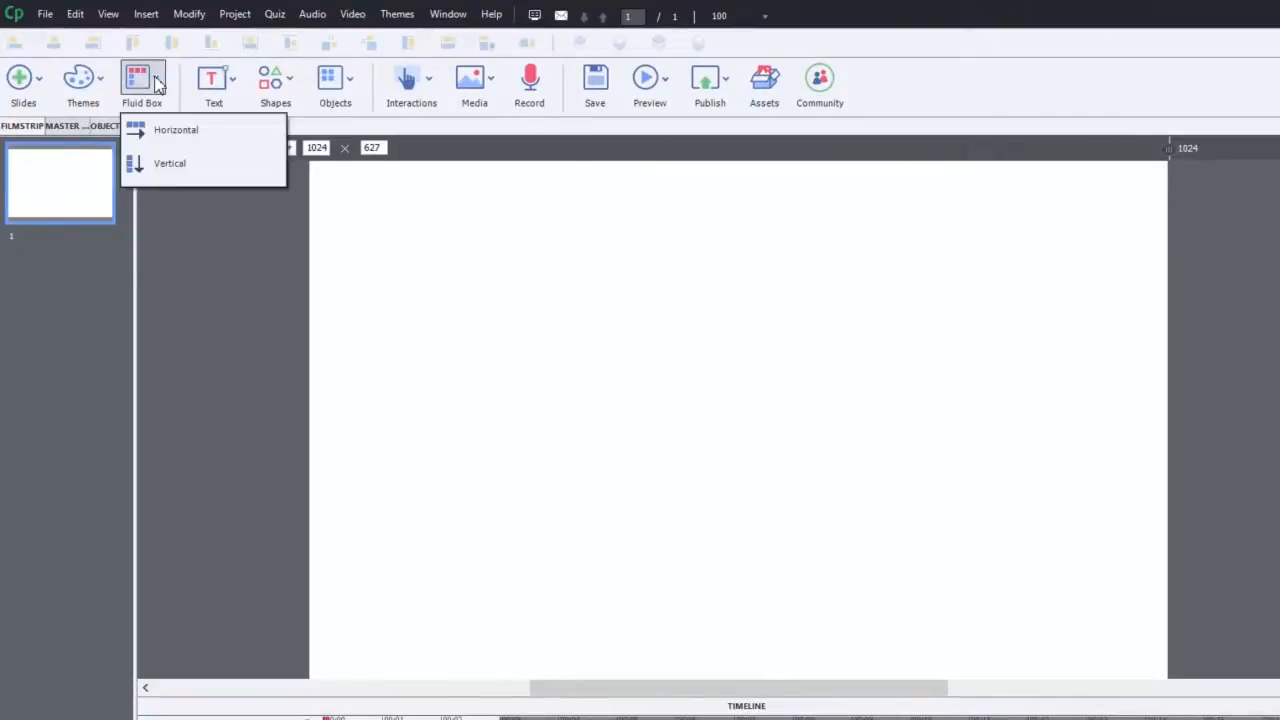
{"action": "mouse_move", "coordinate": [172, 160]}
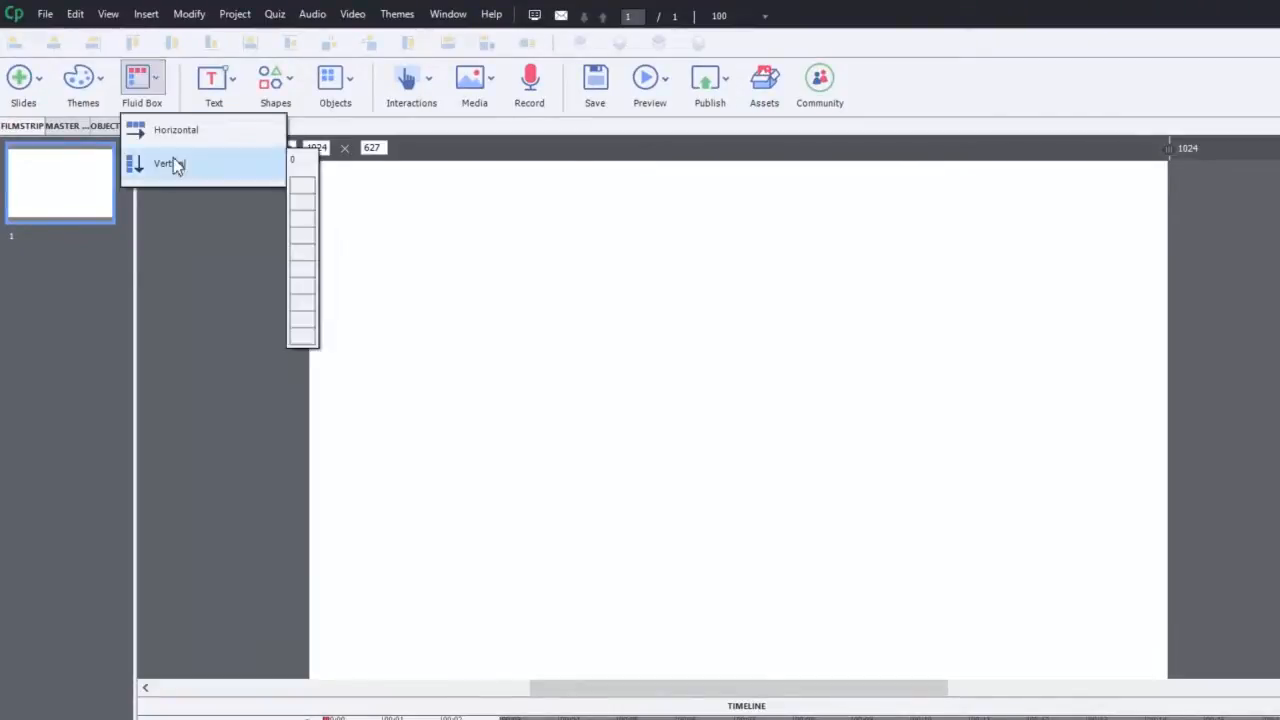
{"action": "left_click", "coordinate": [304, 254]}
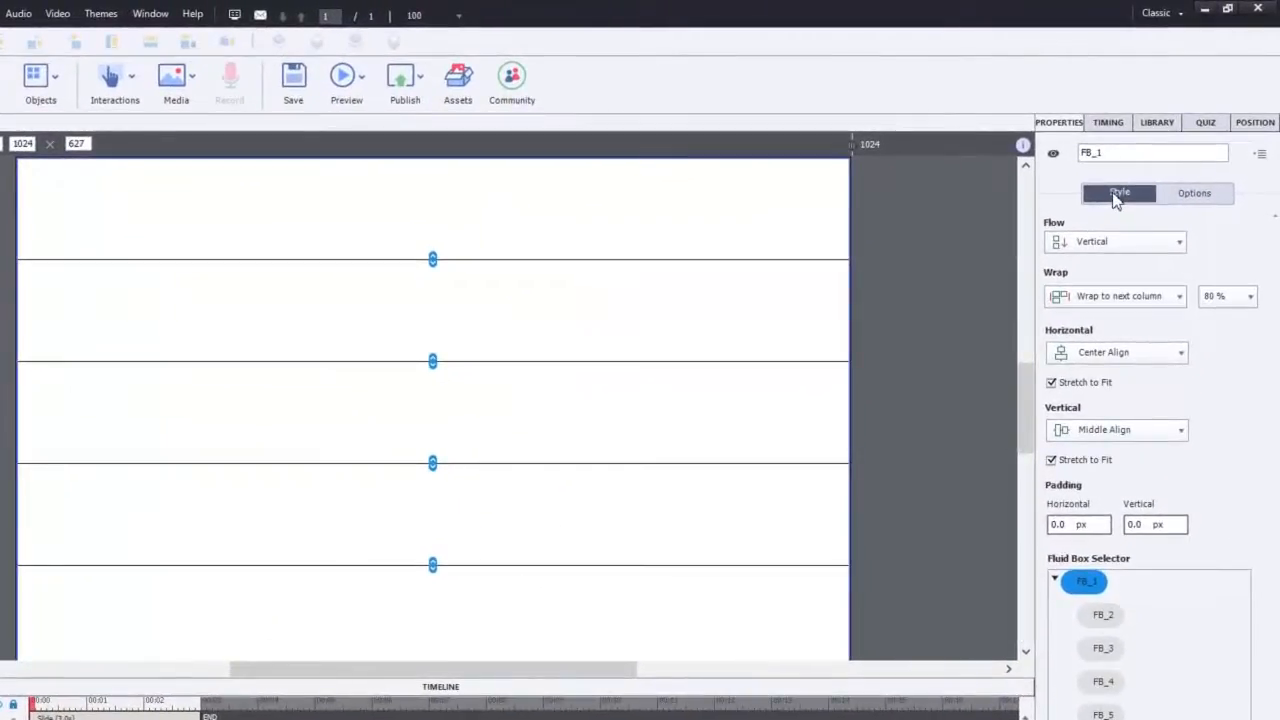
- Try the Horizontal flow on the parent fluid box FB_1 and restore the Vertical flow
{"action": "left_click", "coordinate": [1109, 250]}
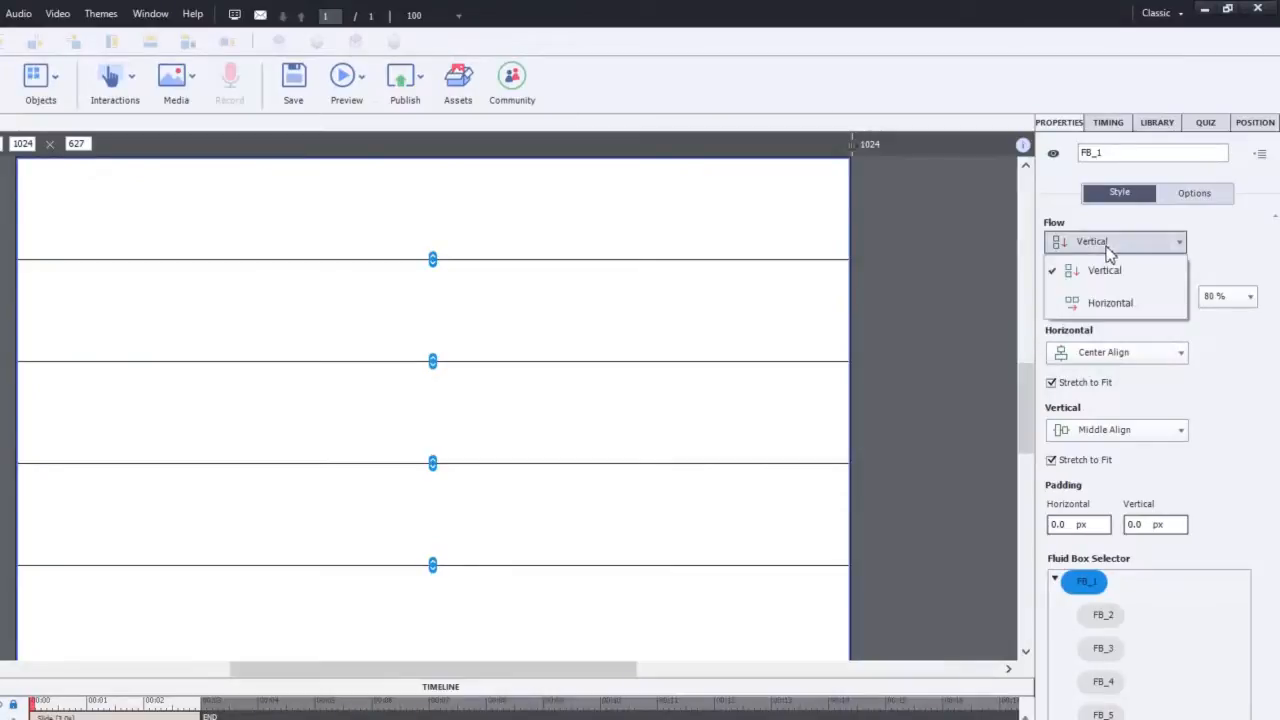
{"action": "left_click", "coordinate": [1108, 302]}
{"action": "left_click", "coordinate": [1104, 247]}
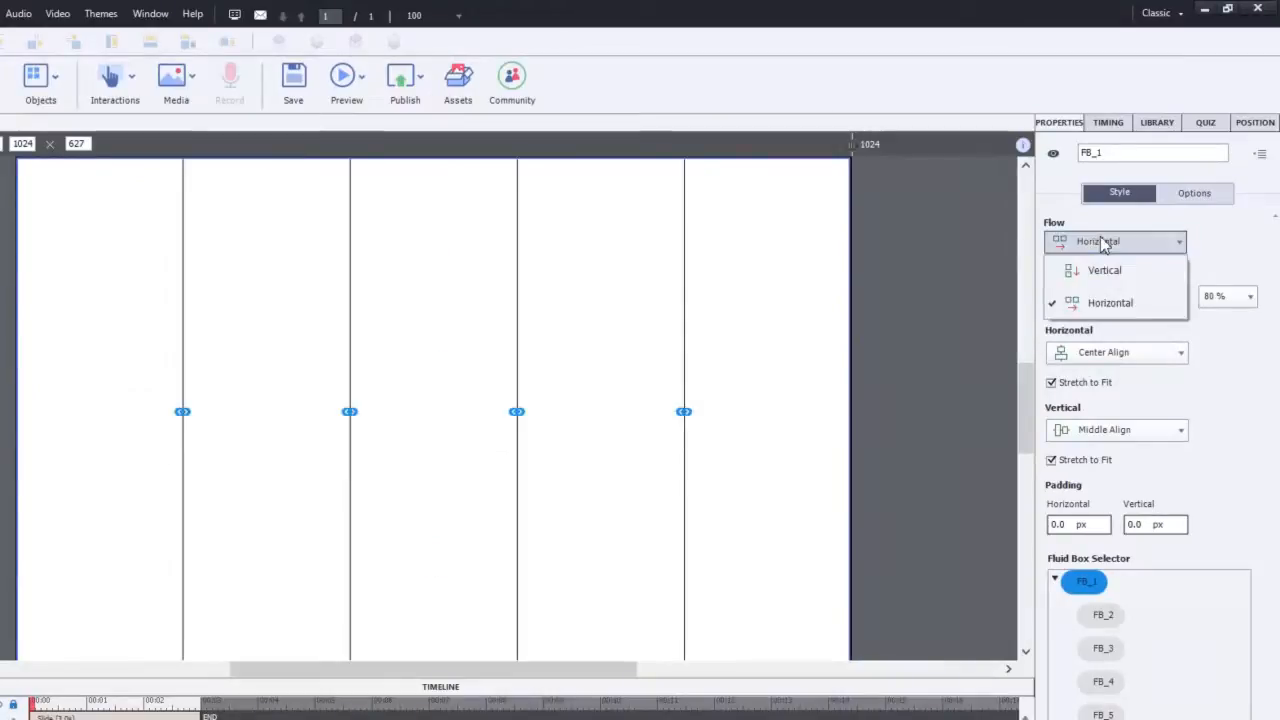
{"action": "left_click", "coordinate": [1108, 274]}
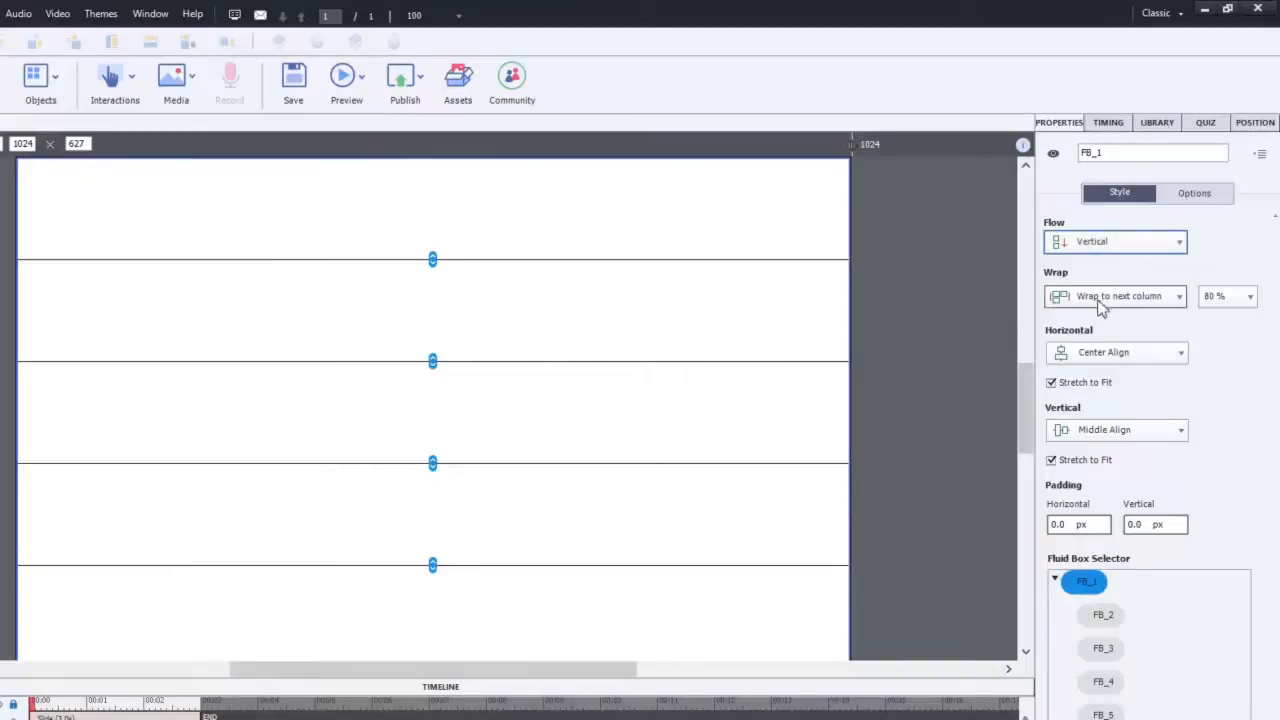
- Set the parent fluid box FB_1 to the Squeeze in a column wrap option at 100 %
{"action": "left_click", "coordinate": [1127, 306]}
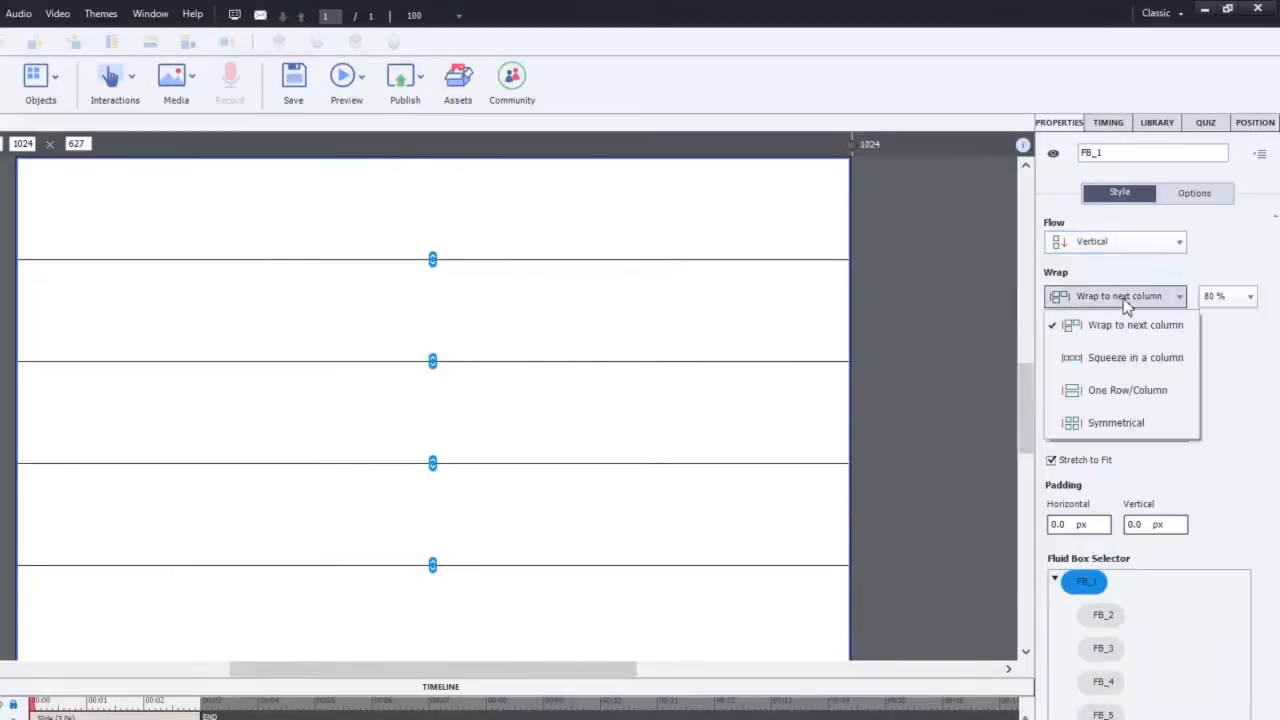
{"action": "left_click", "coordinate": [1137, 360]}
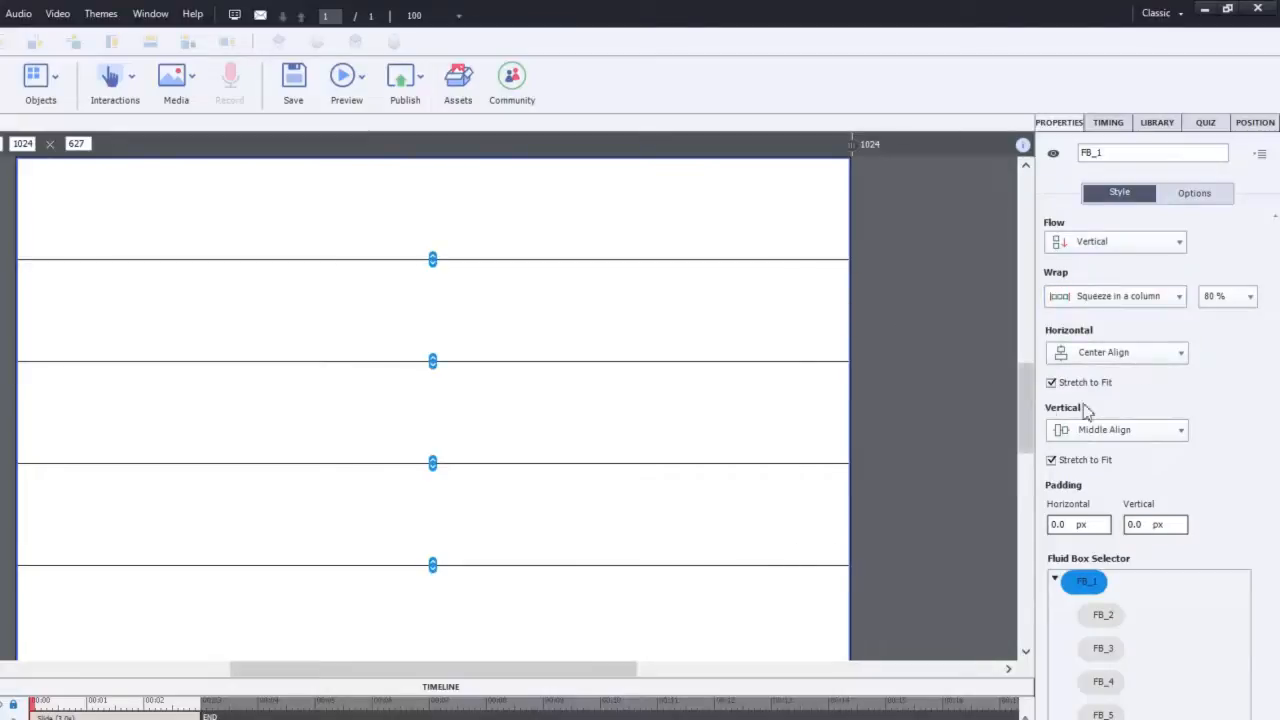
{"action": "left_click", "coordinate": [1250, 298]}
{"action": "left_click", "coordinate": [1245, 318]}
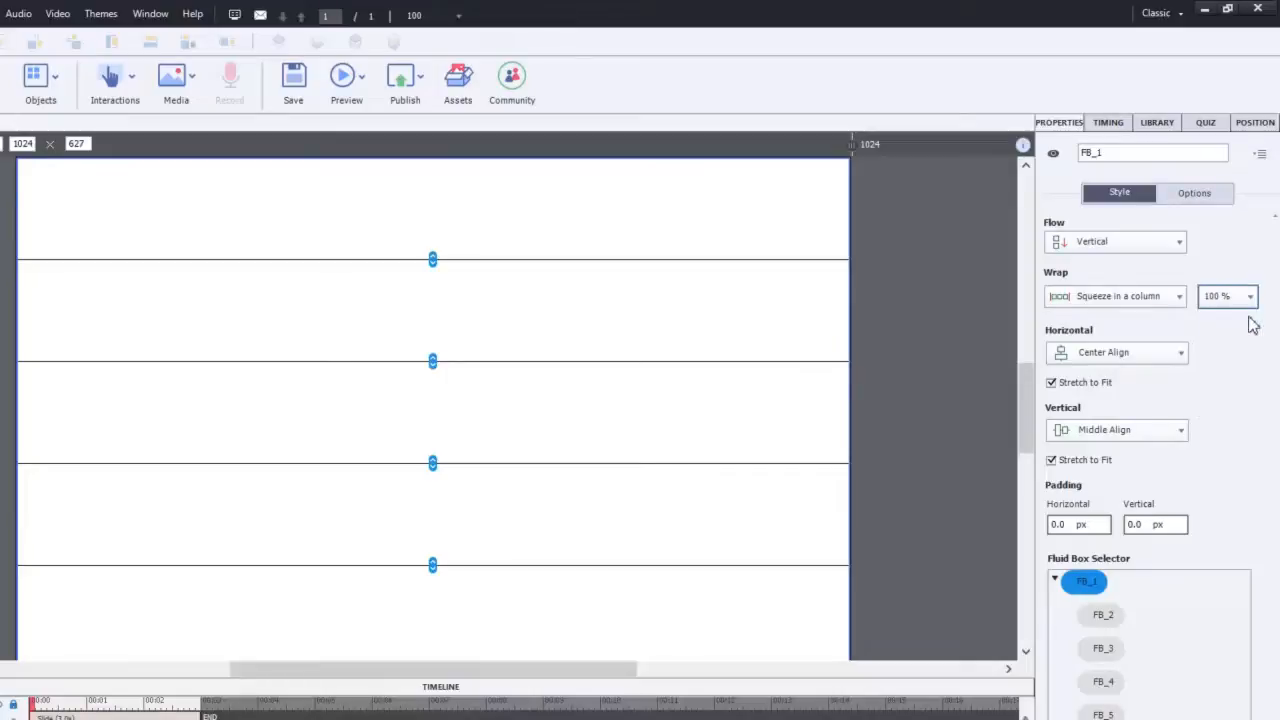
{"action": "left_click", "coordinate": [929, 345]}
{"action": "left_click_drag", "start_coordinate": [910, 317], "coordinate": [803, 400]}
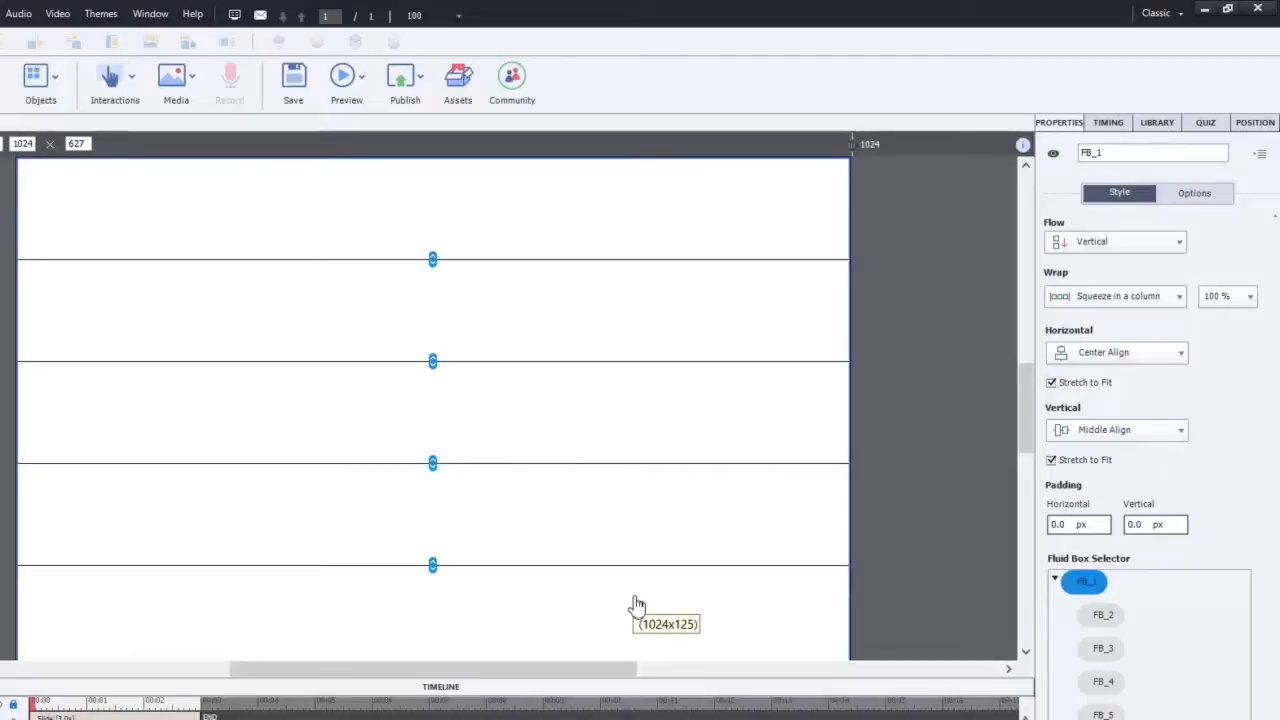
- Set the padding of the parent fluid box FB_1 to 50 px horizontal and 10 px vertical
{"action": "left_click_drag", "start_coordinate": [1071, 525], "coordinate": [1008, 511]}
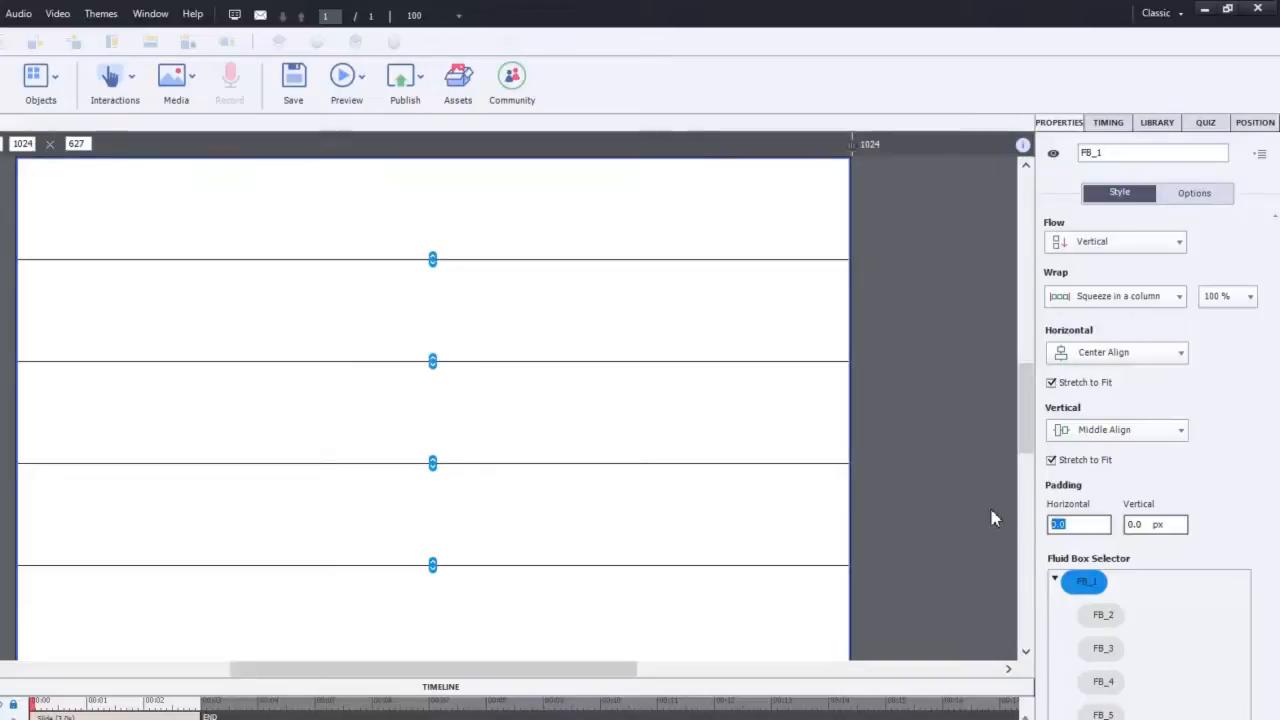
{"action": "type", "text": "50"}
{"action": "key", "text": "Tab"}
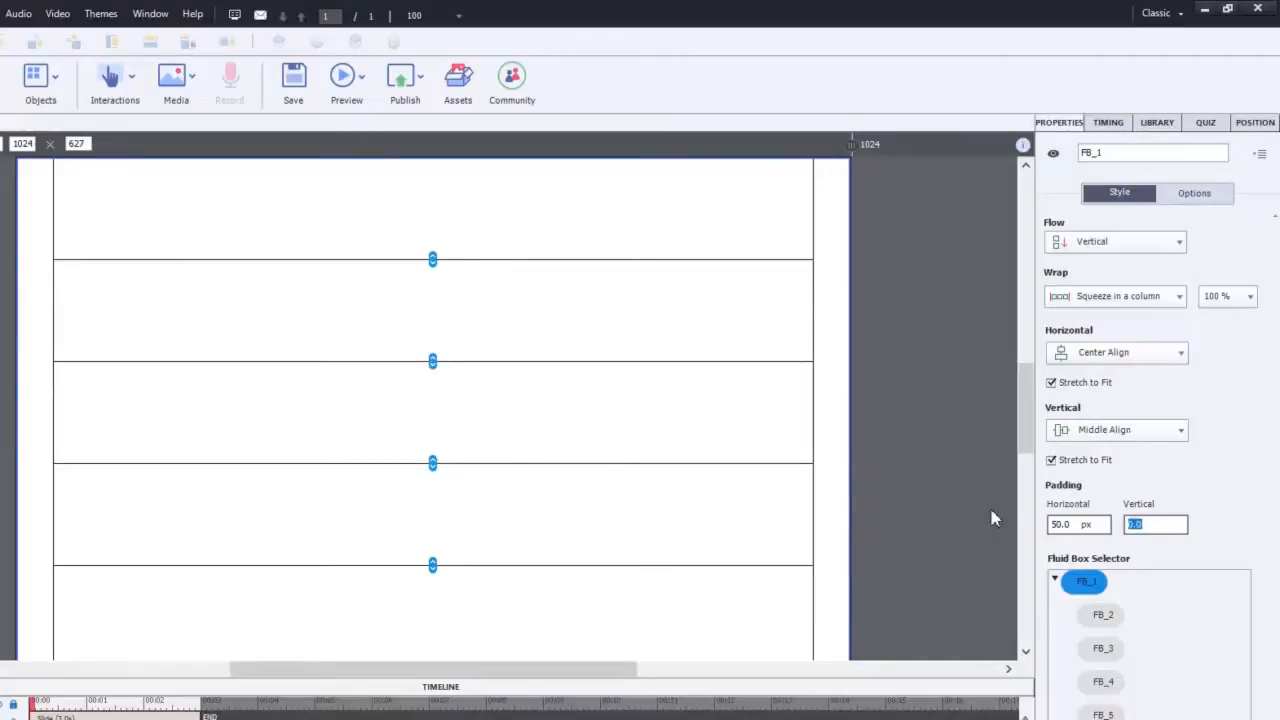
{"action": "type", "text": "10"}
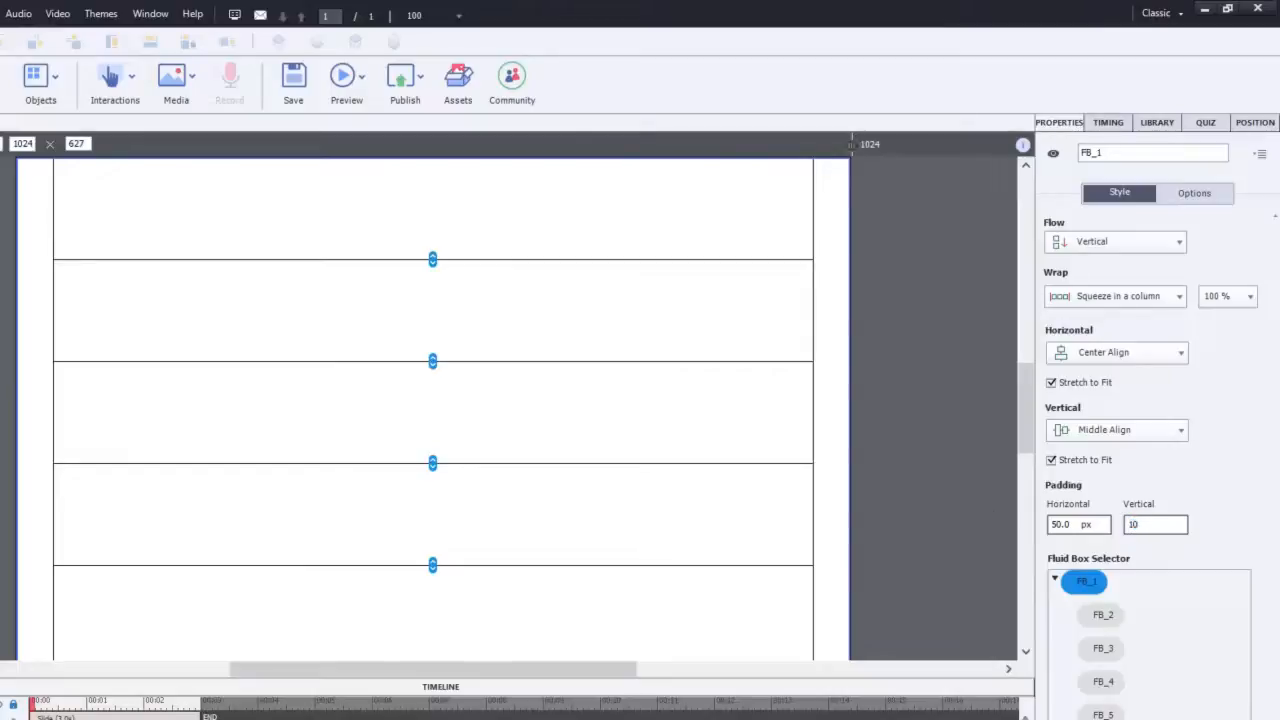
{"action": "key", "text": "Tab"}
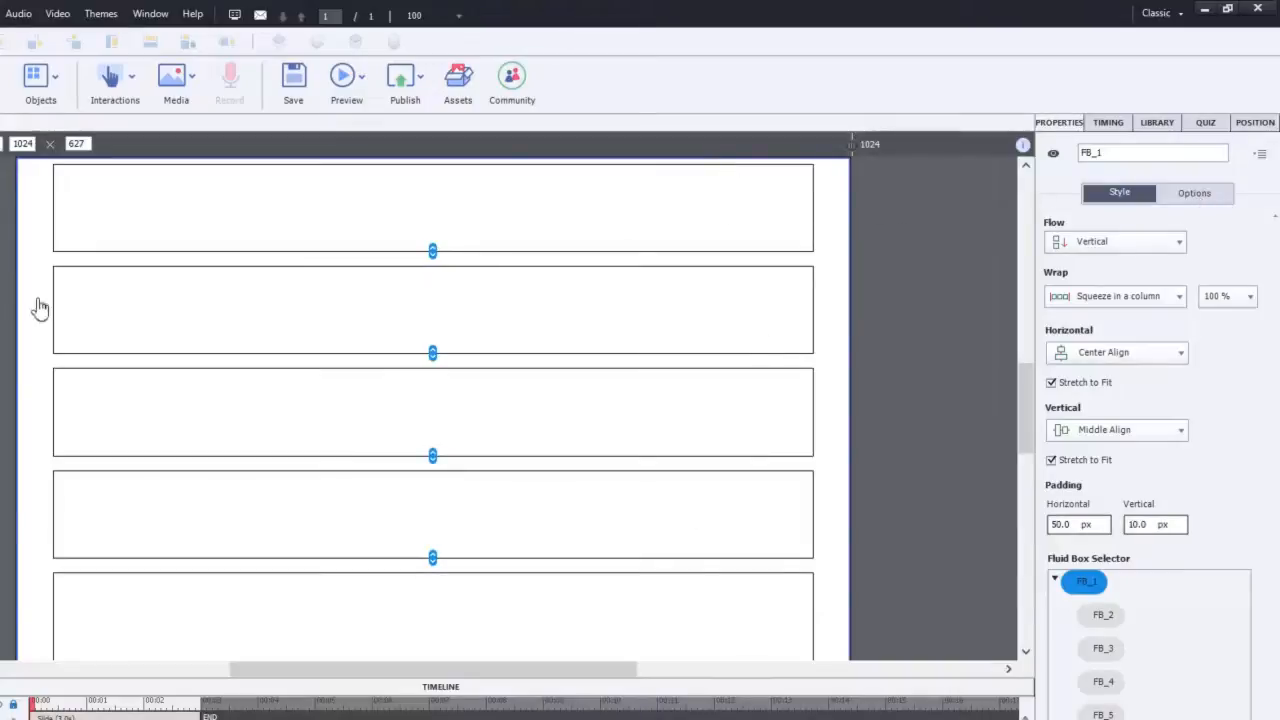
- Give FB_1 an image fill using the imported festival-colored-lights-background_myMePz_L image from Downloads, keeping it fitted to the stage
{"action": "left_click", "coordinate": [1195, 196]}
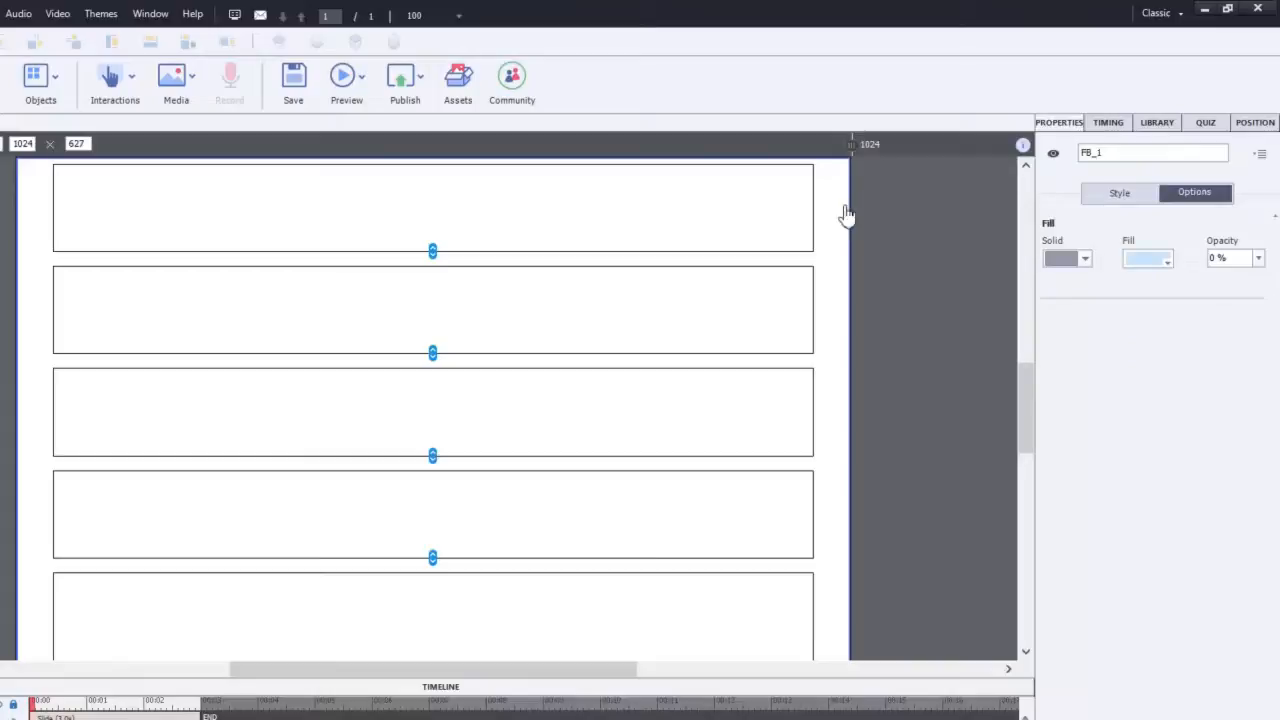
{"action": "left_click", "coordinate": [1085, 262]}
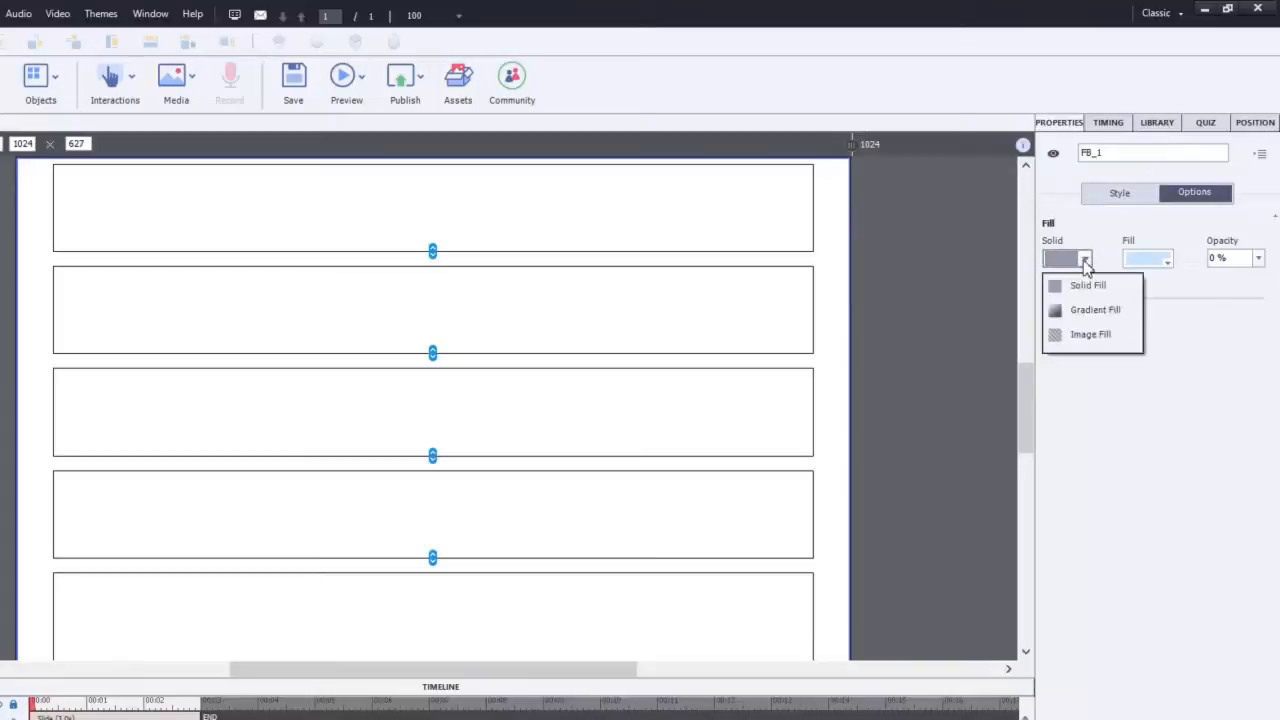
{"action": "left_click", "coordinate": [1092, 335]}
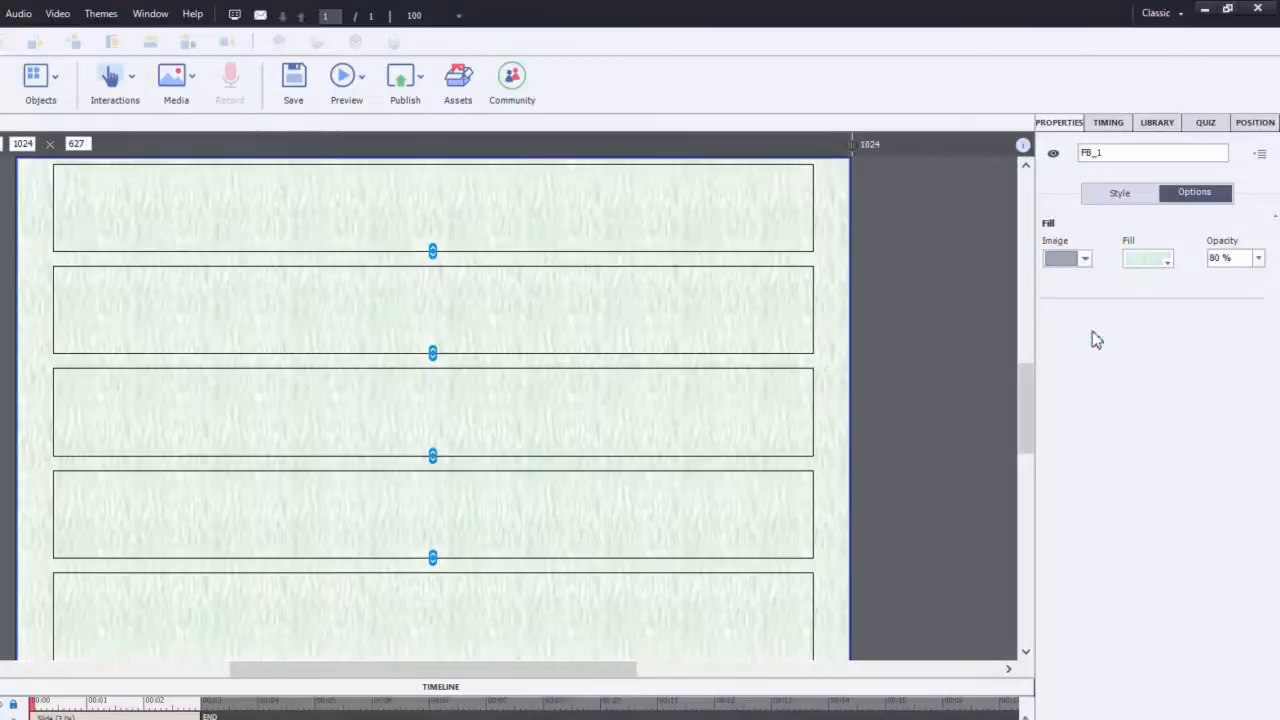
{"action": "left_click", "coordinate": [1158, 264]}
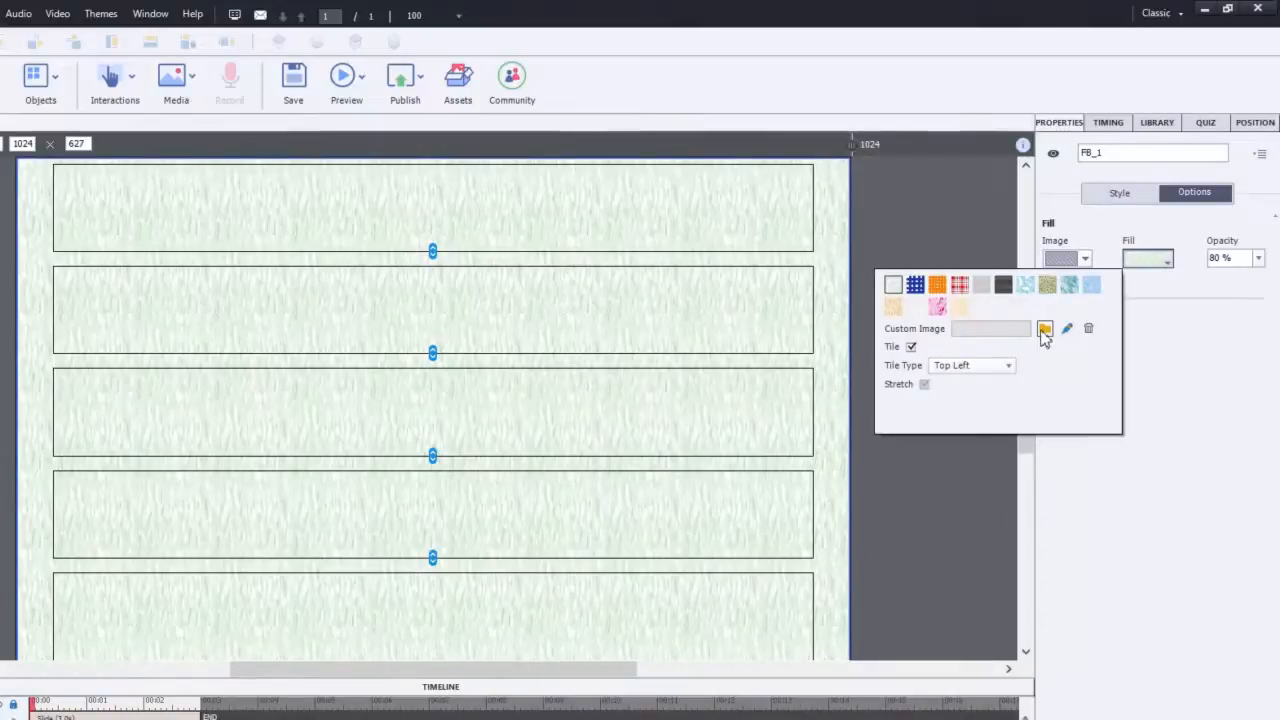
{"action": "left_click", "coordinate": [1044, 330]}
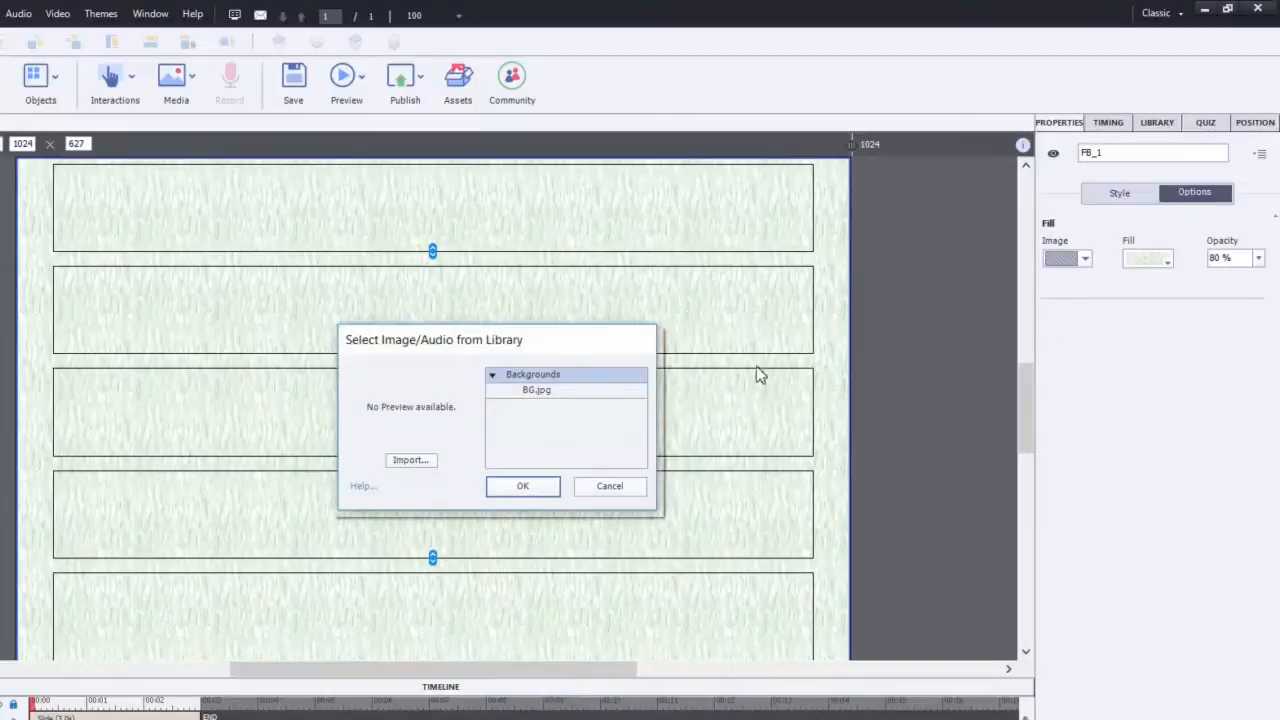
{"action": "left_click", "coordinate": [411, 461]}
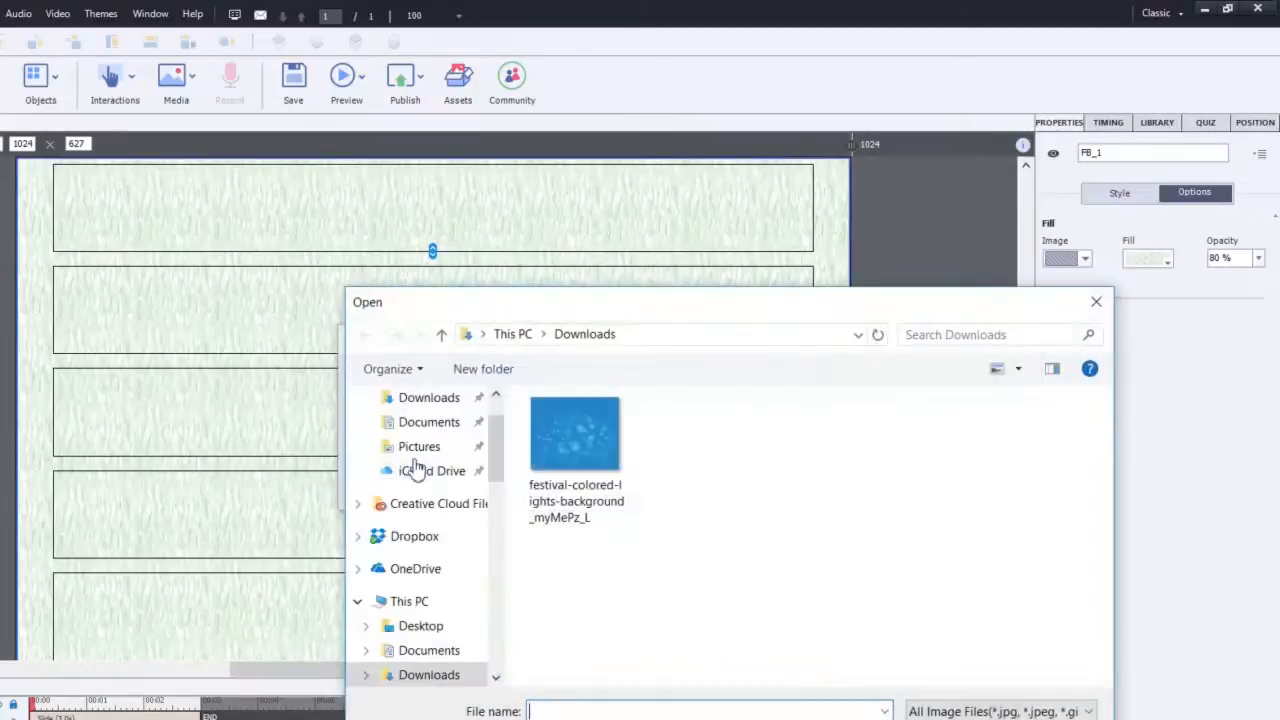
{"action": "left_click", "coordinate": [563, 457]}
{"action": "left_click", "coordinate": [938, 719]}
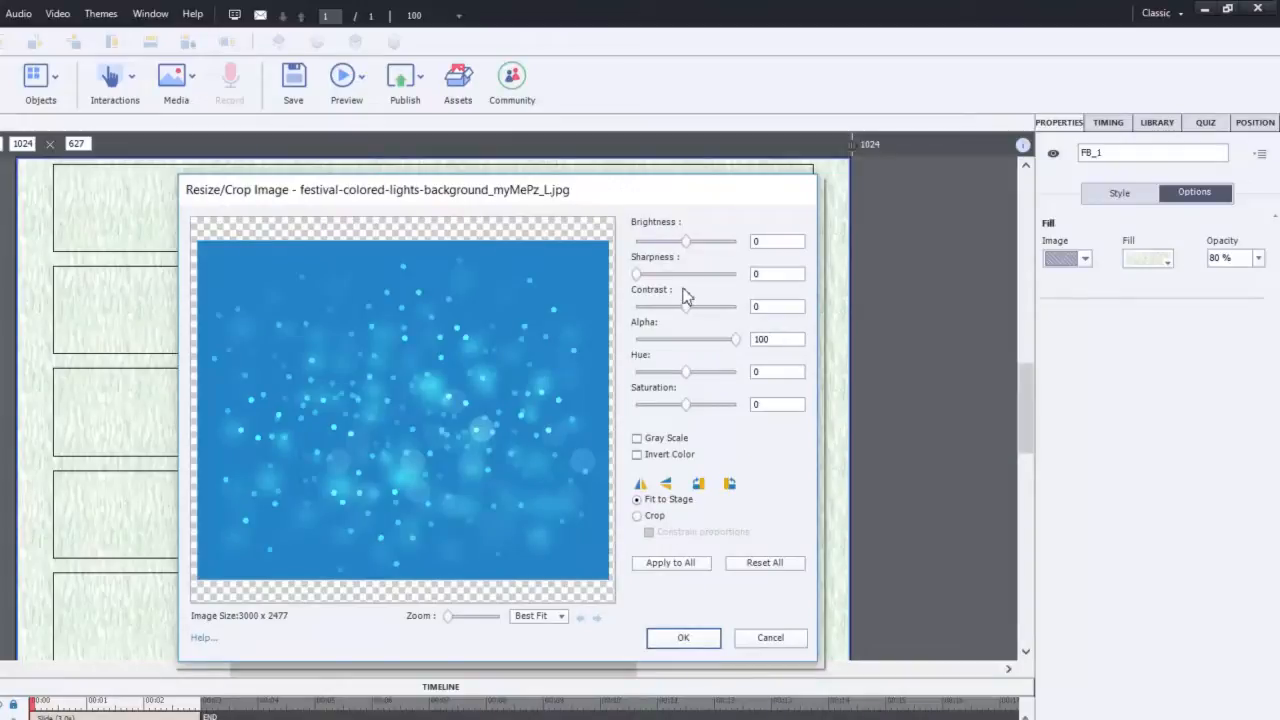
{"action": "left_click", "coordinate": [682, 640]}
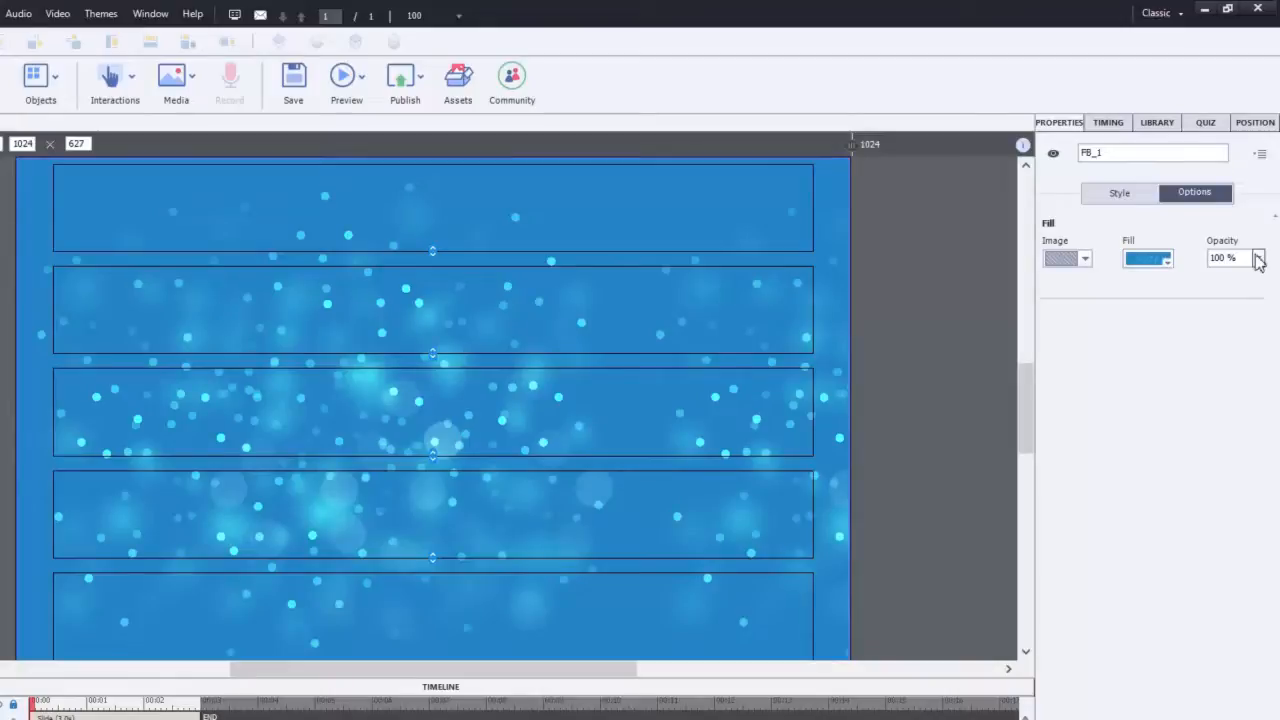
{"action": "left_click", "coordinate": [918, 253]}
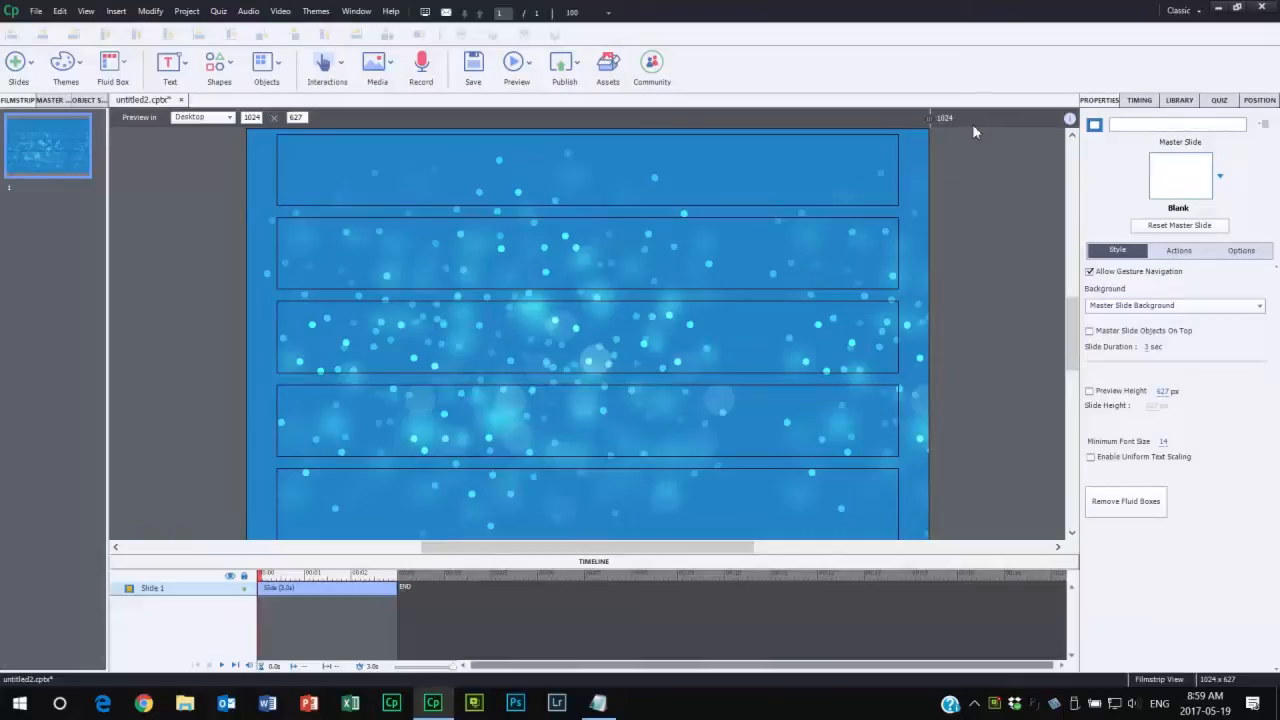
- In the Skin Editor, turn off the playback control and set the HTML background to the blue #2485C5 sampled from the slide preview
{"action": "key", "text": "shift+F11"}
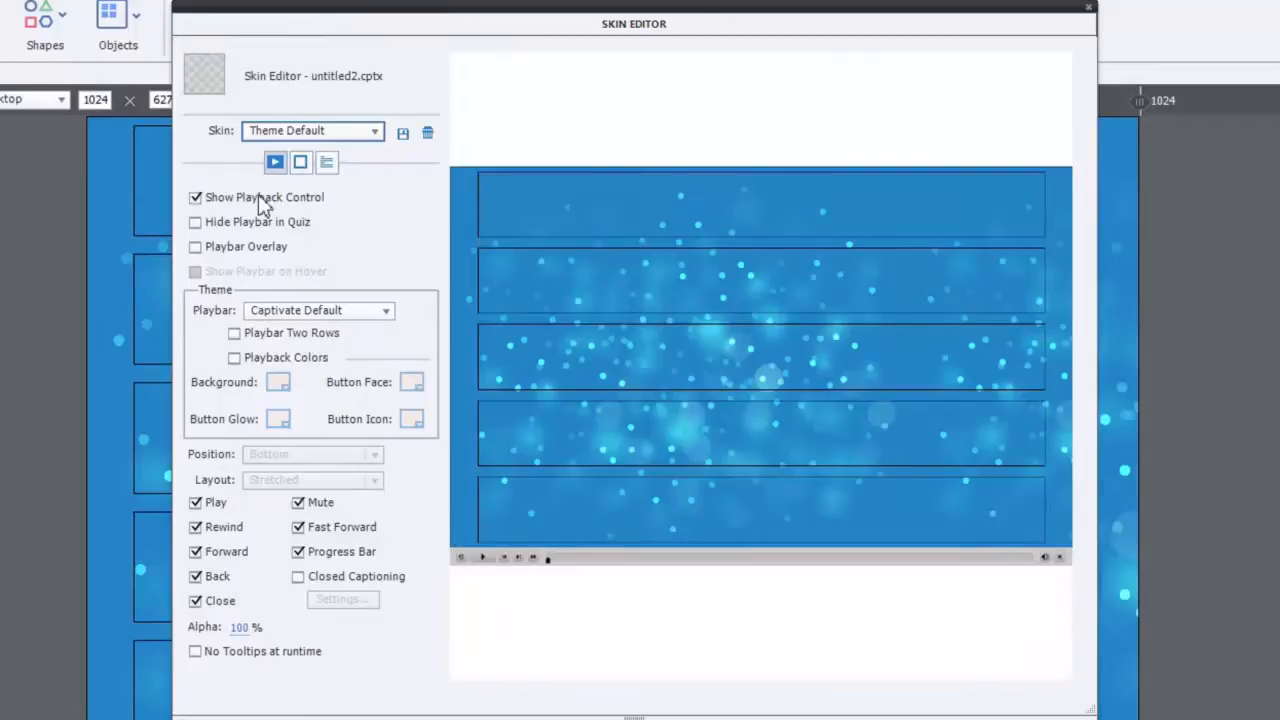
{"action": "left_click", "coordinate": [196, 198]}
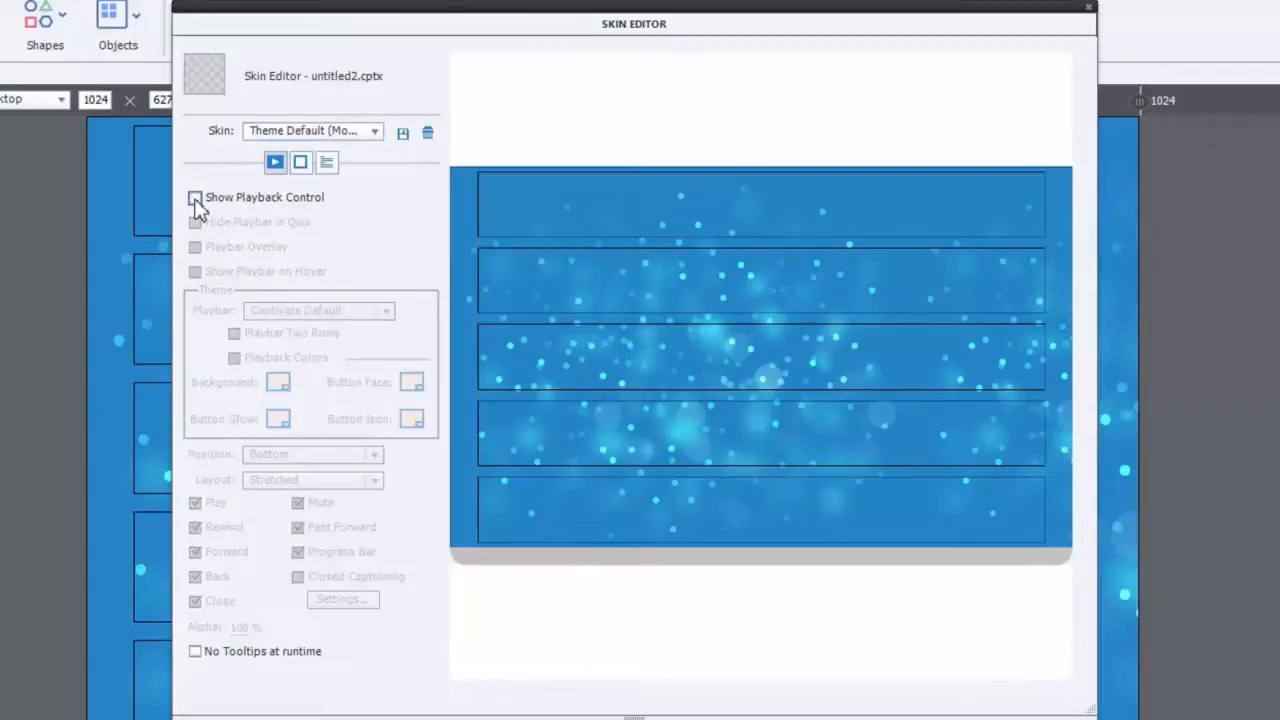
{"action": "left_click", "coordinate": [301, 163]}
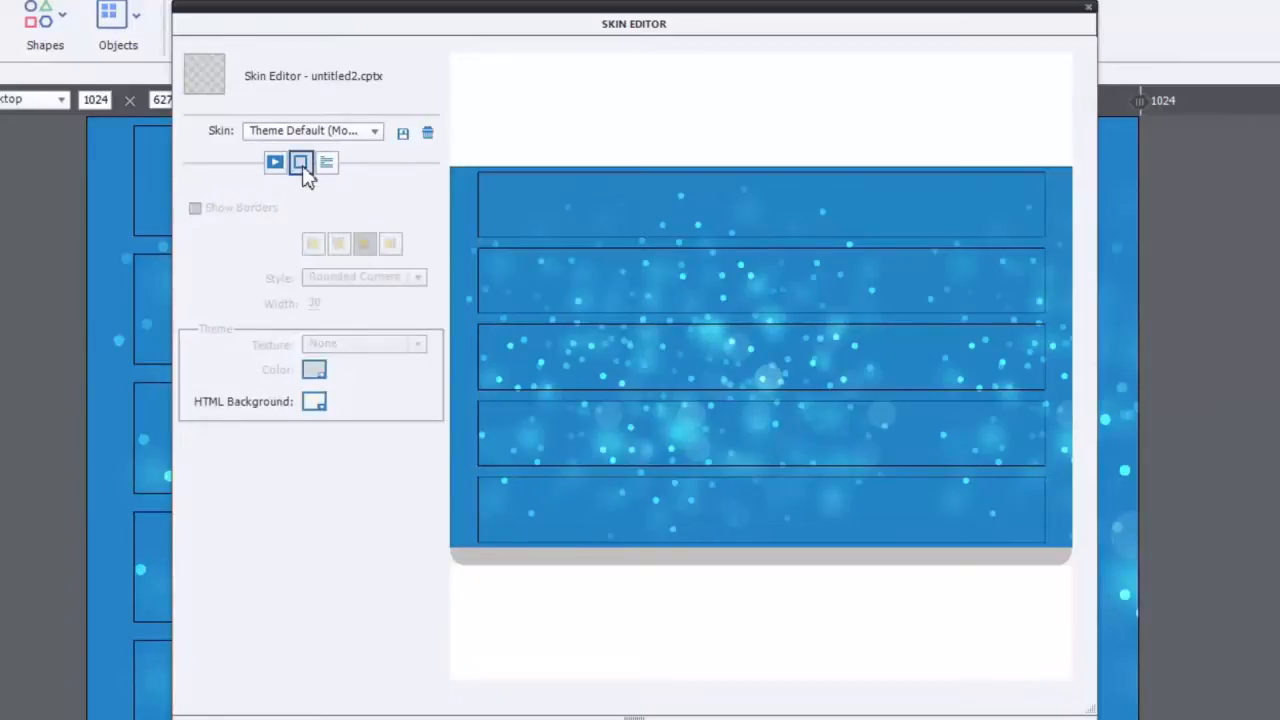
{"action": "left_click", "coordinate": [314, 402]}
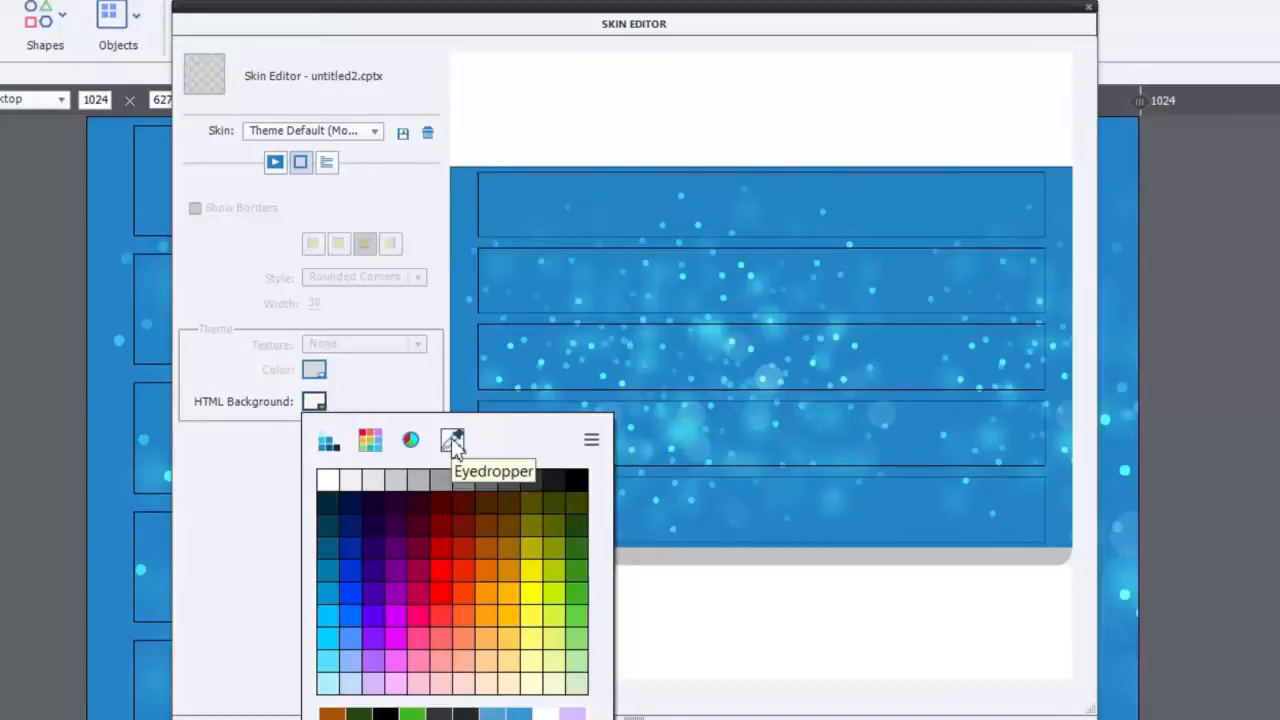
{"action": "left_click", "coordinate": [452, 442]}
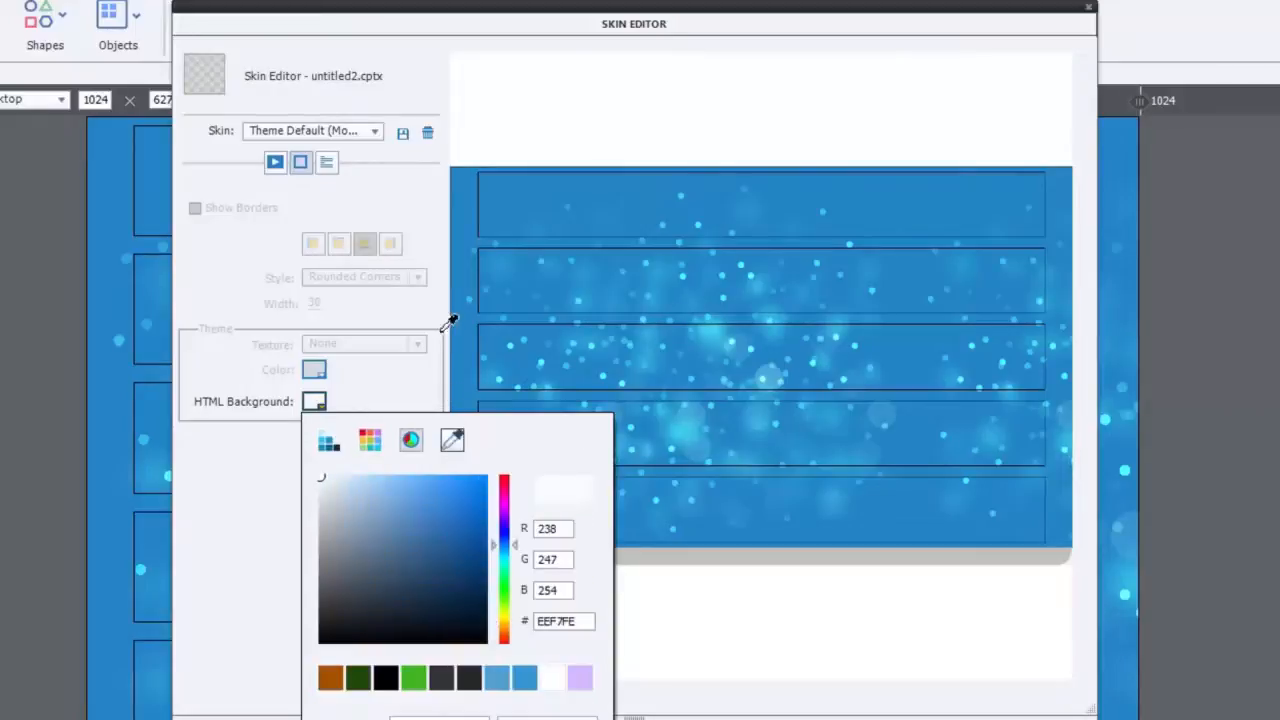
{"action": "left_click", "coordinate": [468, 245]}
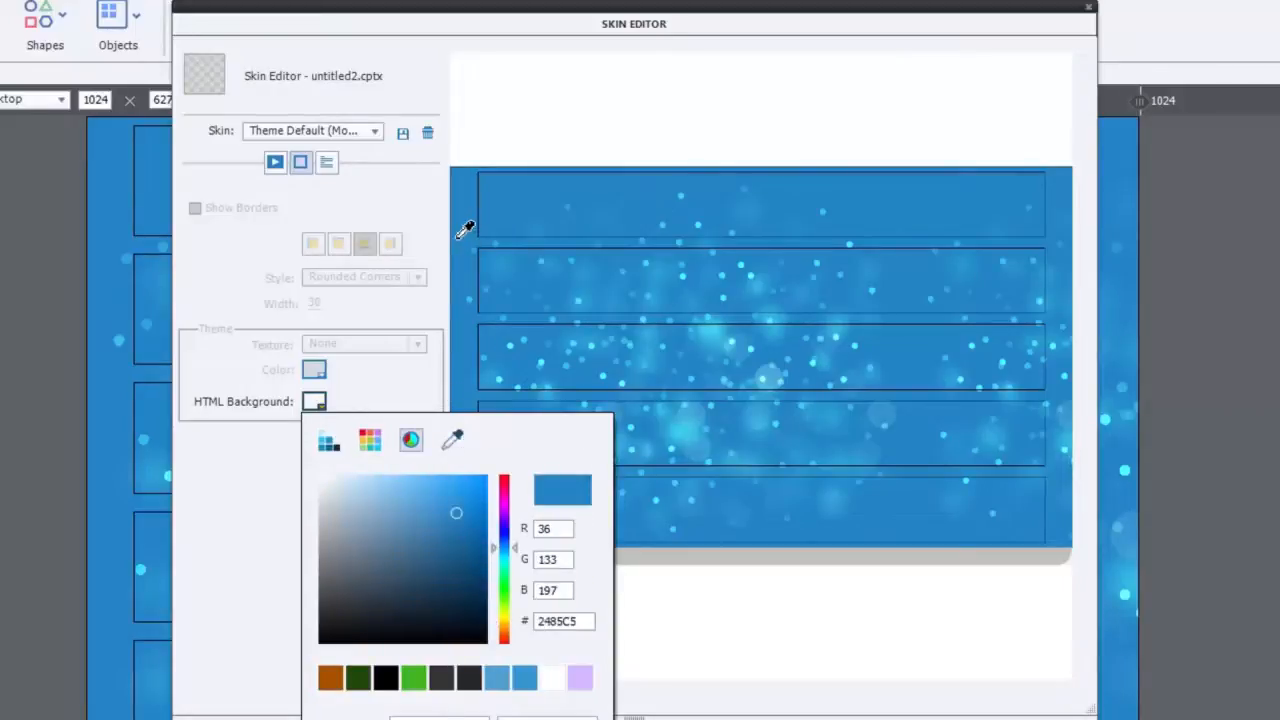
{"action": "left_click", "coordinate": [457, 239]}
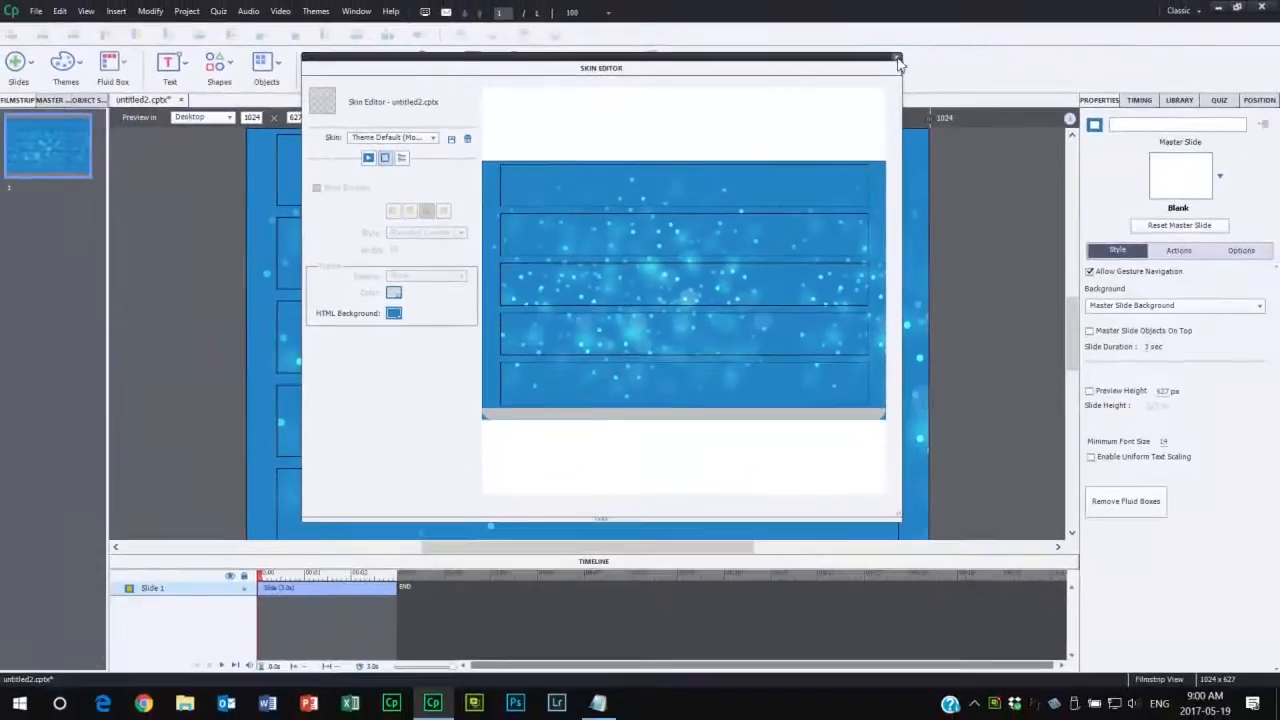
{"action": "left_click", "coordinate": [898, 62]}
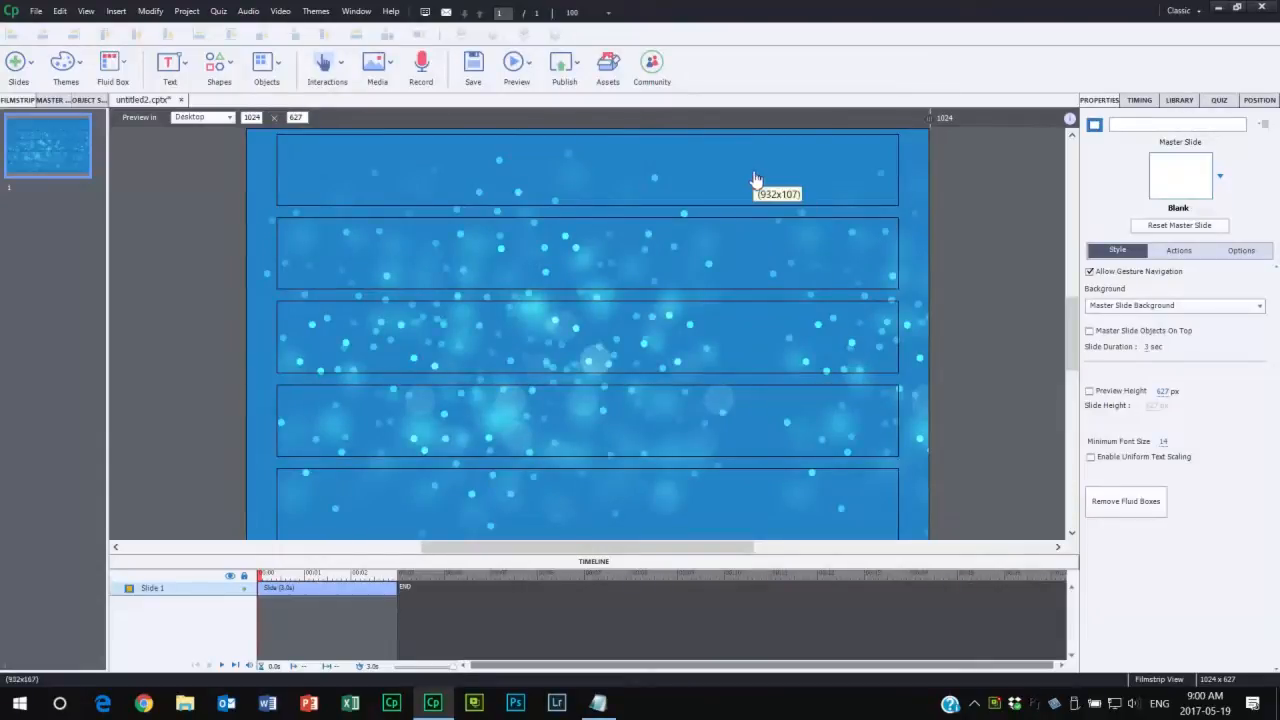
- Insert a text caption into the topmost of the five fluid boxes
{"action": "left_click", "coordinate": [681, 170]}
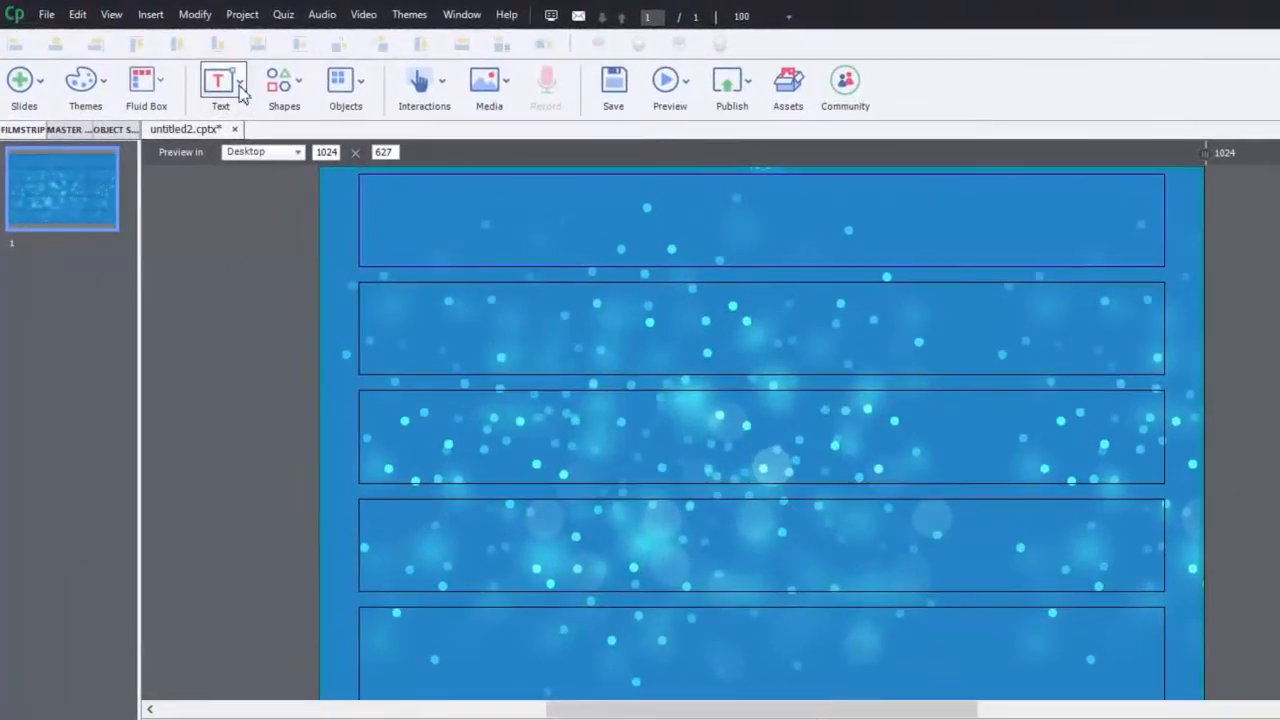
{"action": "left_click", "coordinate": [240, 88]}
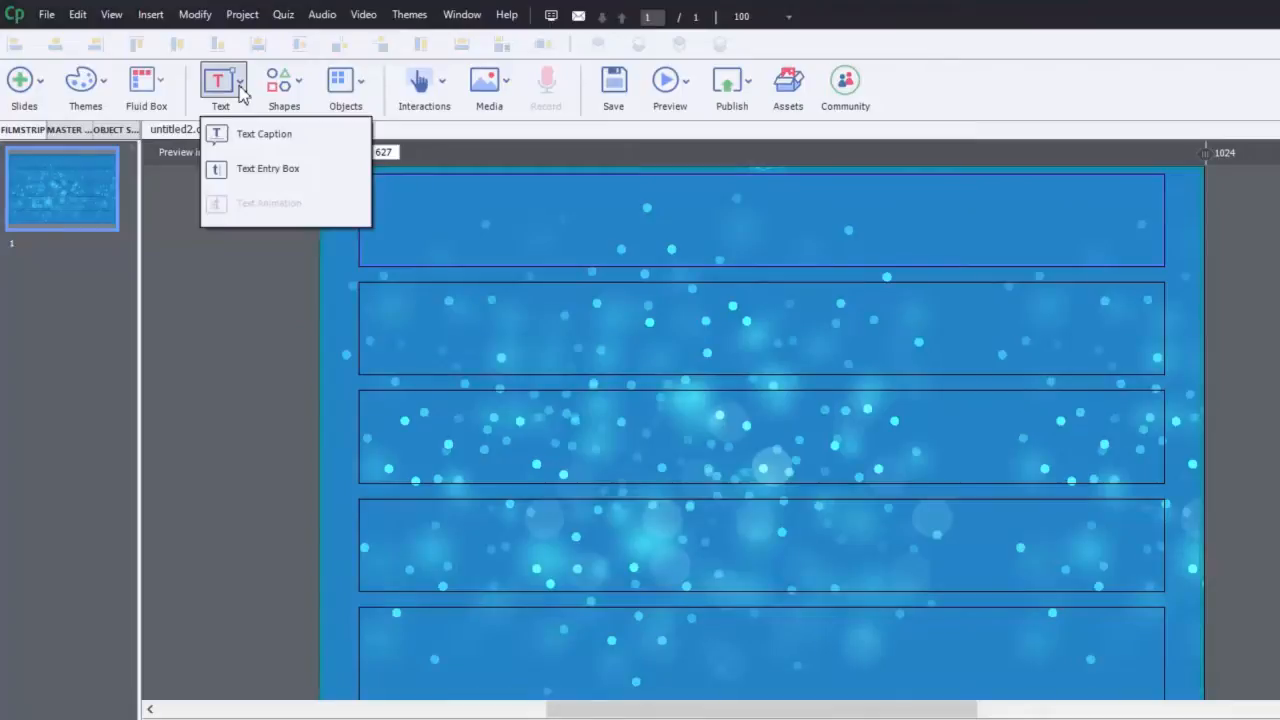
{"action": "left_click", "coordinate": [241, 136]}
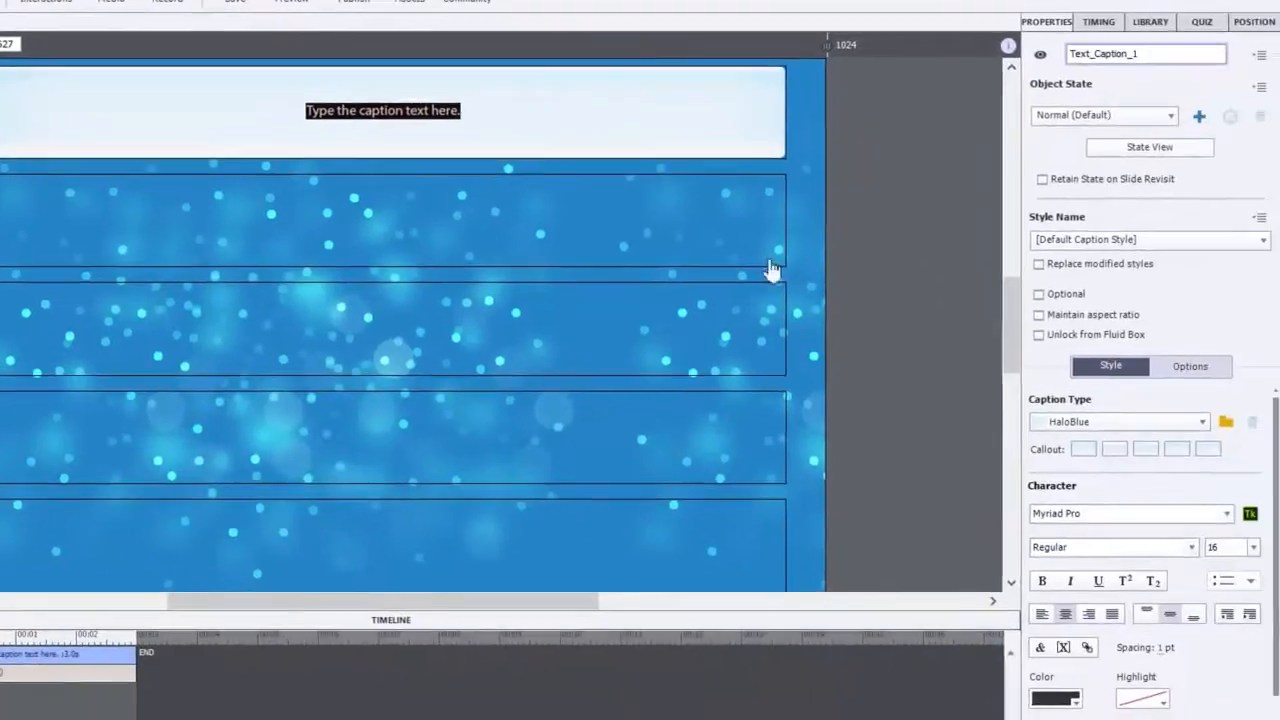
- Change the new caption's type to transparent
{"action": "left_click", "coordinate": [1122, 240]}
{"action": "left_click", "coordinate": [1122, 240]}
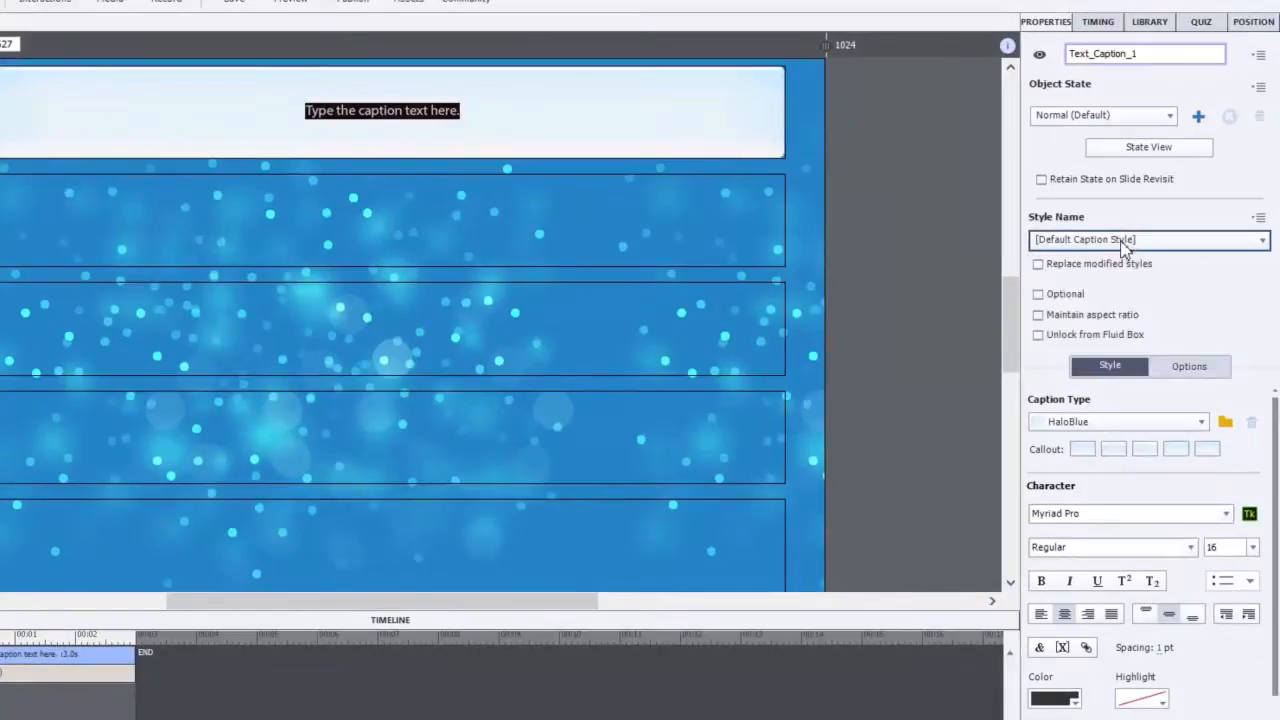
{"action": "left_click", "coordinate": [1090, 421]}
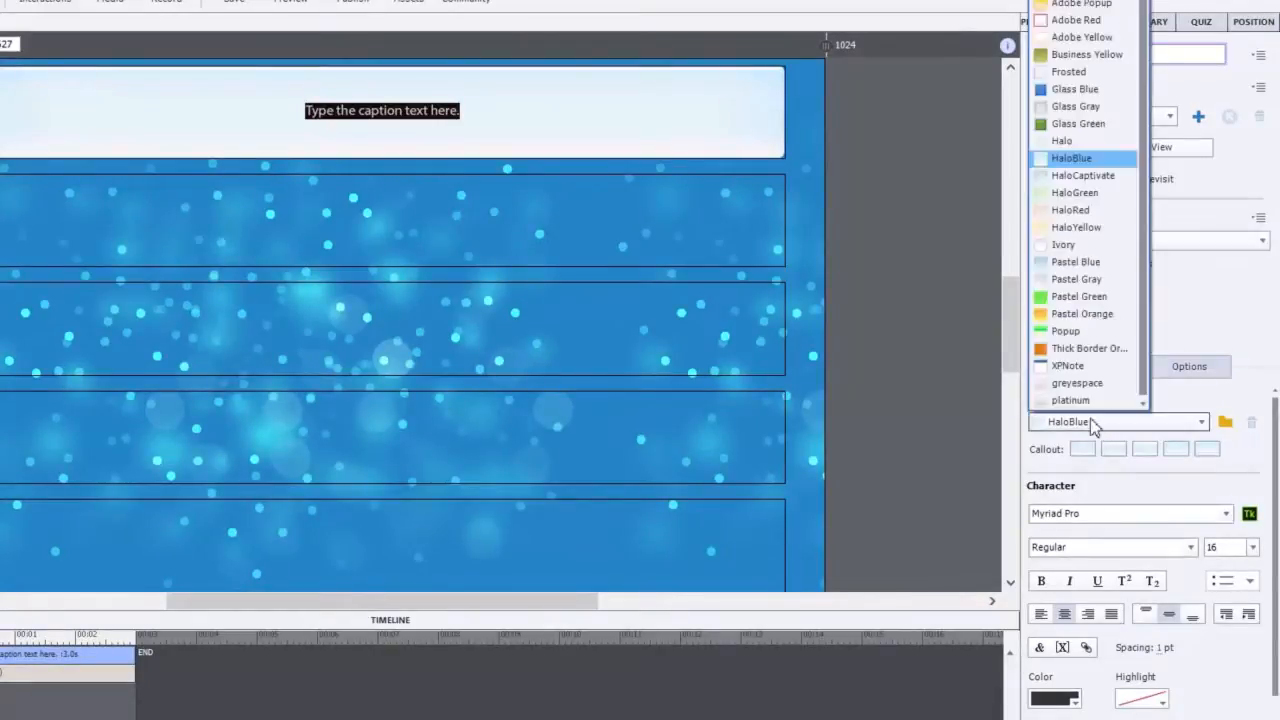
{"action": "left_click_drag", "start_coordinate": [1142, 250], "coordinate": [1141, 105]}
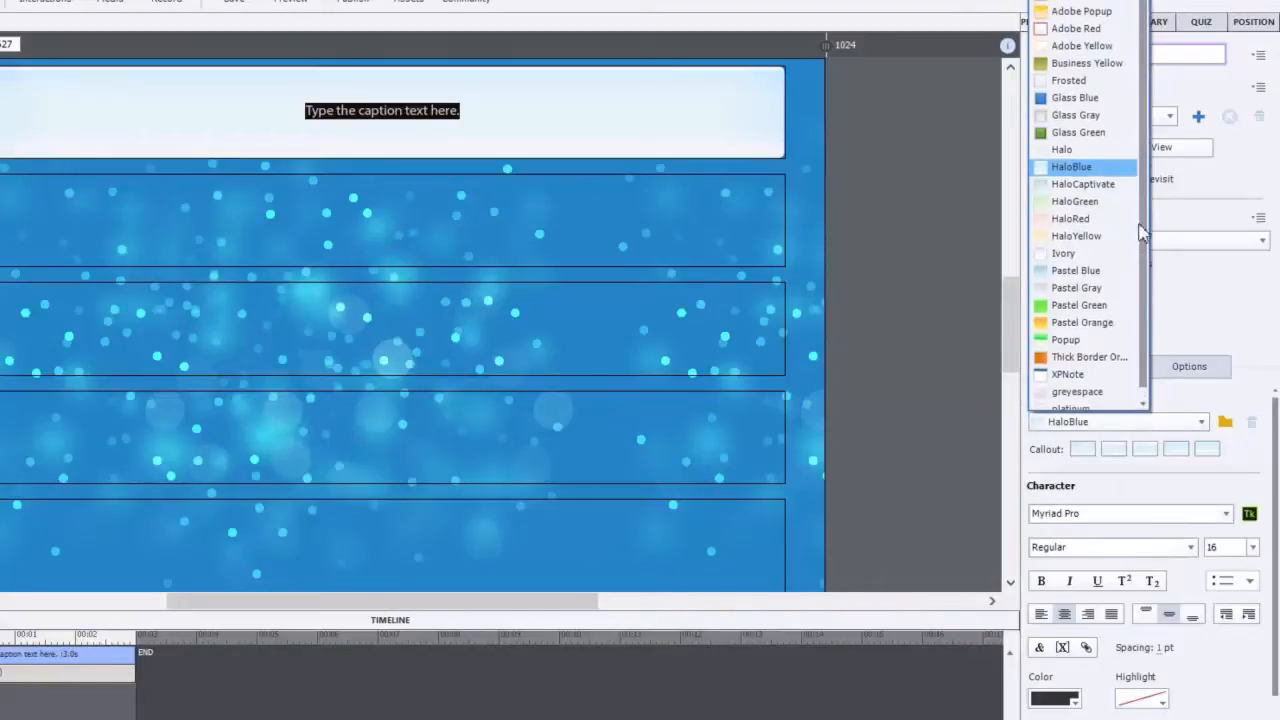
{"action": "left_click", "coordinate": [1080, 2]}
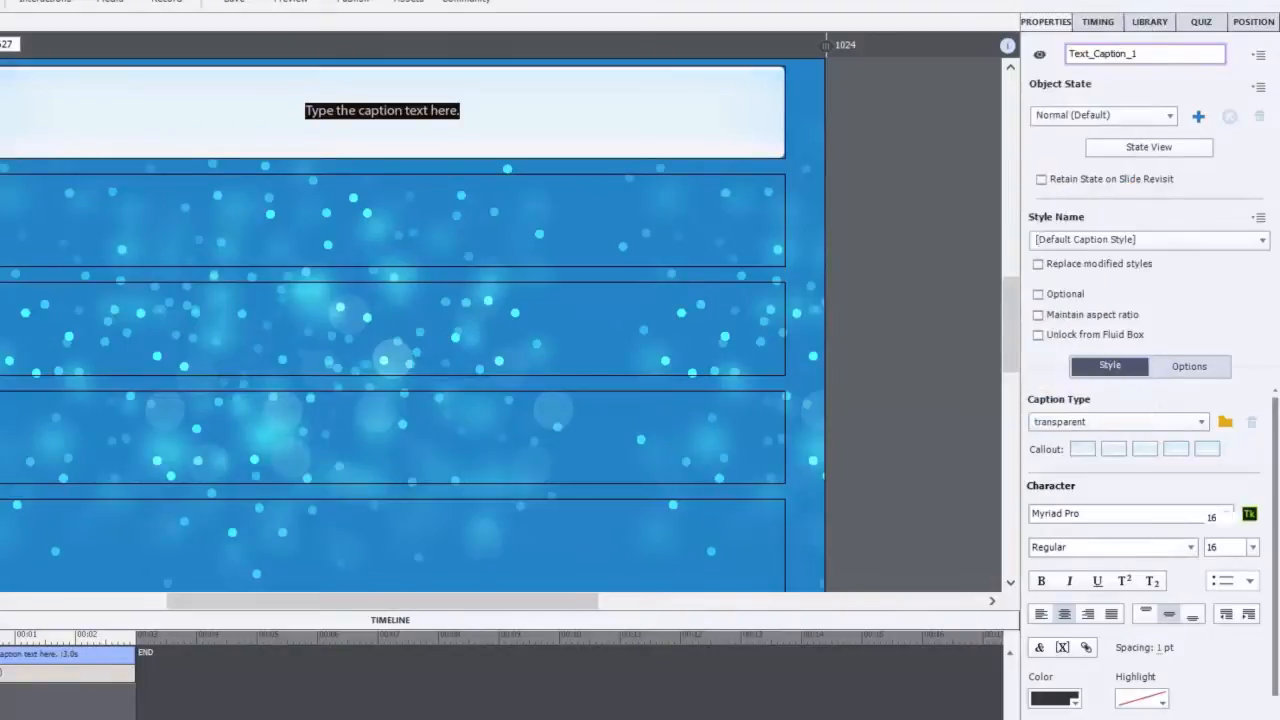
- Replace the caption's placeholder text with "Canadian Politics"
{"action": "double_click", "coordinate": [499, 112]}
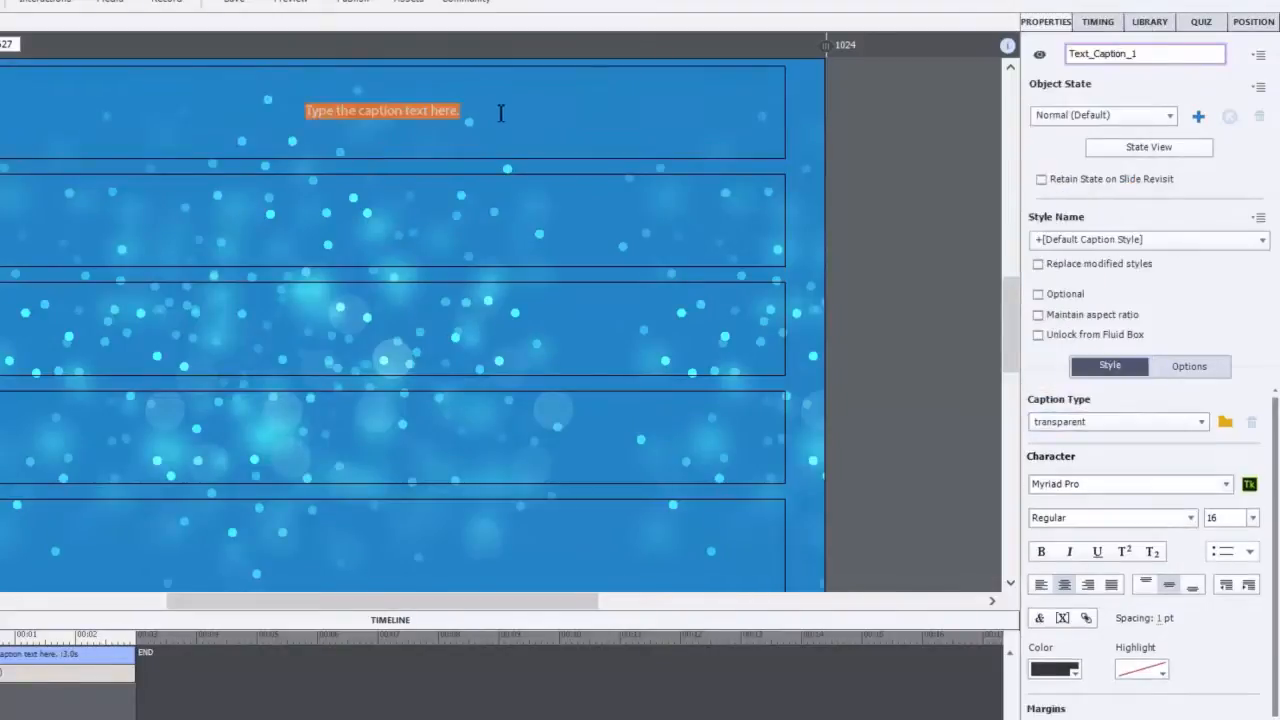
{"action": "type", "text": "Canadian Politics"}
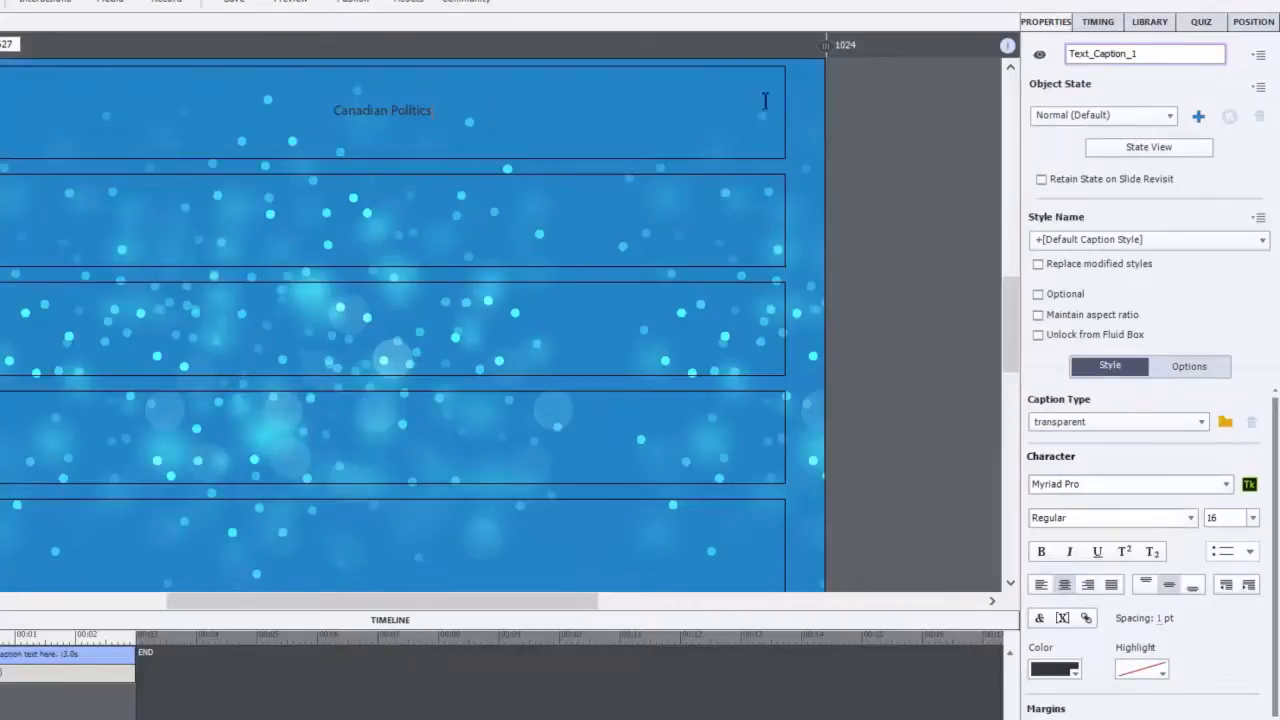
{"action": "left_click", "coordinate": [907, 152]}
- Format the Canadian Politics caption in size 46, white, with the Bold Italic font style
{"action": "left_click_drag", "start_coordinate": [1222, 518], "coordinate": [1223, 520]}
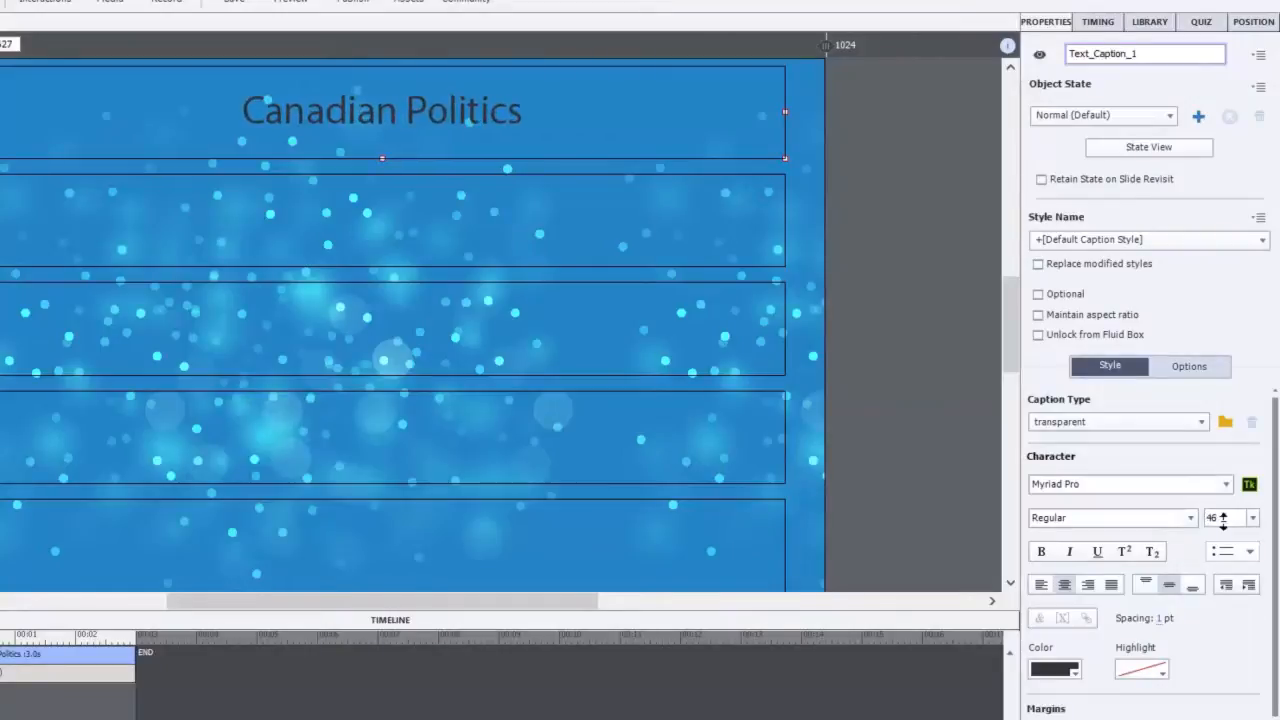
{"action": "left_click", "coordinate": [1053, 675]}
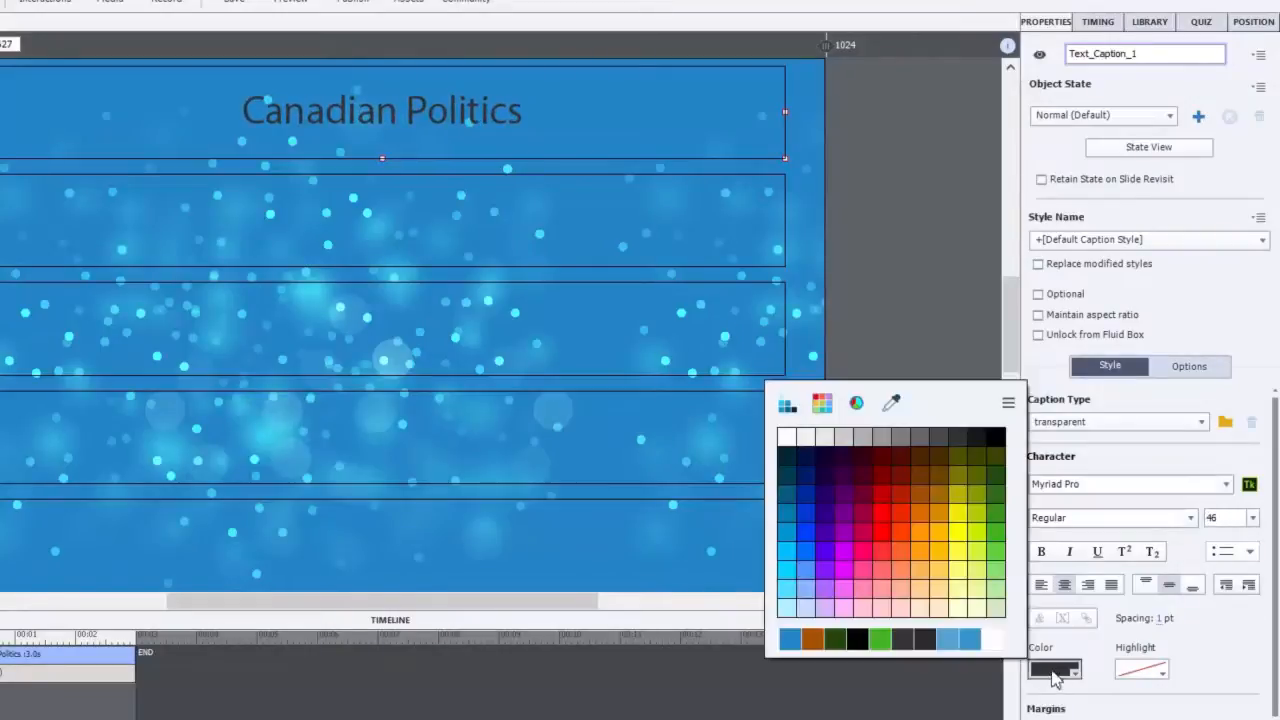
{"action": "left_click", "coordinate": [783, 438]}
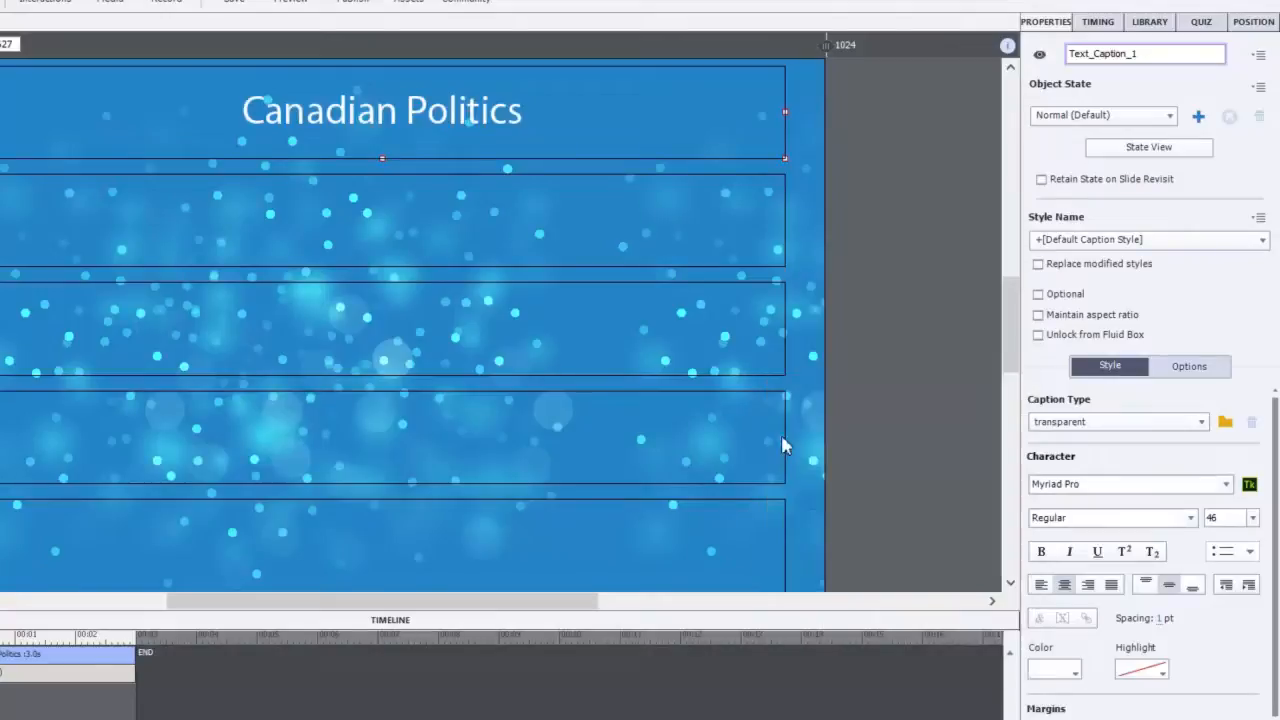
{"action": "left_click", "coordinate": [1189, 517]}
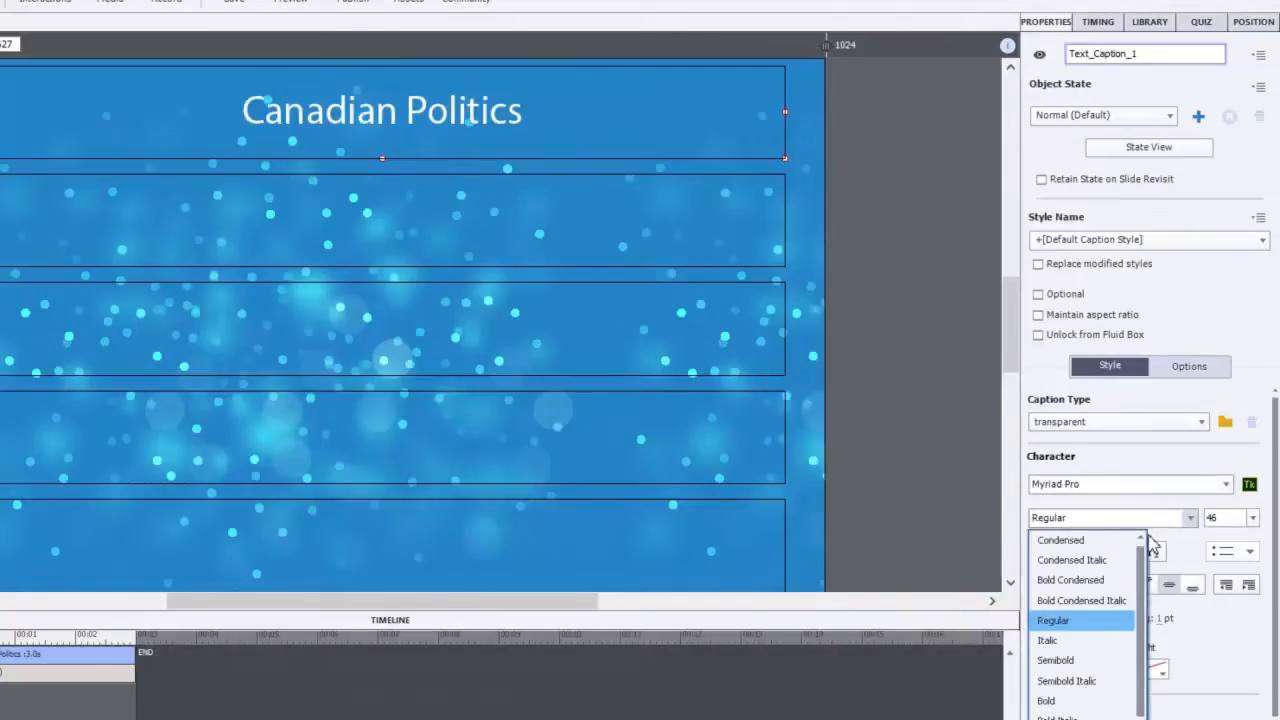
{"action": "left_click", "coordinate": [1068, 716]}
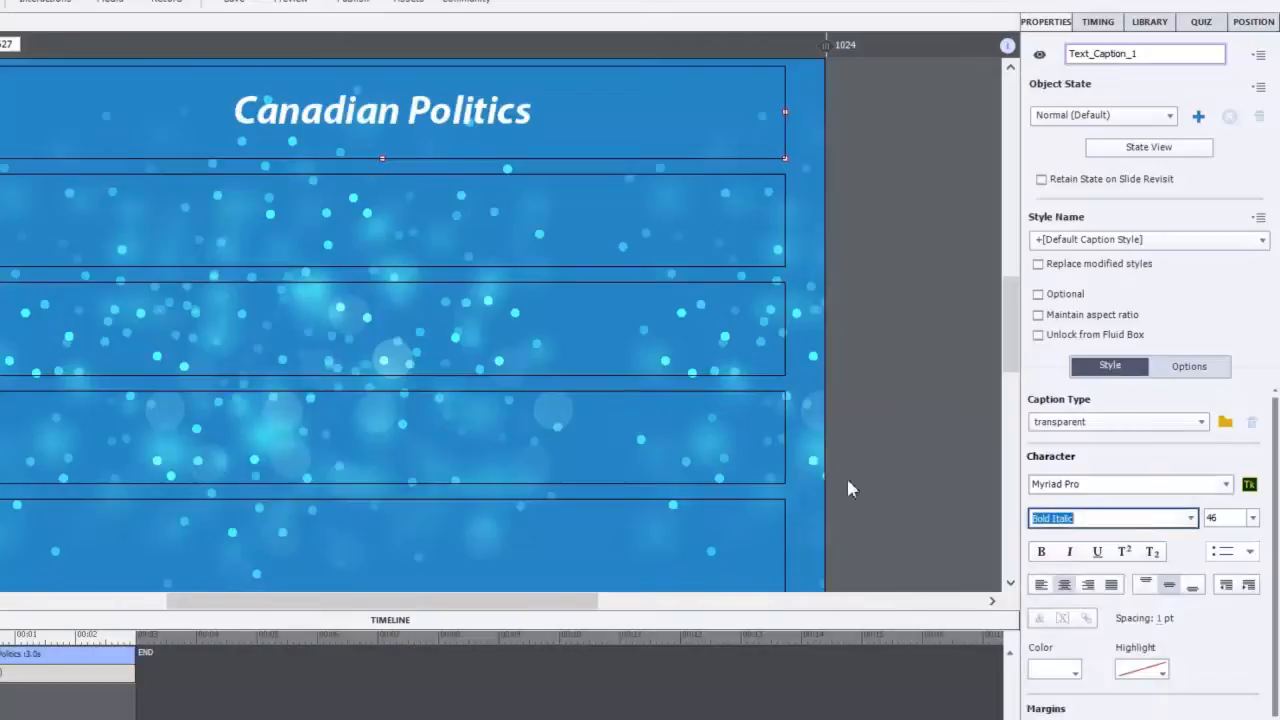
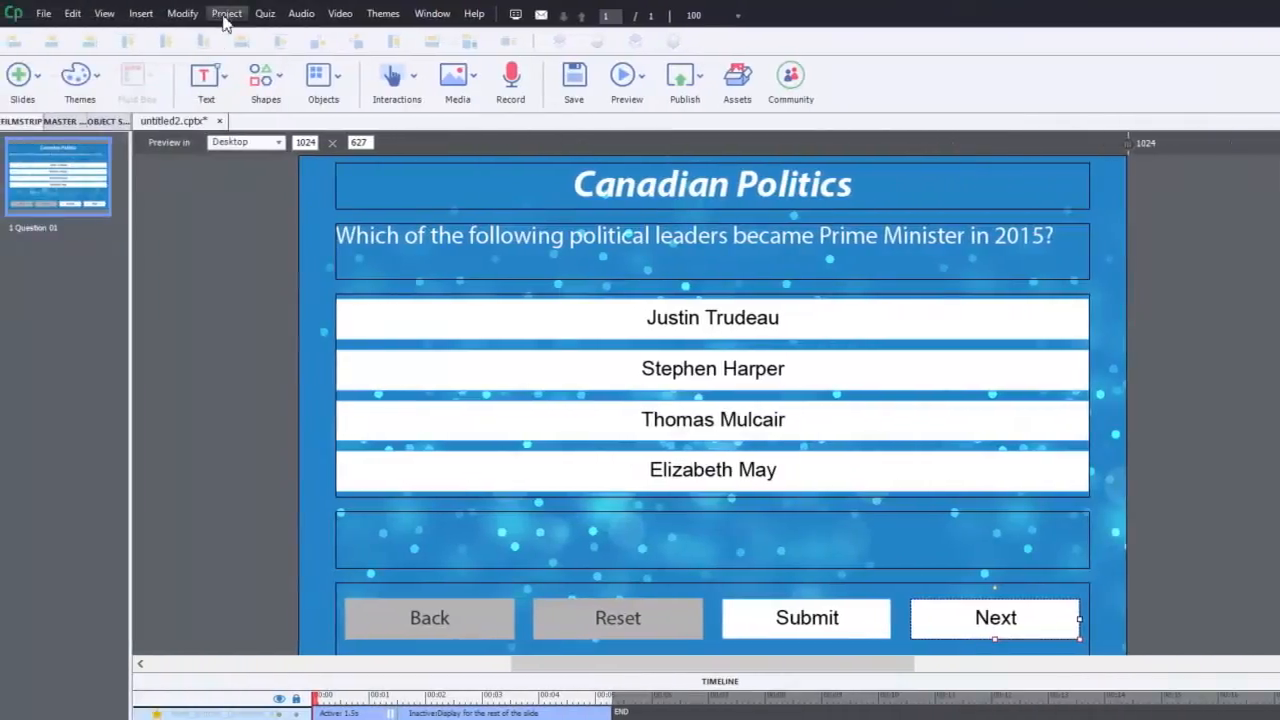
- Create a user variable named v_answer01question01 with the value 0
{"action": "left_click", "coordinate": [225, 14]}
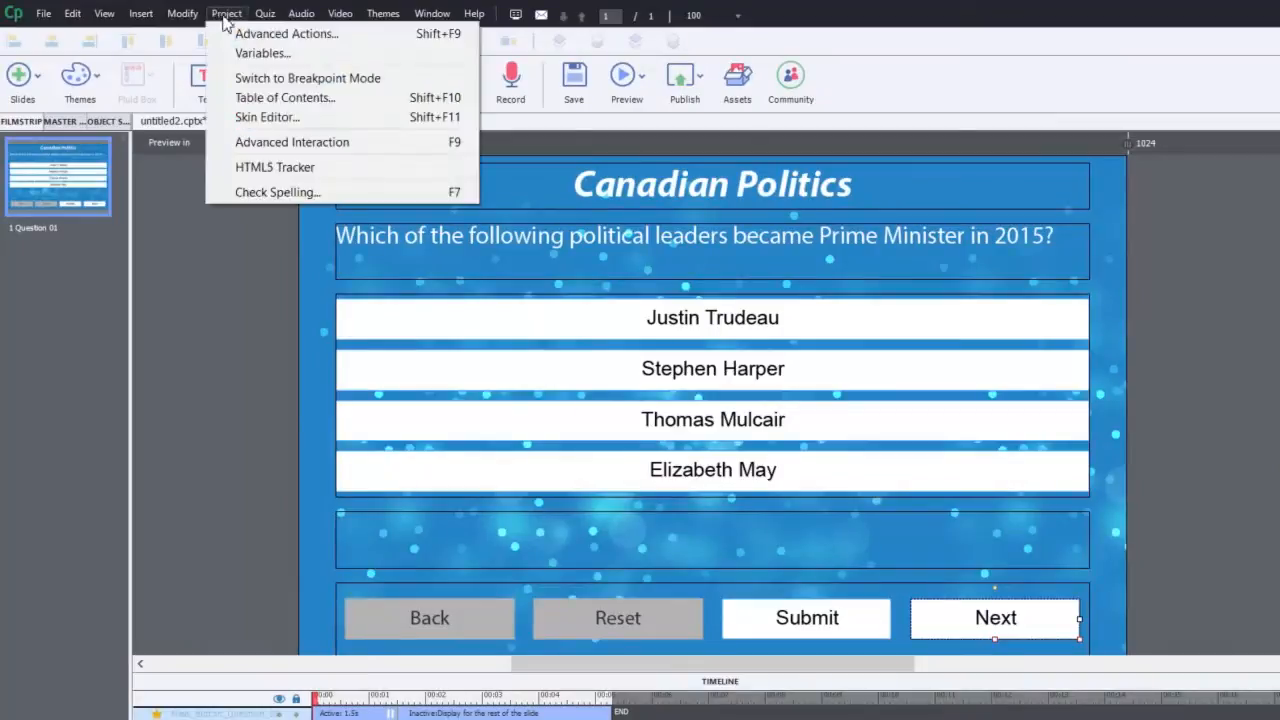
{"action": "left_click", "coordinate": [234, 53]}
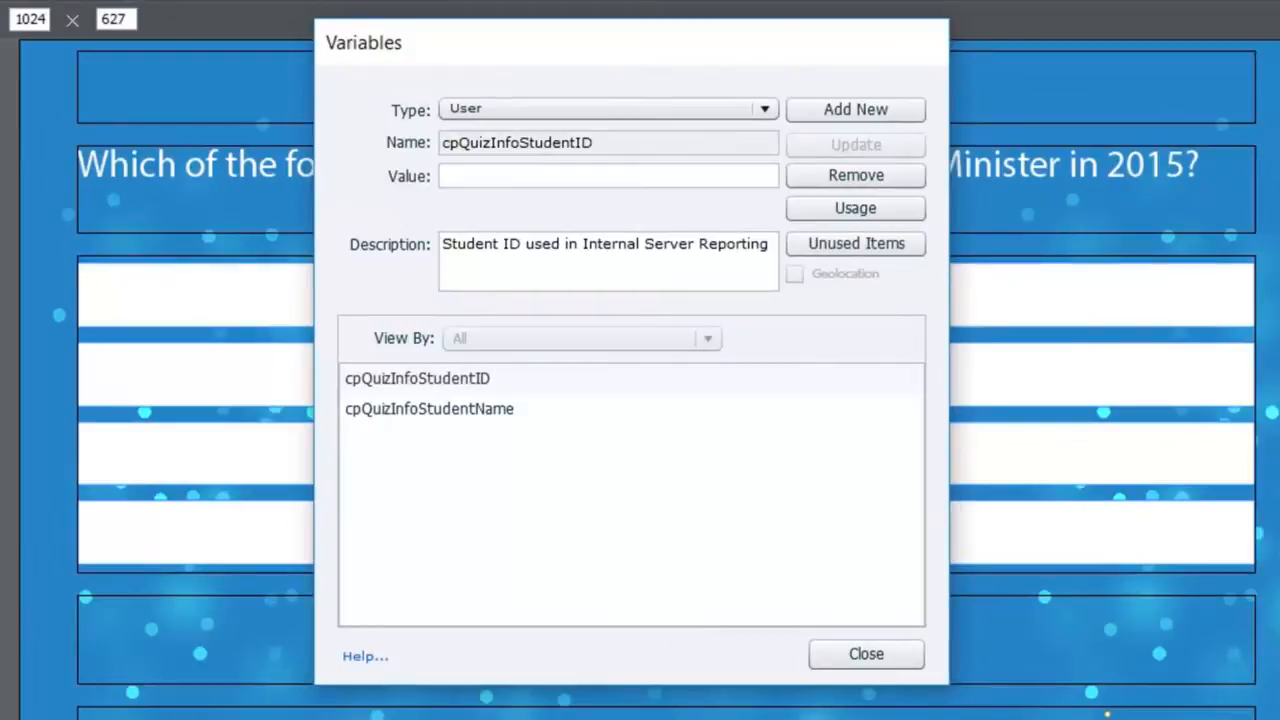
{"action": "left_click", "coordinate": [870, 110]}
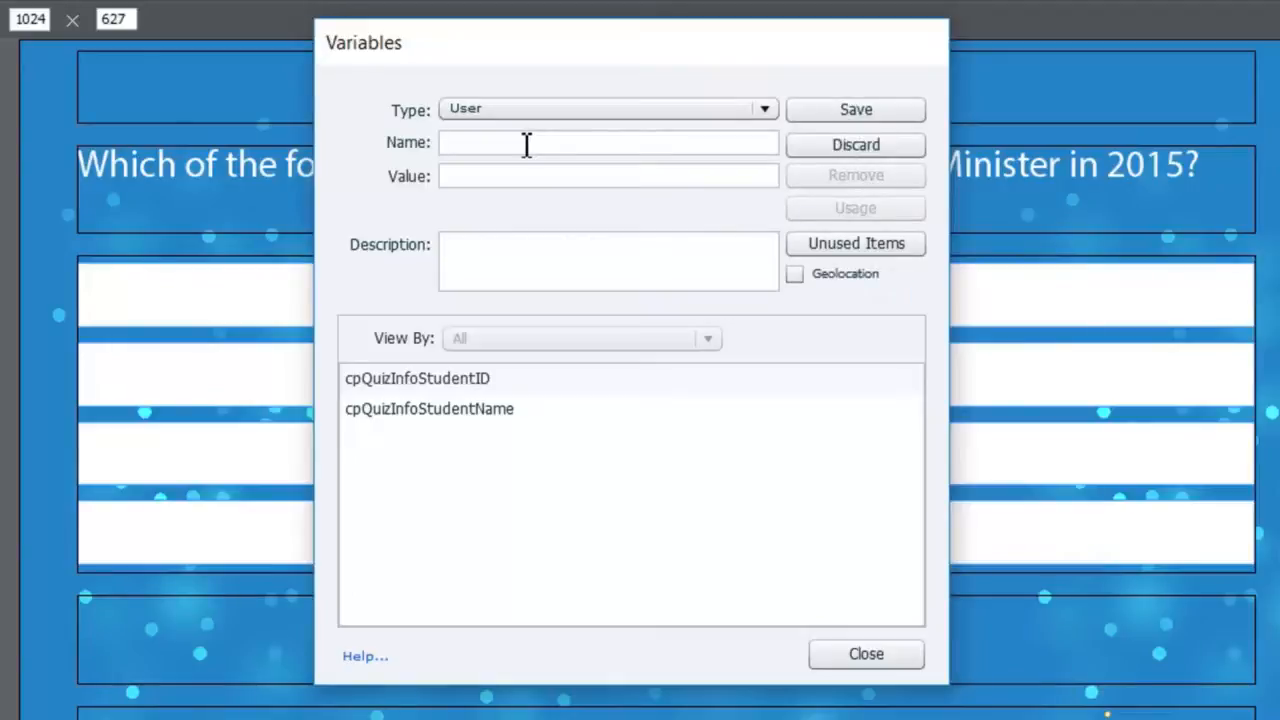
{"action": "type", "text": "v_answer01_question01"}
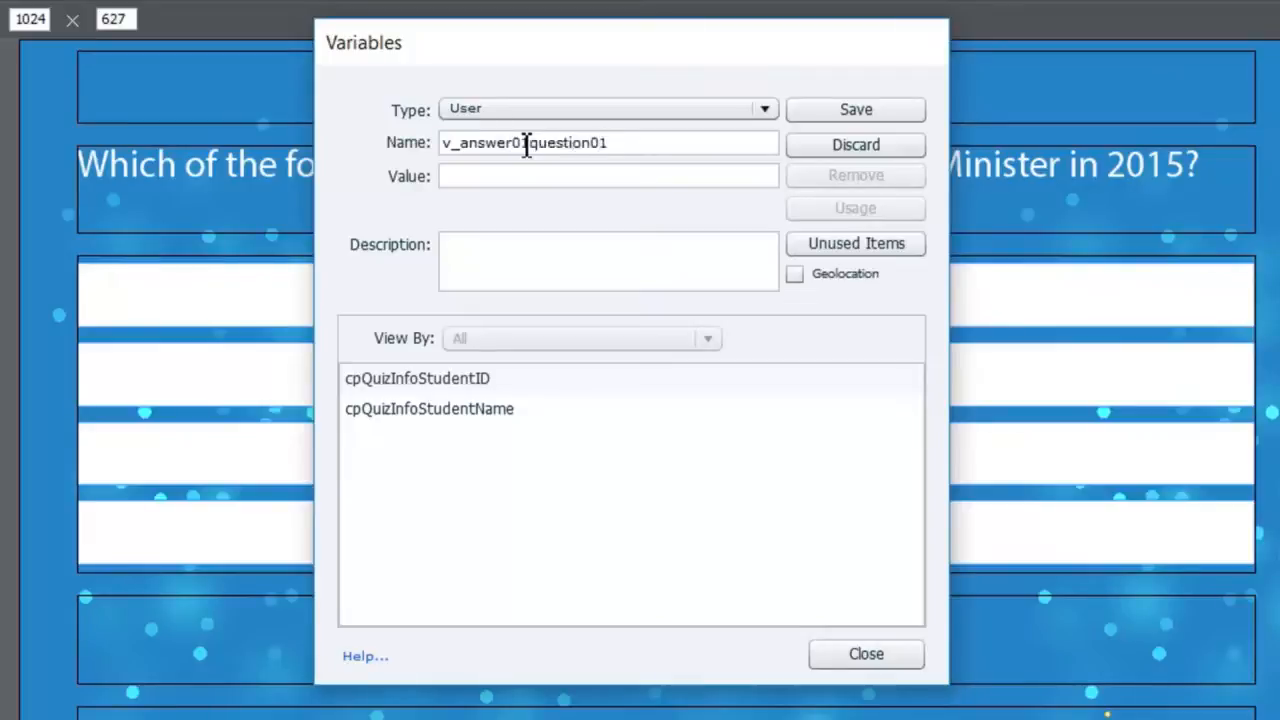
{"action": "double_click", "coordinate": [560, 144]}
{"action": "key", "text": "ctrl+c"}
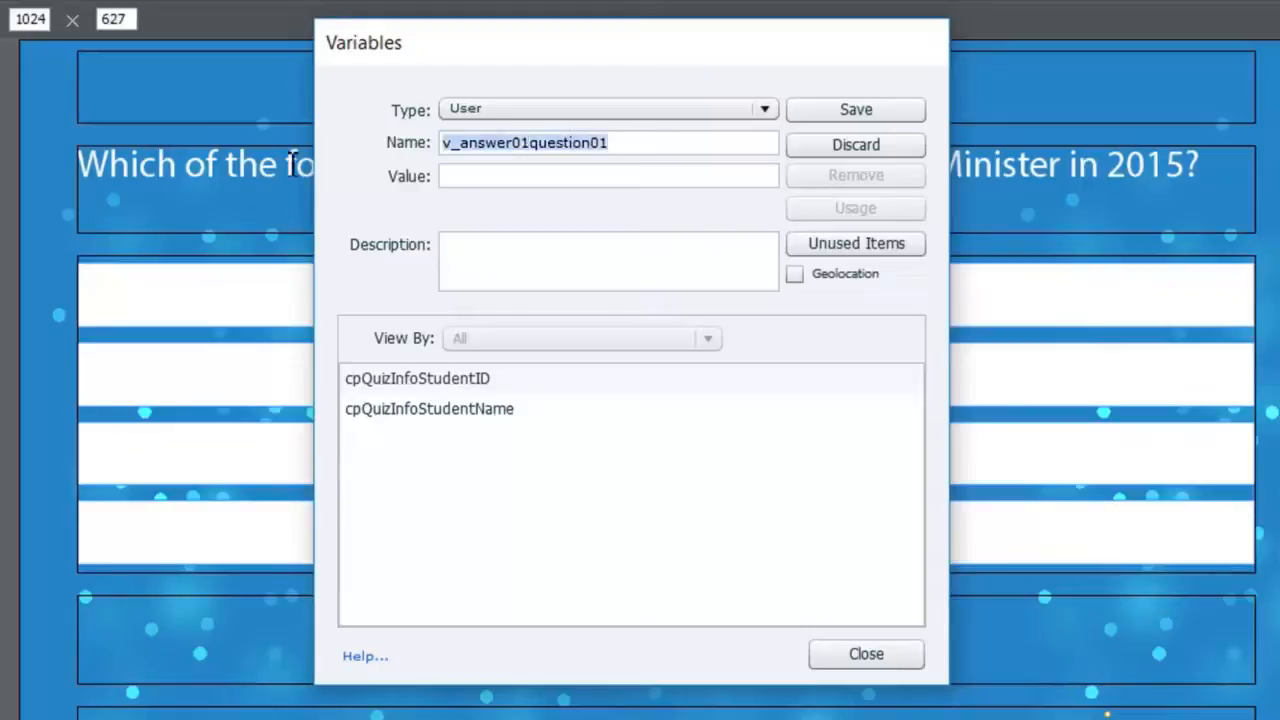
{"action": "left_click", "coordinate": [530, 185]}
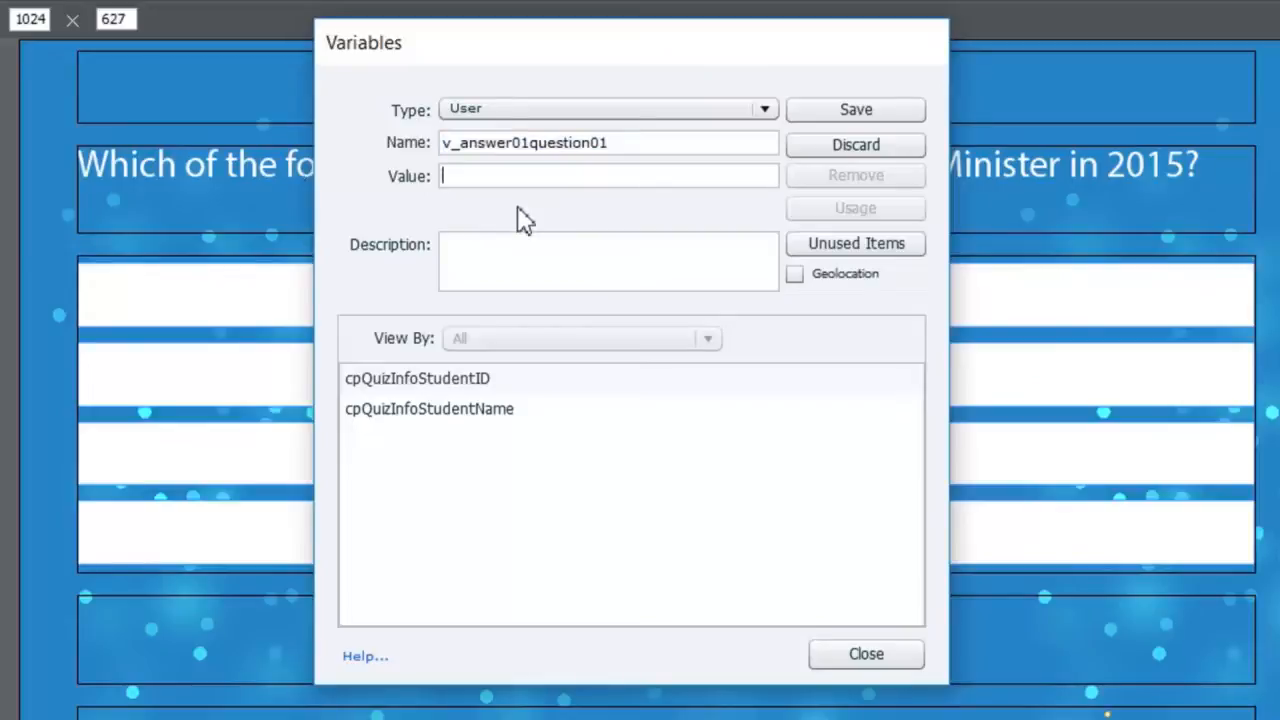
{"action": "type", "text": "0"}
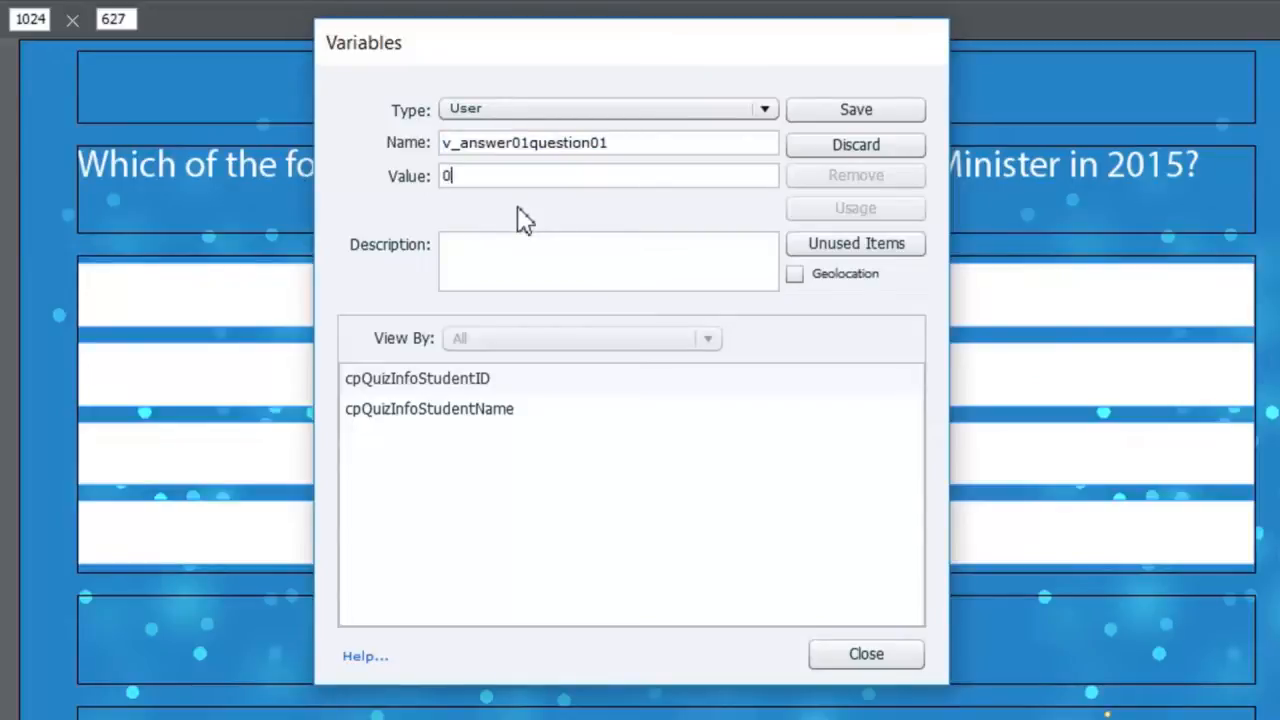
{"action": "left_click", "coordinate": [893, 117]}
- Add a second user variable named v_answer02question01 with the value 0
{"action": "left_click", "coordinate": [866, 110]}
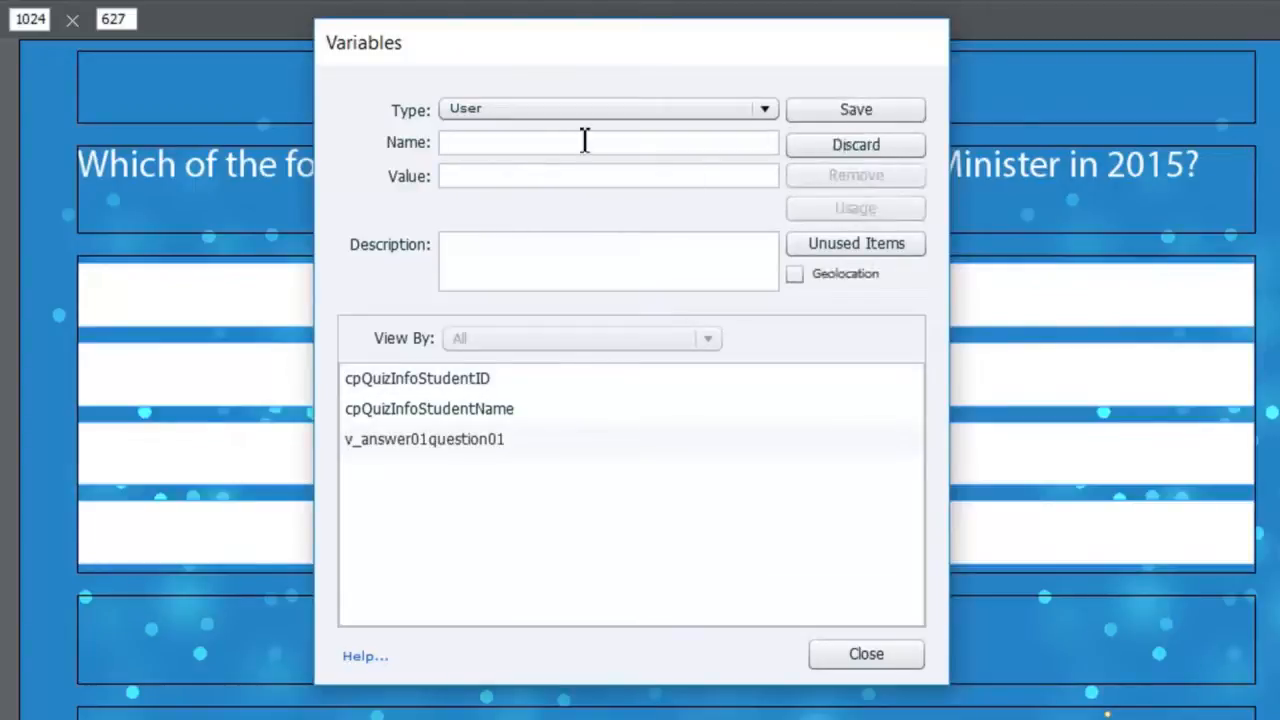
{"action": "key", "text": "ctrl+v"}
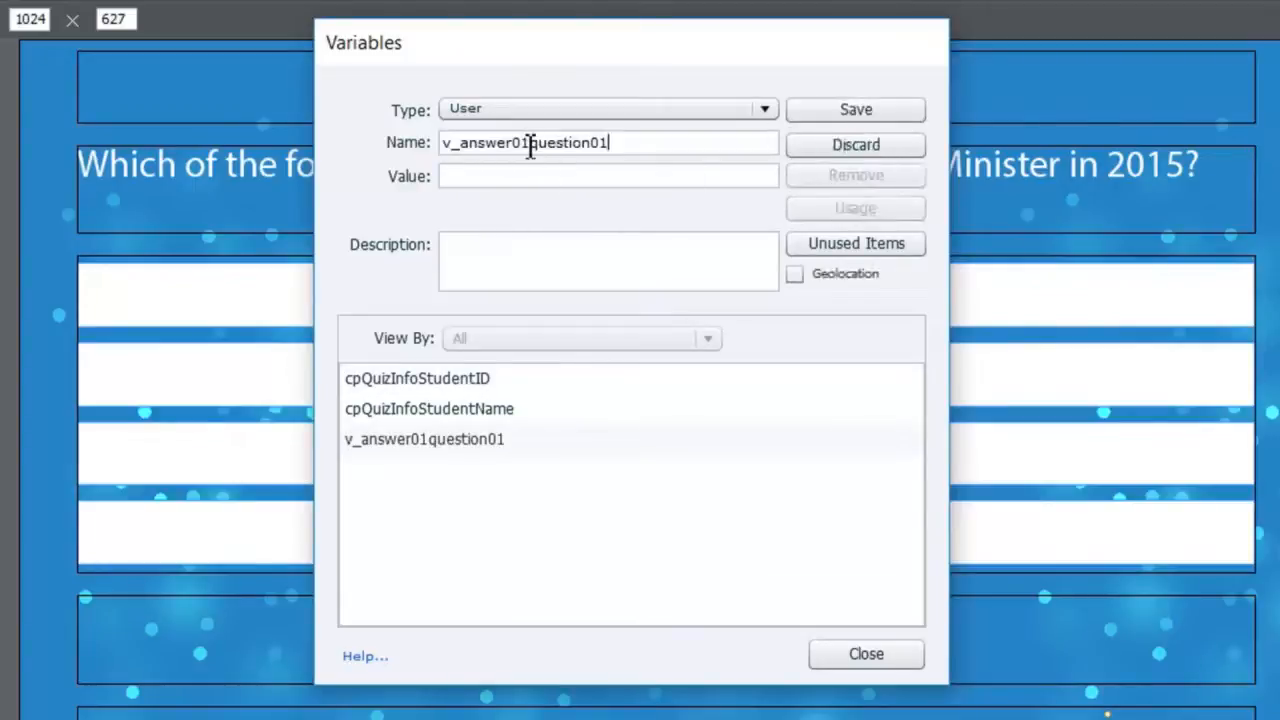
{"action": "key", "text": "BackSpace"}
{"action": "type", "text": "2"}
{"action": "left_click", "coordinate": [606, 177]}
{"action": "type", "text": "0"}
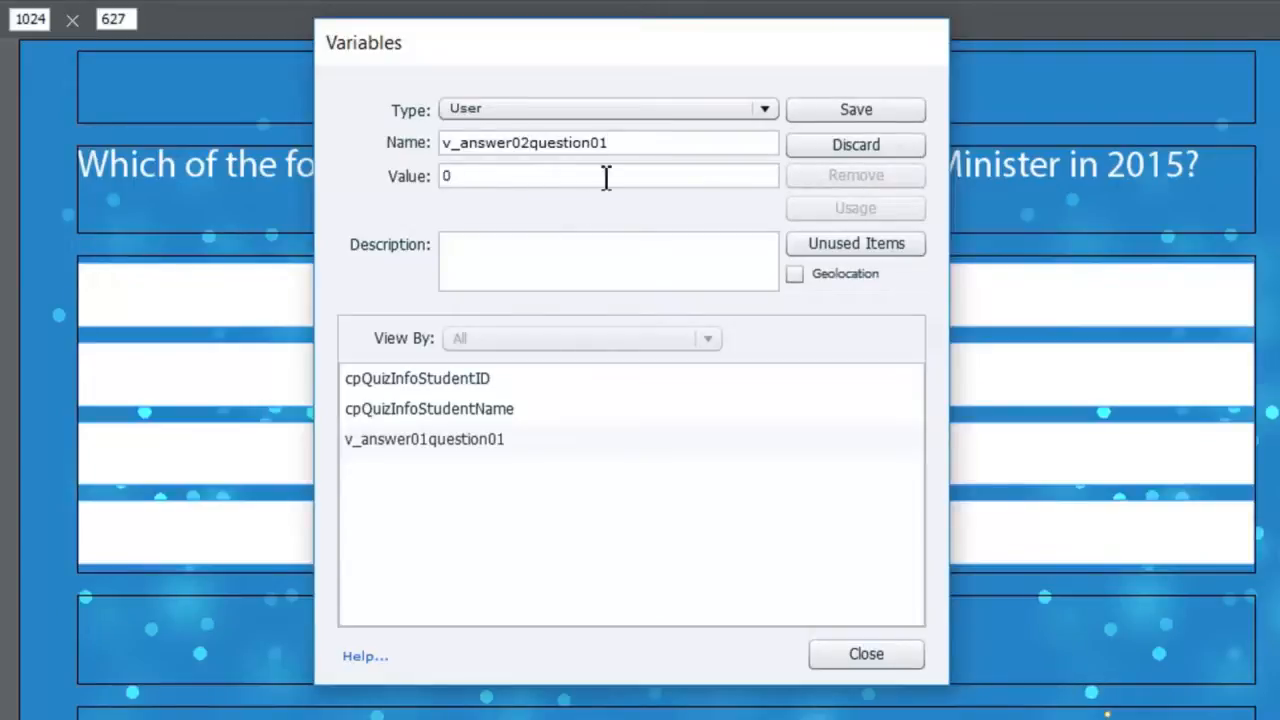
{"action": "left_click", "coordinate": [888, 112]}
- Add a third user variable named v_answer03question01 with the value 0
{"action": "left_click", "coordinate": [888, 112]}
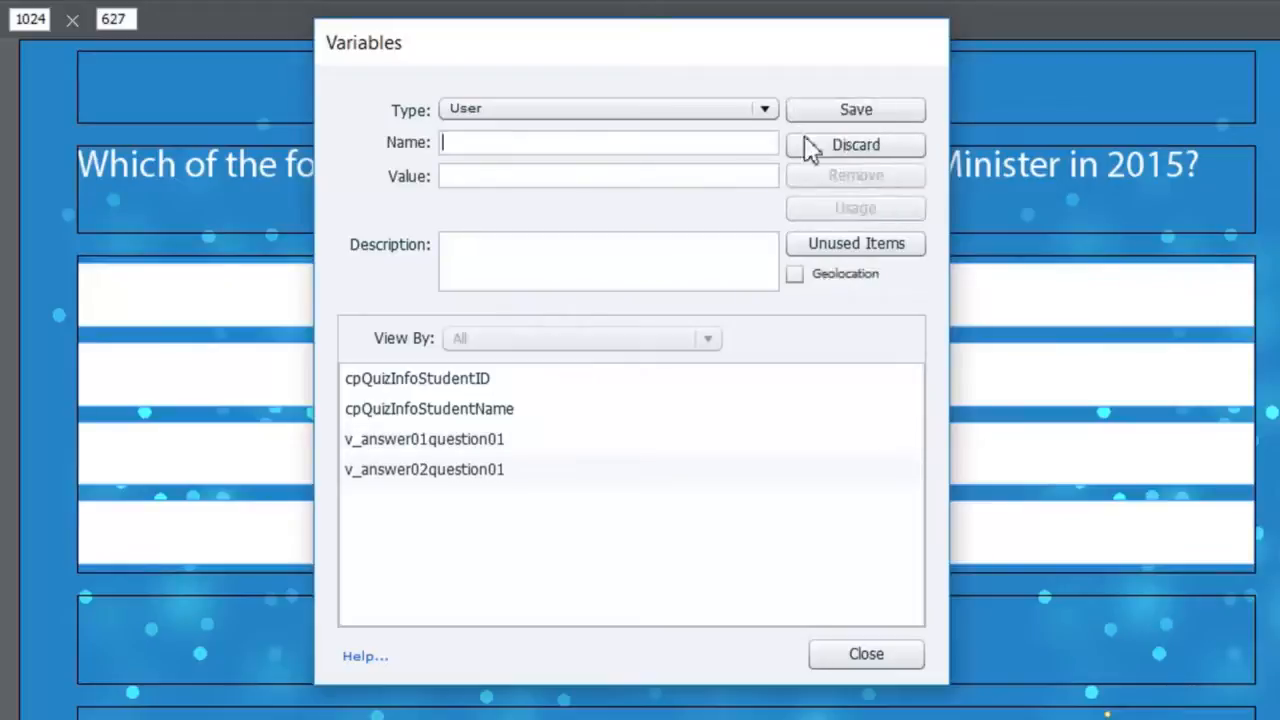
{"action": "left_click", "coordinate": [611, 149]}
{"action": "key", "text": "ctrl+v"}
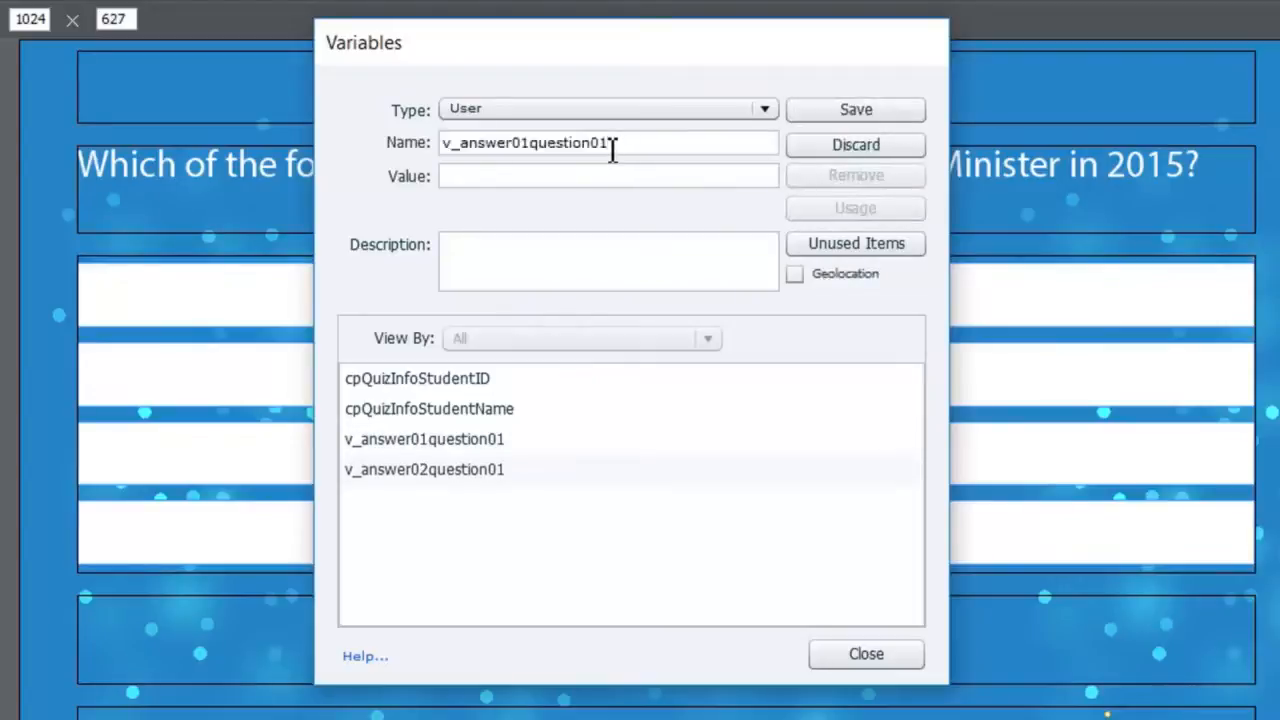
{"action": "left_click", "coordinate": [530, 142]}
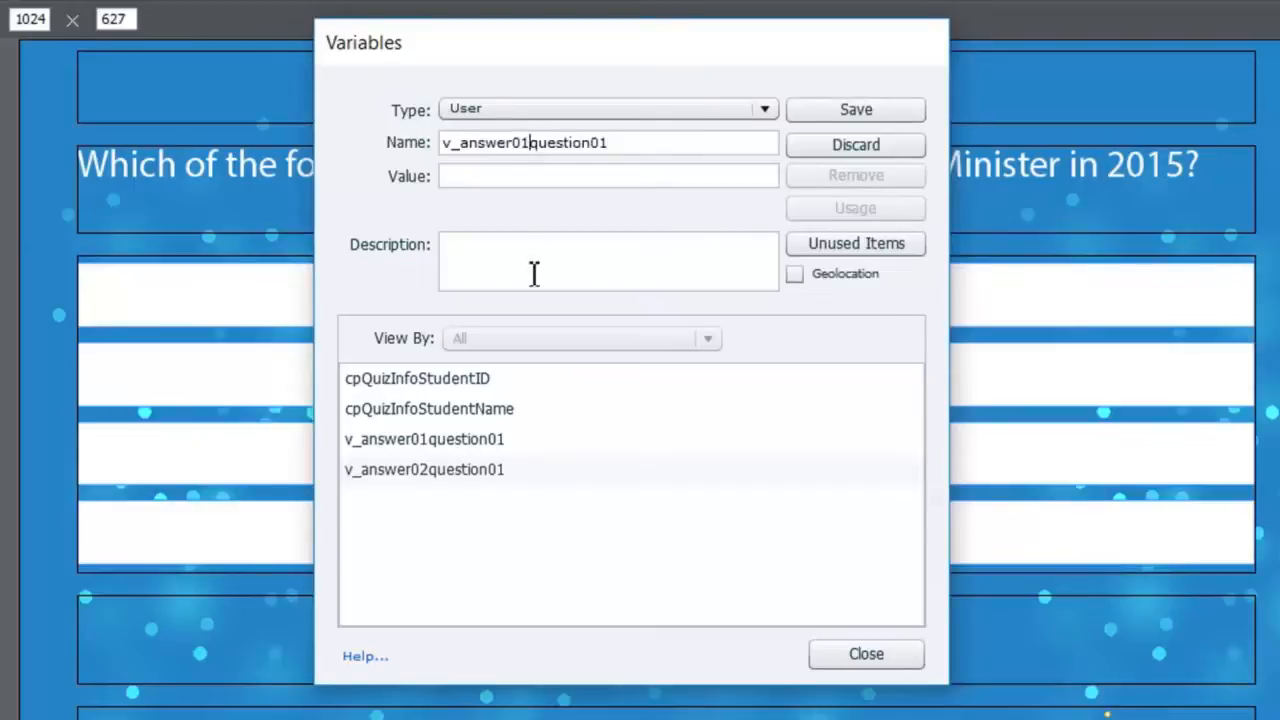
{"action": "key", "text": "BackSpace"}
{"action": "type", "text": "3"}
{"action": "left_click", "coordinate": [582, 180]}
{"action": "type", "text": "0"}
{"action": "left_click", "coordinate": [866, 115]}
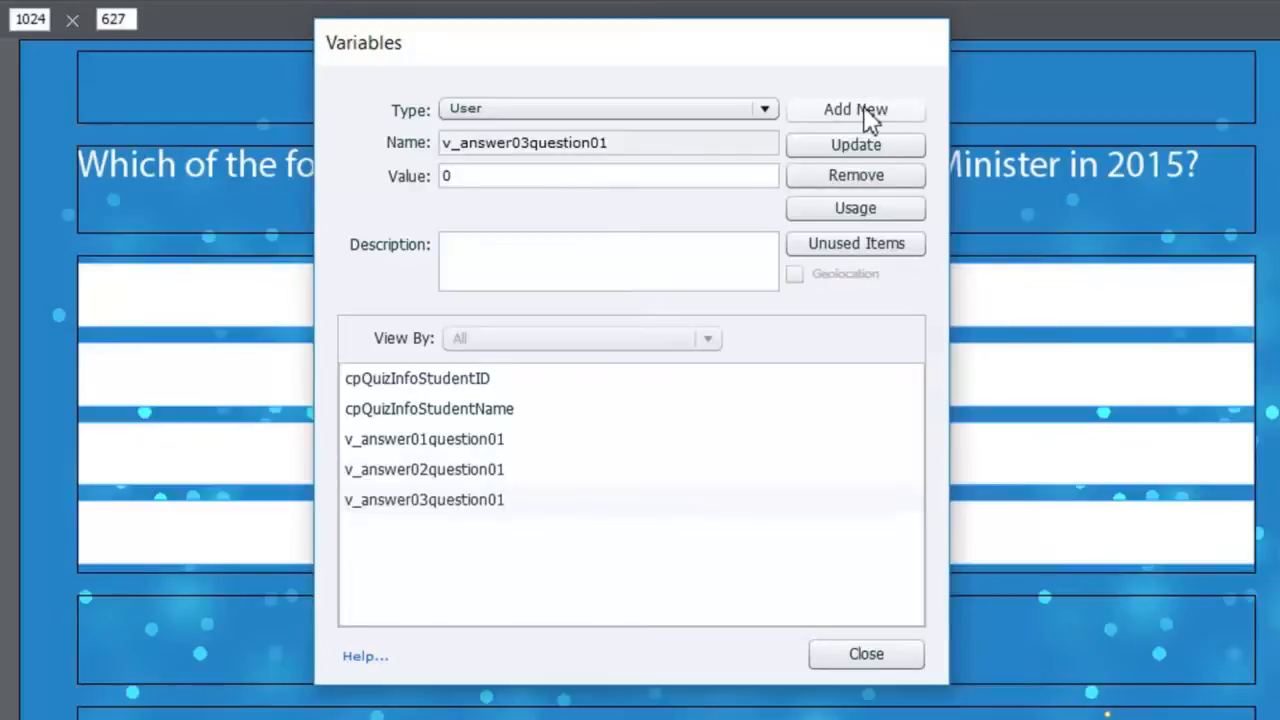
- Add a fourth user variable named v_answer04question01 with the value 0 and close the Variables dialog
{"action": "left_click", "coordinate": [868, 113]}
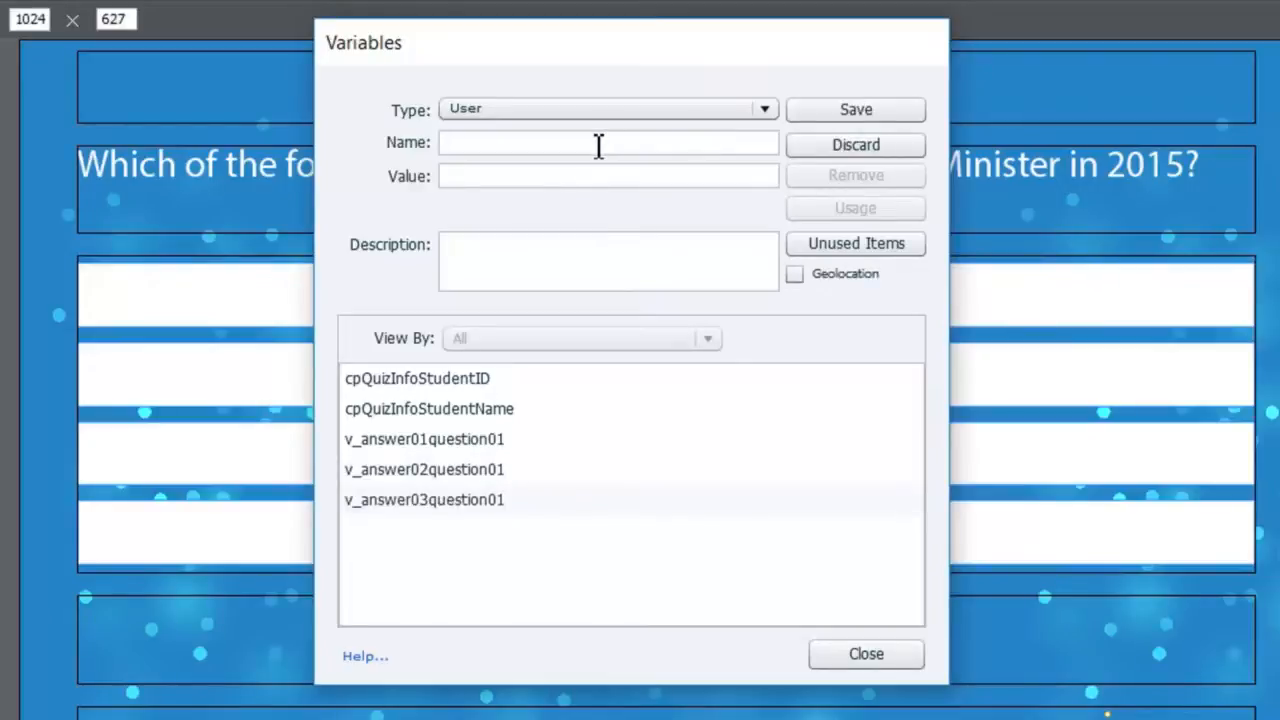
{"action": "key", "text": "ctrl+v"}
{"action": "left_click", "coordinate": [534, 147]}
{"action": "key", "text": "BackSpace"}
{"action": "type", "text": "4"}
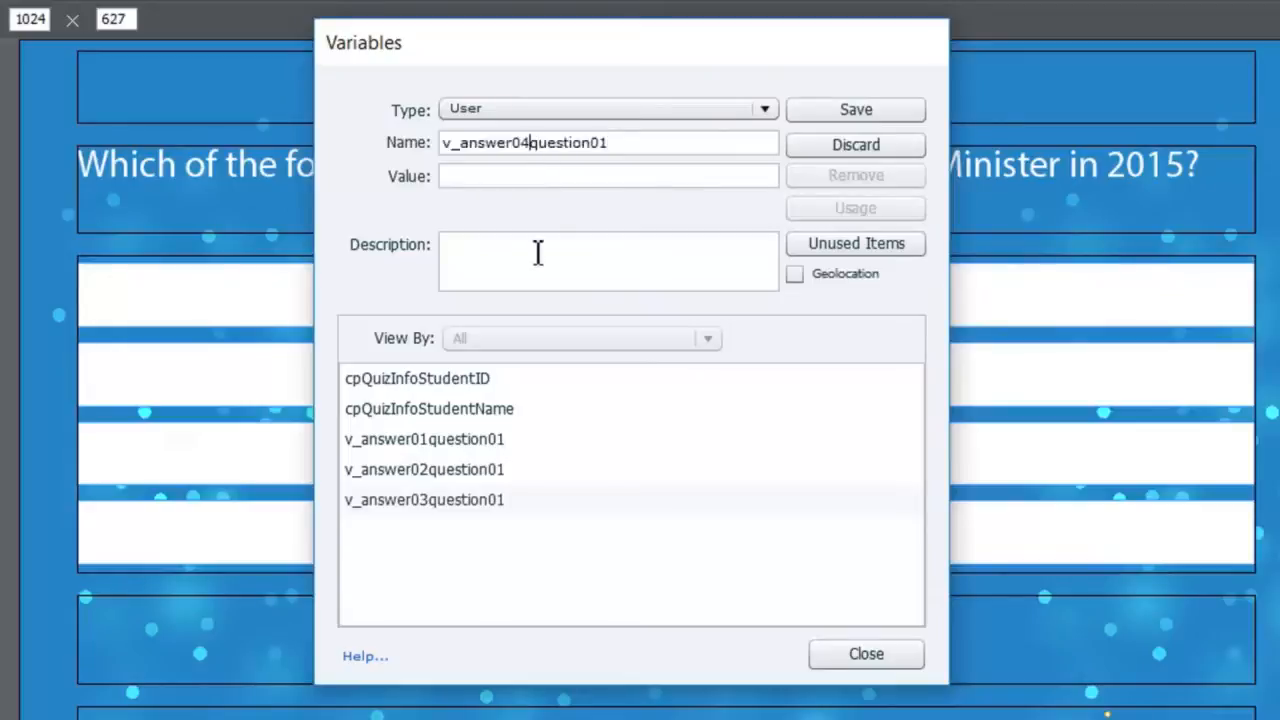
{"action": "left_click", "coordinate": [566, 184]}
{"action": "type", "text": "0"}
{"action": "left_click", "coordinate": [860, 112]}
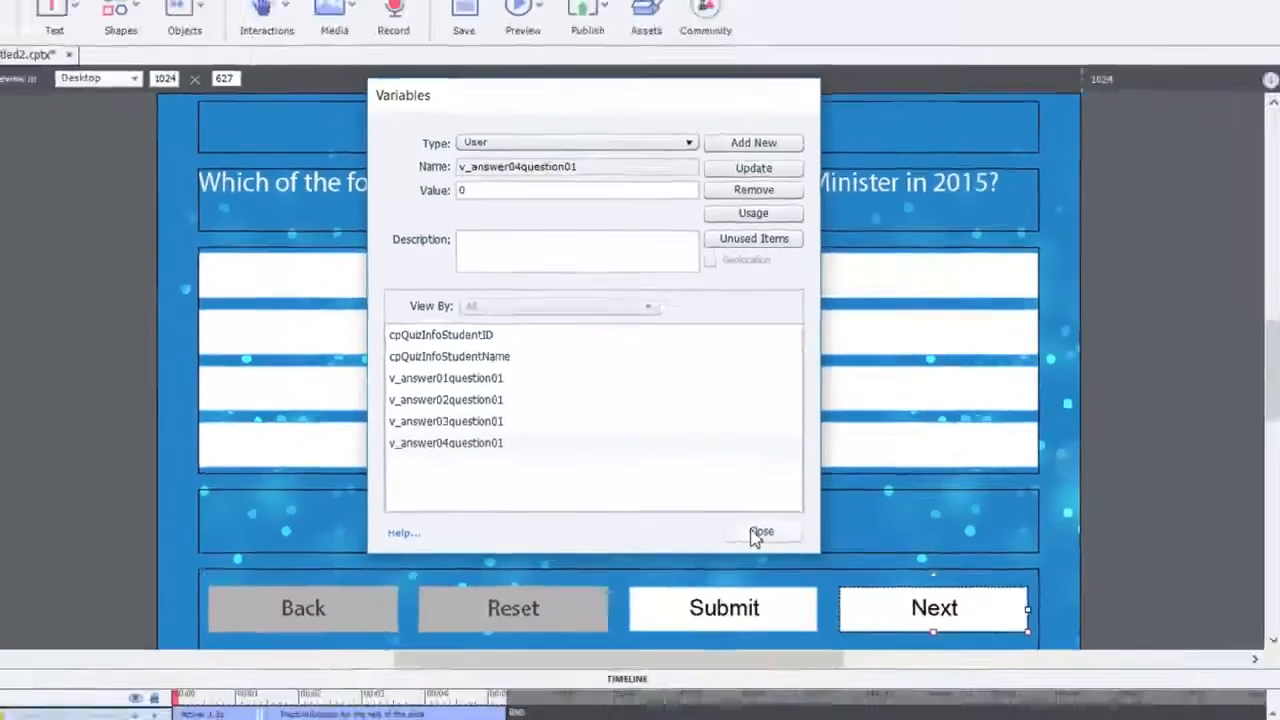
{"action": "left_click", "coordinate": [758, 533]}
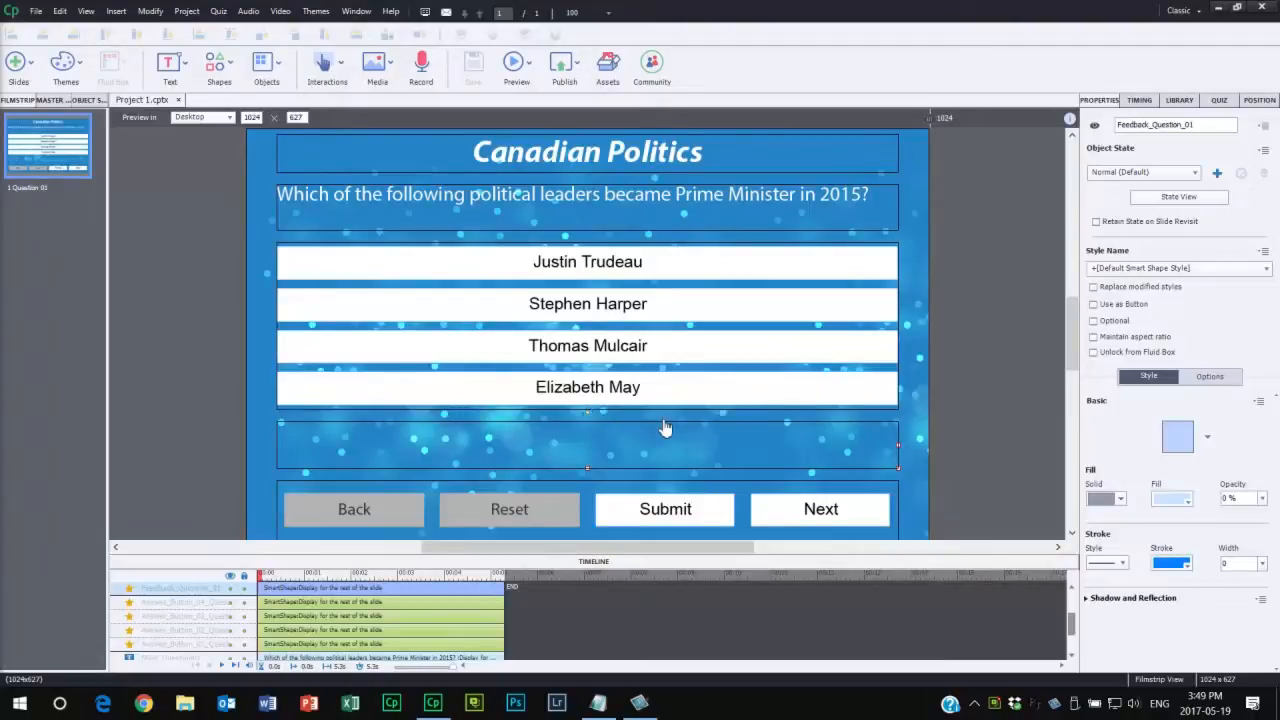
- Set the success action of all four answer buttons to Execute Advanced Actions
{"action": "left_click", "coordinate": [673, 266]}
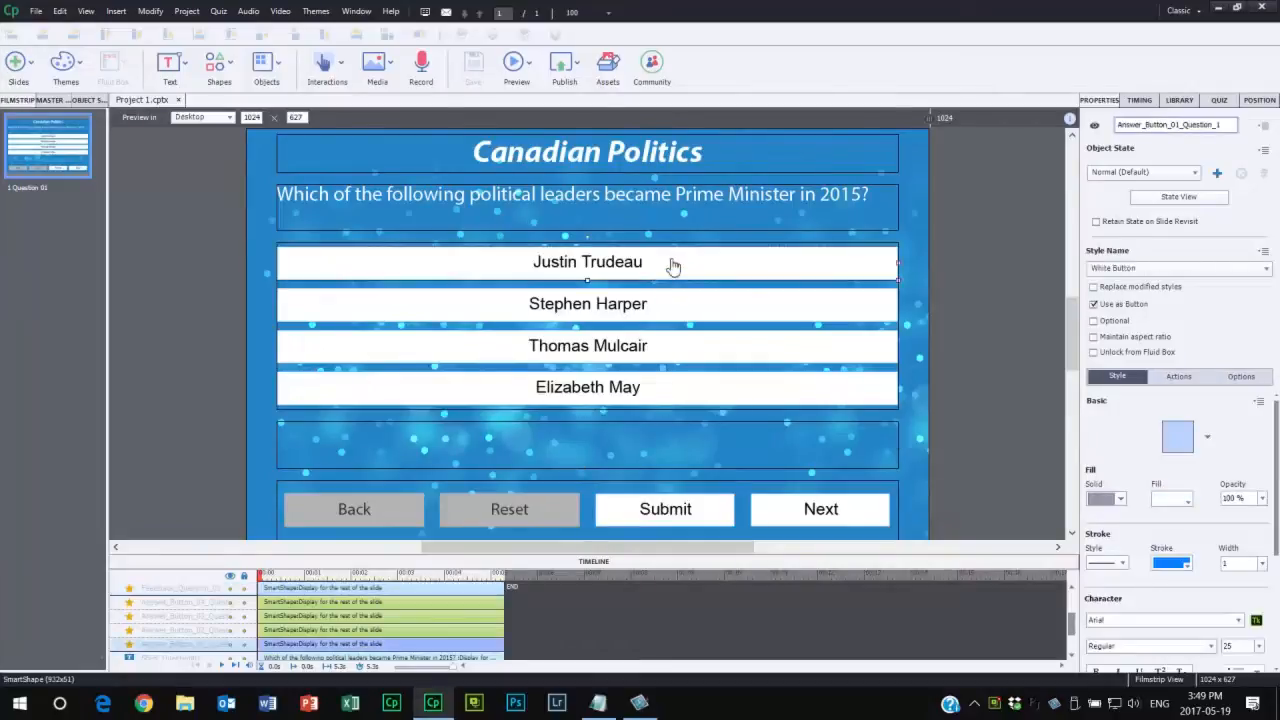
{"action": "left_click", "coordinate": [673, 304], "text": "shift"}
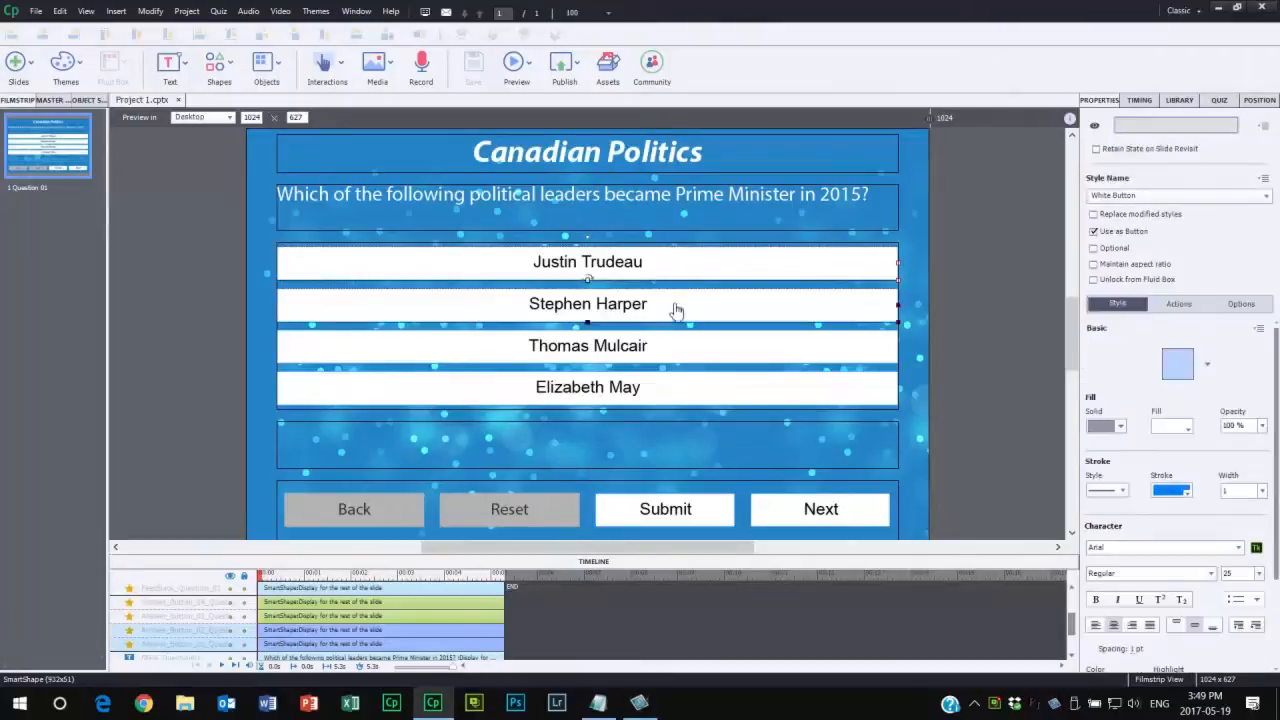
{"action": "left_click", "coordinate": [678, 345], "text": "shift"}
{"action": "left_click", "coordinate": [686, 389], "text": "shift"}
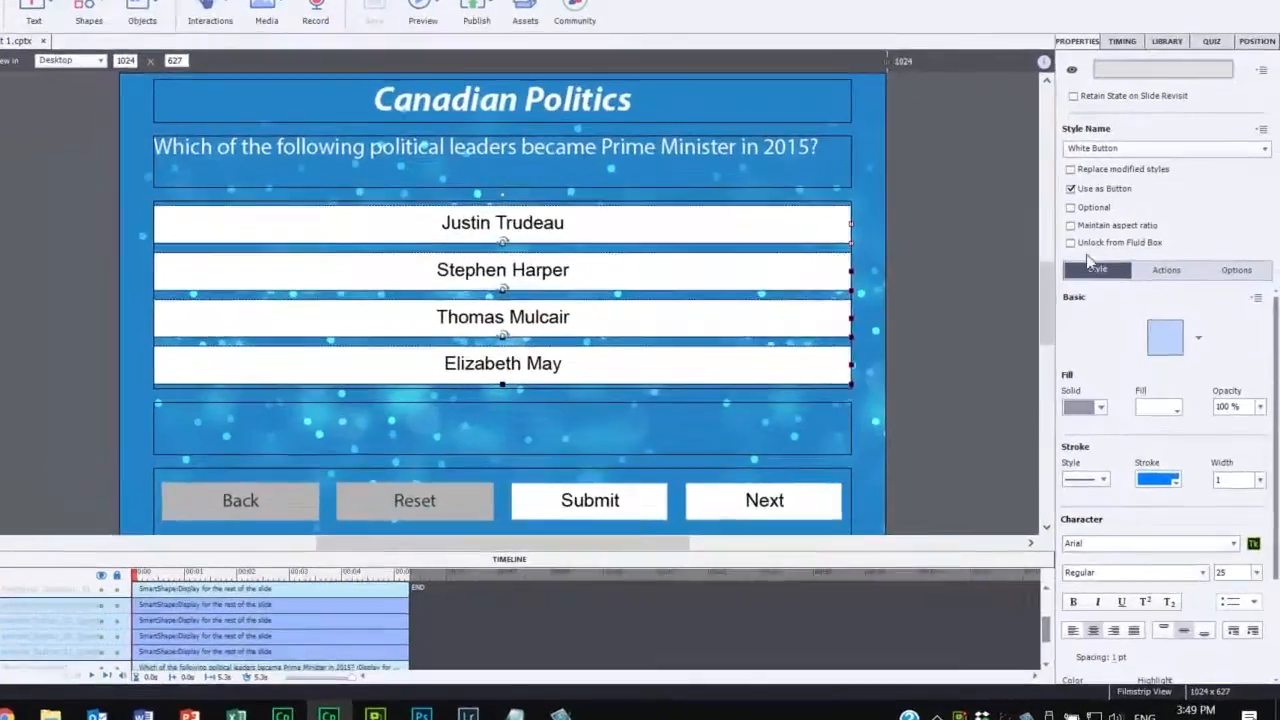
{"action": "left_click", "coordinate": [1161, 242]}
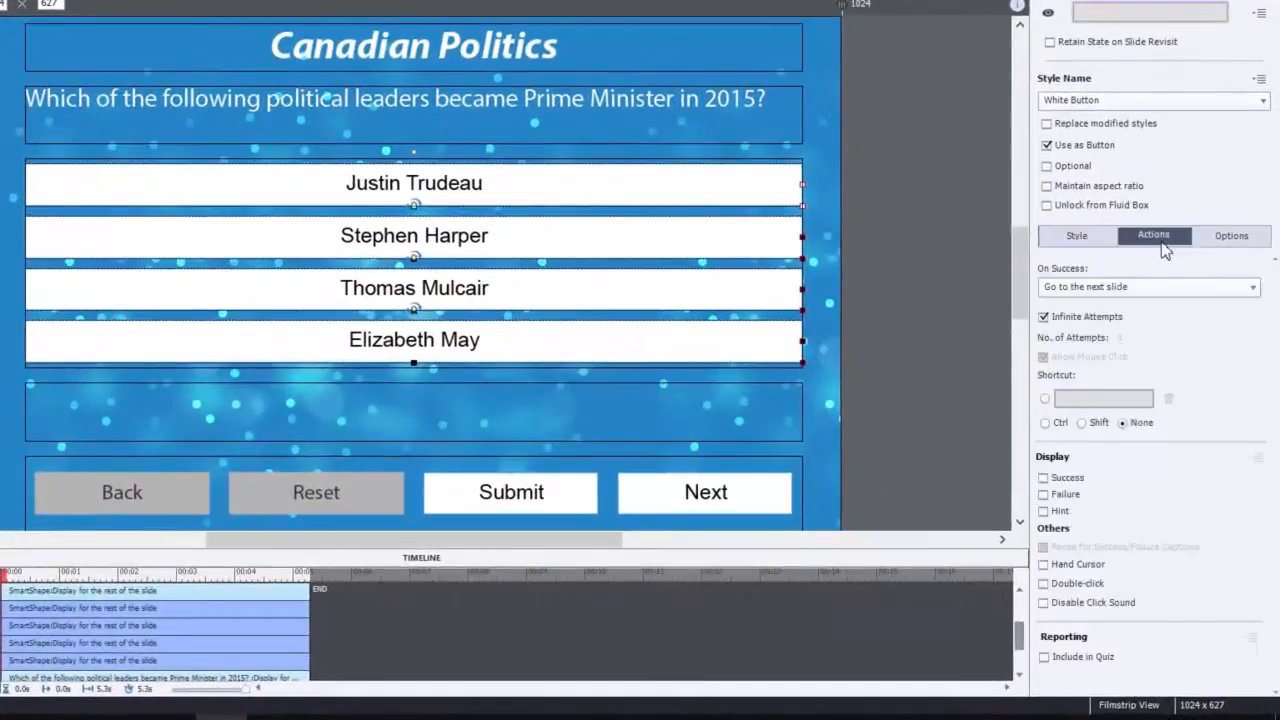
{"action": "left_click", "coordinate": [1104, 288]}
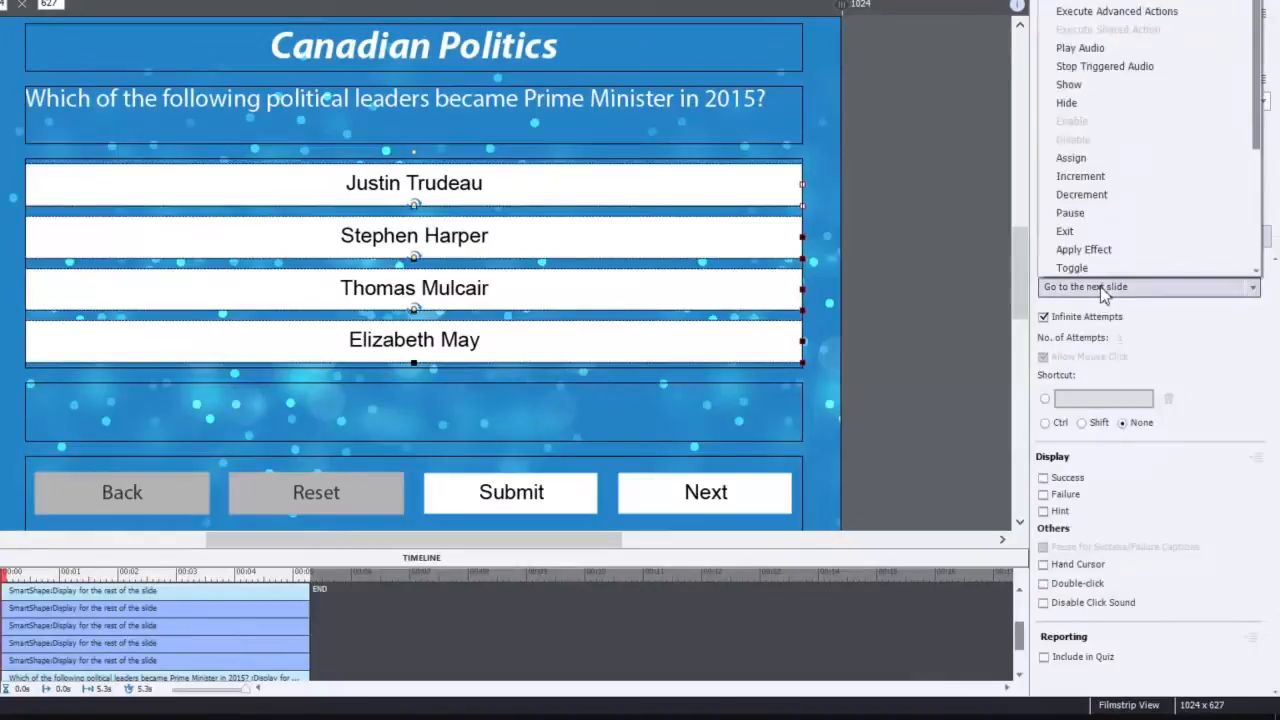
{"action": "left_click", "coordinate": [1117, 13]}
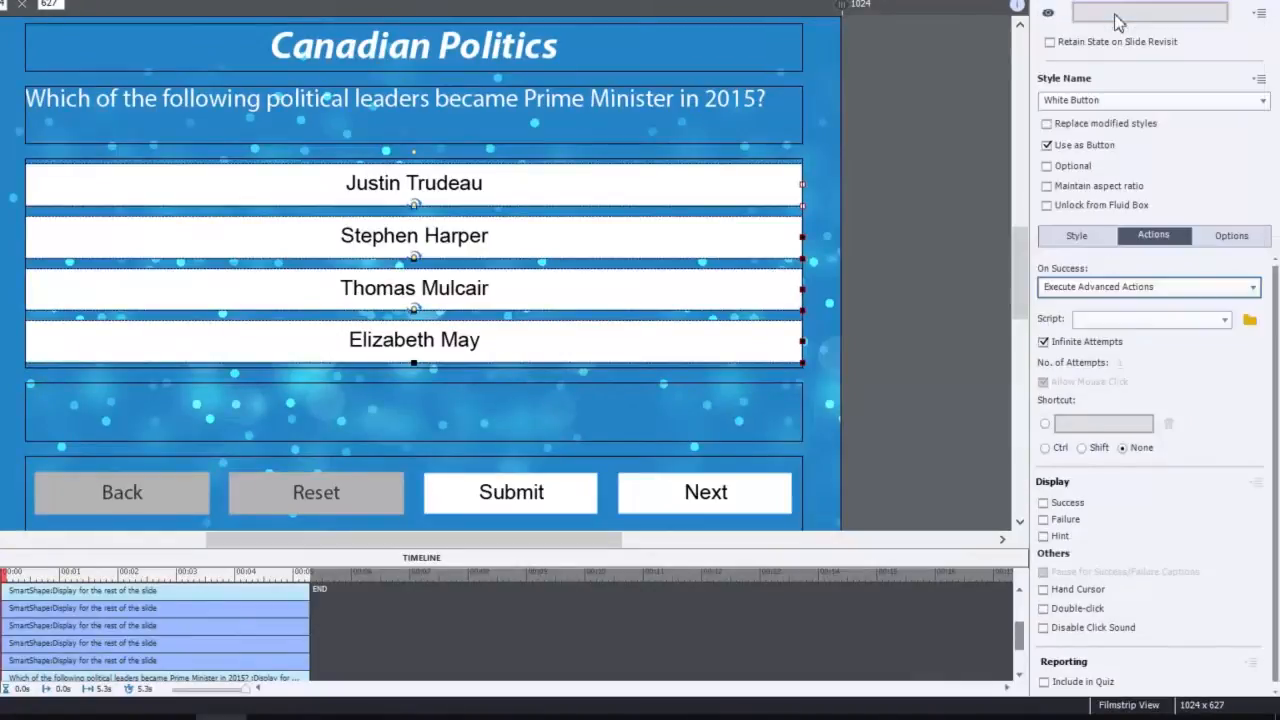
- Start a new advanced action for the answer buttons and name it Answer1_Question1
{"action": "left_click", "coordinate": [1250, 320]}
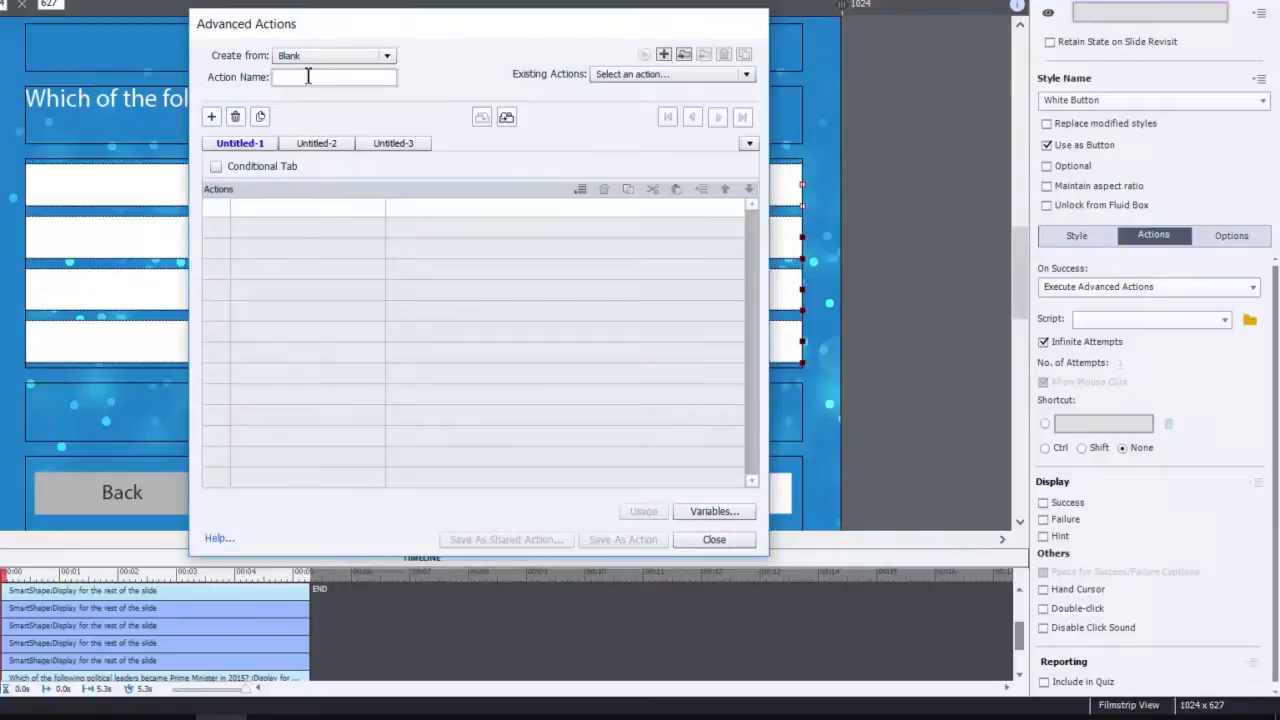
{"action": "type", "text": "Answer"}
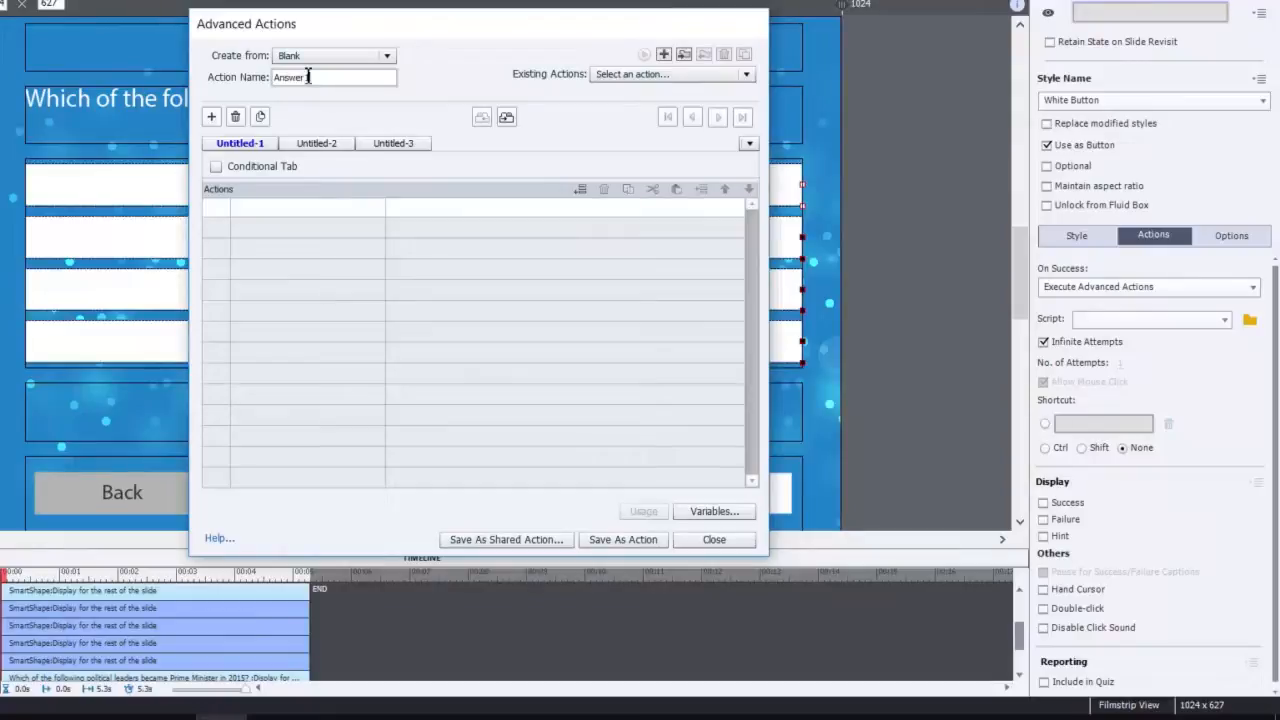
{"action": "type", "text": "_Question1"}
- Add a Change State of action that sets Answer_Button_01_Question_1 to Selected
{"action": "left_click", "coordinate": [270, 209]}
{"action": "left_click", "coordinate": [271, 208]}
{"action": "key", "text": "c"}
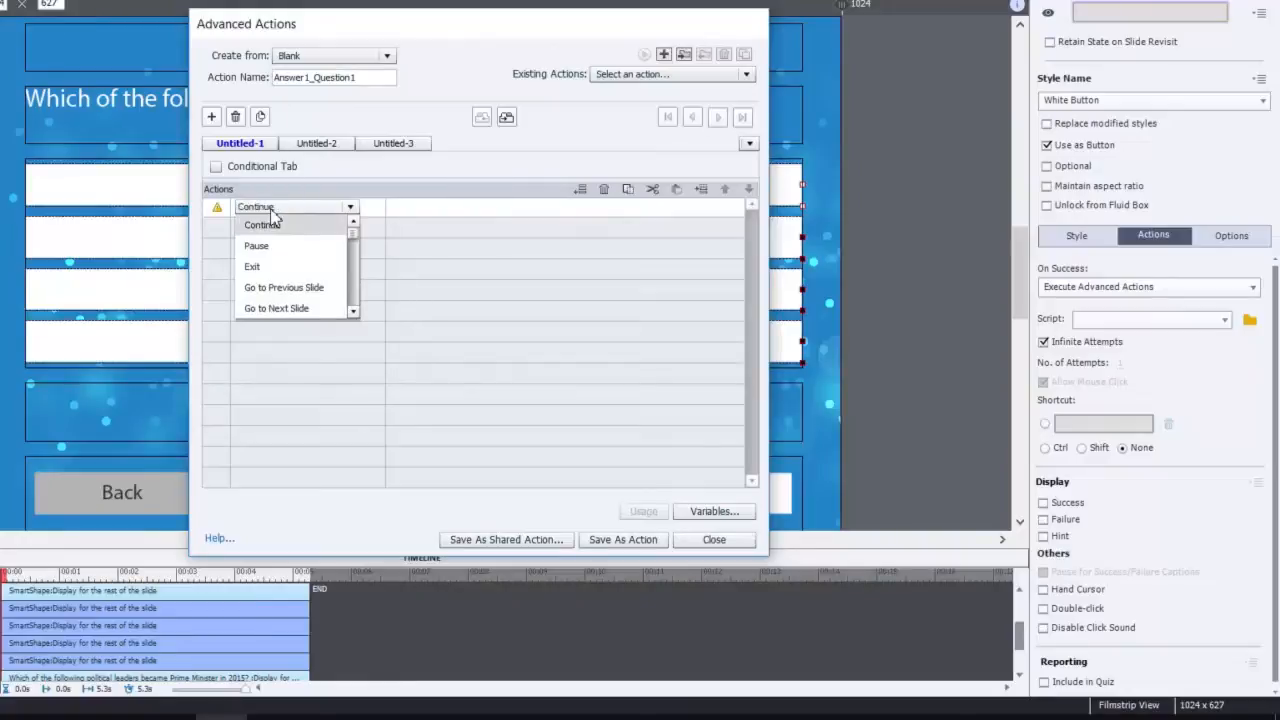
{"action": "key", "text": "h"}
{"action": "left_click", "coordinate": [306, 247]}
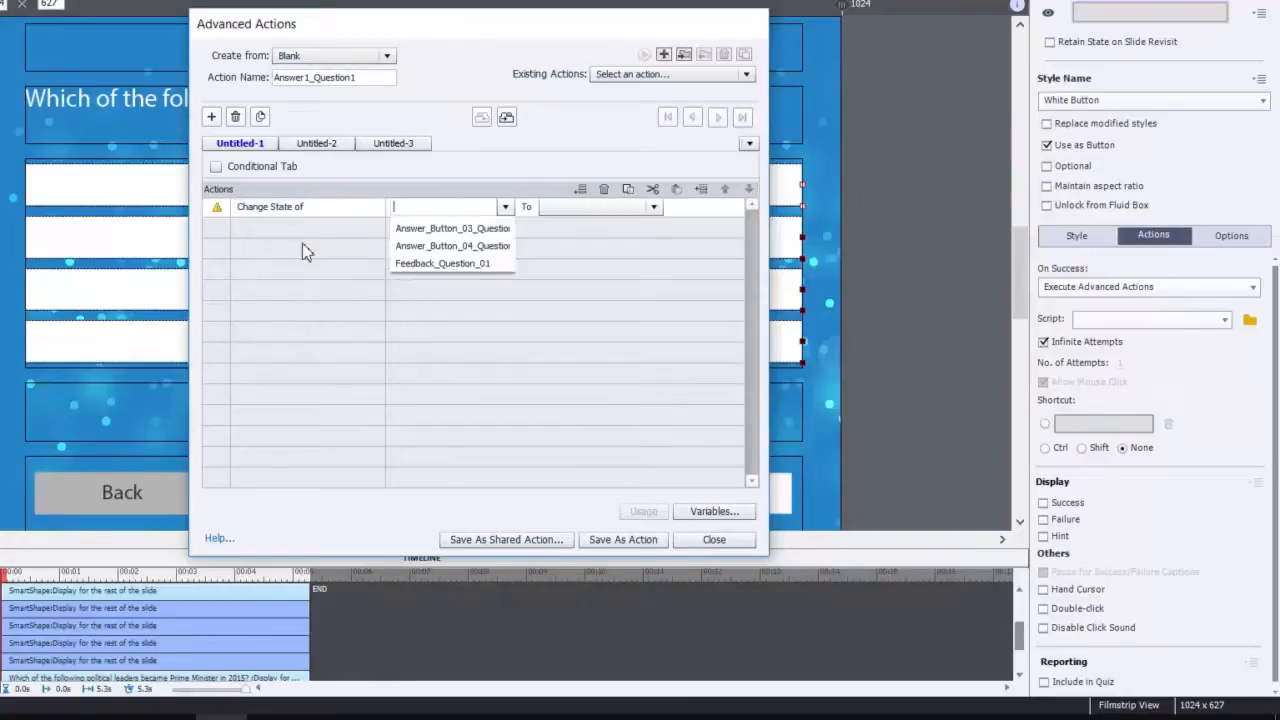
{"action": "scroll", "coordinate": [458, 228], "scroll_direction": "down", "scroll_amount": 1}
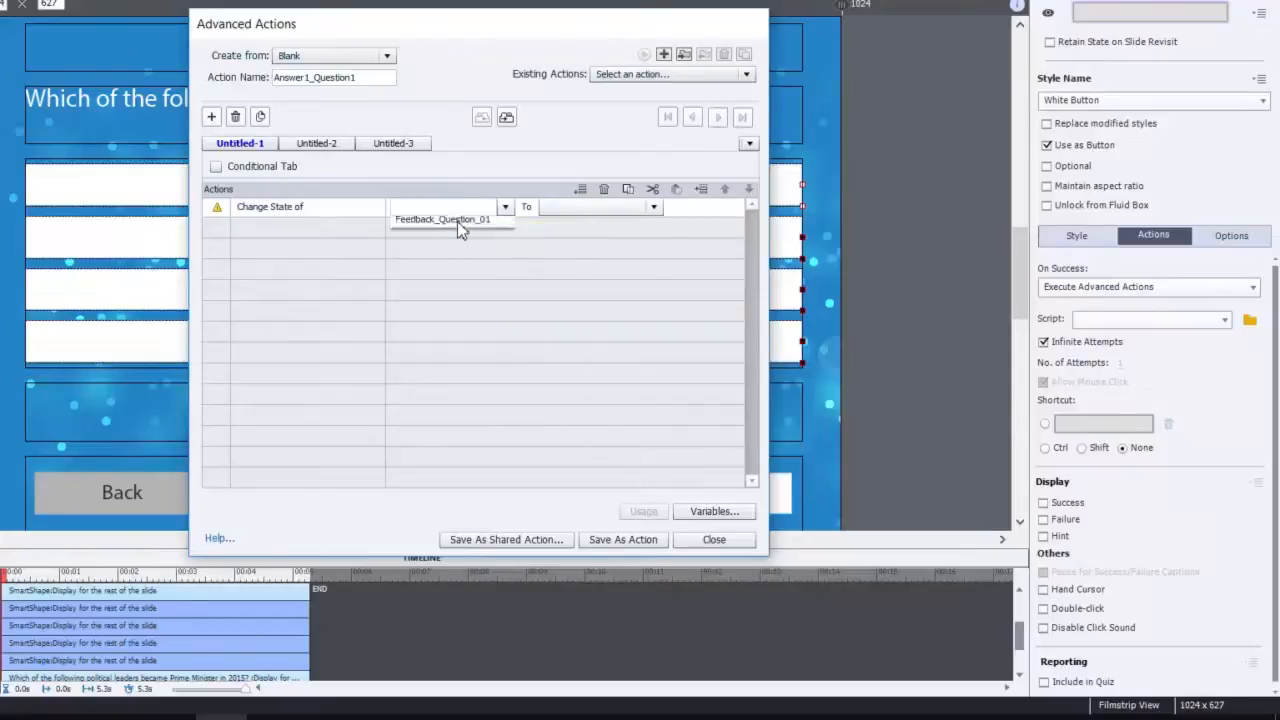
{"action": "left_click", "coordinate": [457, 221]}
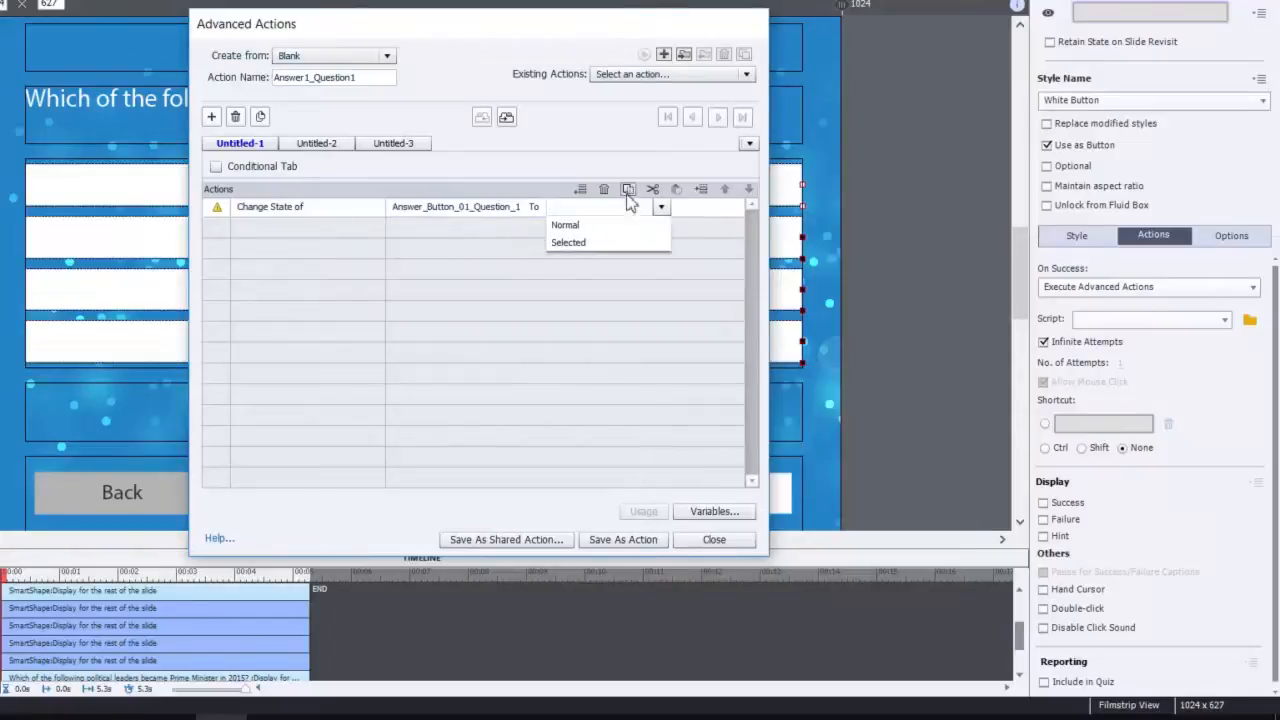
{"action": "left_click", "coordinate": [598, 243]}
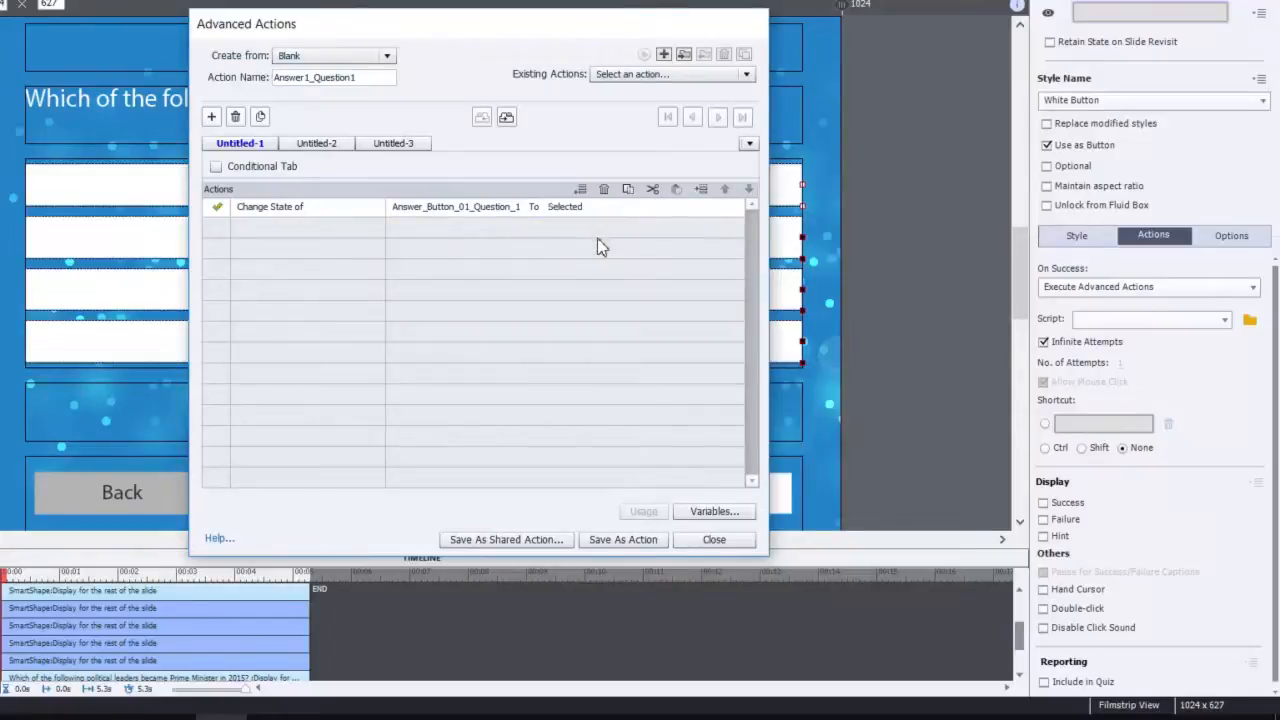
- Add a second Change State of action that sets Answer_Button_02_Question_1 to Normal
{"action": "left_click", "coordinate": [268, 227]}
{"action": "left_click", "coordinate": [270, 229]}
{"action": "key", "text": "c"}
{"action": "key", "text": "c"}
{"action": "left_click", "coordinate": [278, 267]}
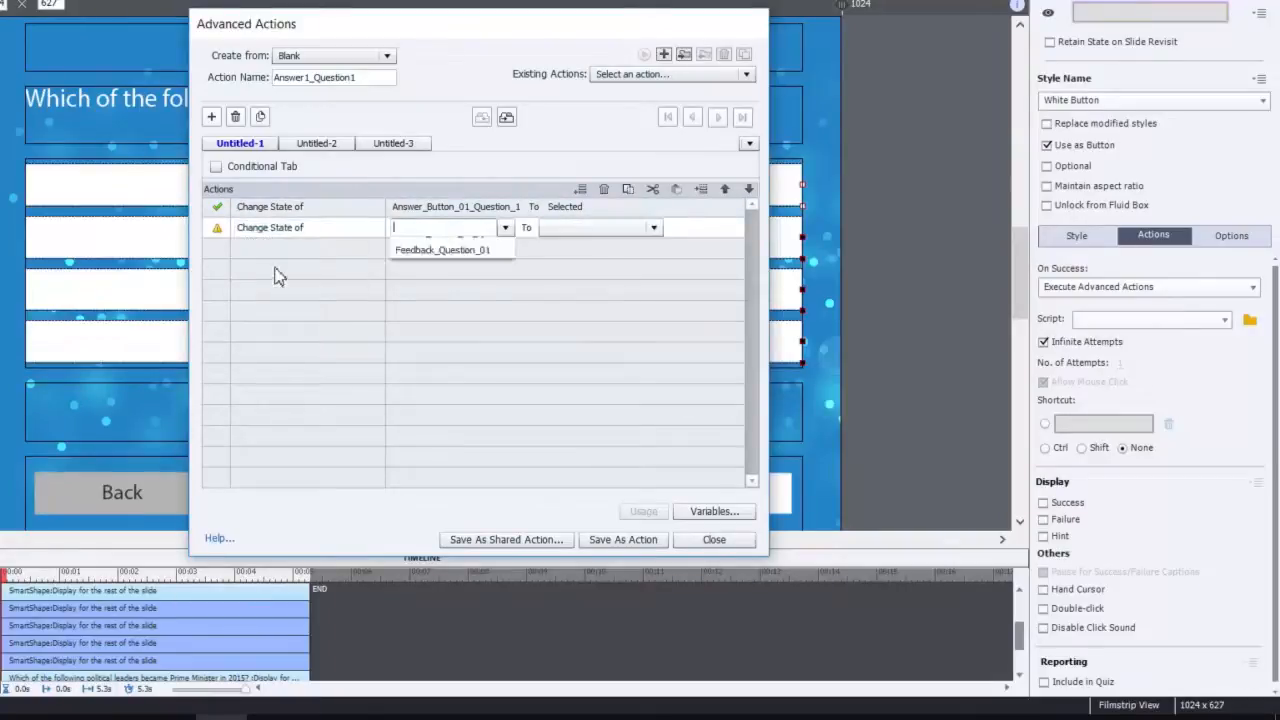
{"action": "left_click", "coordinate": [500, 261]}
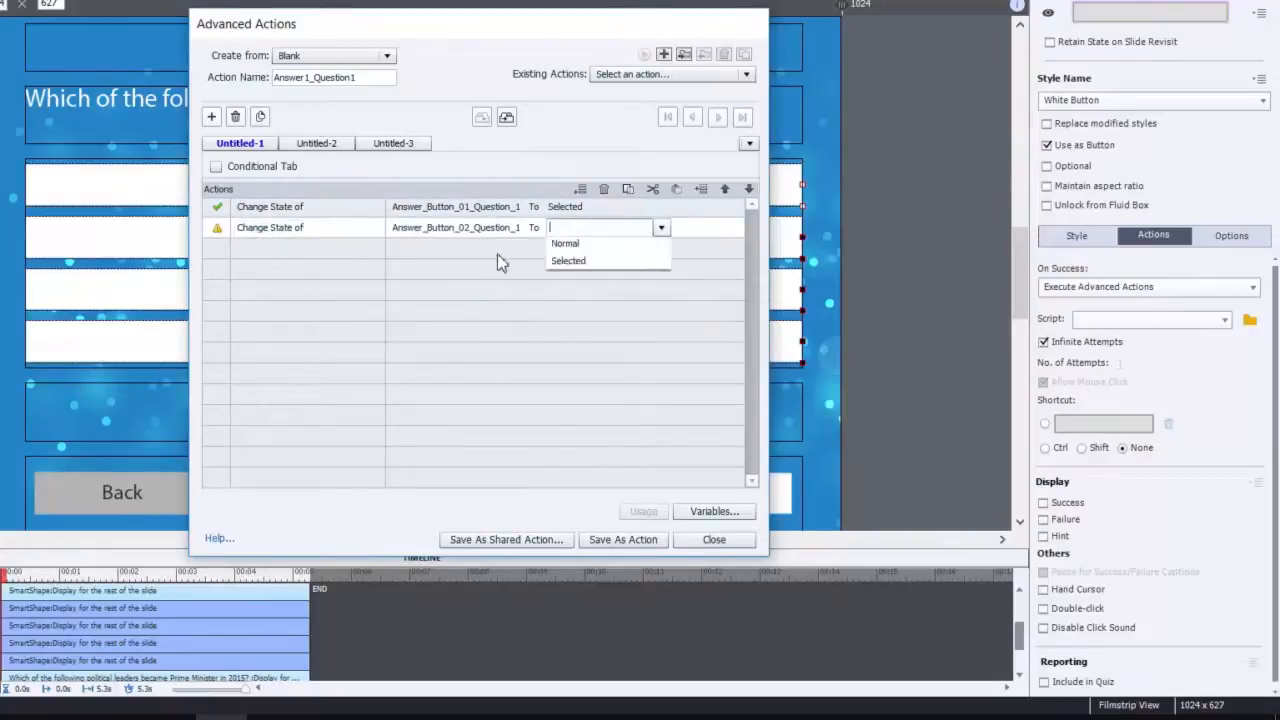
{"action": "left_click", "coordinate": [583, 248]}
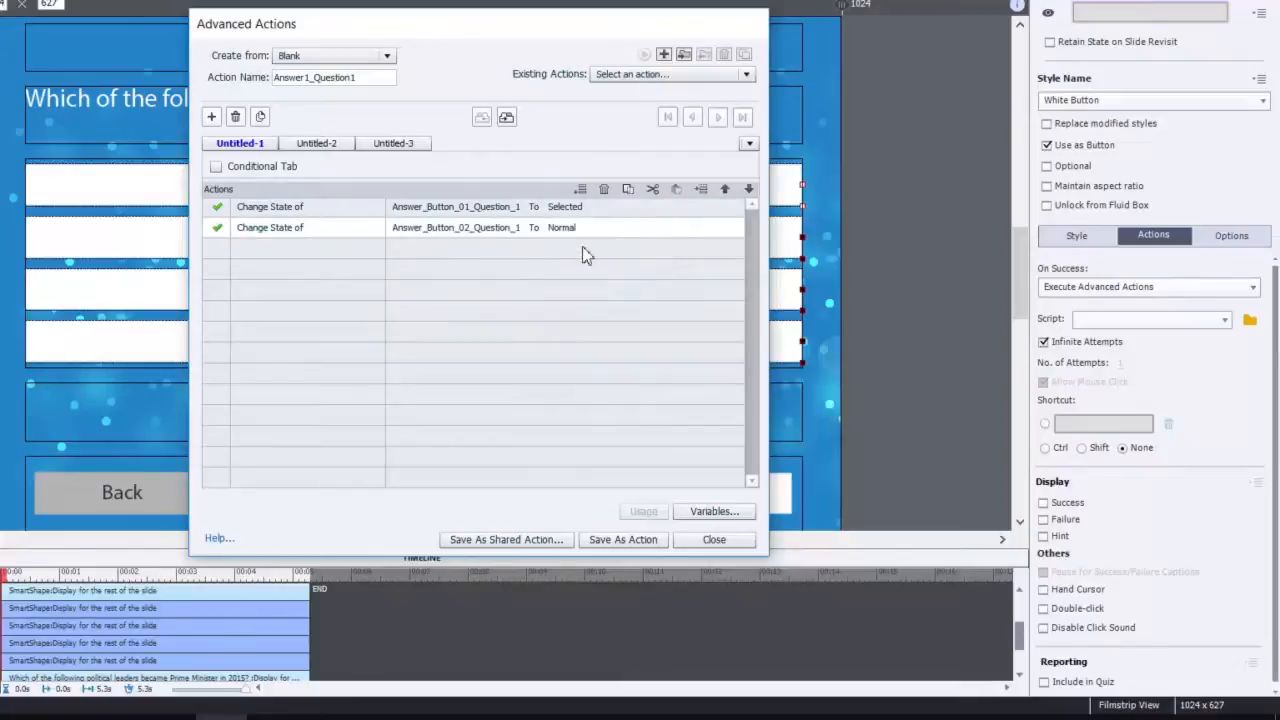
- Add a third Change State of action that sets Answer_Button_03_Question_1 to Normal
{"action": "left_click", "coordinate": [256, 248]}
{"action": "scroll", "coordinate": [268, 300], "scroll_direction": "down", "scroll_amount": 3}
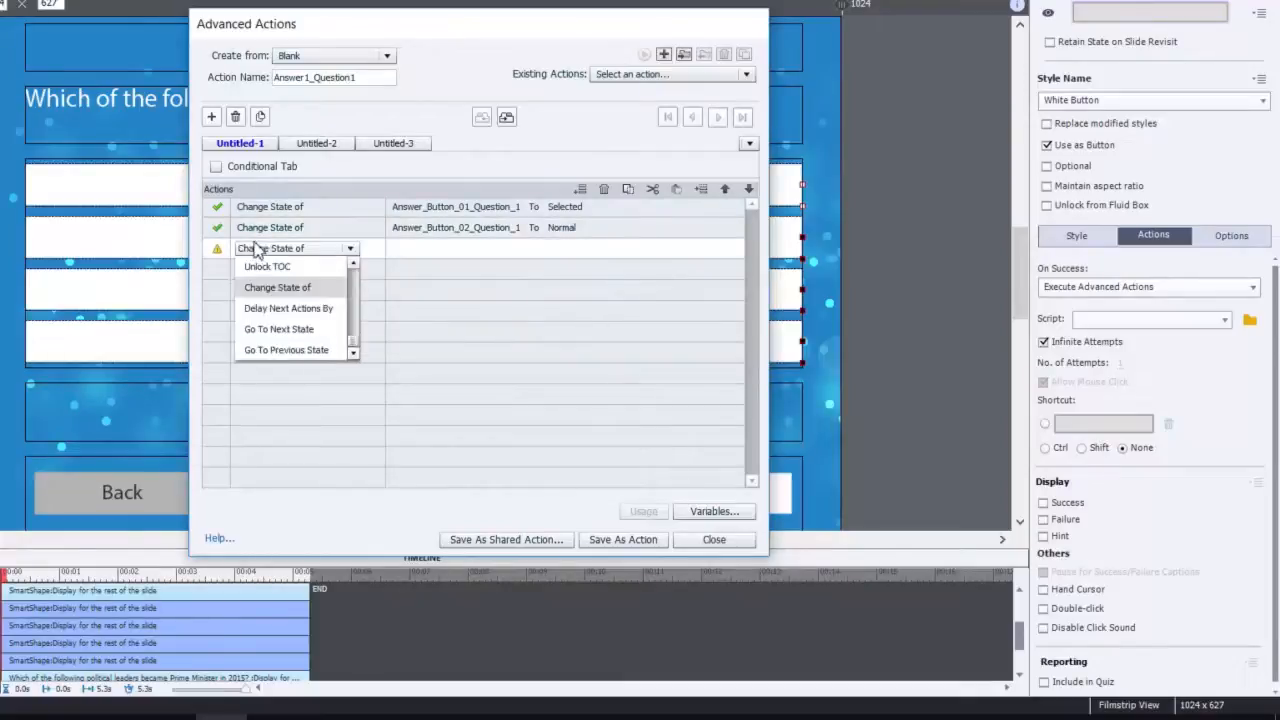
{"action": "left_click", "coordinate": [275, 286]}
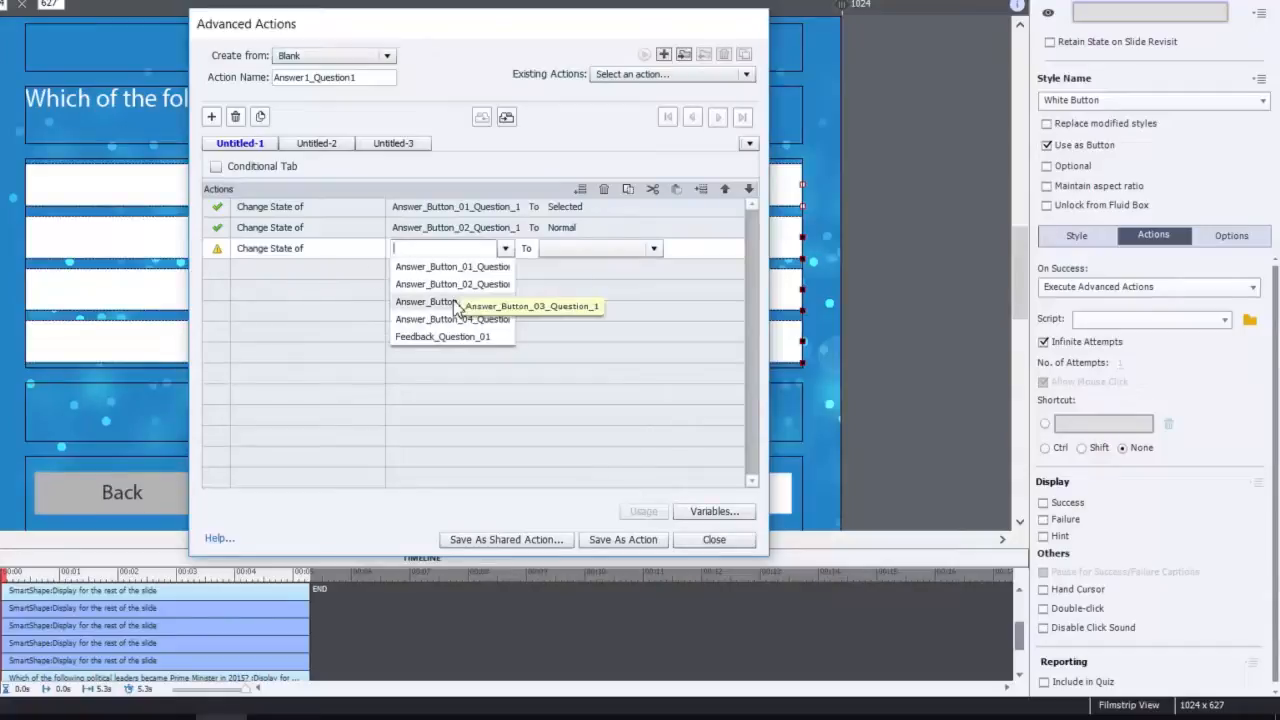
{"action": "left_click", "coordinate": [453, 300]}
{"action": "left_click", "coordinate": [566, 262]}
- Add a fourth Change State of action that sets Answer_Button_04_Question_1 to Normal
{"action": "left_click", "coordinate": [260, 272]}
{"action": "scroll", "coordinate": [262, 320], "scroll_direction": "down", "scroll_amount": 5}
{"action": "left_click", "coordinate": [278, 308]}
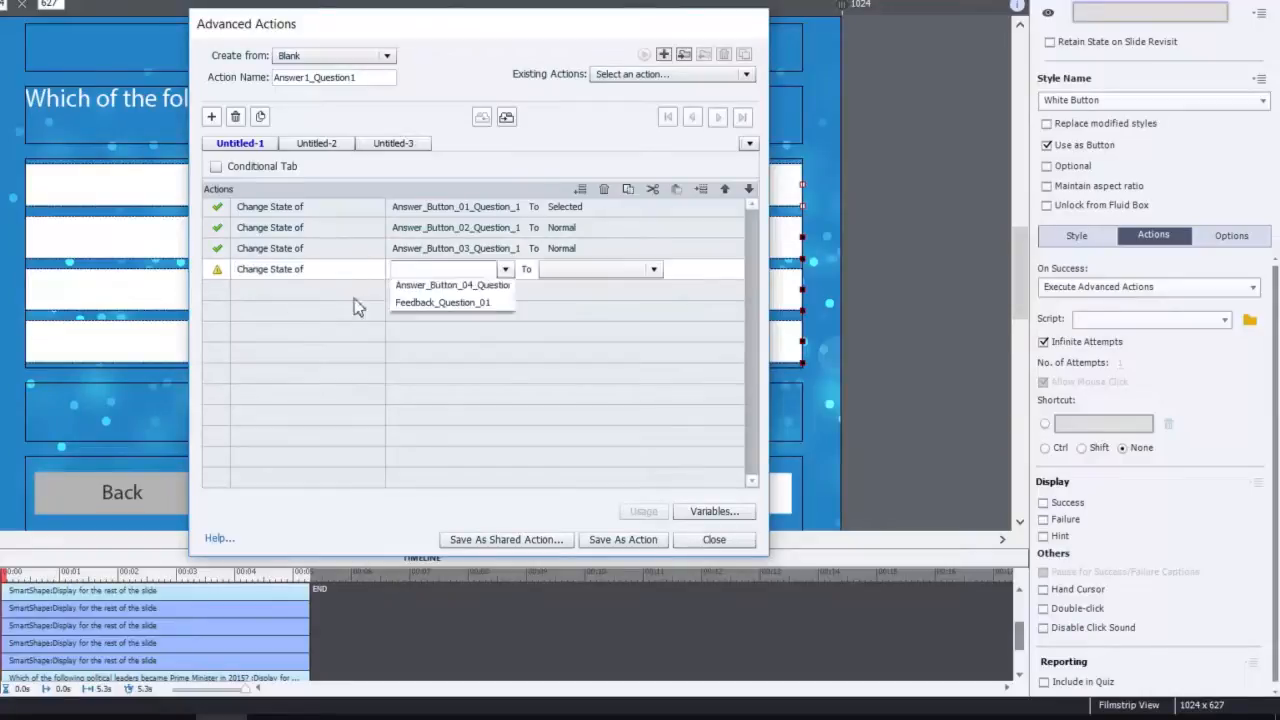
{"action": "left_click", "coordinate": [455, 343]}
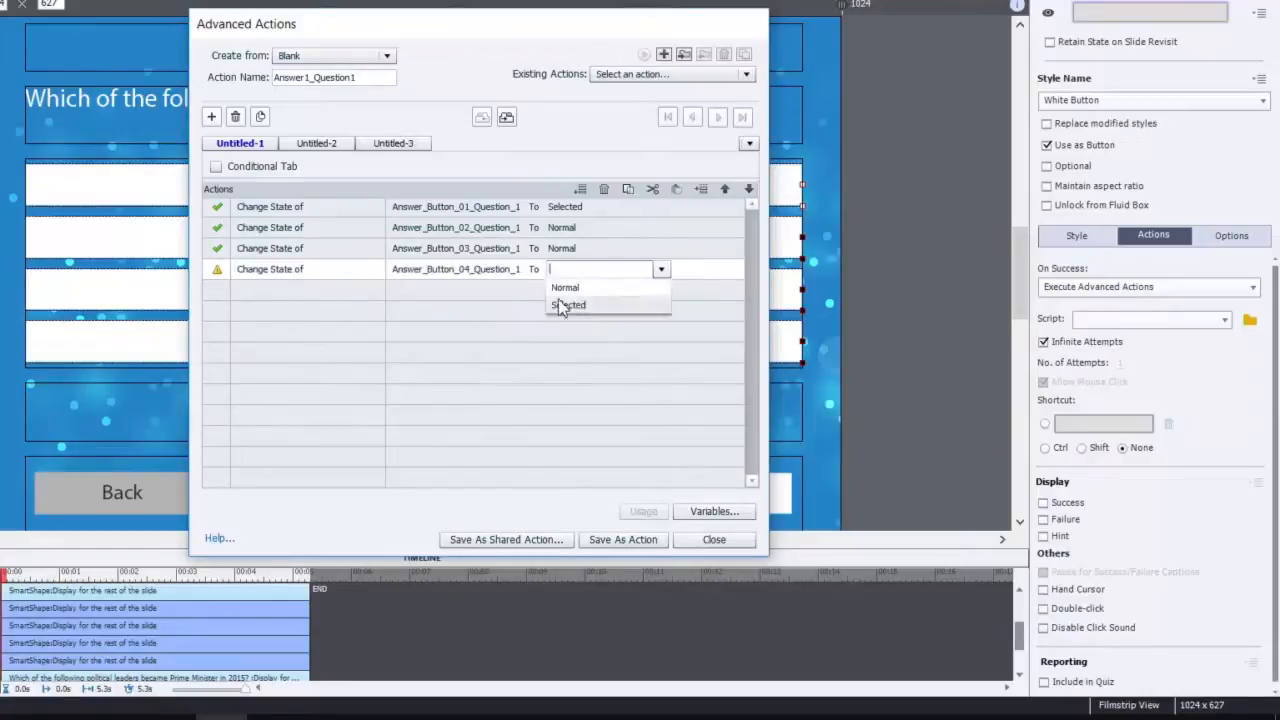
{"action": "left_click", "coordinate": [608, 291]}
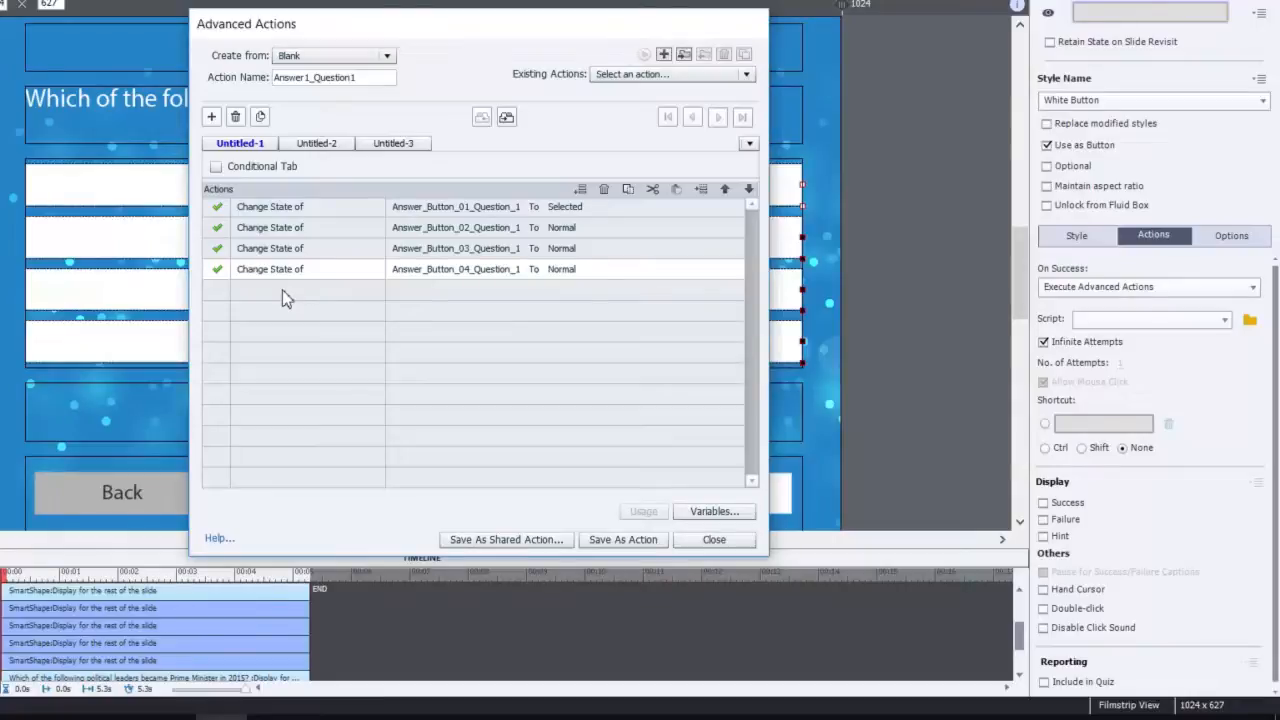
- Add an Assign action that sets the variable v_answer01question01 to the literal value 1
{"action": "double_click", "coordinate": [282, 290]}
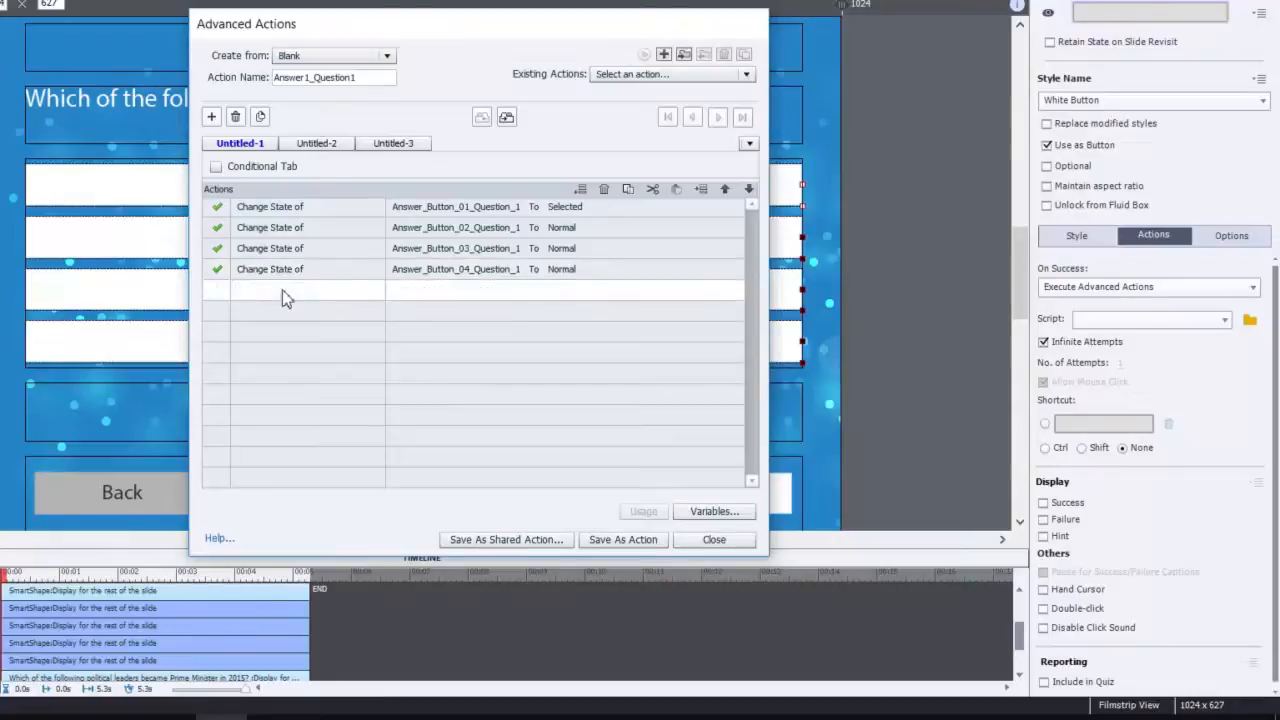
{"action": "key", "text": "a"}
{"action": "left_click", "coordinate": [282, 308]}
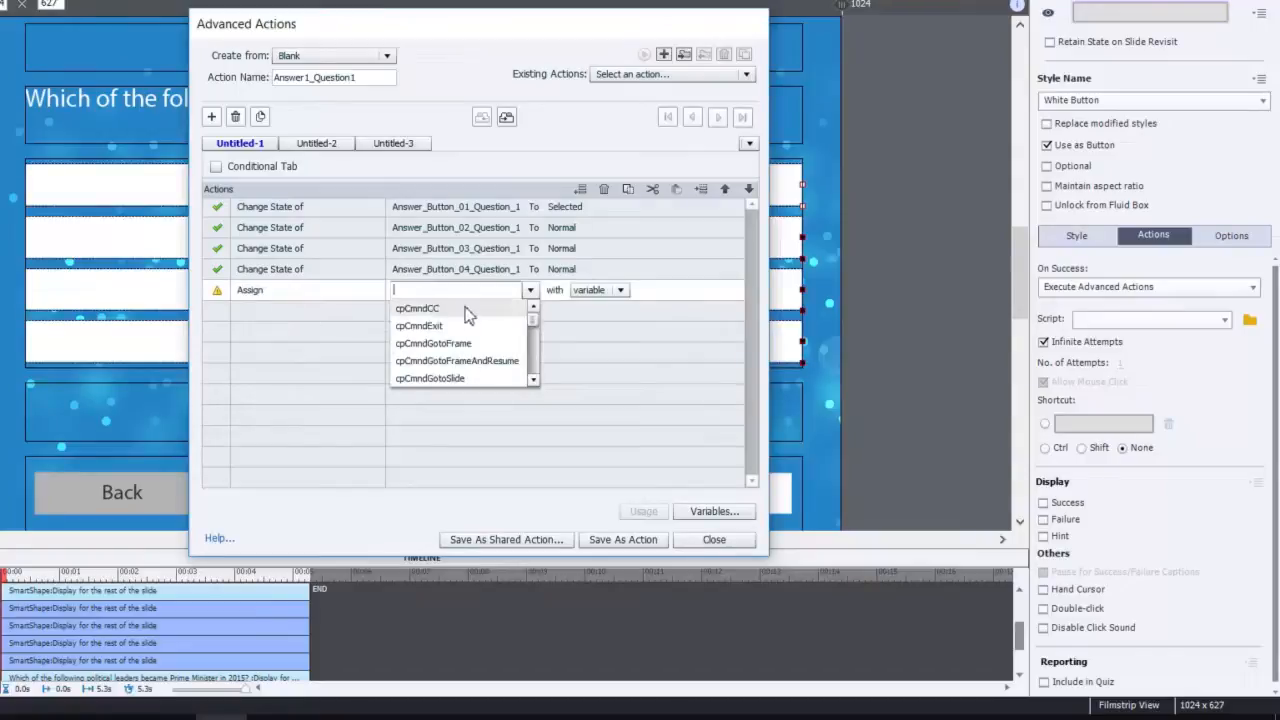
{"action": "type", "text": "v"}
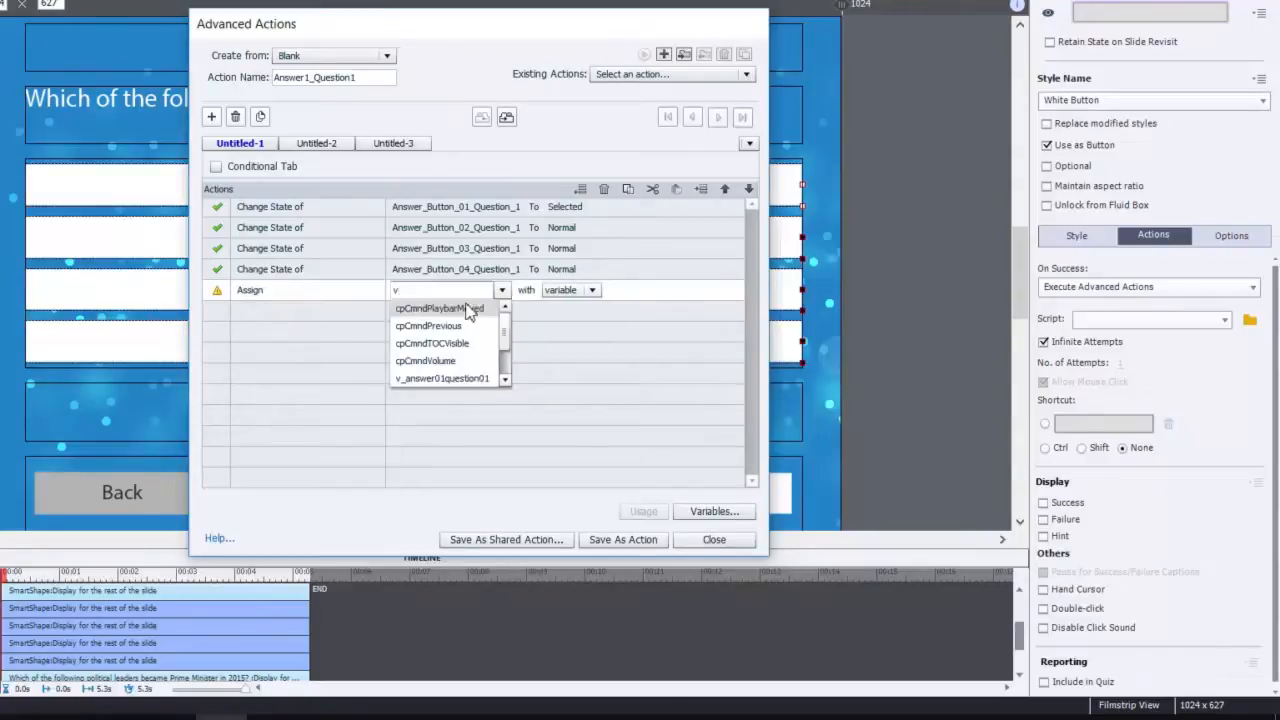
{"action": "type", "text": "_"}
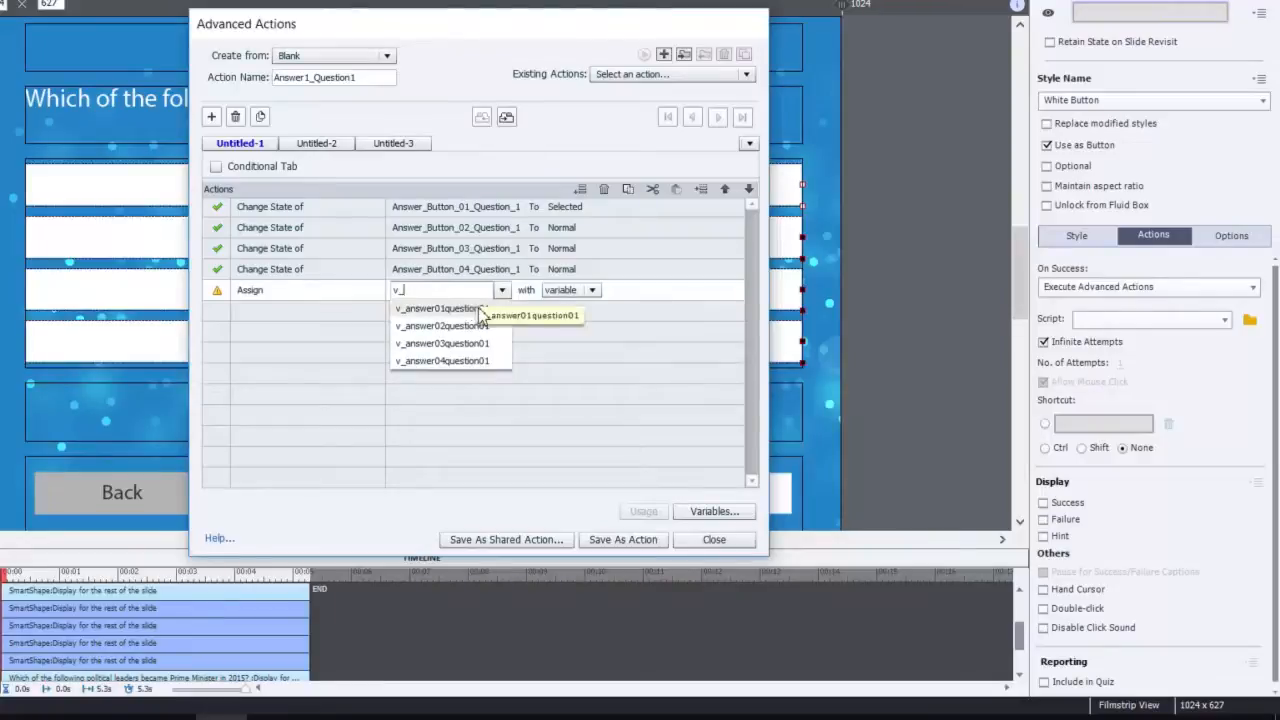
{"action": "left_click", "coordinate": [483, 309]}
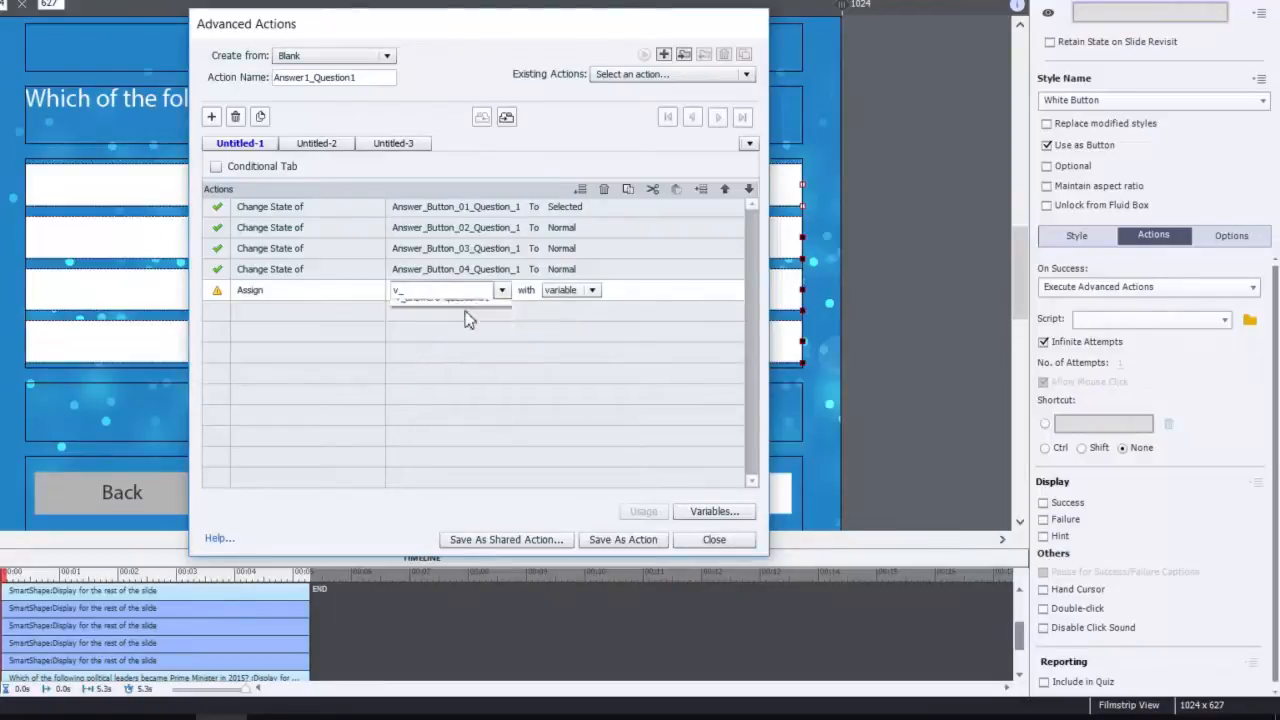
{"action": "left_click", "coordinate": [565, 290]}
{"action": "left_click", "coordinate": [547, 324]}
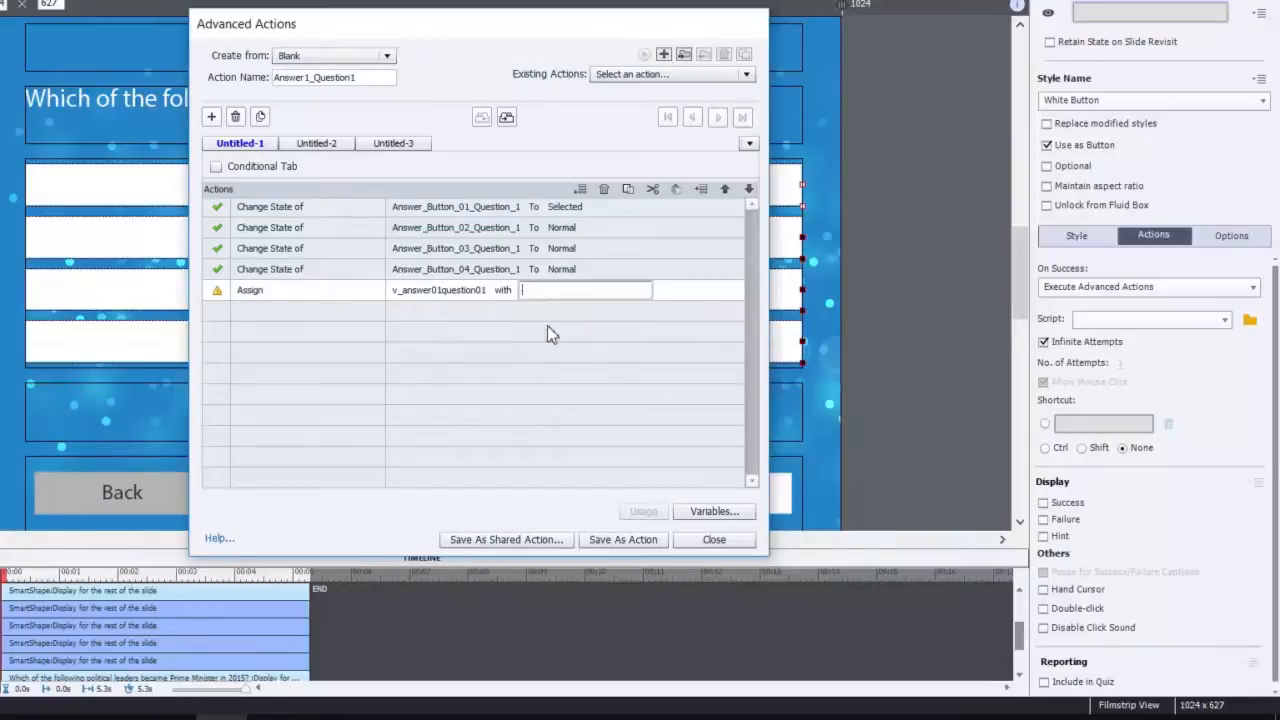
{"action": "type", "text": "1"}
{"action": "key", "text": "Return"}
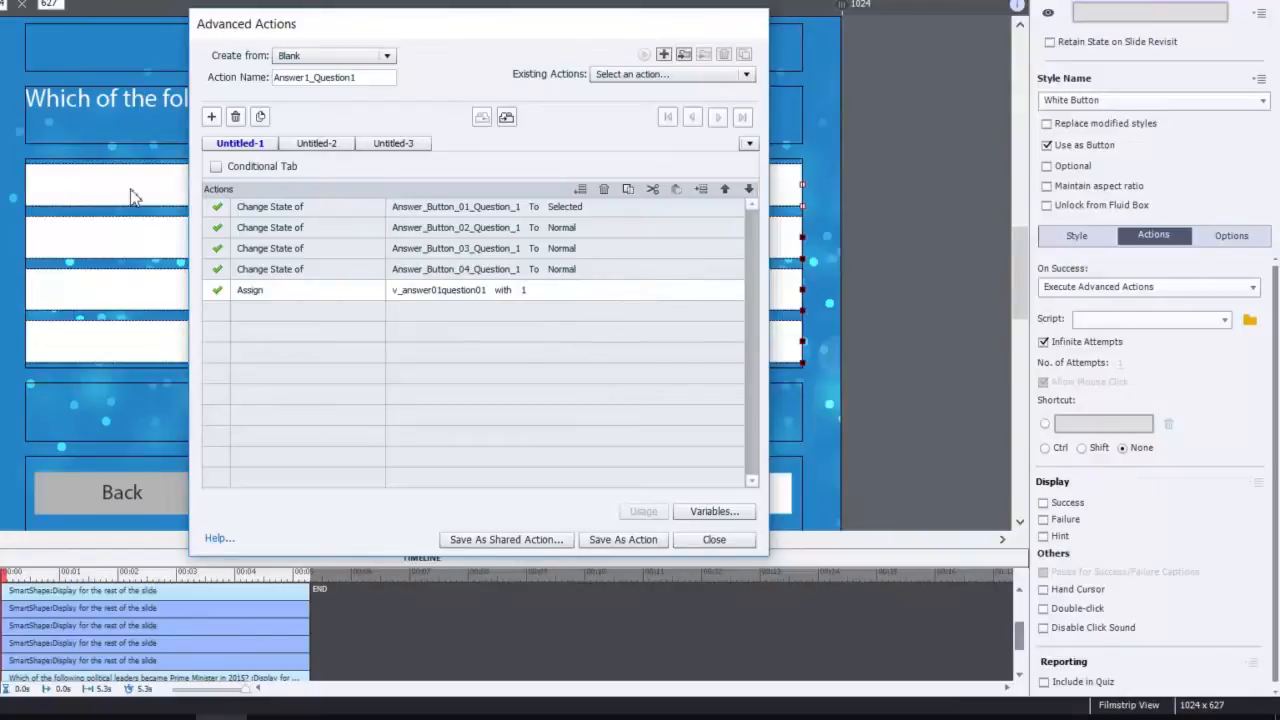
- Add an Assign action that sets the variable v_answer02question01 to the literal value 0
{"action": "left_click", "coordinate": [266, 312]}
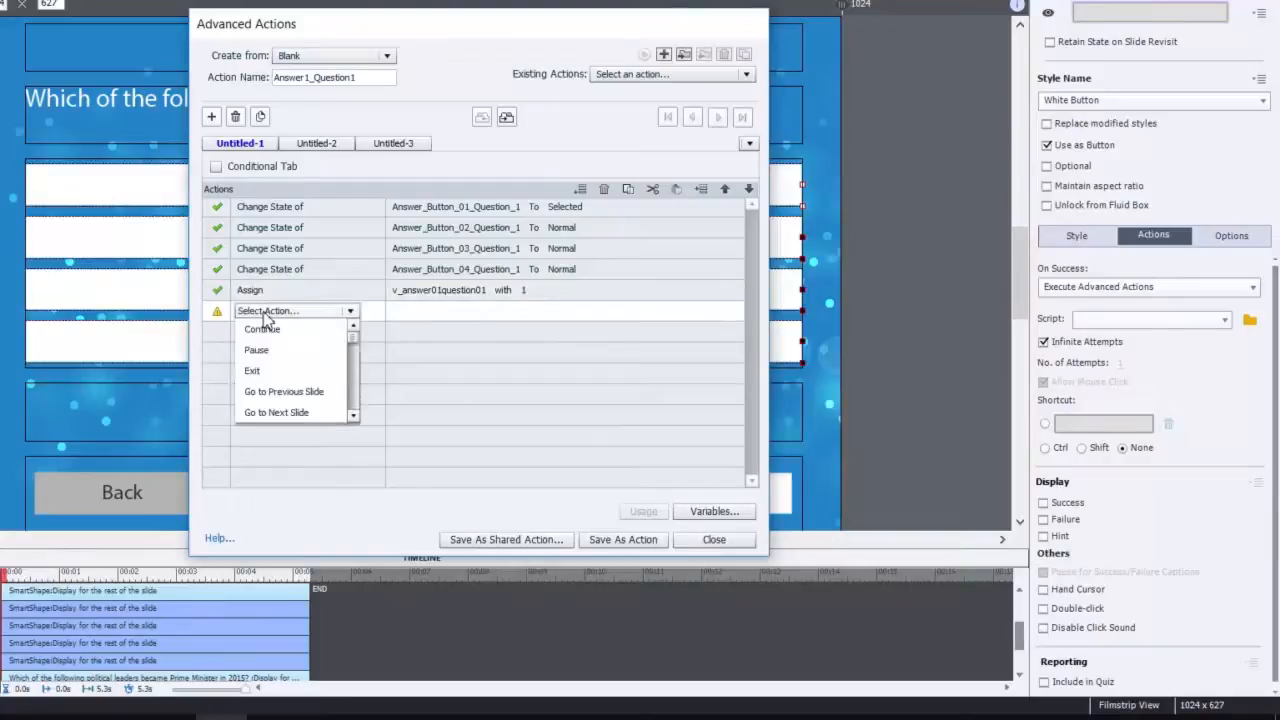
{"action": "key", "text": "a"}
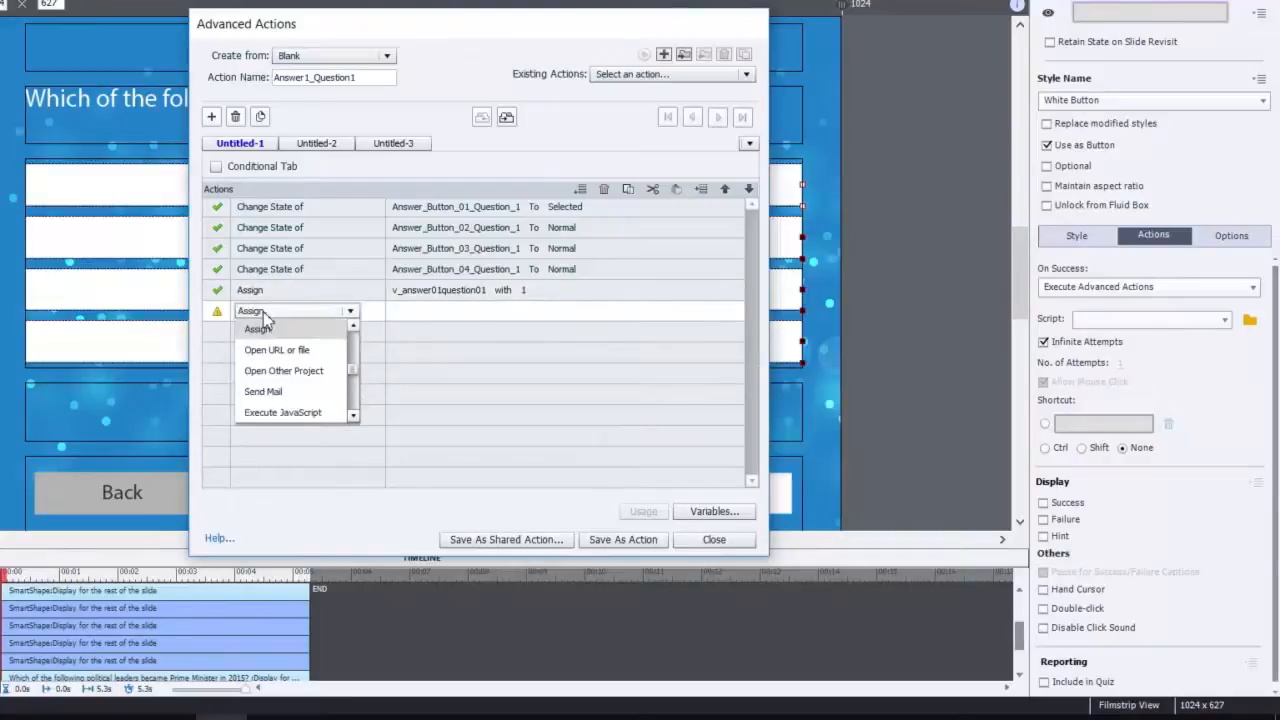
{"action": "left_click", "coordinate": [267, 328]}
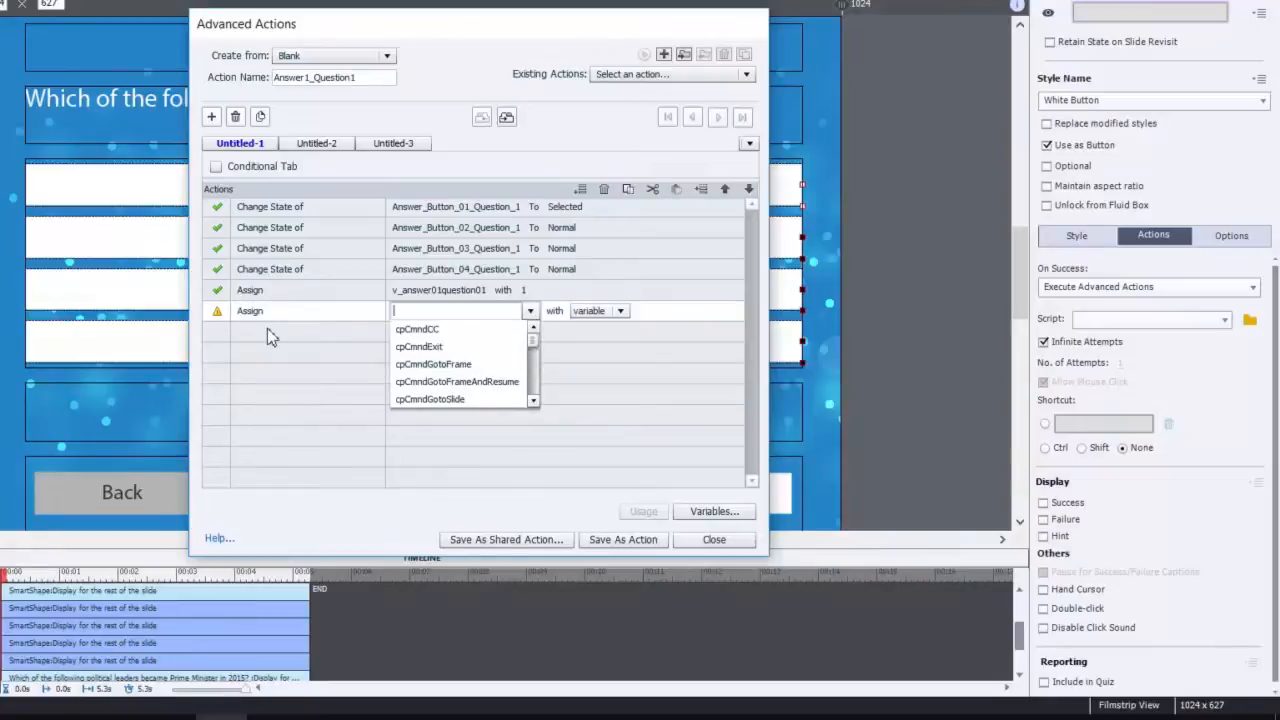
{"action": "type", "text": "v_"}
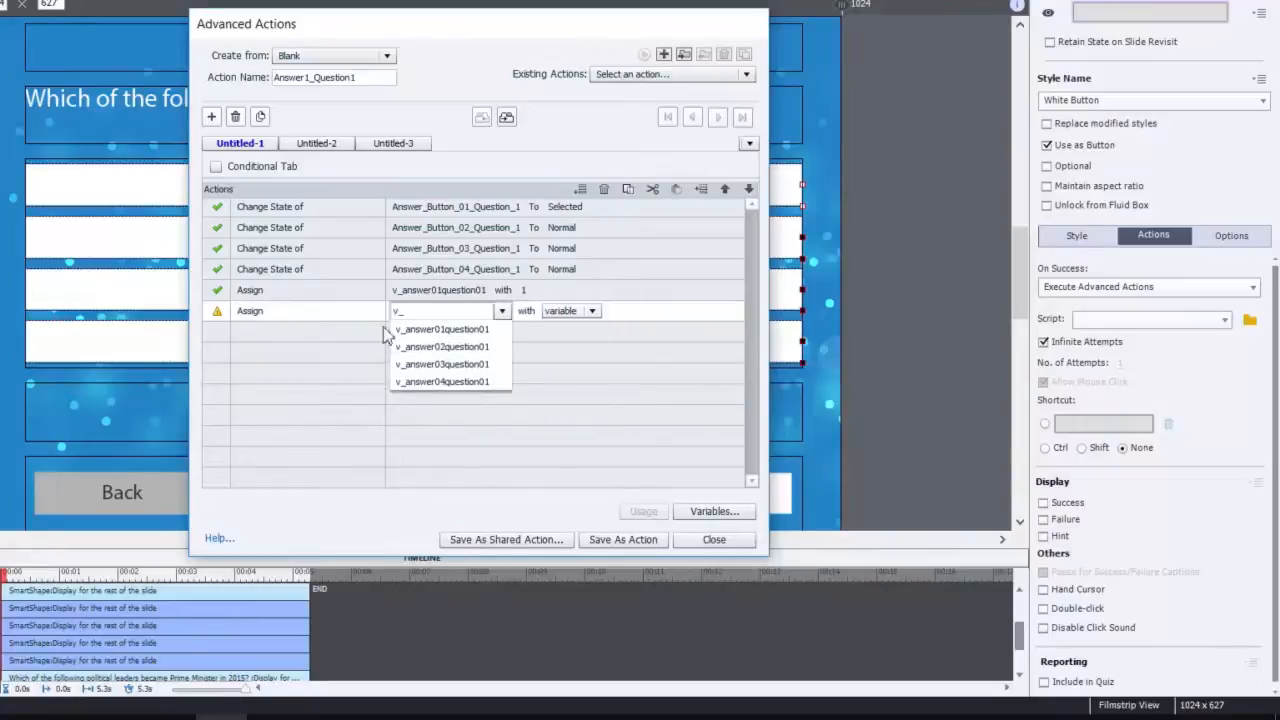
{"action": "left_click", "coordinate": [445, 347]}
{"action": "left_click", "coordinate": [568, 311]}
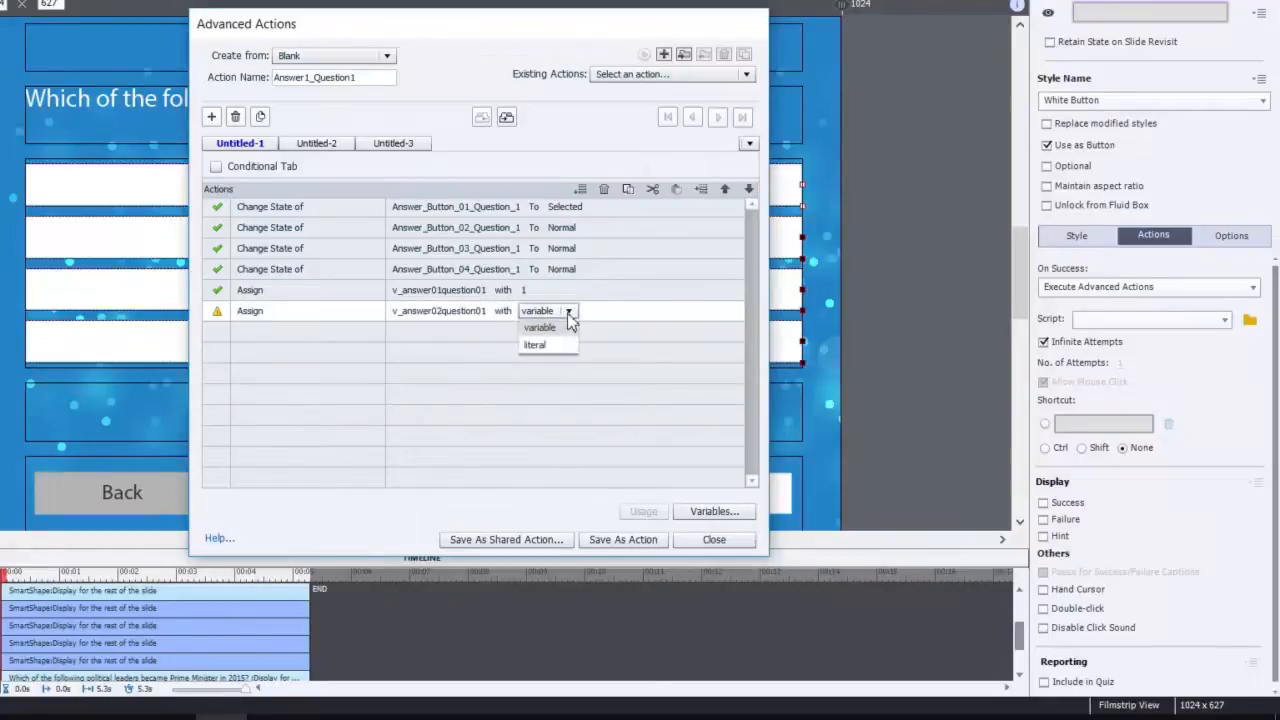
{"action": "left_click", "coordinate": [564, 341]}
{"action": "type", "text": "0"}
{"action": "key", "text": "Return"}
- Add an Assign action that sets the variable v_answer03question01 to the literal value 0
{"action": "left_click", "coordinate": [268, 340]}
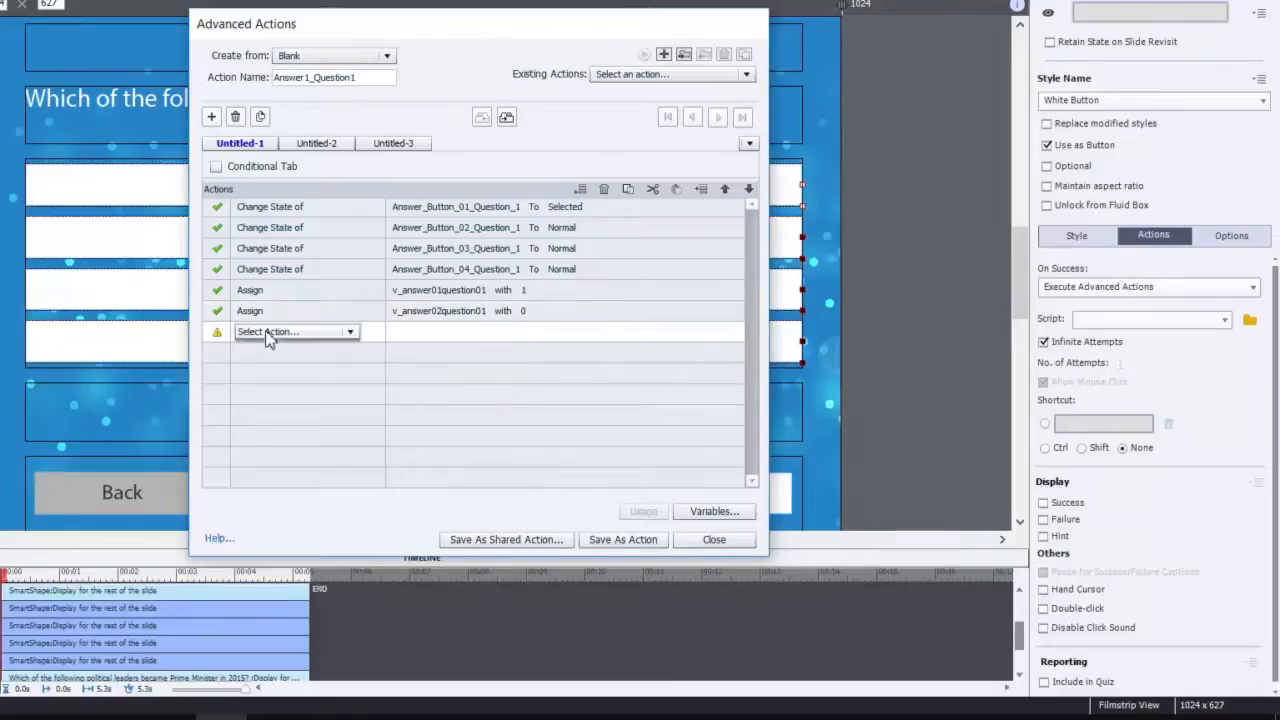
{"action": "left_click", "coordinate": [266, 333]}
{"action": "key", "text": "a"}
{"action": "left_click", "coordinate": [271, 355]}
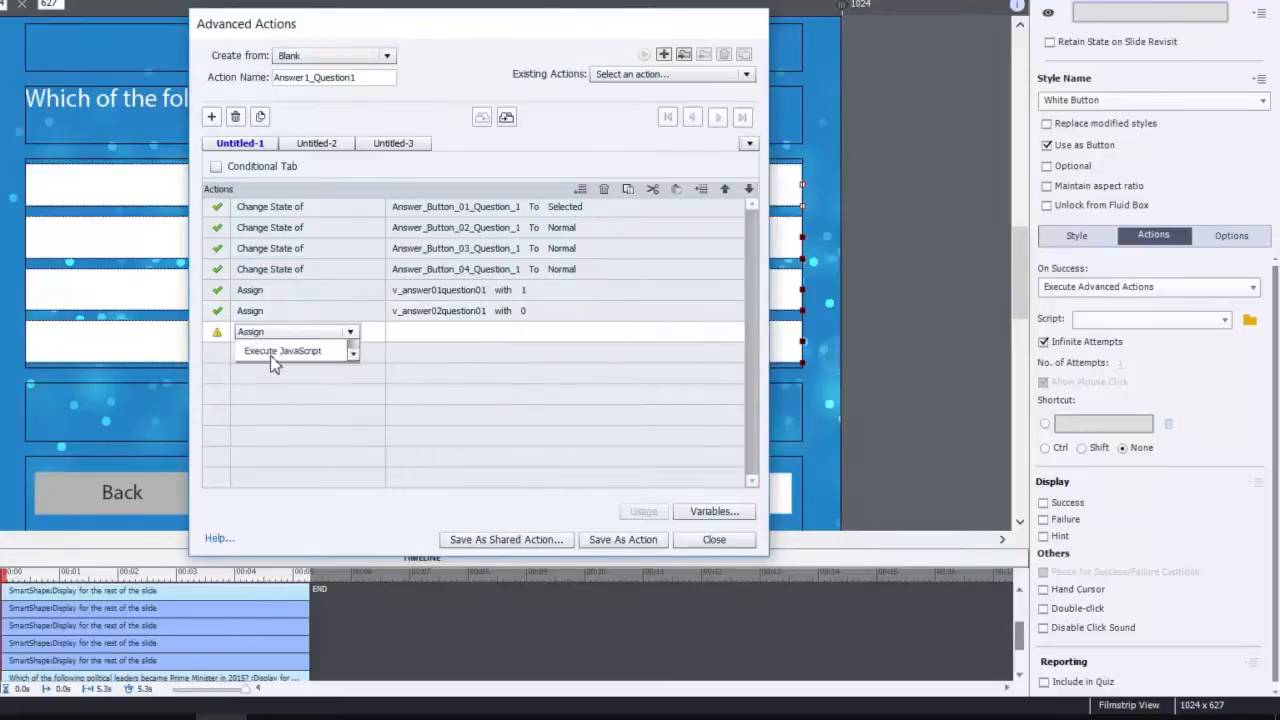
{"action": "left_click", "coordinate": [409, 335]}
{"action": "type", "text": "v_"}
{"action": "key", "text": "Down"}
{"action": "key", "text": "Down"}
{"action": "key", "text": "Down"}
{"action": "key", "text": "Return"}
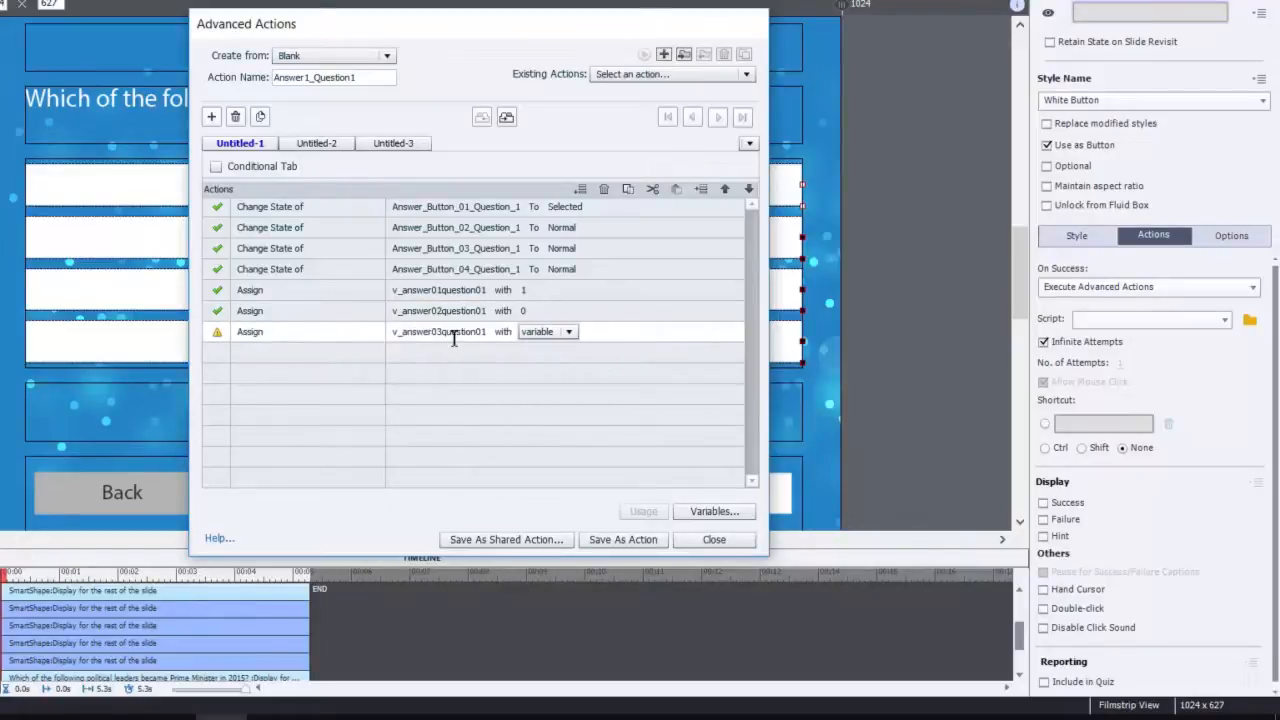
{"action": "left_click", "coordinate": [550, 332]}
{"action": "left_click", "coordinate": [547, 369]}
{"action": "type", "text": "0"}
{"action": "key", "text": "Return"}
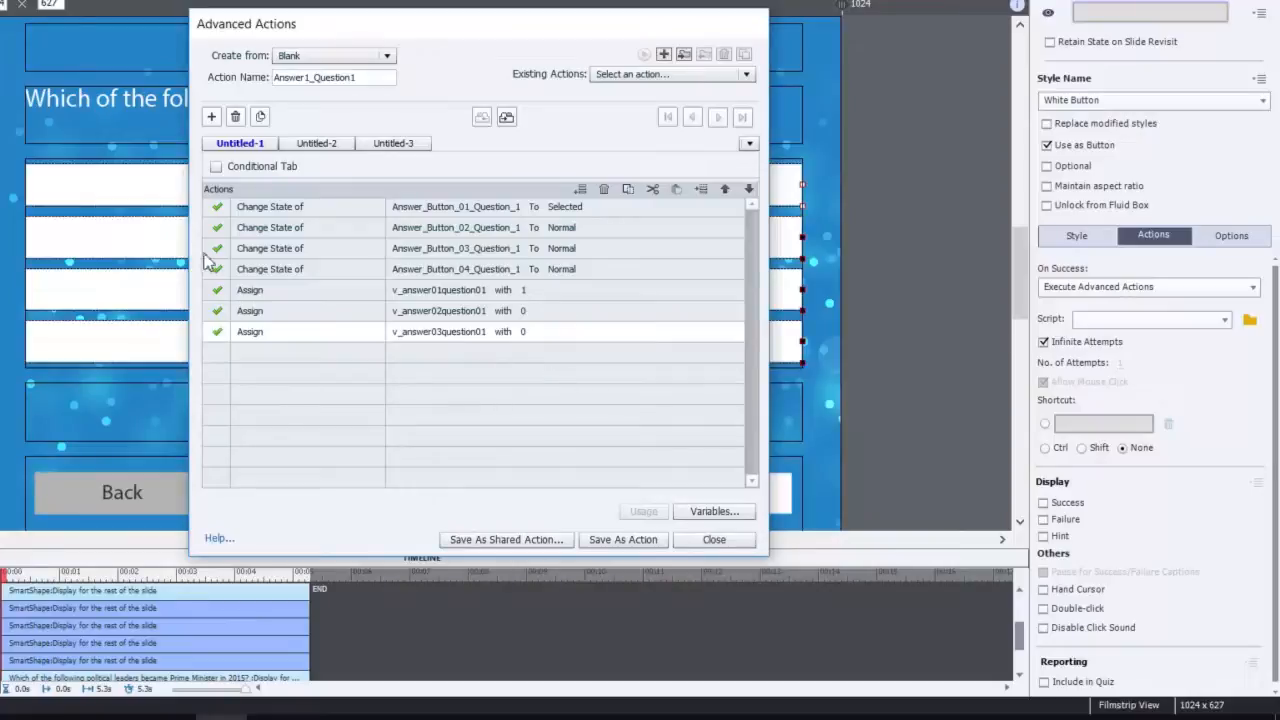
- Add an Assign action that sets the variable v_answer04question01 to the literal value 0
{"action": "double_click", "coordinate": [256, 357]}
{"action": "key", "text": "a"}
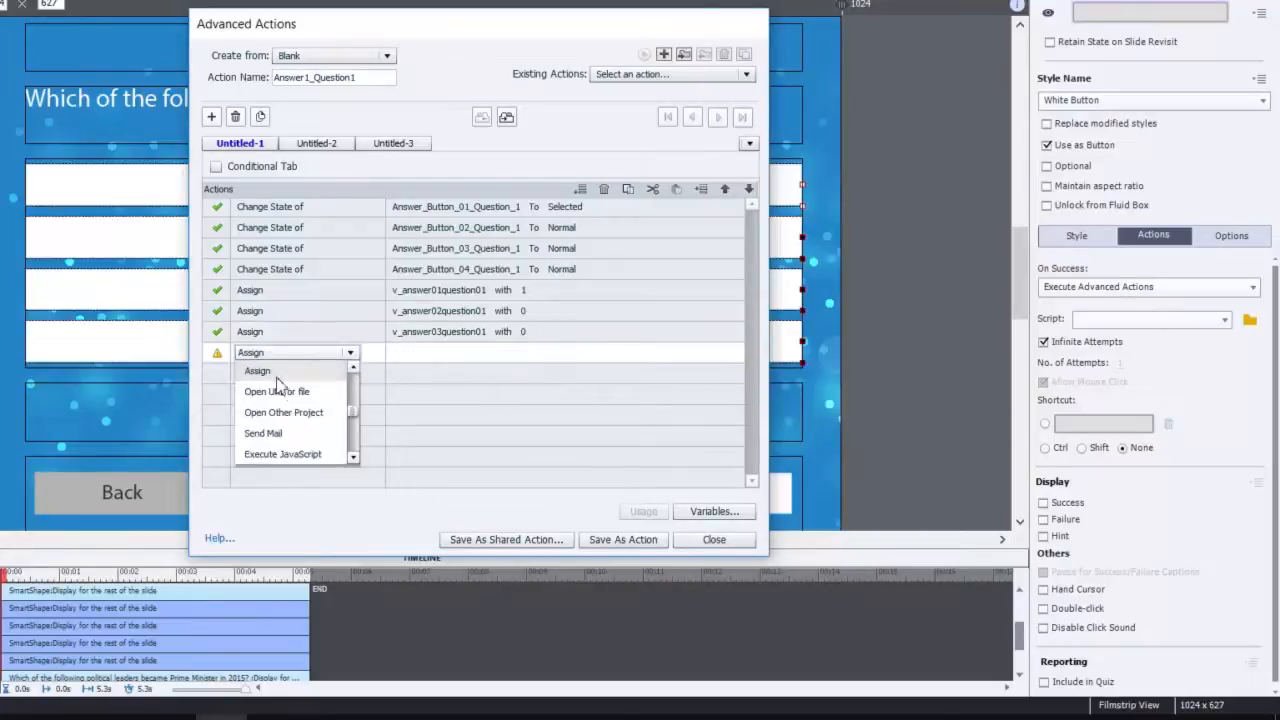
{"action": "left_click", "coordinate": [258, 371]}
{"action": "left_click", "coordinate": [435, 355]}
{"action": "type", "text": "v"}
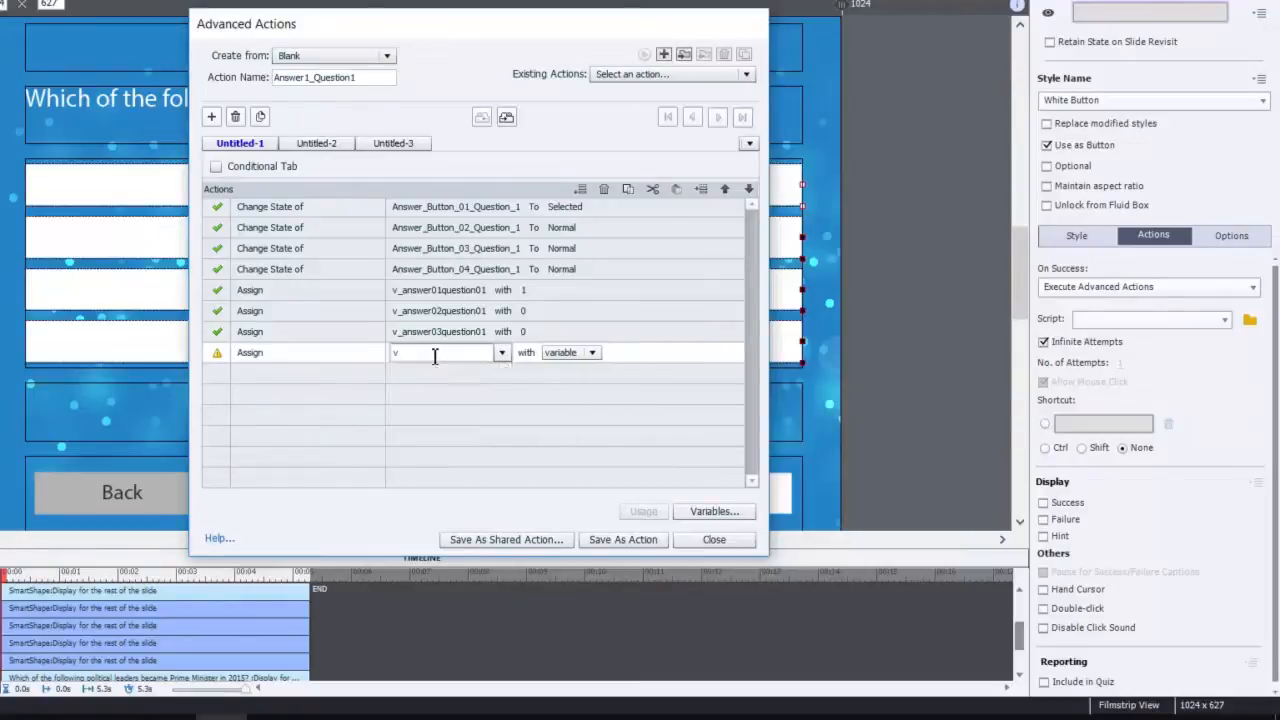
{"action": "type", "text": "_answ"}
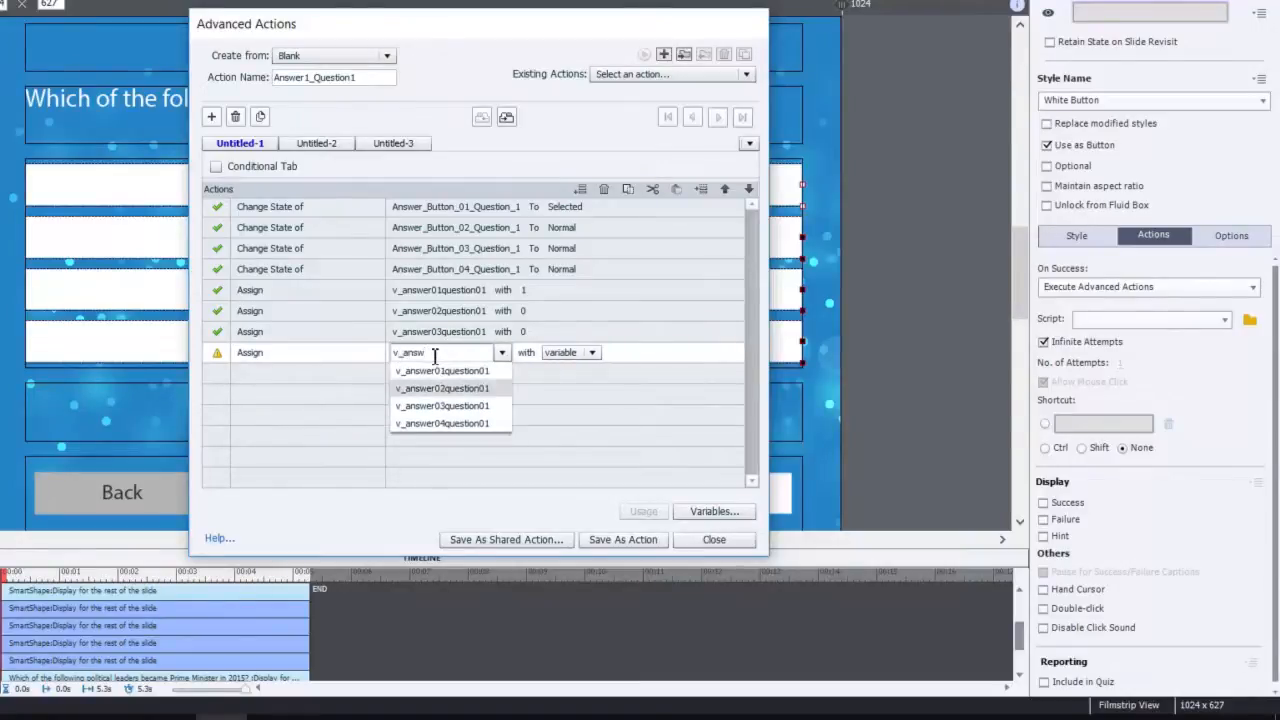
{"action": "left_click", "coordinate": [442, 423]}
{"action": "left_click", "coordinate": [547, 352]}
{"action": "left_click", "coordinate": [555, 387]}
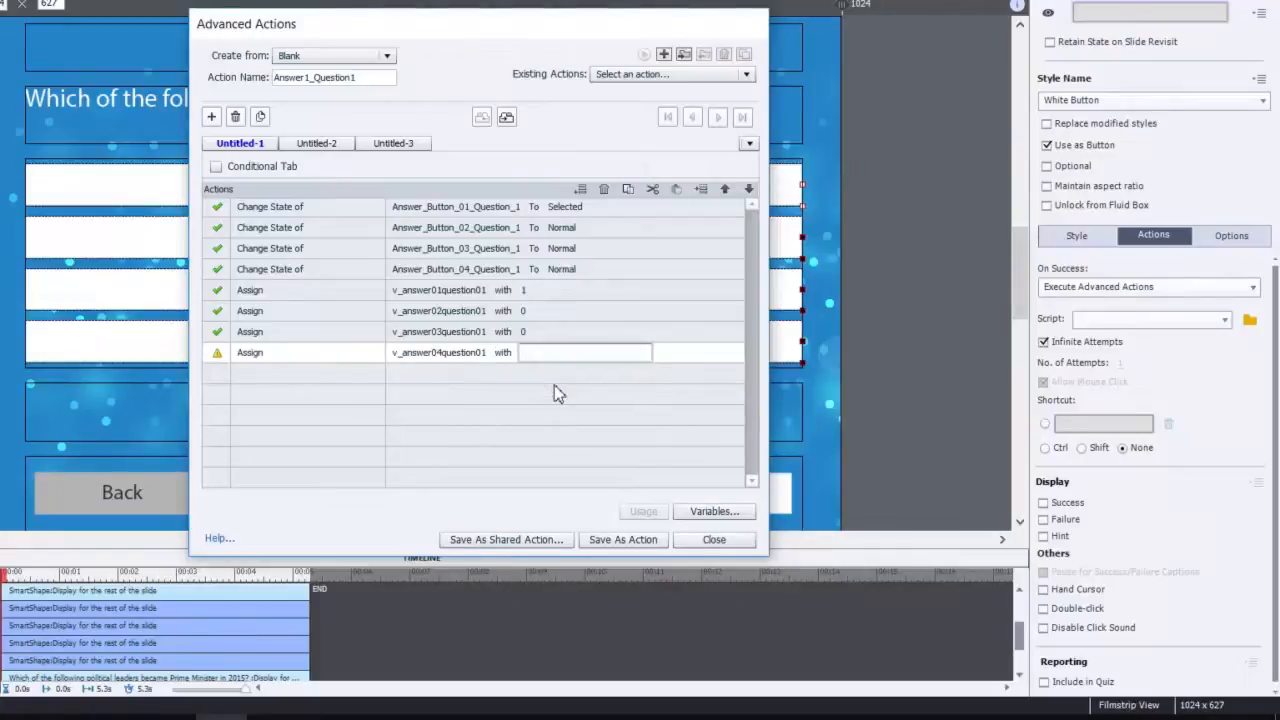
{"action": "type", "text": "0"}
{"action": "key", "text": "Return"}
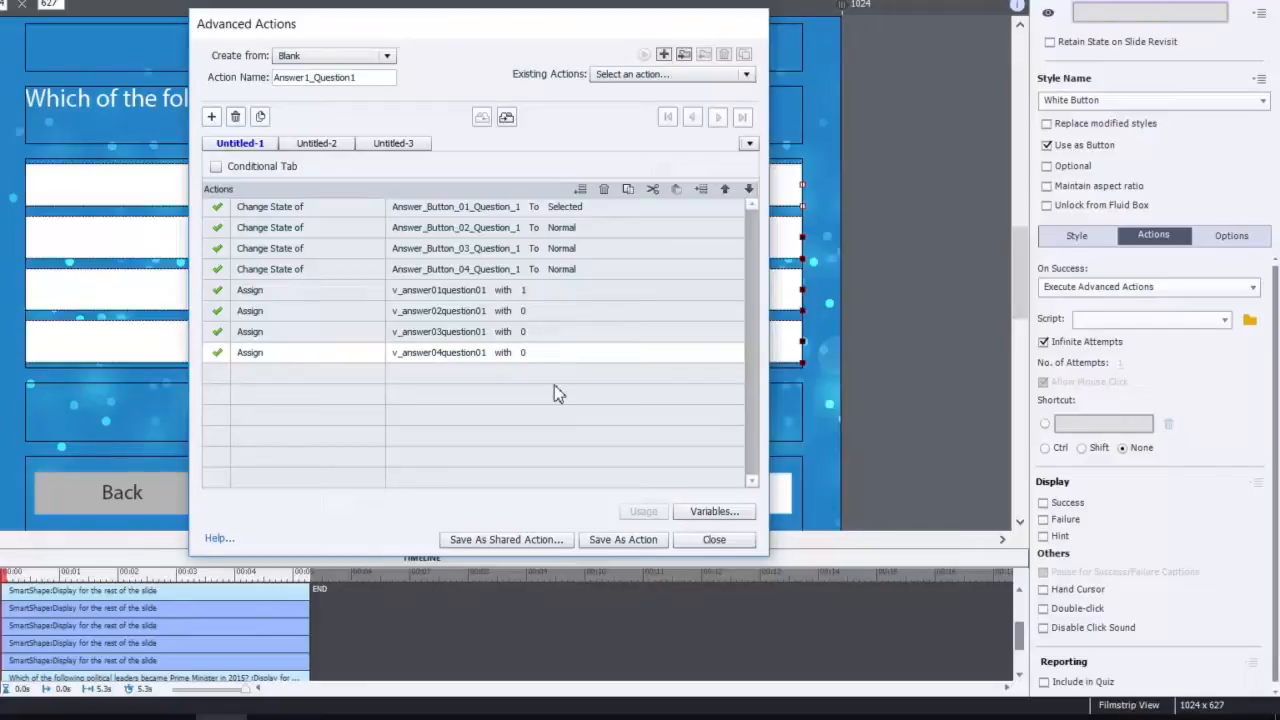
- Add a final Change State of action that sets Feedback_Question_01 to Normal
{"action": "left_click", "coordinate": [257, 373]}
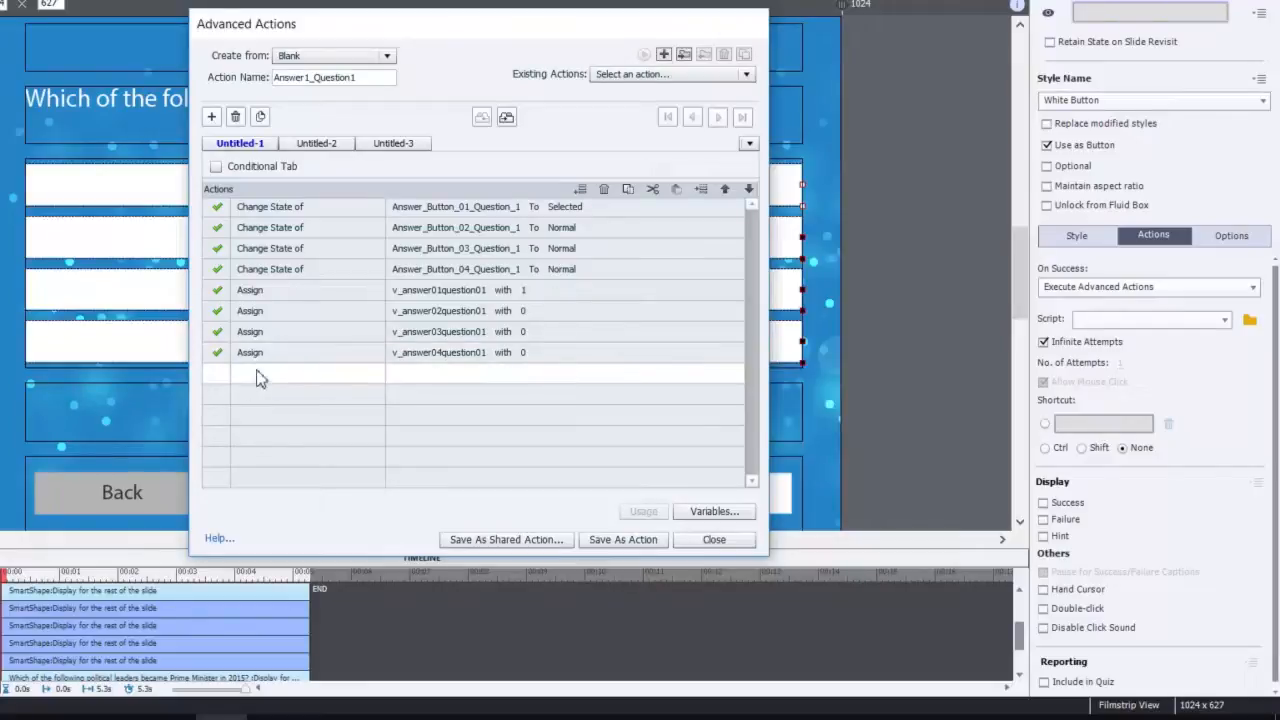
{"action": "left_click", "coordinate": [258, 374]}
{"action": "type", "text": "ch"}
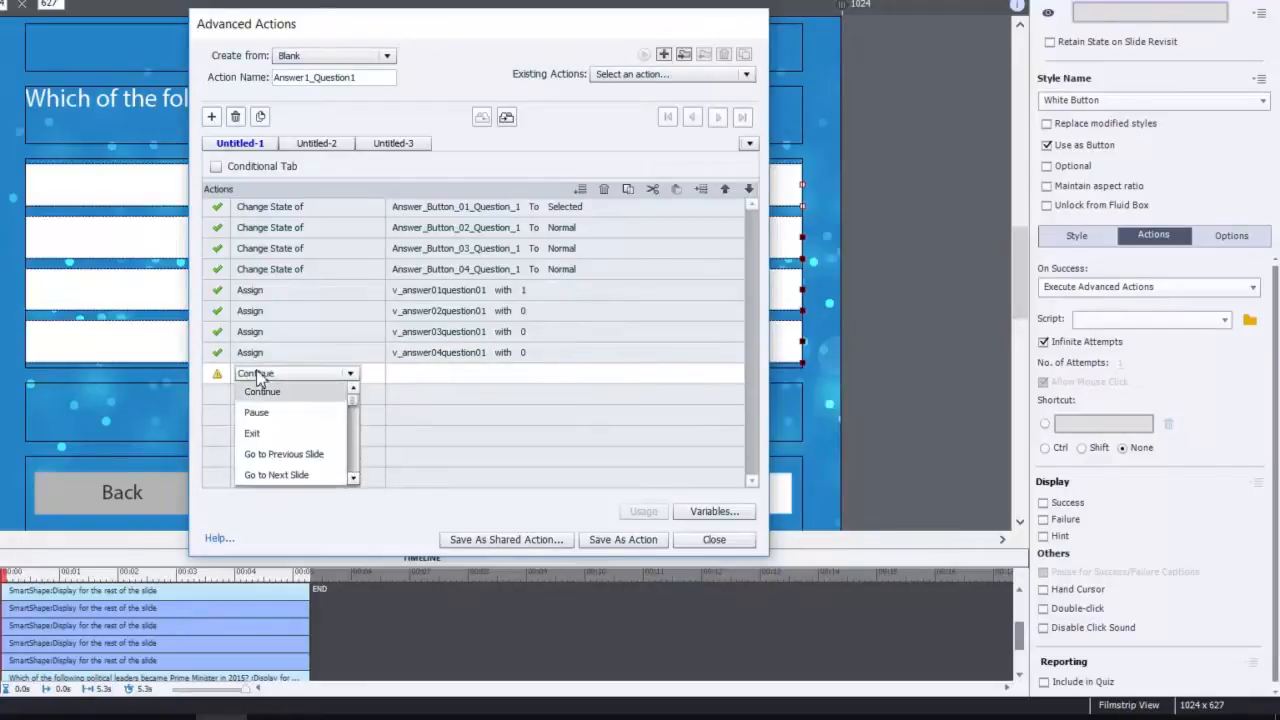
{"action": "left_click", "coordinate": [280, 413]}
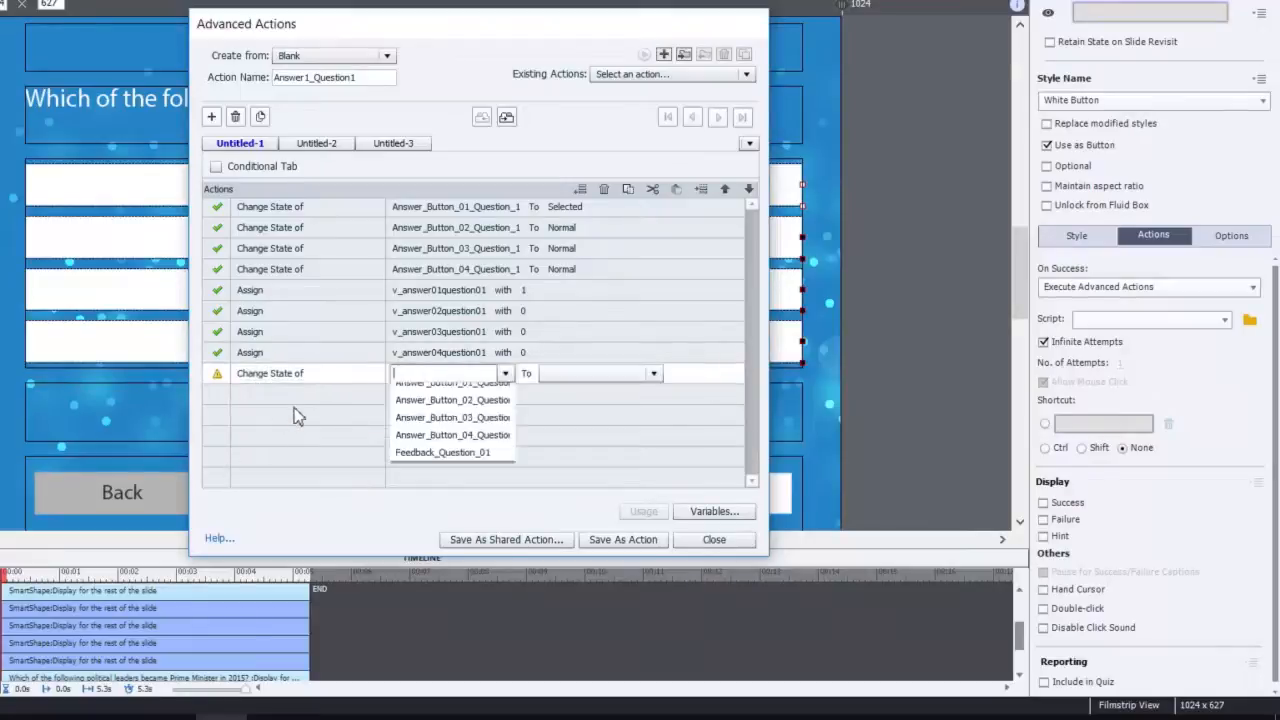
{"action": "type", "text": "fee"}
{"action": "left_click", "coordinate": [472, 391]}
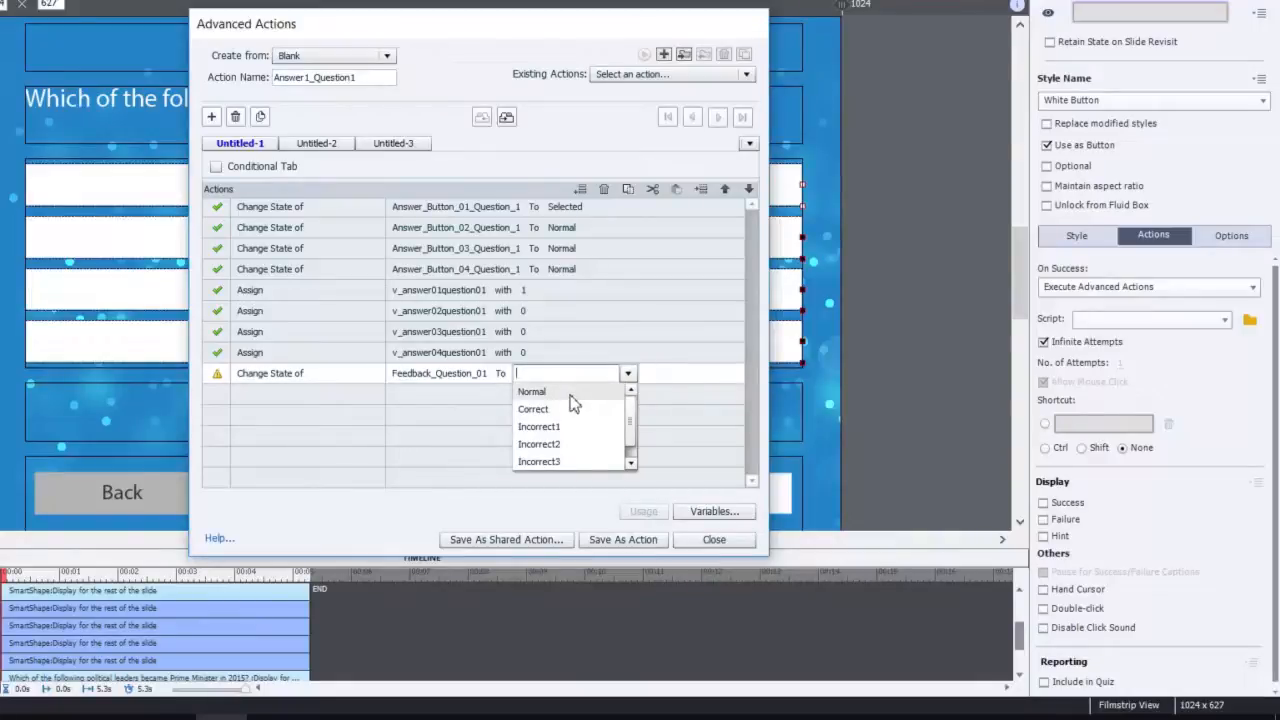
{"action": "left_click", "coordinate": [570, 394]}
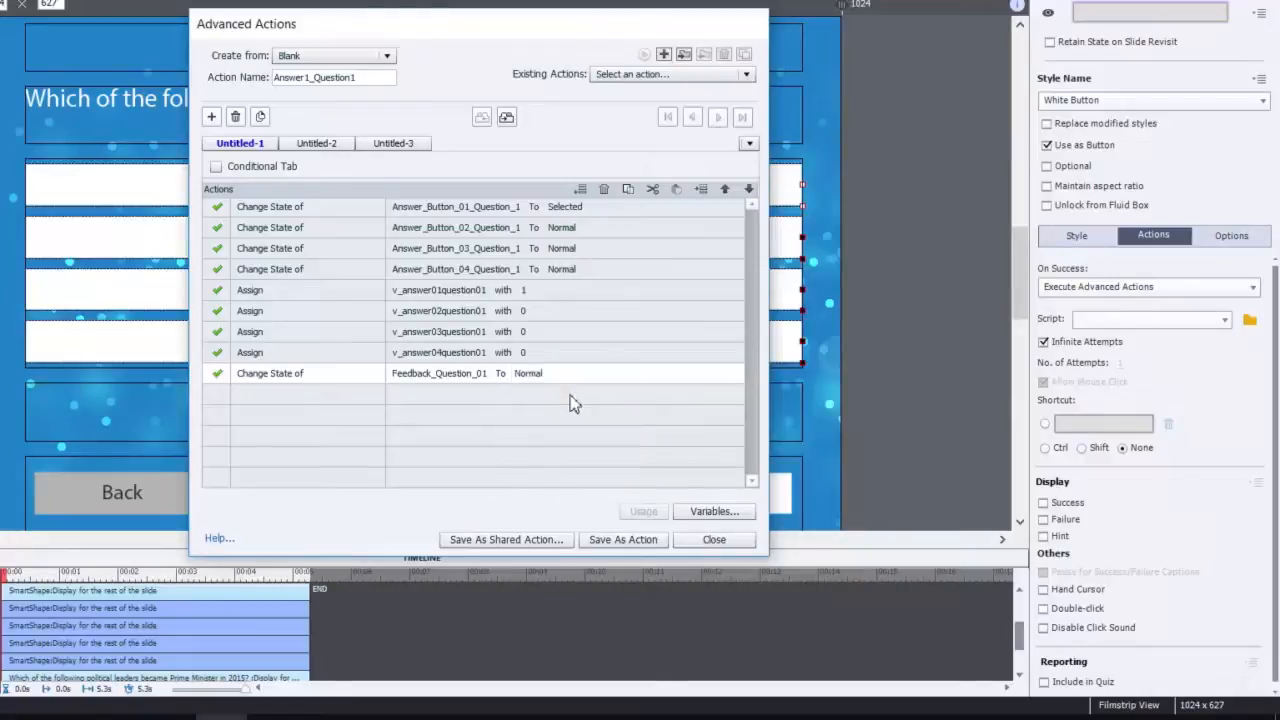
- Save Answer1_Question1 as an advanced action and close the Advanced Actions dialog
{"action": "left_click", "coordinate": [626, 546]}
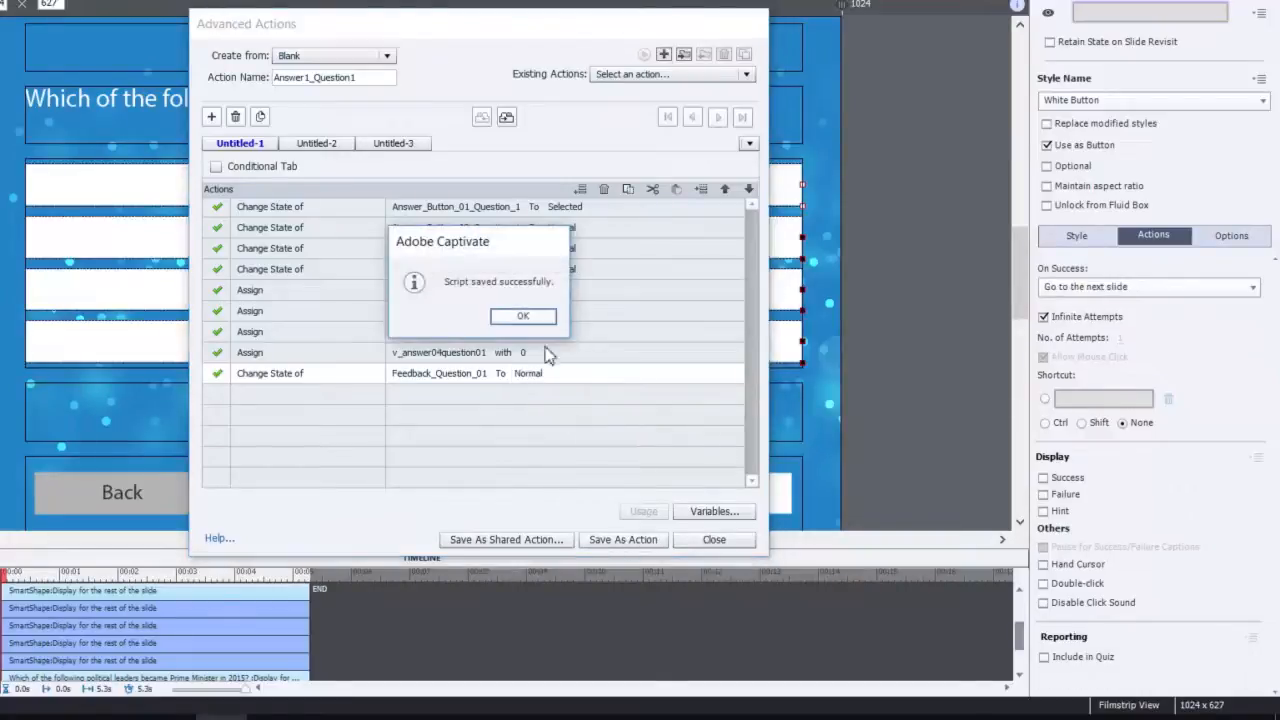
{"action": "left_click", "coordinate": [532, 322]}
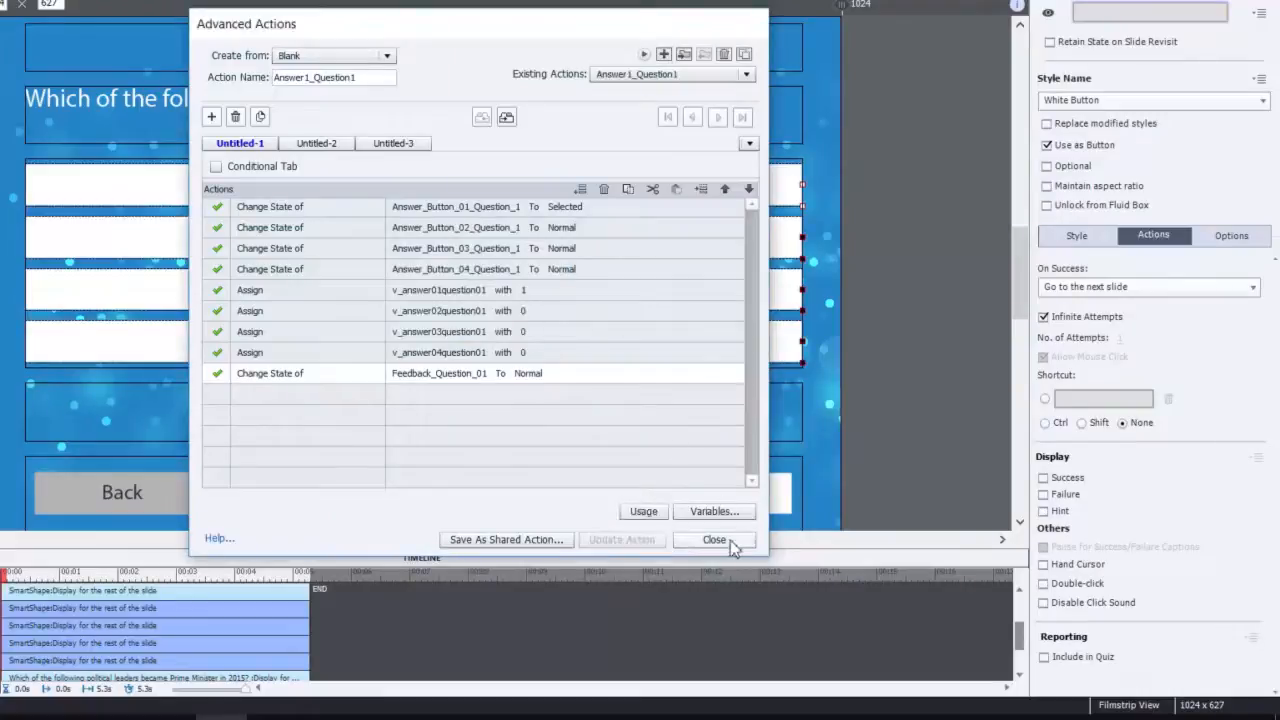
{"action": "left_click", "coordinate": [728, 541]}
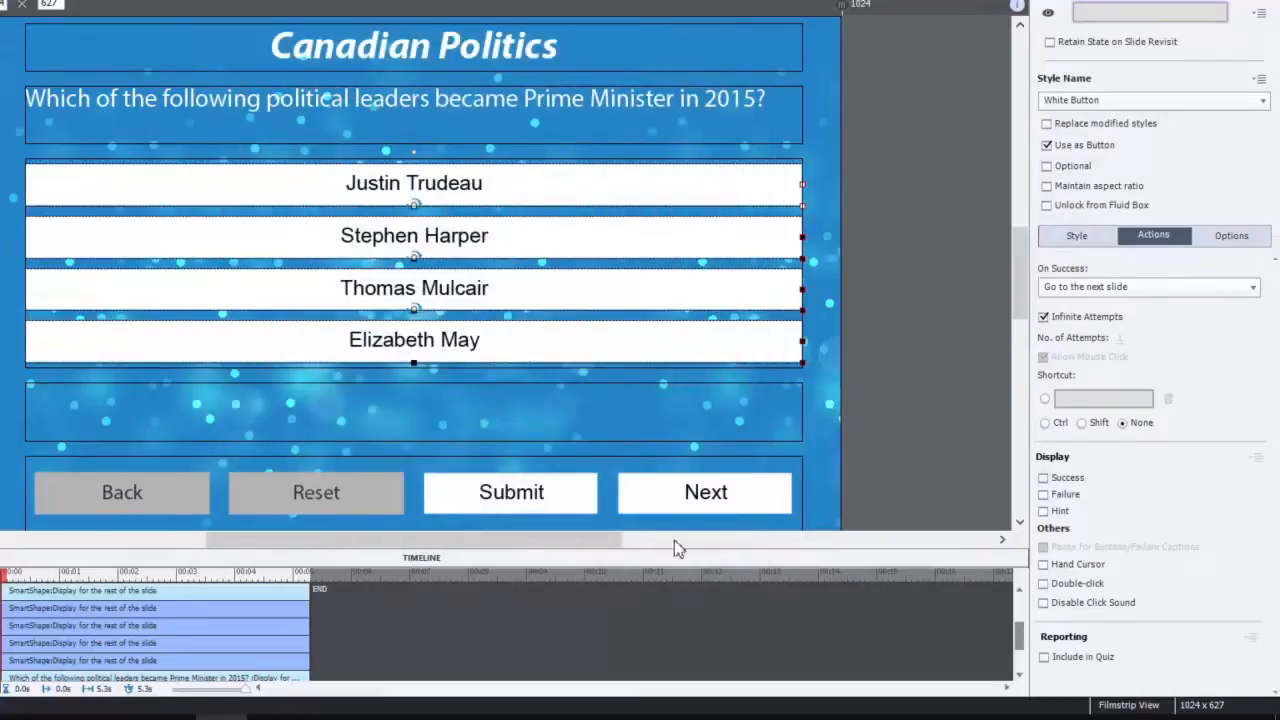
- Duplicate the advanced action Answer1_Question1 from the second answer button, Stephen Harper
{"action": "left_click", "coordinate": [590, 245]}
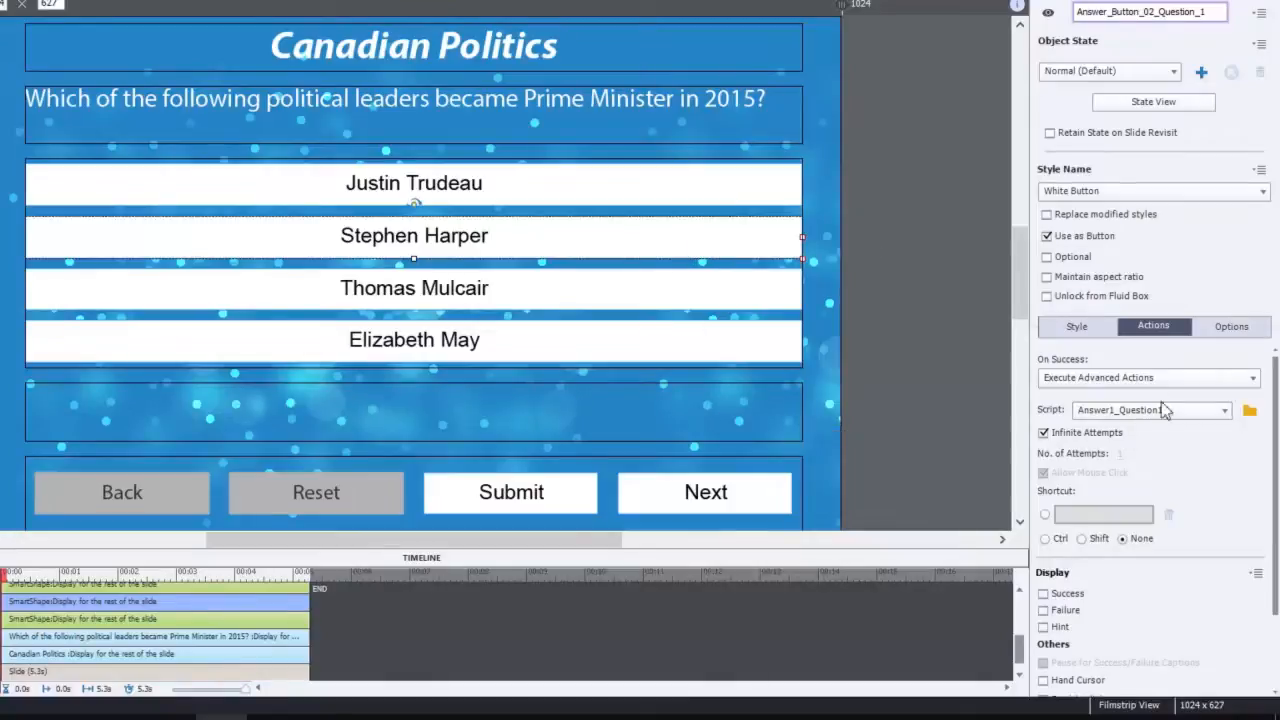
{"action": "left_click", "coordinate": [1250, 412]}
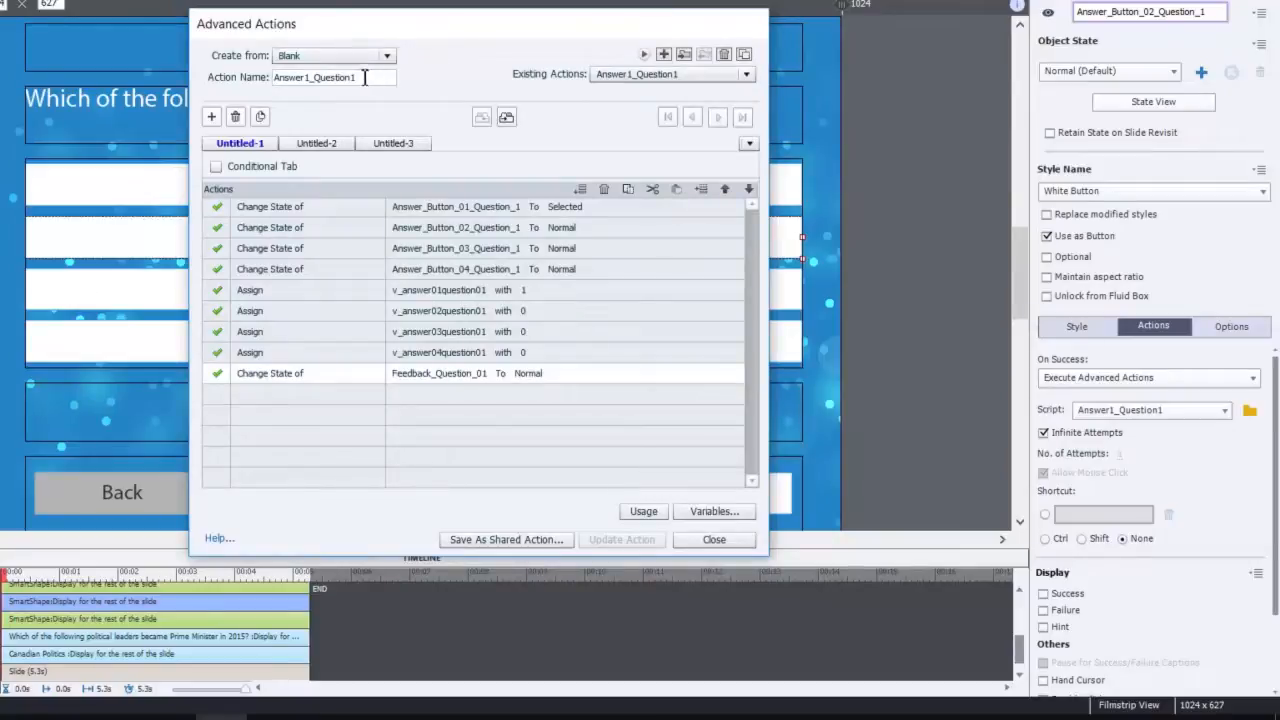
{"action": "left_click", "coordinate": [746, 54]}
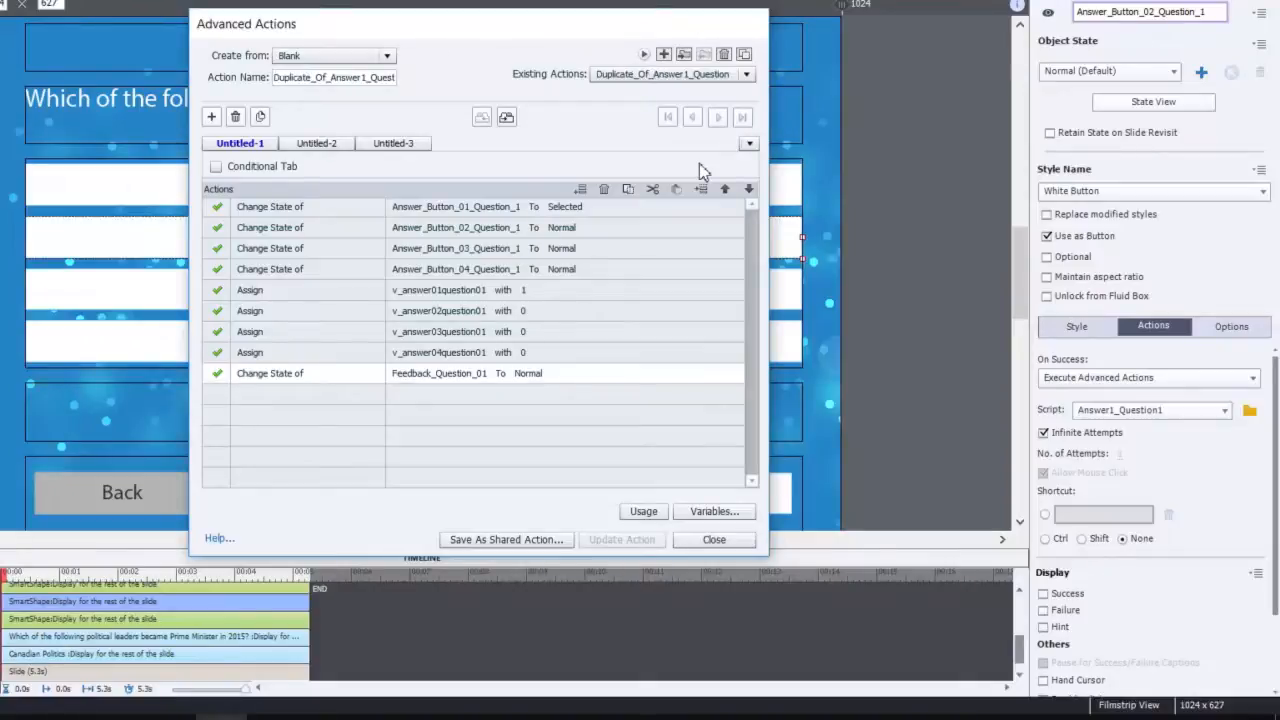
- Rename the duplicated action as Answer2_Question1
{"action": "left_click", "coordinate": [333, 77]}
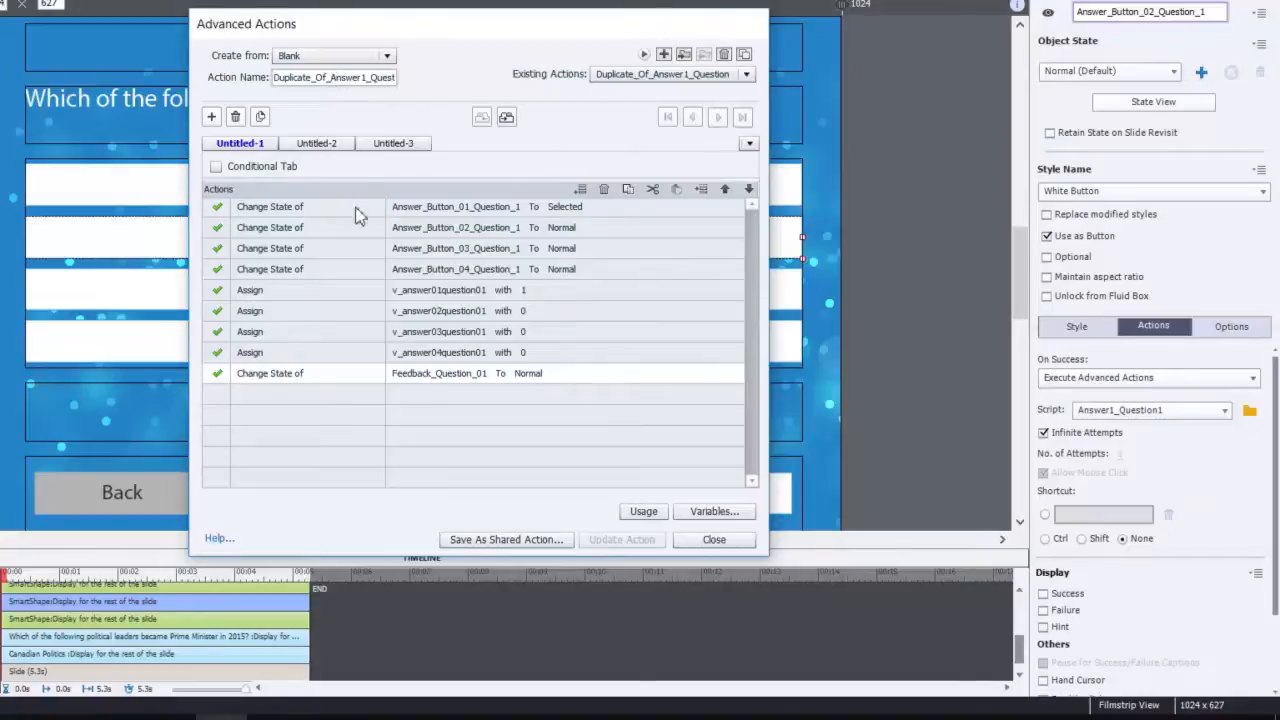
{"action": "key", "text": "BackSpace"}
{"action": "key", "text": "BackSpace"}
{"action": "key", "text": "BackSpace"}
{"action": "key", "text": "BackSpace"}
{"action": "key", "text": "BackSpace"}
{"action": "key", "text": "BackSpace"}
{"action": "key", "text": "BackSpace"}
{"action": "key", "text": "BackSpace"}
{"action": "key", "text": "BackSpace"}
{"action": "key", "text": "BackSpace"}
{"action": "key", "text": "BackSpace"}
{"action": "key", "text": "BackSpace"}
{"action": "key", "text": "BackSpace"}
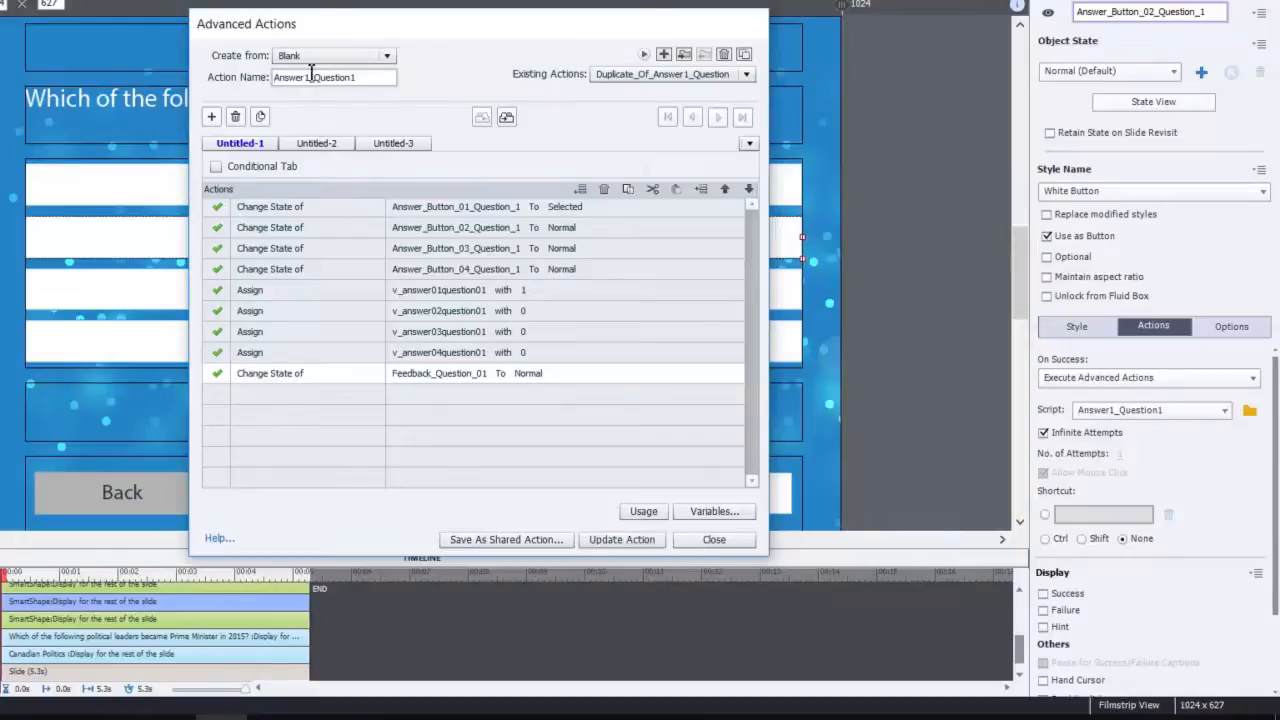
{"action": "key", "text": "BackSpace"}
{"action": "type", "text": "2"}
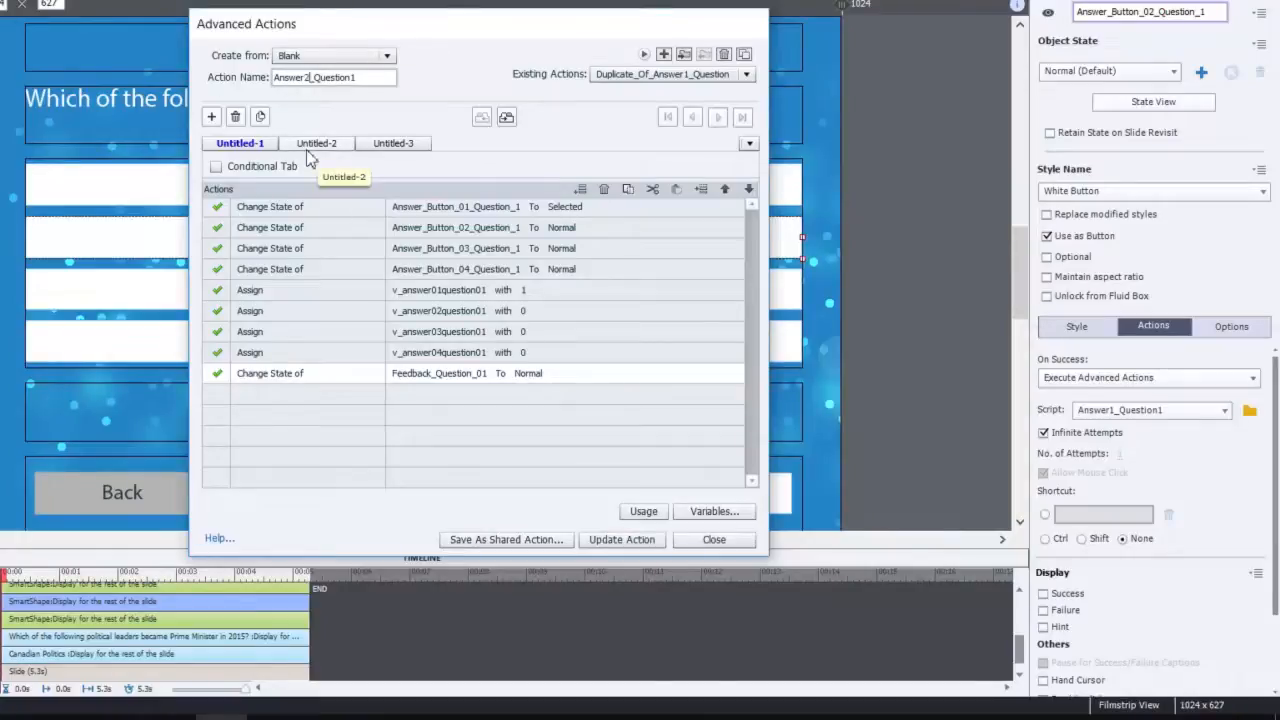
- In Answer2_Question1, change the state of Answer_Button_01_Question_1 to Normal and Answer_Button_02_Question_1 to Selected
{"action": "left_click", "coordinate": [574, 208]}
{"action": "left_click", "coordinate": [574, 208]}
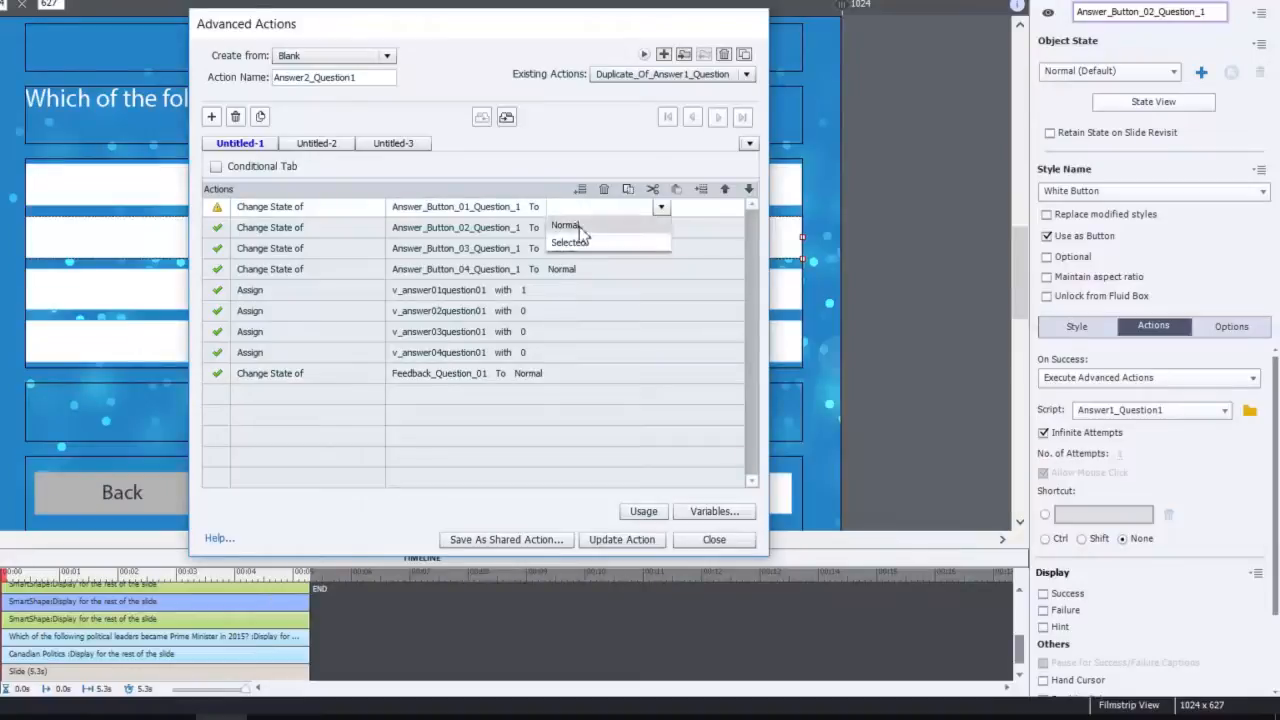
{"action": "left_click", "coordinate": [580, 229]}
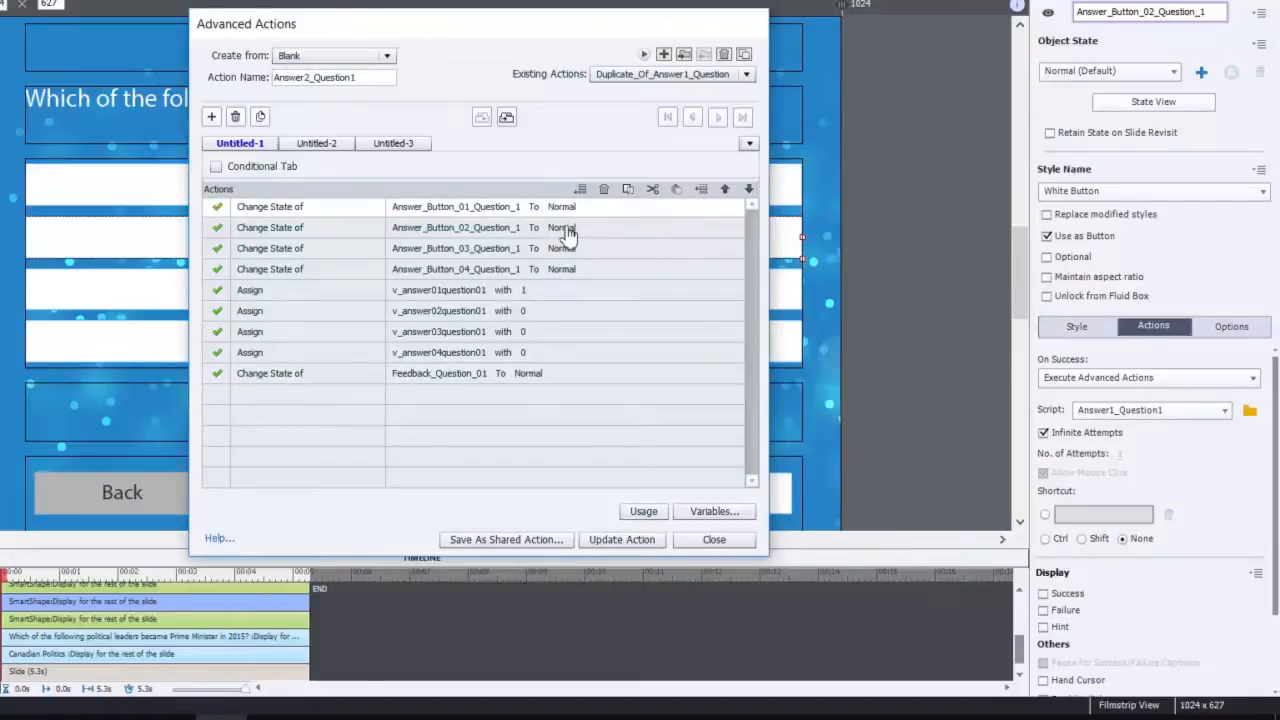
{"action": "left_click", "coordinate": [566, 228]}
{"action": "left_click", "coordinate": [566, 228]}
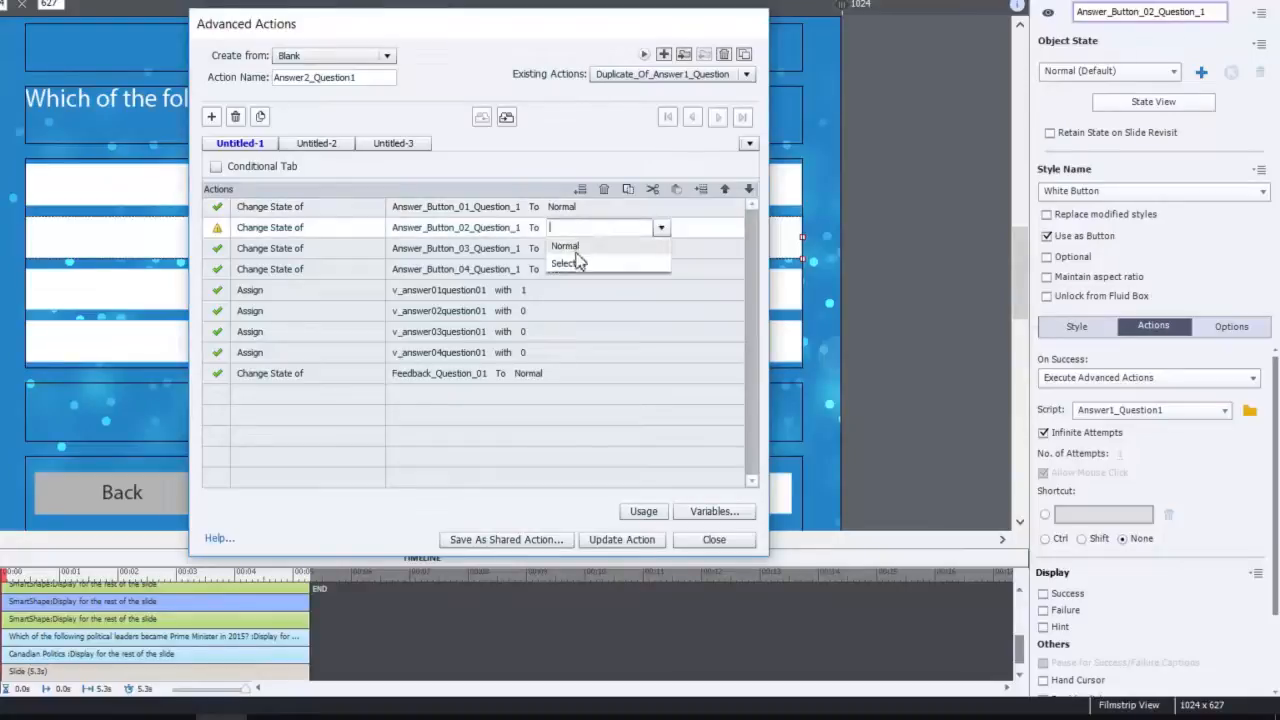
{"action": "left_click", "coordinate": [575, 261]}
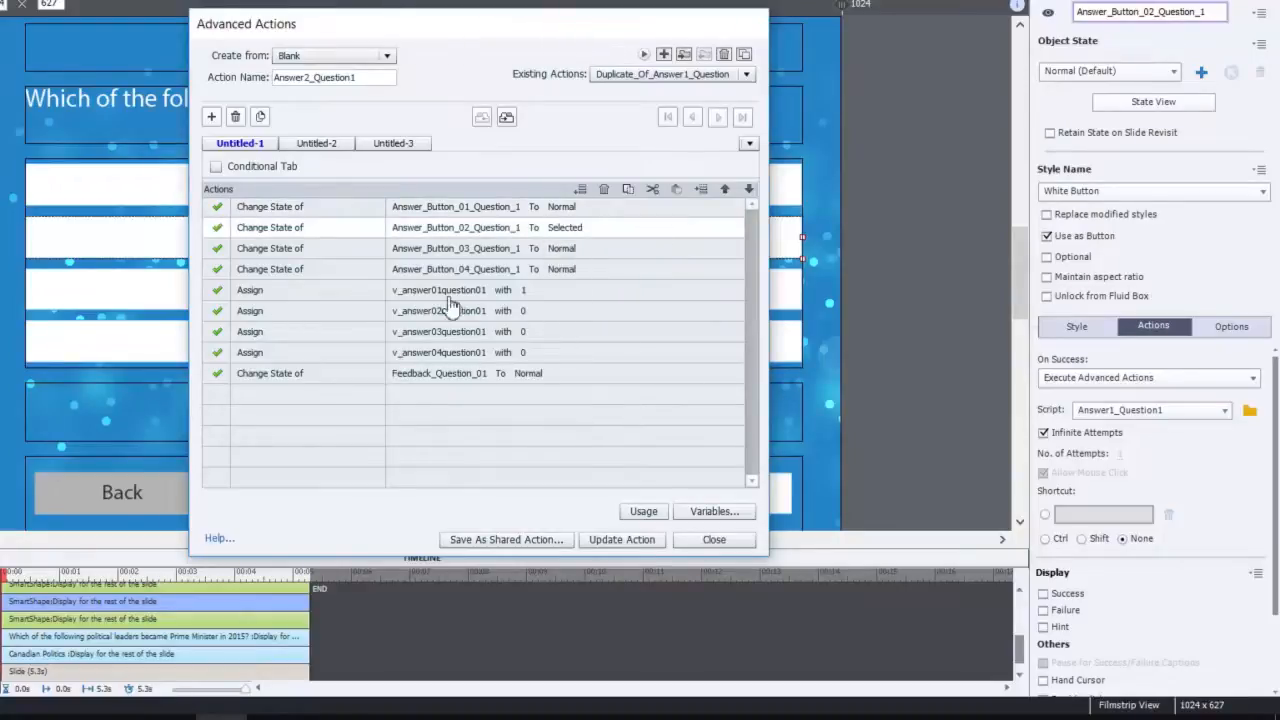
- Set the value assigned to v_answer01question01 in Answer2_Question1 to the literal 0
{"action": "left_click", "coordinate": [527, 296]}
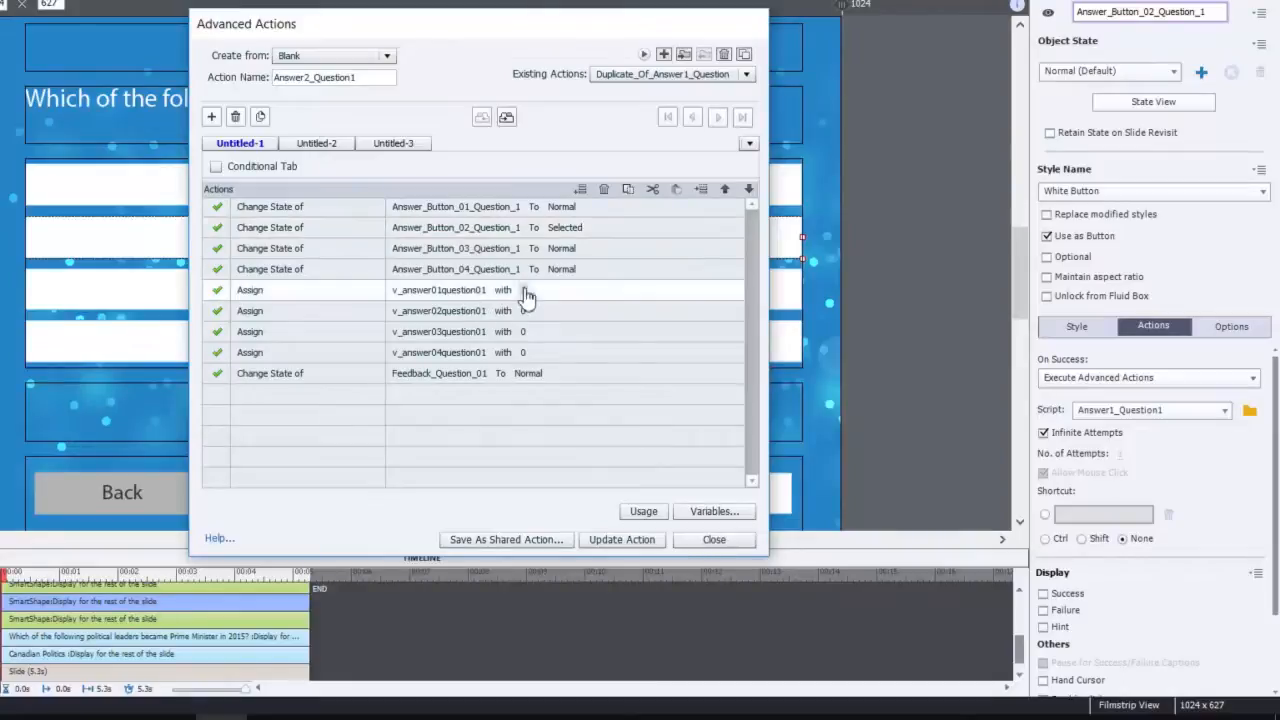
{"action": "left_click", "coordinate": [545, 291]}
{"action": "left_click", "coordinate": [553, 327]}
{"action": "type", "text": "0"}
{"action": "key", "text": "Return"}
- Set the value assigned to v_answer02question01 in Answer2_Question1 to the literal 1
{"action": "left_click", "coordinate": [528, 318]}
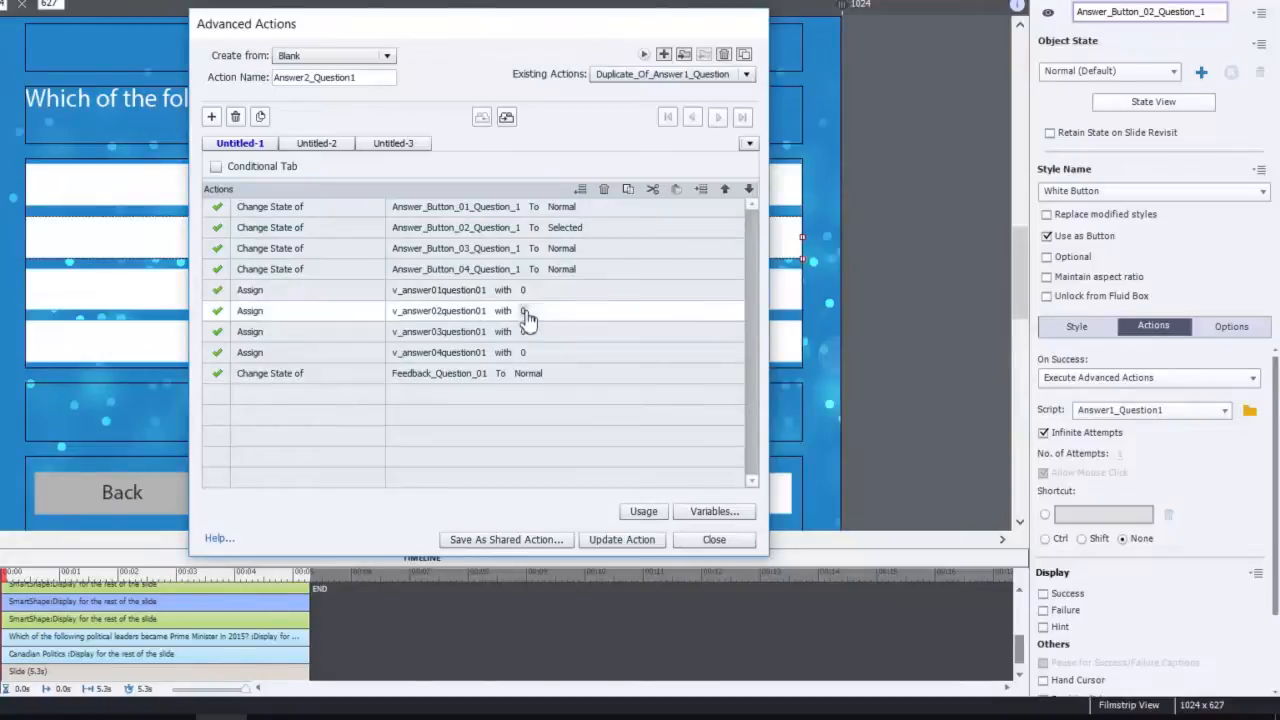
{"action": "left_click", "coordinate": [534, 314]}
{"action": "left_click", "coordinate": [537, 345]}
{"action": "type", "text": "1"}
{"action": "key", "text": "Return"}
- Update the Answer2_Question1 action, close the Advanced Actions dialog and assign Answer2_Question1 as the second answer button's script
{"action": "left_click", "coordinate": [628, 541]}
{"action": "left_click", "coordinate": [530, 317]}
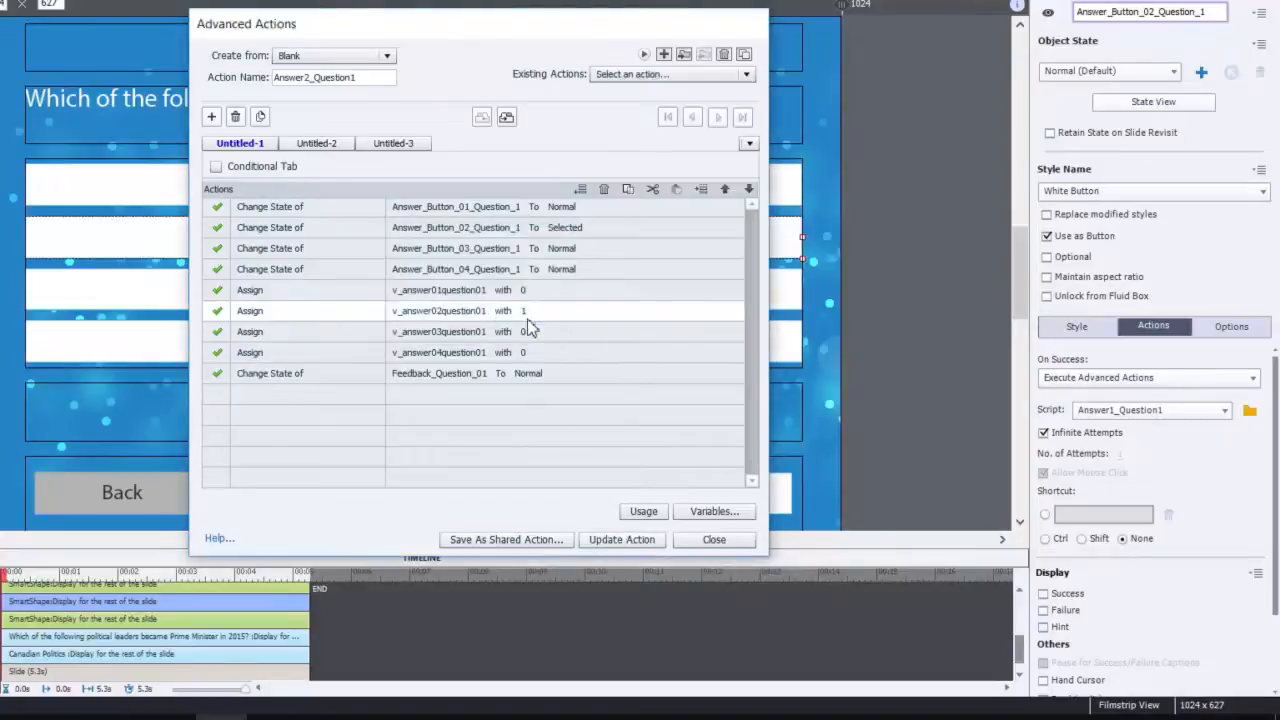
{"action": "left_click", "coordinate": [714, 540]}
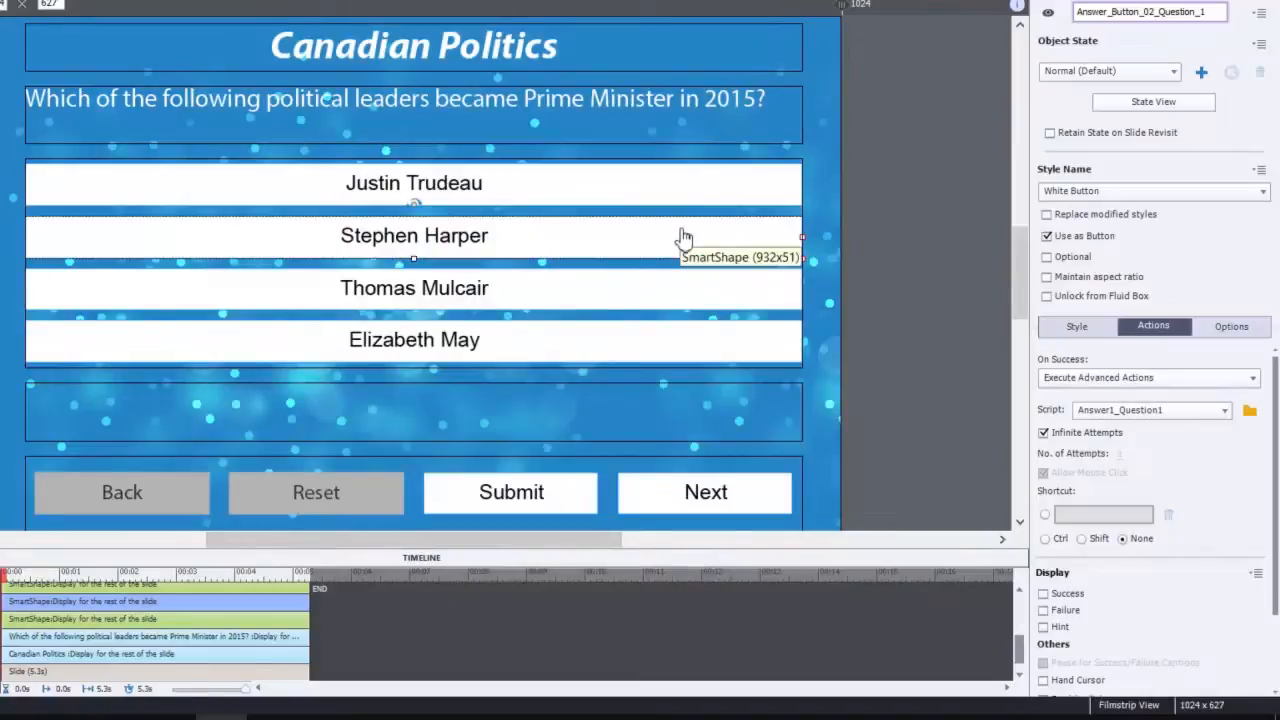
{"action": "left_click", "coordinate": [1205, 415]}
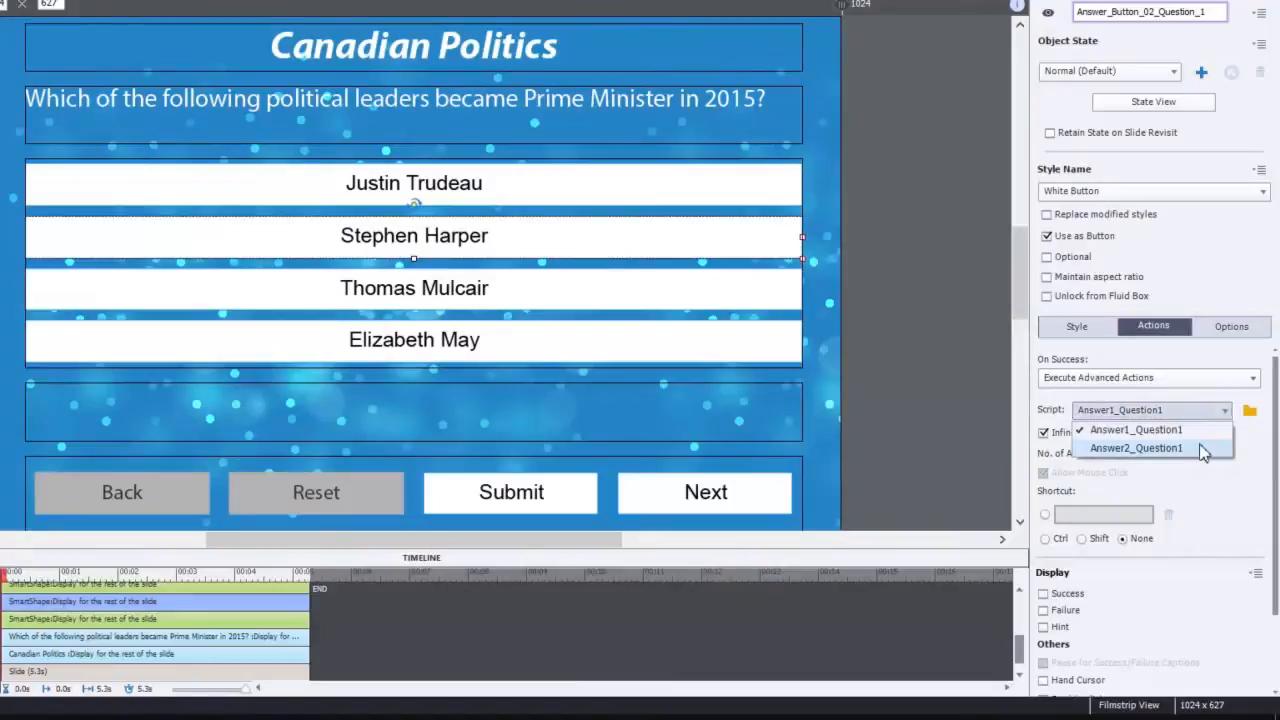
{"action": "left_click", "coordinate": [1203, 450]}
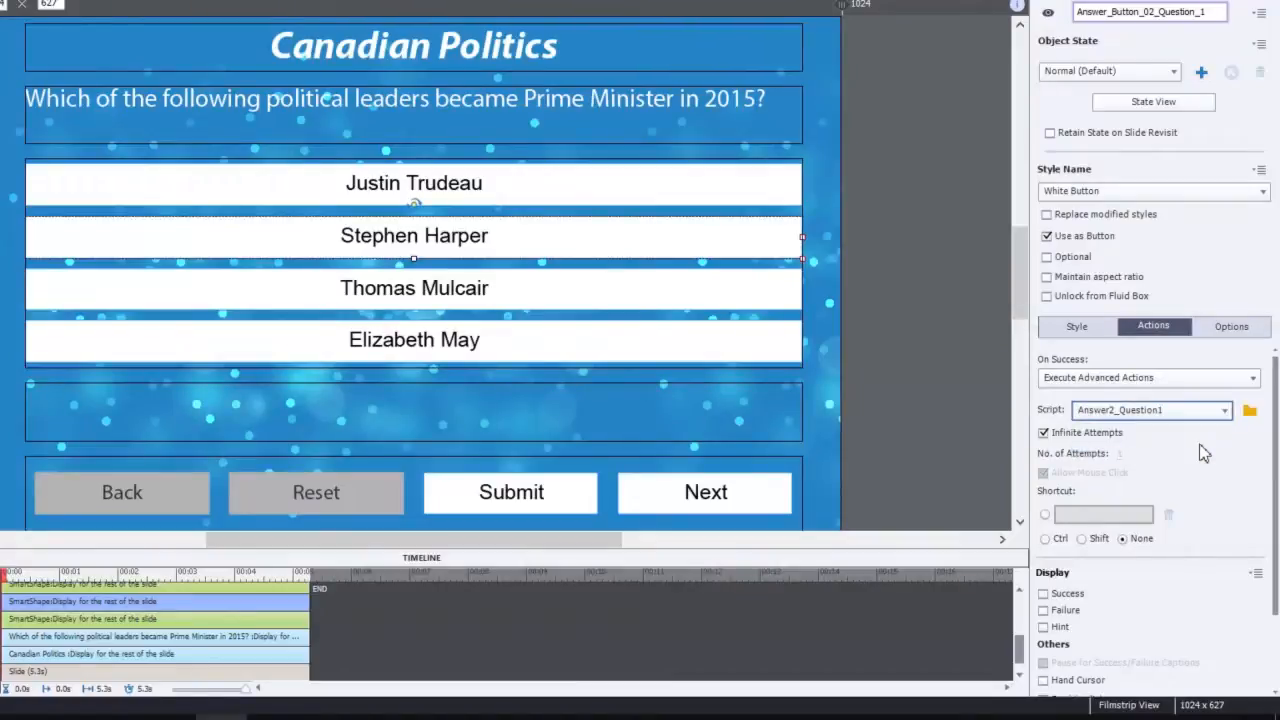
- Duplicate the advanced action Answer1_Question1 from the third answer button, Thomas Mulcair
{"action": "left_click", "coordinate": [695, 293]}
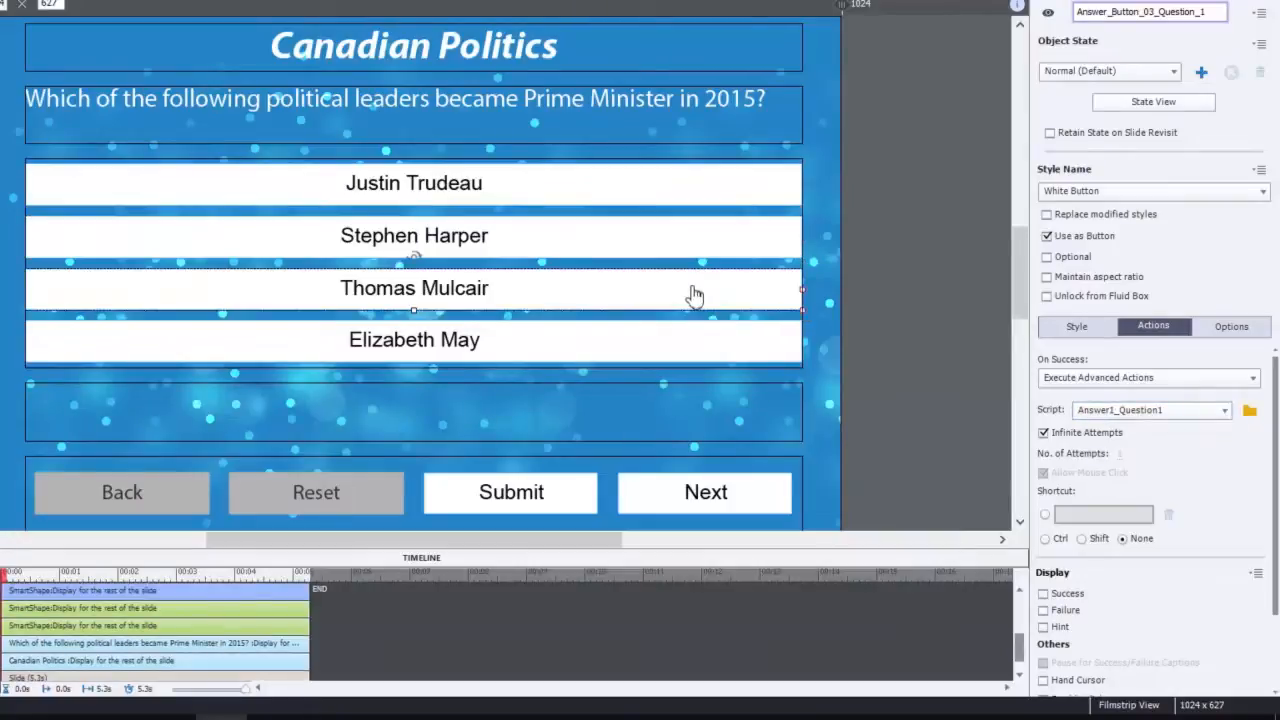
{"action": "left_click", "coordinate": [1249, 410]}
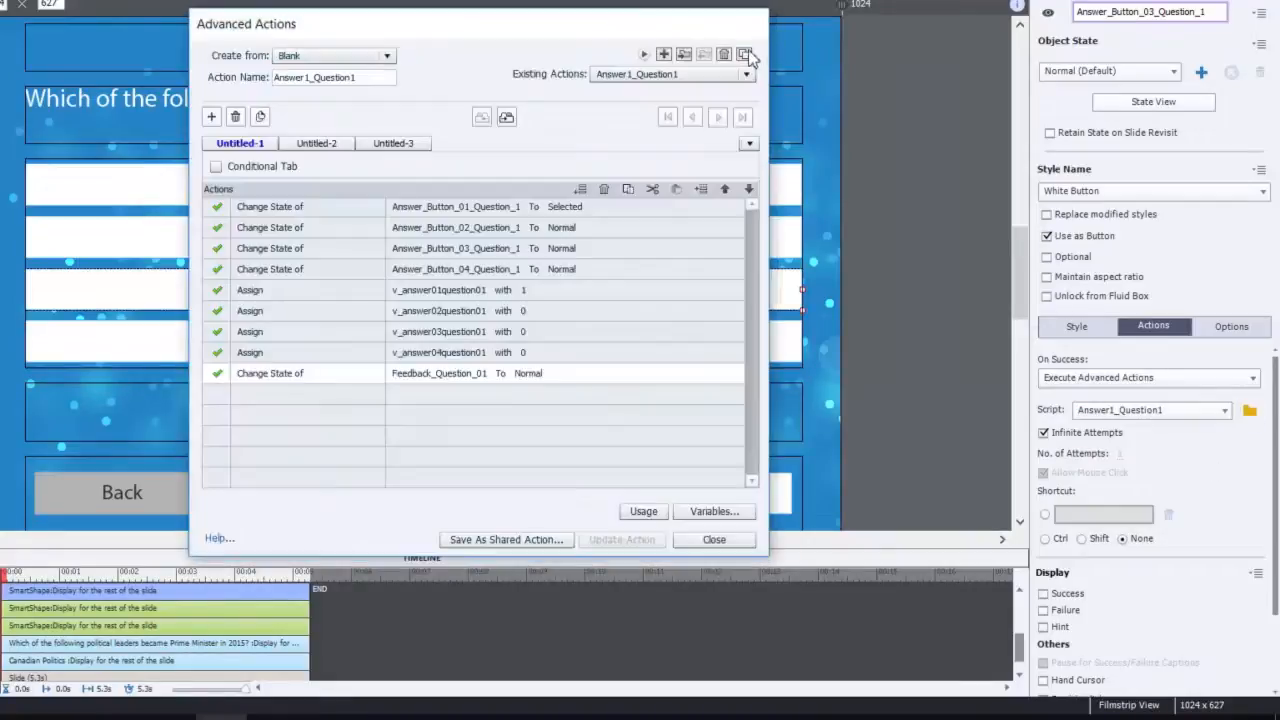
{"action": "left_click", "coordinate": [744, 54]}
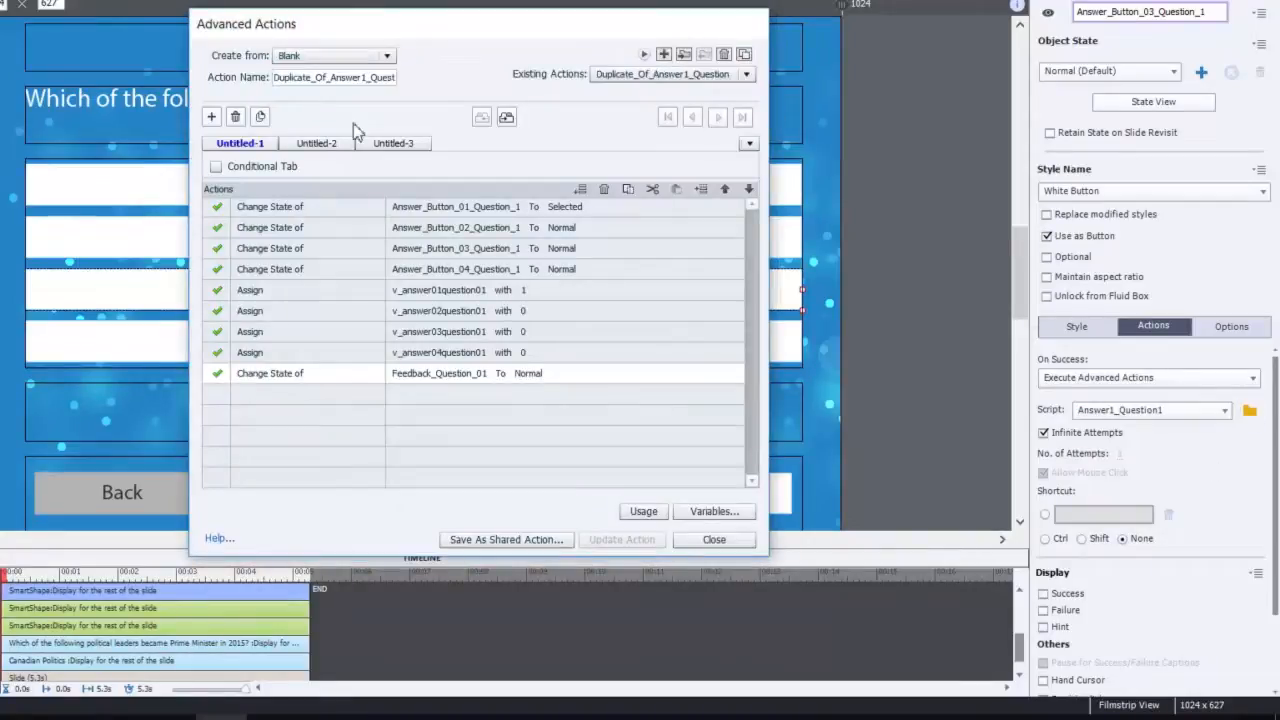
- Rename the duplicated action as Answer3_Question11
{"action": "left_click", "coordinate": [333, 77]}
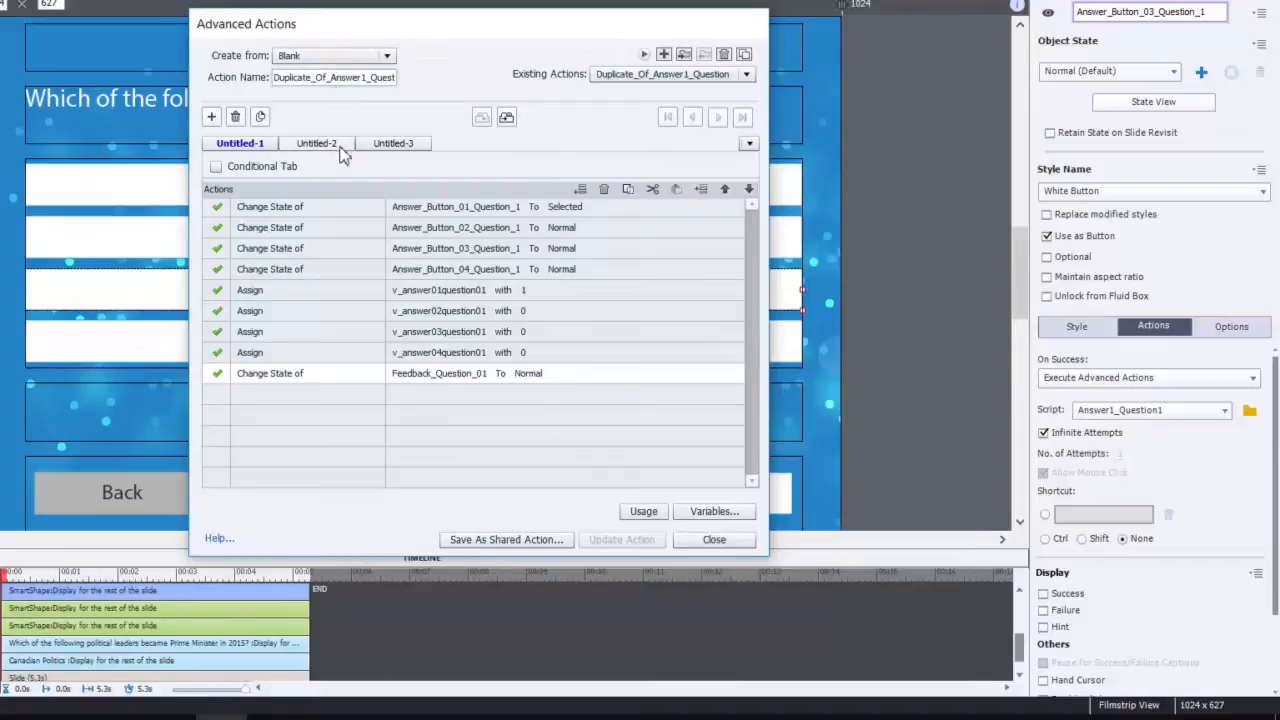
{"action": "key", "text": "BackSpace"}
{"action": "key", "text": "BackSpace"}
{"action": "key", "text": "BackSpace"}
{"action": "key", "text": "BackSpace"}
{"action": "key", "text": "BackSpace"}
{"action": "key", "text": "BackSpace"}
{"action": "key", "text": "BackSpace"}
{"action": "key", "text": "BackSpace"}
{"action": "key", "text": "BackSpace"}
{"action": "key", "text": "BackSpace"}
{"action": "key", "text": "BackSpace"}
{"action": "key", "text": "BackSpace"}
{"action": "key", "text": "BackSpace"}
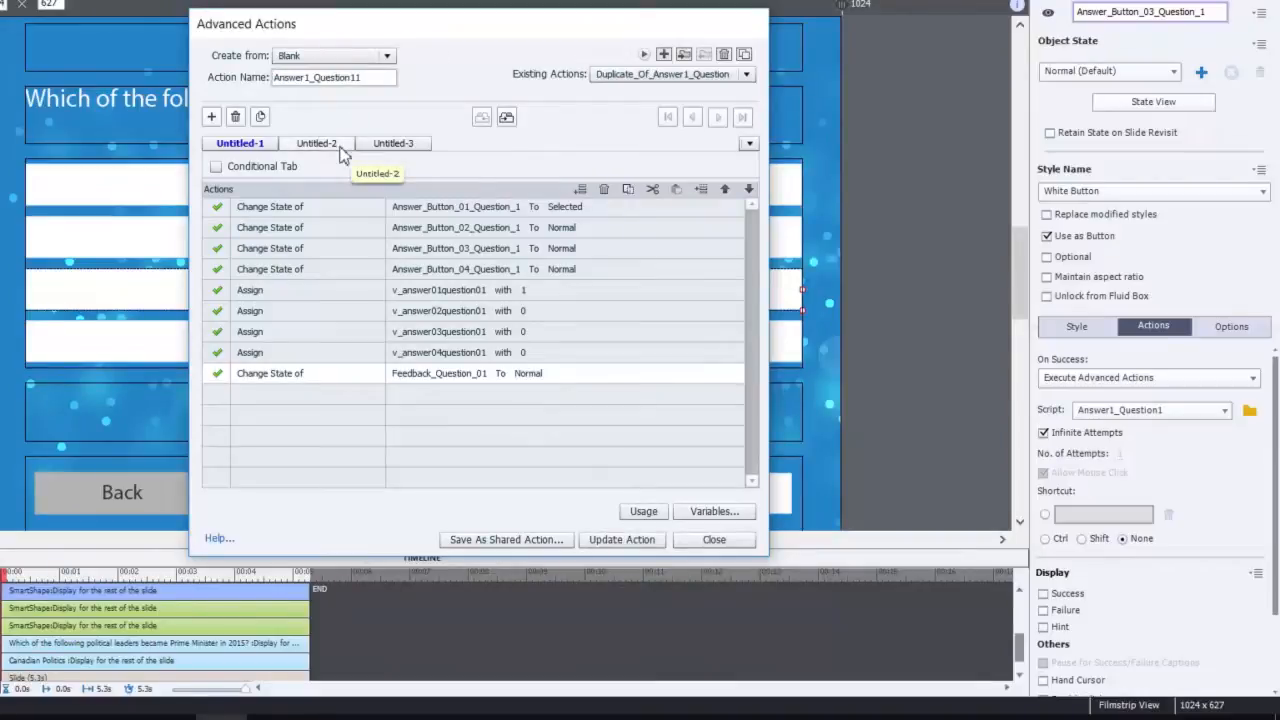
{"action": "key", "text": "Delete"}
{"action": "type", "text": "3"}
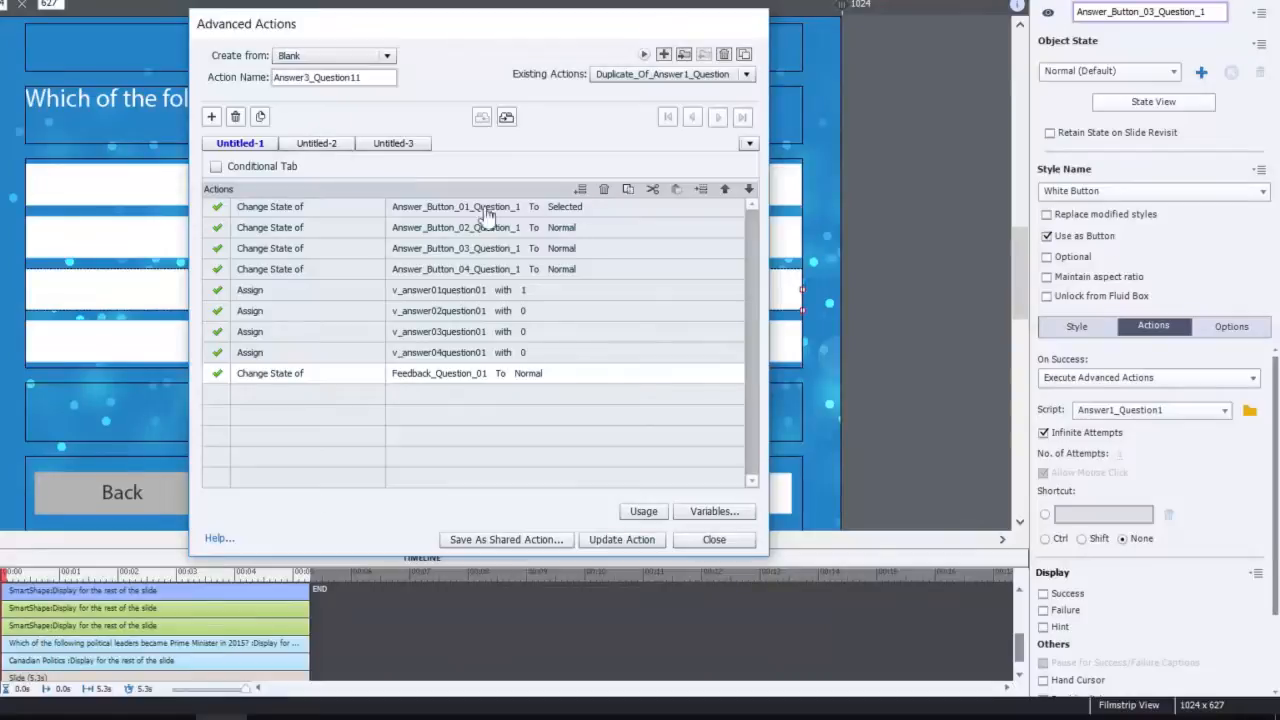
- In Answer3_Question11, change the state of Answer_Button_01_Question_1 to Normal and Answer_Button_03_Question_1 to Selected
{"action": "left_click", "coordinate": [572, 212]}
{"action": "left_click", "coordinate": [571, 207]}
{"action": "left_click", "coordinate": [575, 226]}
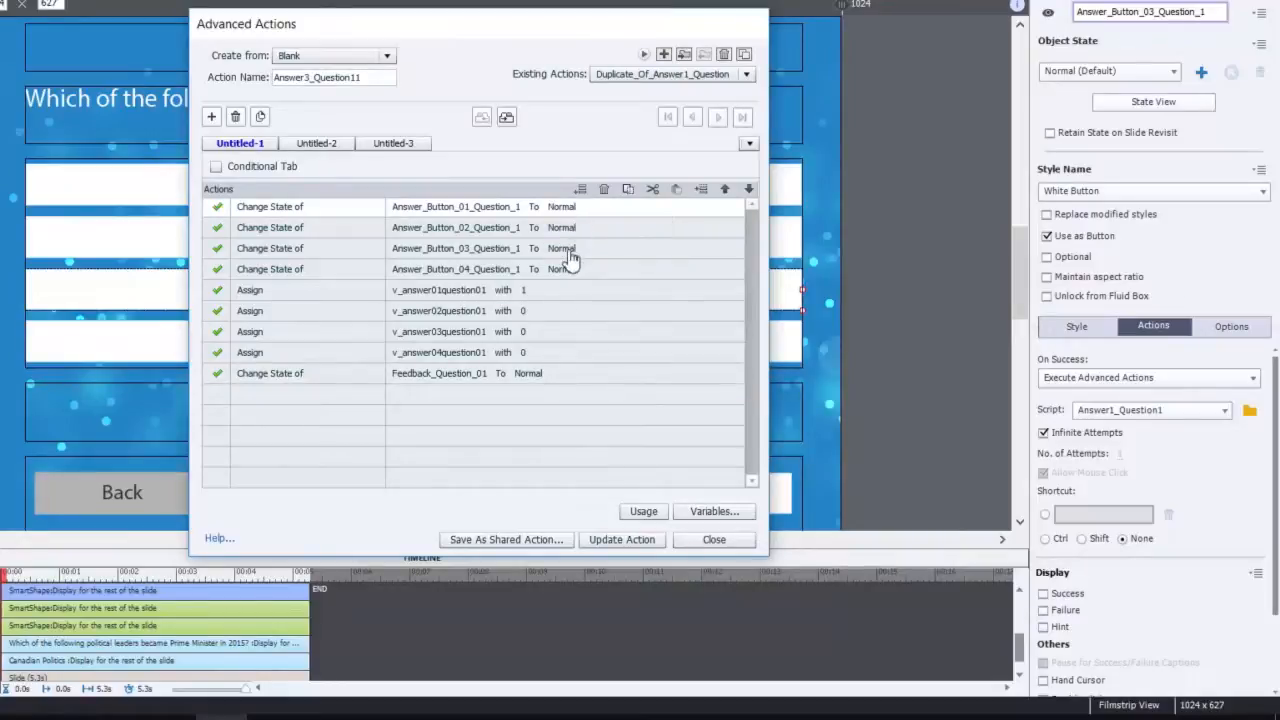
{"action": "left_click", "coordinate": [566, 250]}
{"action": "left_click", "coordinate": [566, 250]}
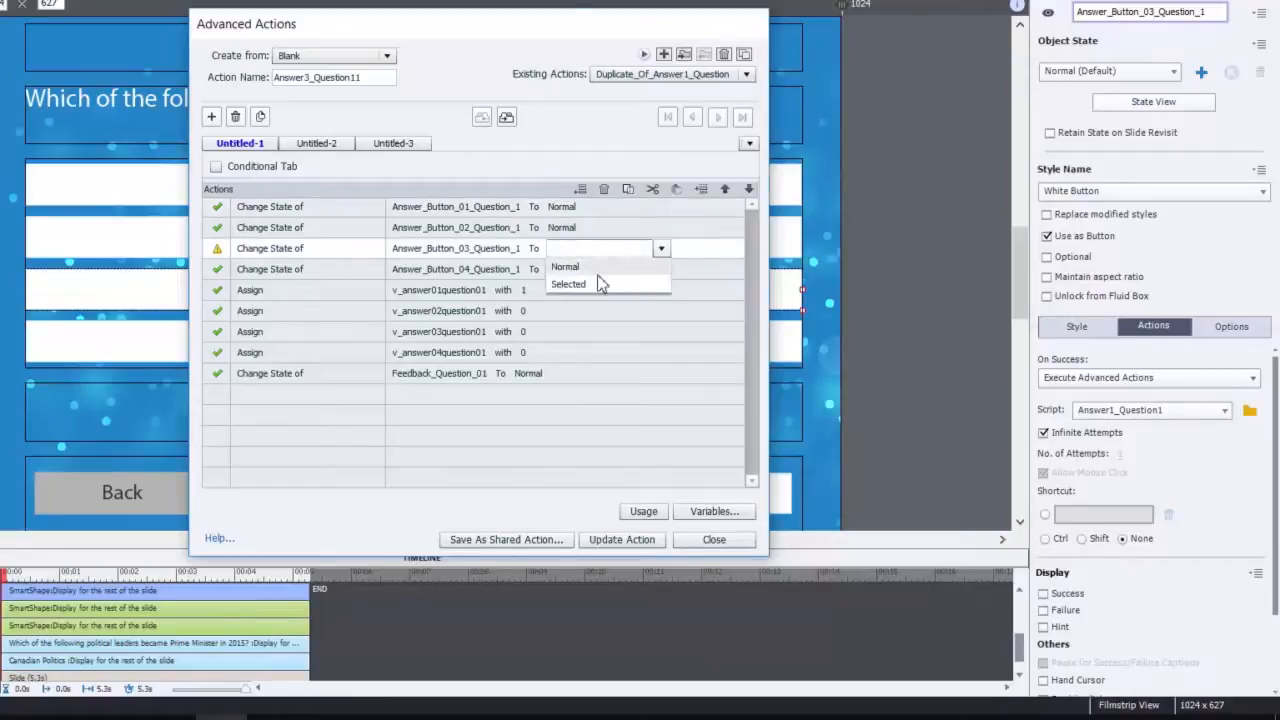
{"action": "left_click", "coordinate": [568, 284]}
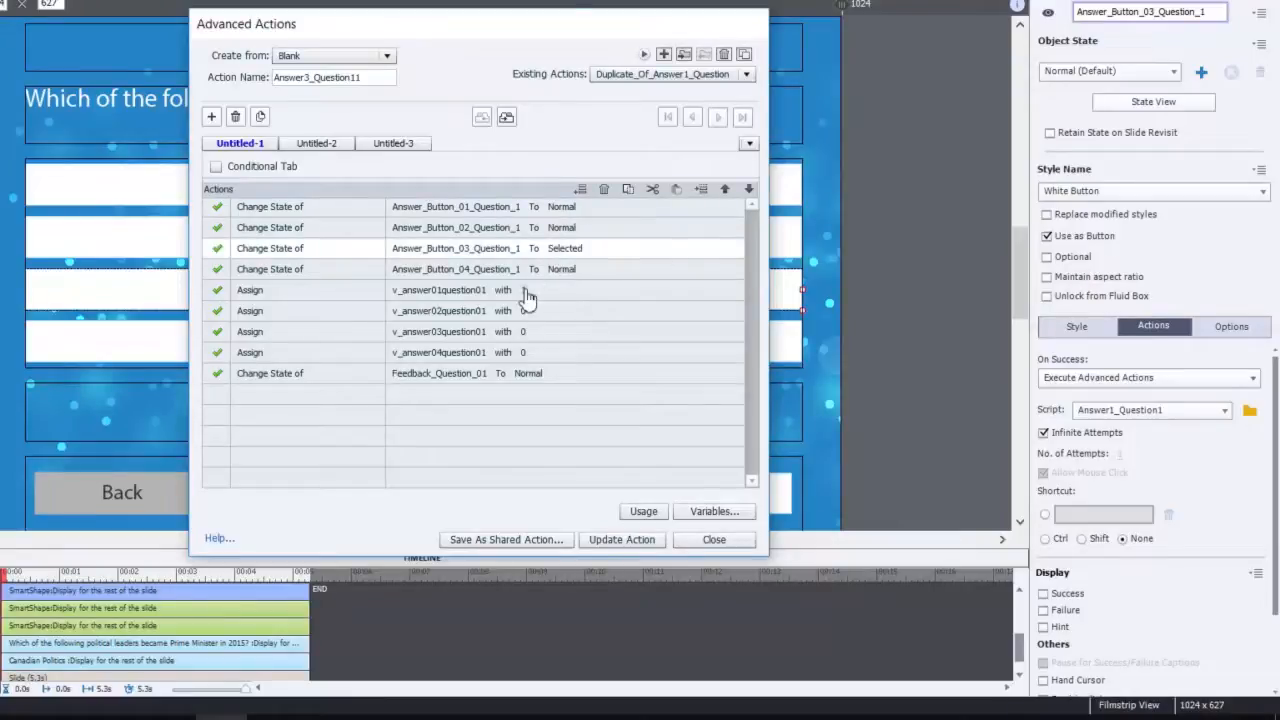
- Set the value assigned to v_answer01question01 in Answer3_Question11 to the literal 0
{"action": "left_click", "coordinate": [527, 292]}
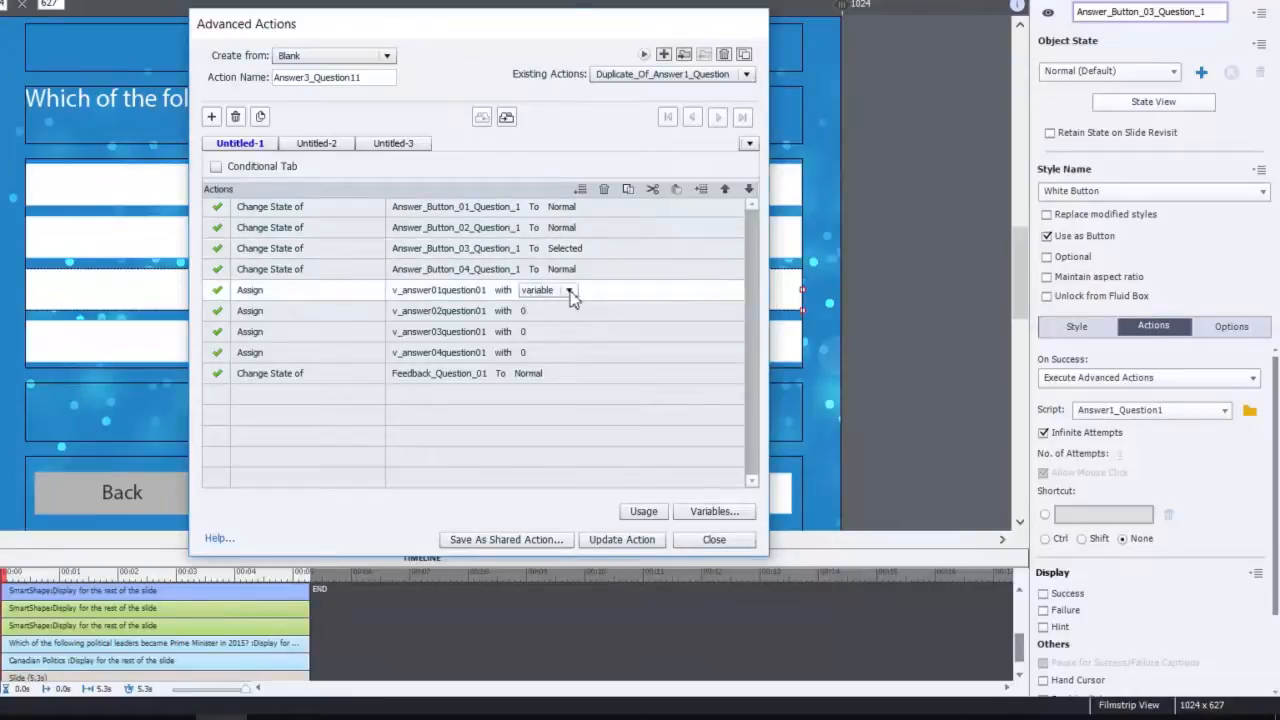
{"action": "left_click", "coordinate": [570, 290]}
{"action": "left_click", "coordinate": [556, 322]}
{"action": "type", "text": "0"}
{"action": "key", "text": "Return"}
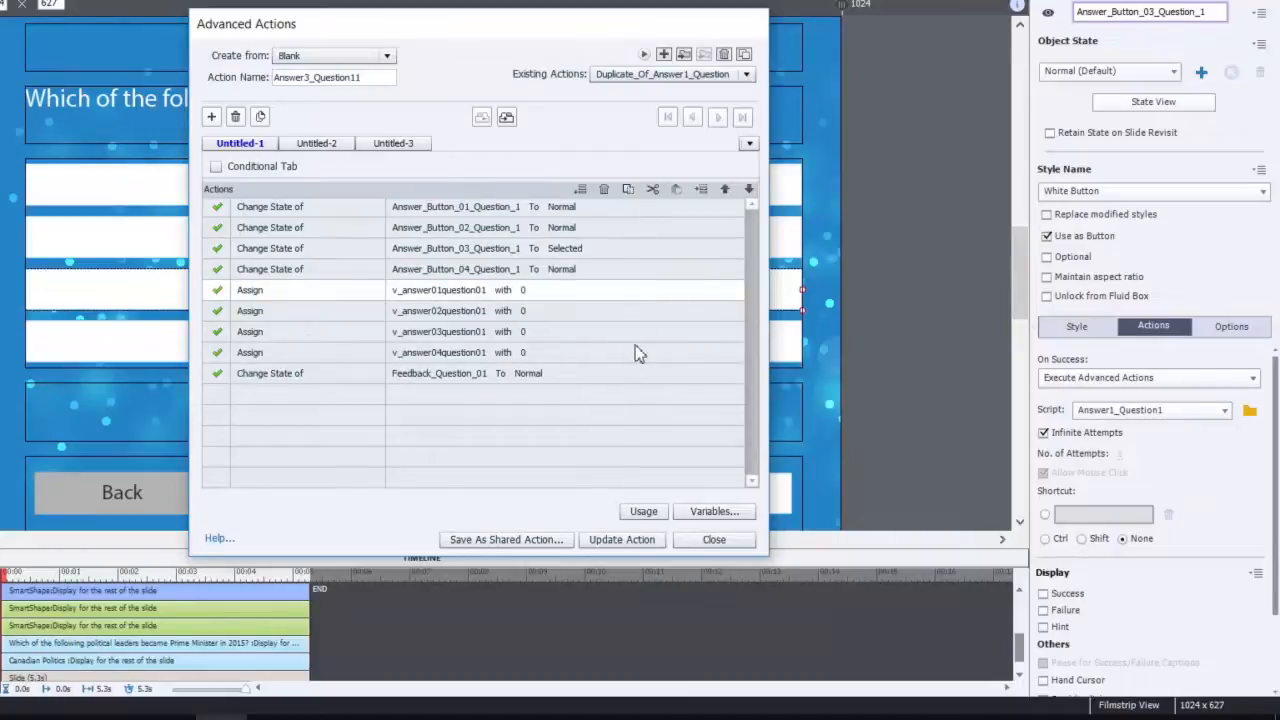
- Set the value assigned to v_answer03question01 in Answer3_Question11 to the literal 1
{"action": "left_click", "coordinate": [523, 332]}
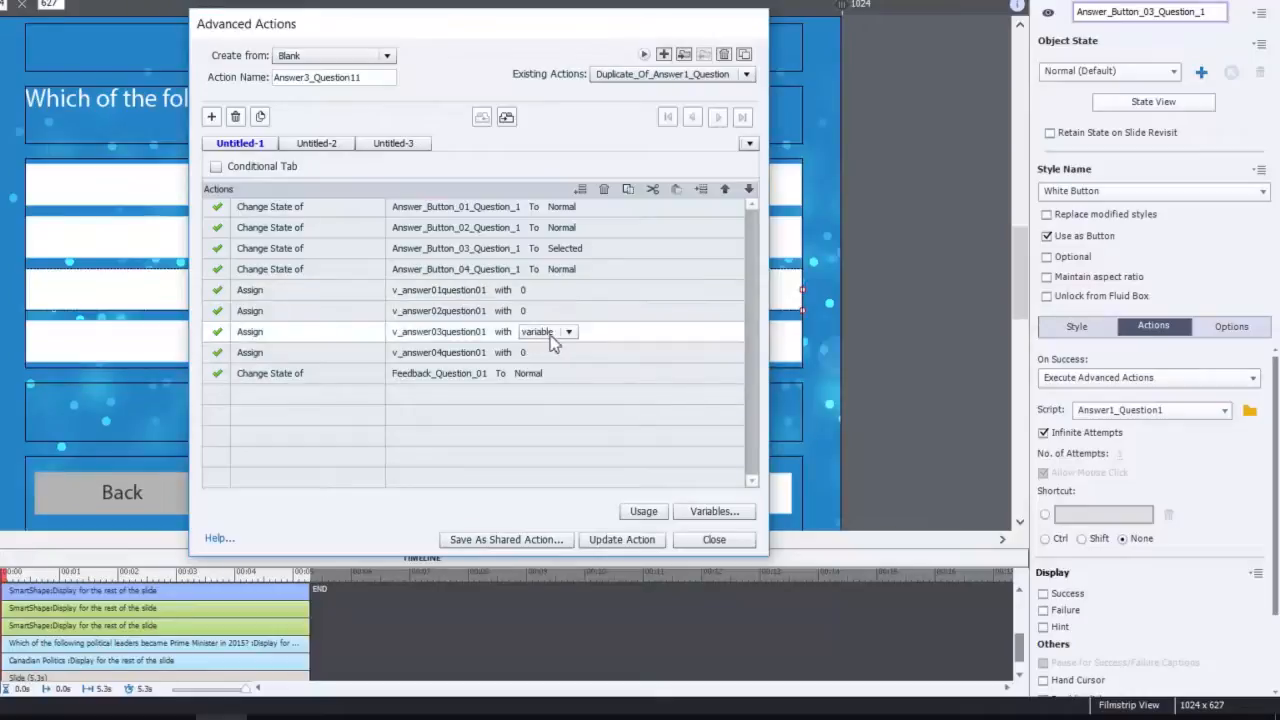
{"action": "left_click", "coordinate": [550, 336]}
{"action": "left_click", "coordinate": [549, 369]}
{"action": "type", "text": "1"}
{"action": "key", "text": "Return"}
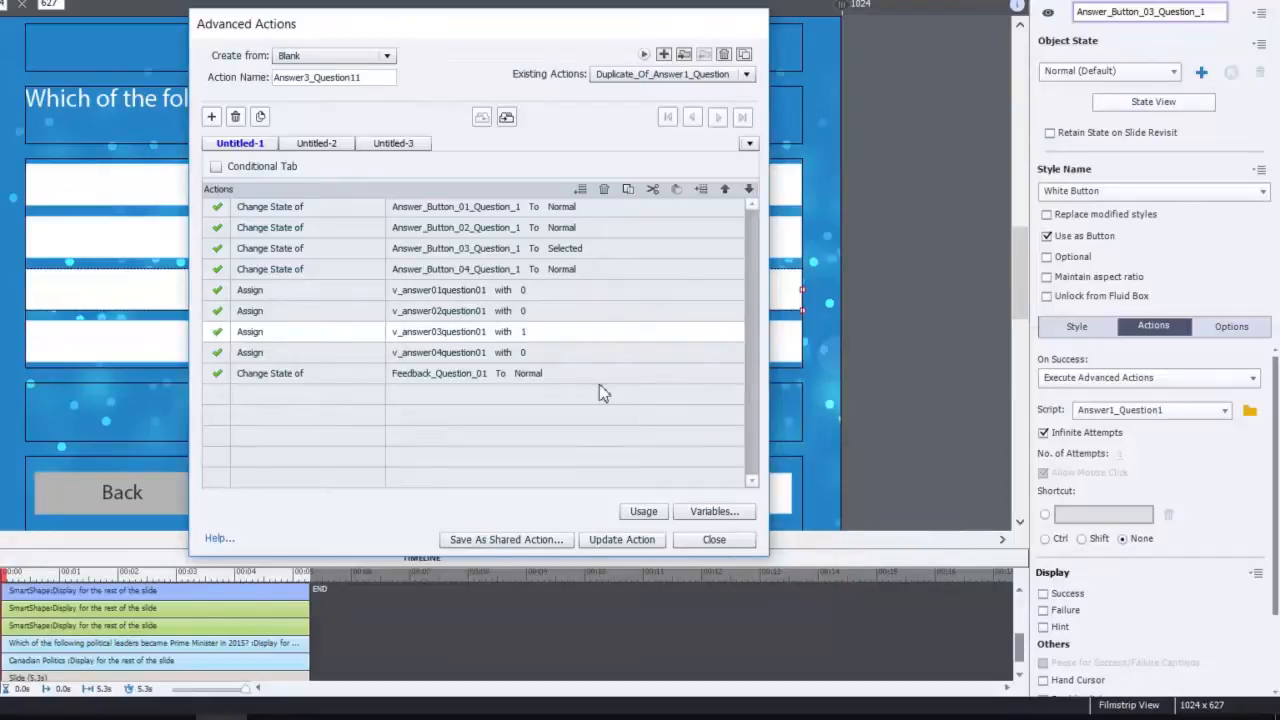
- Update the Answer3_Question11 action, close the Advanced Actions dialog and assign Answer3_Question11 as the third answer button's script
{"action": "left_click", "coordinate": [622, 540]}
{"action": "left_click", "coordinate": [537, 312]}
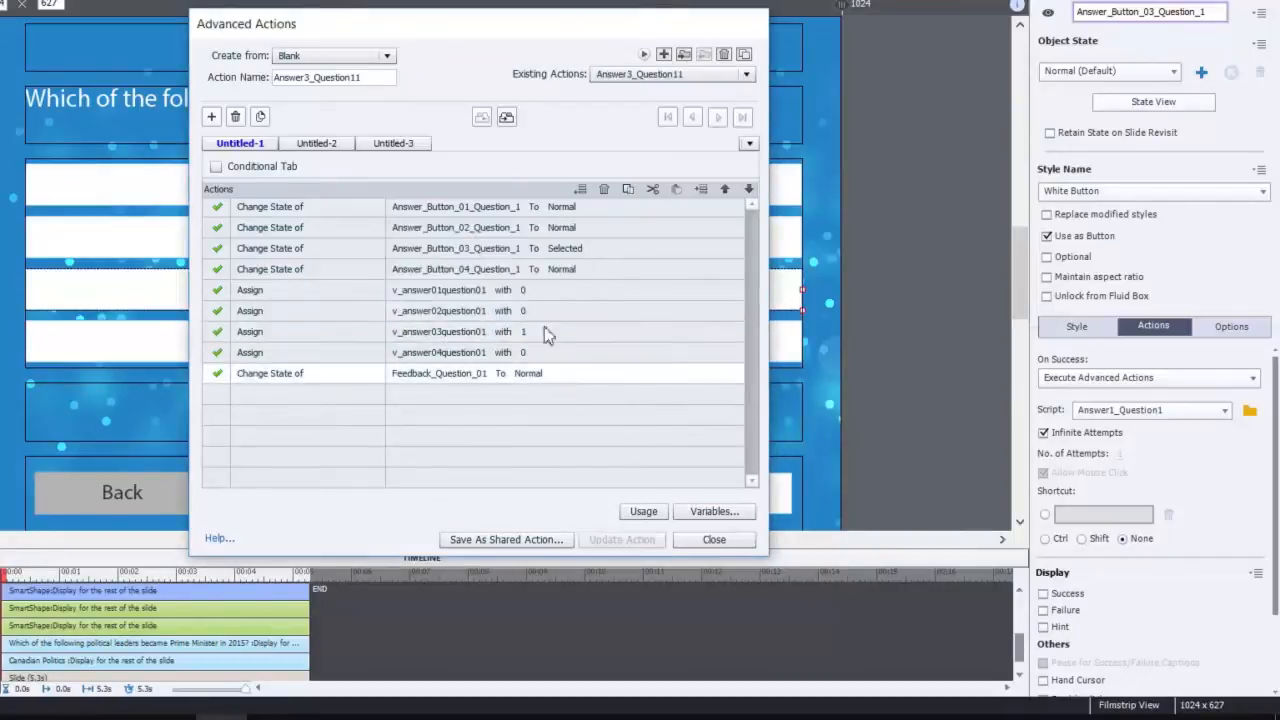
{"action": "left_click", "coordinate": [707, 546]}
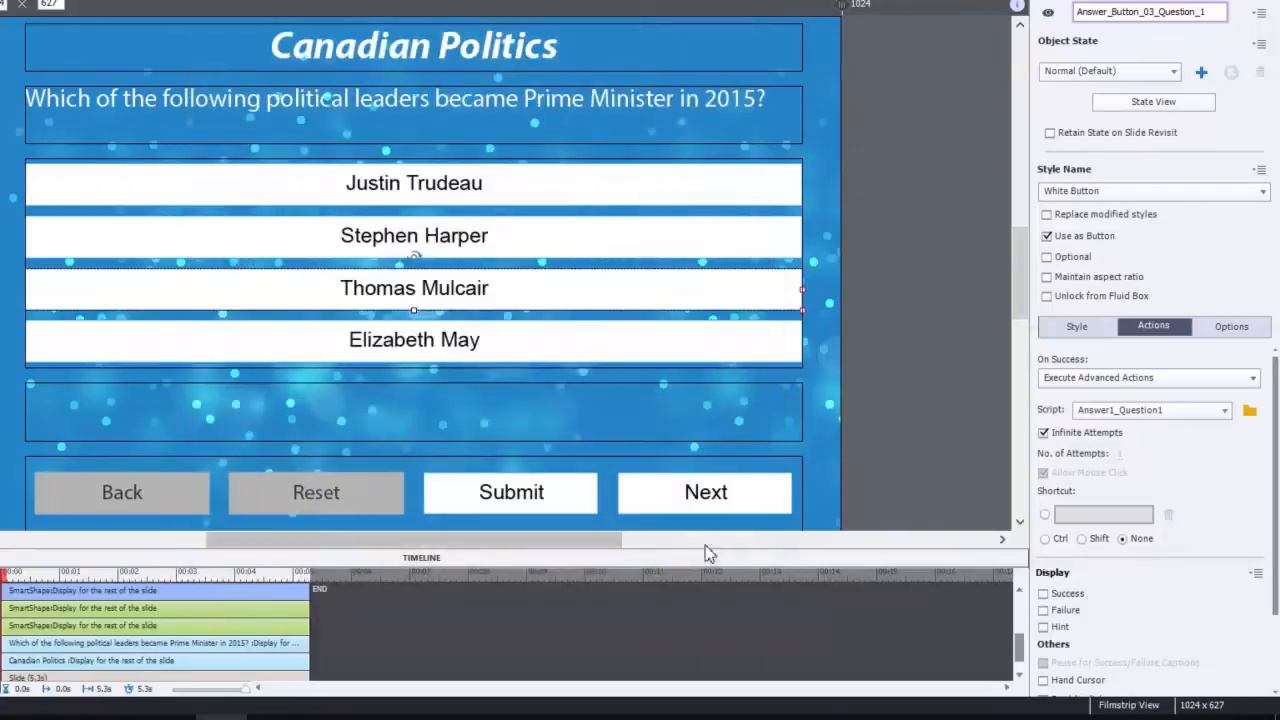
{"action": "left_click", "coordinate": [1192, 414]}
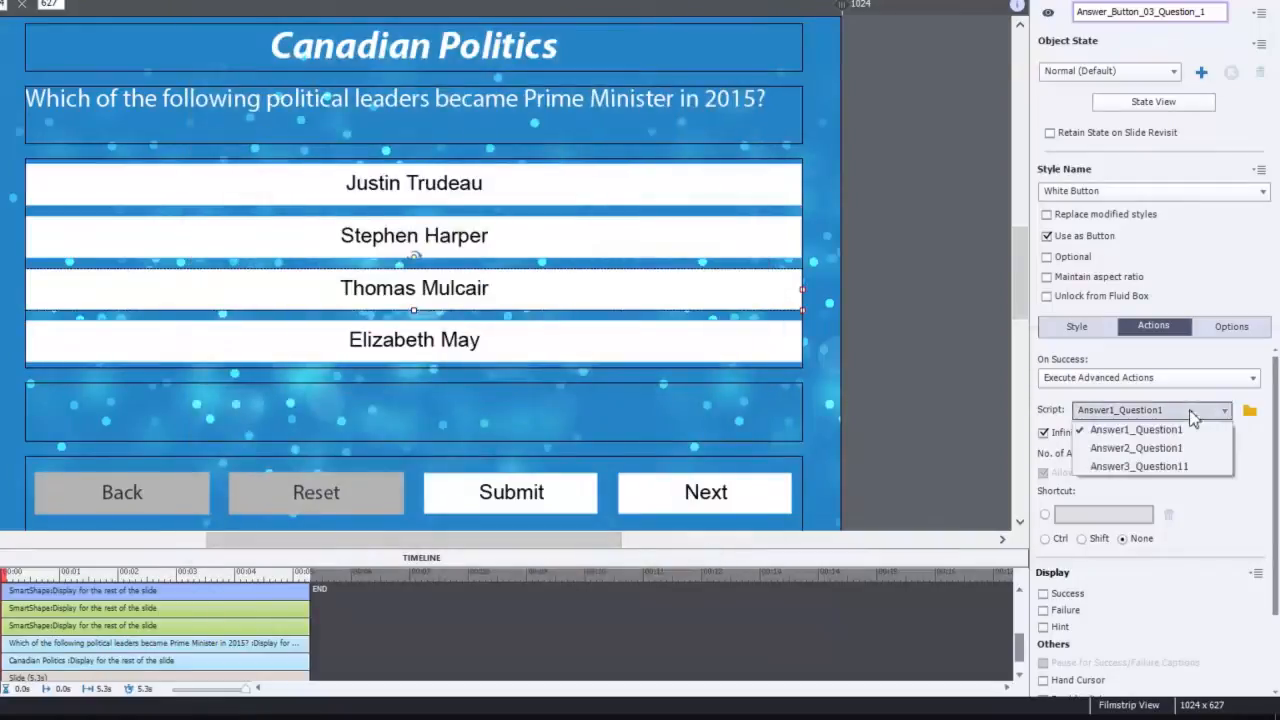
{"action": "left_click", "coordinate": [1194, 466]}
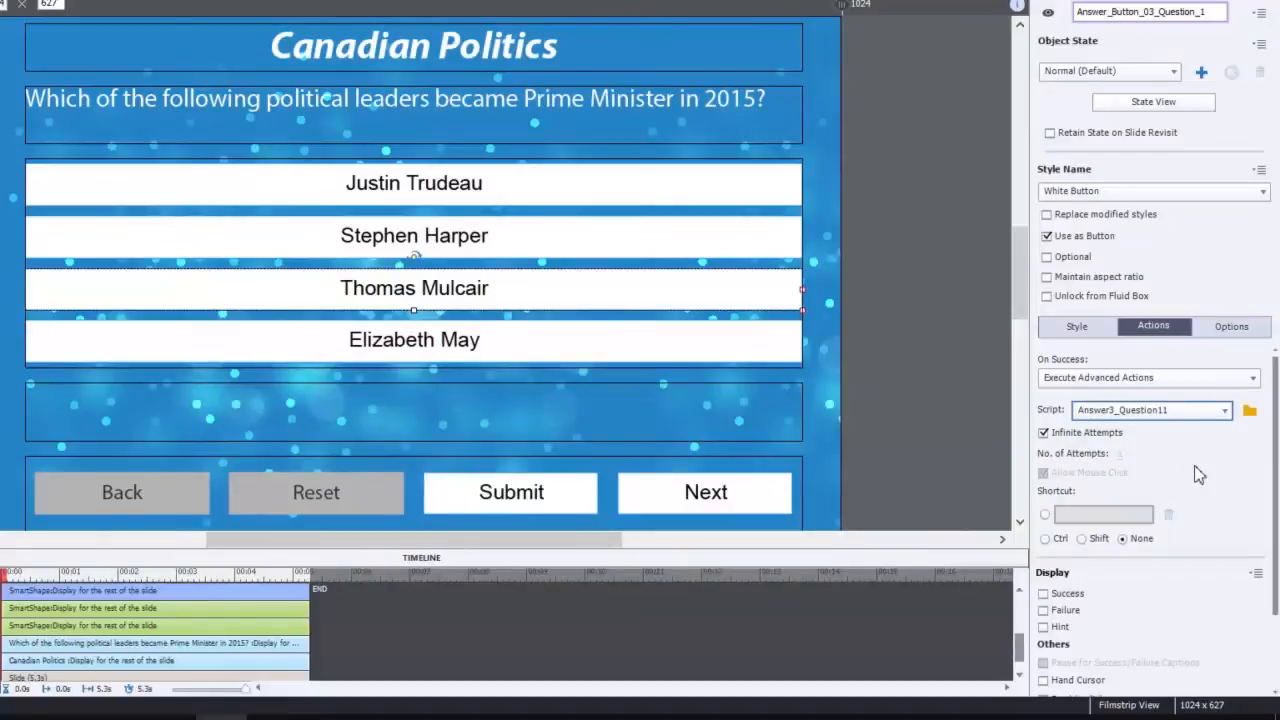
- Duplicate the advanced action Answer1_Question1 from the fourth answer button, Elizabeth May
{"action": "left_click", "coordinate": [505, 347]}
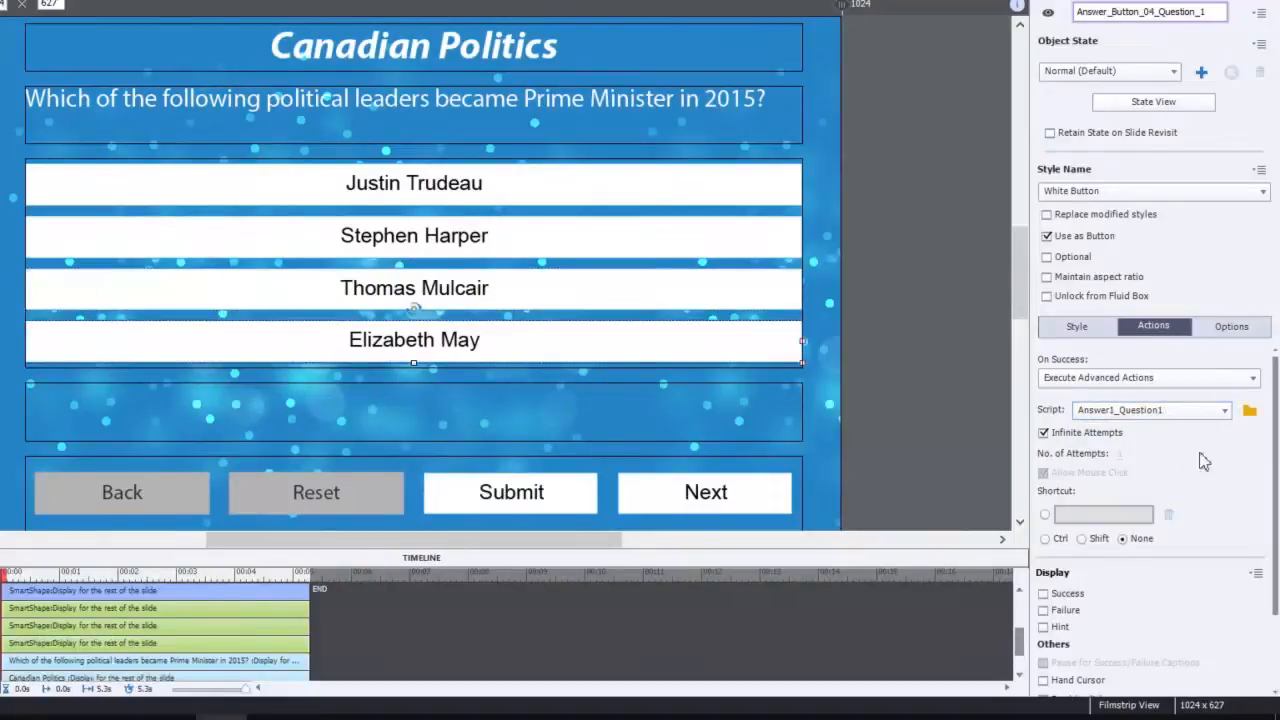
{"action": "left_click", "coordinate": [1249, 411]}
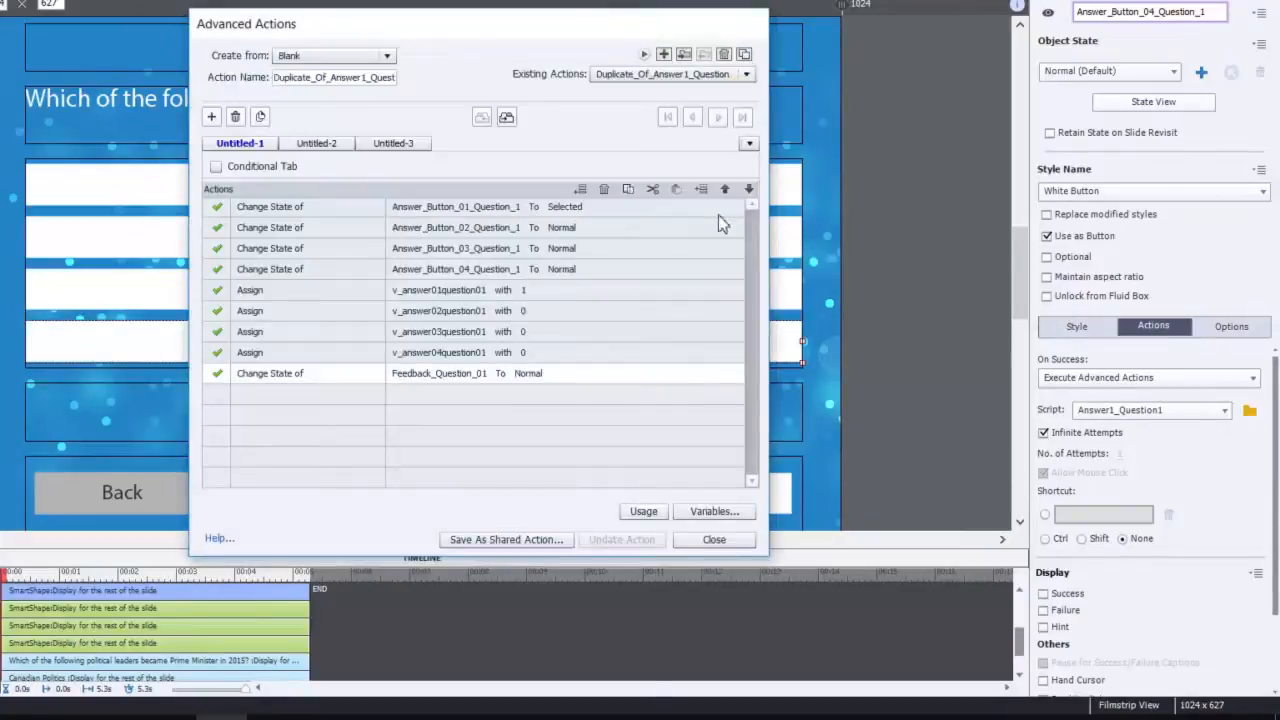
- Rename the duplicated advanced action as Answer4_Question1
{"action": "left_click", "coordinate": [334, 79]}
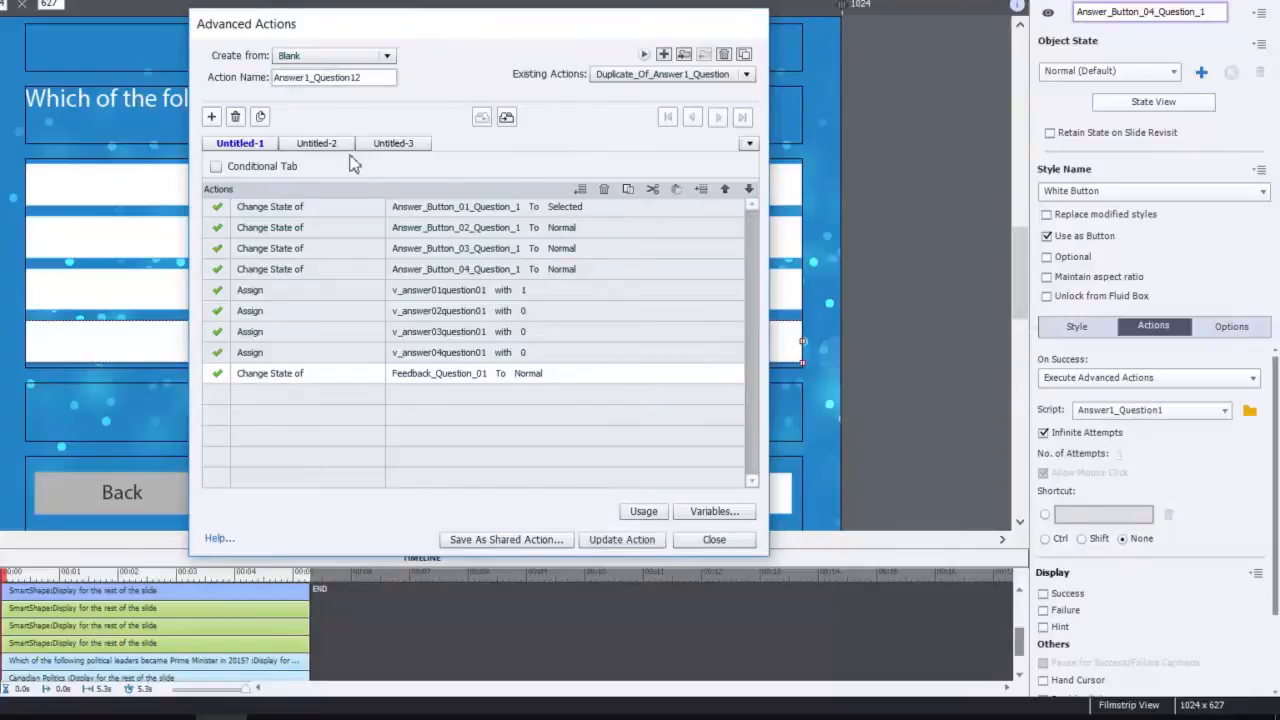
{"action": "key", "text": "Delete"}
{"action": "type", "text": "4"}
{"action": "key", "text": "BackSpace"}
- In Answer4_Question1, set the state change of Answer_Button_01_Question_1 to Normal and that of Answer_Button_04_Question_1 to Selected
{"action": "left_click", "coordinate": [574, 207]}
{"action": "left_click", "coordinate": [565, 225]}
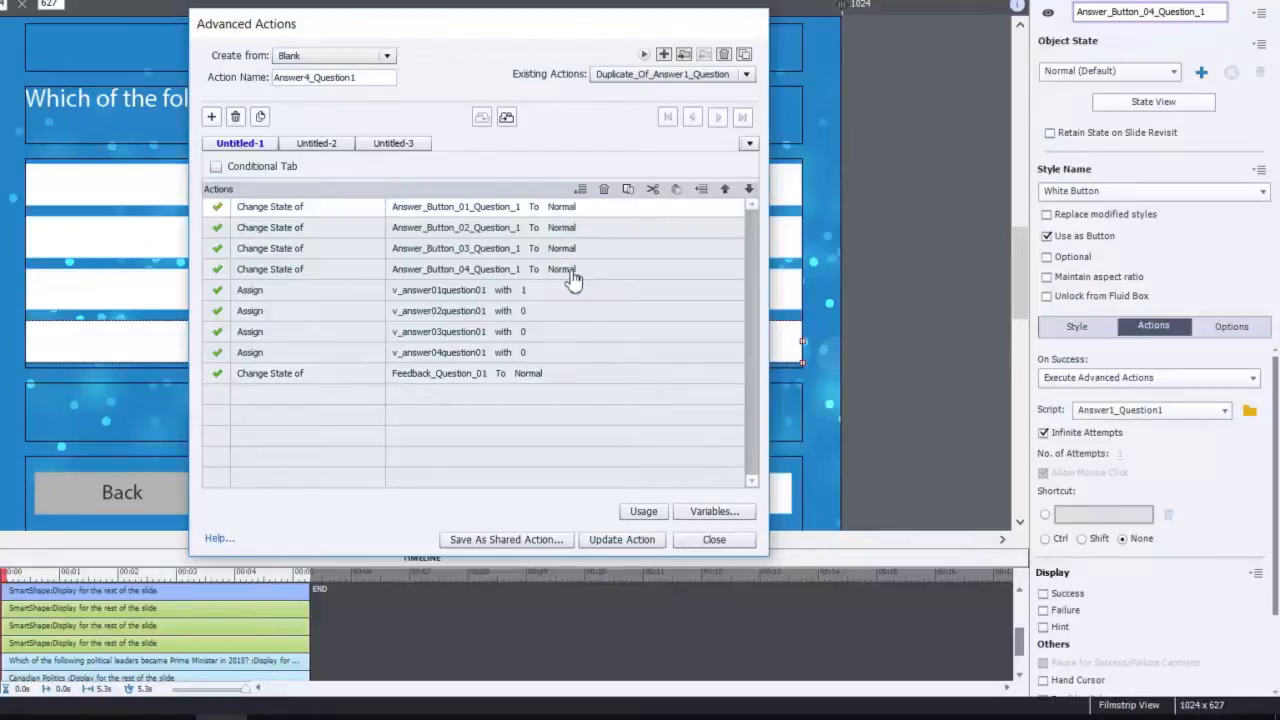
{"action": "left_click", "coordinate": [575, 270]}
{"action": "left_click", "coordinate": [578, 311]}
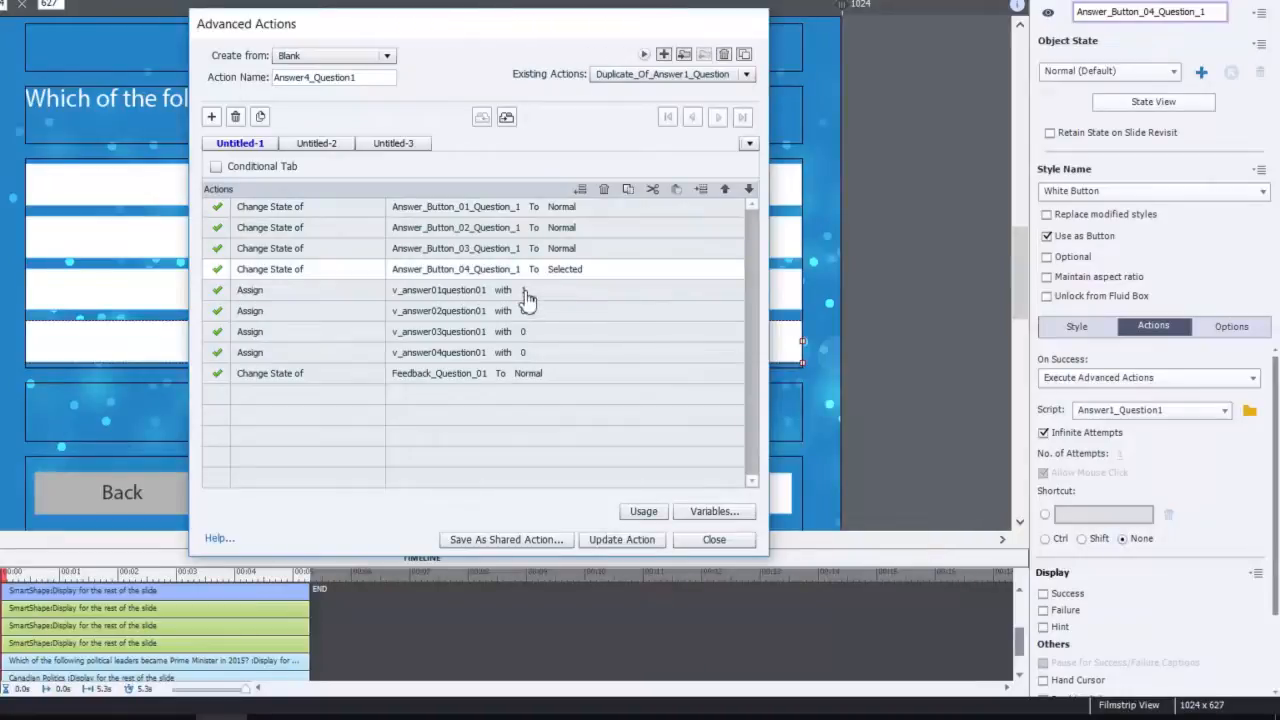
- Set the value assigned to v_answer01question01 in Answer4_Question1 to the literal 0
{"action": "left_click", "coordinate": [524, 291]}
{"action": "left_click", "coordinate": [545, 290]}
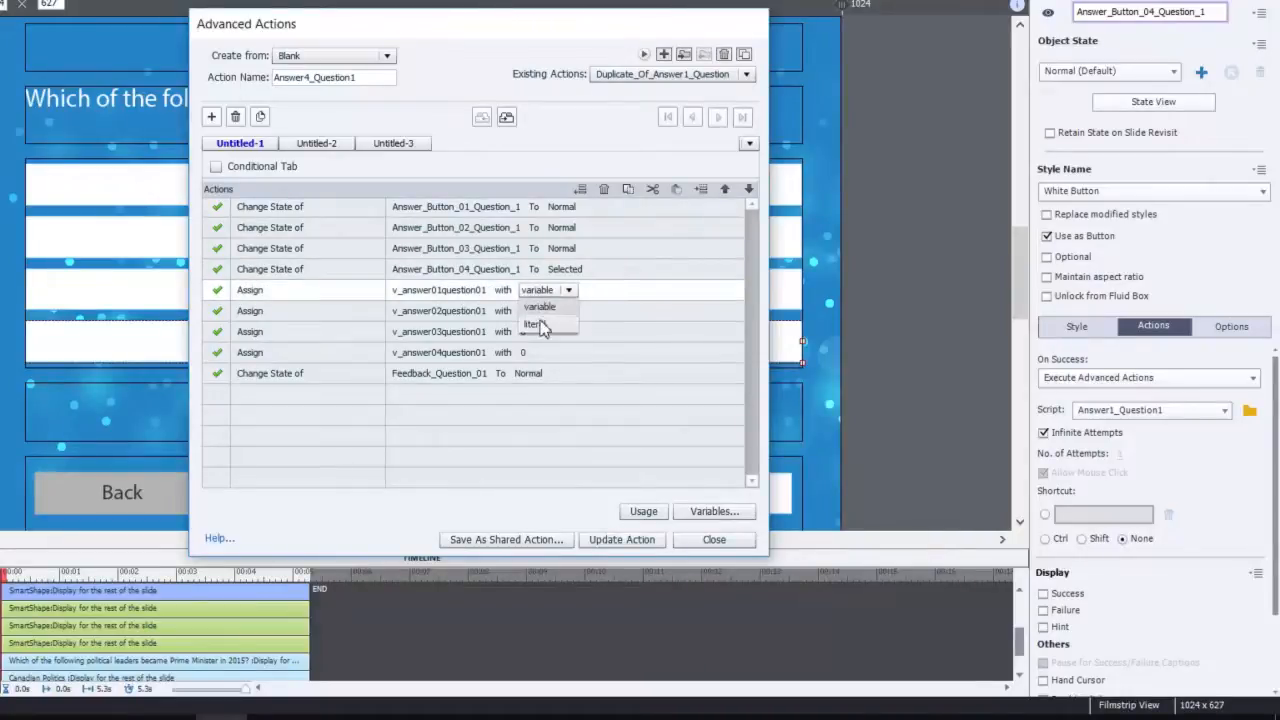
{"action": "left_click", "coordinate": [535, 325]}
{"action": "key", "text": "Return"}
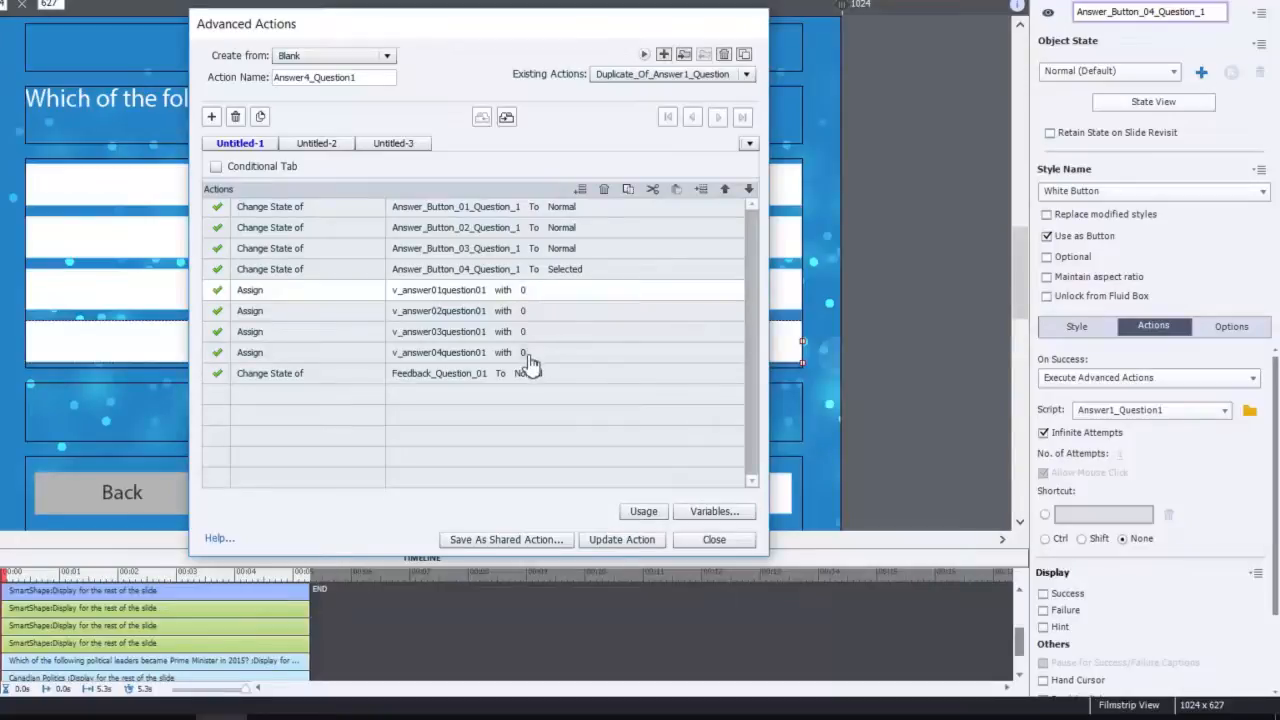
- Set the value assigned to v_answer04question01 in Answer4_Question1 to the literal 1
{"action": "left_click", "coordinate": [523, 353]}
{"action": "left_click", "coordinate": [560, 355]}
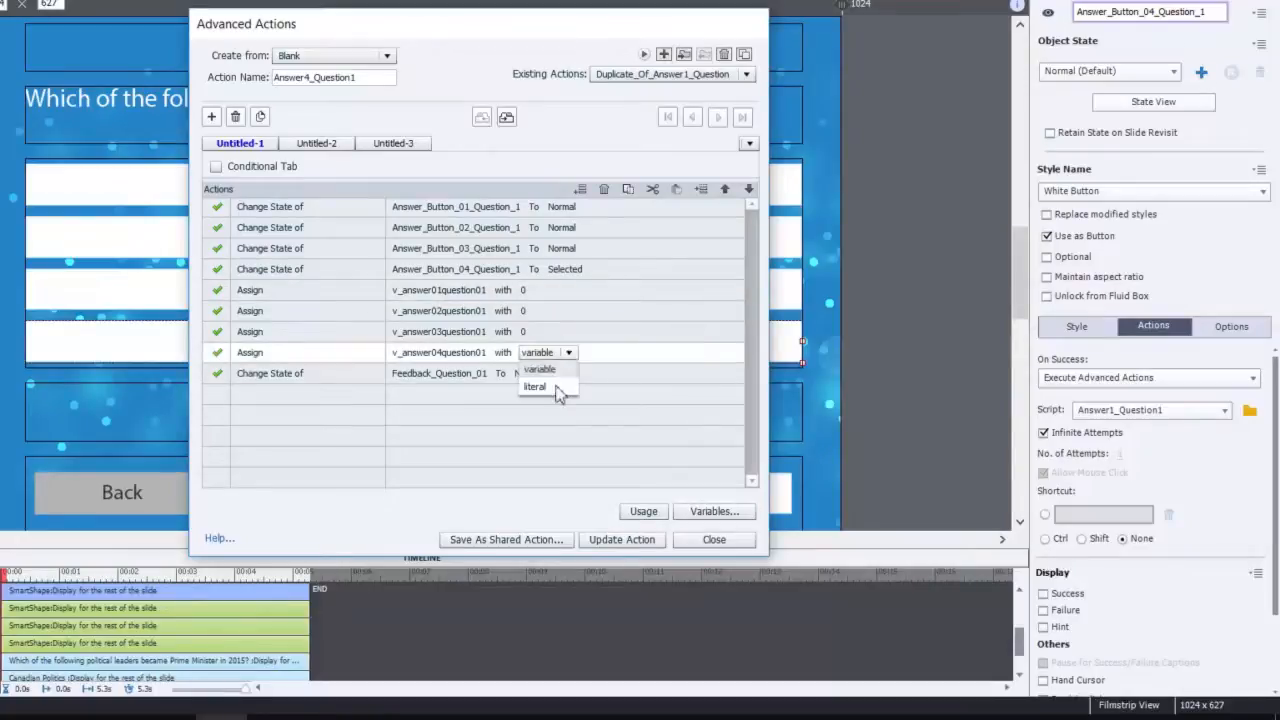
{"action": "left_click", "coordinate": [558, 387]}
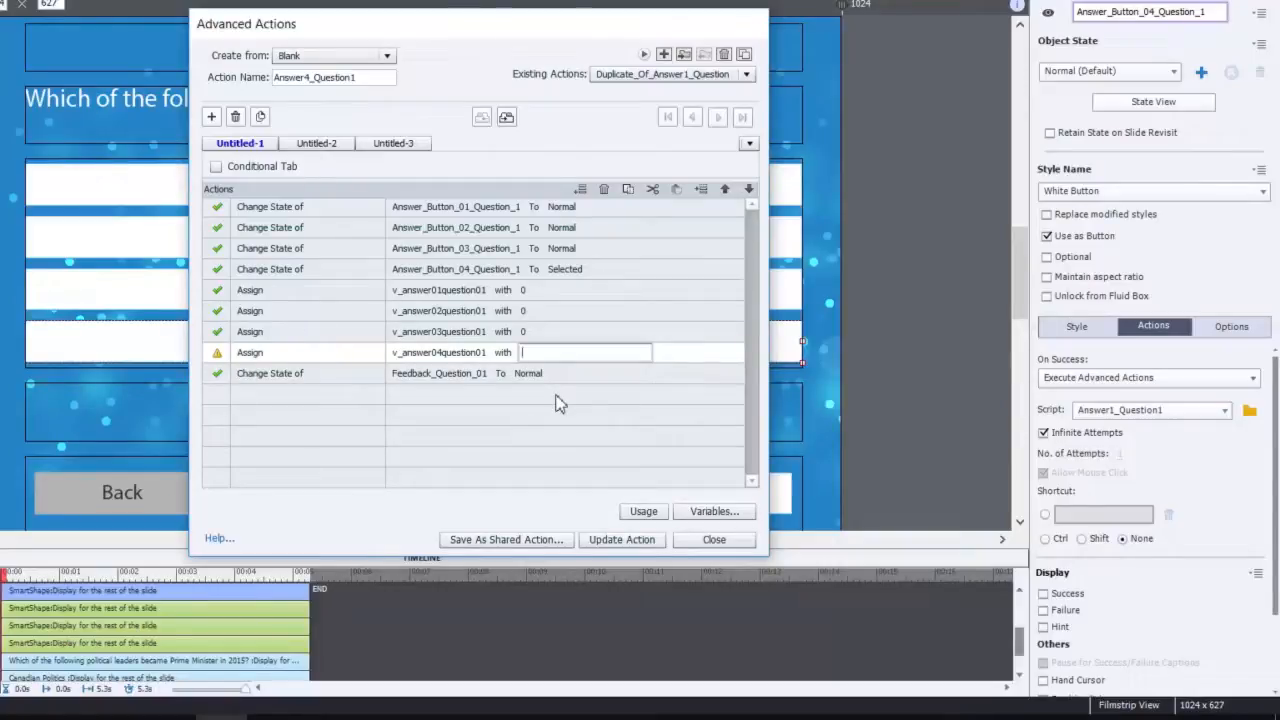
{"action": "type", "text": "1"}
{"action": "key", "text": "Return"}
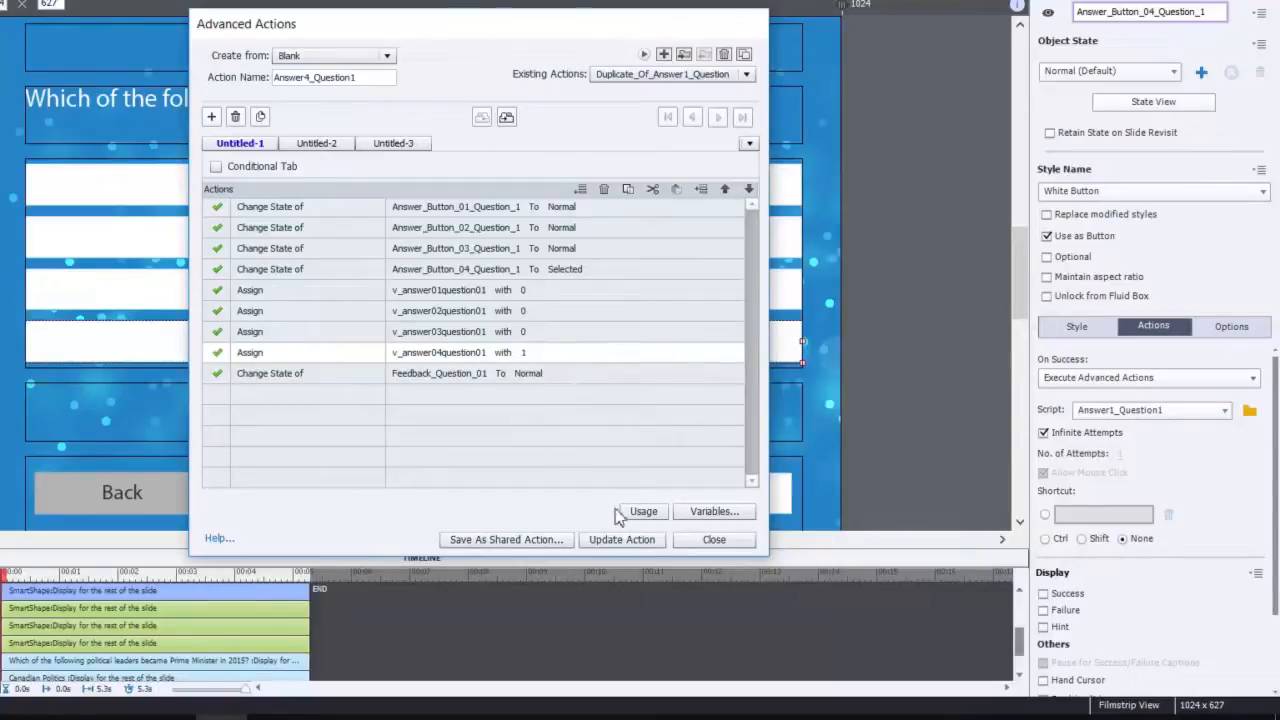
- Update the Answer4_Question1 action, close the Advanced Actions dialog and assign Answer4_Question1 as the fourth answer button's script
{"action": "left_click", "coordinate": [622, 540]}
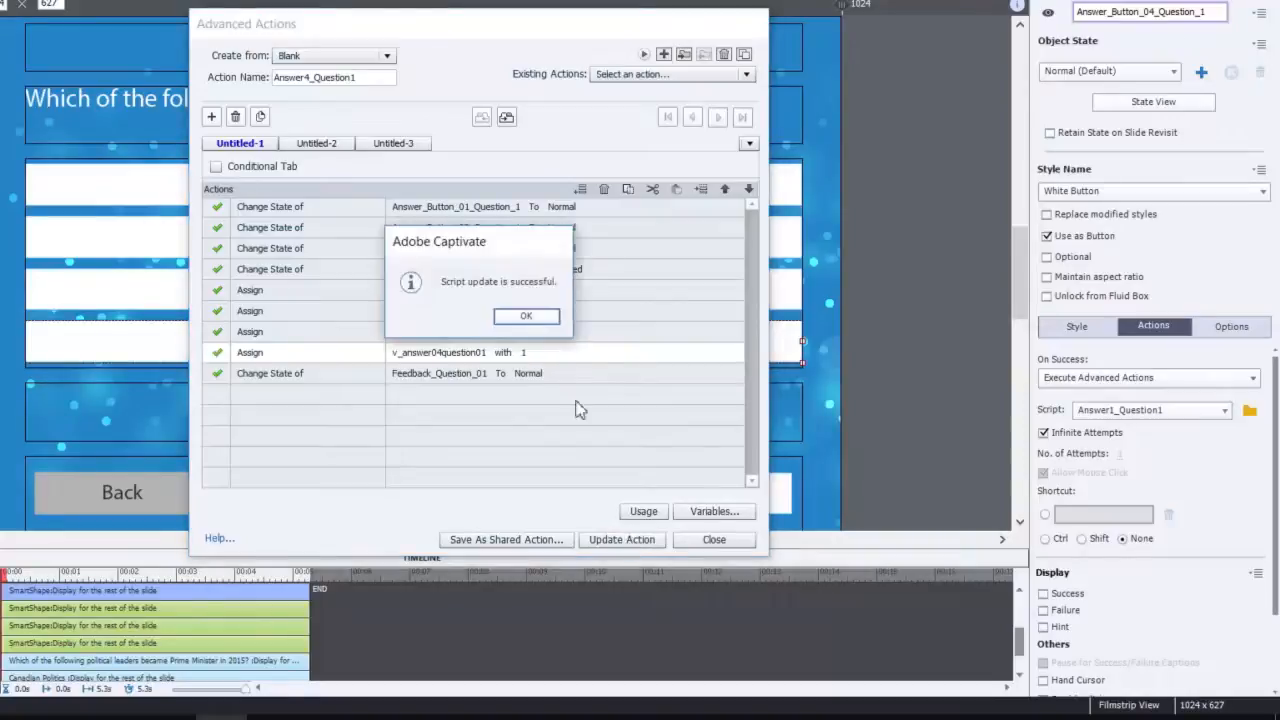
{"action": "left_click", "coordinate": [546, 317]}
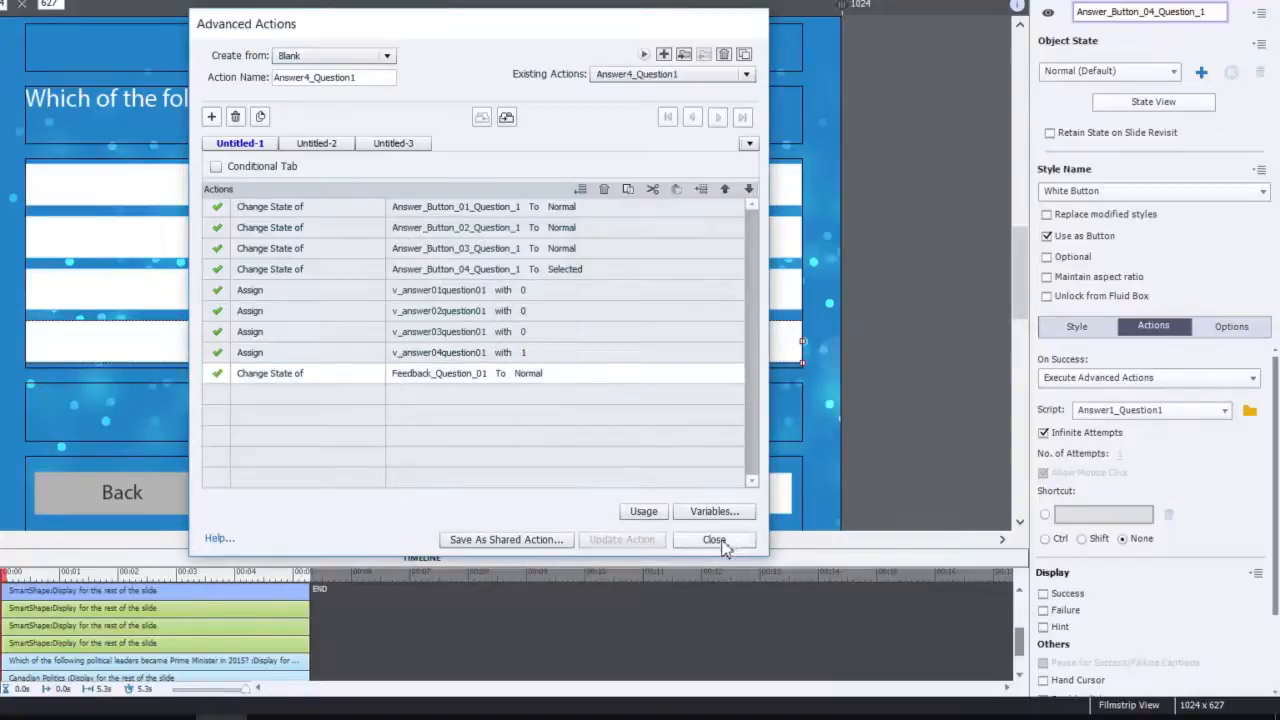
{"action": "left_click", "coordinate": [726, 539]}
{"action": "left_click", "coordinate": [1165, 411]}
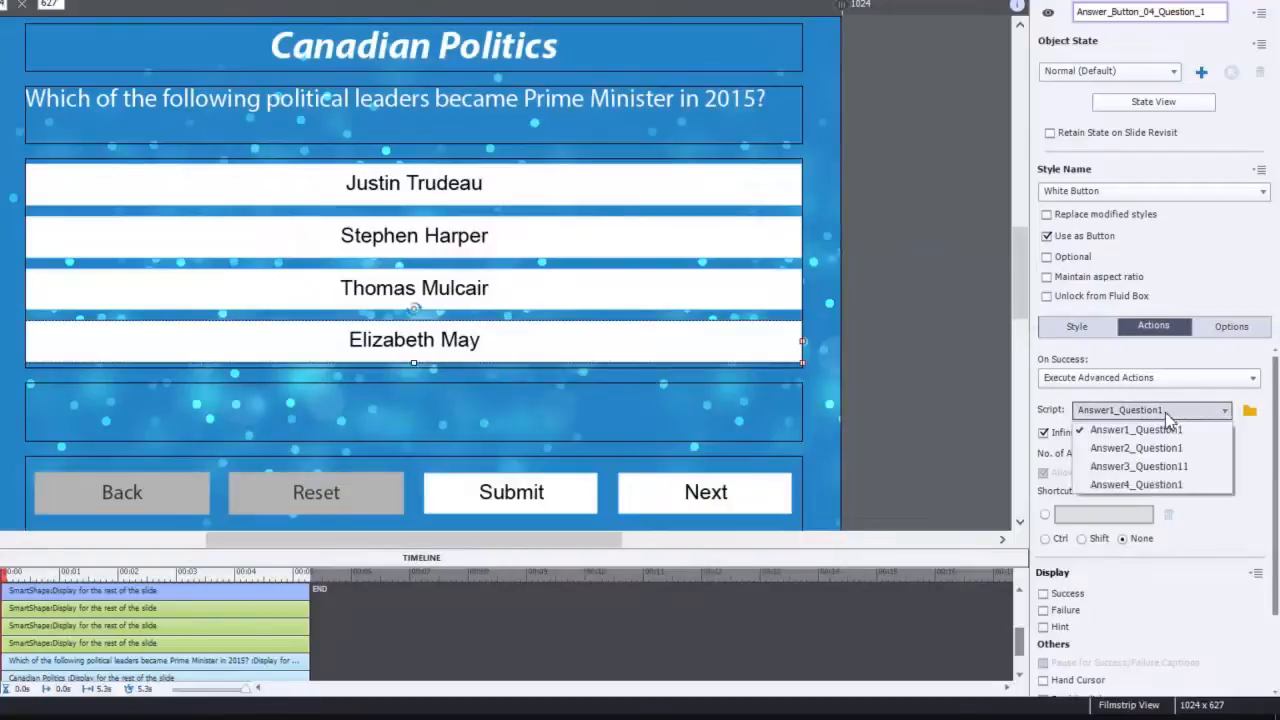
{"action": "left_click", "coordinate": [1191, 490]}
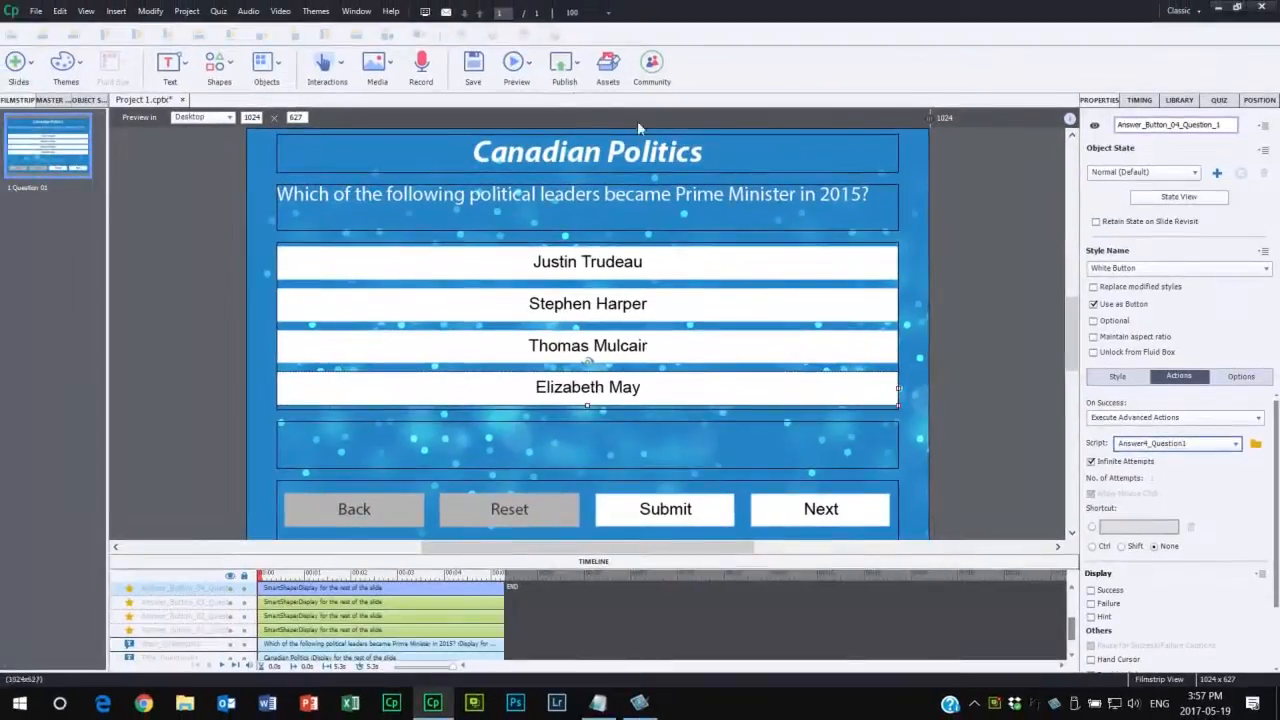
- Preview the whole project and test the selection behaviour of the four answer buttons
{"action": "left_click", "coordinate": [525, 66]}
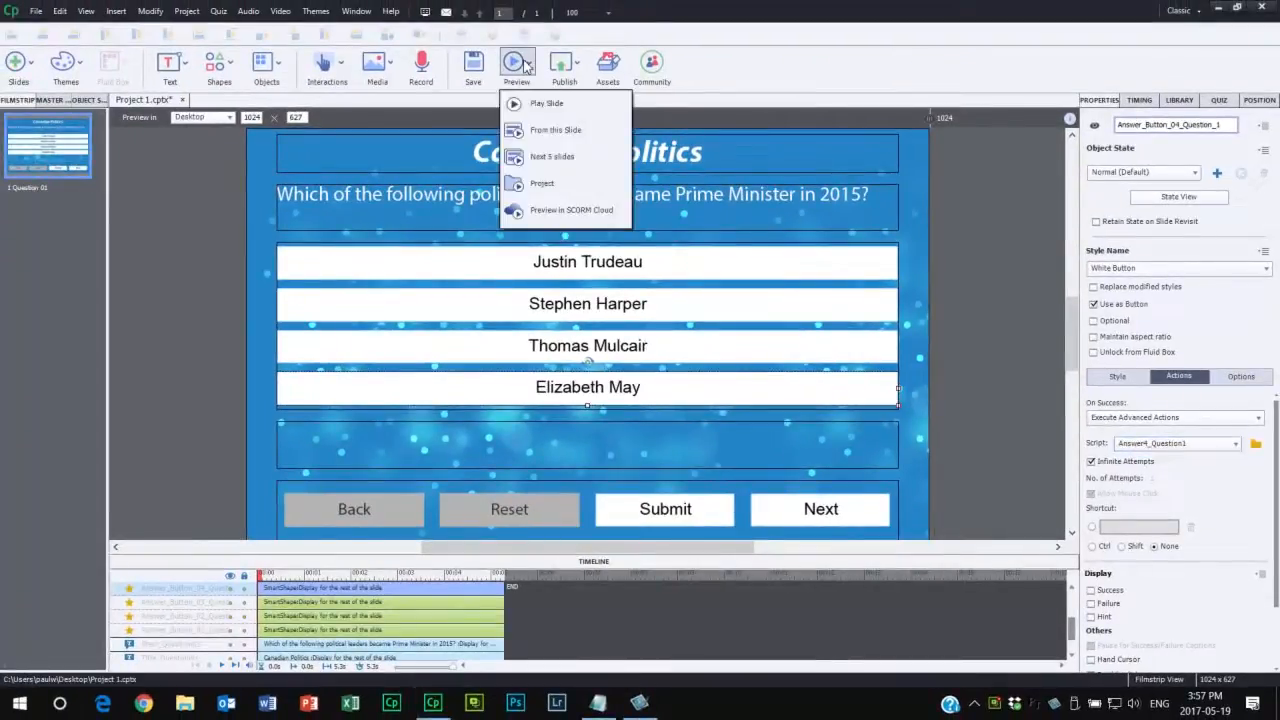
{"action": "left_click", "coordinate": [541, 183]}
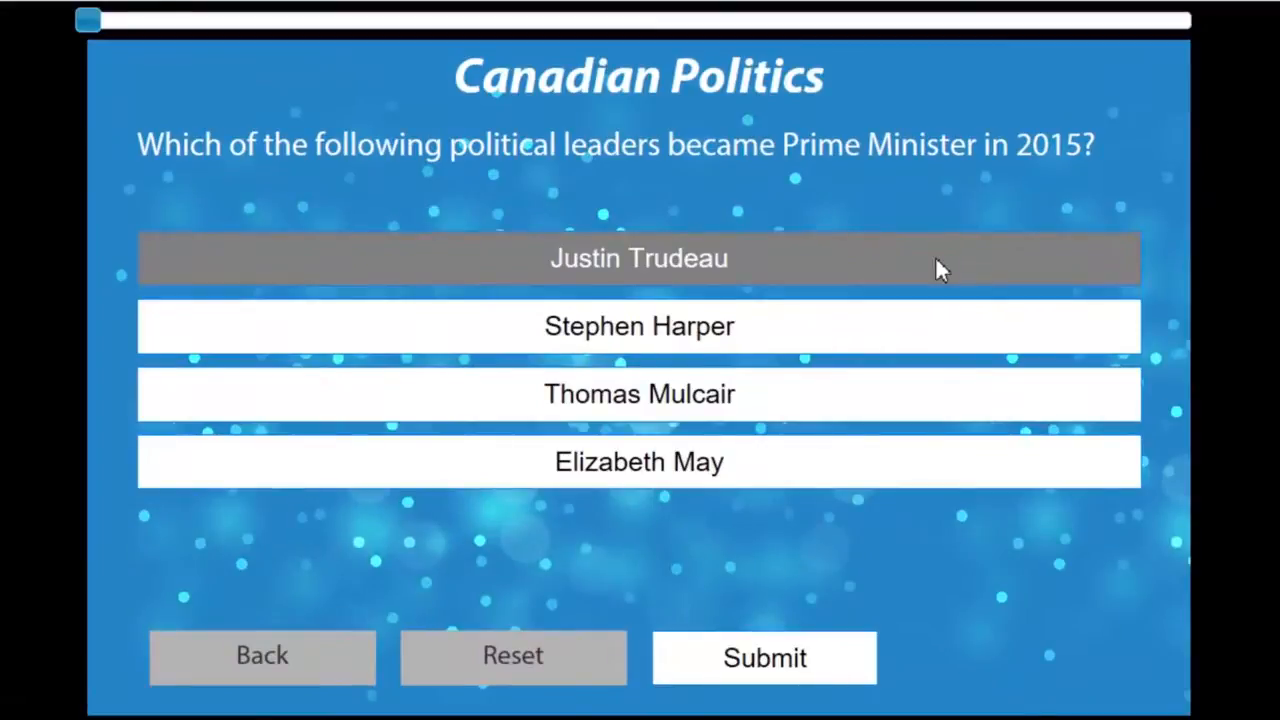
{"action": "left_click", "coordinate": [936, 260]}
{"action": "left_click", "coordinate": [942, 333]}
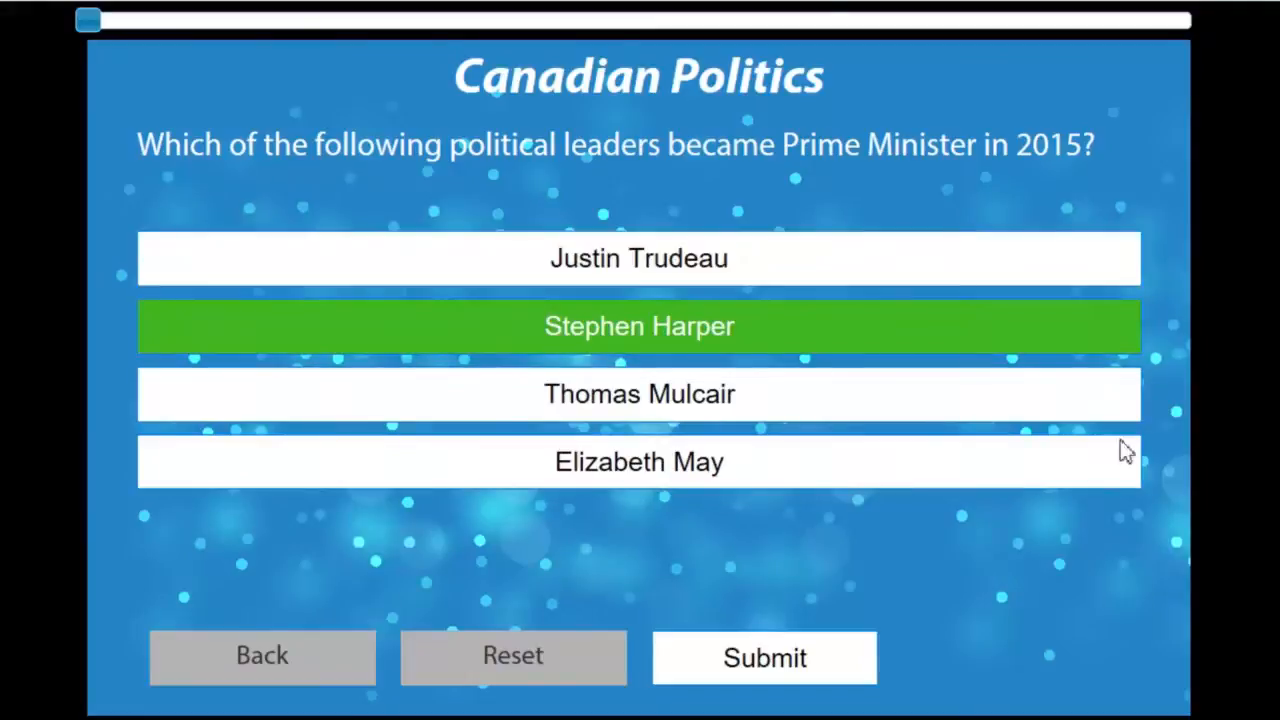
{"action": "left_click", "coordinate": [1070, 392]}
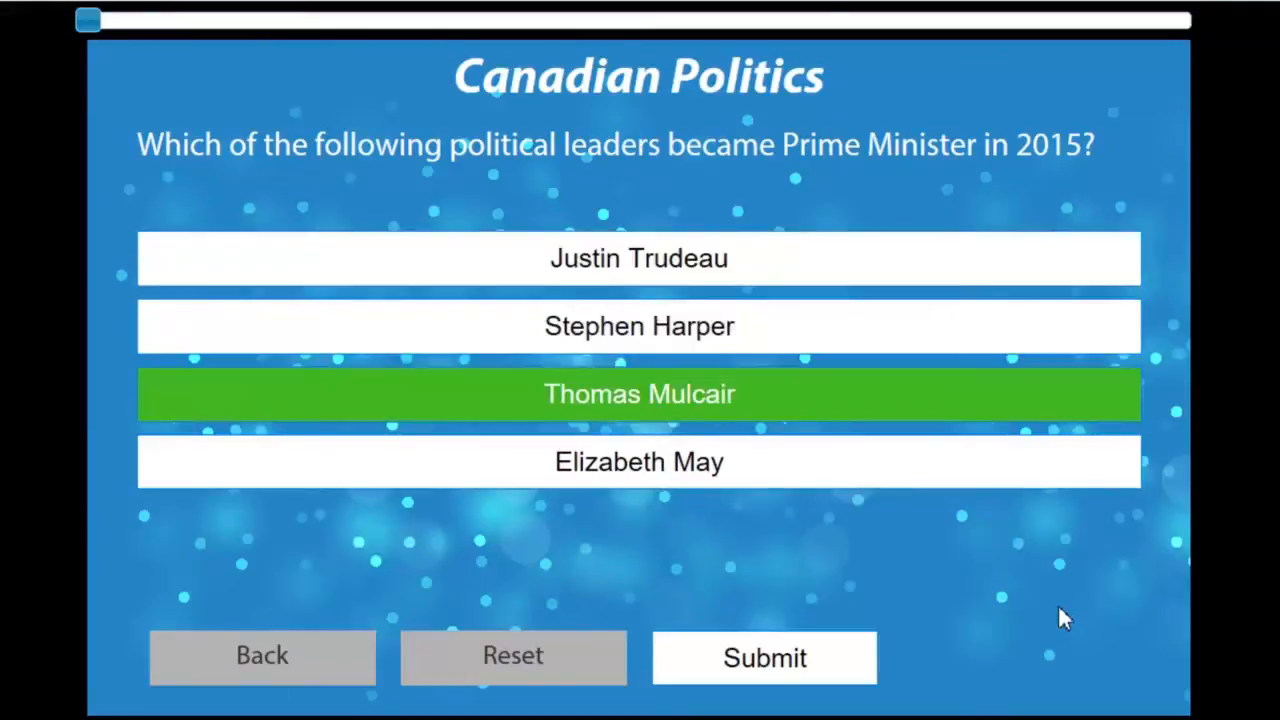
{"action": "left_click", "coordinate": [1016, 476]}
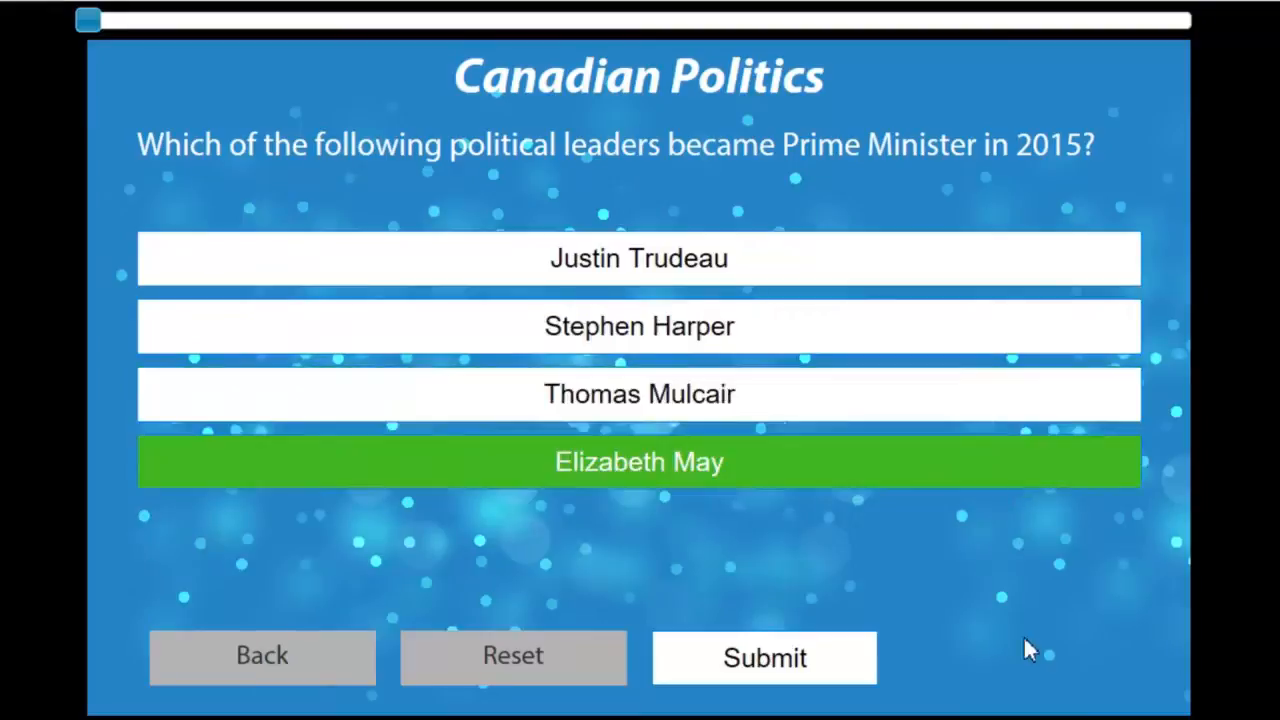
{"action": "left_click", "coordinate": [983, 346]}
{"action": "left_click", "coordinate": [958, 408]}
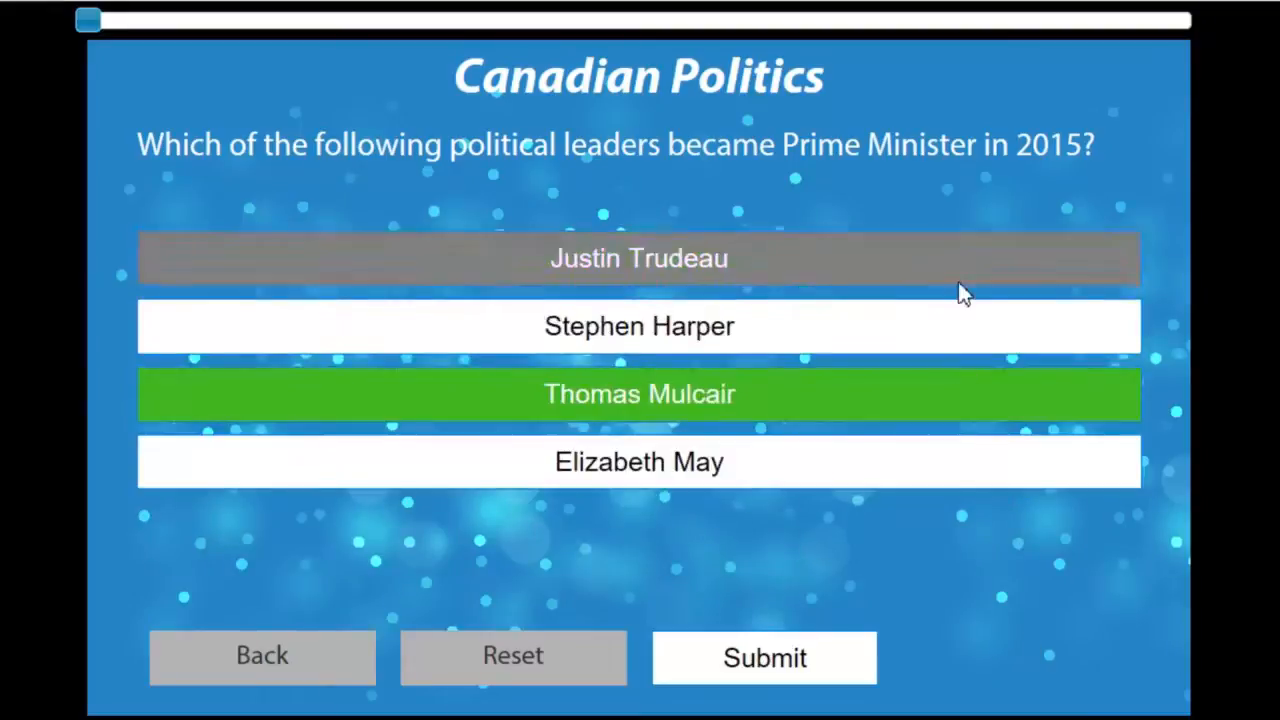
{"action": "left_click", "coordinate": [958, 283]}
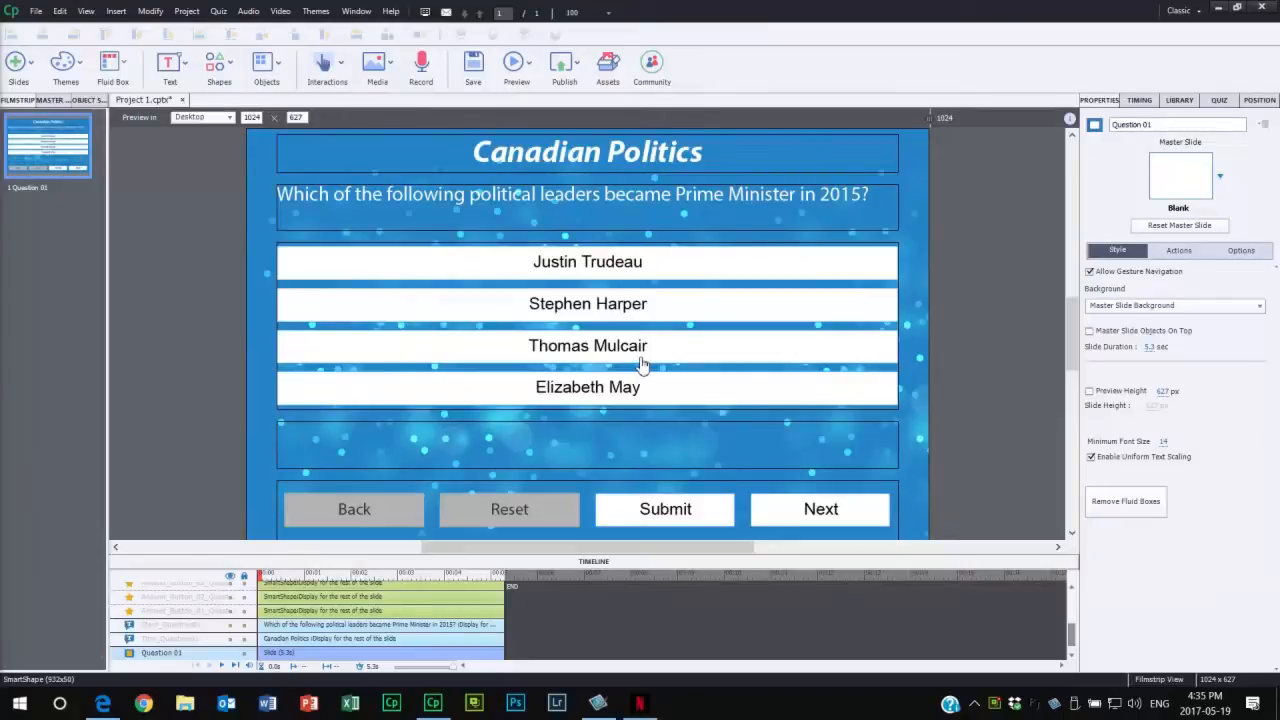
- Set the Submit button's success action to Execute Advanced Actions and open the Advanced Actions dialog for it
{"action": "left_click", "coordinate": [675, 509]}
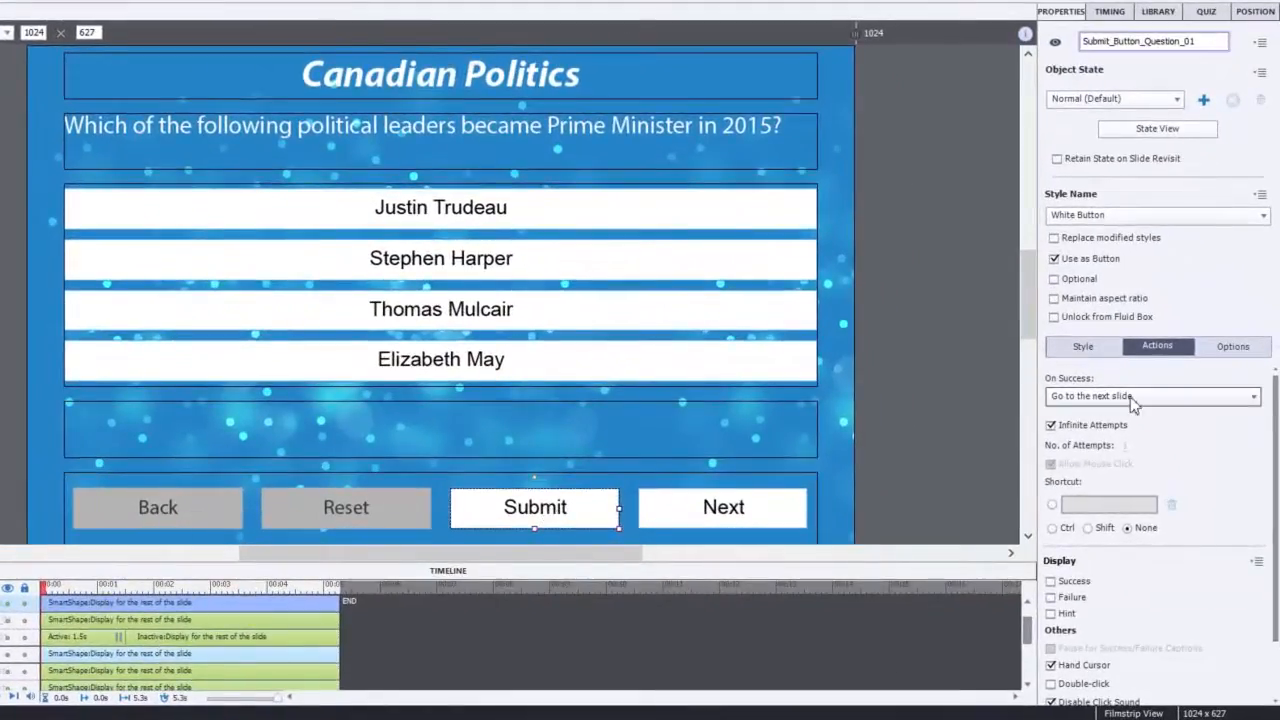
{"action": "left_click", "coordinate": [1133, 398]}
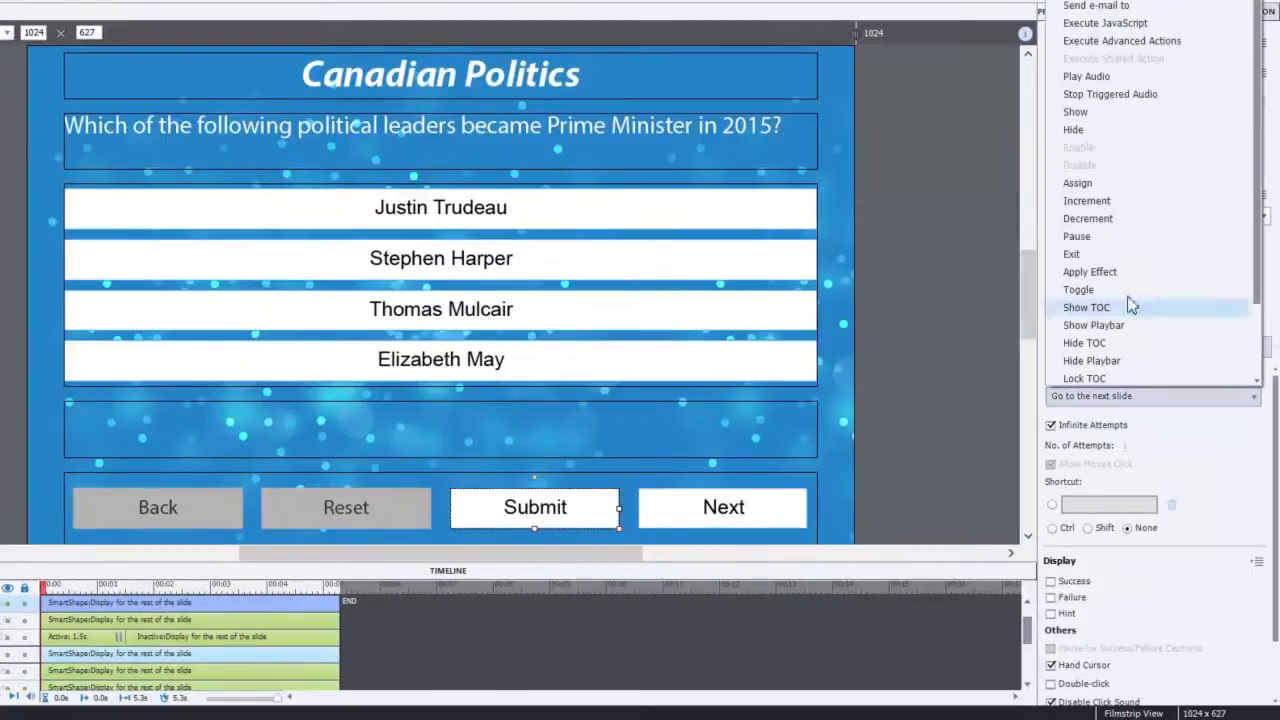
{"action": "left_click", "coordinate": [1142, 41]}
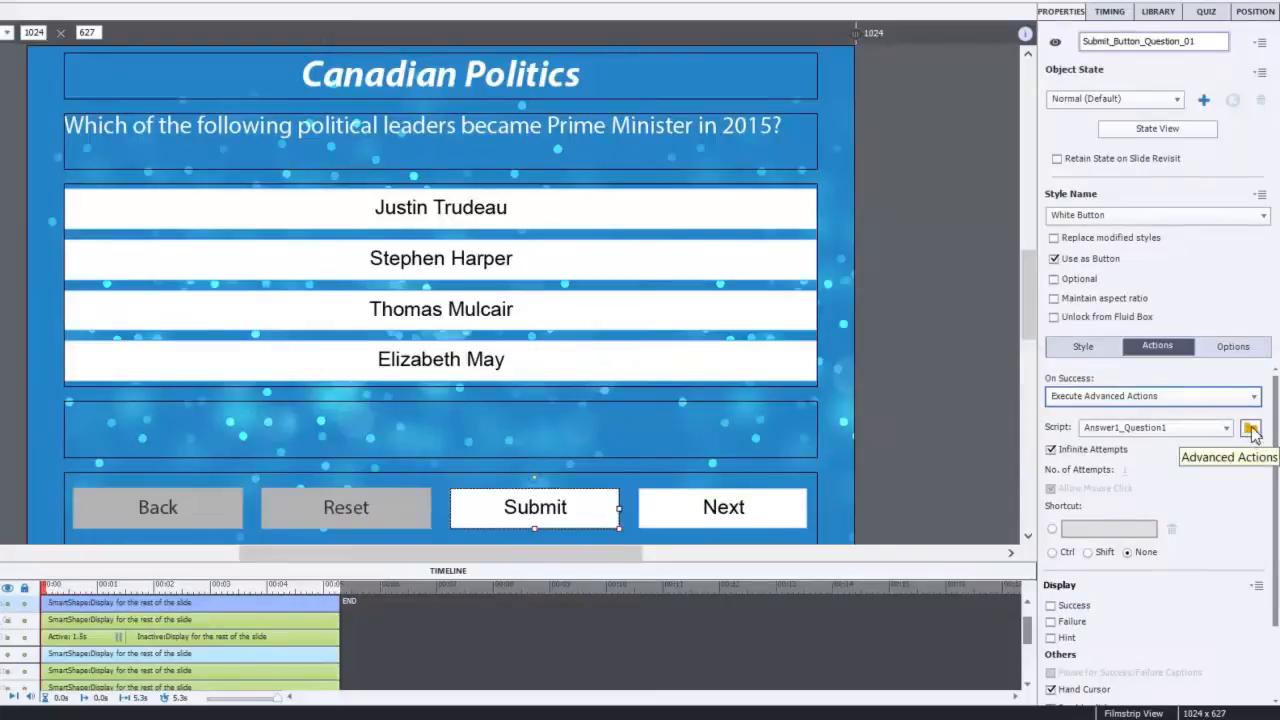
{"action": "left_click", "coordinate": [1251, 429]}
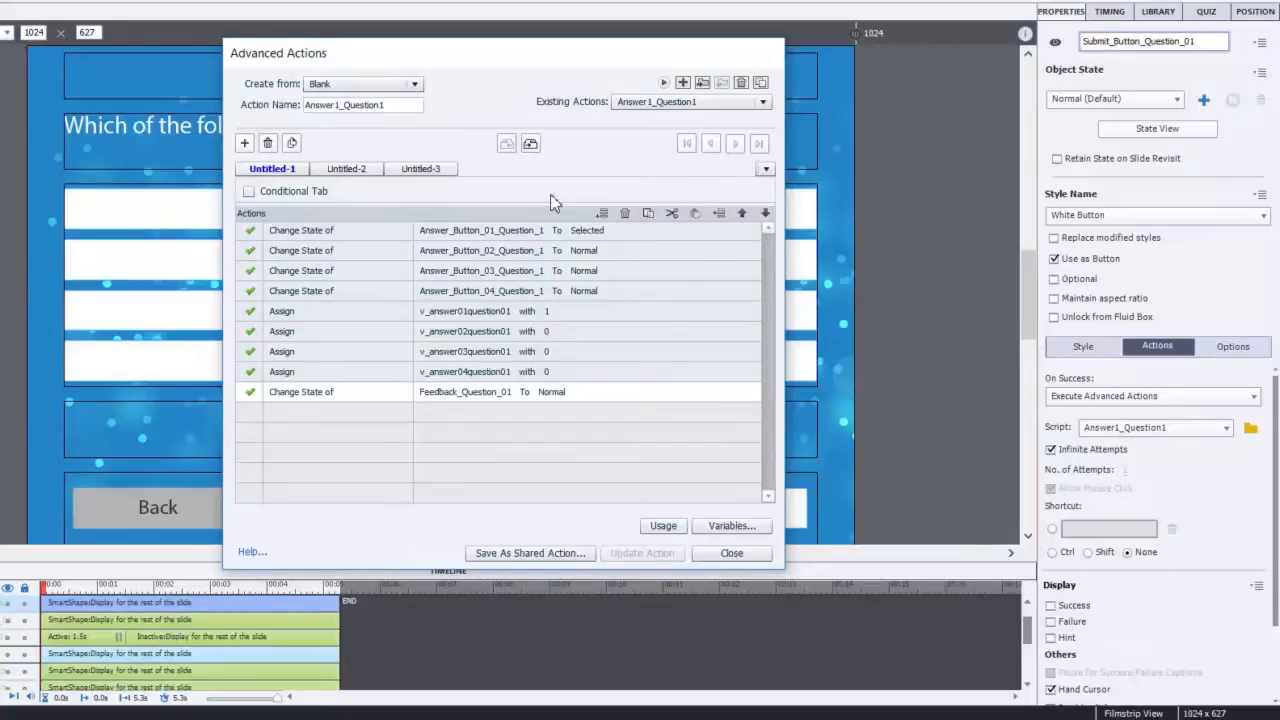
- Create a new blank advanced action named Submit_Question1 and make its first tab conditional
{"action": "left_click", "coordinate": [681, 83]}
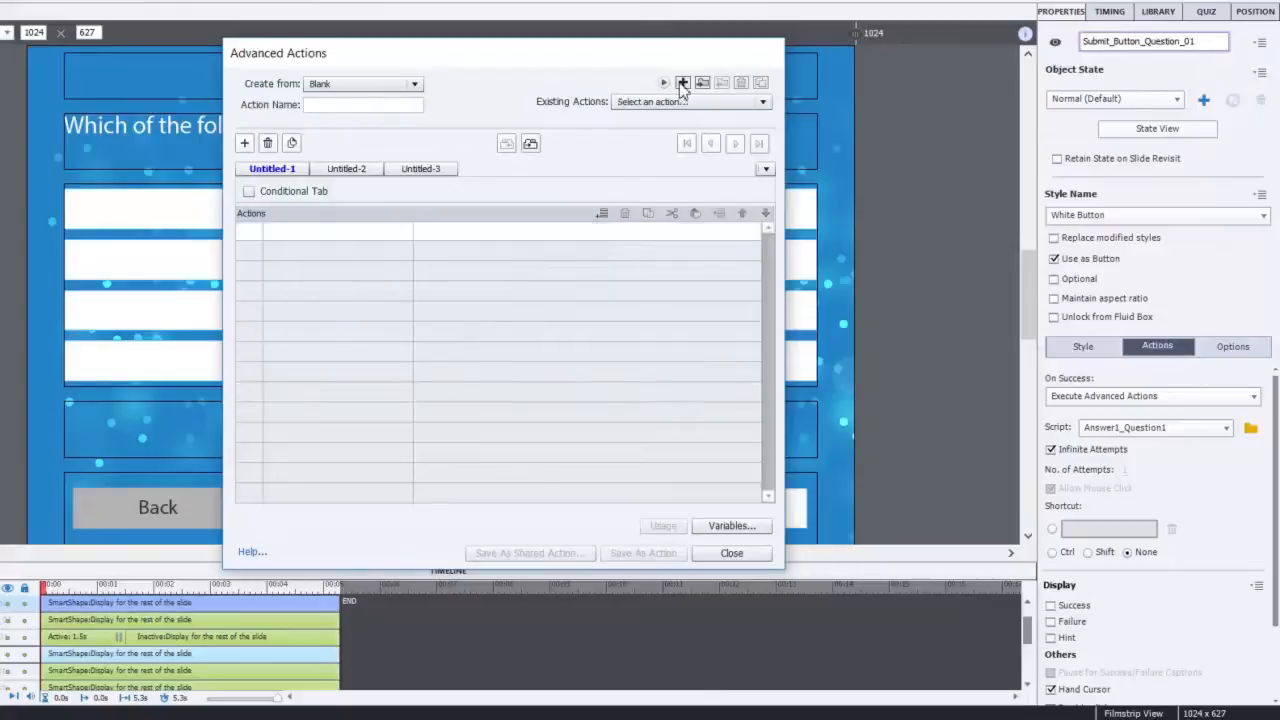
{"action": "left_click", "coordinate": [360, 106]}
{"action": "type", "text": "Sub"}
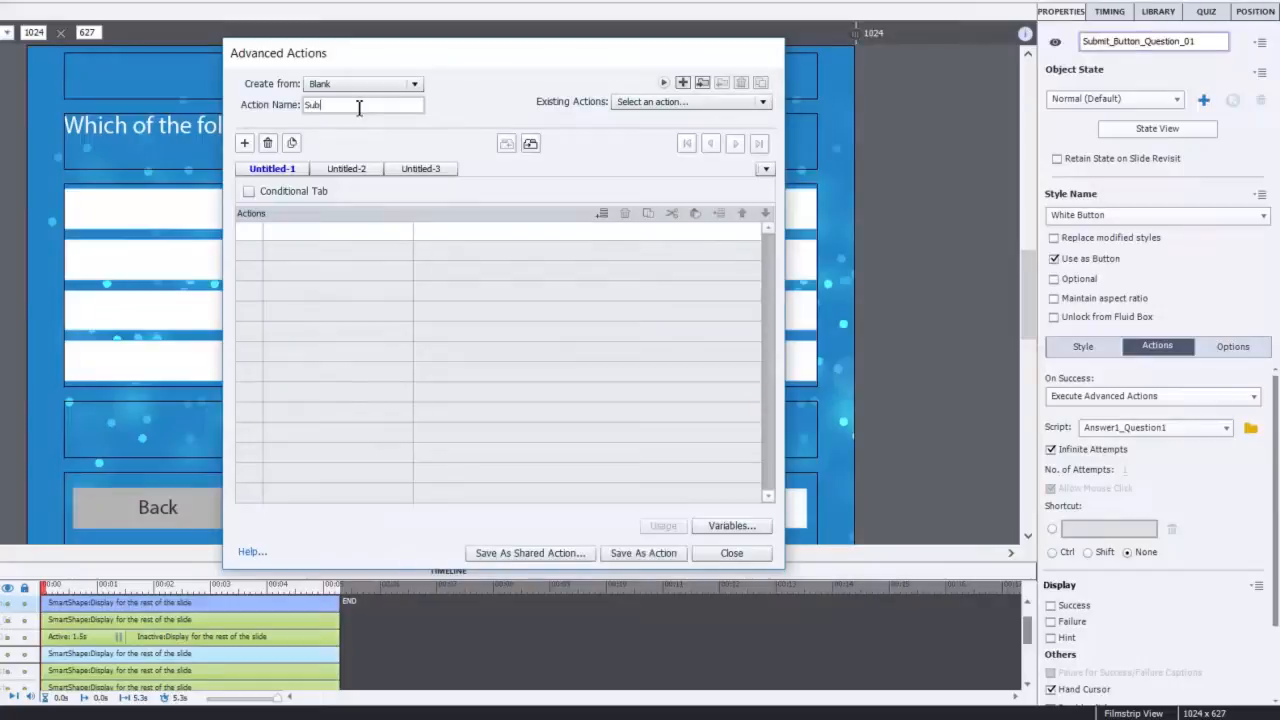
{"action": "type", "text": "mit_Question1"}
{"action": "left_click", "coordinate": [250, 193]}
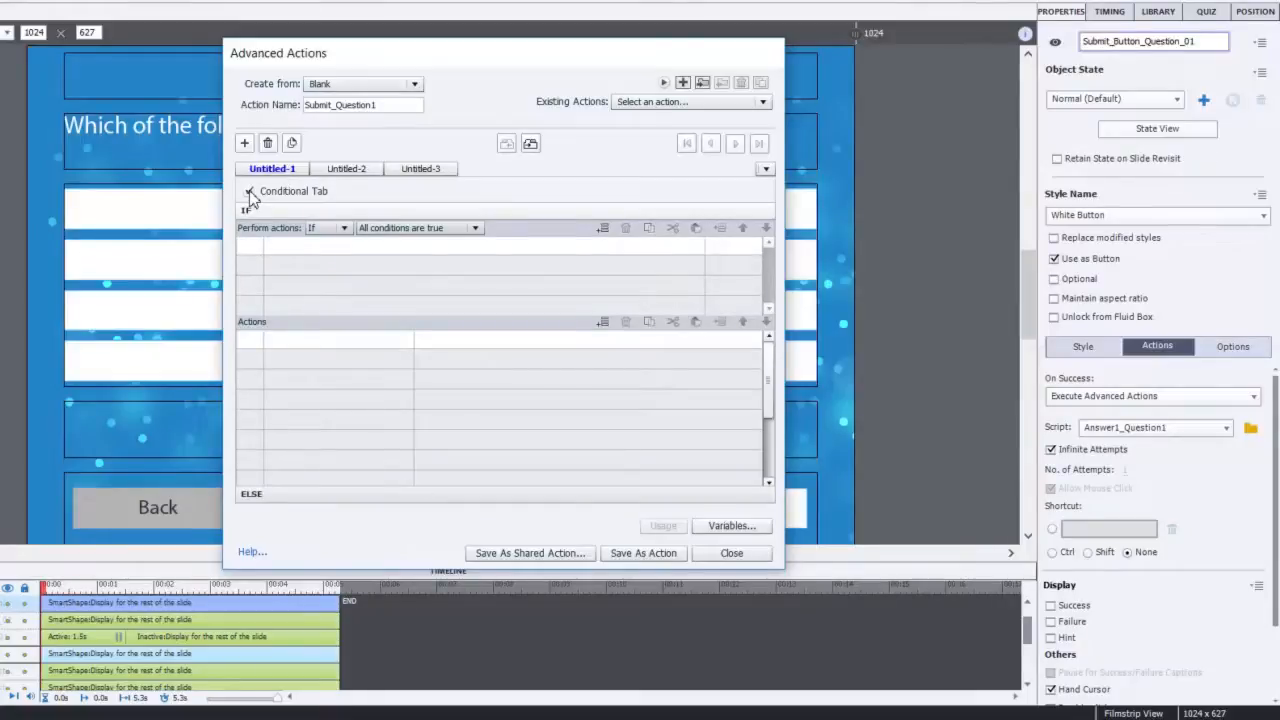
- Add an IF condition to Submit_Question1 requiring that v_answer01question01 is equal to the literal 1
{"action": "left_click", "coordinate": [314, 246]}
{"action": "left_click", "coordinate": [315, 245]}
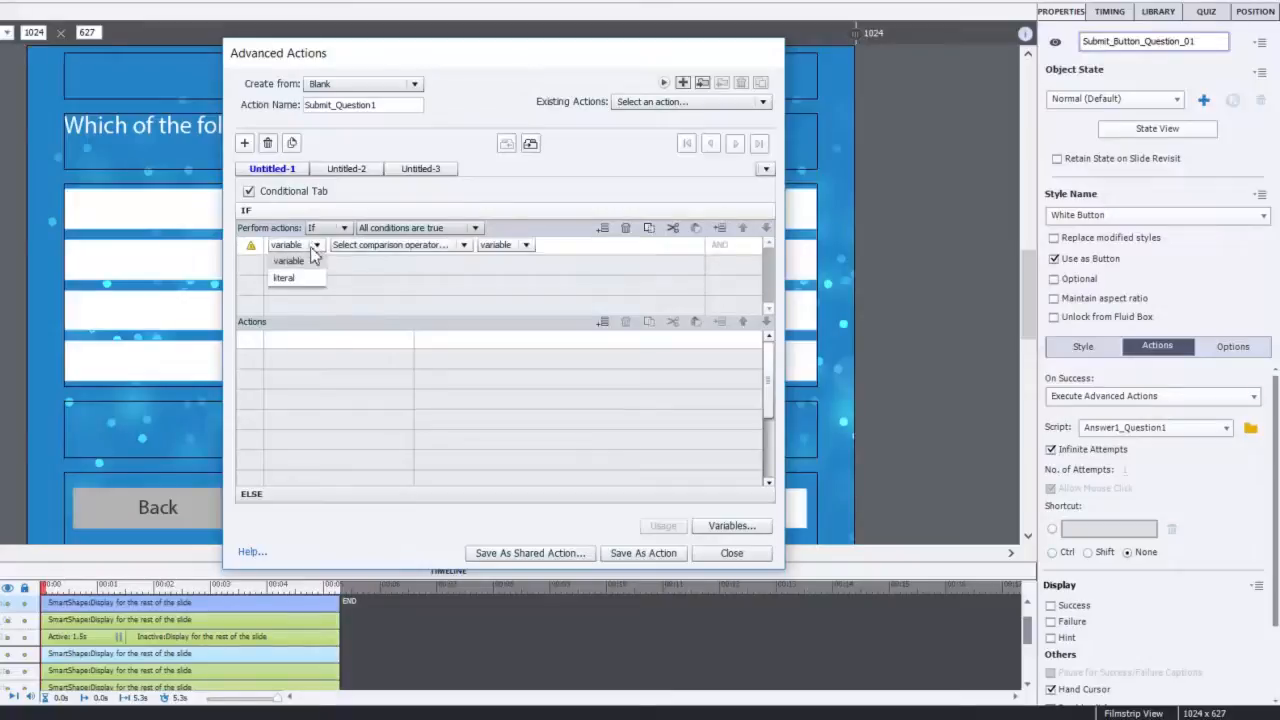
{"action": "left_click", "coordinate": [308, 261]}
{"action": "type", "text": "v_answer01question01"}
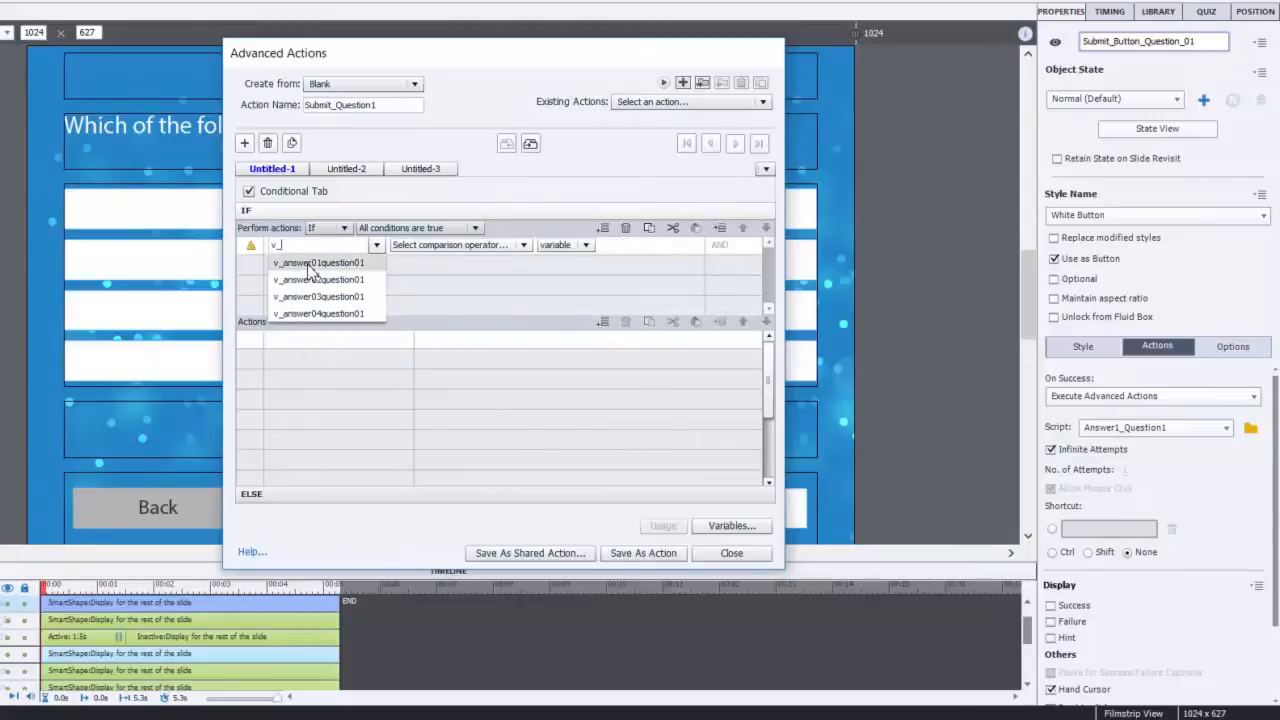
{"action": "left_click", "coordinate": [307, 263]}
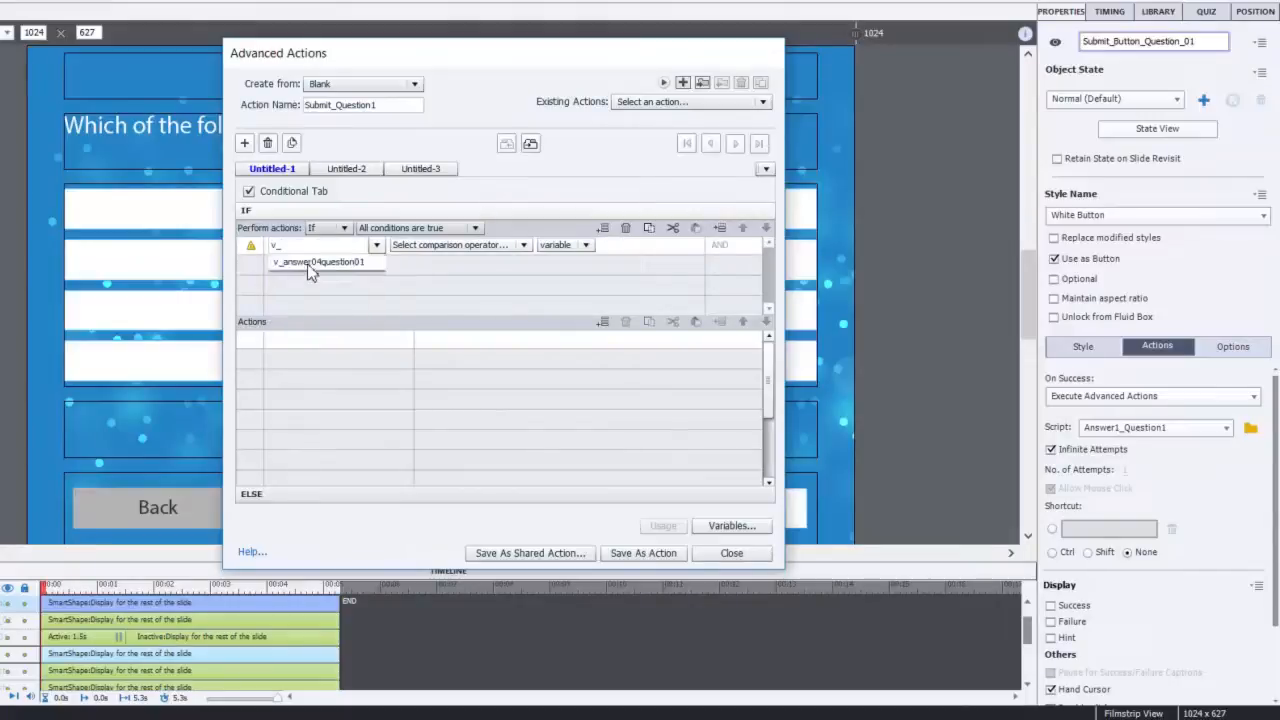
{"action": "left_click", "coordinate": [430, 245]}
{"action": "left_click", "coordinate": [425, 257]}
{"action": "left_click", "coordinate": [462, 246]}
{"action": "left_click", "coordinate": [456, 279]}
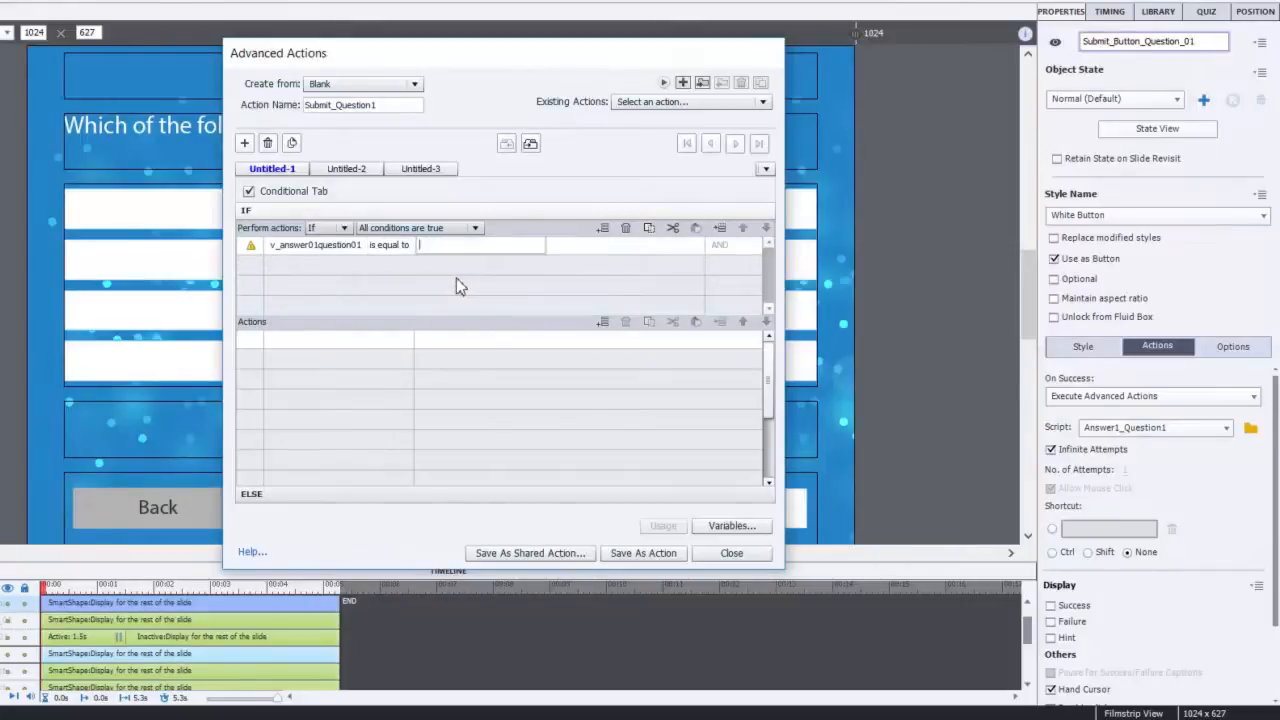
{"action": "type", "text": "01"}
{"action": "key", "text": "BackSpace"}
{"action": "key", "text": "BackSpace"}
{"action": "type", "text": "1"}
{"action": "key", "text": "Return"}
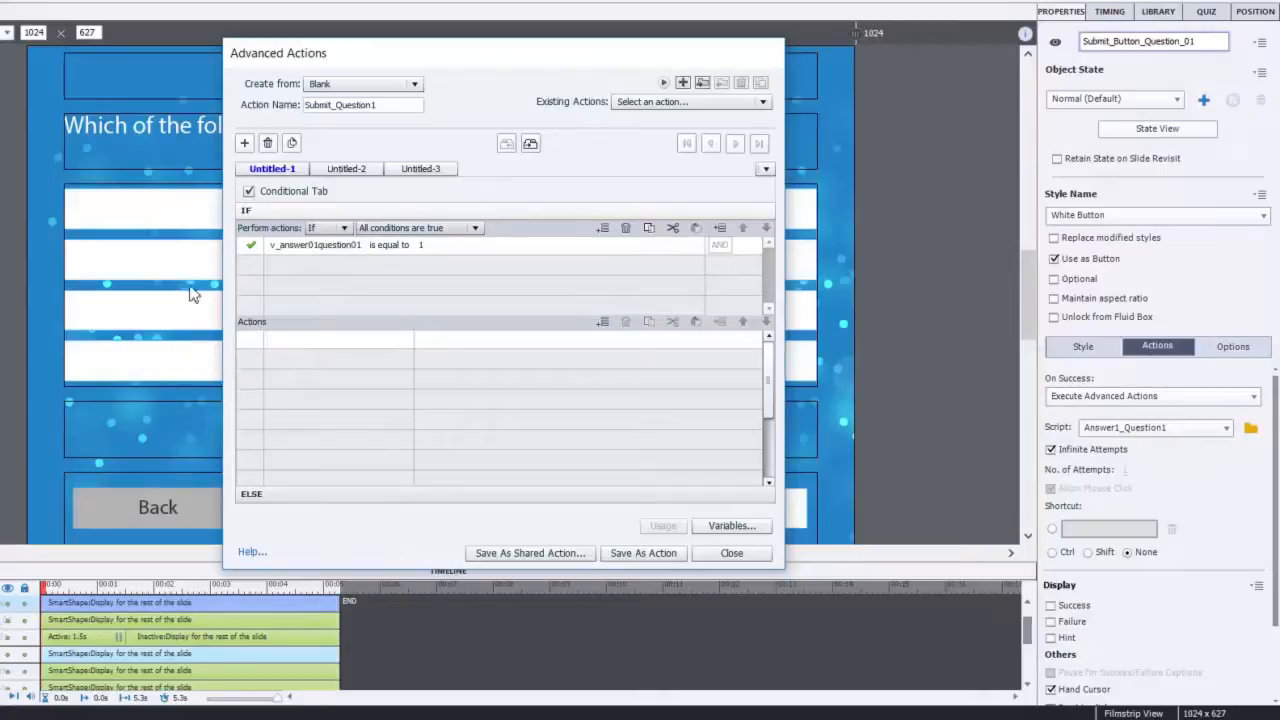
- Add a Disable action for Answer_Button_01_Question_1 under the IF condition of Submit_Question1
{"action": "left_click", "coordinate": [297, 345]}
{"action": "key", "text": "d"}
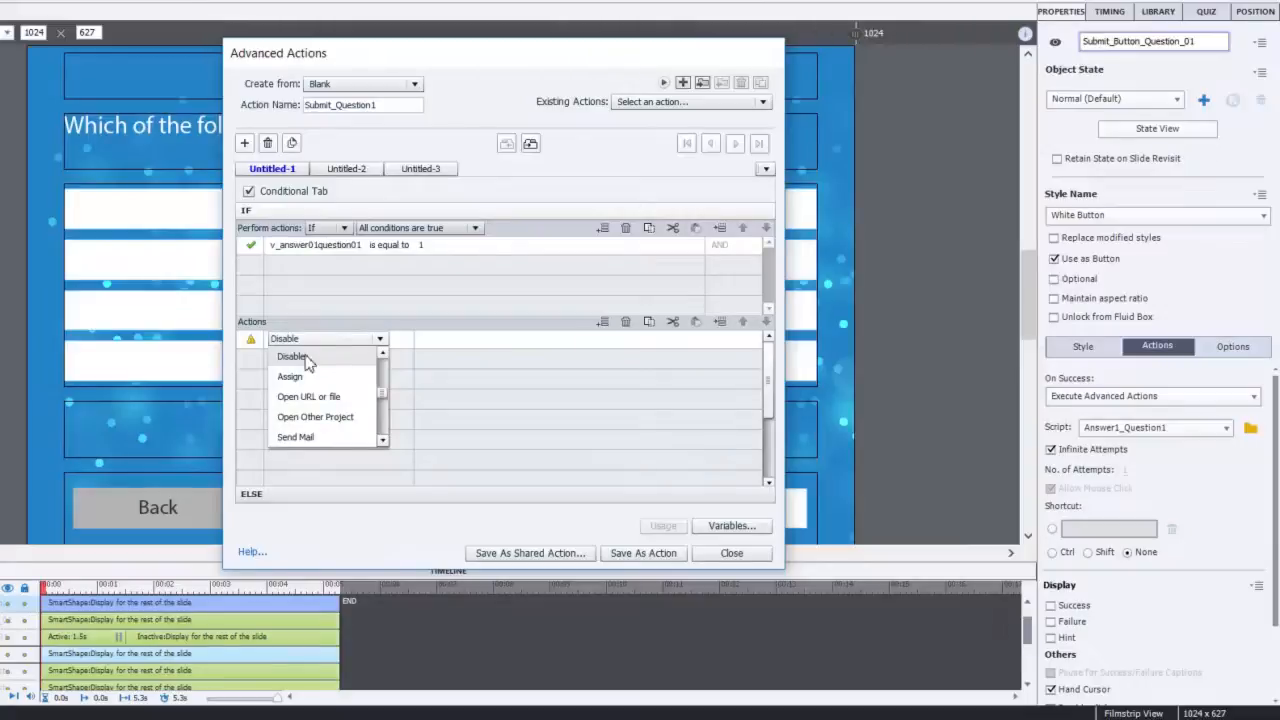
{"action": "left_click", "coordinate": [308, 360]}
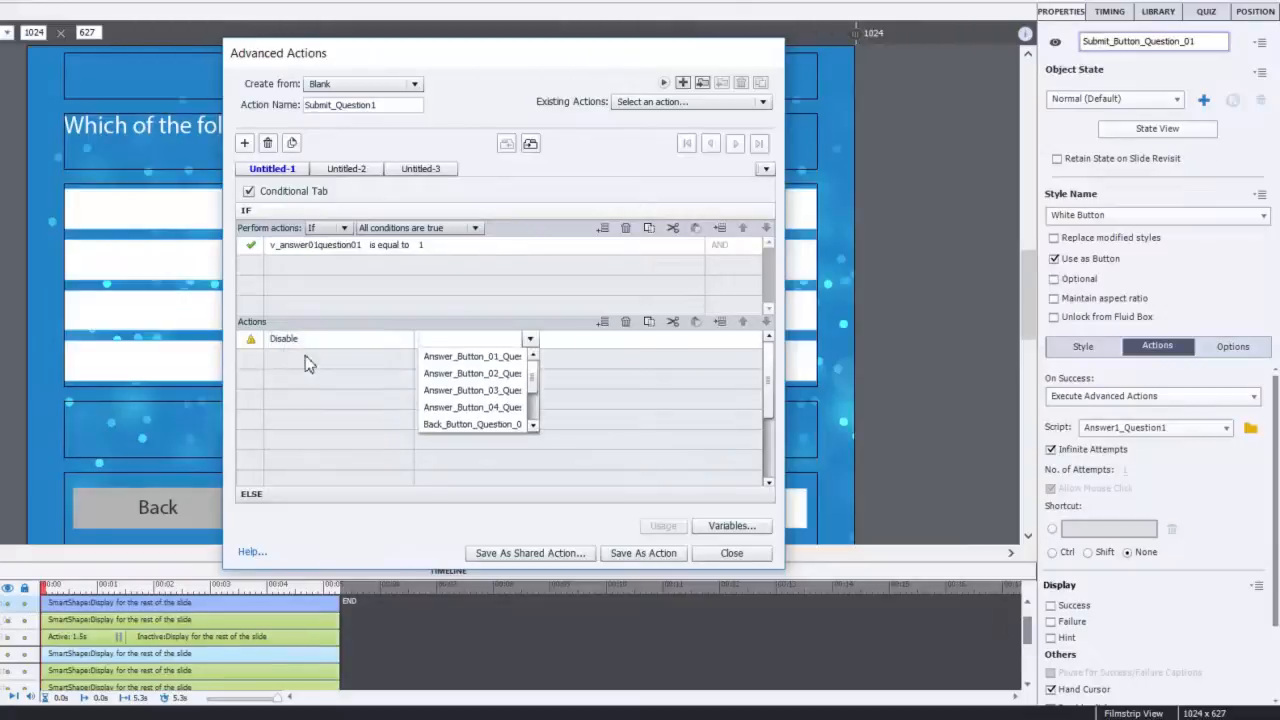
{"action": "left_click", "coordinate": [435, 357]}
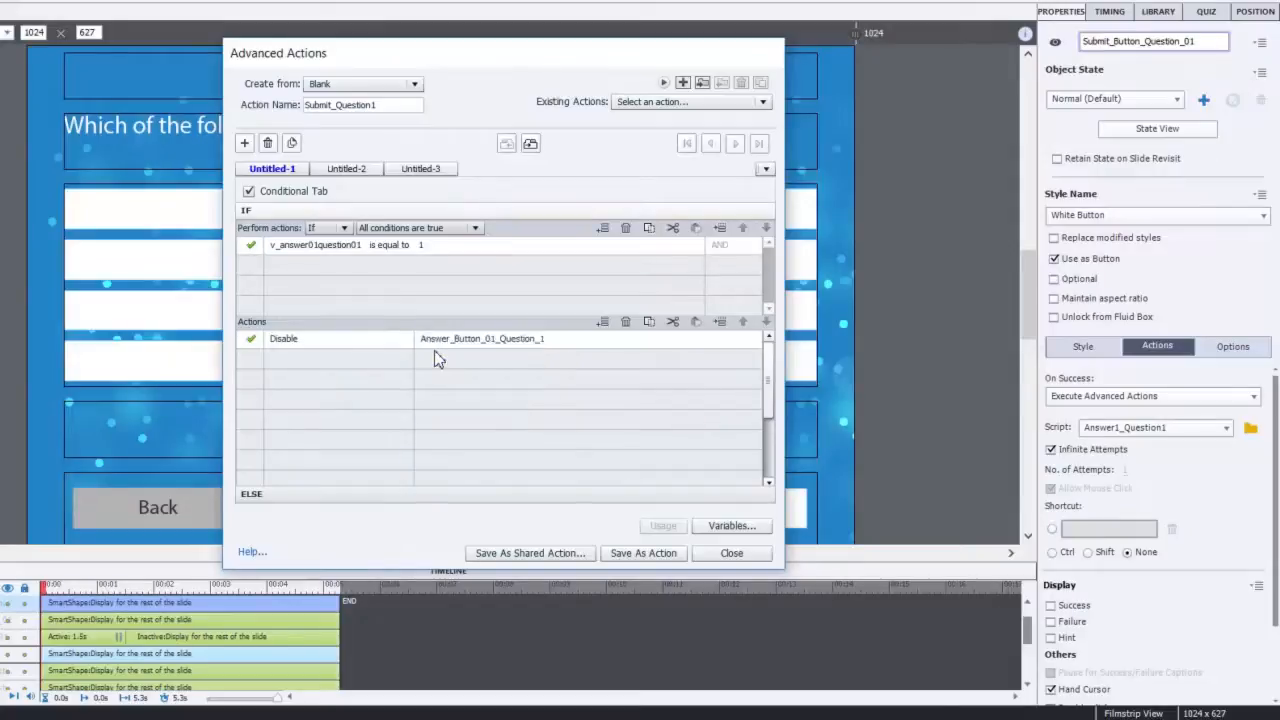
- Add a Disable action for Answer_Button_02_Question_1 under the IF condition of Submit_Question1
{"action": "left_click", "coordinate": [286, 363]}
{"action": "left_click", "coordinate": [286, 358]}
{"action": "scroll", "coordinate": [288, 364], "scroll_direction": "down", "scroll_amount": 5}
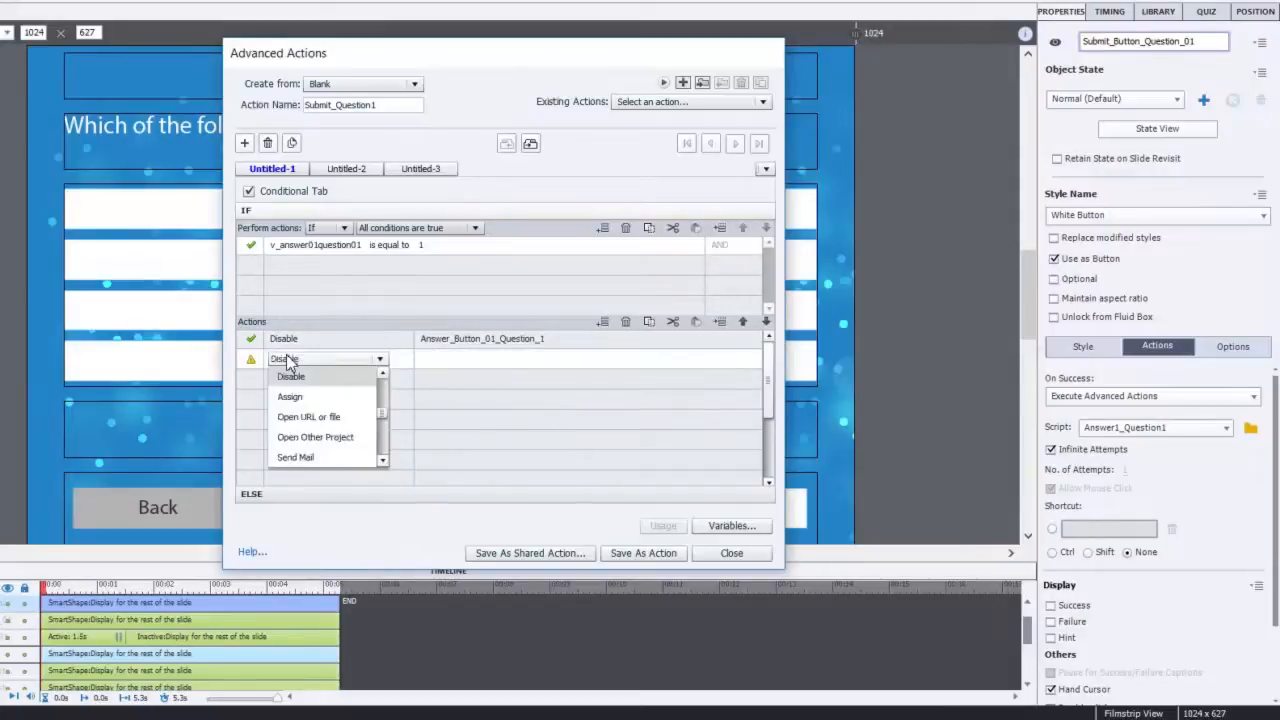
{"action": "left_click", "coordinate": [290, 376]}
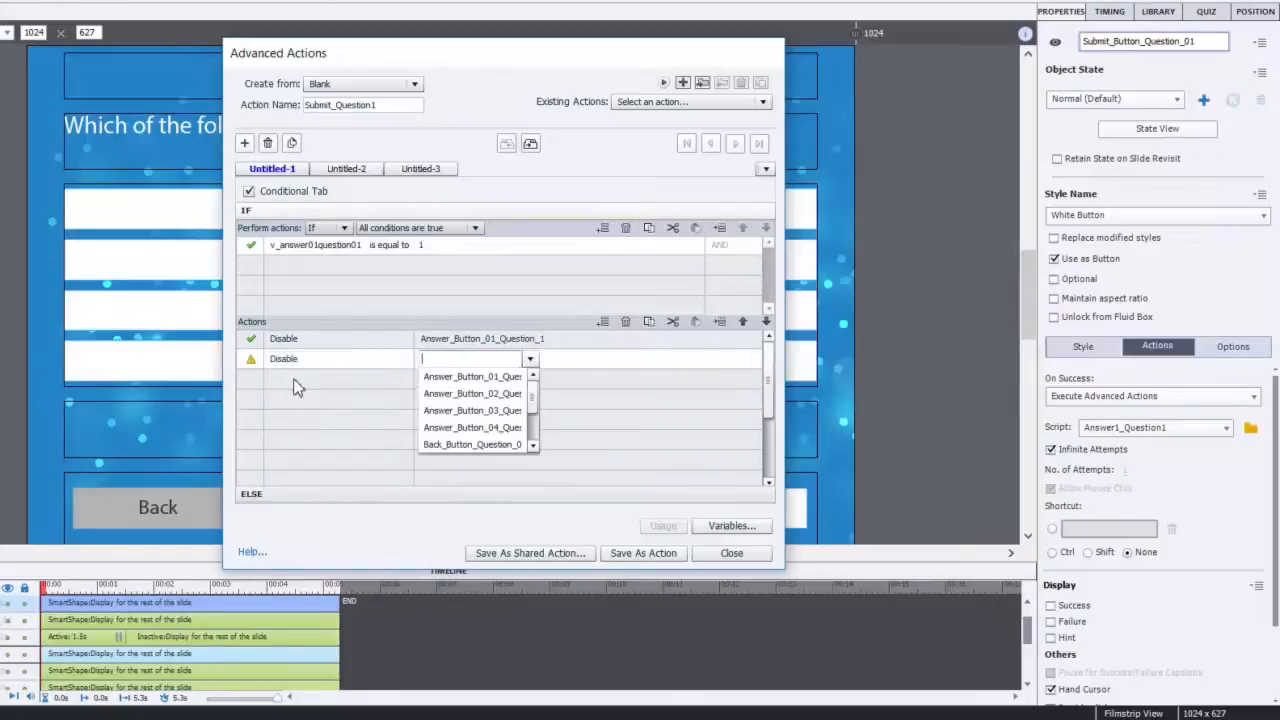
{"action": "left_click", "coordinate": [458, 398]}
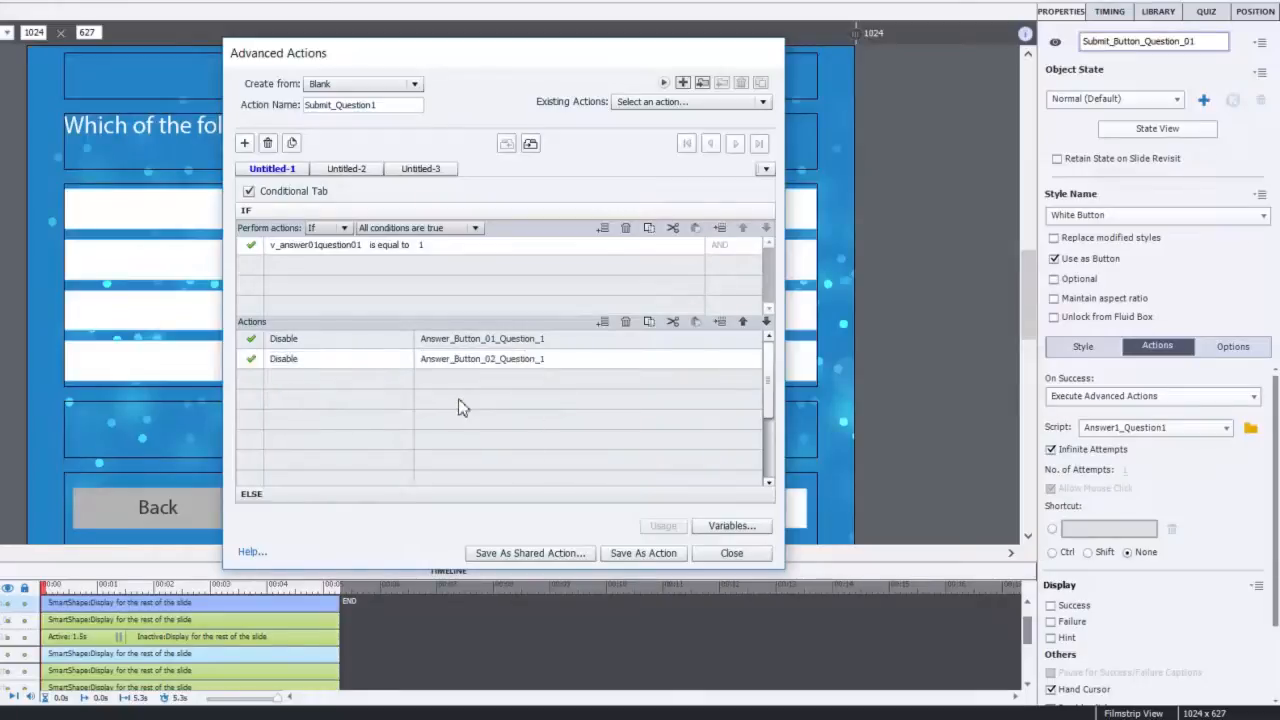
- Add a Disable action for Answer_Button_03_Question_1 under the same IF condition
{"action": "left_click", "coordinate": [283, 380]}
{"action": "scroll", "coordinate": [288, 400], "scroll_direction": "down", "scroll_amount": 5}
{"action": "left_click", "coordinate": [290, 398]}
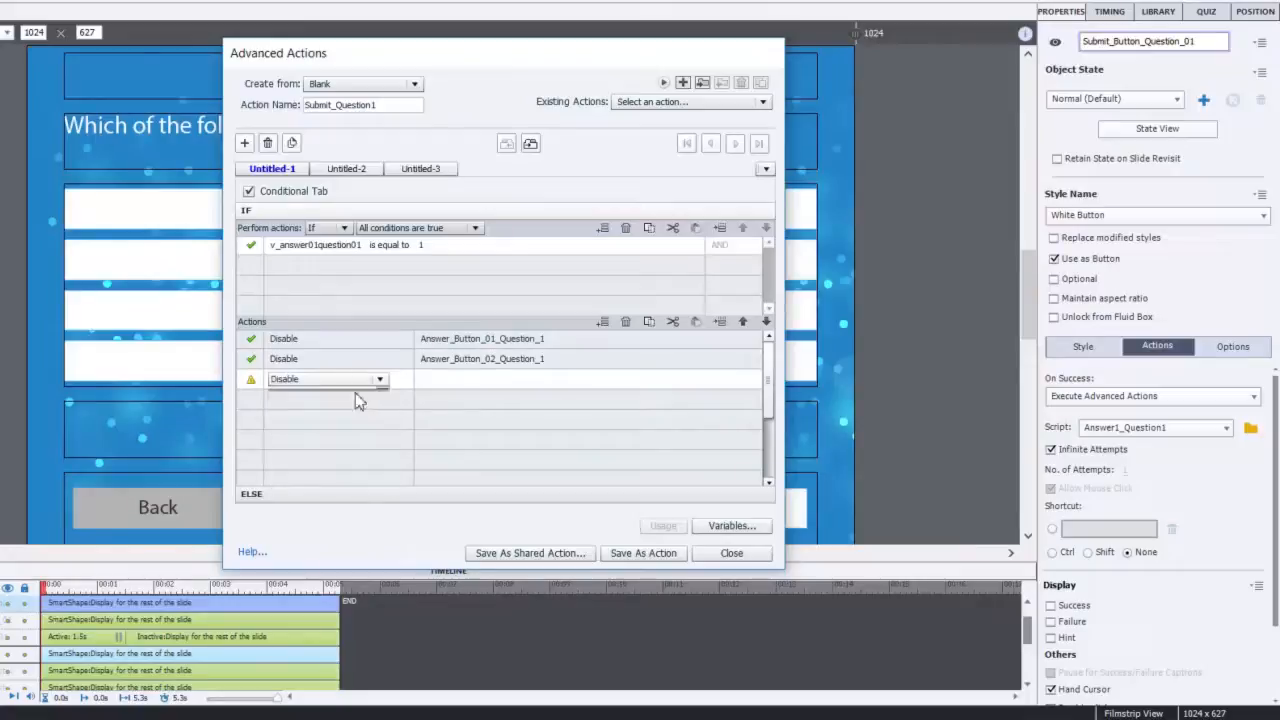
{"action": "scroll", "coordinate": [415, 447], "scroll_direction": "down", "scroll_amount": 3}
{"action": "scroll", "coordinate": [415, 447], "scroll_direction": "up", "scroll_amount": 1}
{"action": "left_click", "coordinate": [470, 396]}
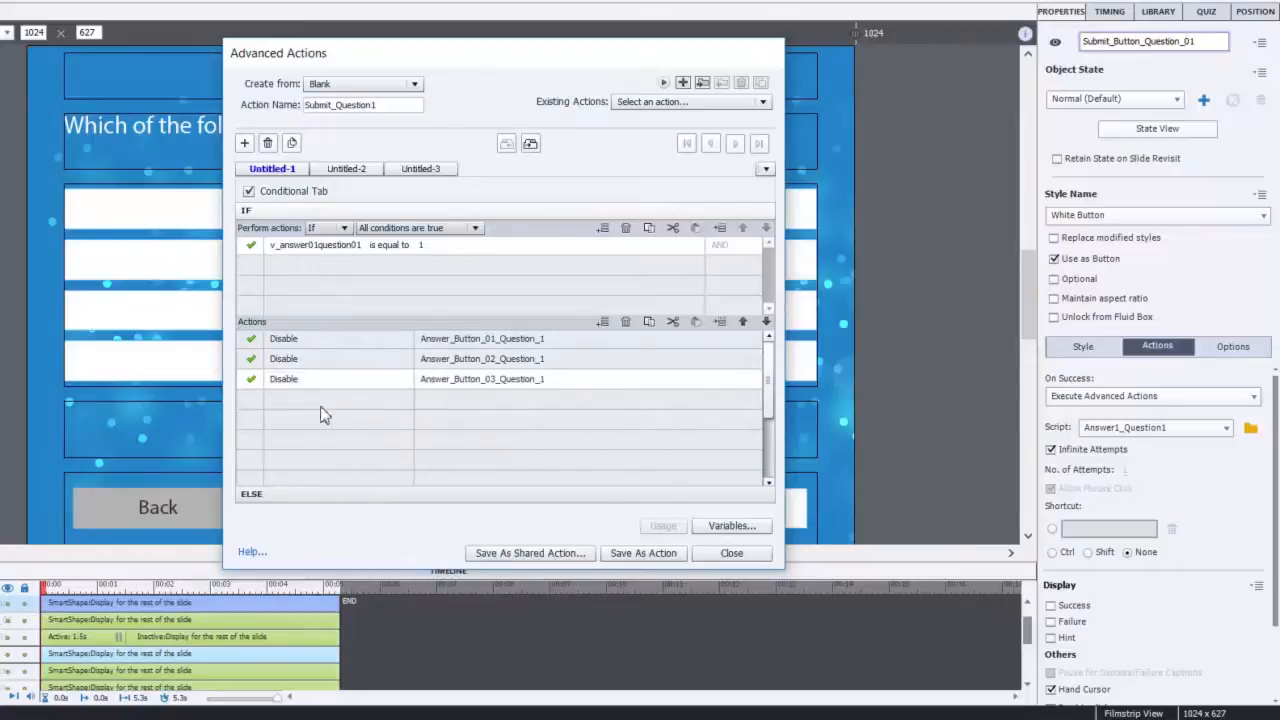
- Add a Disable action for Answer_Button_04_Question_1 under the same IF condition
{"action": "left_click", "coordinate": [290, 400]}
{"action": "scroll", "coordinate": [290, 408], "scroll_direction": "down", "scroll_amount": 5}
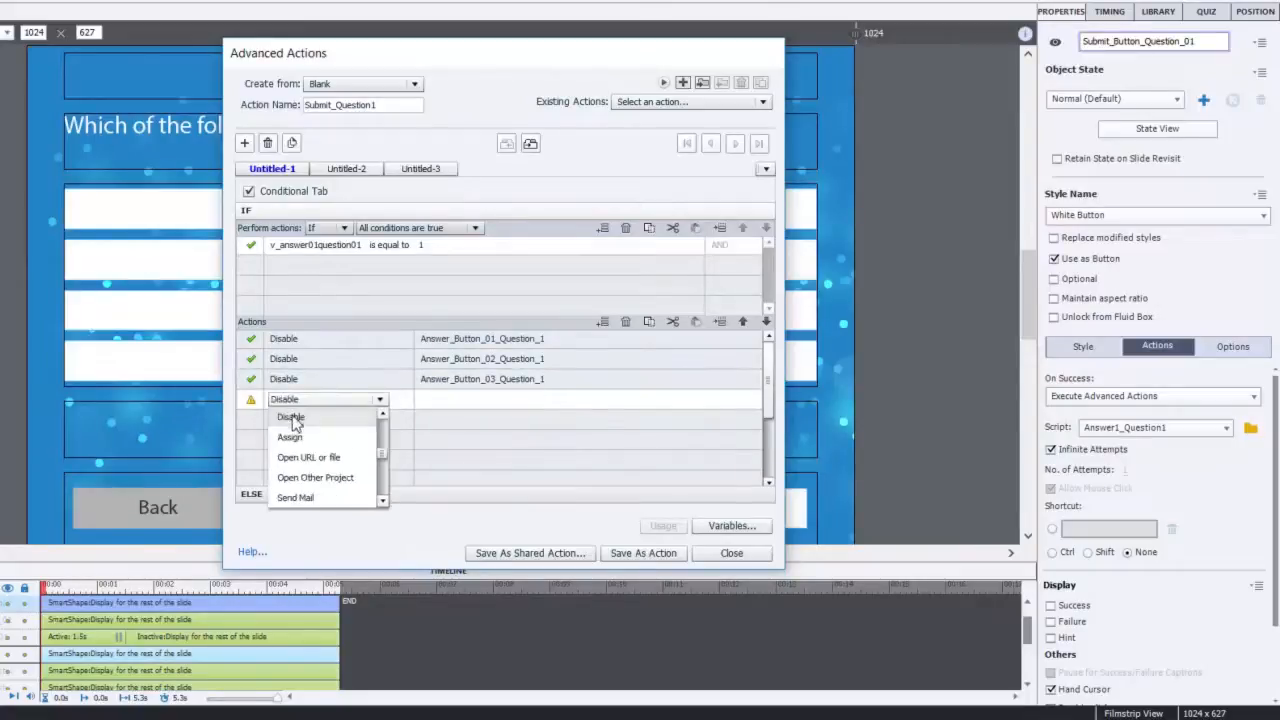
{"action": "left_click", "coordinate": [290, 414]}
{"action": "scroll", "coordinate": [480, 430], "scroll_direction": "up", "scroll_amount": 3}
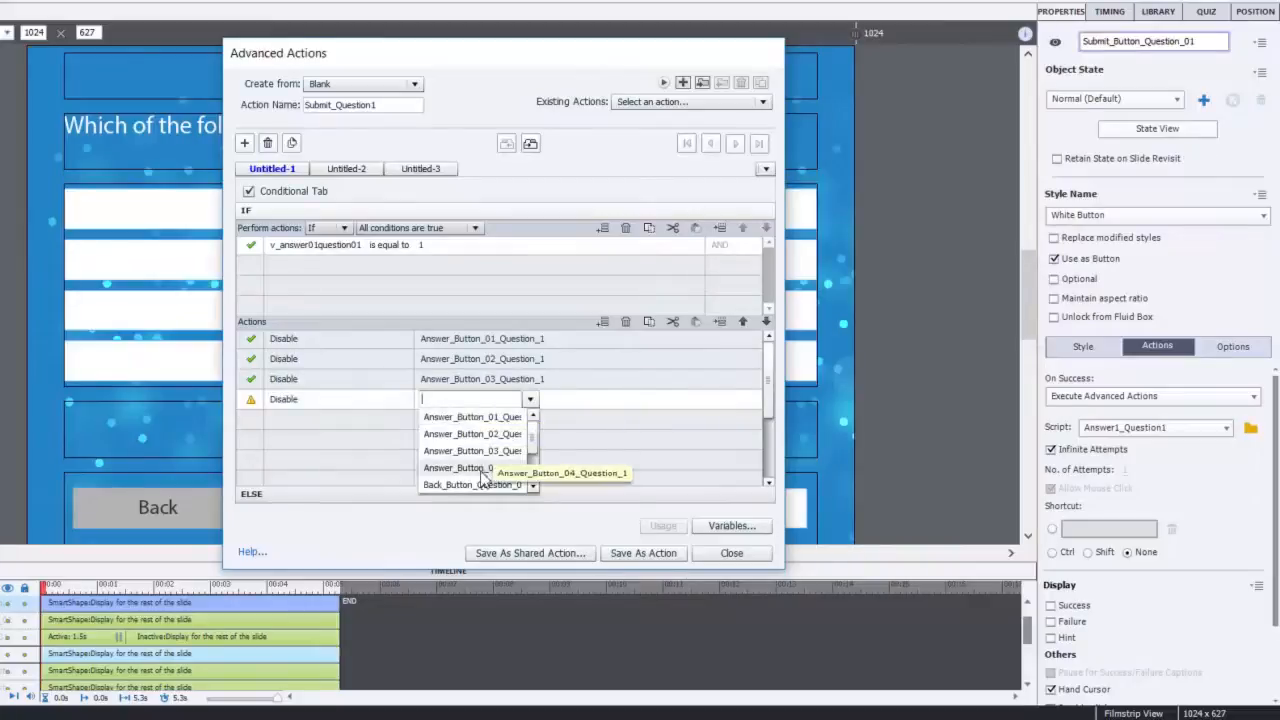
{"action": "left_click", "coordinate": [470, 468]}
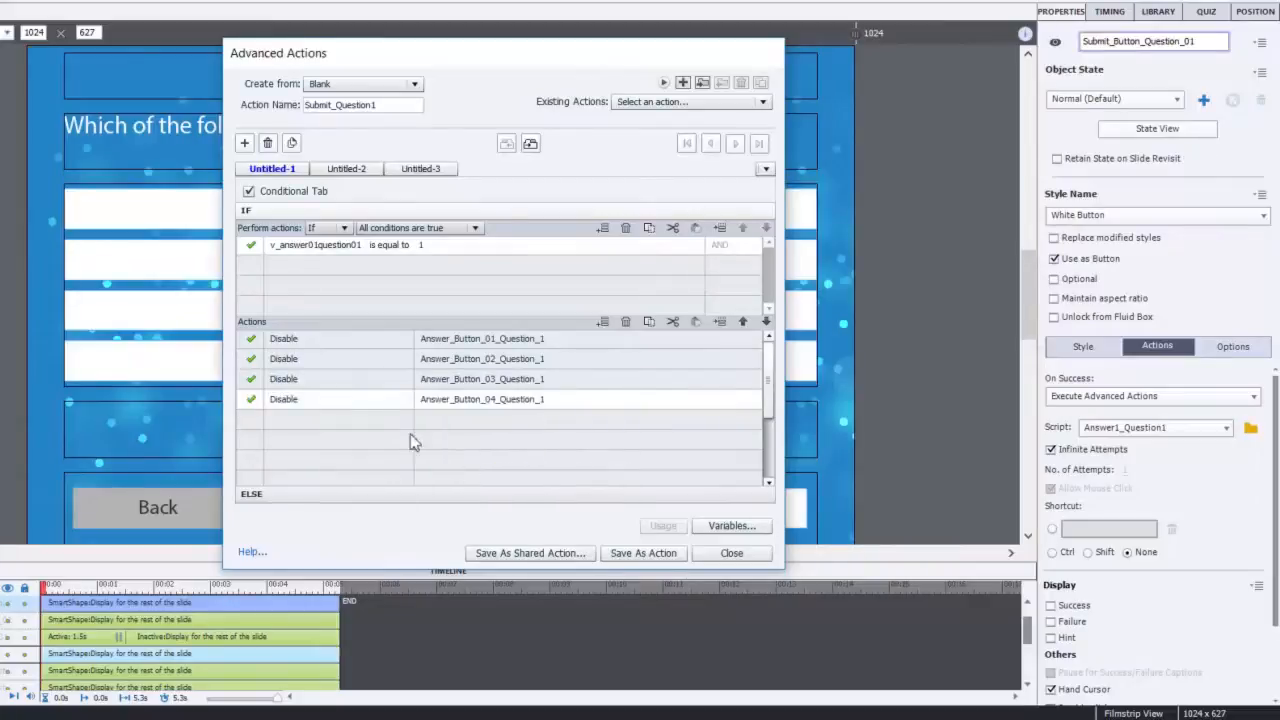
- Add a Change State action that switches Feedback_Question_01 to the Correct state when the condition is met
{"action": "left_click", "coordinate": [294, 421]}
{"action": "left_click", "coordinate": [296, 420]}
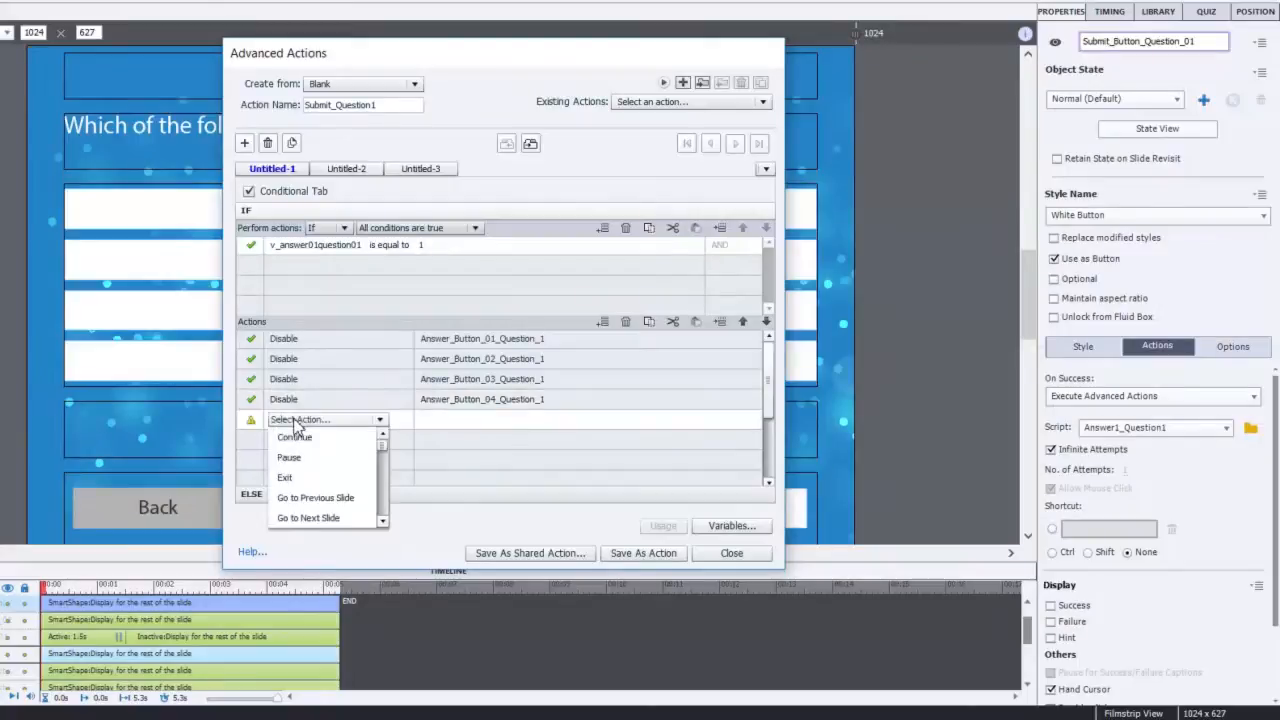
{"action": "key", "text": "c"}
{"action": "key", "text": "c"}
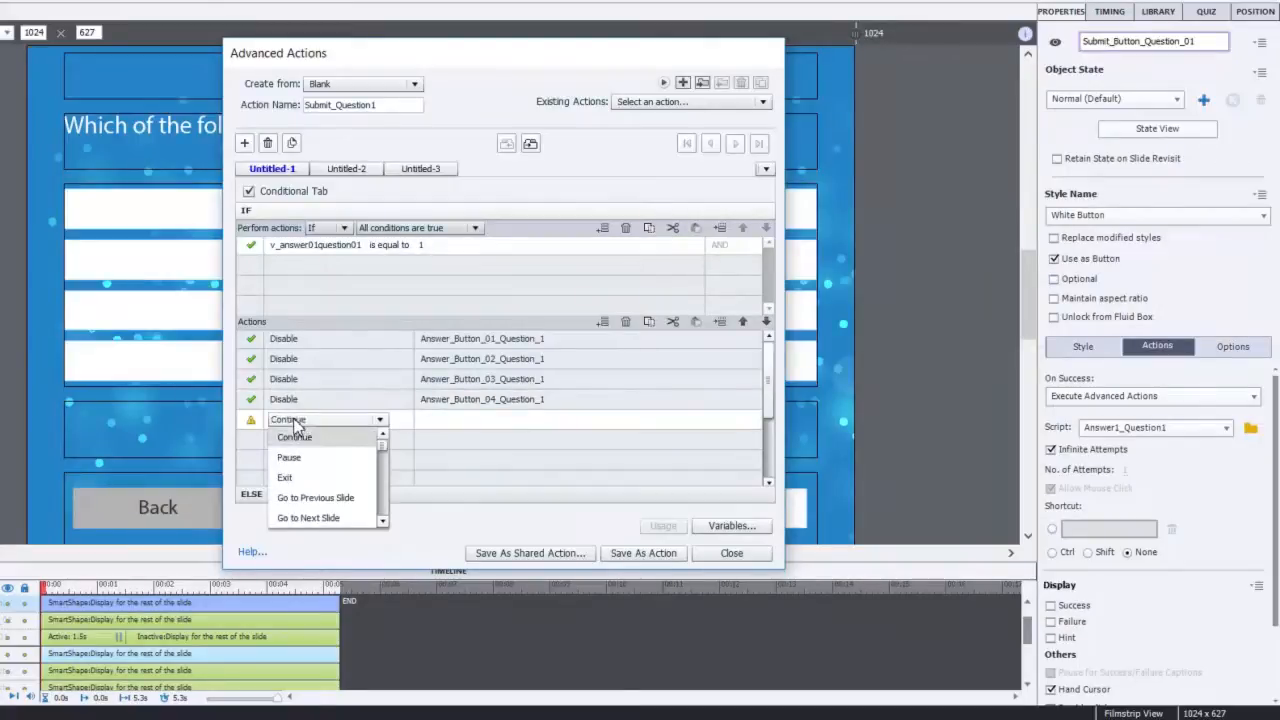
{"action": "left_click", "coordinate": [305, 461]}
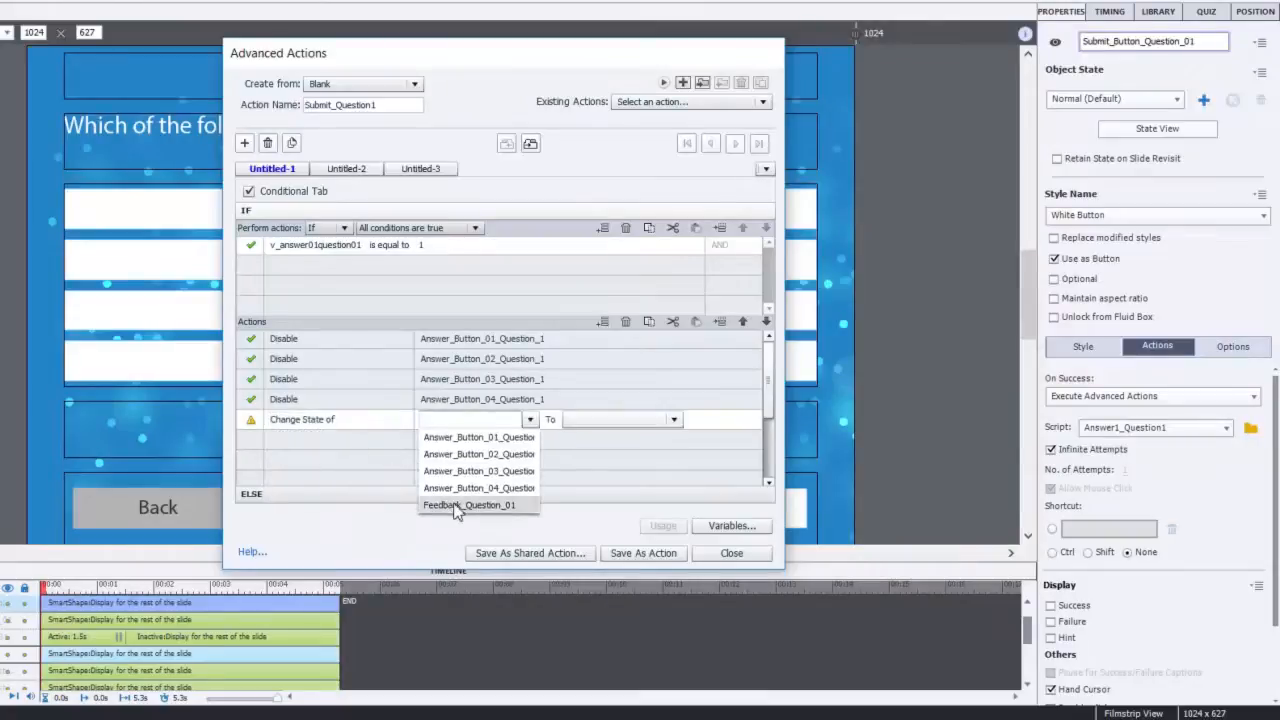
{"action": "left_click", "coordinate": [456, 506]}
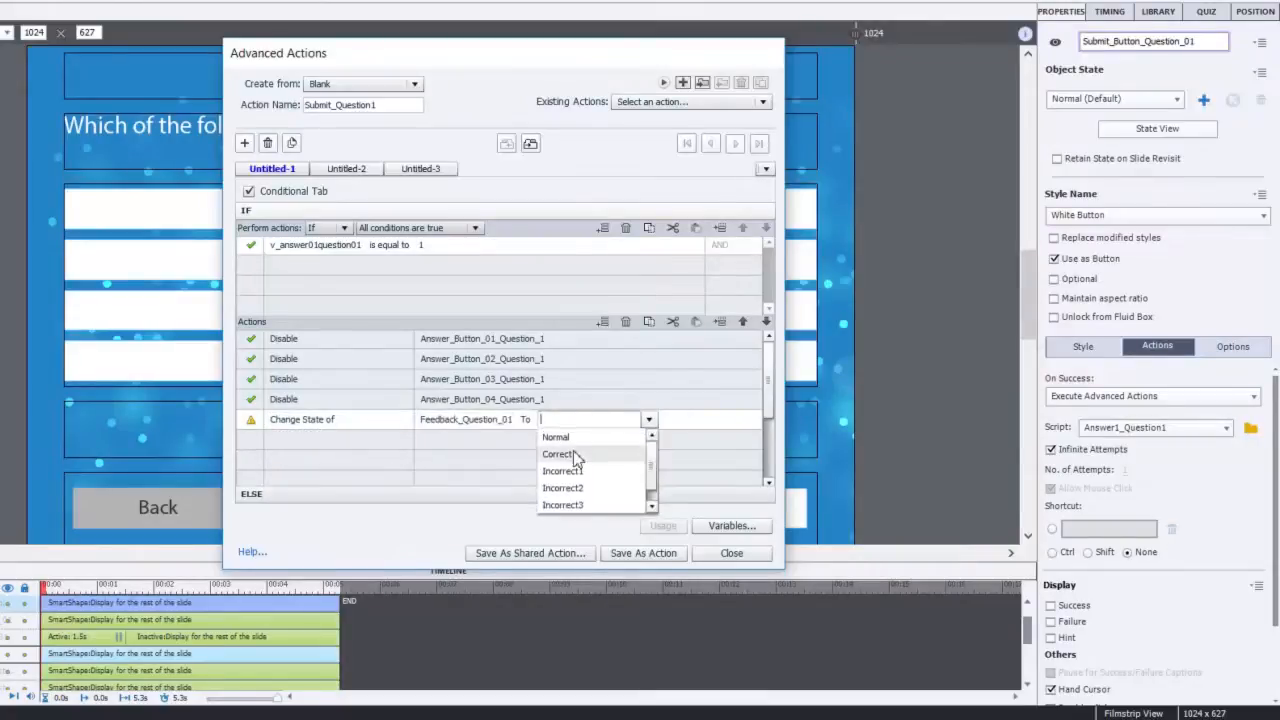
{"action": "left_click", "coordinate": [560, 454]}
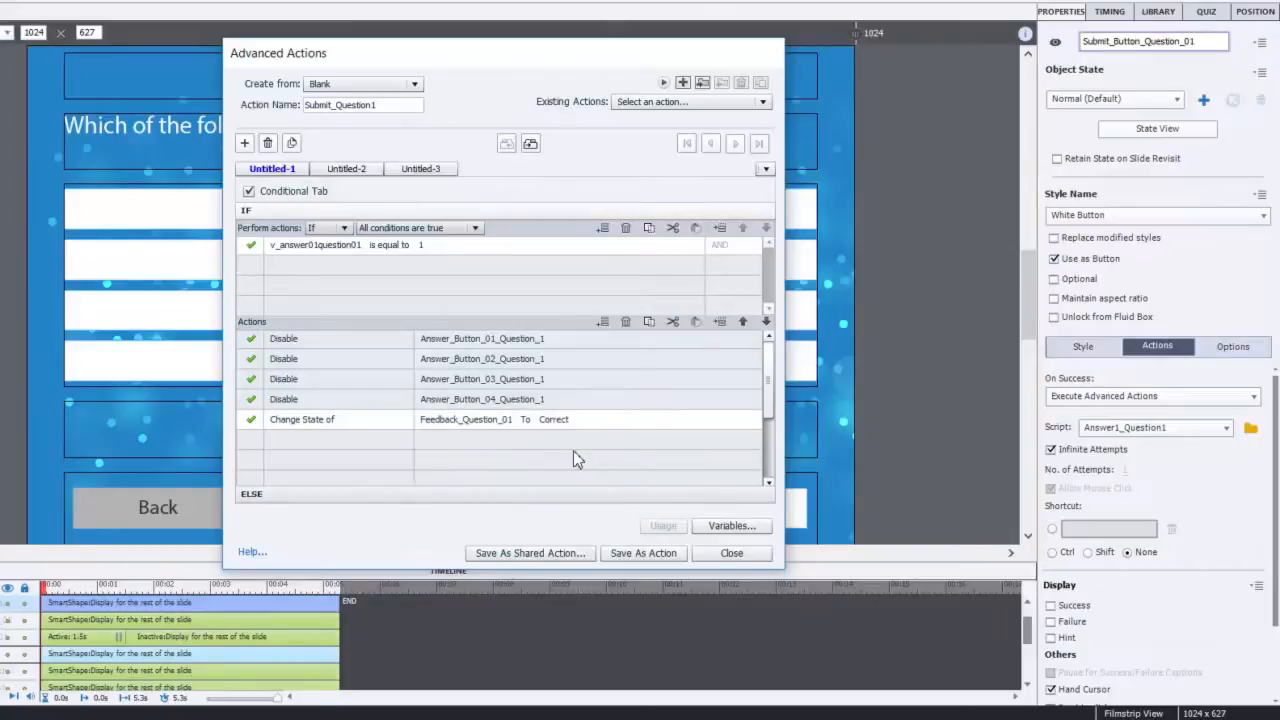
- Add a Hide action for Submit_Button_Question_01 after the feedback state change
{"action": "left_click", "coordinate": [292, 439]}
{"action": "left_click", "coordinate": [293, 440]}
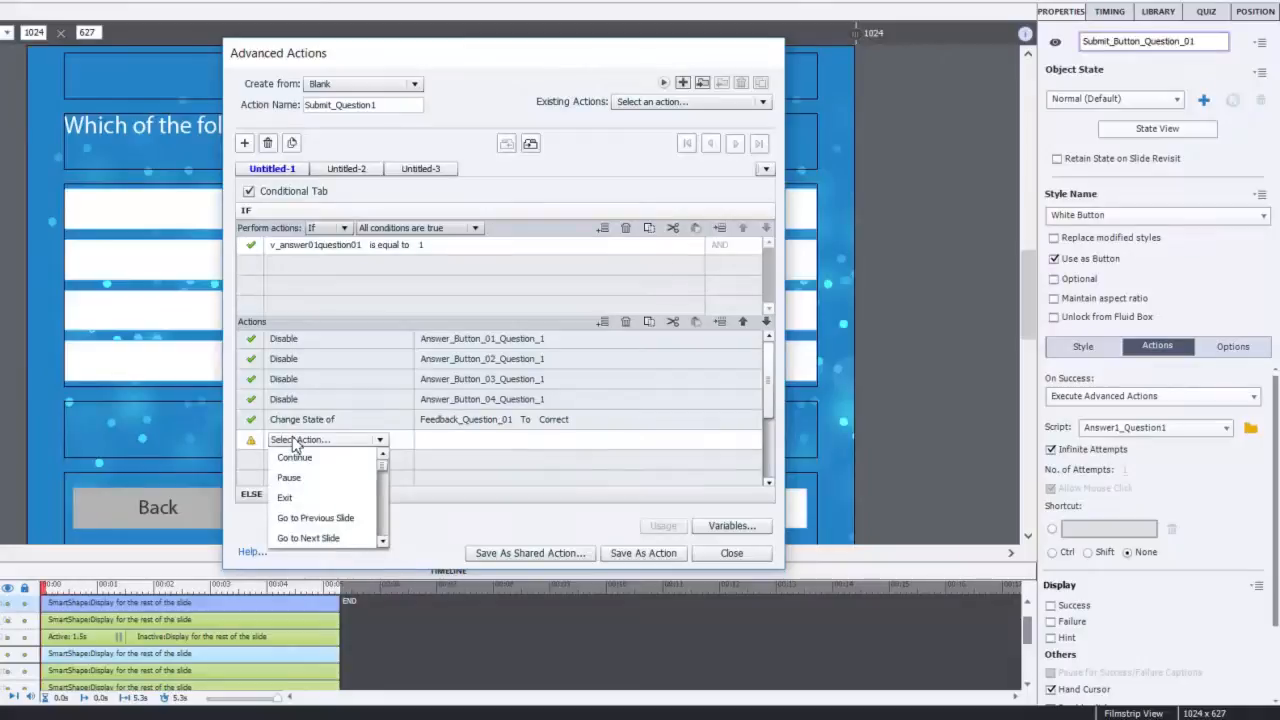
{"action": "key", "text": "h"}
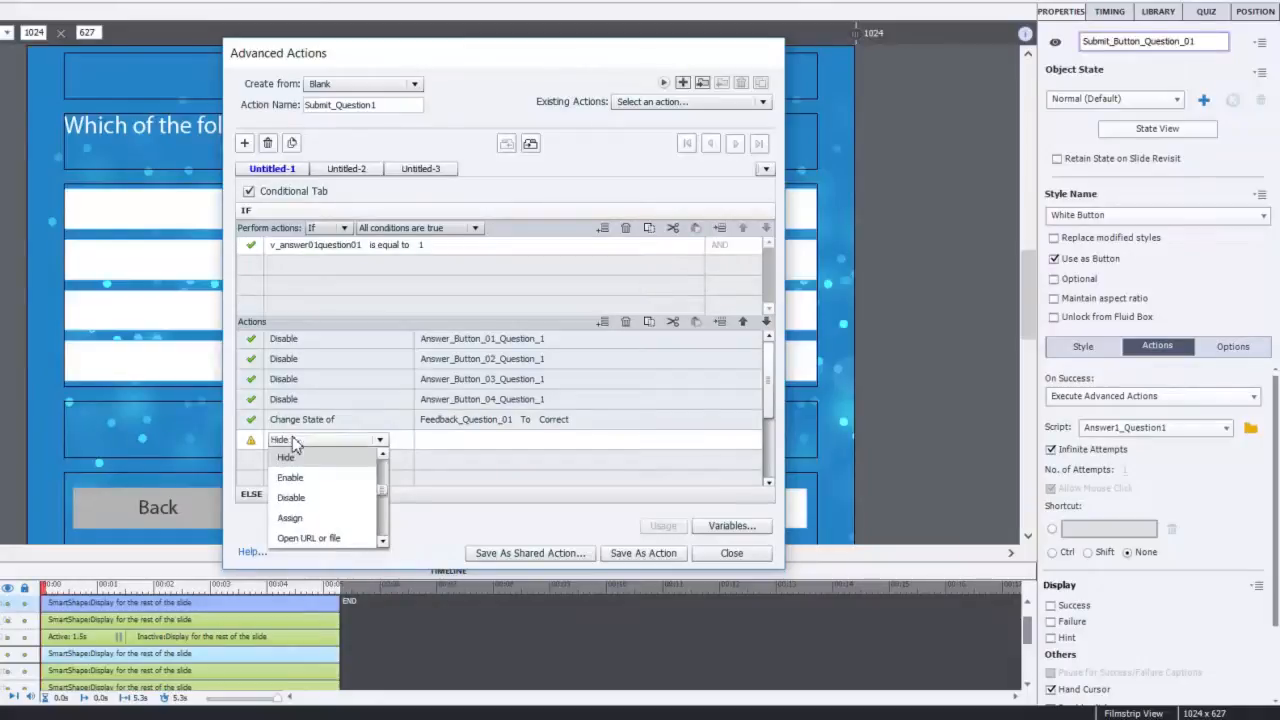
{"action": "left_click", "coordinate": [298, 458]}
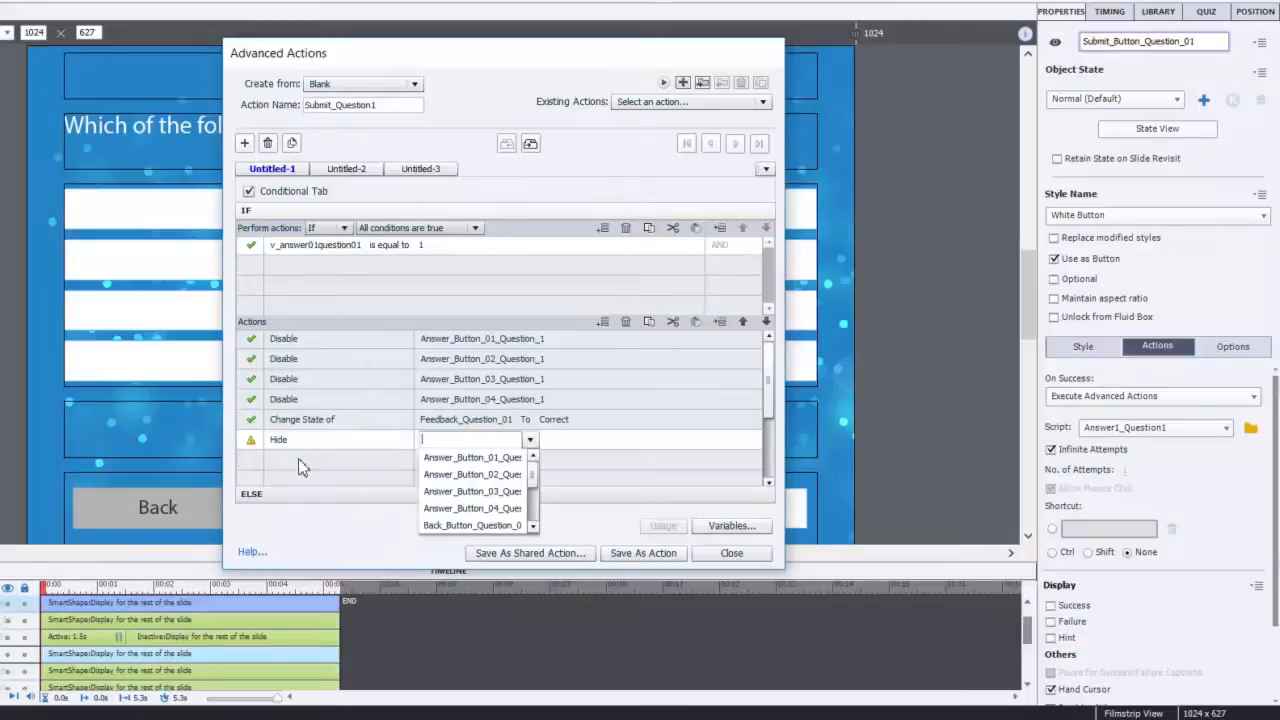
{"action": "type", "text": "s"}
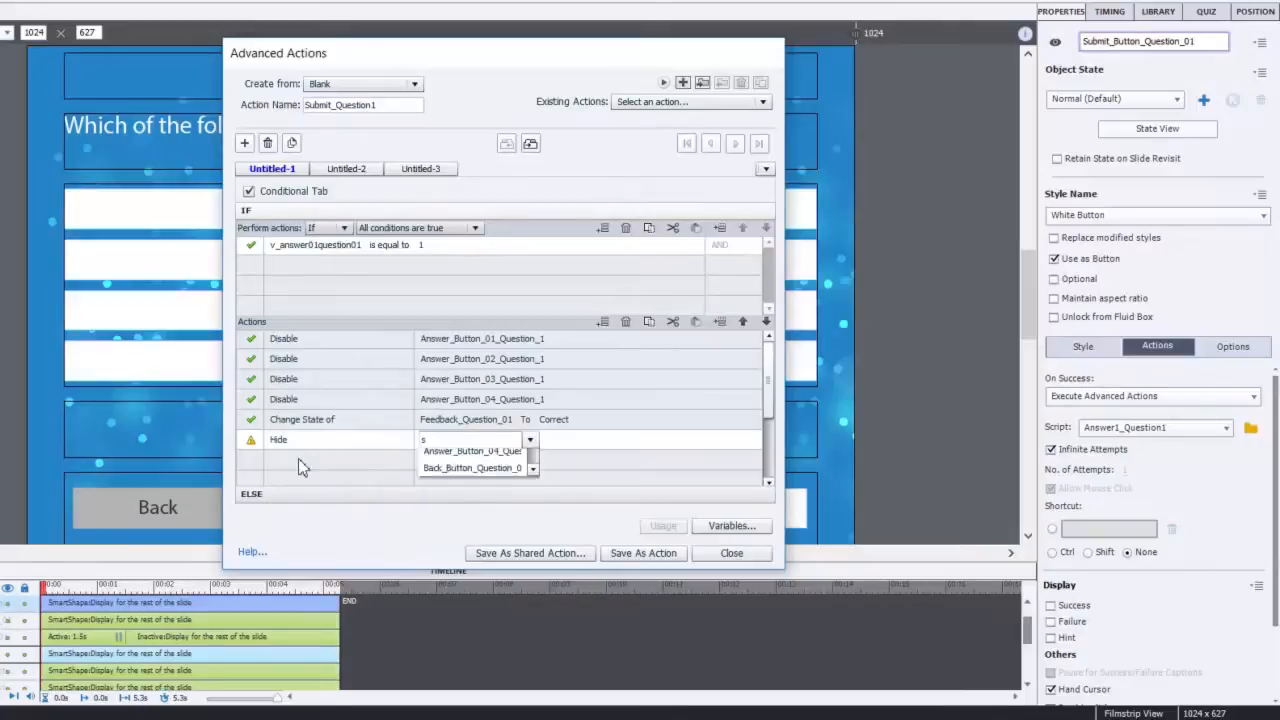
{"action": "type", "text": "ub"}
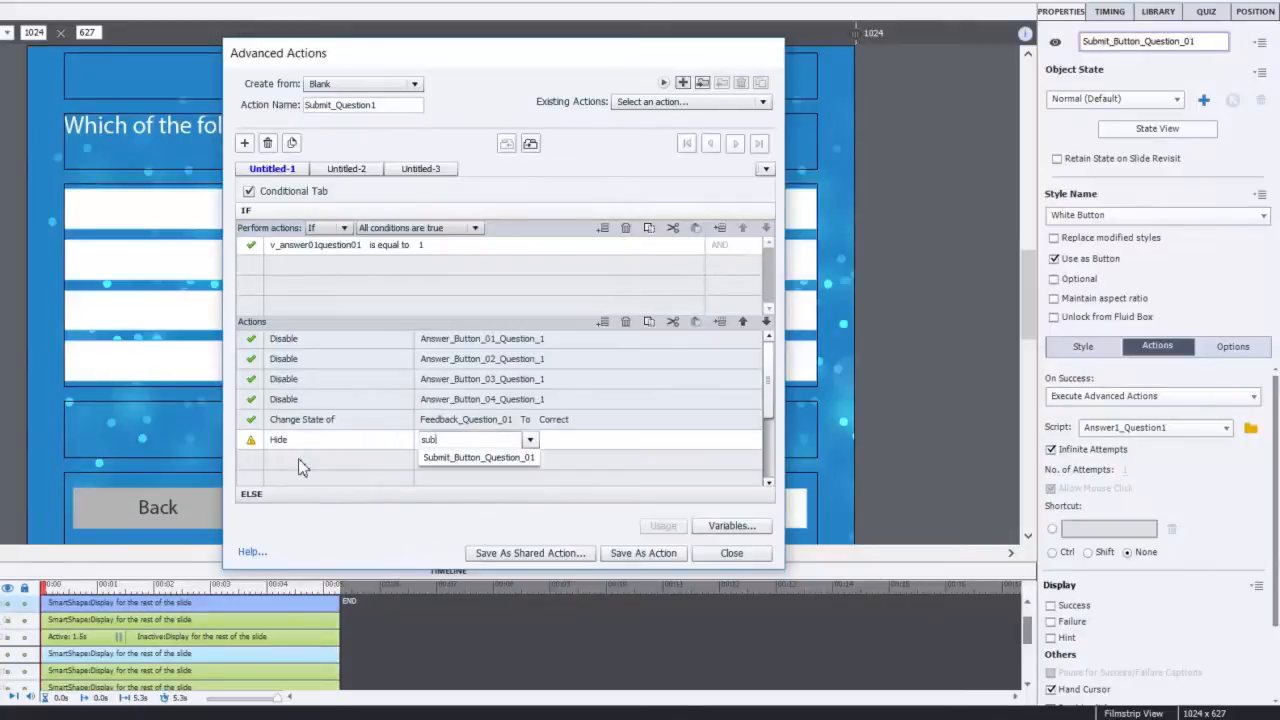
{"action": "key", "text": "Down"}
{"action": "key", "text": "Return"}
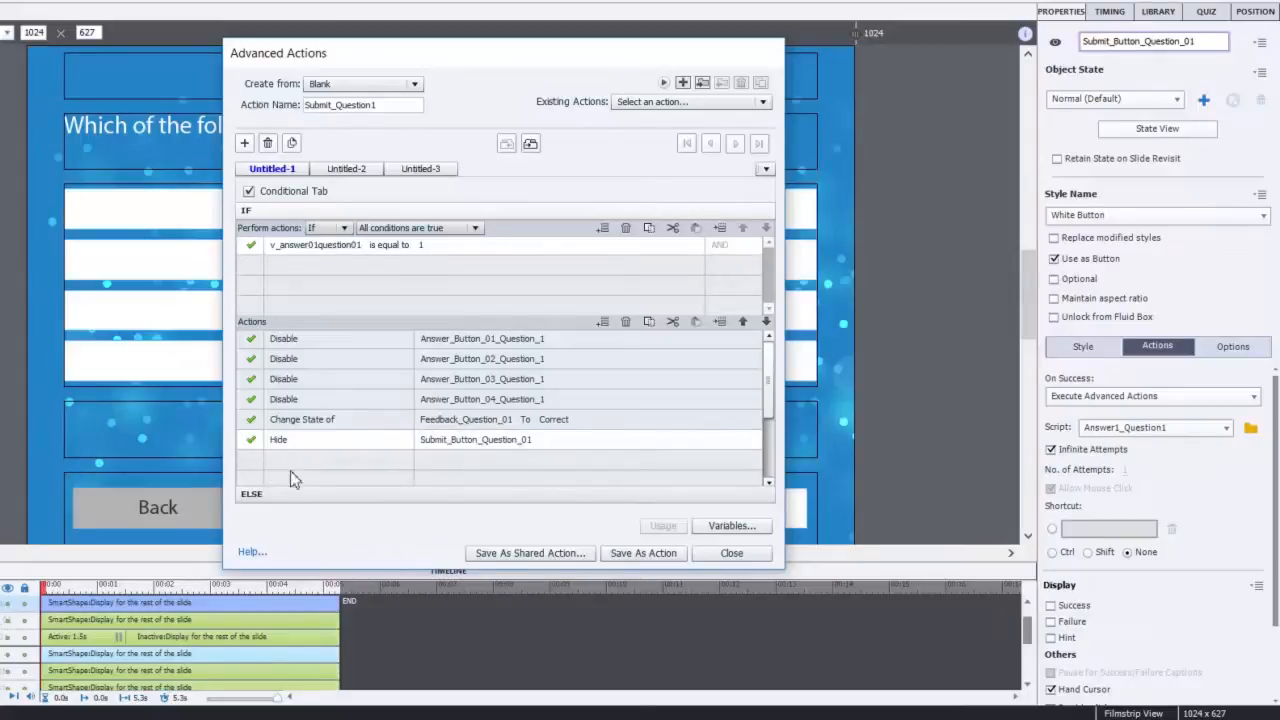
- Add a Hide action for Reset_Button_Question_01 after the one hiding the Submit button
{"action": "left_click", "coordinate": [295, 458]}
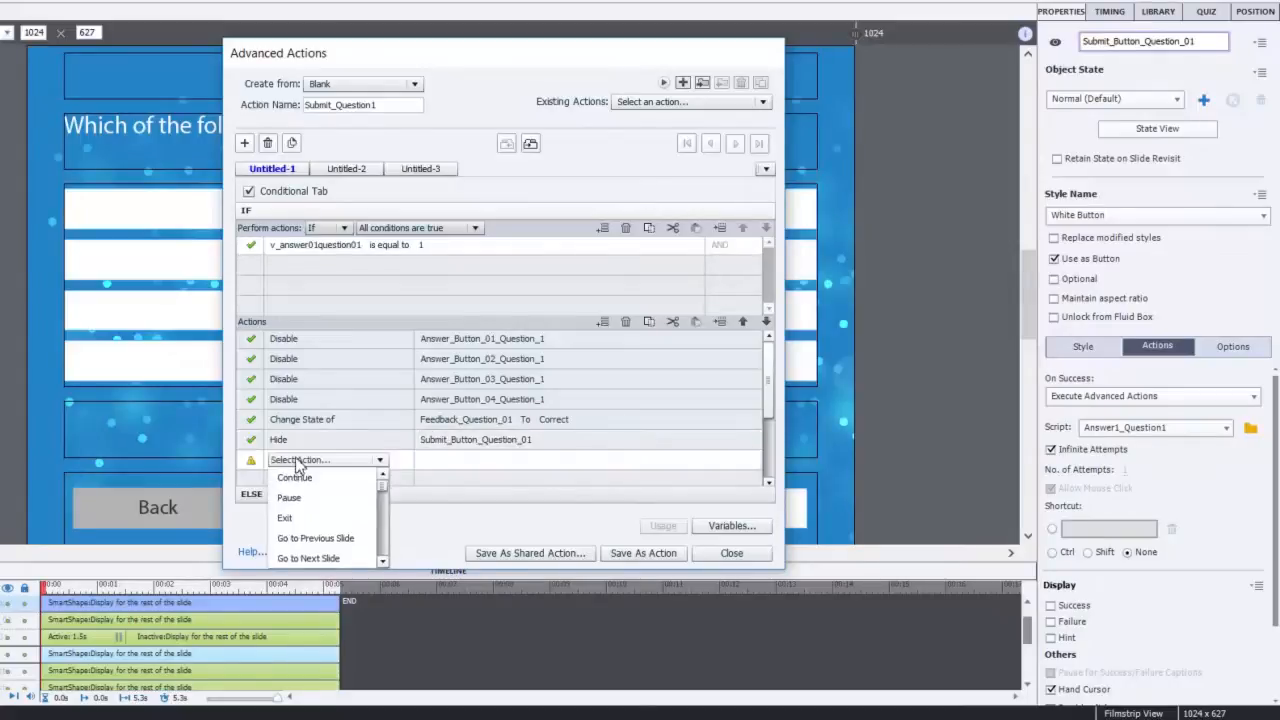
{"action": "key", "text": "h"}
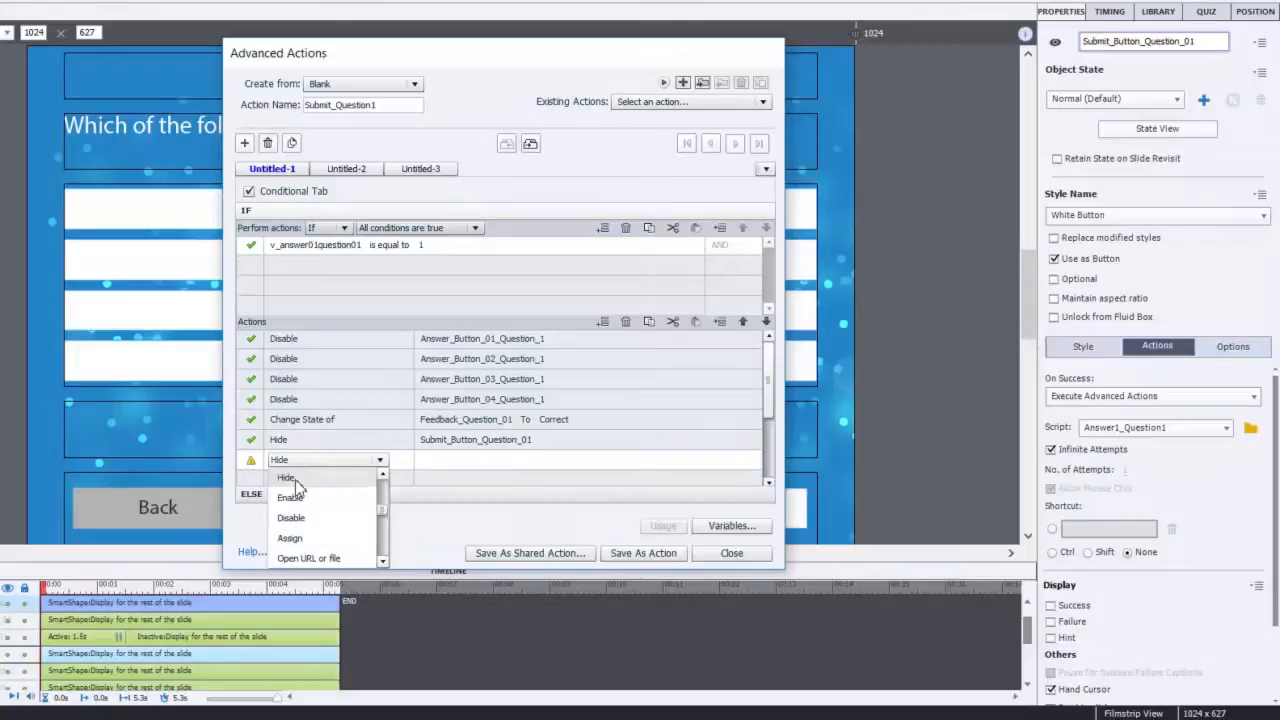
{"action": "left_click", "coordinate": [296, 481]}
{"action": "type", "text": "reset"}
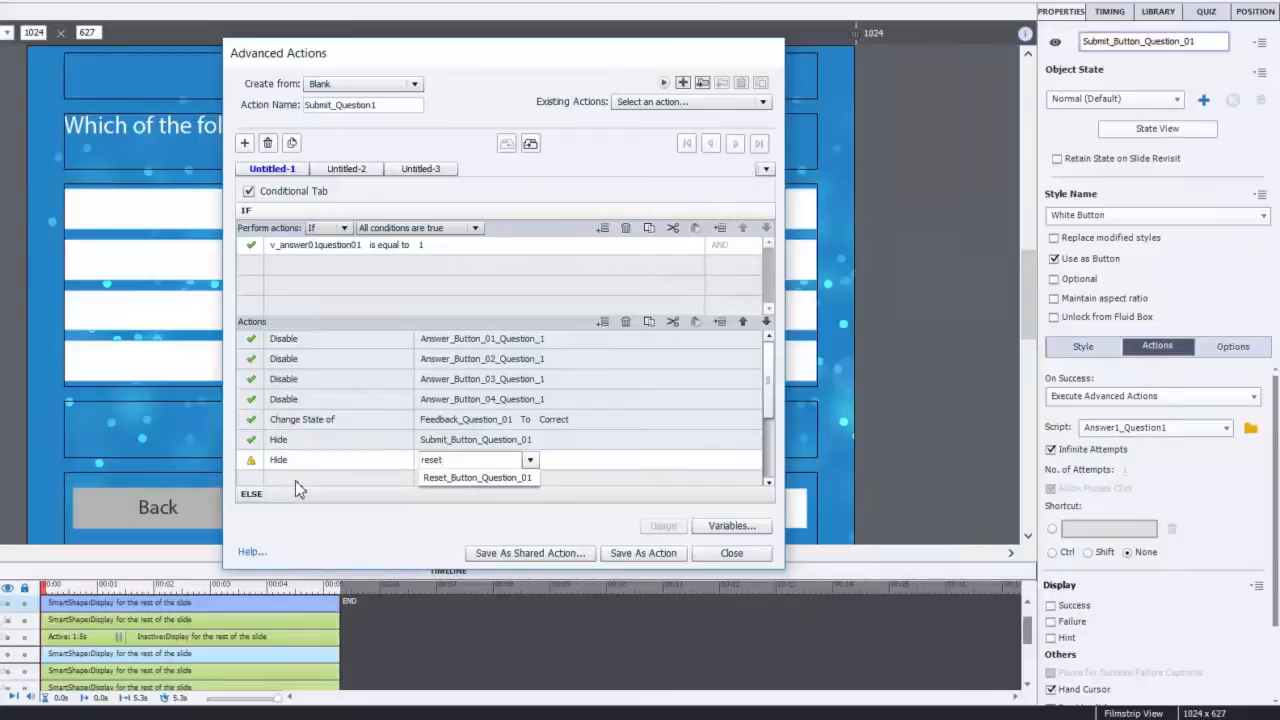
{"action": "left_click", "coordinate": [526, 479]}
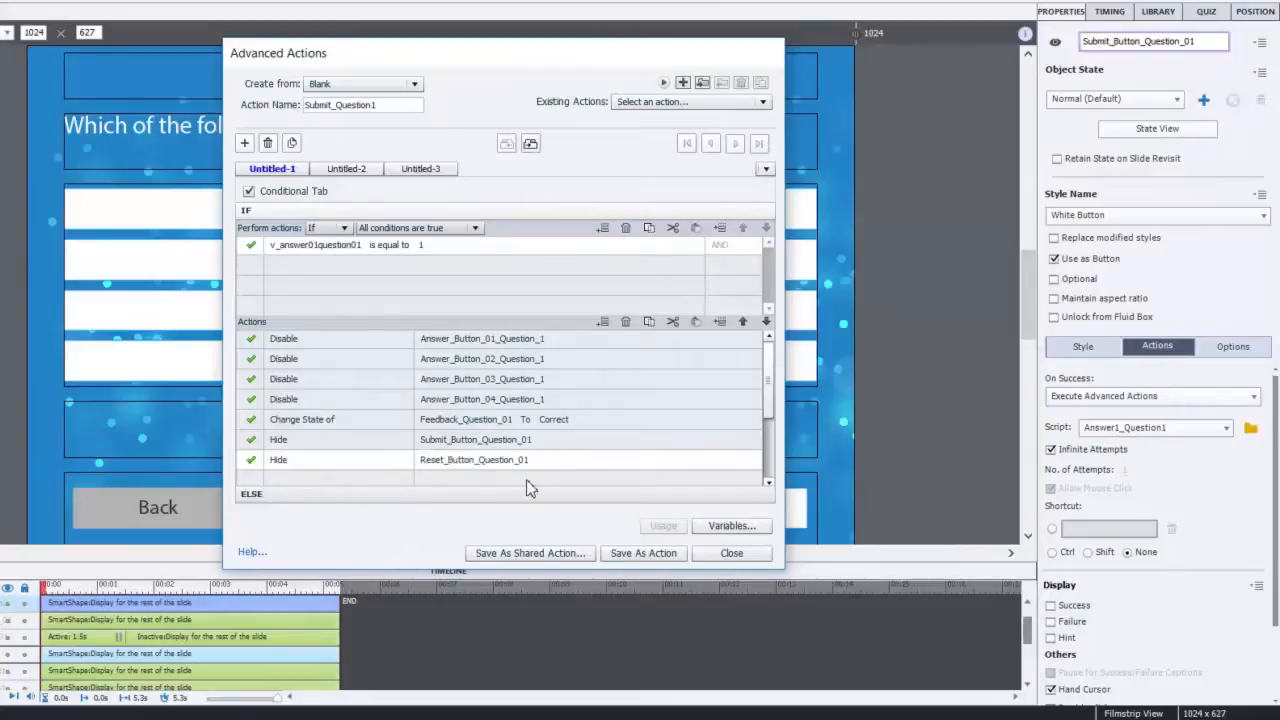
- Add a Show action for Next_Button_Question_01 at the end of the IF actions
{"action": "left_click", "coordinate": [300, 481]}
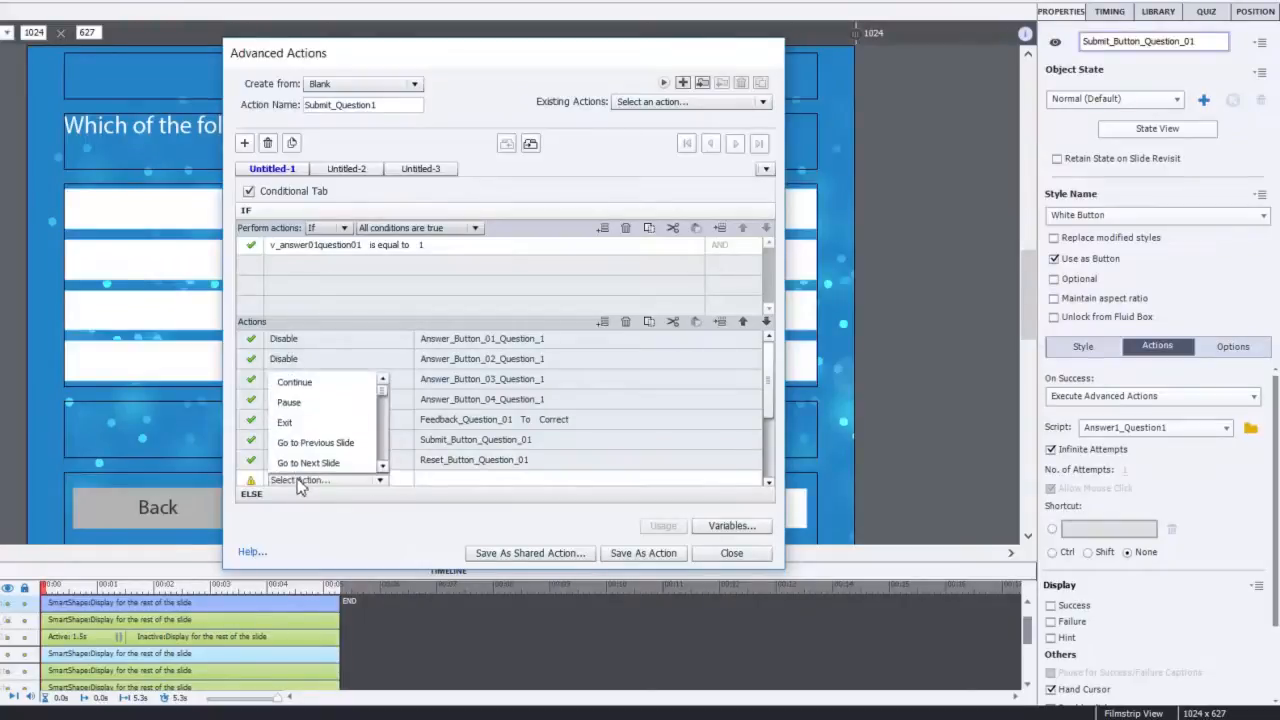
{"action": "key", "text": "s"}
{"action": "key", "text": "s"}
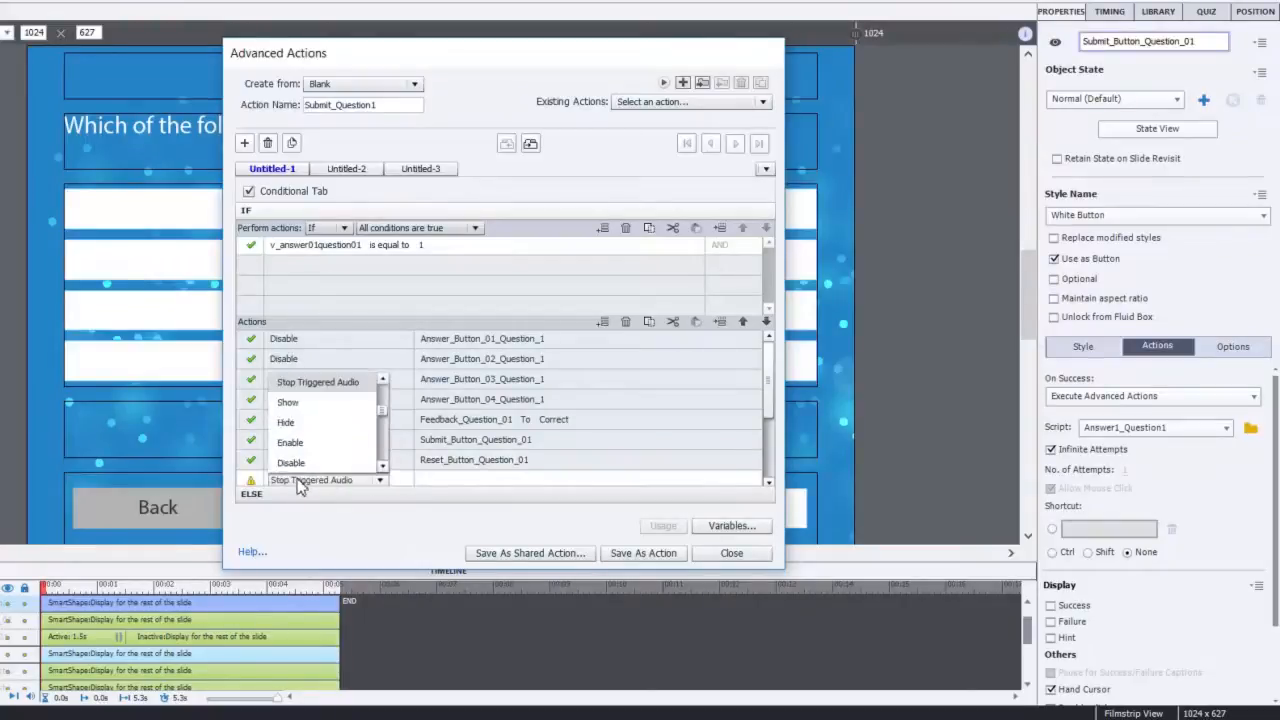
{"action": "left_click", "coordinate": [307, 403]}
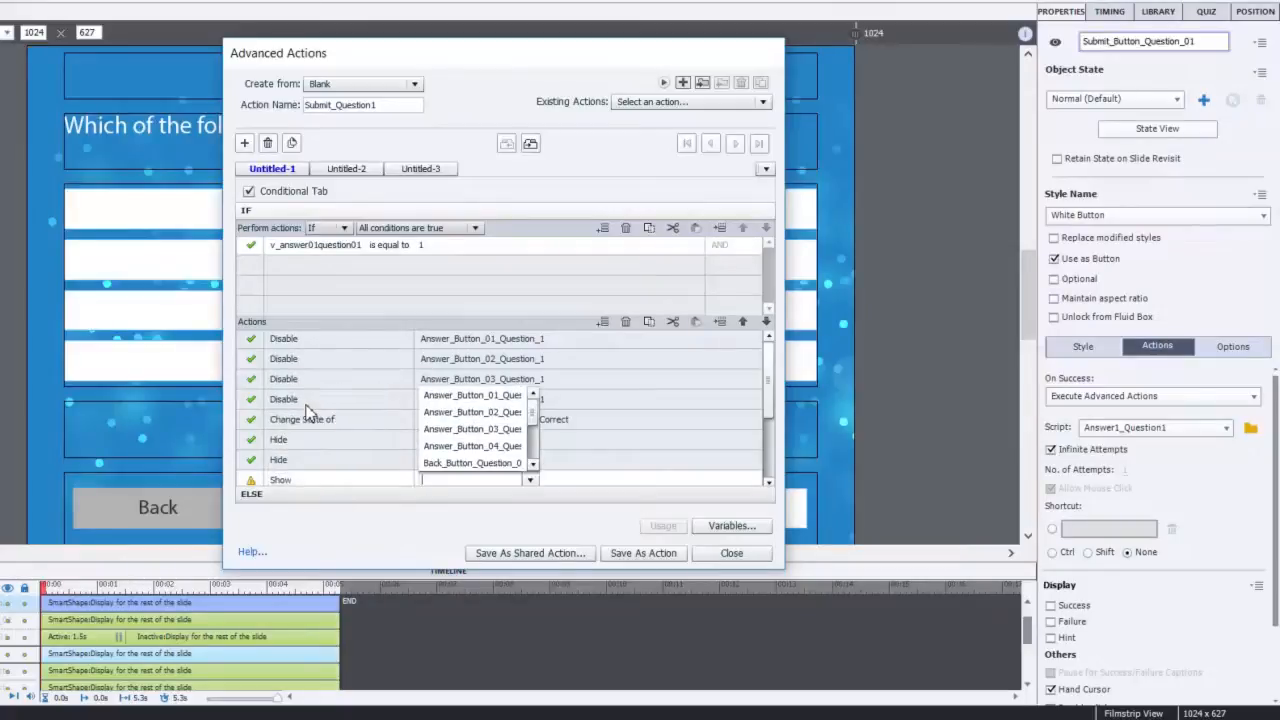
{"action": "type", "text": "next"}
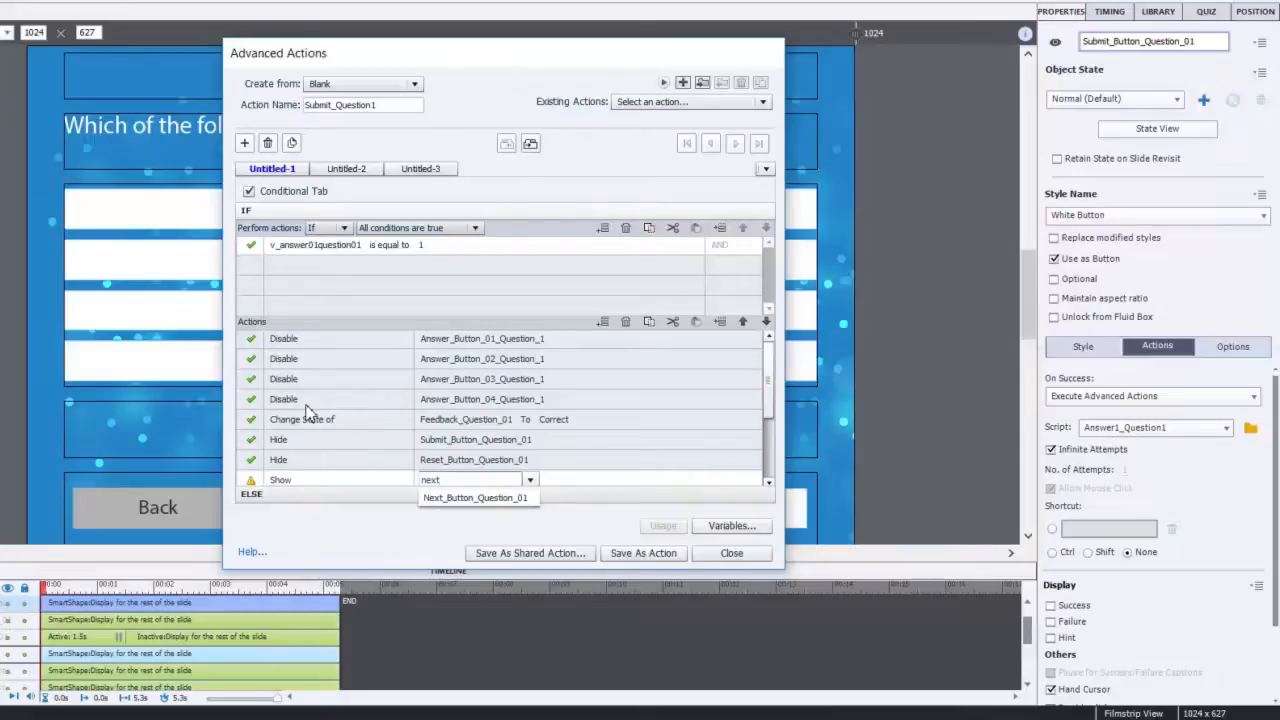
{"action": "key", "text": "Return"}
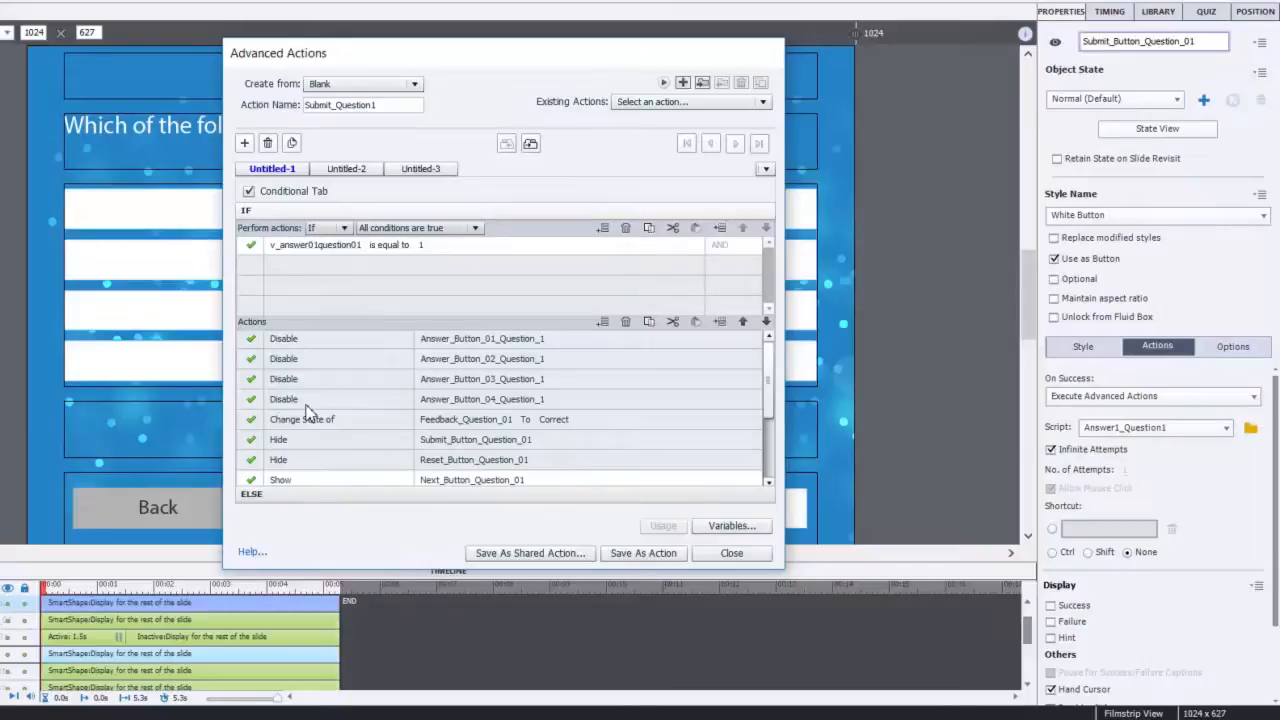
- Rename the first two decision tabs of Submit_Question1 as Answer1 and Answer2
{"action": "double_click", "coordinate": [290, 169]}
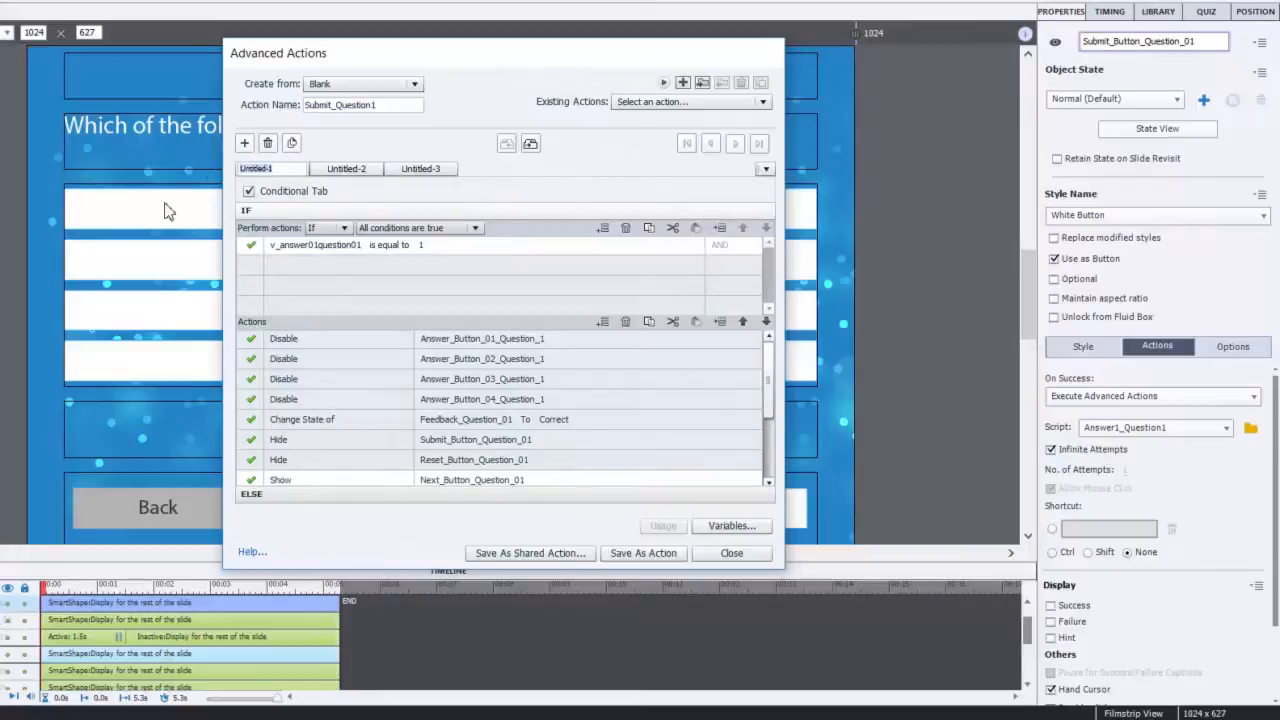
{"action": "type", "text": "Answer1"}
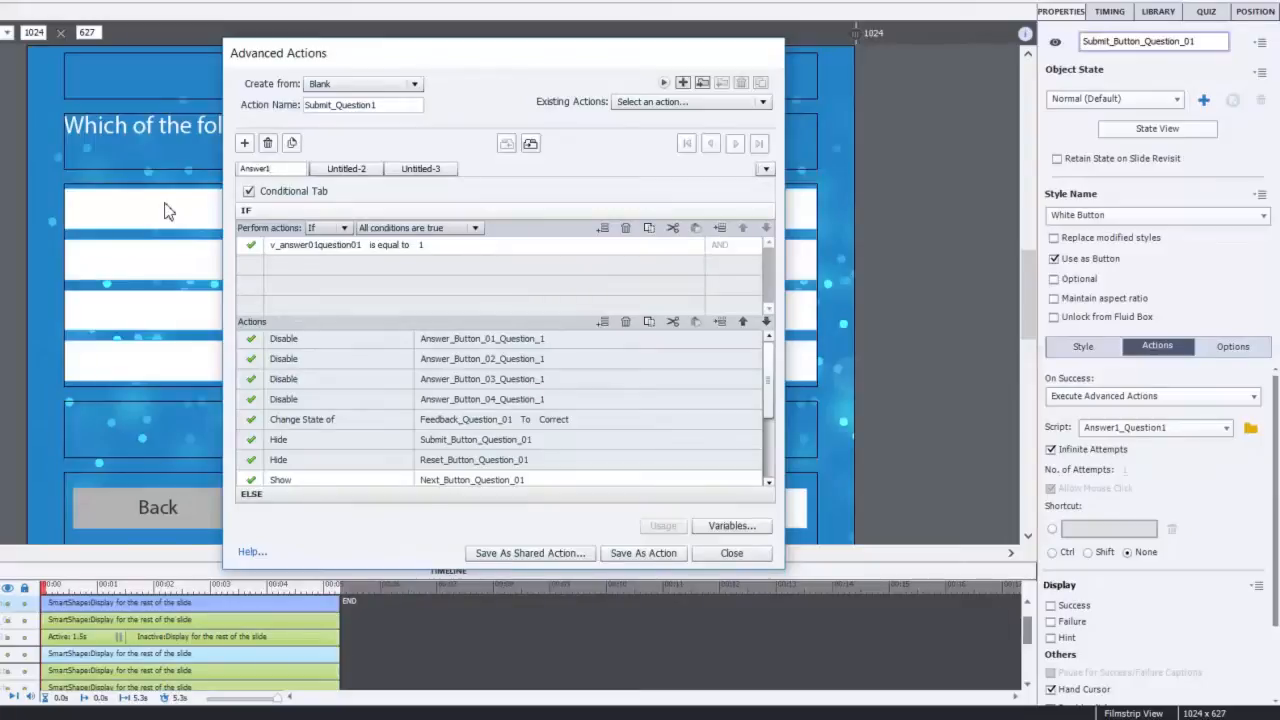
{"action": "left_click", "coordinate": [350, 172]}
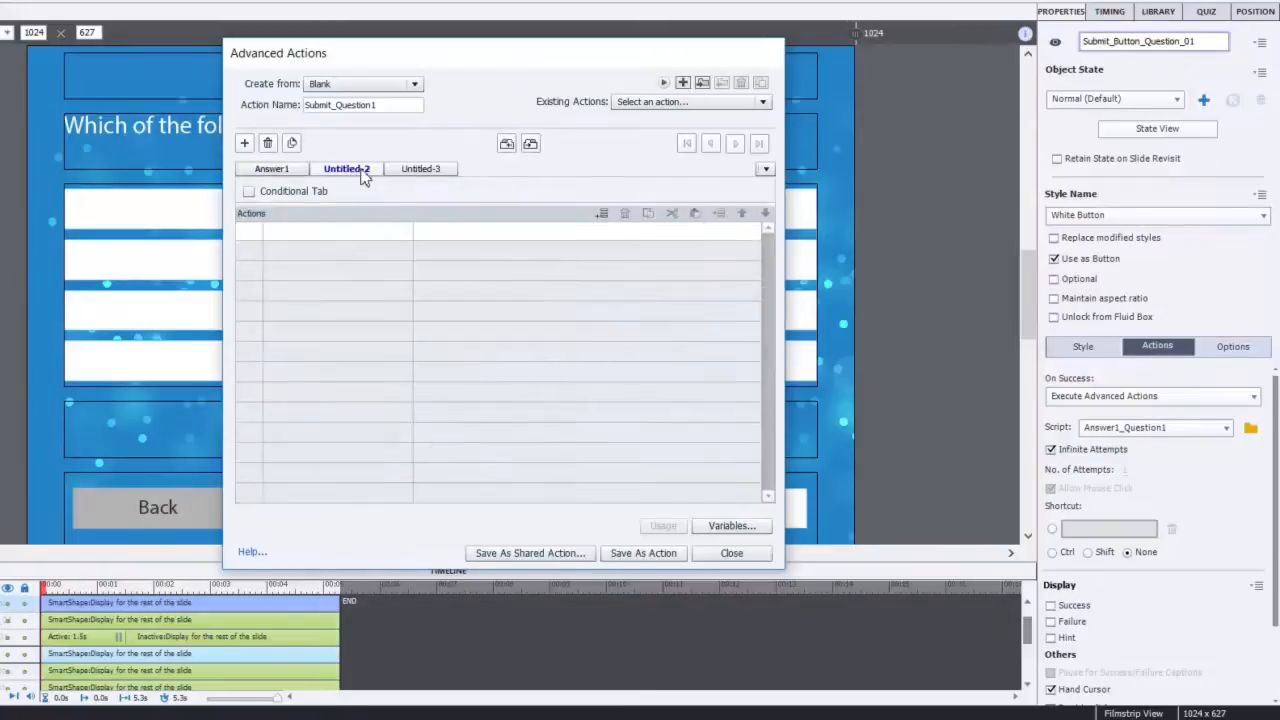
{"action": "double_click", "coordinate": [364, 172]}
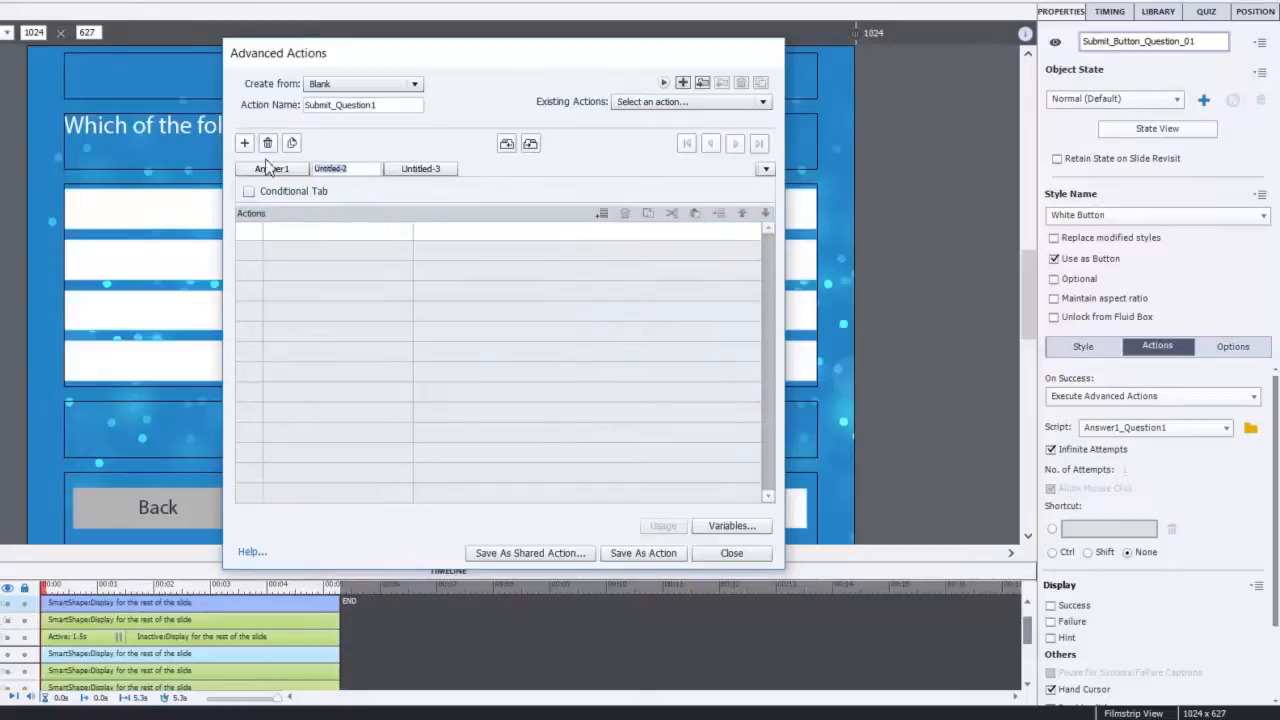
{"action": "type", "text": "Answer2"}
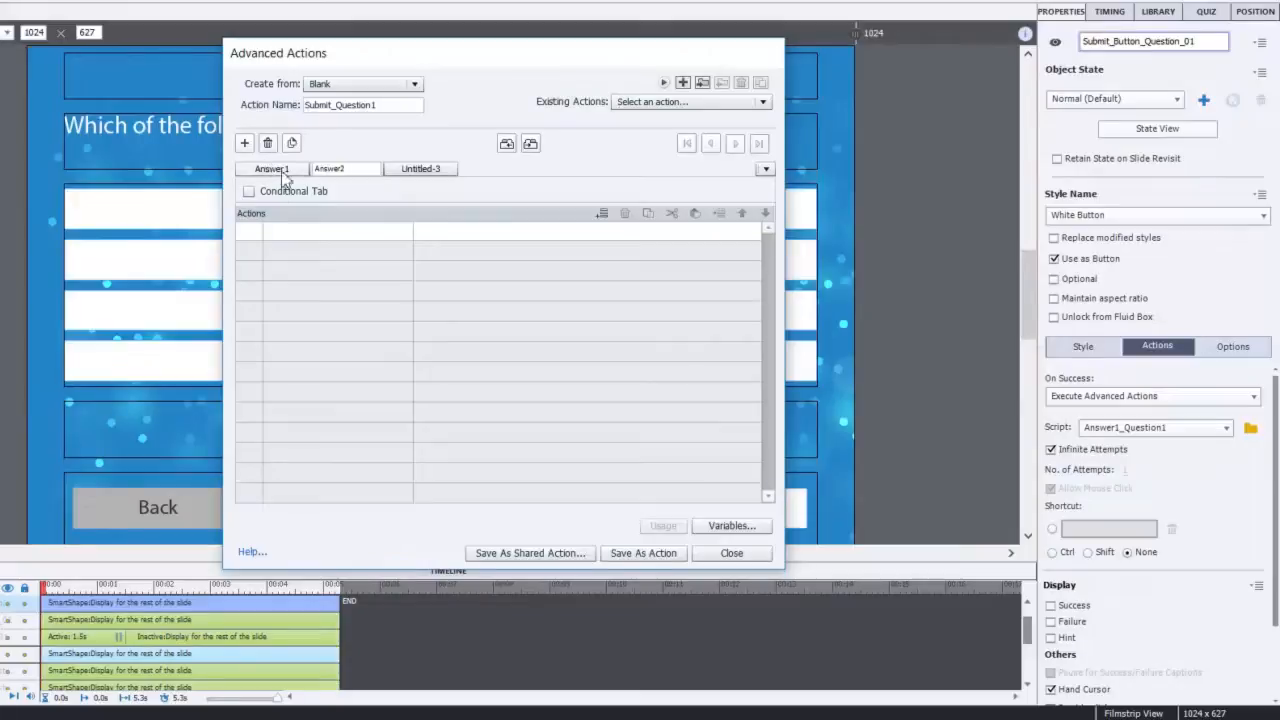
- Make the Answer2 decision conditional, with the IF condition v_answer02question01 is equal to 1
{"action": "left_click", "coordinate": [249, 193]}
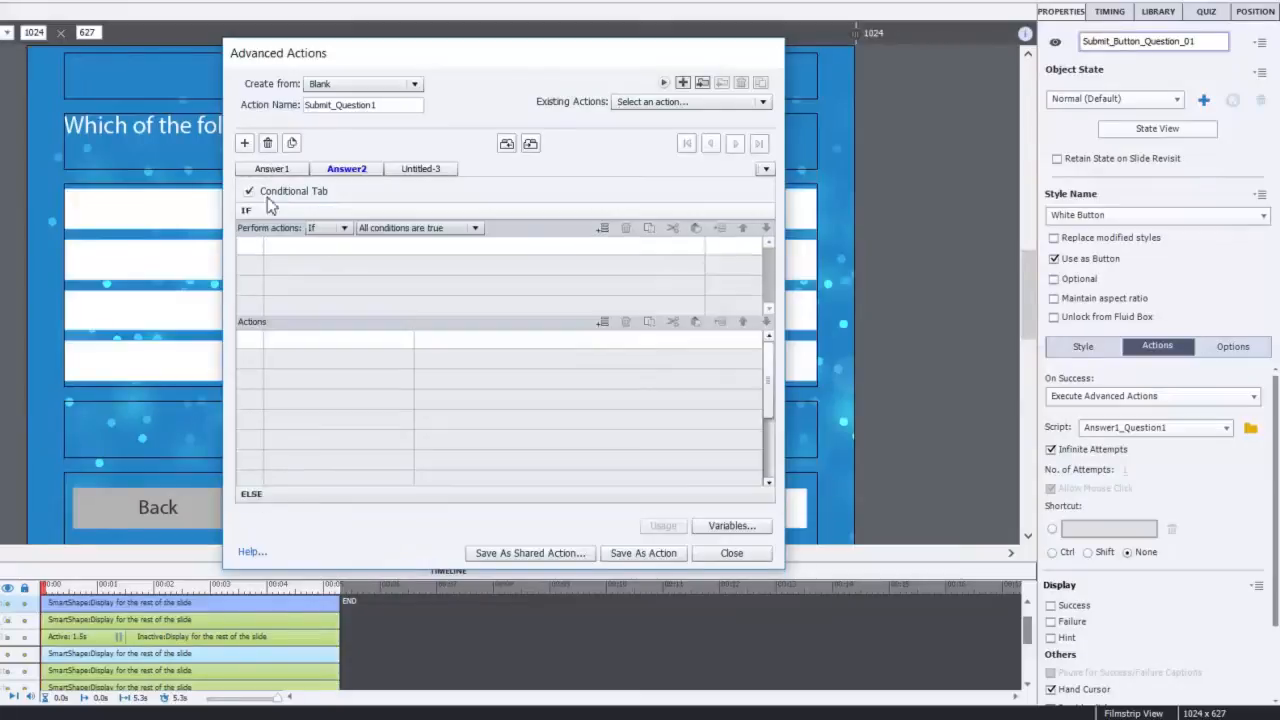
{"action": "left_click", "coordinate": [293, 252]}
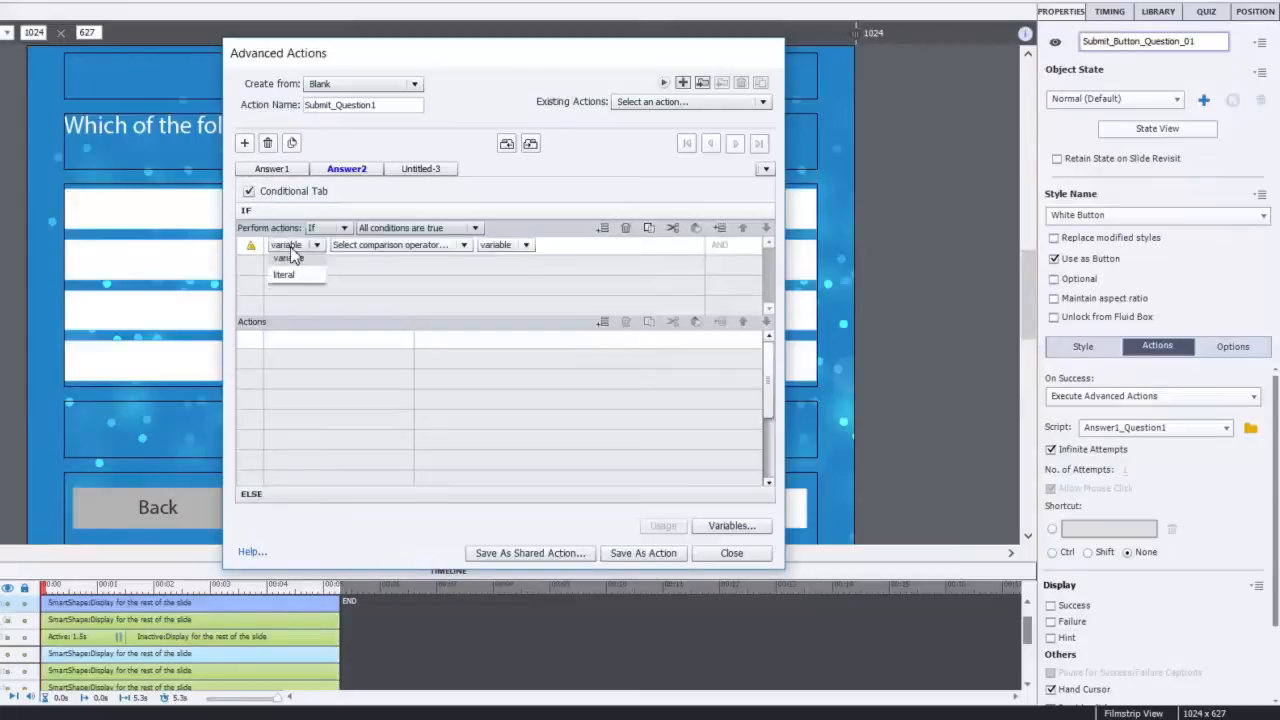
{"action": "left_click", "coordinate": [290, 258]}
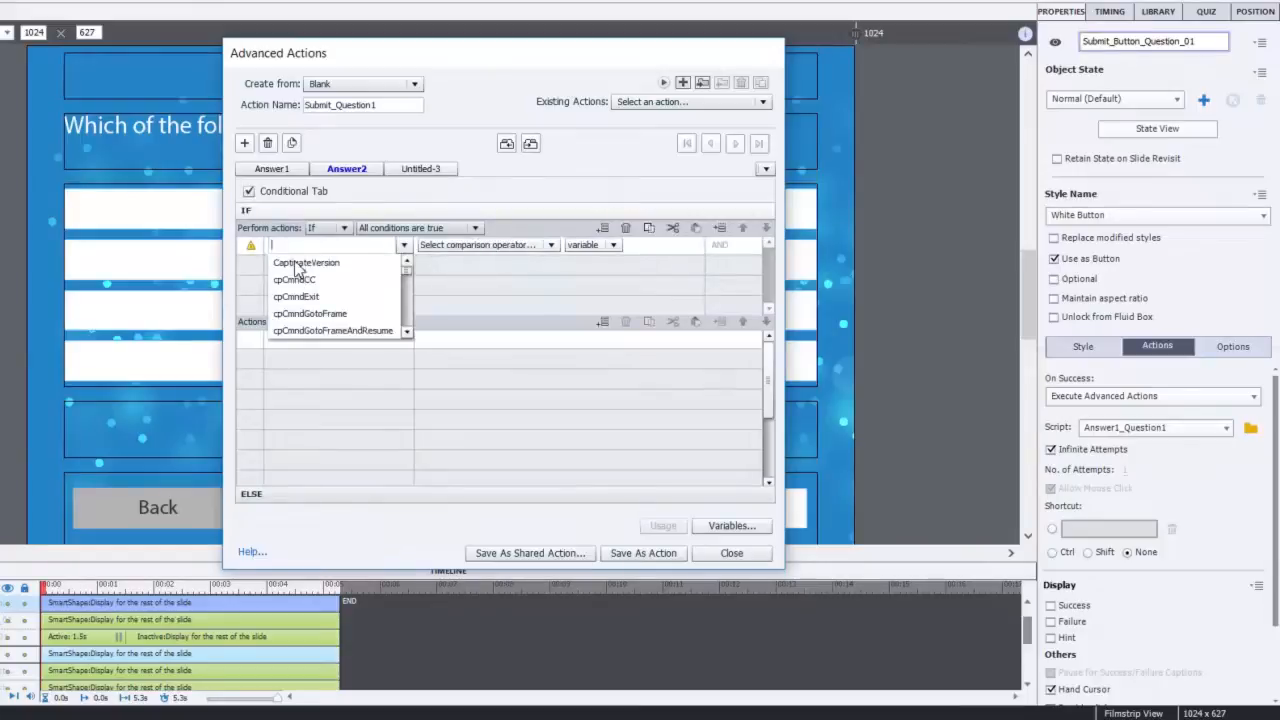
{"action": "type", "text": "v_"}
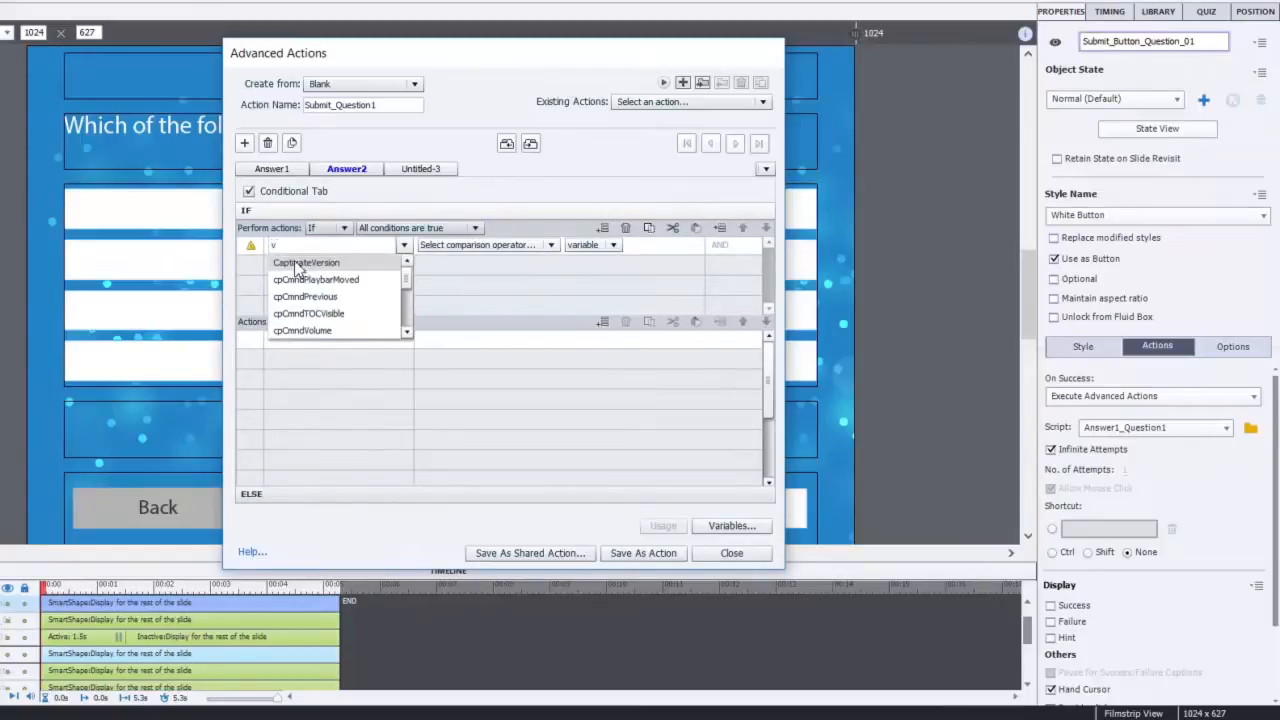
{"action": "key", "text": "Down"}
{"action": "key", "text": "Down"}
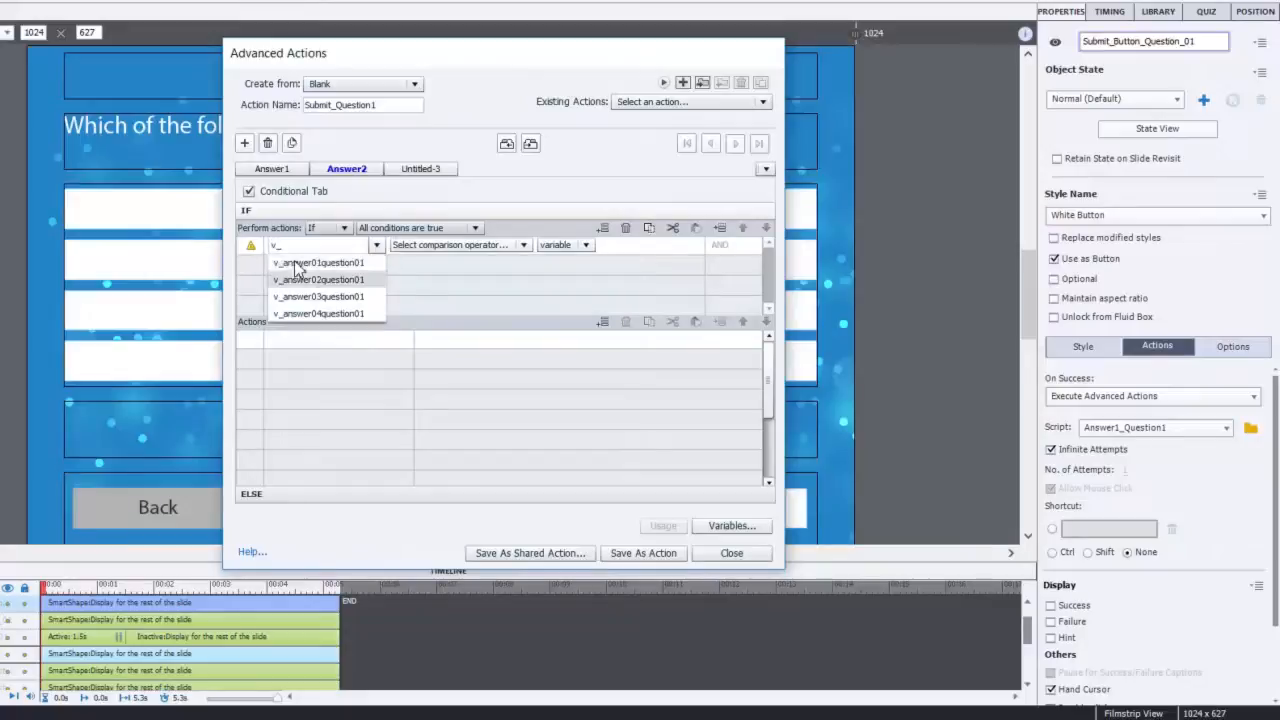
{"action": "key", "text": "Return"}
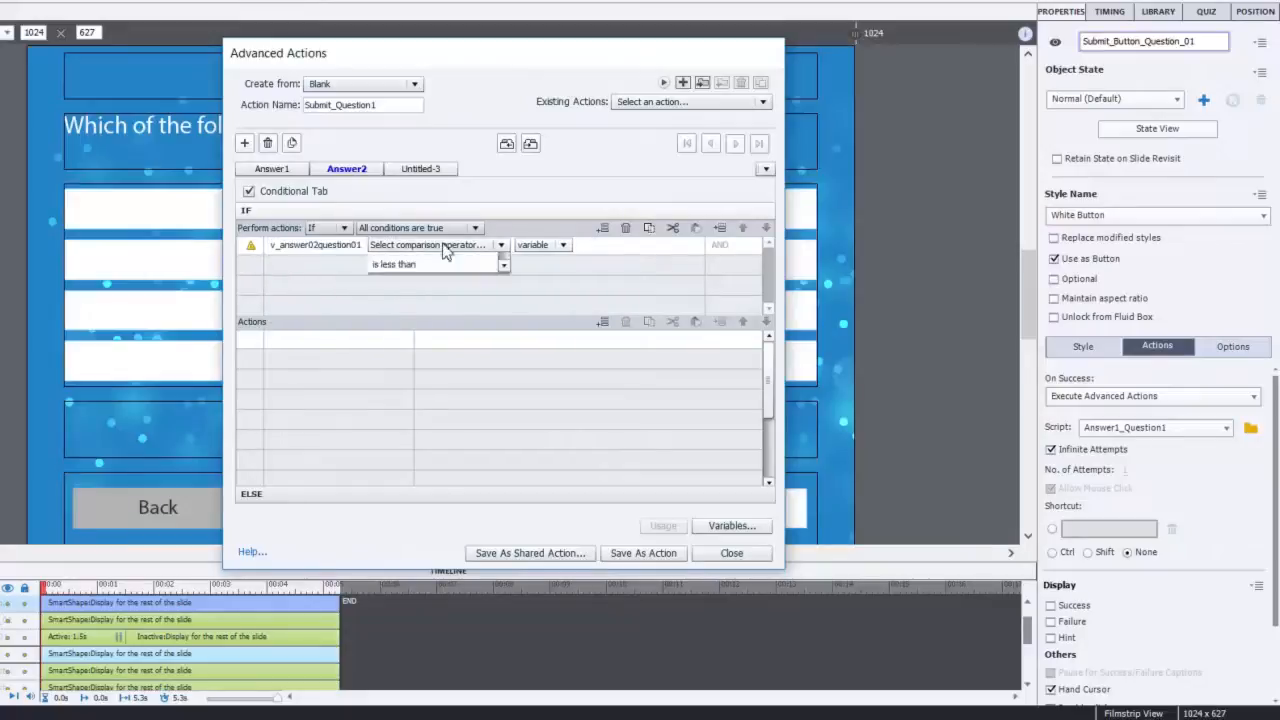
{"action": "left_click", "coordinate": [440, 245]}
{"action": "left_click", "coordinate": [462, 246]}
{"action": "left_click", "coordinate": [454, 278]}
{"action": "type", "text": "1"}
{"action": "key", "text": "Return"}
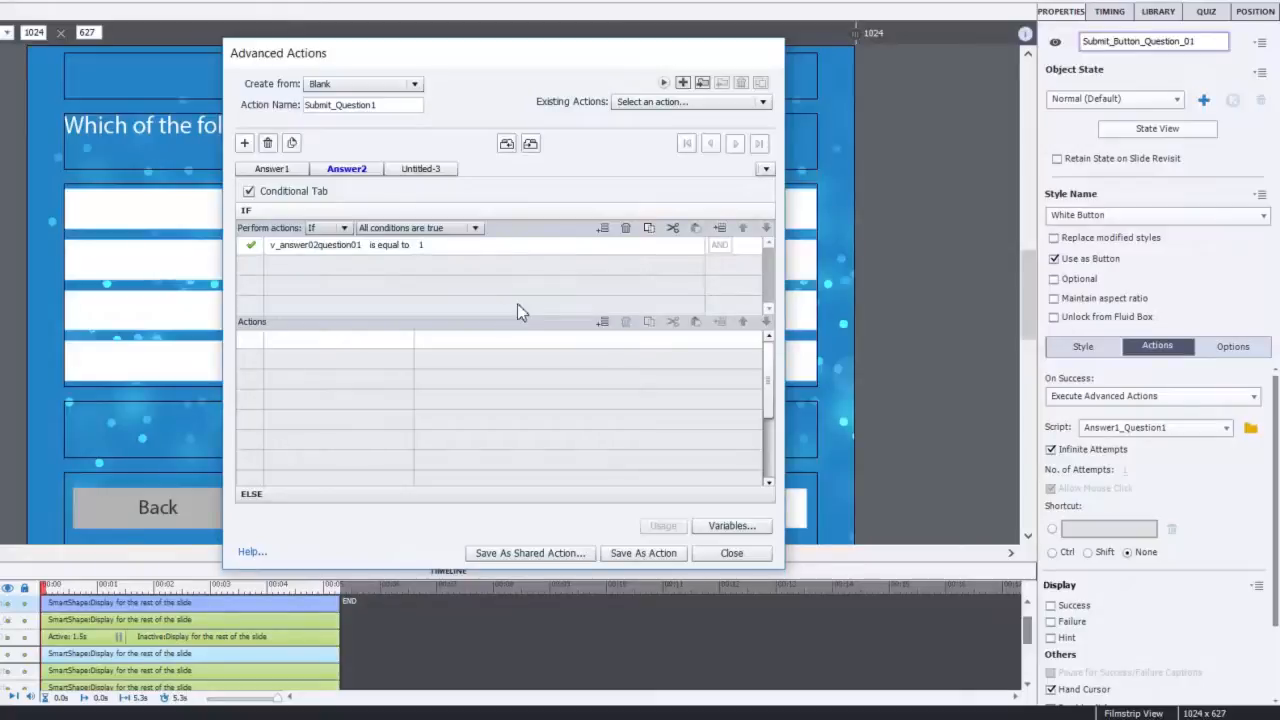
- Add an action to the Answer2 decision that changes the state of Feedback_Question_01 to Incorrect1
{"action": "left_click", "coordinate": [300, 342]}
{"action": "key", "text": "c"}
{"action": "key", "text": "c"}
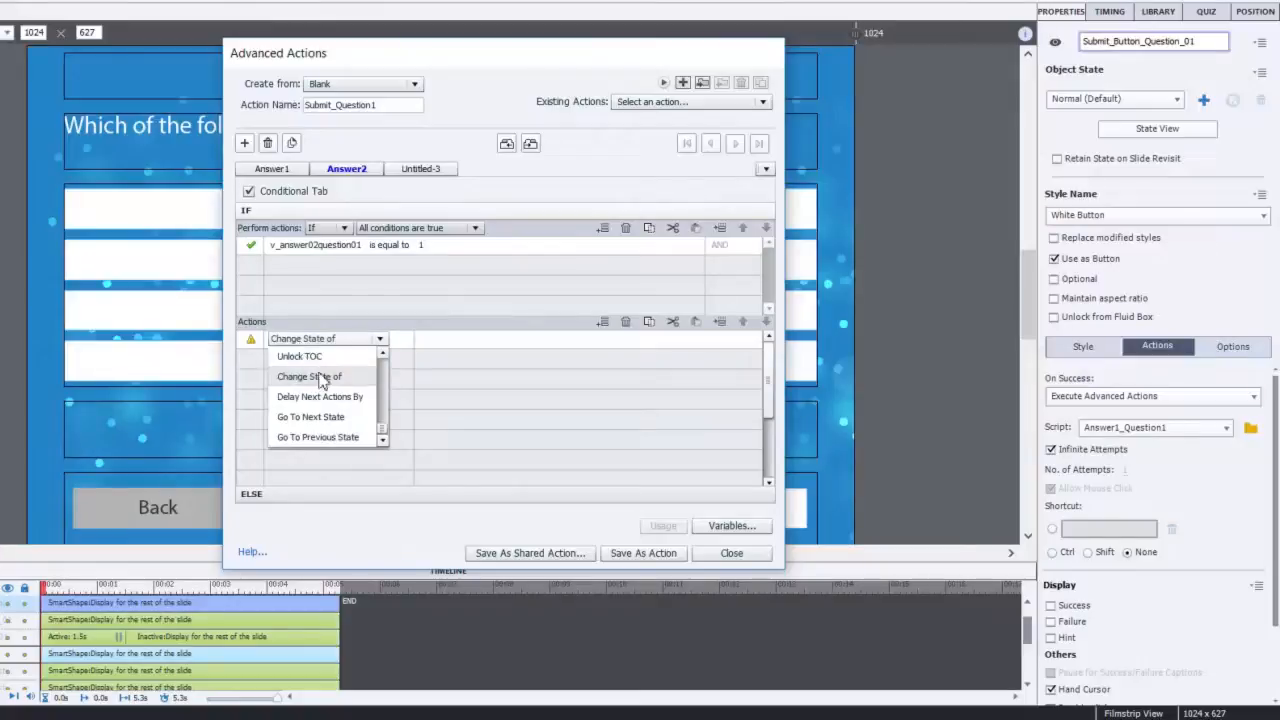
{"action": "left_click", "coordinate": [320, 376]}
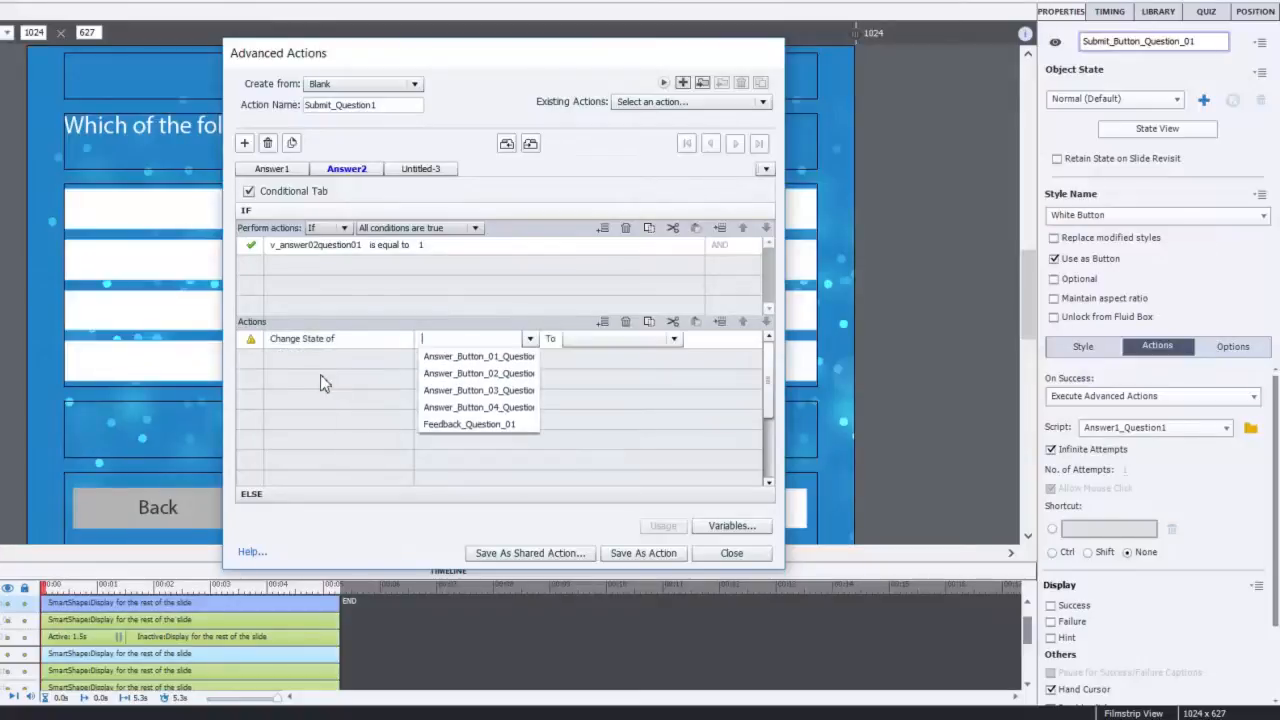
{"action": "left_click", "coordinate": [468, 424]}
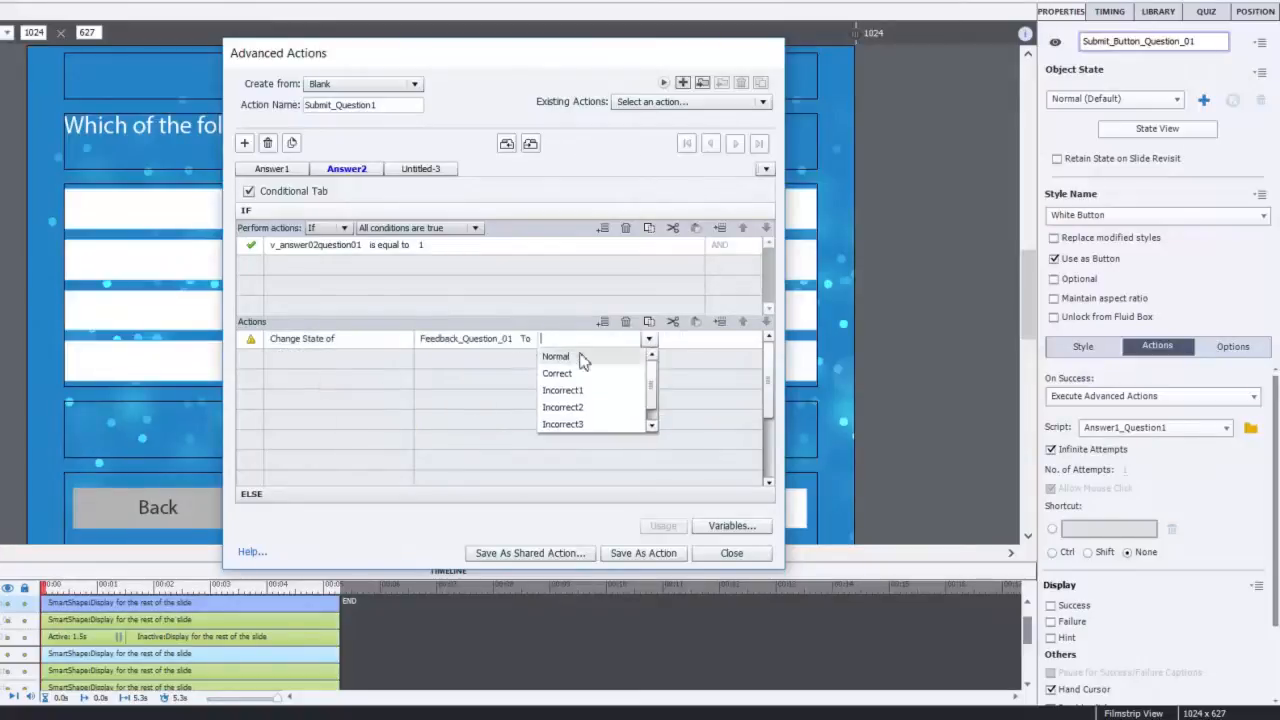
{"action": "left_click", "coordinate": [582, 394]}
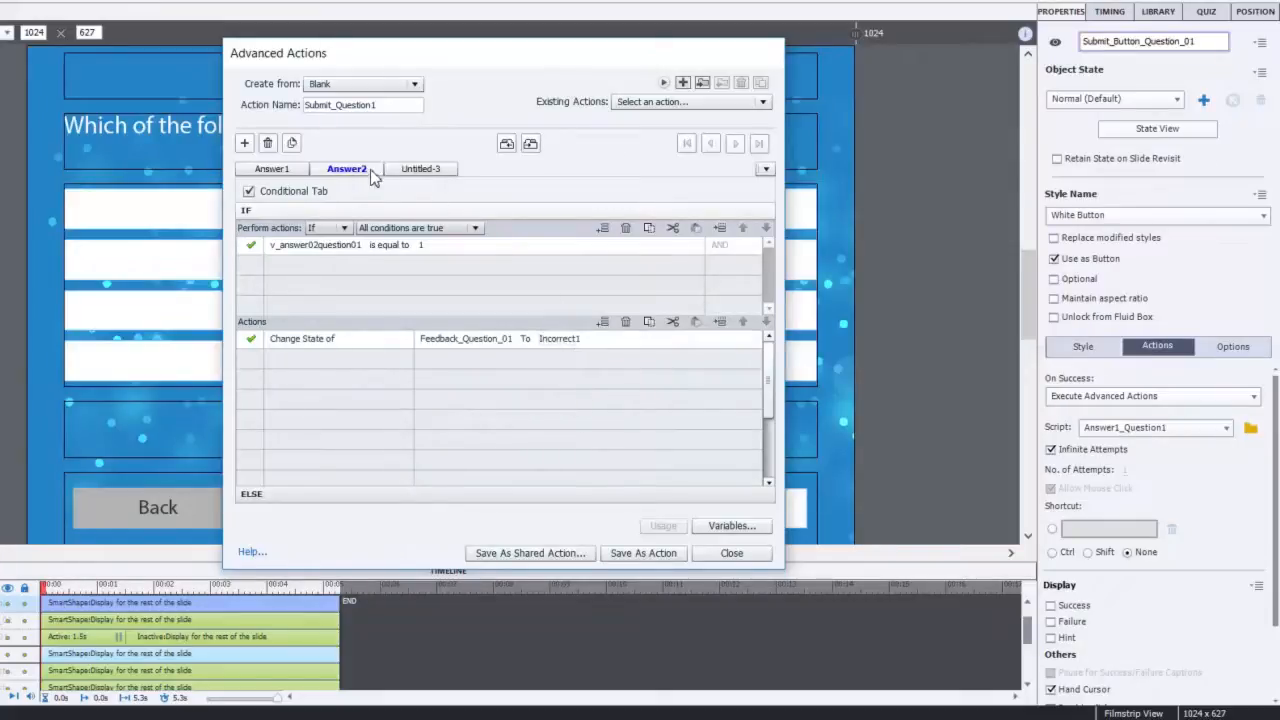
- Rename the third decision of Submit_Question1 as Answer3 and make it conditional
{"action": "left_click", "coordinate": [442, 170]}
{"action": "double_click", "coordinate": [442, 170]}
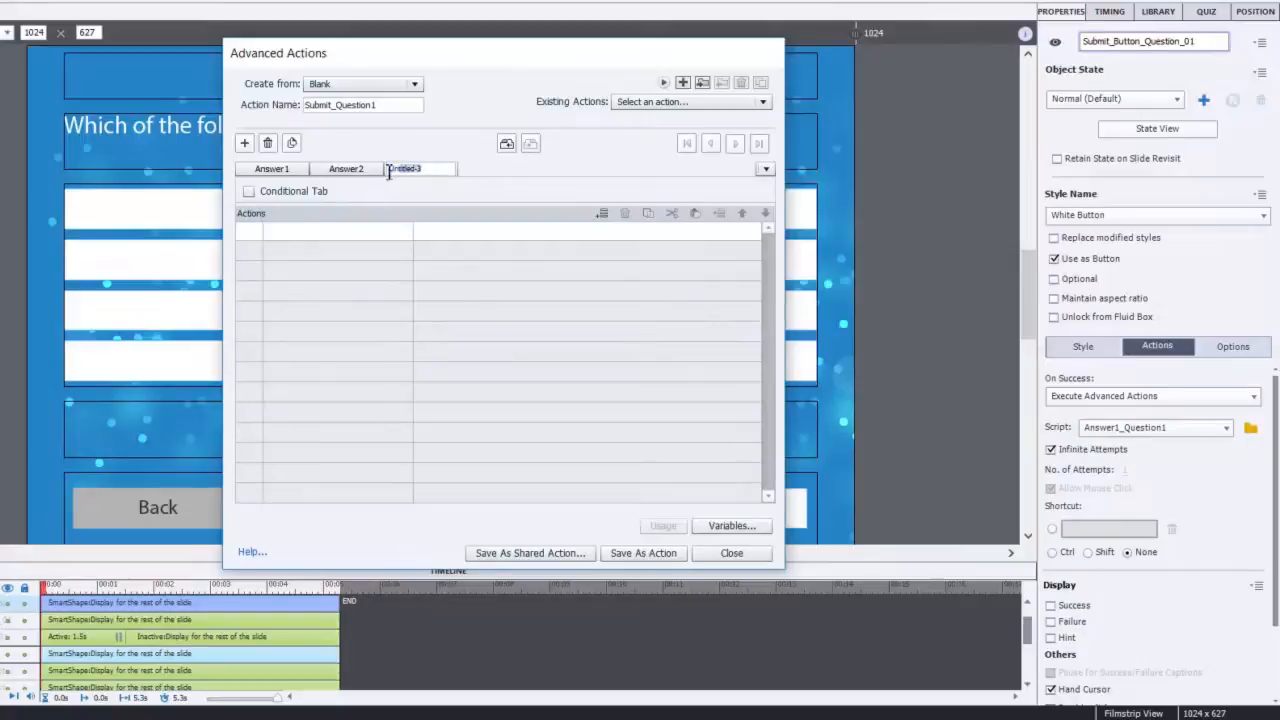
{"action": "type", "text": "Answer3"}
{"action": "left_click", "coordinate": [248, 191]}
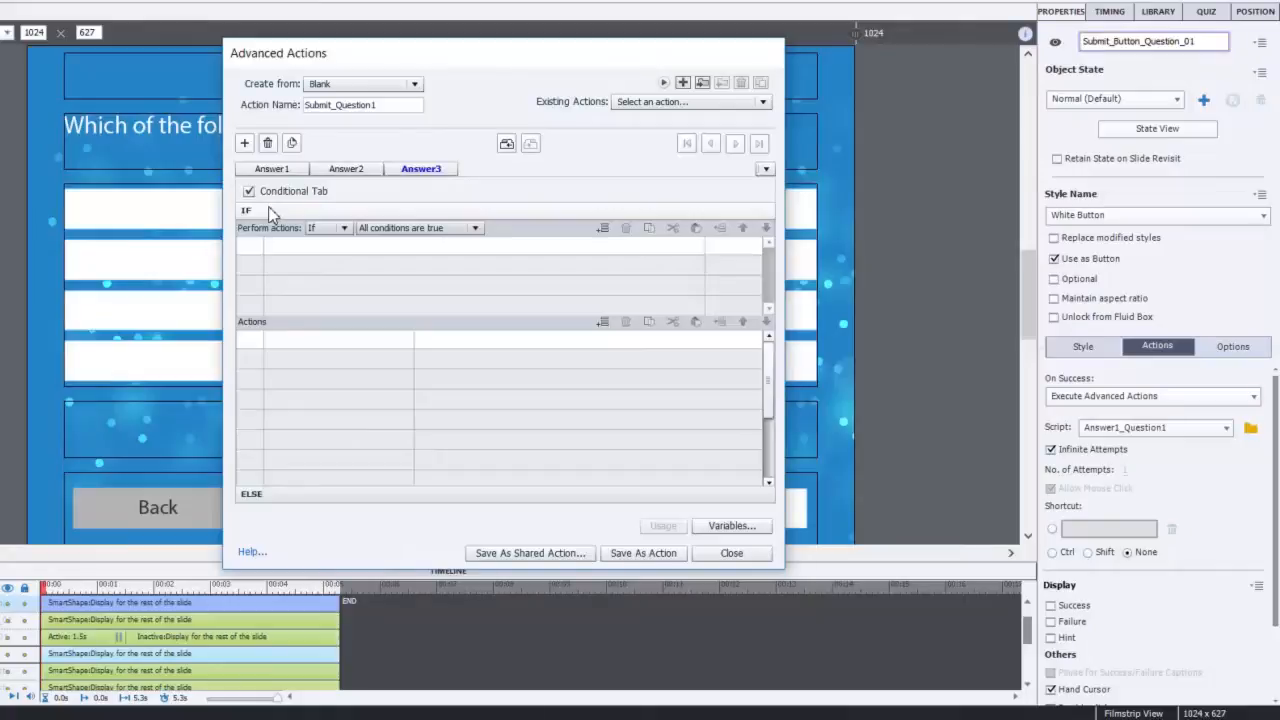
- Set the Answer3 decision's IF condition to v_answer03question01 is equal to 1
{"action": "left_click", "coordinate": [305, 251]}
{"action": "left_click", "coordinate": [305, 250]}
{"action": "left_click", "coordinate": [309, 264]}
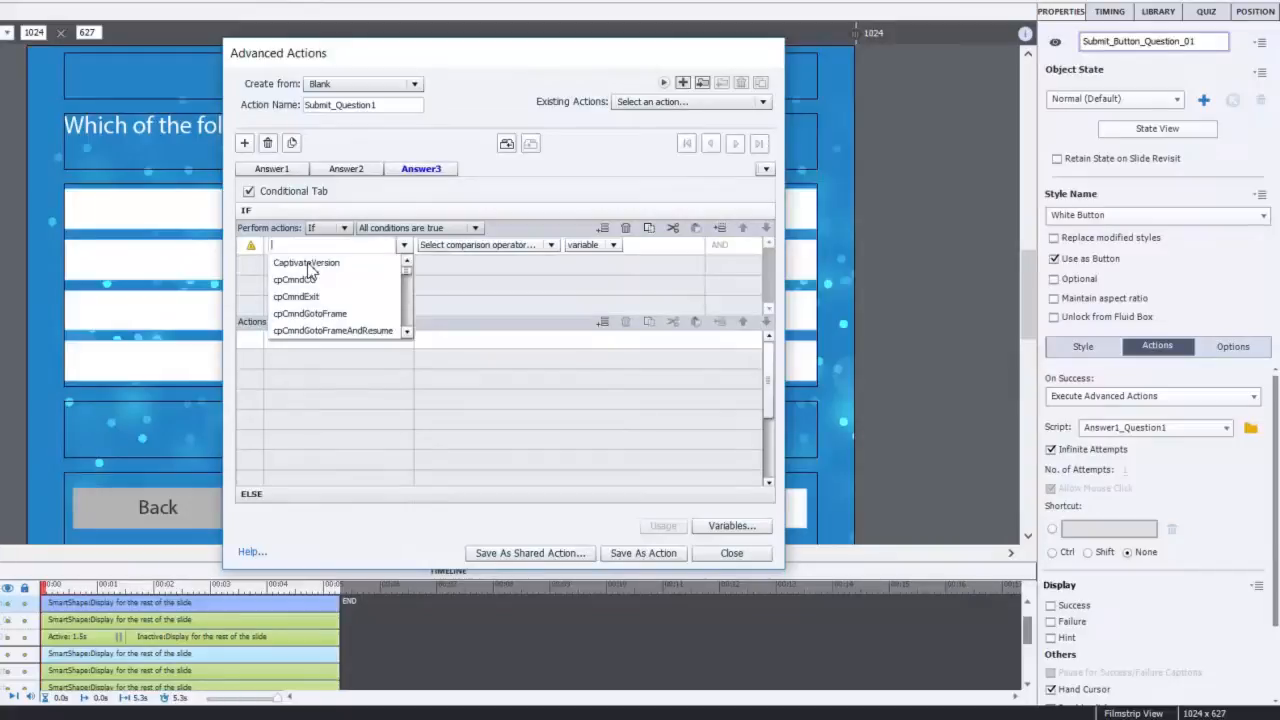
{"action": "type", "text": "v_"}
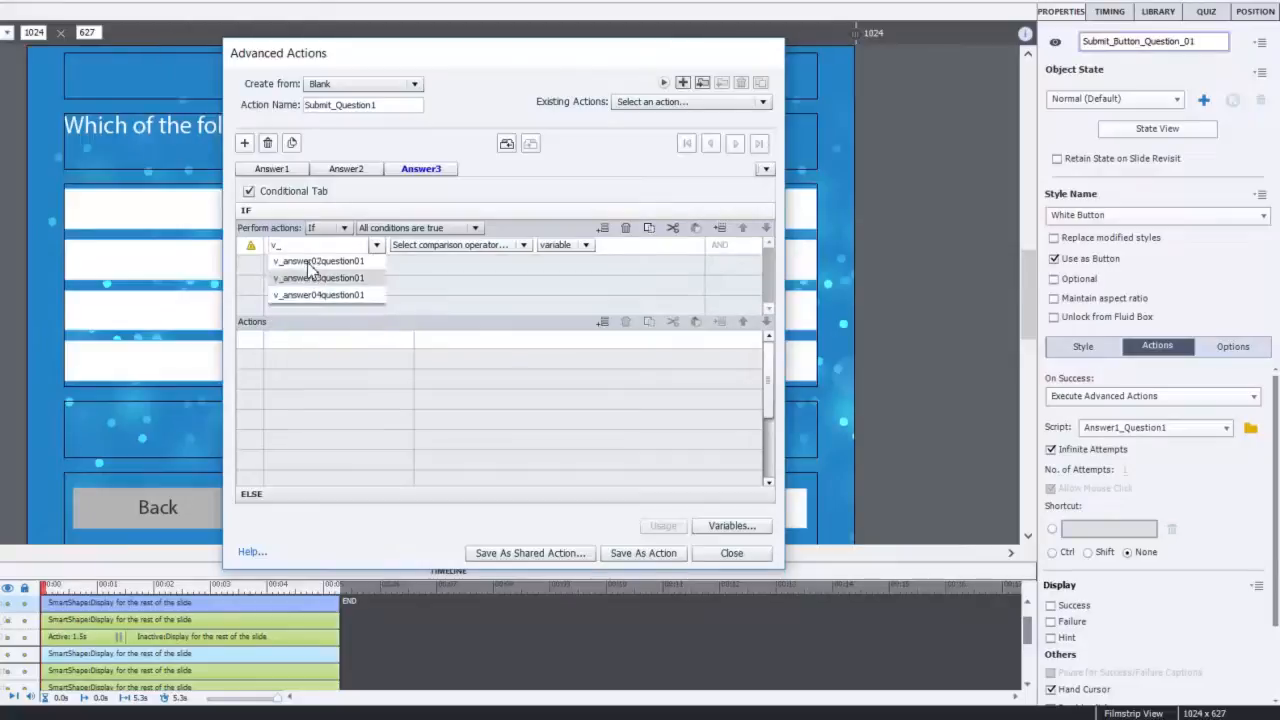
{"action": "left_click", "coordinate": [318, 296]}
{"action": "left_click", "coordinate": [438, 250]}
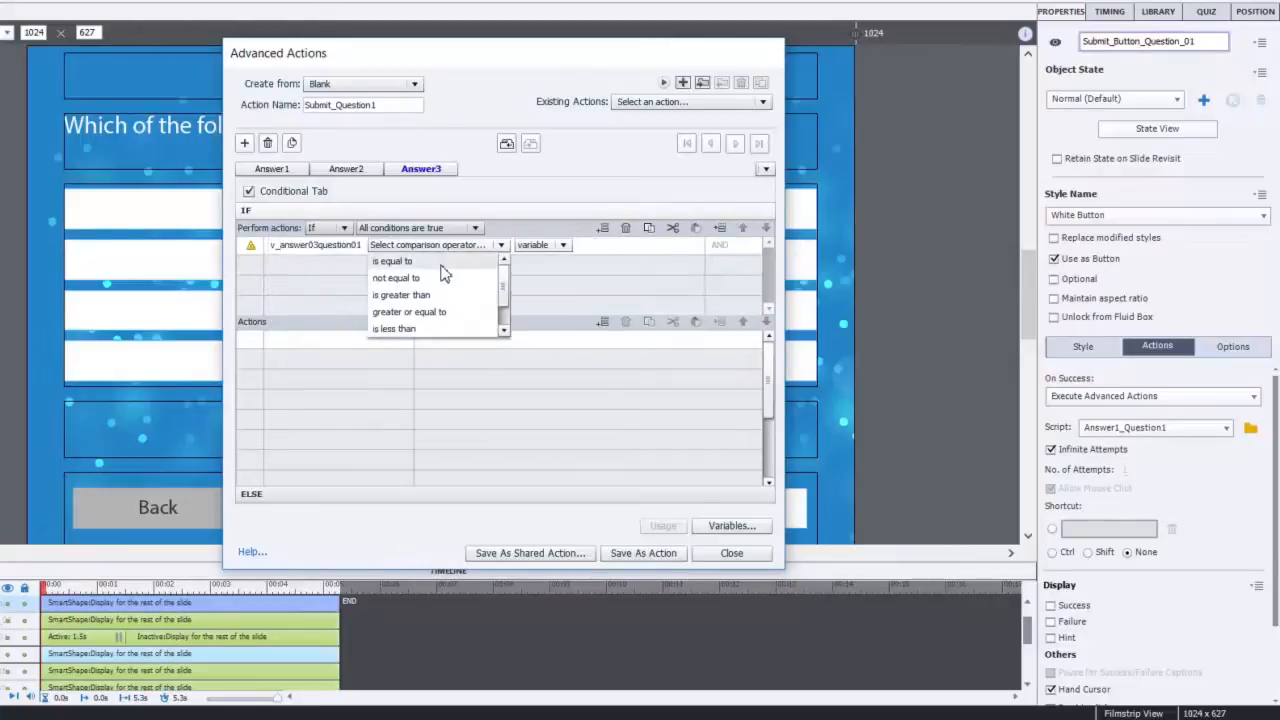
{"action": "left_click", "coordinate": [442, 261]}
{"action": "left_click", "coordinate": [433, 247]}
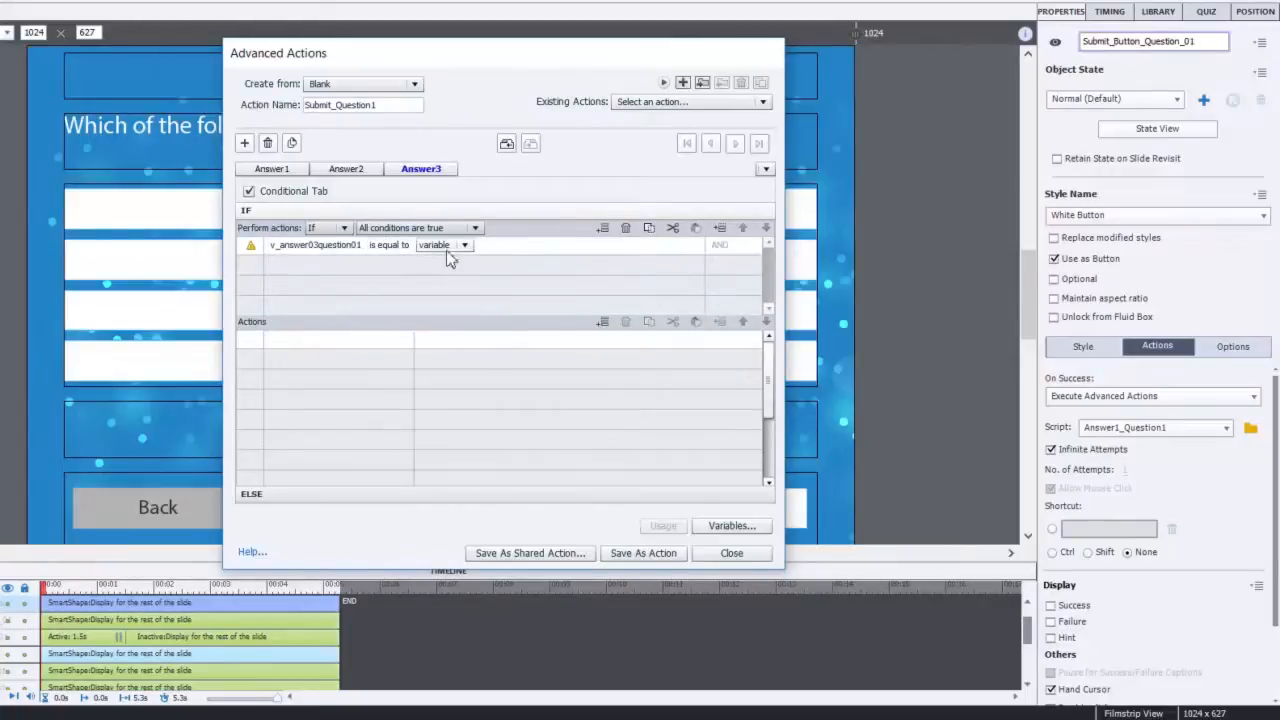
{"action": "left_click", "coordinate": [458, 279]}
{"action": "type", "text": "1"}
{"action": "key", "text": "Return"}
- Add an action to the Answer3 decision that changes the state of Feedback_Question_01 to Incorrect2
{"action": "left_click", "coordinate": [300, 340]}
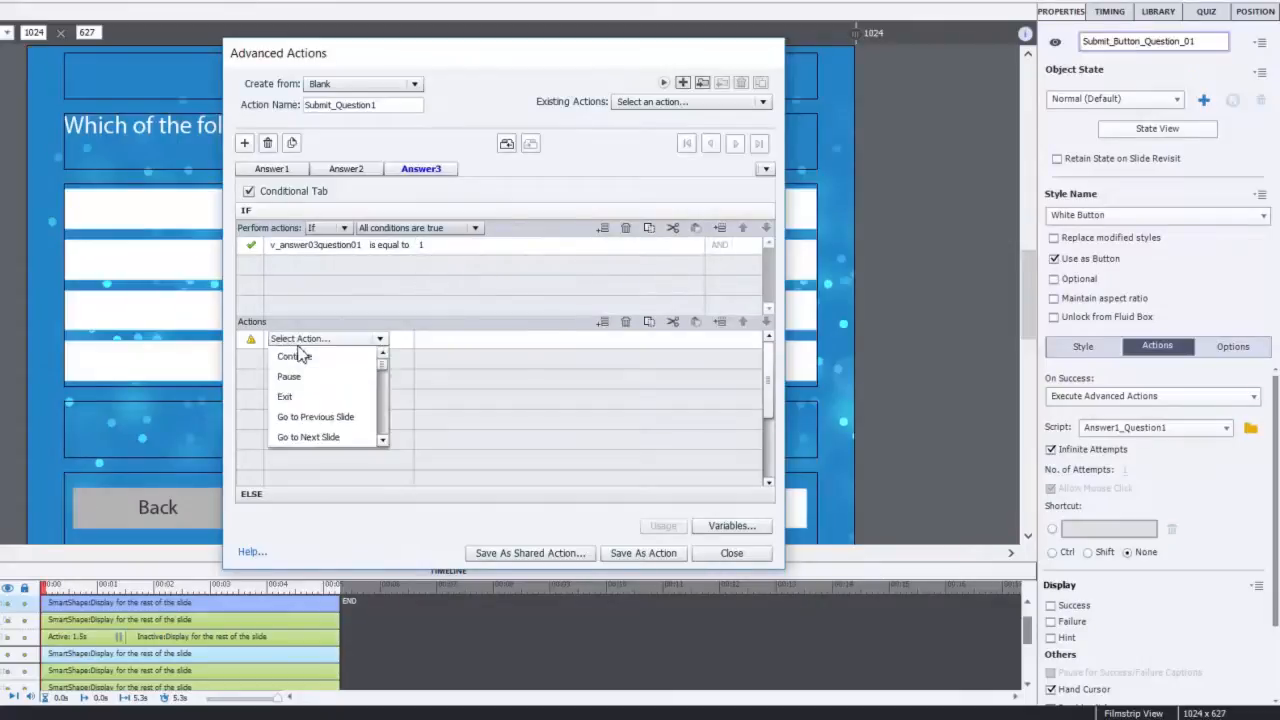
{"action": "left_click", "coordinate": [300, 356]}
{"action": "scroll", "coordinate": [330, 370], "scroll_direction": "down", "scroll_amount": 10}
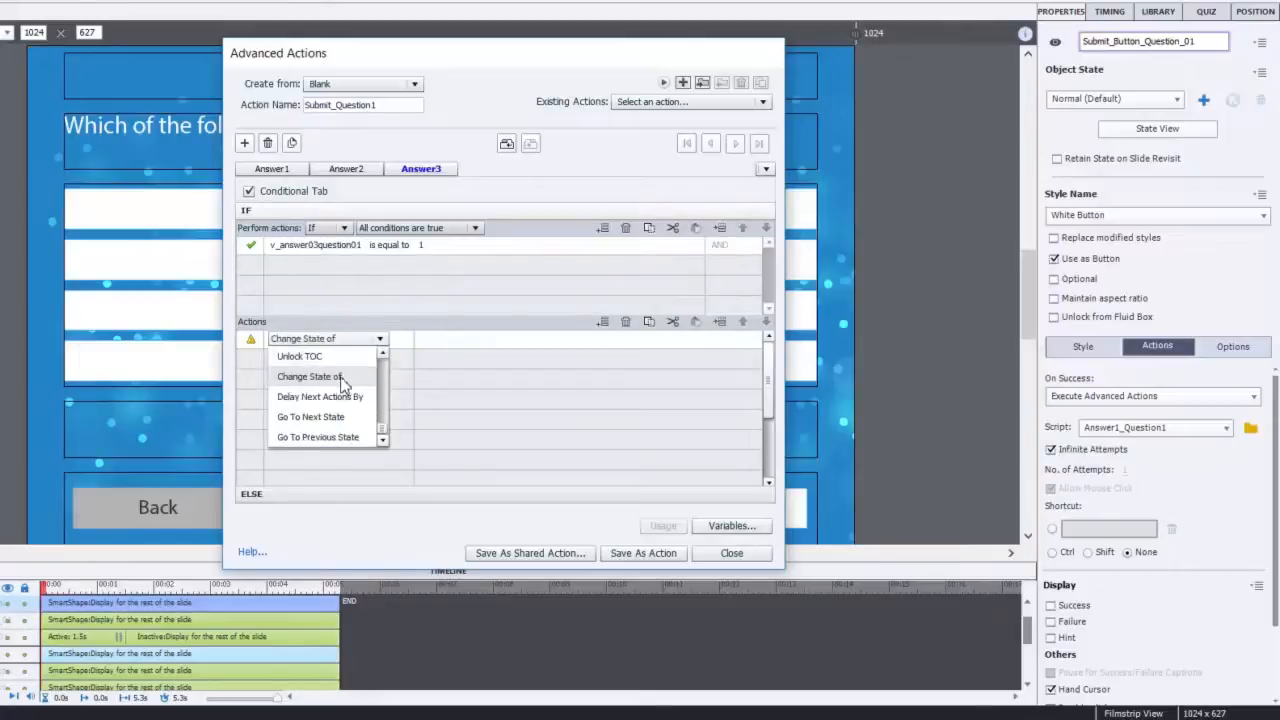
{"action": "left_click", "coordinate": [337, 371]}
{"action": "type", "text": "fee"}
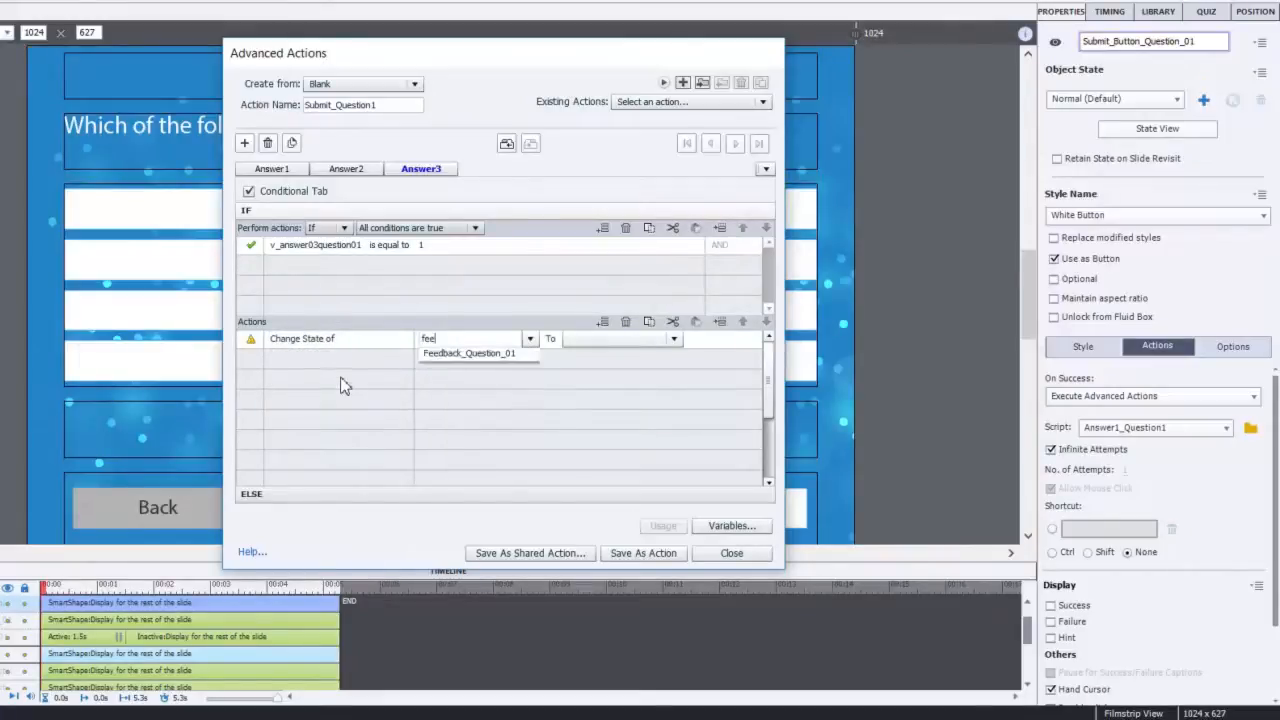
{"action": "left_click", "coordinate": [482, 363]}
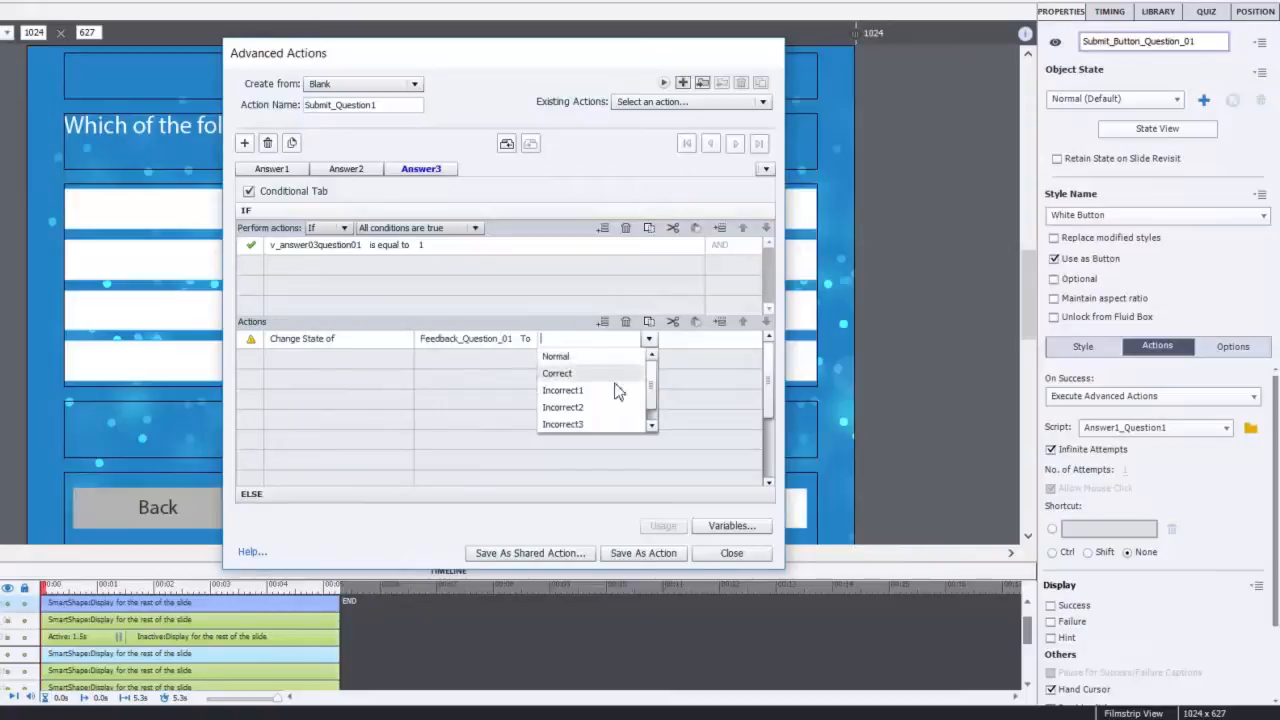
{"action": "left_click", "coordinate": [601, 411]}
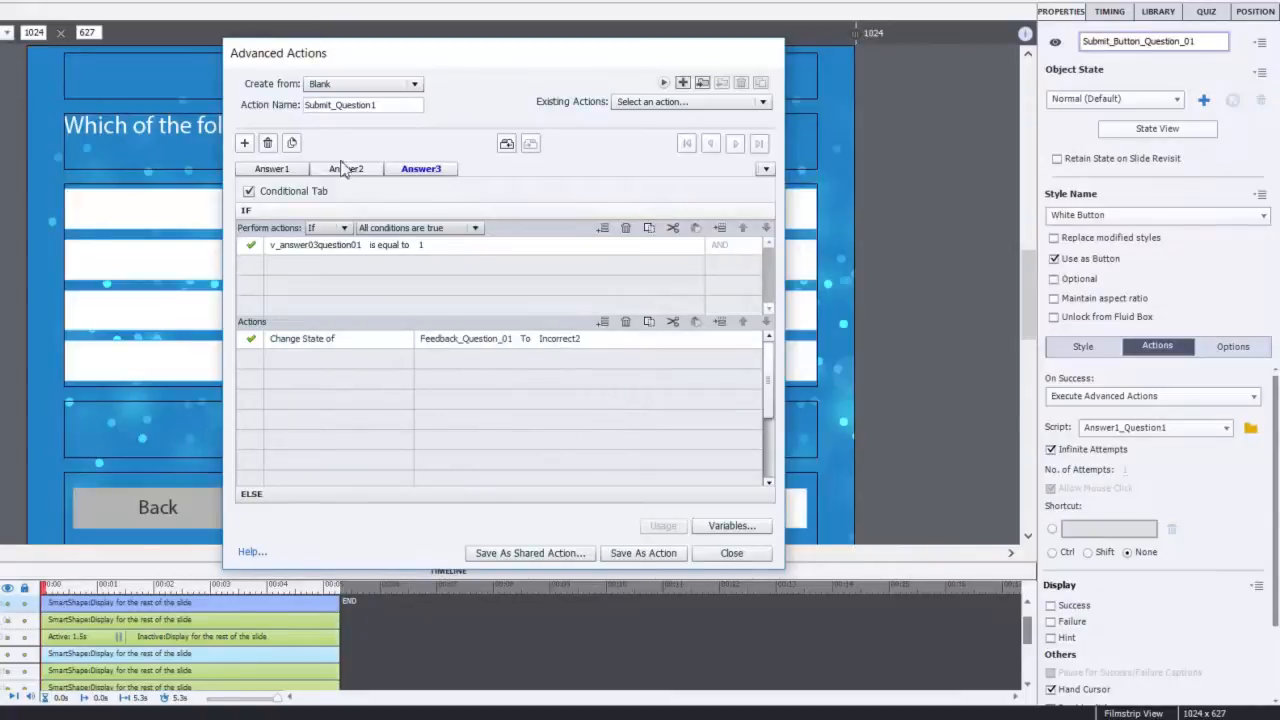
- Add a fourth decision to Submit_Question1 and name it Answer4
{"action": "left_click", "coordinate": [244, 145]}
{"action": "double_click", "coordinate": [505, 169]}
{"action": "type", "text": "A"}
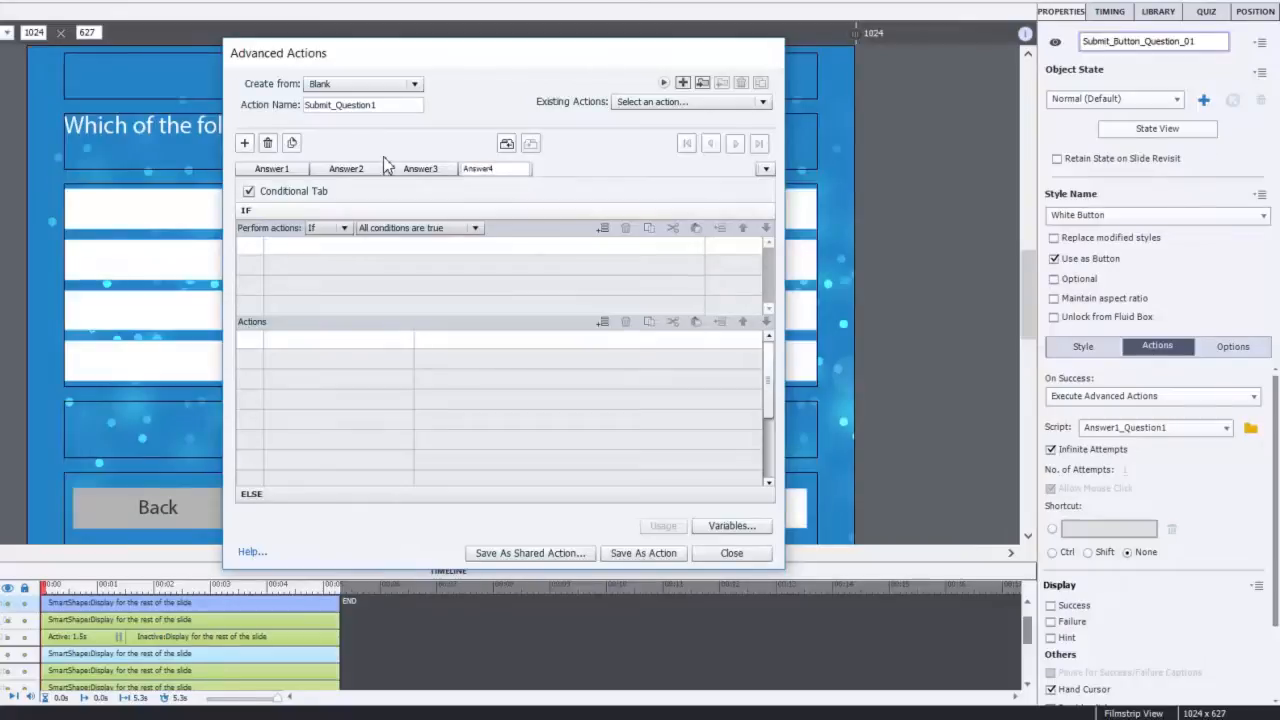
{"action": "type", "text": "nswer4"}
- Set the Answer4 decision's IF condition to v_answer04question01 is equal to 1
{"action": "left_click", "coordinate": [287, 247]}
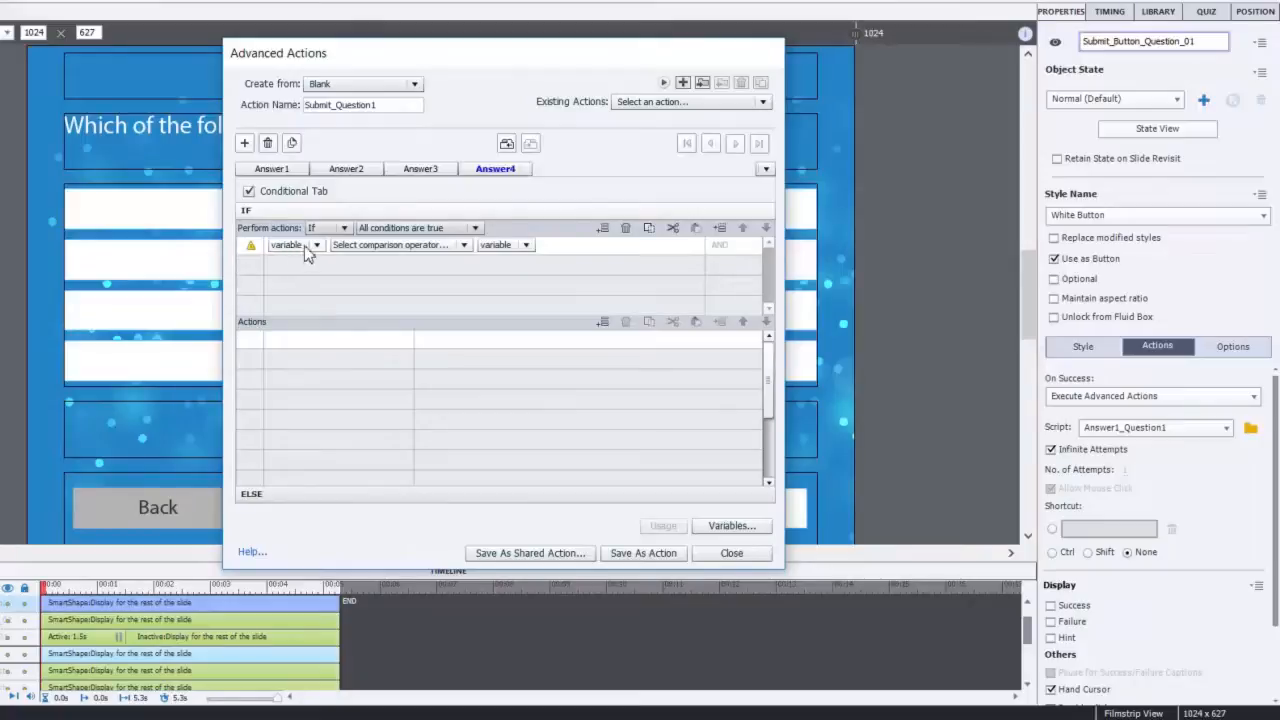
{"action": "left_click", "coordinate": [315, 247]}
{"action": "left_click", "coordinate": [308, 262]}
{"action": "type", "text": "v_"}
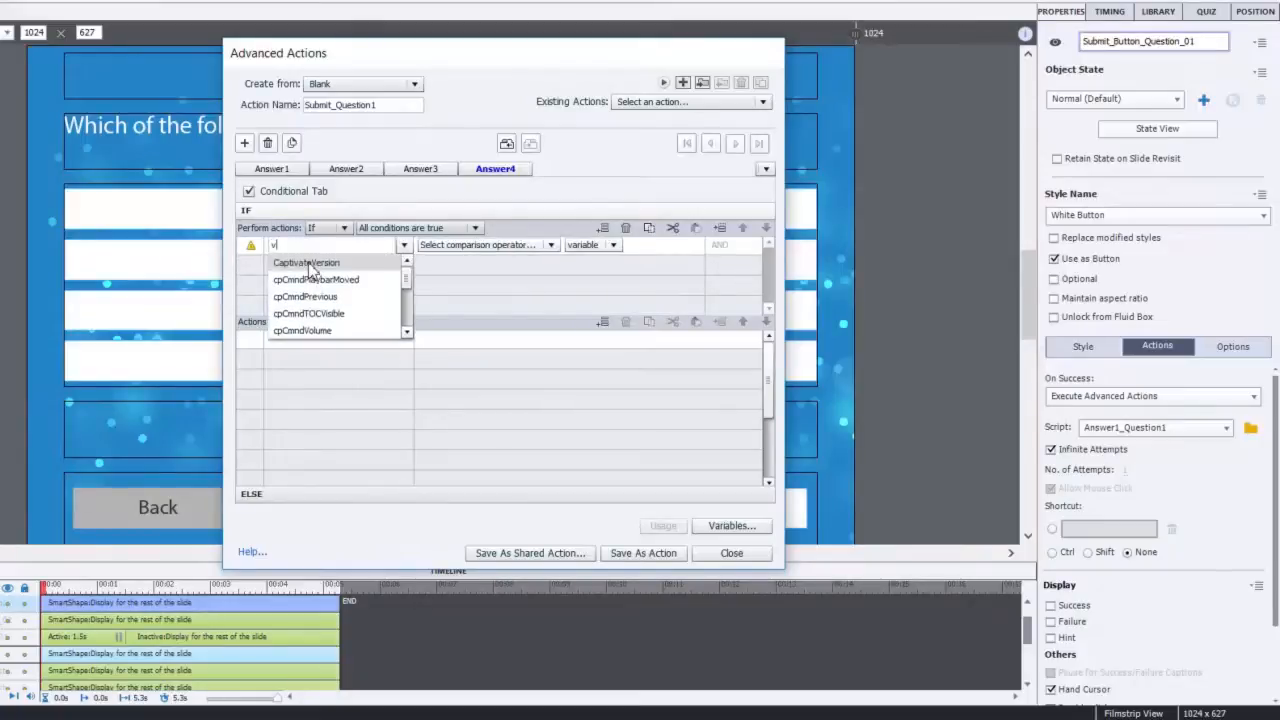
{"action": "key", "text": "Down"}
{"action": "key", "text": "Down"}
{"action": "key", "text": "Down"}
{"action": "key", "text": "Down"}
{"action": "key", "text": "Return"}
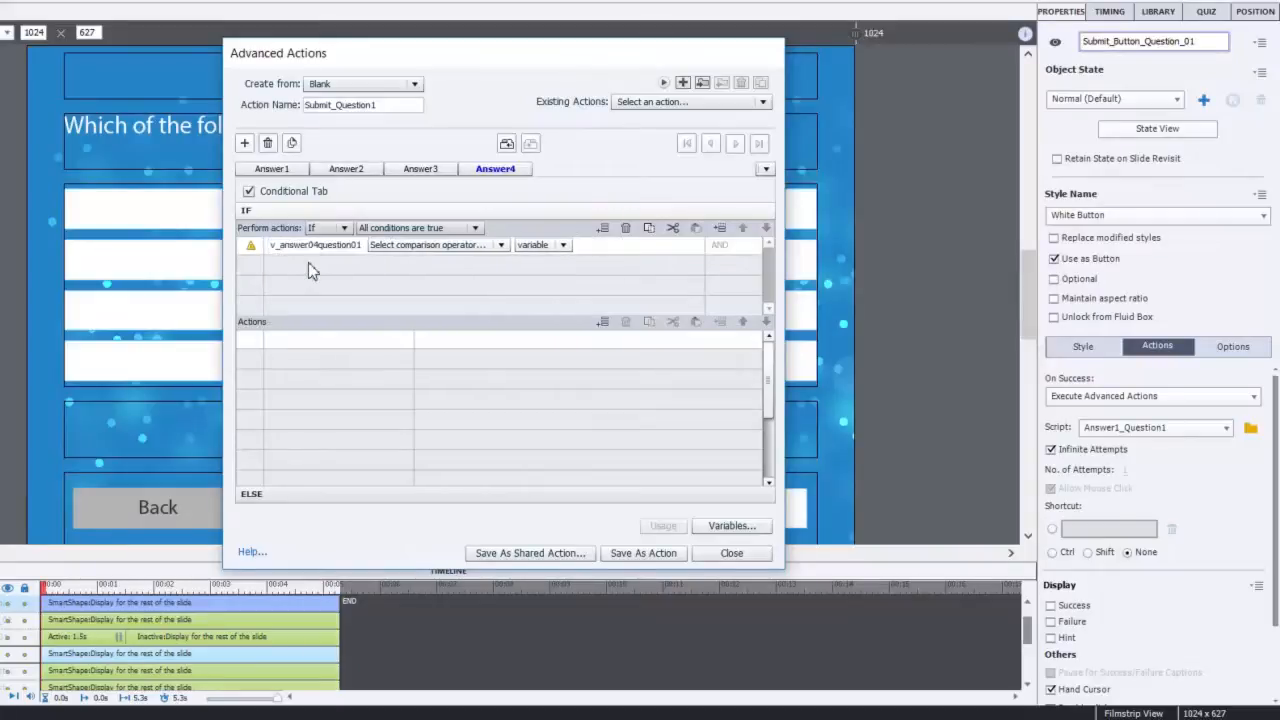
{"action": "left_click", "coordinate": [415, 247]}
{"action": "key", "text": "Return"}
{"action": "left_click", "coordinate": [458, 251]}
{"action": "left_click", "coordinate": [466, 277]}
{"action": "type", "text": "1"}
{"action": "key", "text": "Return"}
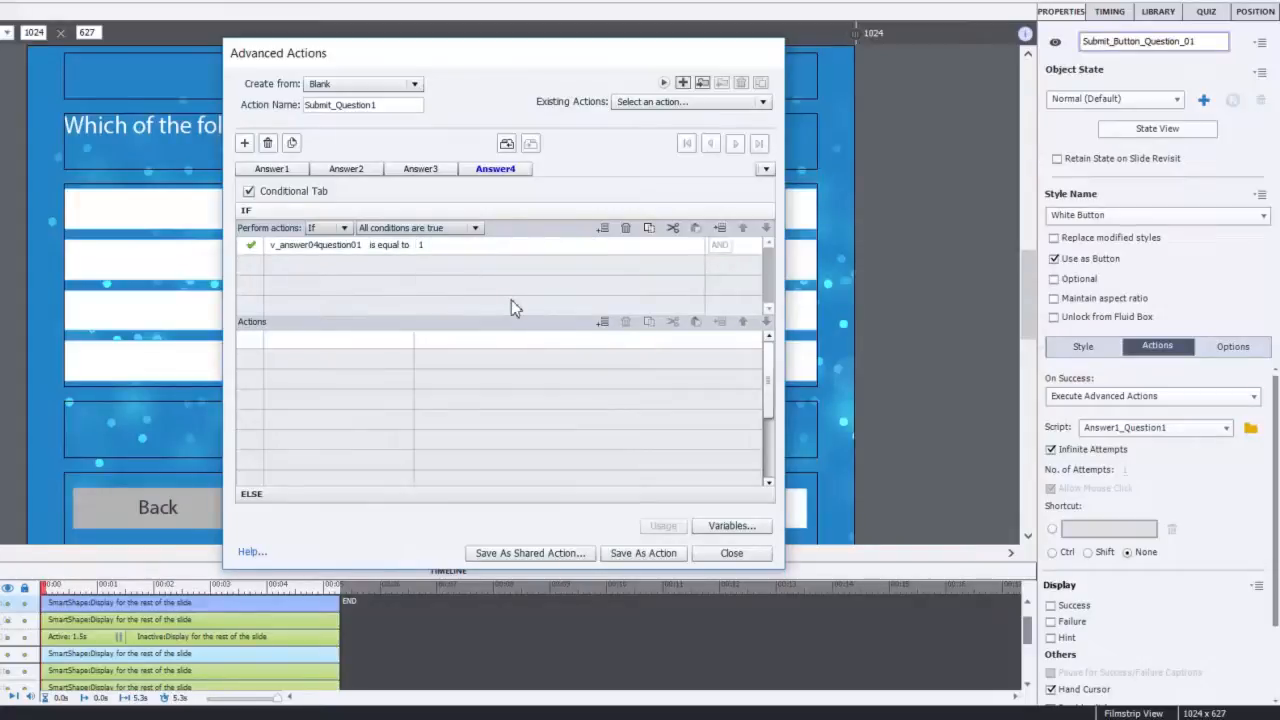
- Add an action to the Answer4 decision that changes the state of Feedback_Question_01 to Incorrect3
{"action": "left_click", "coordinate": [310, 347]}
{"action": "key", "text": "c"}
{"action": "key", "text": "c"}
{"action": "left_click", "coordinate": [327, 380]}
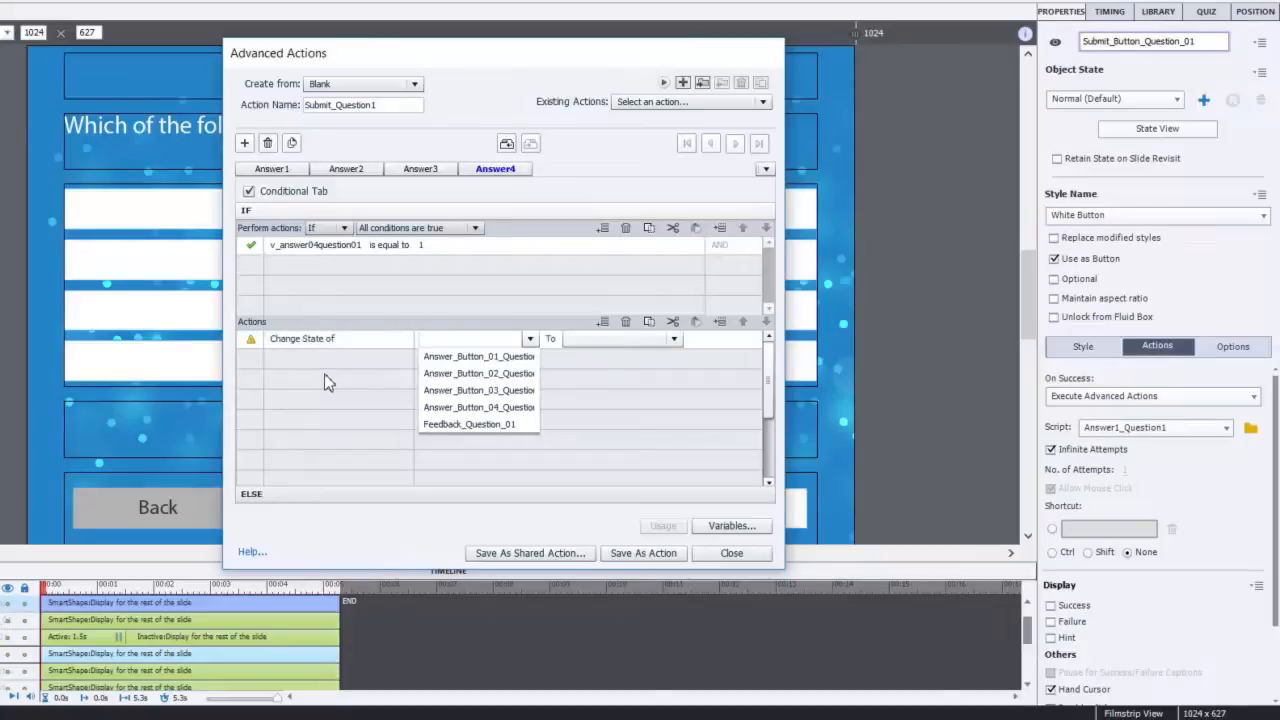
{"action": "left_click", "coordinate": [445, 425]}
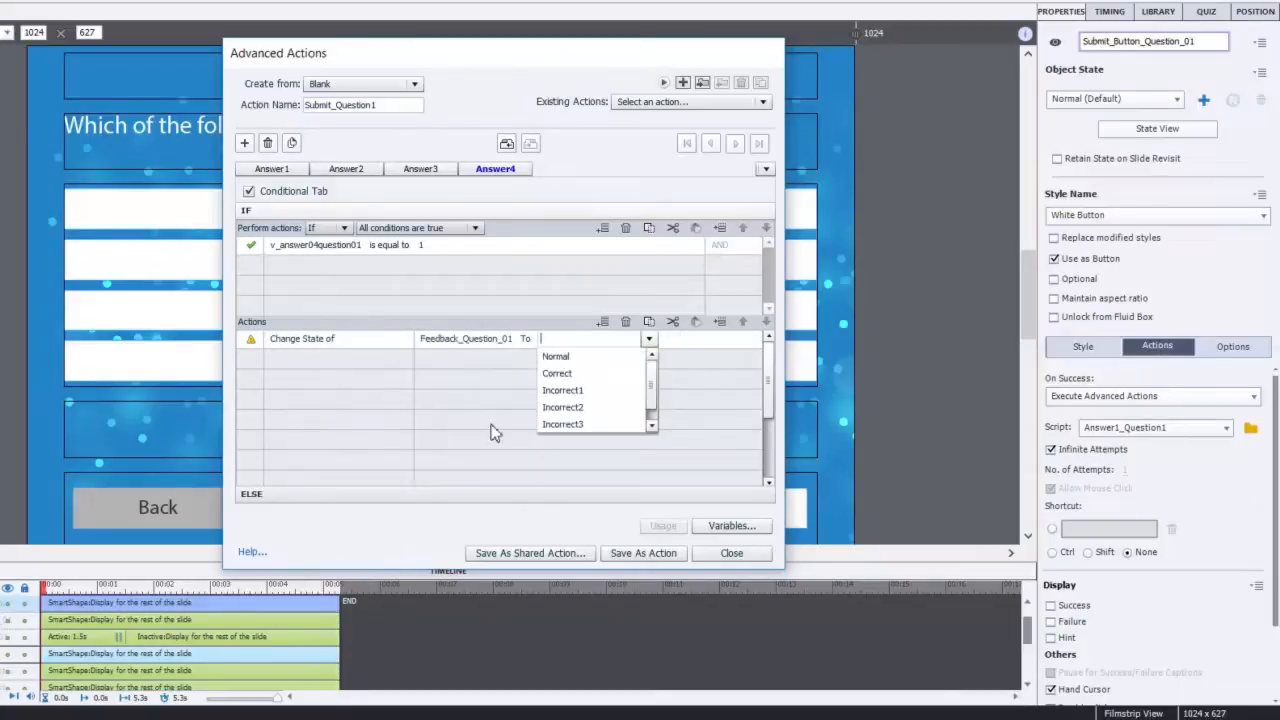
{"action": "left_click", "coordinate": [598, 430]}
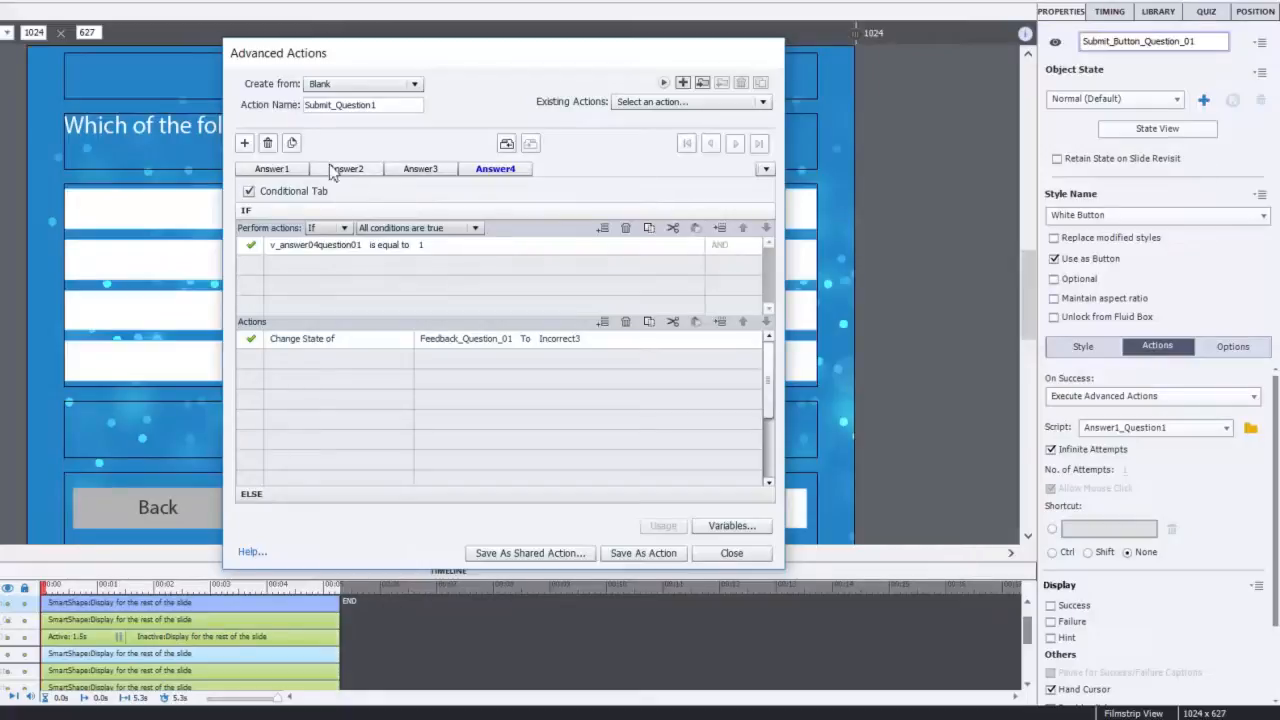
- Add a fifth decision to Submit_Question1 and name it Incomplete
{"action": "left_click", "coordinate": [244, 145]}
{"action": "double_click", "coordinate": [558, 168]}
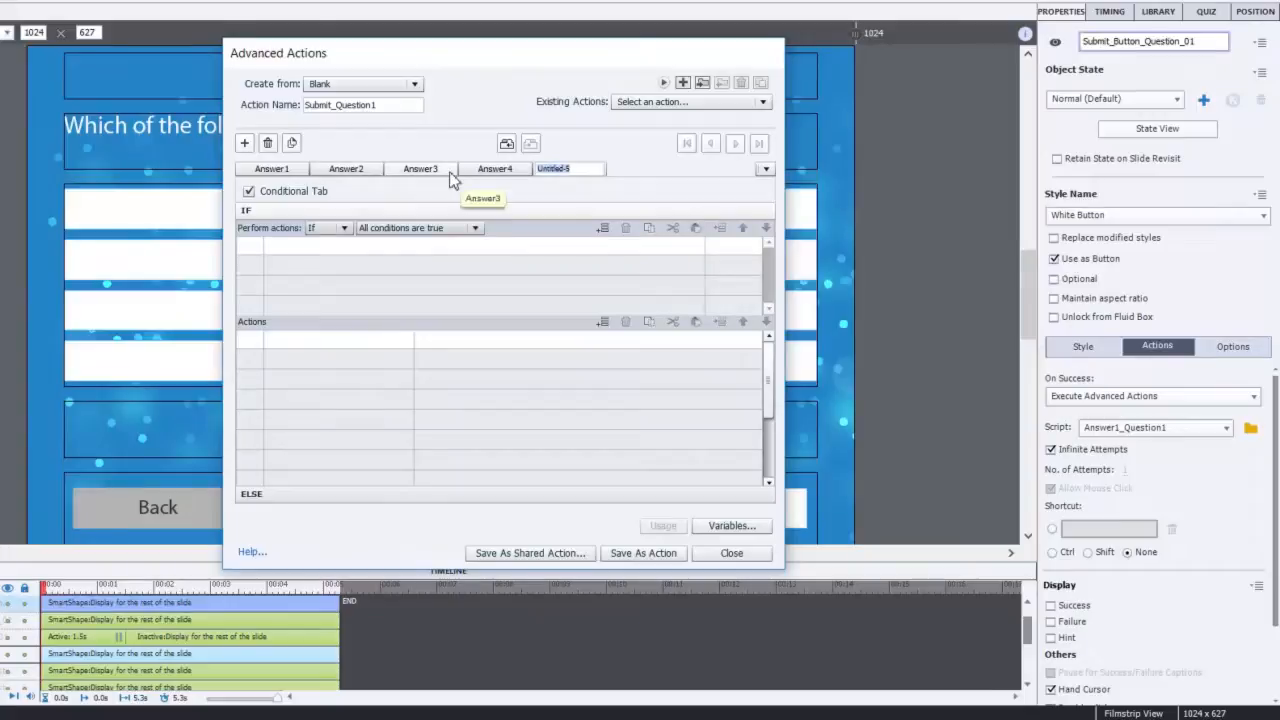
{"action": "type", "text": "Incomplete"}
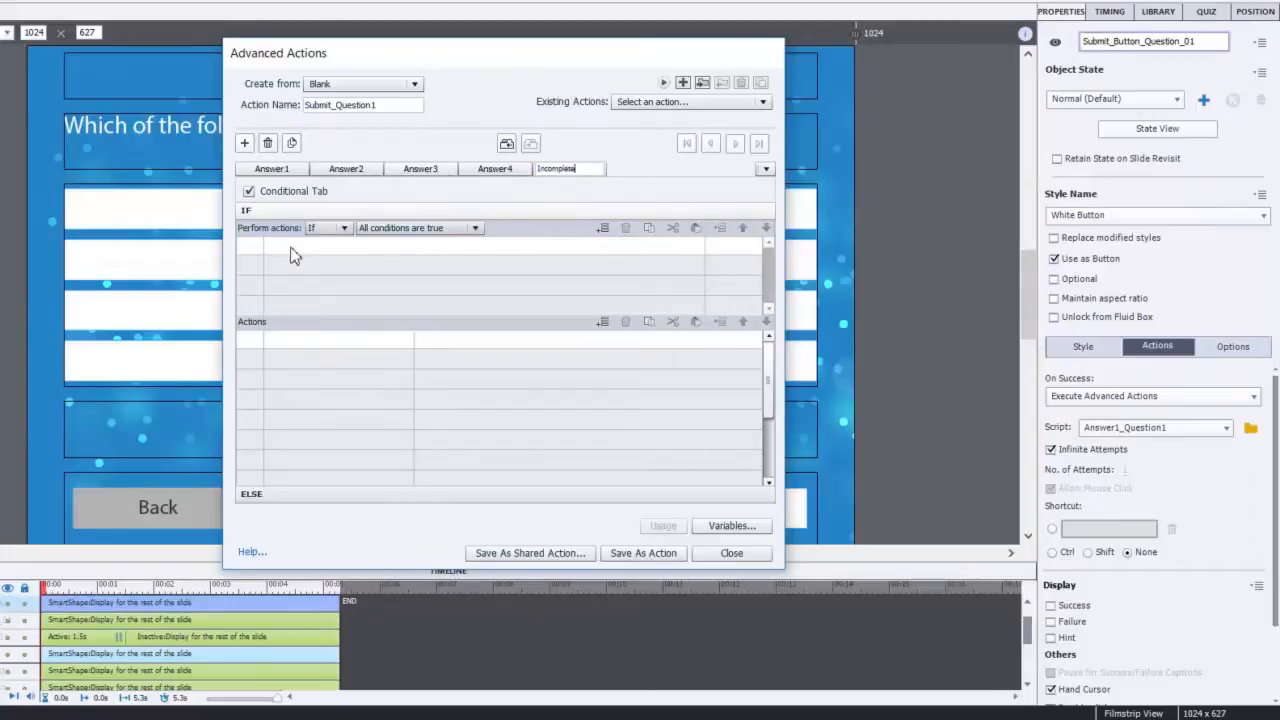
- Add an IF condition to the Incomplete decision requiring v_answer01question01 to be equal to 0
{"action": "left_click", "coordinate": [304, 253]}
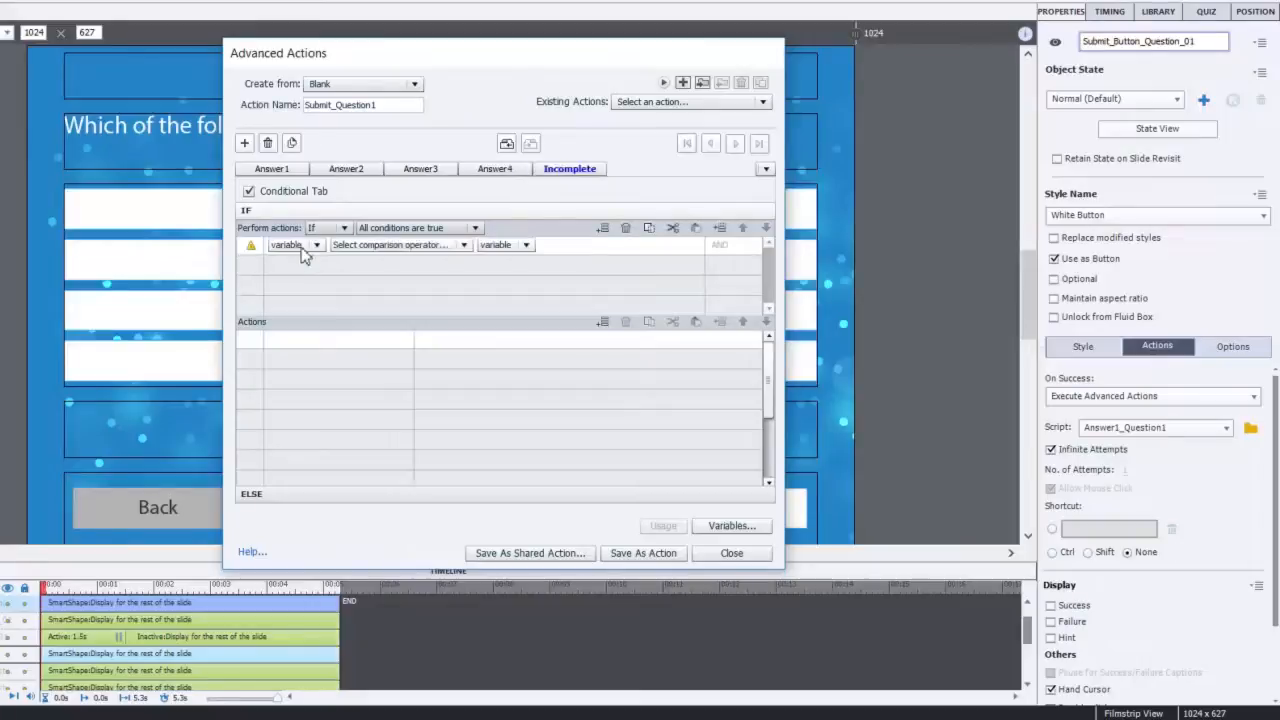
{"action": "left_click", "coordinate": [304, 245]}
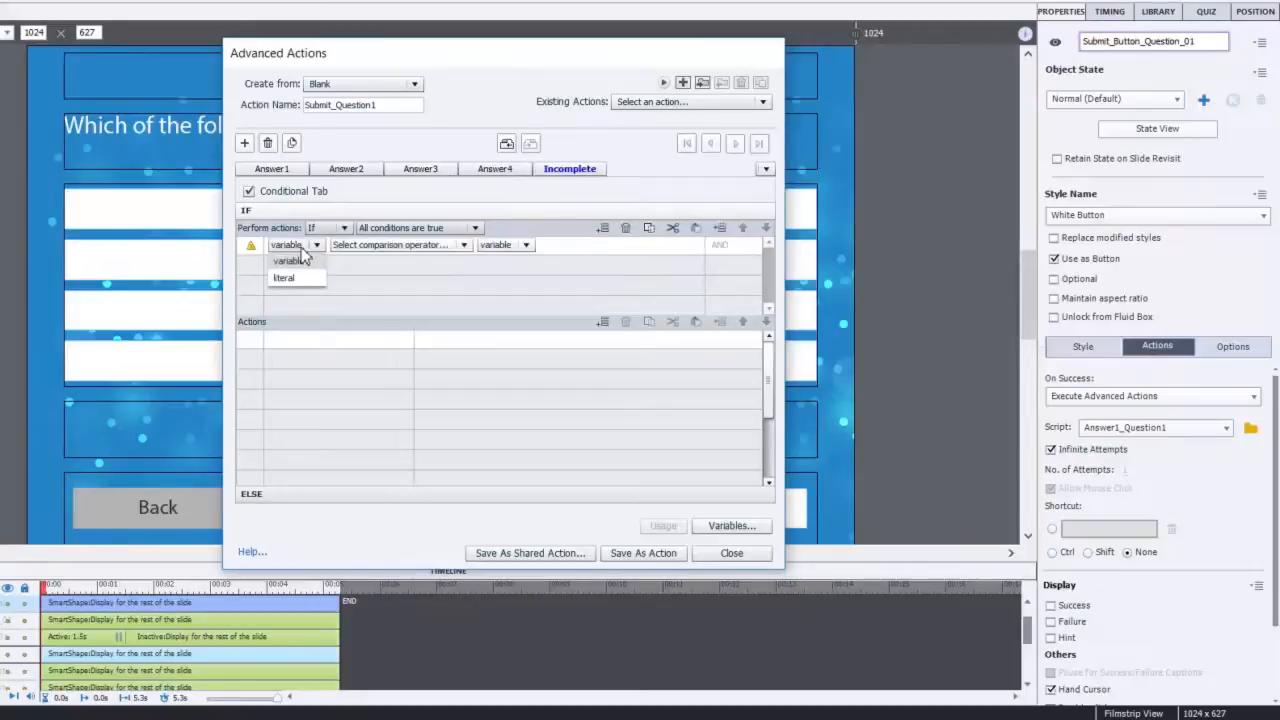
{"action": "left_click", "coordinate": [302, 261]}
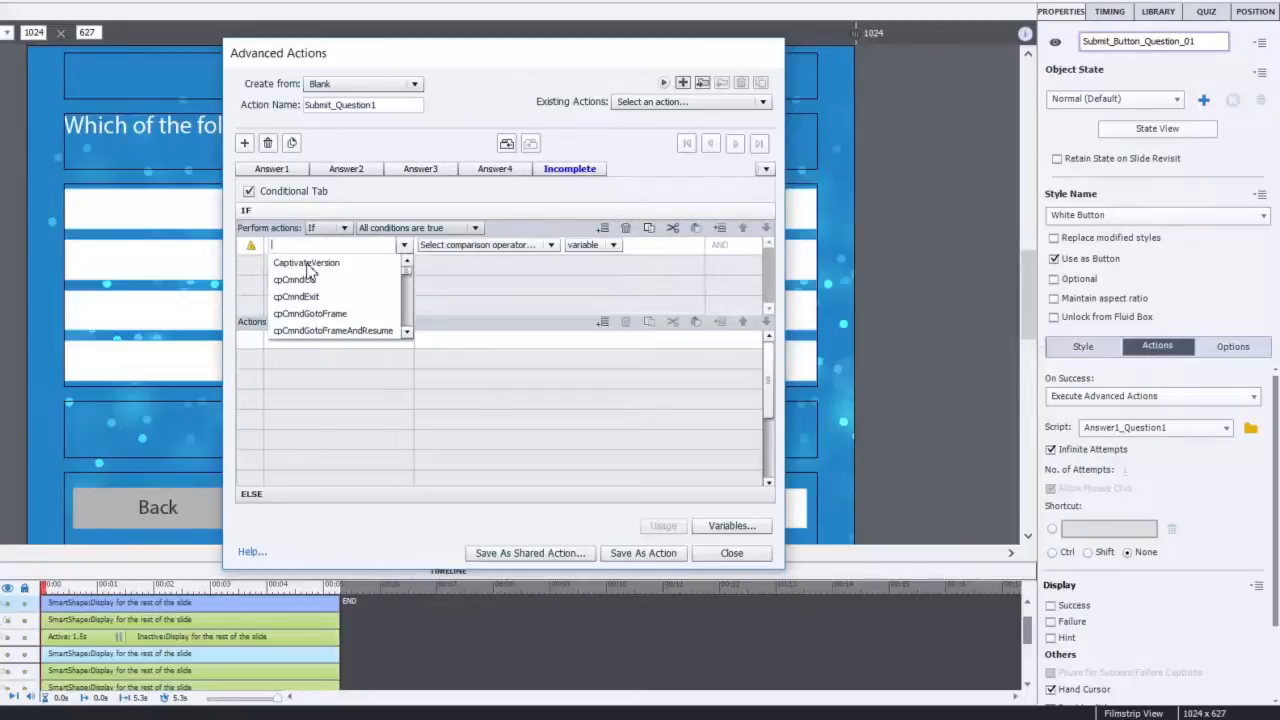
{"action": "type", "text": "v_"}
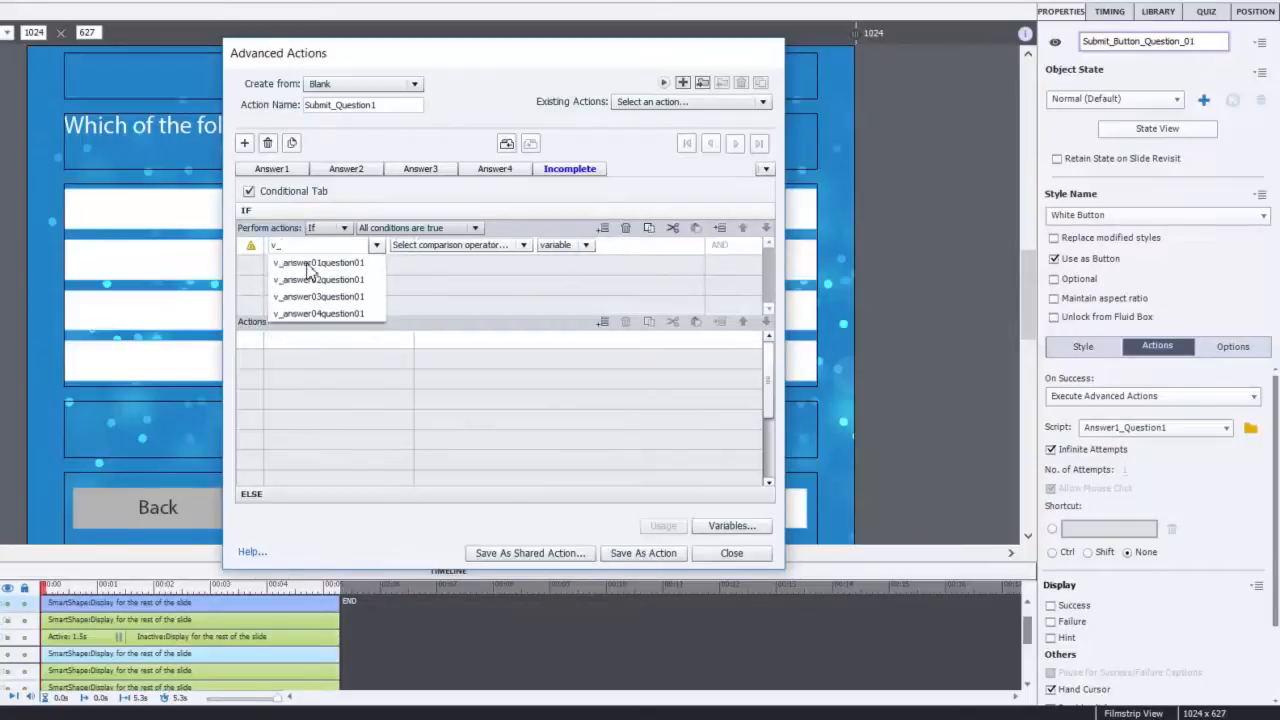
{"action": "left_click", "coordinate": [307, 264]}
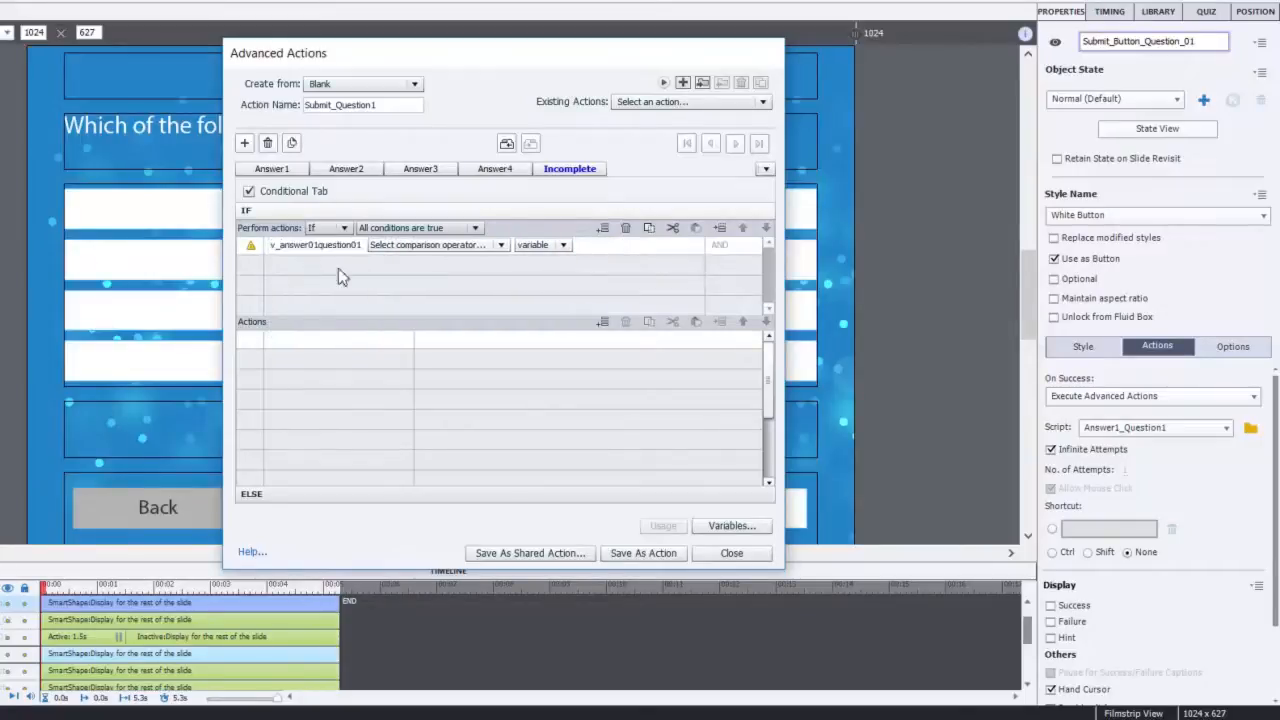
{"action": "left_click", "coordinate": [460, 252]}
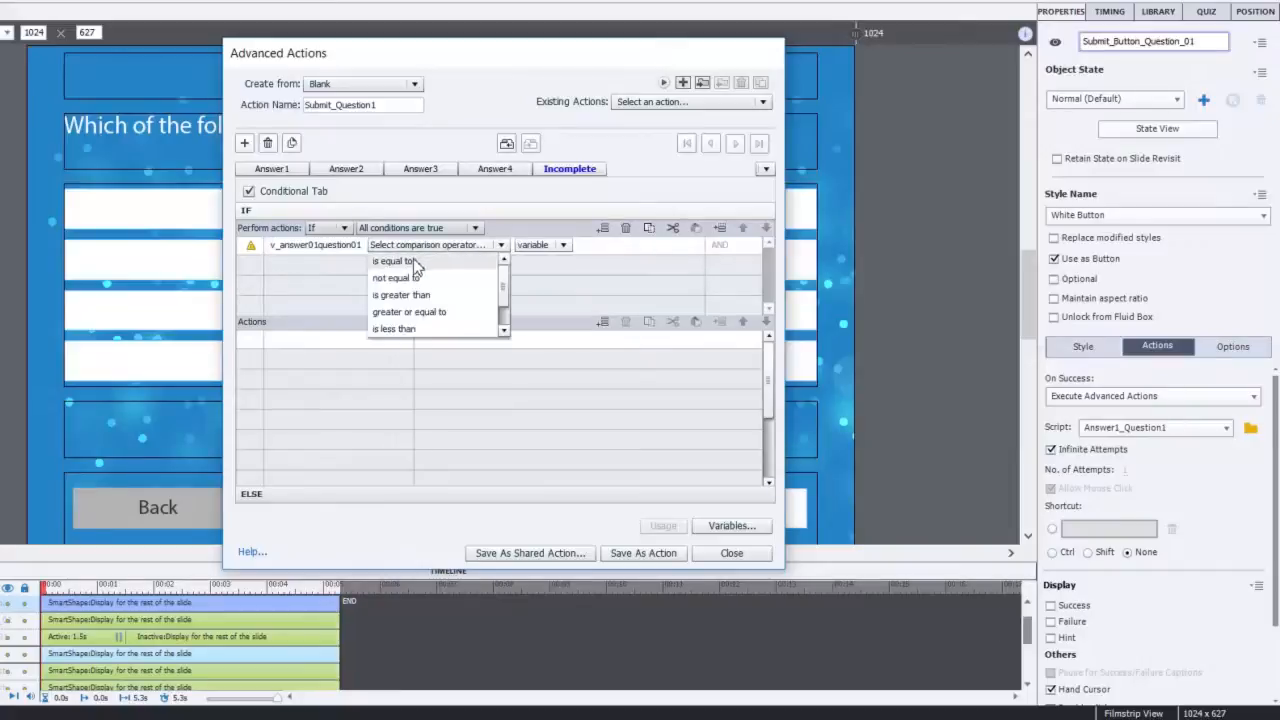
{"action": "left_click", "coordinate": [423, 263]}
{"action": "left_click", "coordinate": [458, 250]}
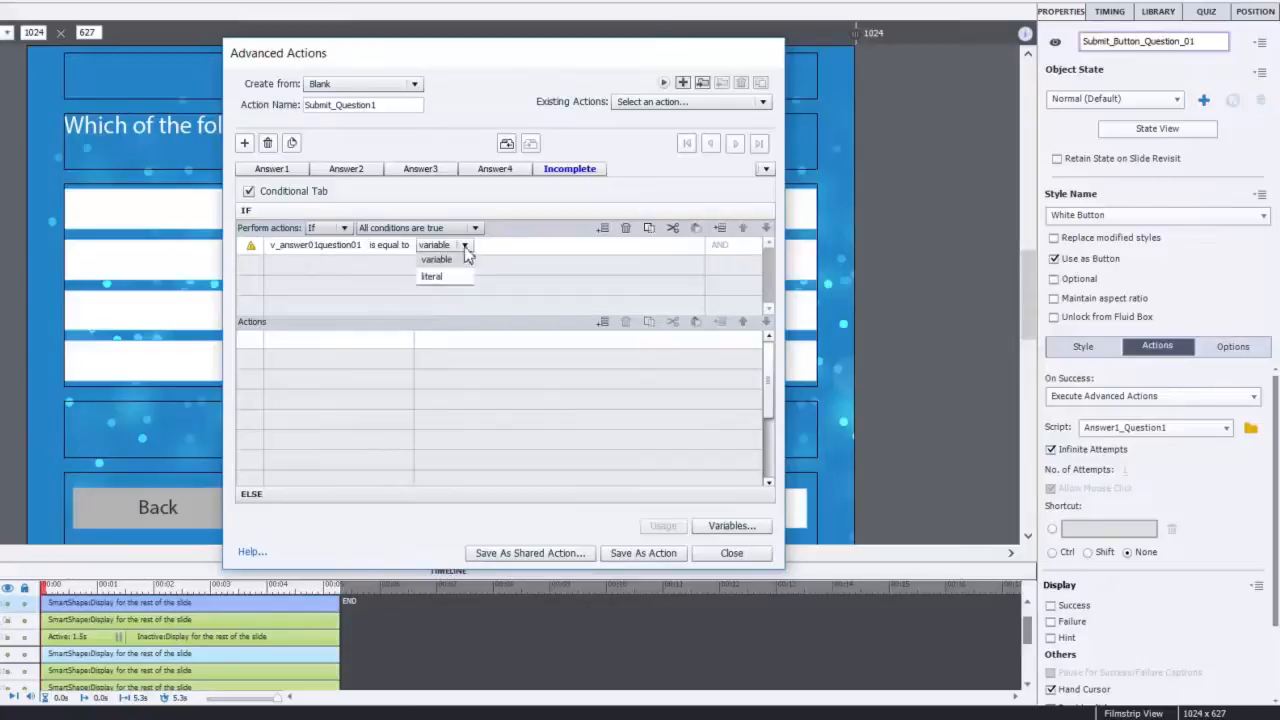
{"action": "left_click", "coordinate": [464, 276]}
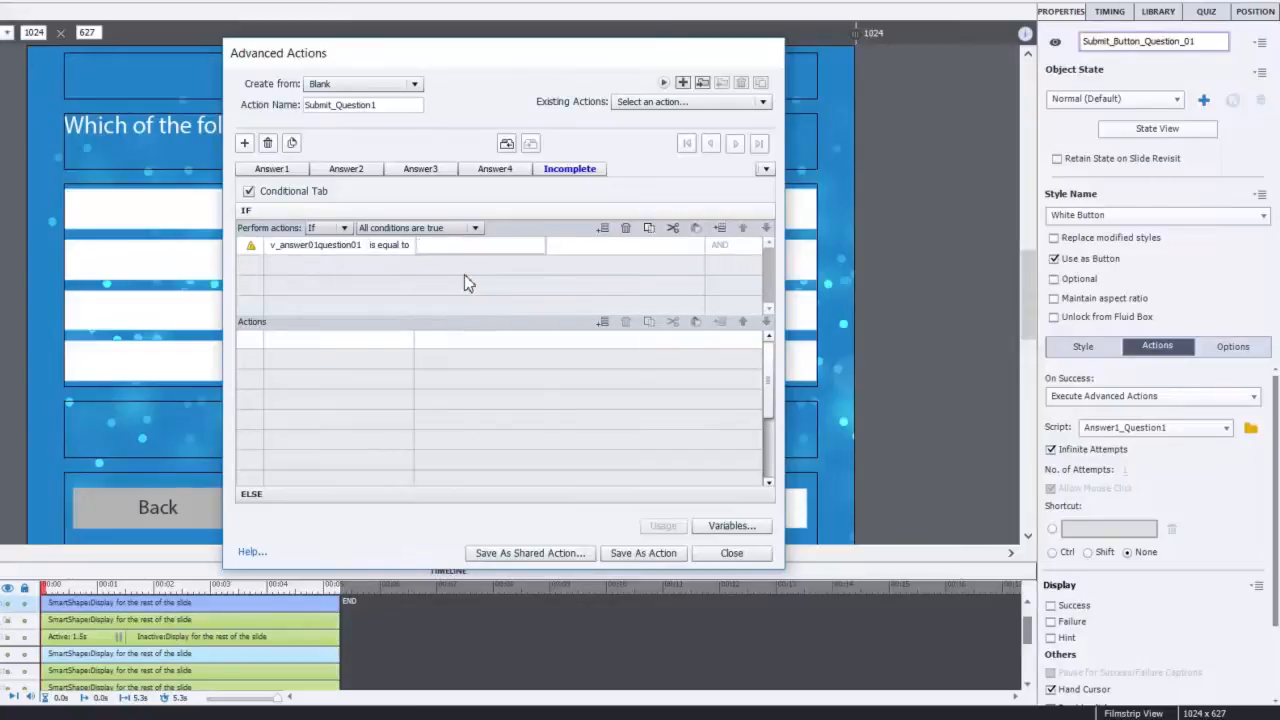
{"action": "type", "text": "0"}
{"action": "key", "text": "Return"}
- Add a second IF condition to the Incomplete decision: v_answer02question01 is equal to 0
{"action": "left_click", "coordinate": [300, 268]}
{"action": "left_click", "coordinate": [300, 266]}
{"action": "left_click", "coordinate": [300, 283]}
{"action": "type", "text": "v"}
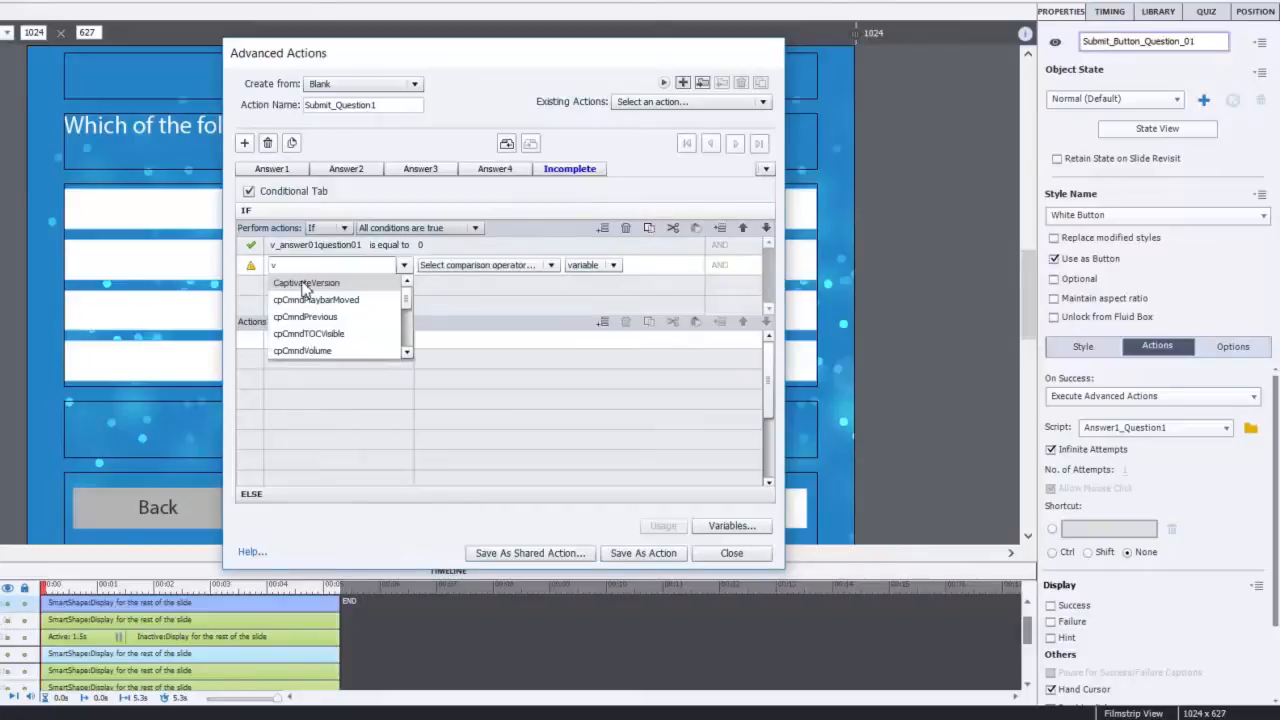
{"action": "type", "text": "_"}
{"action": "key", "text": "Down"}
{"action": "key", "text": "Down"}
{"action": "key", "text": "Return"}
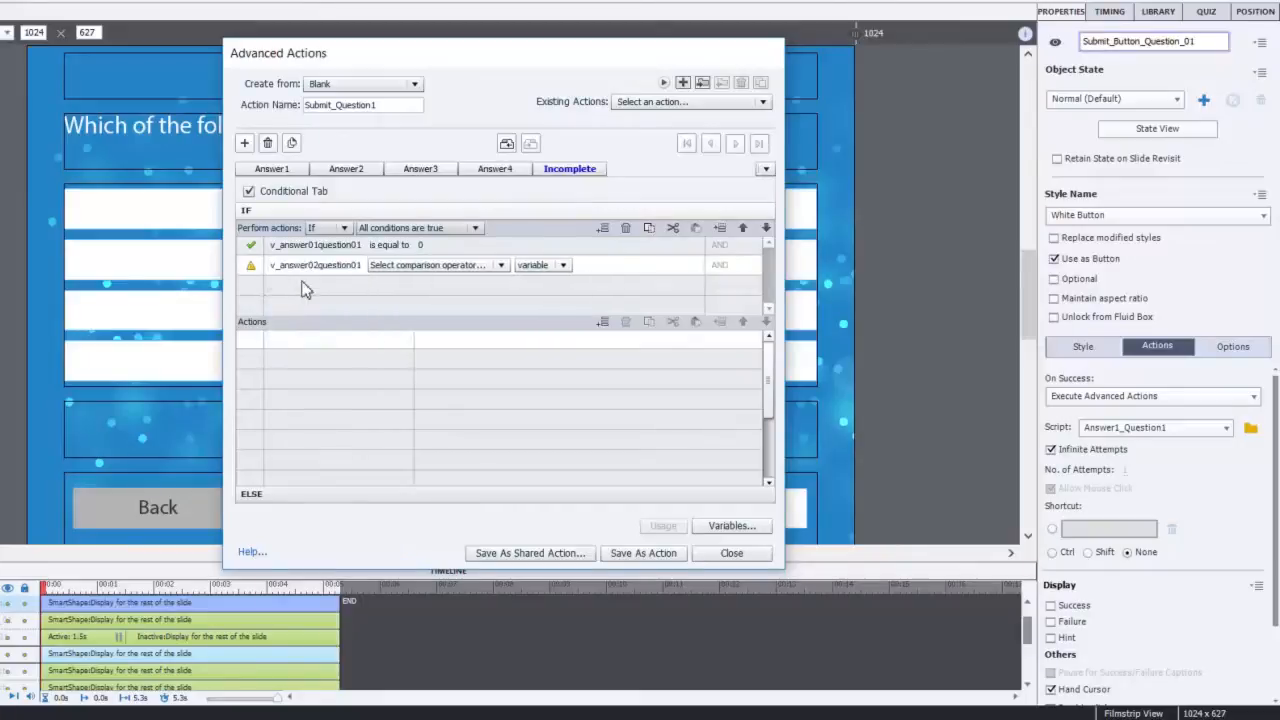
{"action": "left_click", "coordinate": [392, 267]}
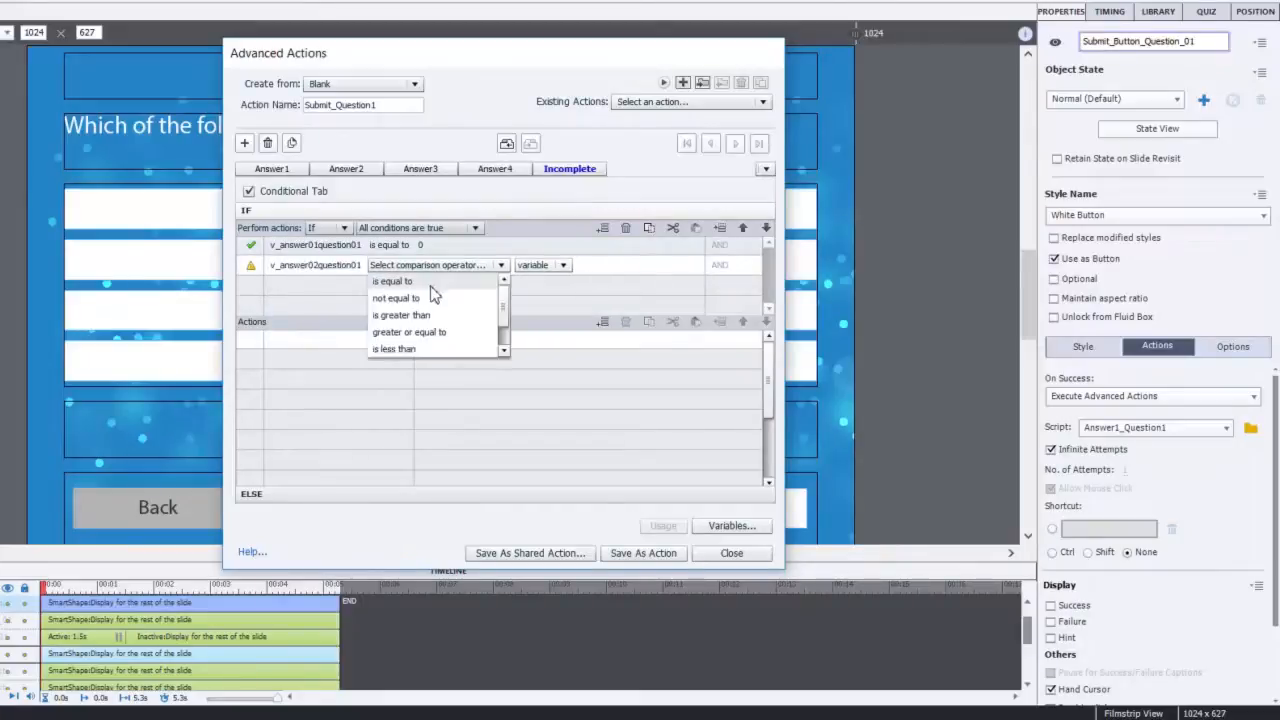
{"action": "left_click", "coordinate": [433, 287]}
{"action": "left_click", "coordinate": [445, 265]}
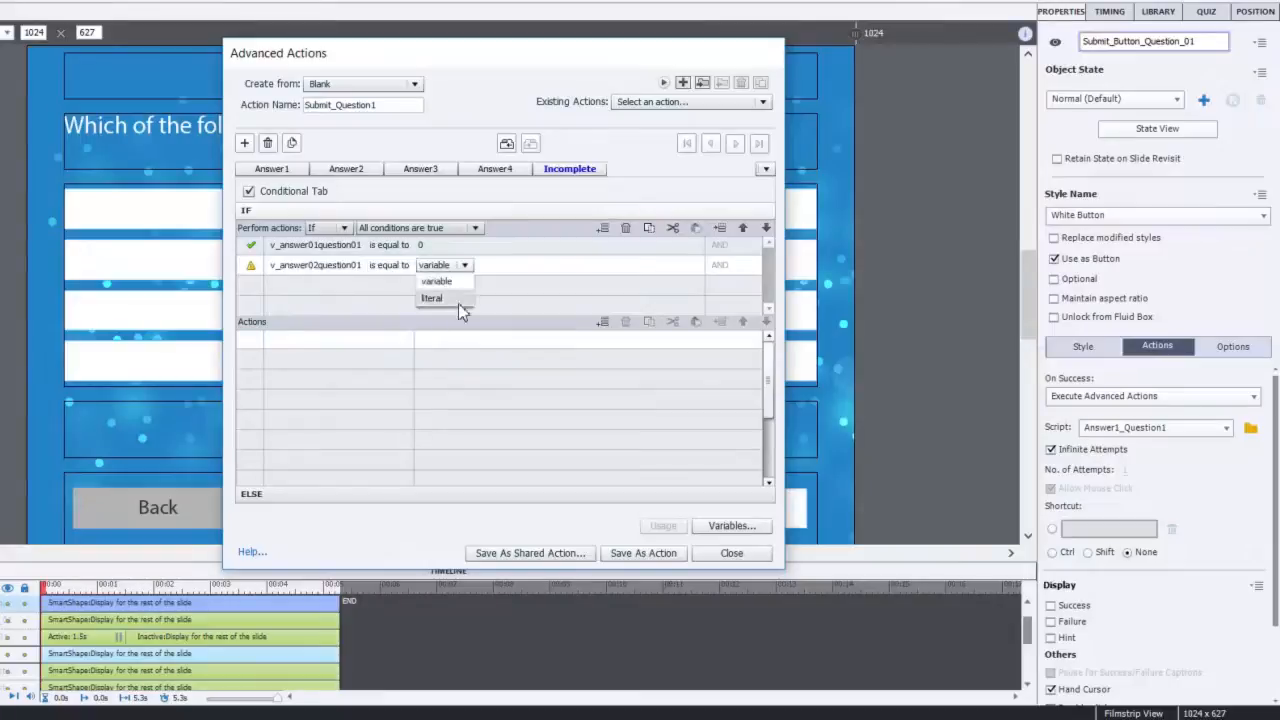
{"action": "left_click", "coordinate": [440, 297]}
{"action": "type", "text": "0"}
{"action": "key", "text": "Return"}
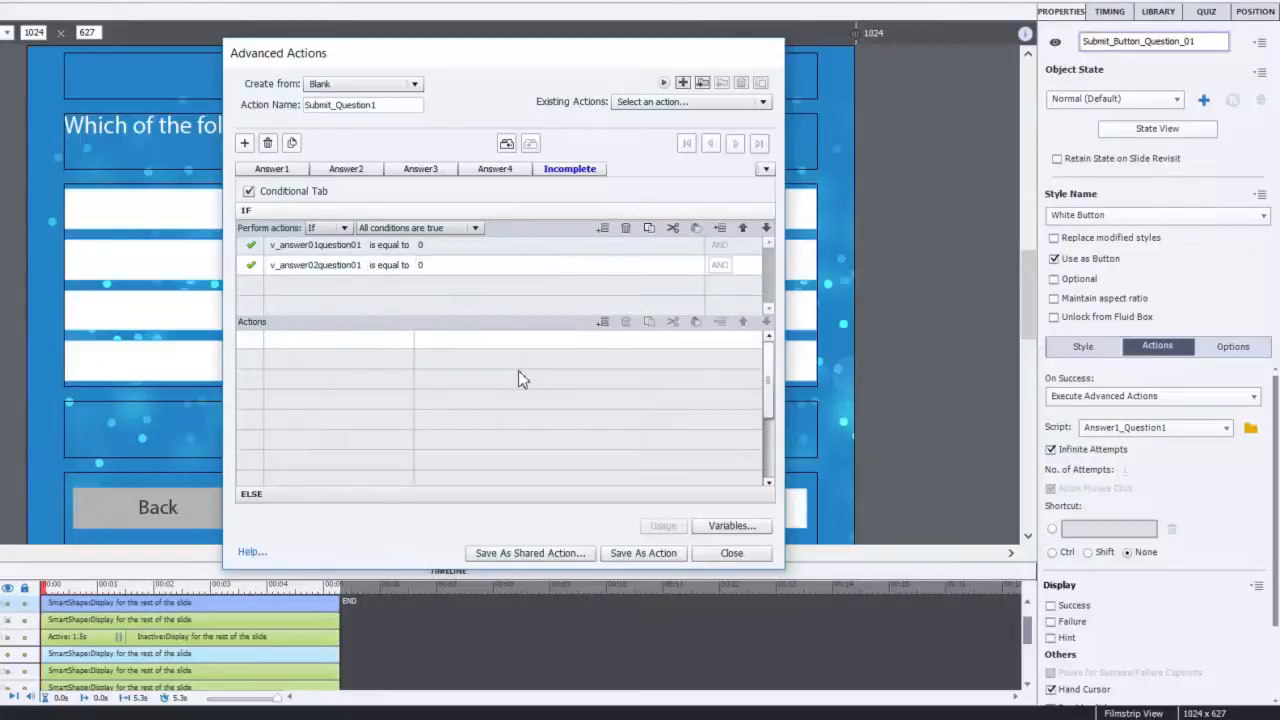
- Add a third IF condition to the Incomplete decision: v_answer03question01 is equal to 0
{"action": "left_click", "coordinate": [297, 286]}
{"action": "left_click", "coordinate": [294, 286]}
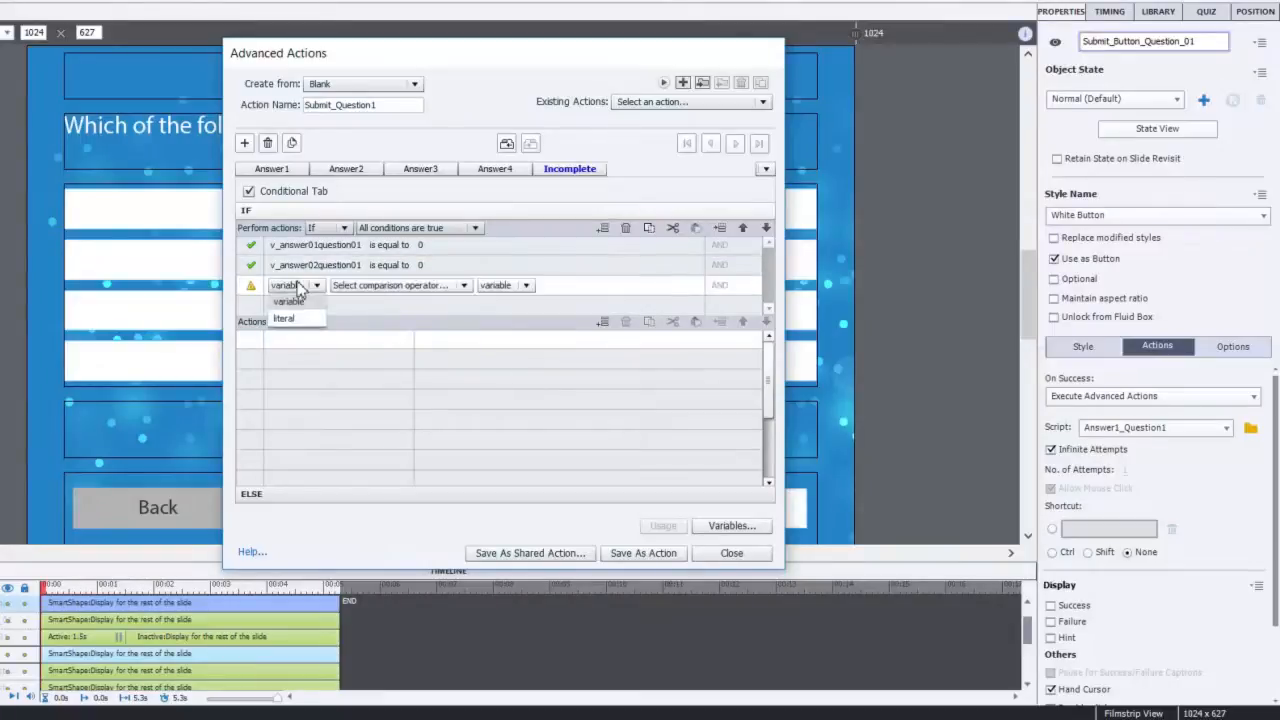
{"action": "left_click", "coordinate": [299, 303]}
{"action": "type", "text": "v_answer03question01"}
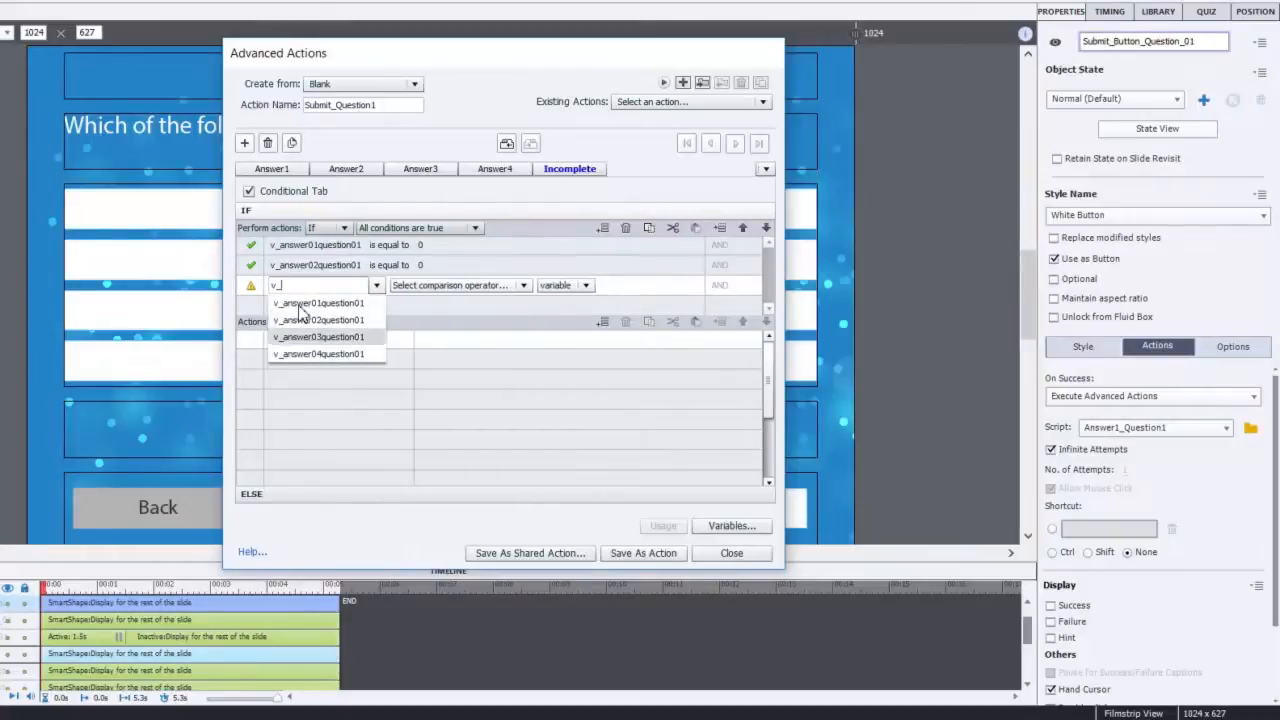
{"action": "left_click", "coordinate": [318, 337]}
{"action": "left_click", "coordinate": [430, 285]}
{"action": "left_click", "coordinate": [455, 298]}
{"action": "left_click", "coordinate": [445, 285]}
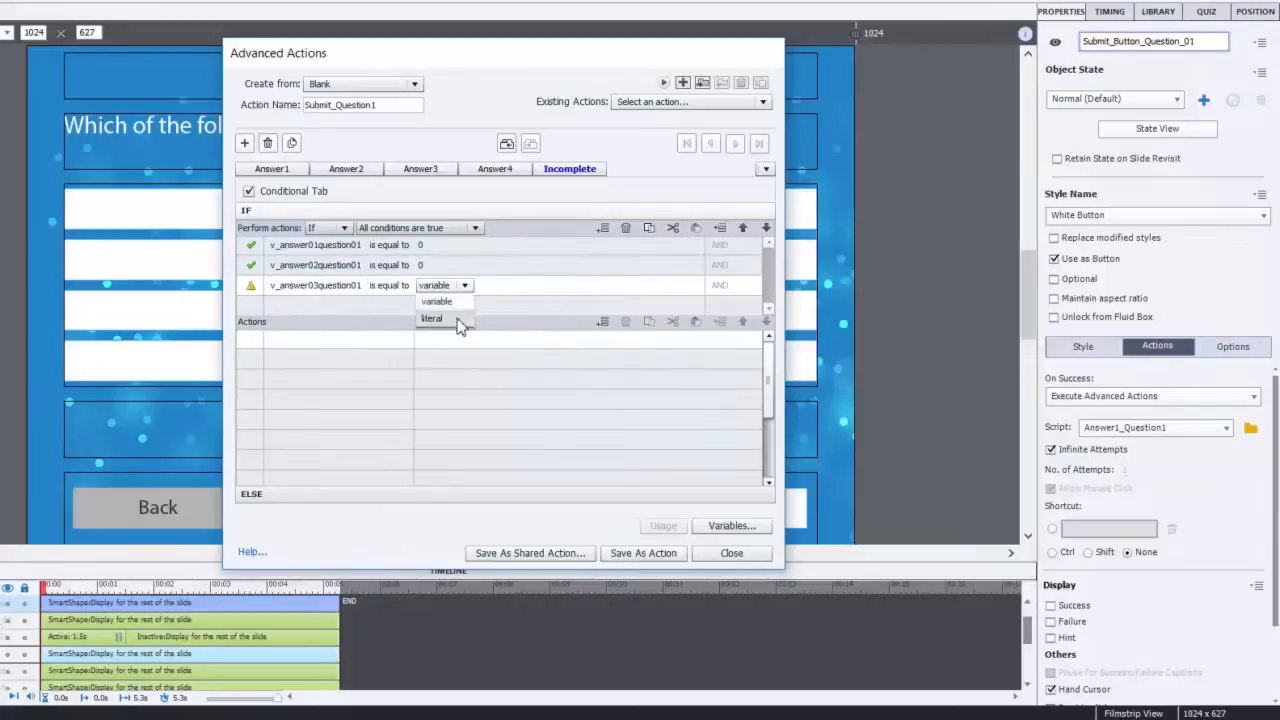
{"action": "left_click", "coordinate": [435, 314]}
{"action": "type", "text": "0"}
{"action": "key", "text": "Return"}
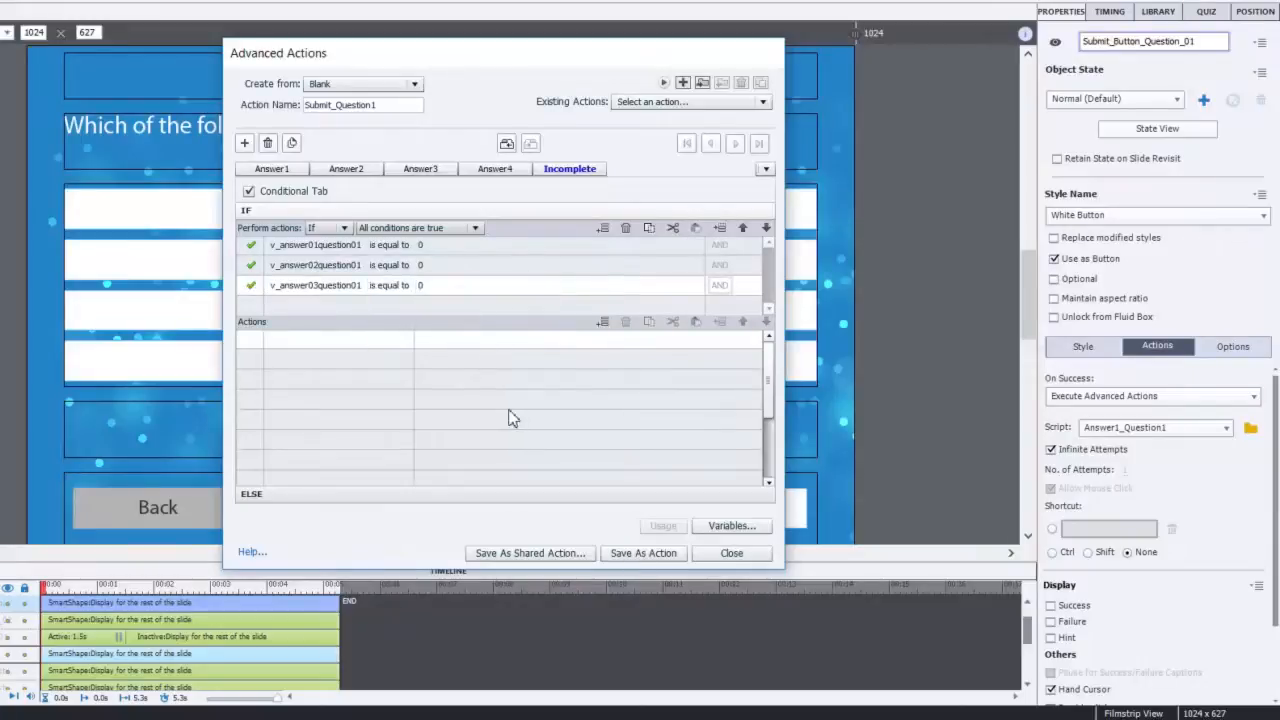
- Add a fourth IF condition to the Incomplete decision: v_answer04question01 is equal to 0
{"action": "left_click", "coordinate": [286, 307]}
{"action": "left_click", "coordinate": [286, 308]}
{"action": "left_click", "coordinate": [293, 324]}
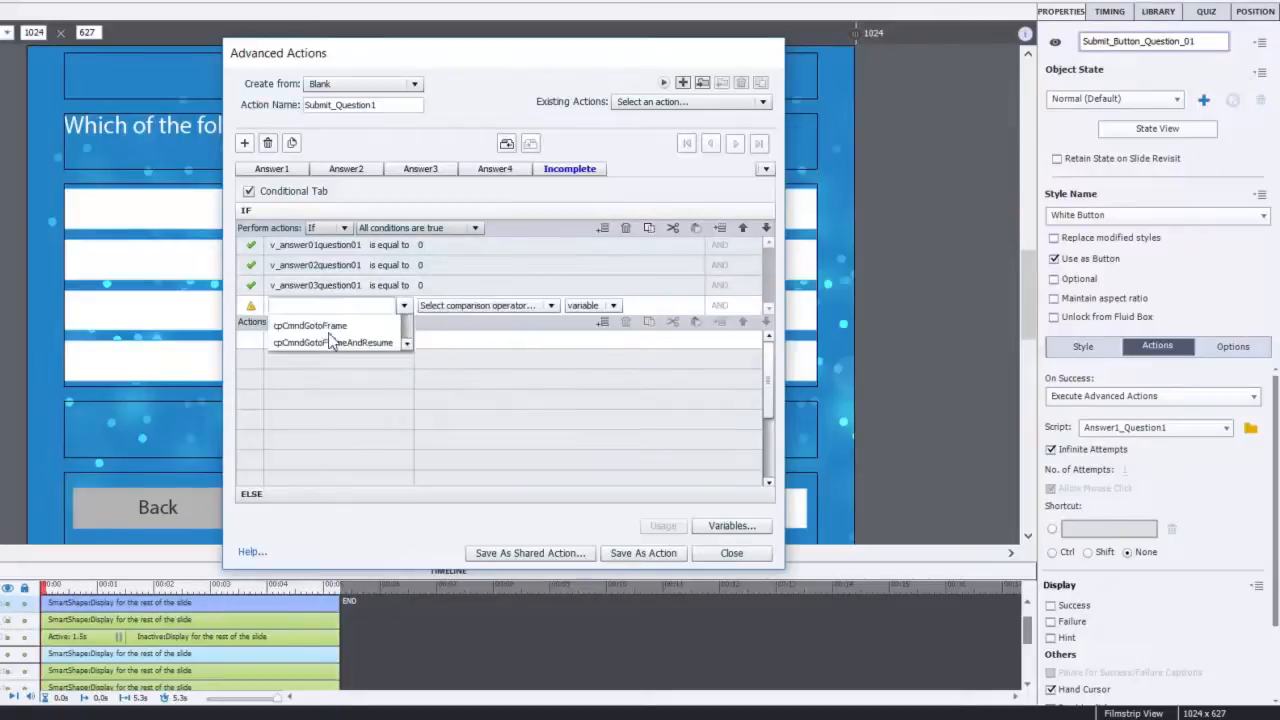
{"action": "type", "text": "v_"}
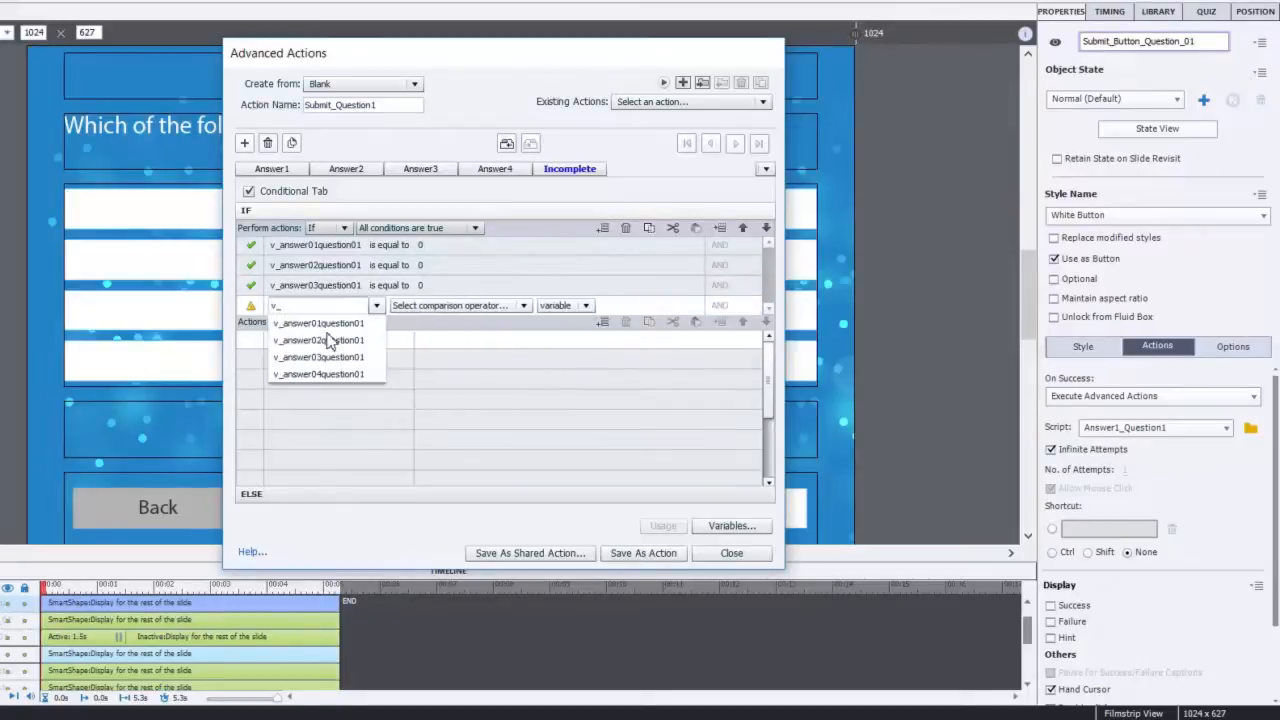
{"action": "type", "text": "an"}
{"action": "key", "text": "Return"}
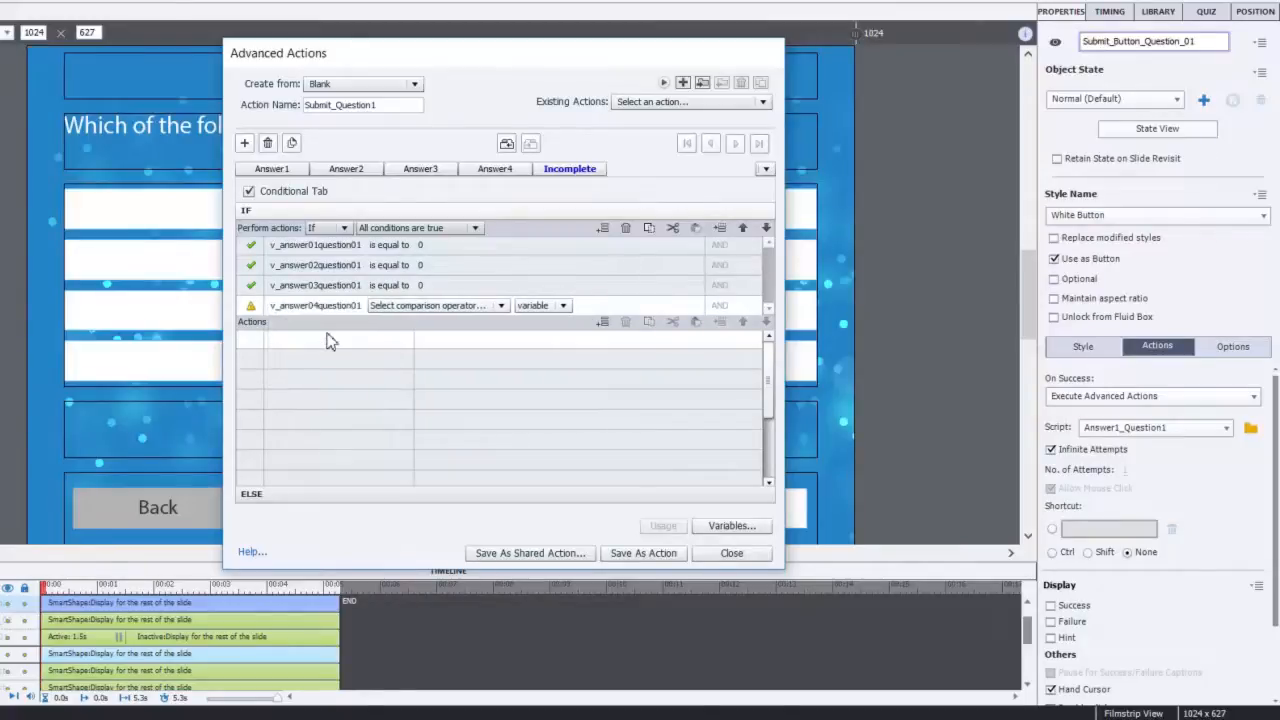
{"action": "left_click", "coordinate": [441, 309]}
{"action": "left_click", "coordinate": [414, 331]}
{"action": "left_click", "coordinate": [464, 308]}
{"action": "left_click", "coordinate": [447, 338]}
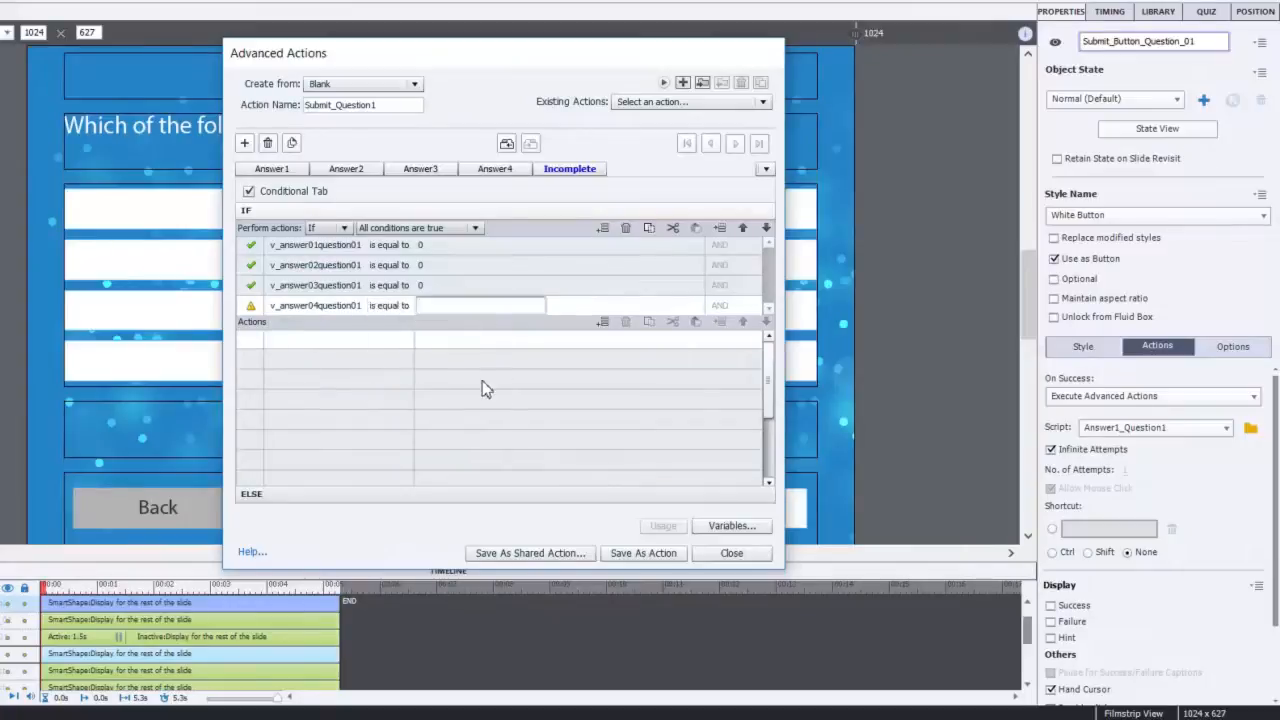
{"action": "key", "text": "Return"}
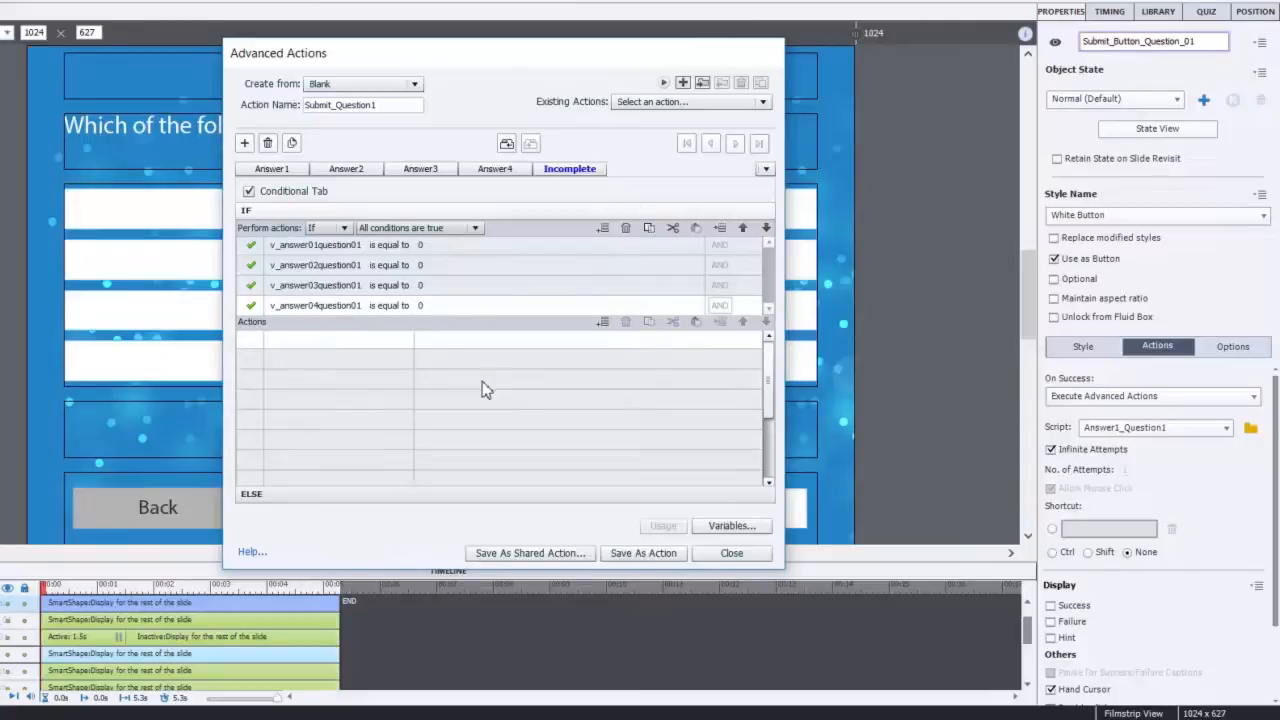
- Add an action to the Incomplete decision that changes the state of Feedback_Question_01 to Incomplete
{"action": "double_click", "coordinate": [330, 342]}
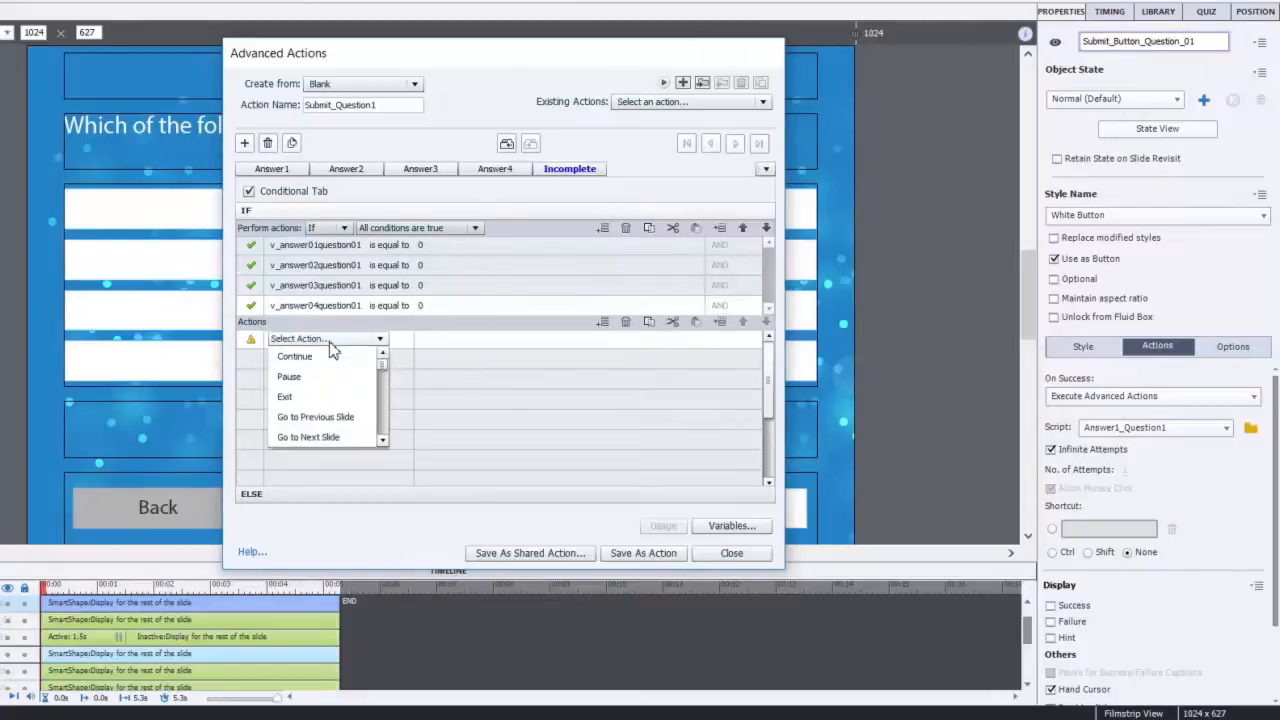
{"action": "key", "text": "c"}
{"action": "key", "text": "c"}
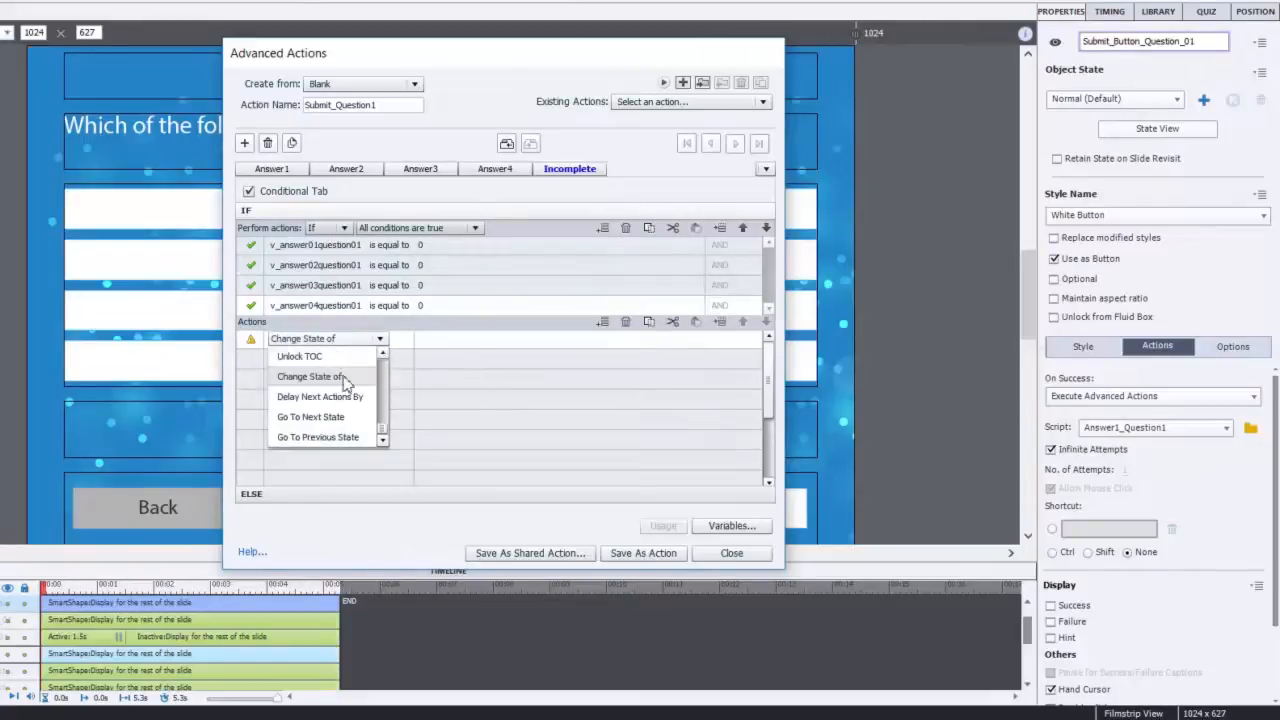
{"action": "left_click", "coordinate": [343, 377]}
{"action": "left_click", "coordinate": [472, 424]}
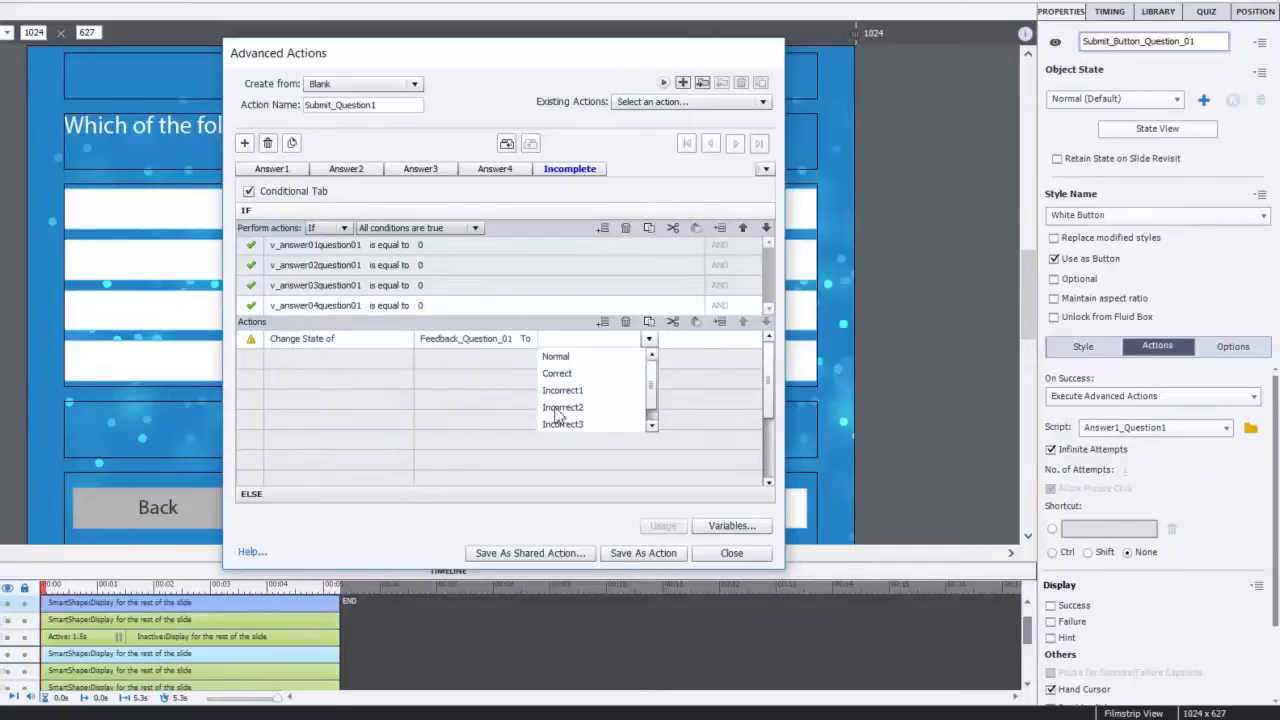
{"action": "left_click", "coordinate": [651, 426]}
{"action": "left_click", "coordinate": [607, 424]}
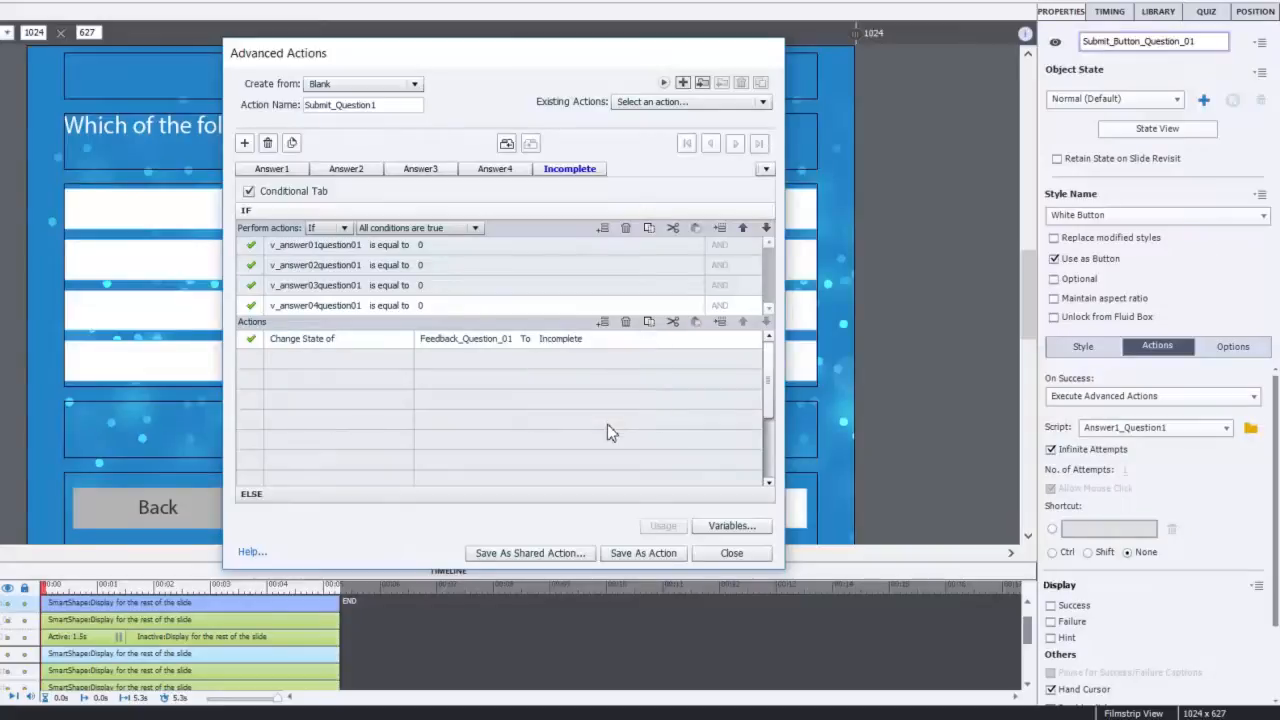
- Save the Submit_Question1 advanced action and assign it as the script of the Submit button
{"action": "left_click", "coordinate": [664, 557]}
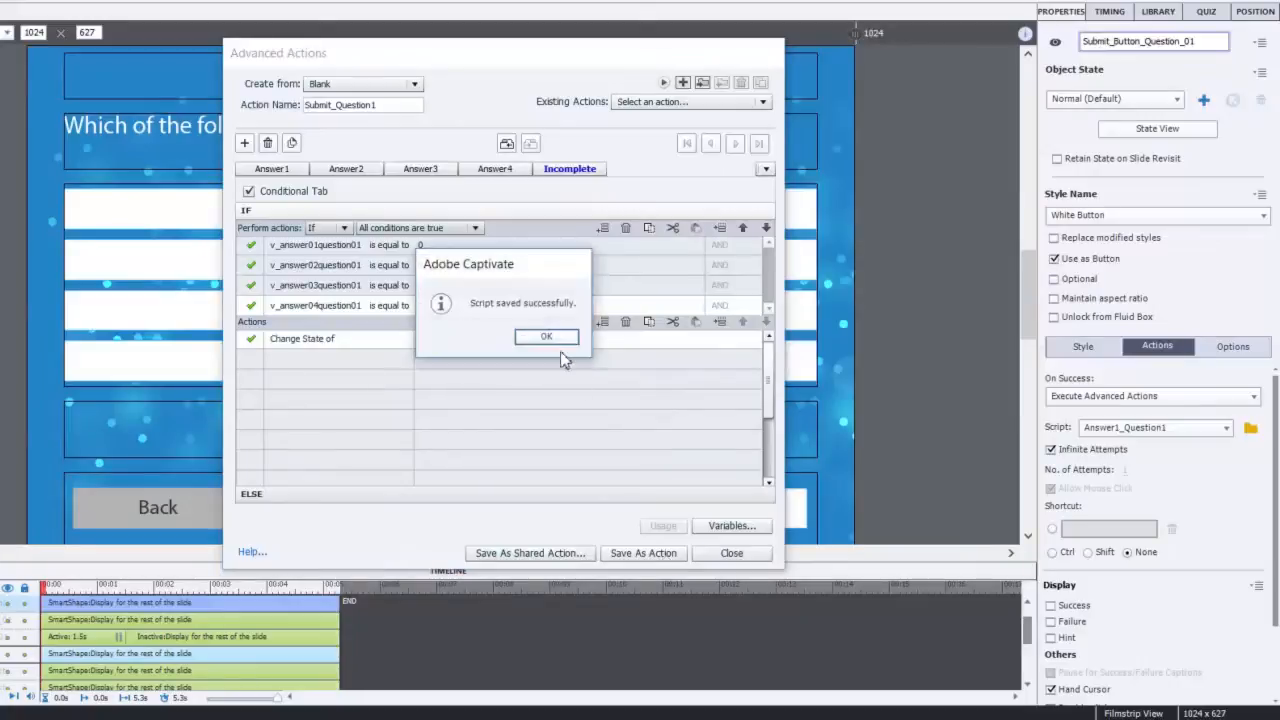
{"action": "left_click", "coordinate": [548, 337]}
{"action": "left_click", "coordinate": [643, 553]}
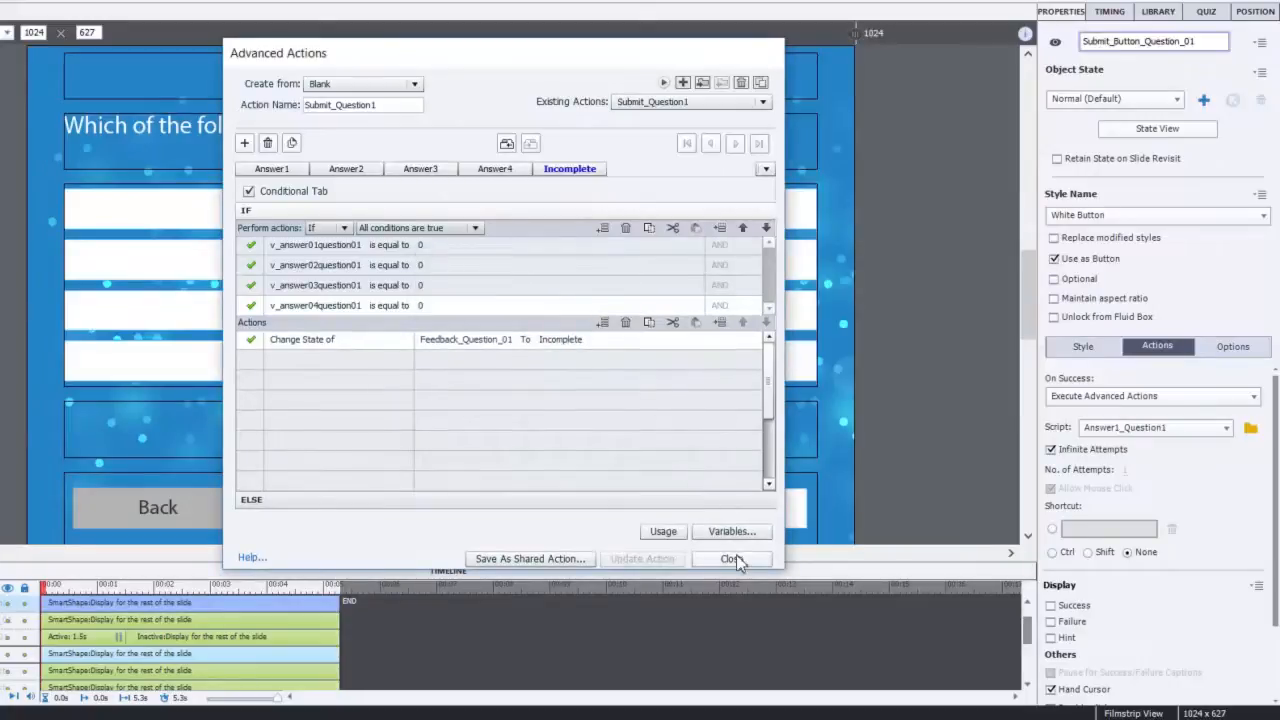
{"action": "left_click", "coordinate": [732, 559]}
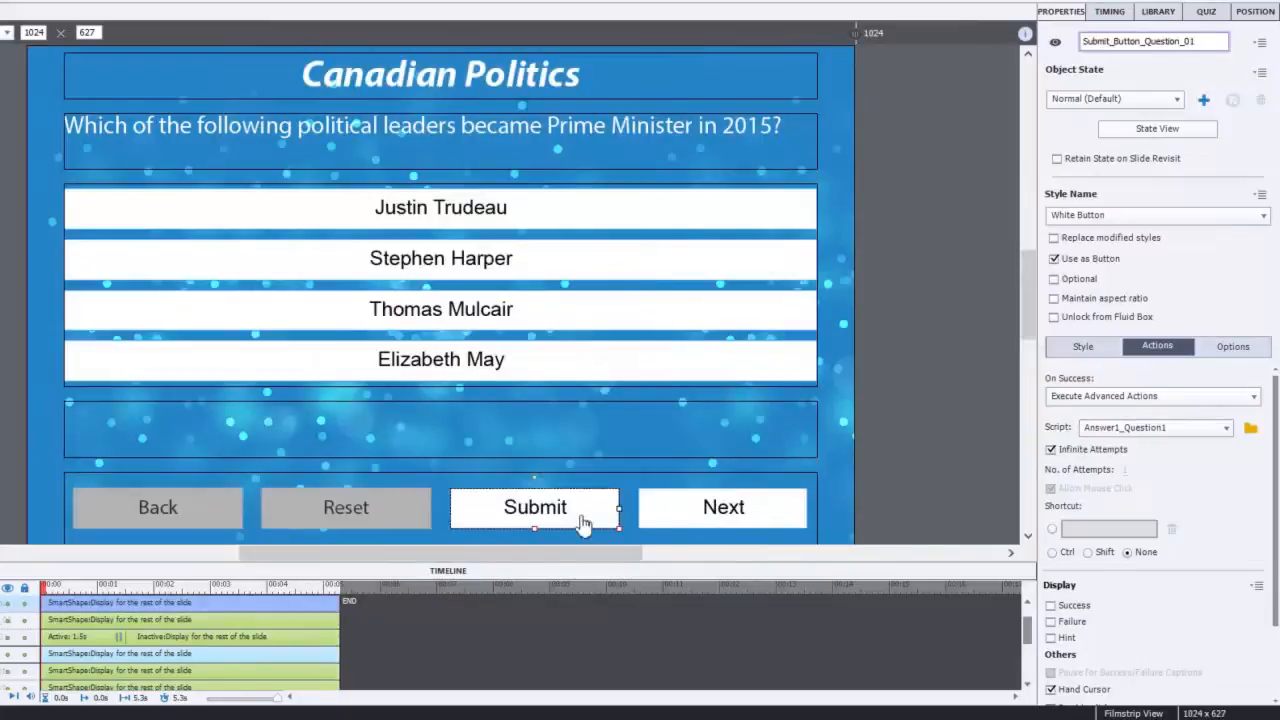
{"action": "left_click", "coordinate": [1163, 430]}
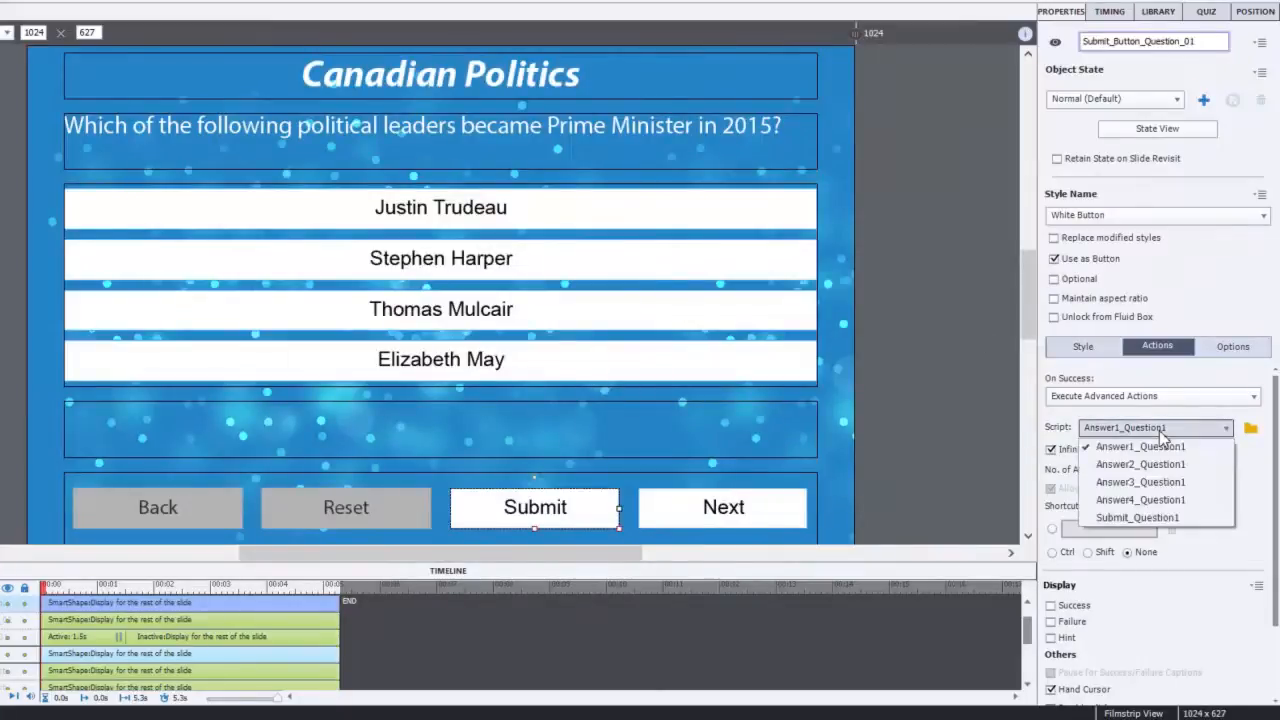
{"action": "left_click", "coordinate": [1192, 519]}
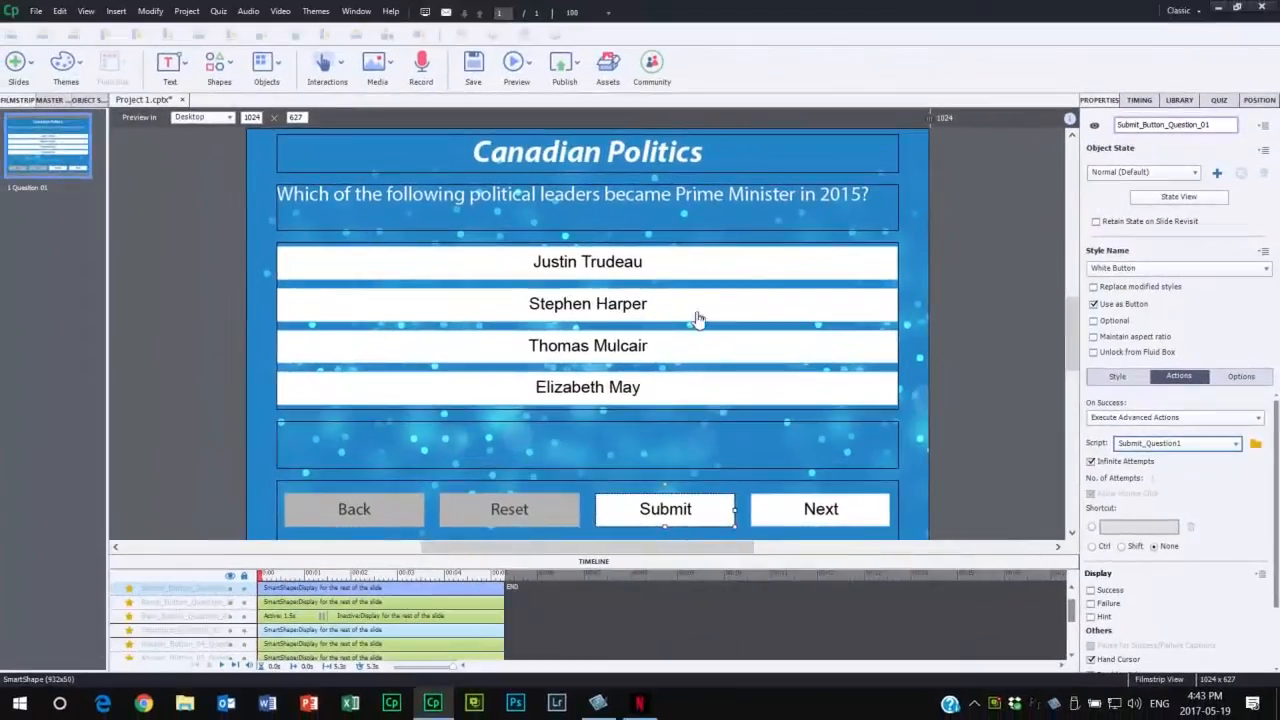
- Preview the whole project and submit Question 01 without selecting any answer
{"action": "left_click", "coordinate": [520, 66]}
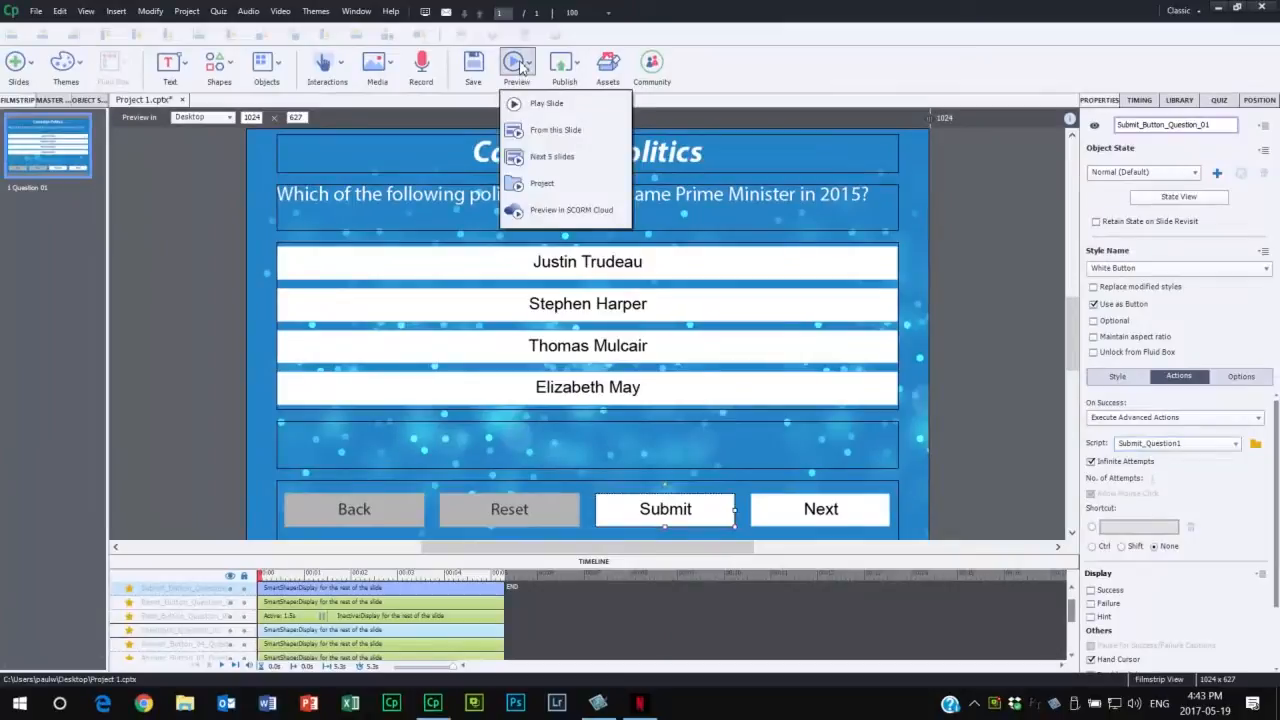
{"action": "left_click", "coordinate": [540, 185]}
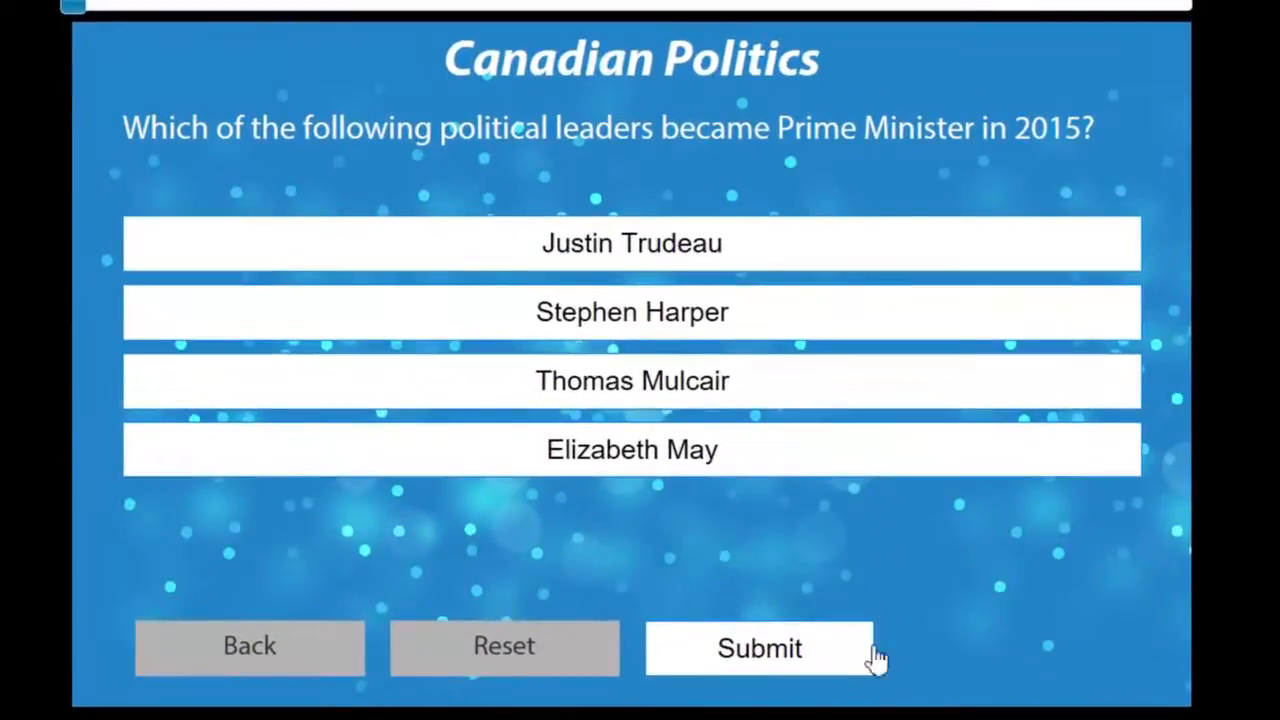
{"action": "left_click", "coordinate": [818, 660]}
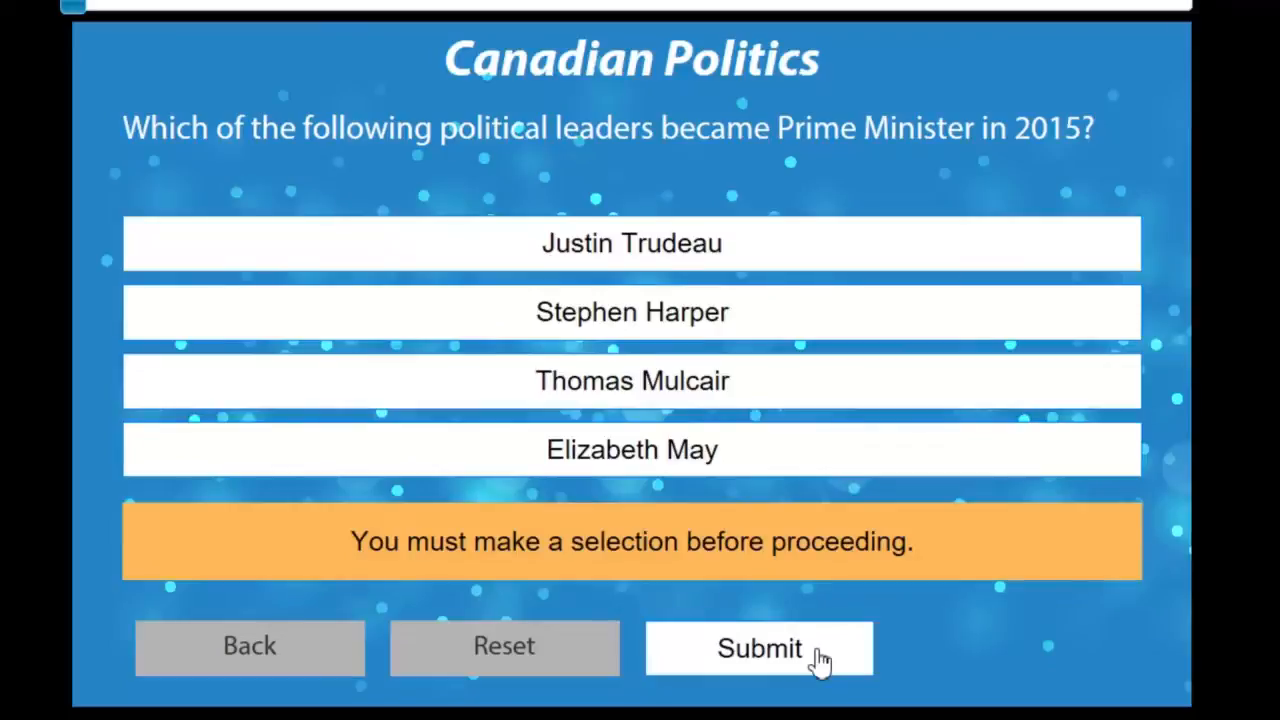
- Test the feedback for the Elizabeth May answer by selecting it and submitting
{"action": "left_click", "coordinate": [797, 467]}
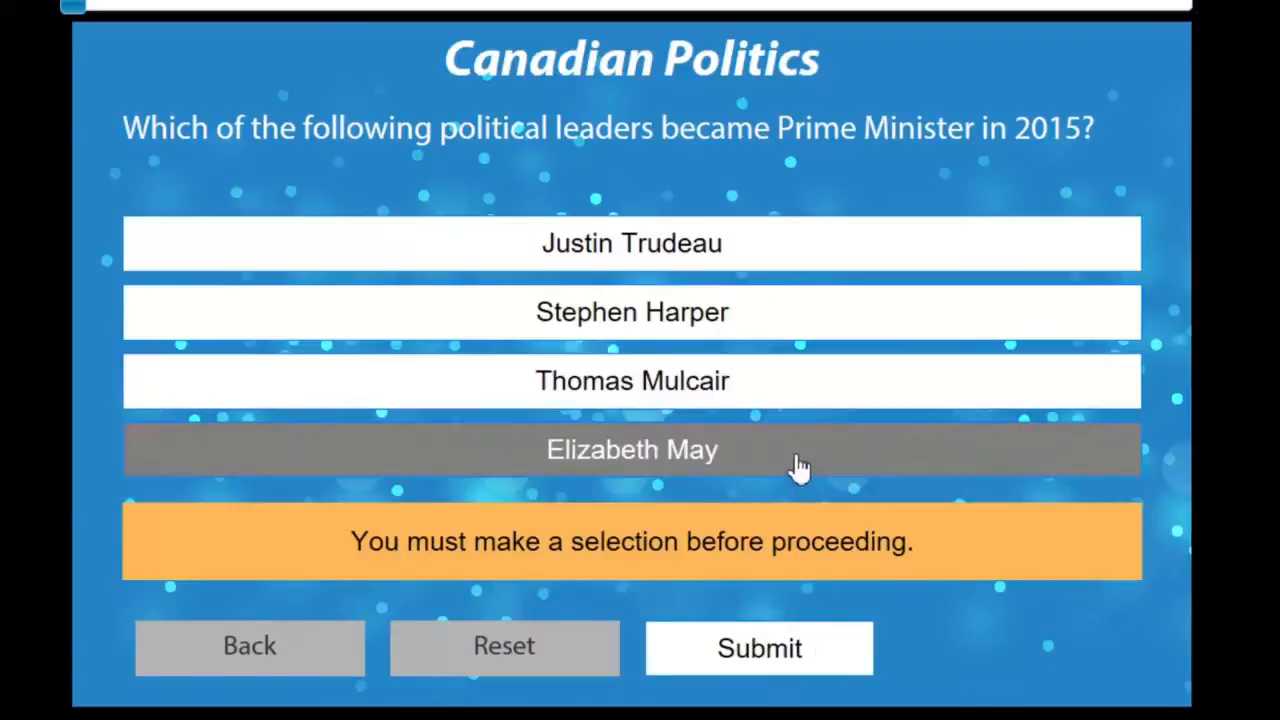
{"action": "left_click", "coordinate": [797, 467]}
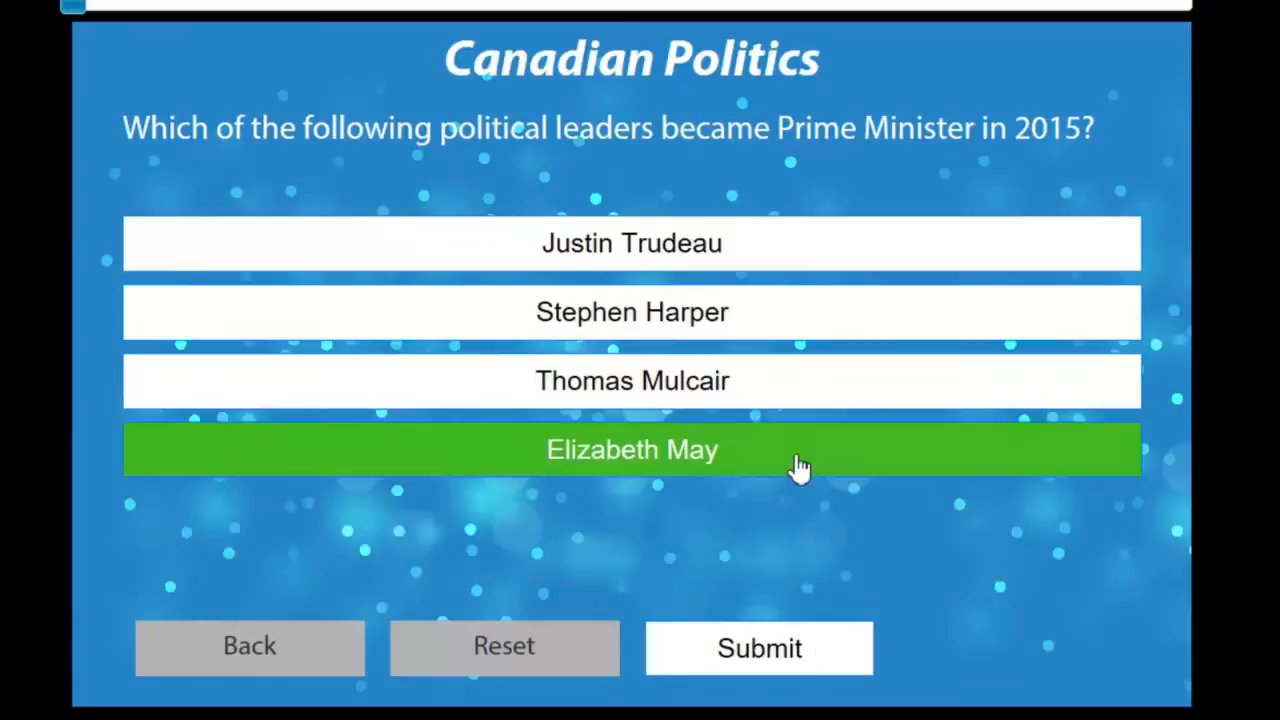
{"action": "left_click", "coordinate": [795, 678]}
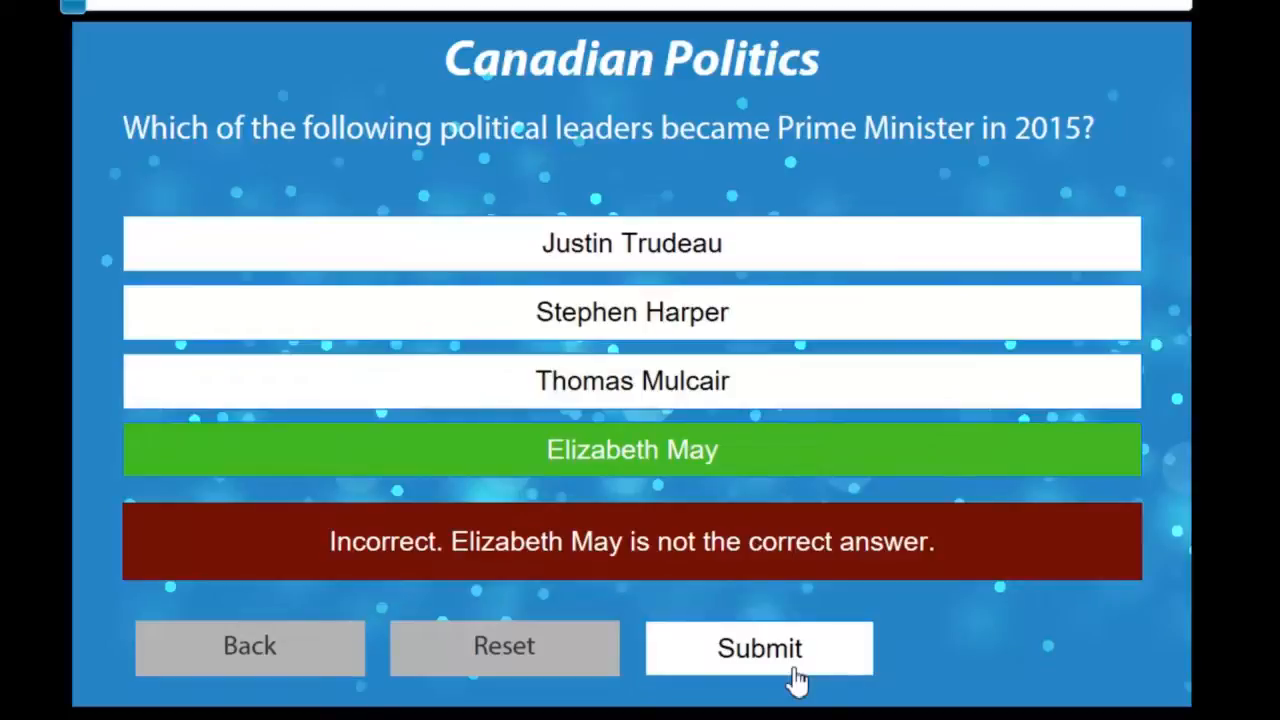
- Test the feedback for Stephen Harper and for Justin Trudeau by submitting each answer in turn
{"action": "left_click", "coordinate": [797, 314]}
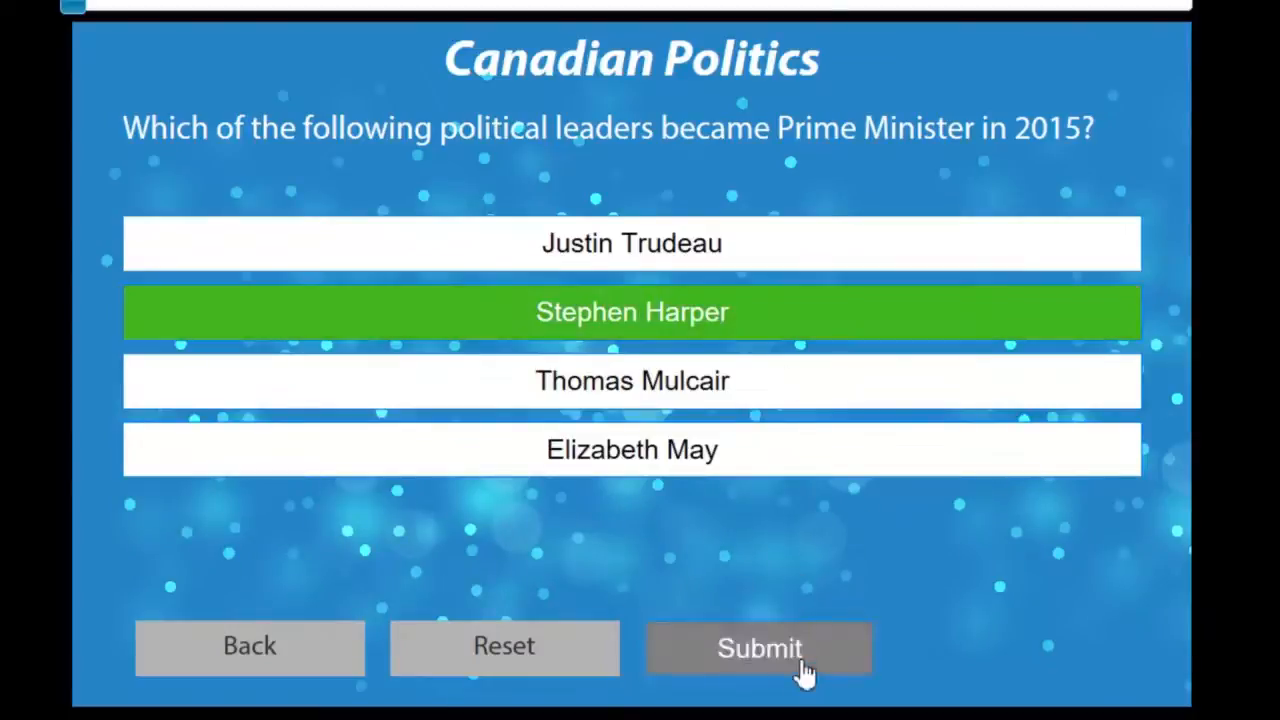
{"action": "left_click", "coordinate": [788, 665]}
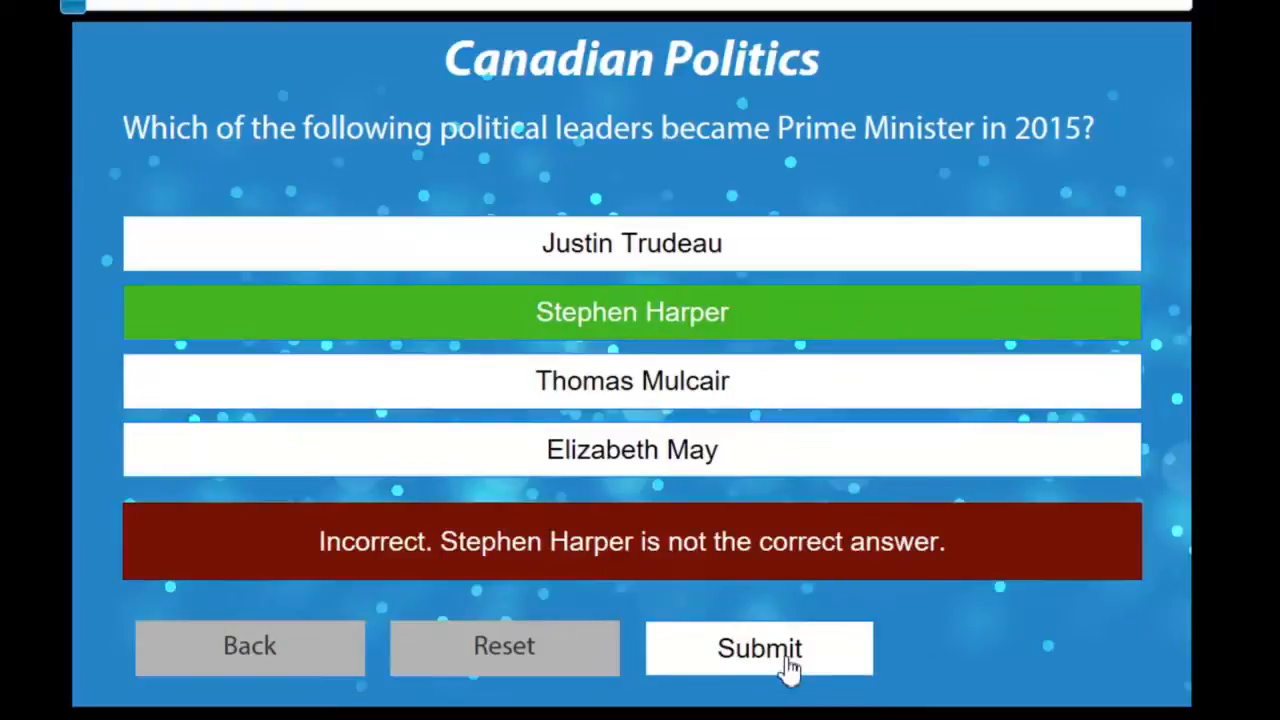
{"action": "left_click", "coordinate": [788, 256]}
{"action": "left_click", "coordinate": [763, 650]}
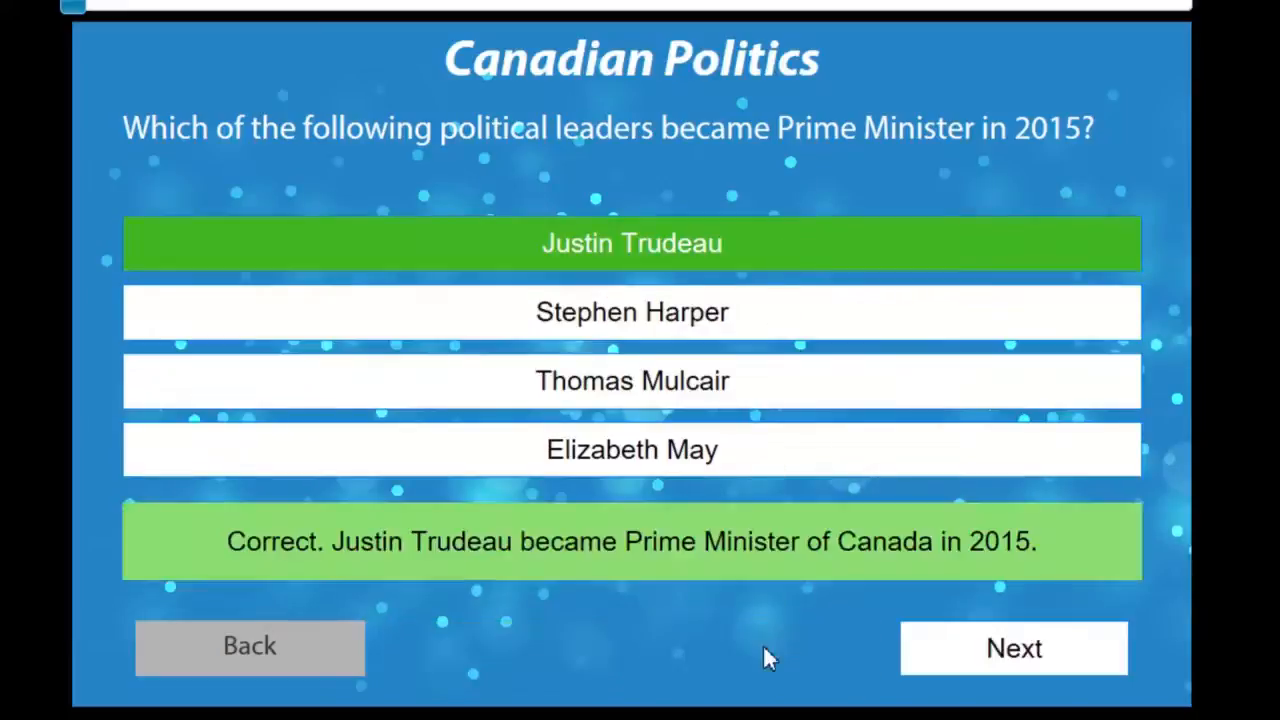
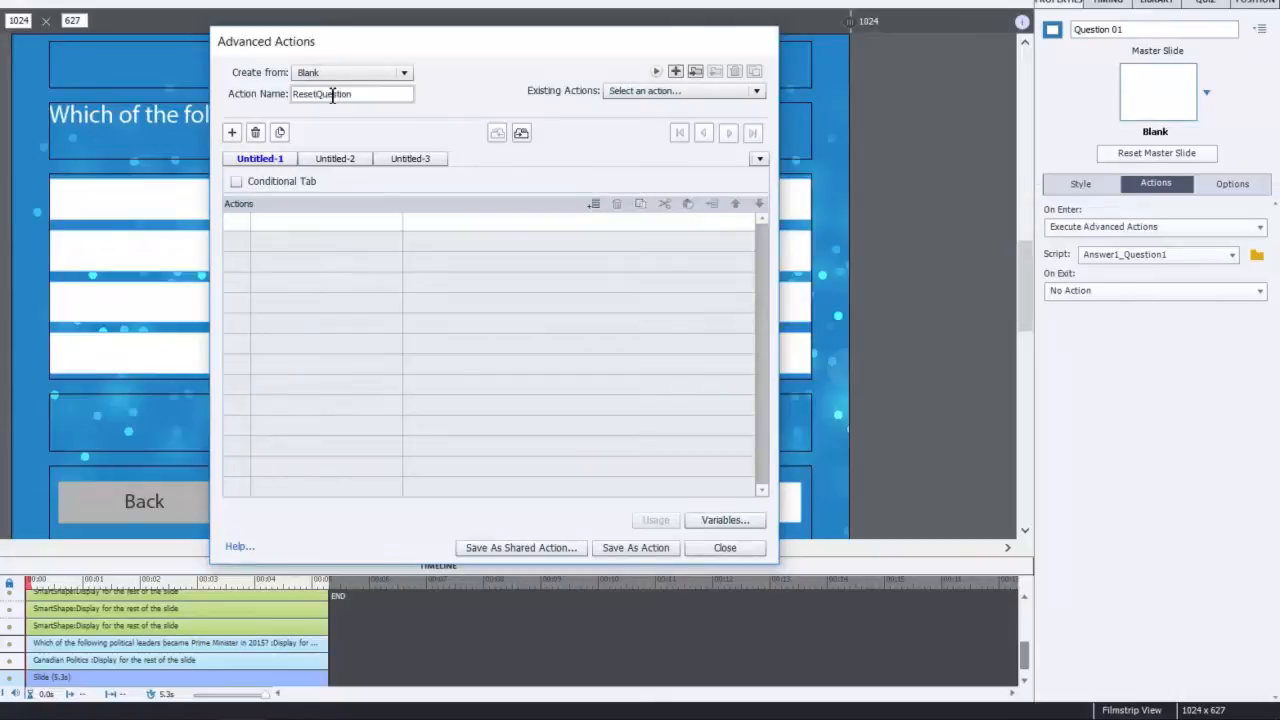
- Name the advanced action Reset_Question1 and add an action changing the state of Answer_Button_01_Question_1 to Normal
{"action": "type", "text": "_"}
{"action": "left_click", "coordinate": [285, 227]}
{"action": "key", "text": "c"}
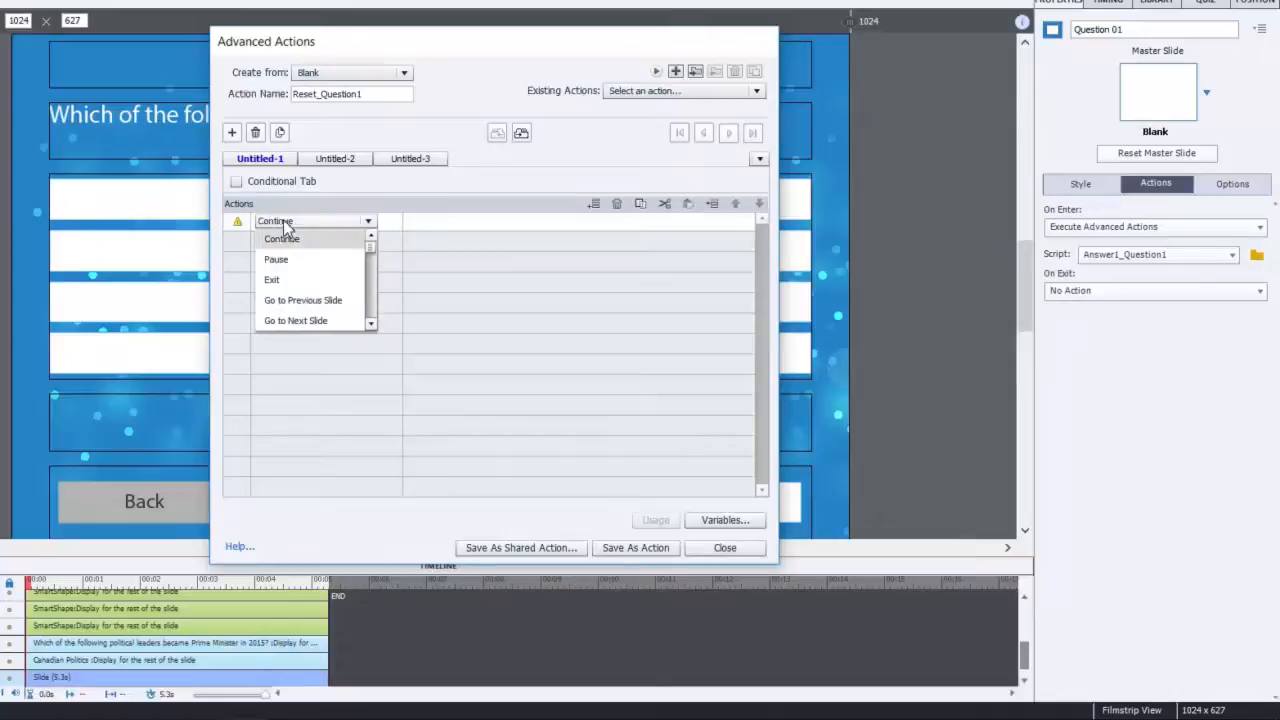
{"action": "key", "text": "c"}
{"action": "left_click", "coordinate": [306, 264]}
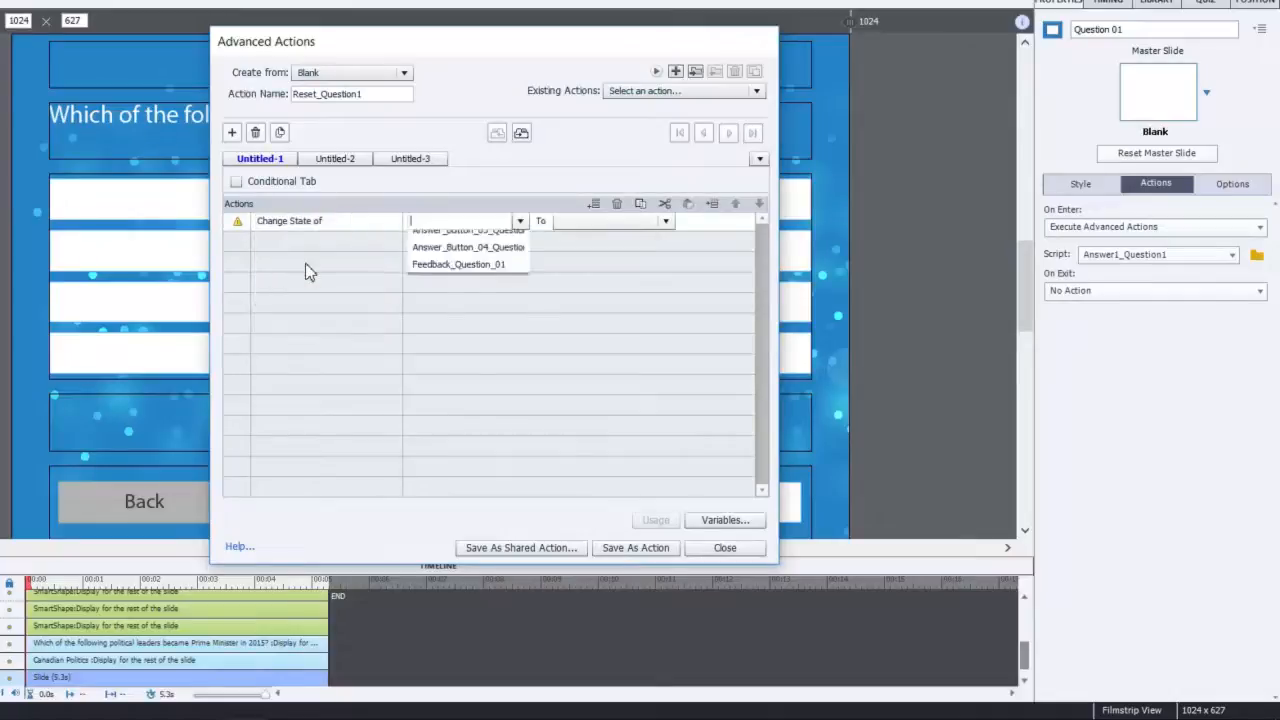
{"action": "left_click", "coordinate": [450, 238]}
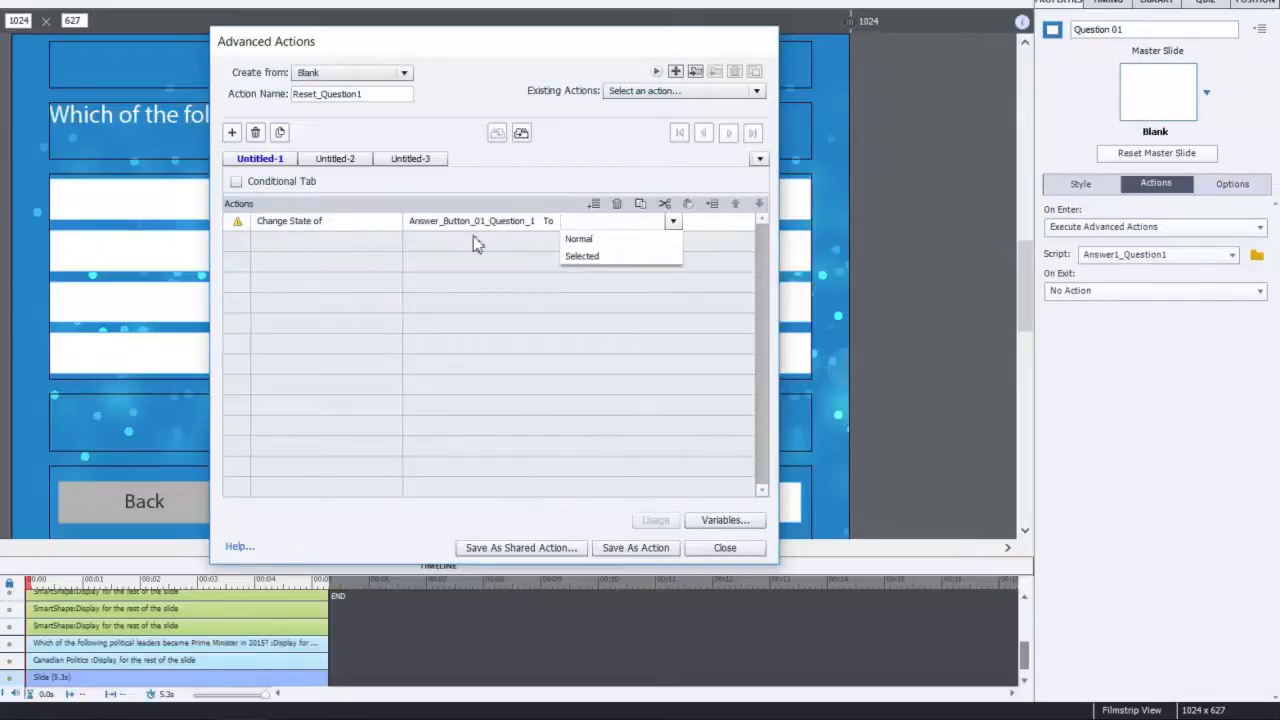
{"action": "left_click", "coordinate": [580, 241]}
- Add a second action to Reset_Question1 that changes the state of Answer_Button_02_Question_1 to Normal
{"action": "double_click", "coordinate": [293, 243]}
{"action": "key", "text": "c"}
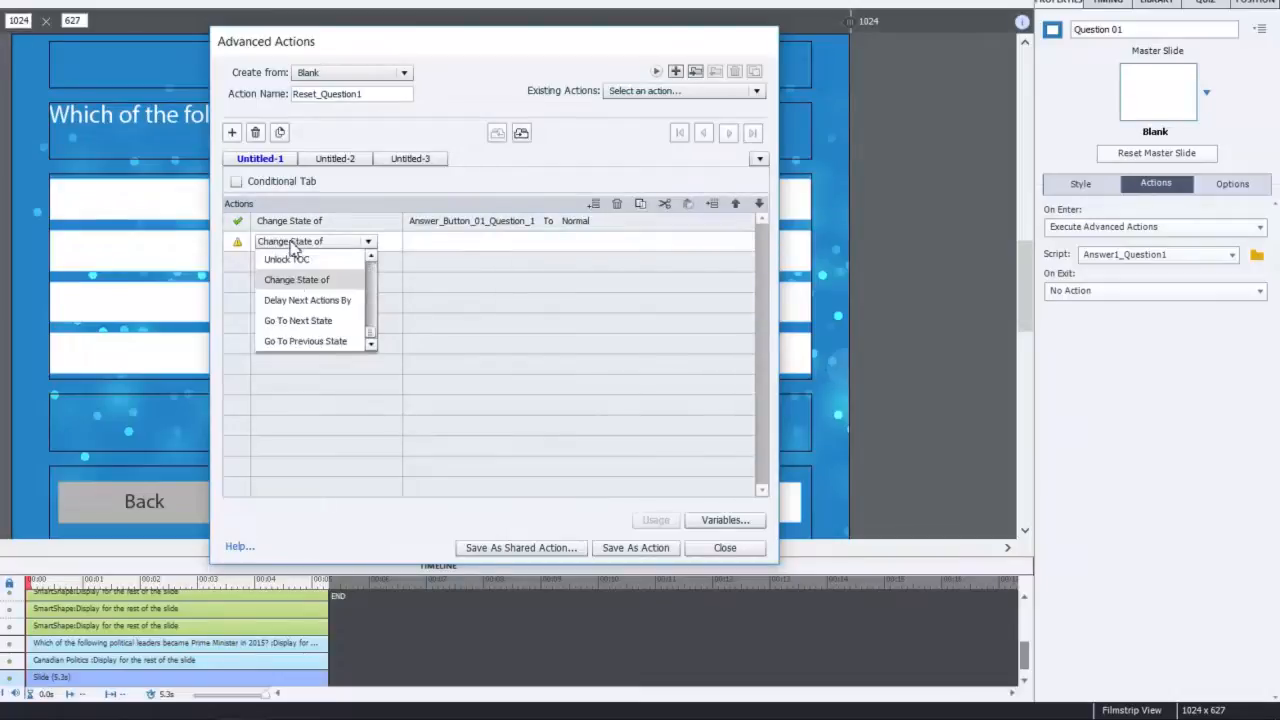
{"action": "left_click", "coordinate": [299, 281]}
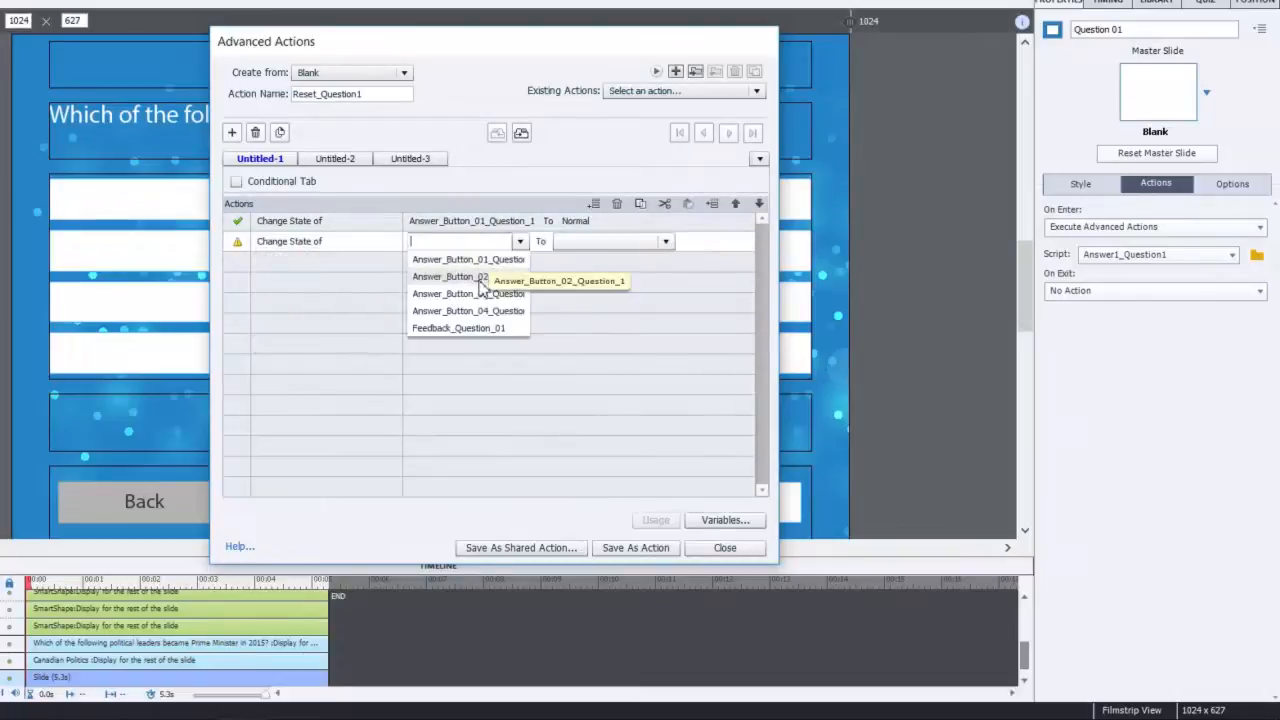
{"action": "left_click", "coordinate": [480, 277]}
{"action": "left_click", "coordinate": [606, 262]}
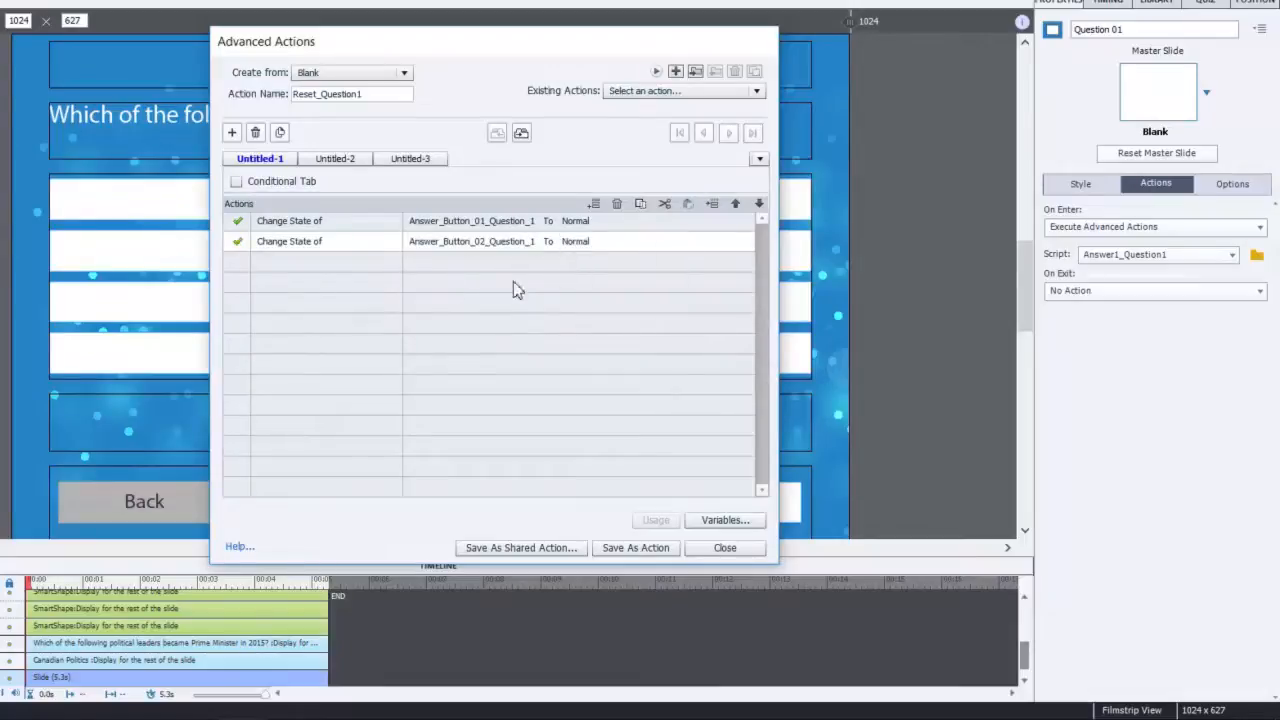
- Add a third action to Reset_Question1 that changes the state of Answer_Button_03_Question_1 to Normal
{"action": "left_click", "coordinate": [280, 262]}
{"action": "key", "text": "c"}
{"action": "left_click", "coordinate": [297, 303]}
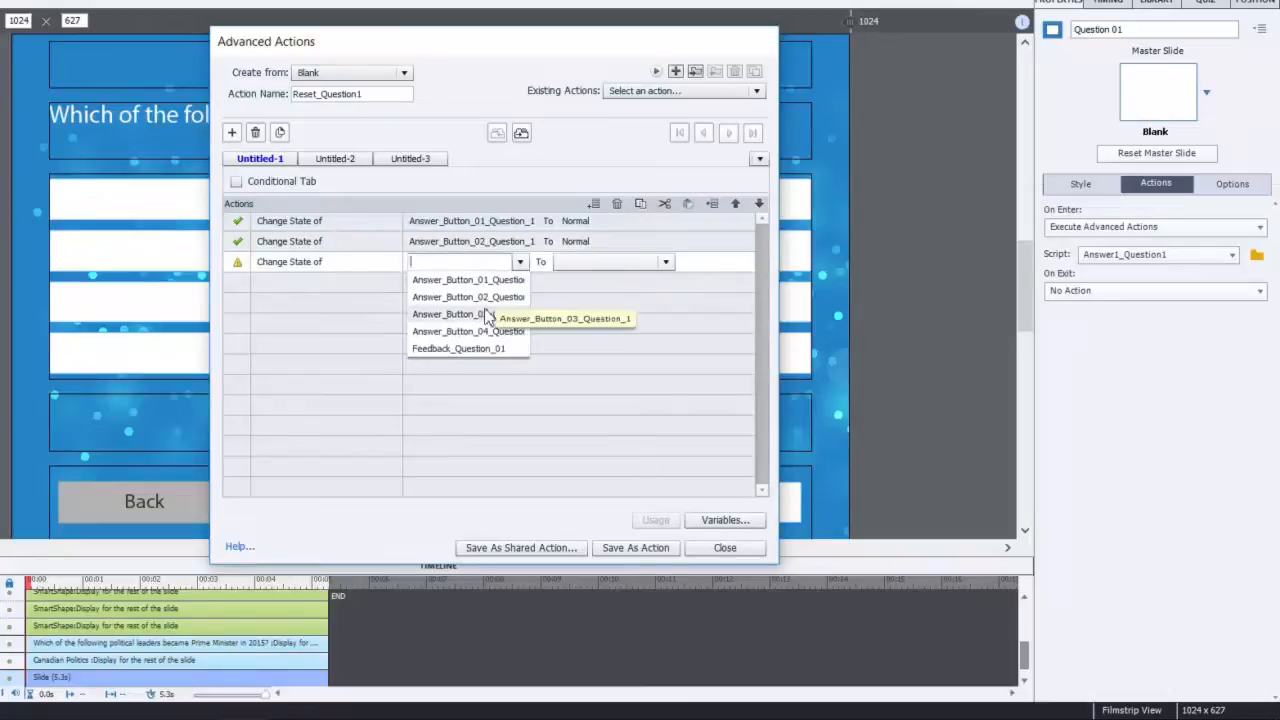
{"action": "left_click", "coordinate": [486, 313]}
{"action": "left_click", "coordinate": [600, 281]}
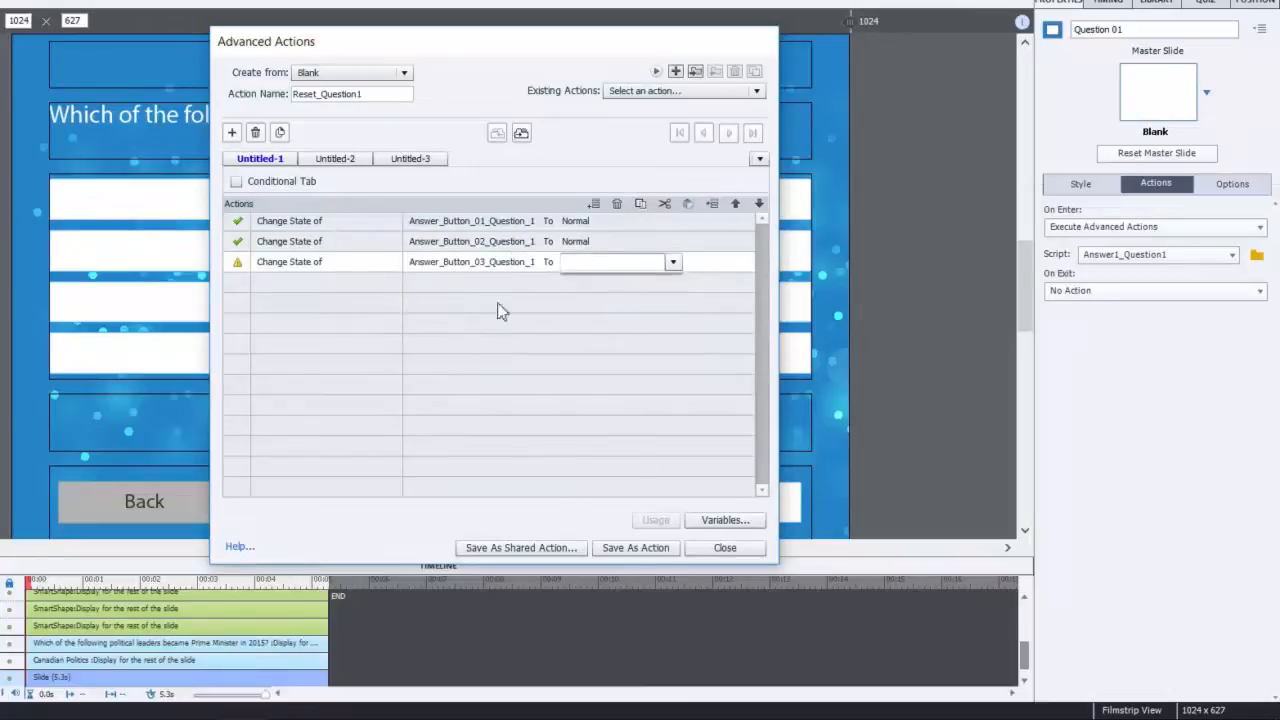
- Add a fourth action to Reset_Question1 that changes the state of Answer_Button_04_Question_1 to Normal
{"action": "left_click", "coordinate": [297, 290]}
{"action": "key", "text": "c"}
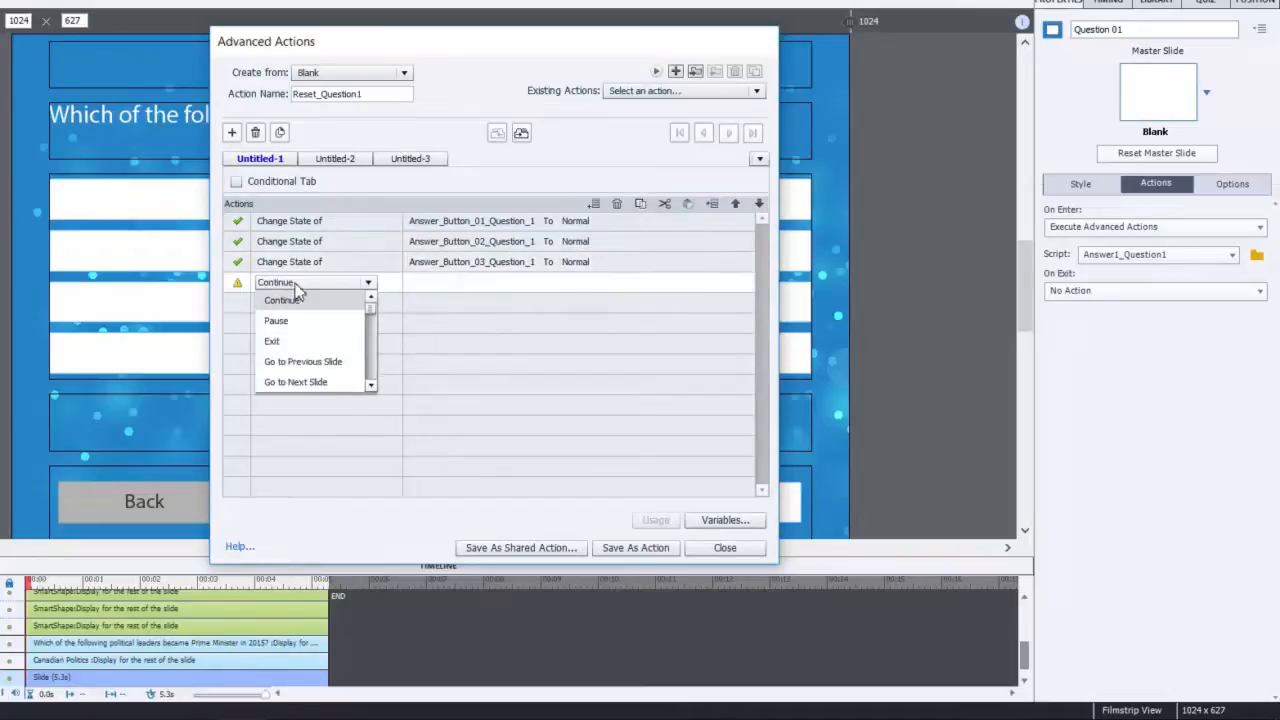
{"action": "key", "text": "c"}
{"action": "left_click", "coordinate": [301, 321]}
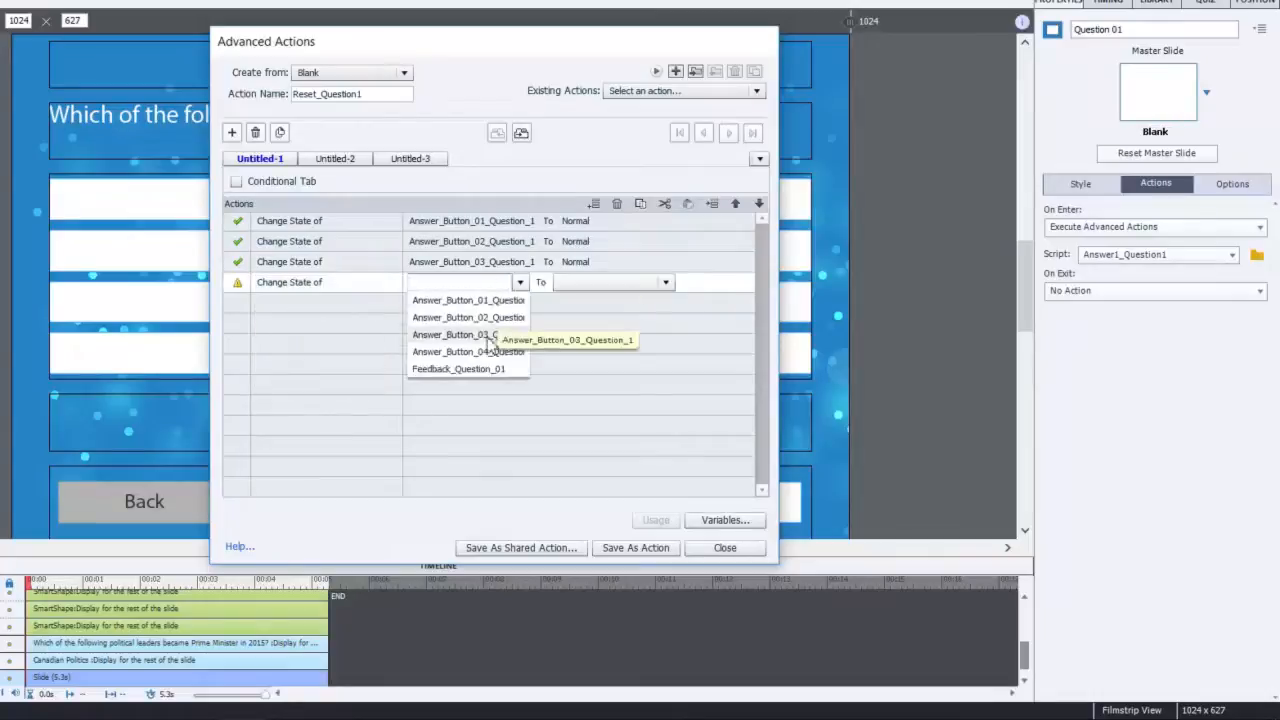
{"action": "left_click", "coordinate": [490, 348]}
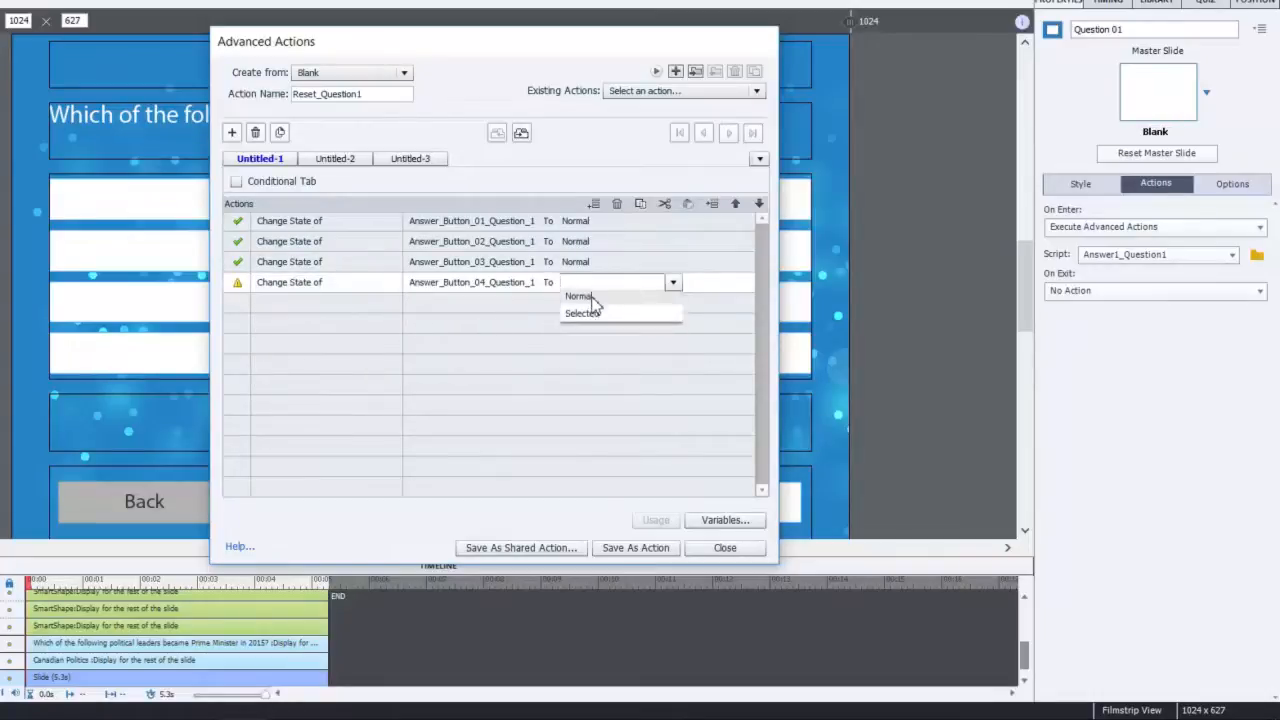
{"action": "left_click", "coordinate": [588, 299]}
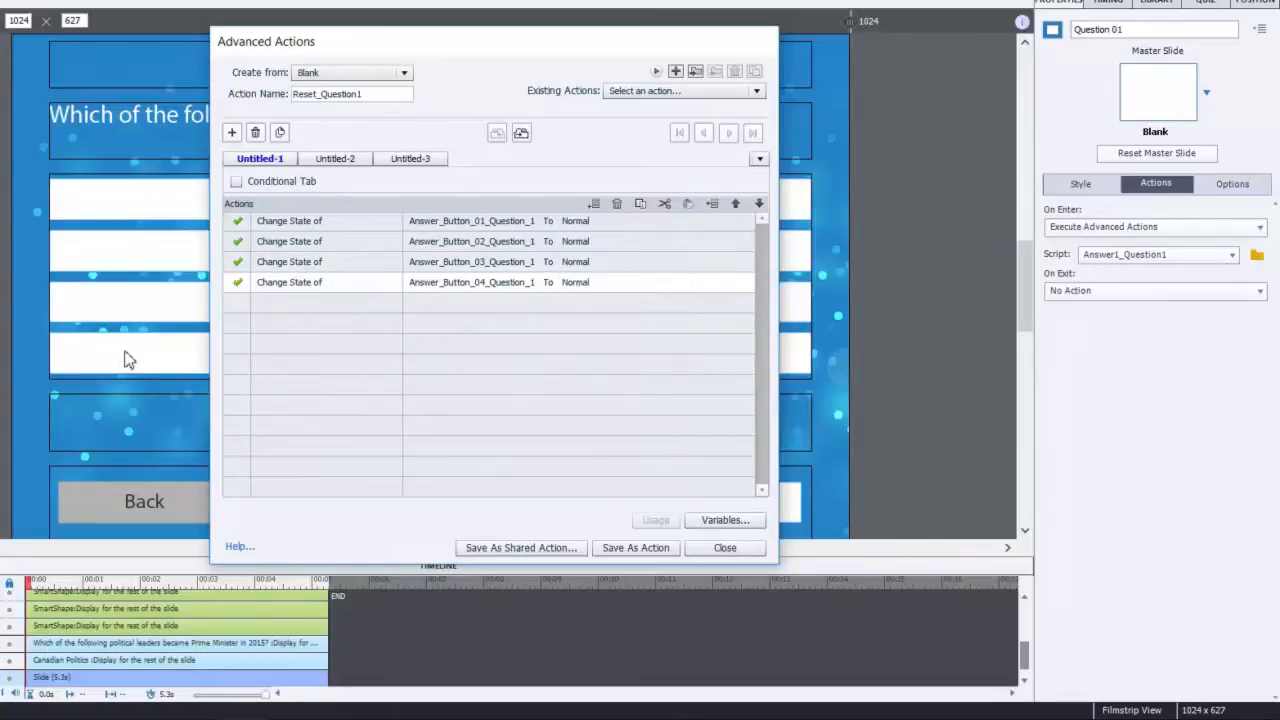
- Add an Assign action to Reset_Question1 that sets v_answer01question01 to the literal value 0
{"action": "left_click", "coordinate": [298, 308]}
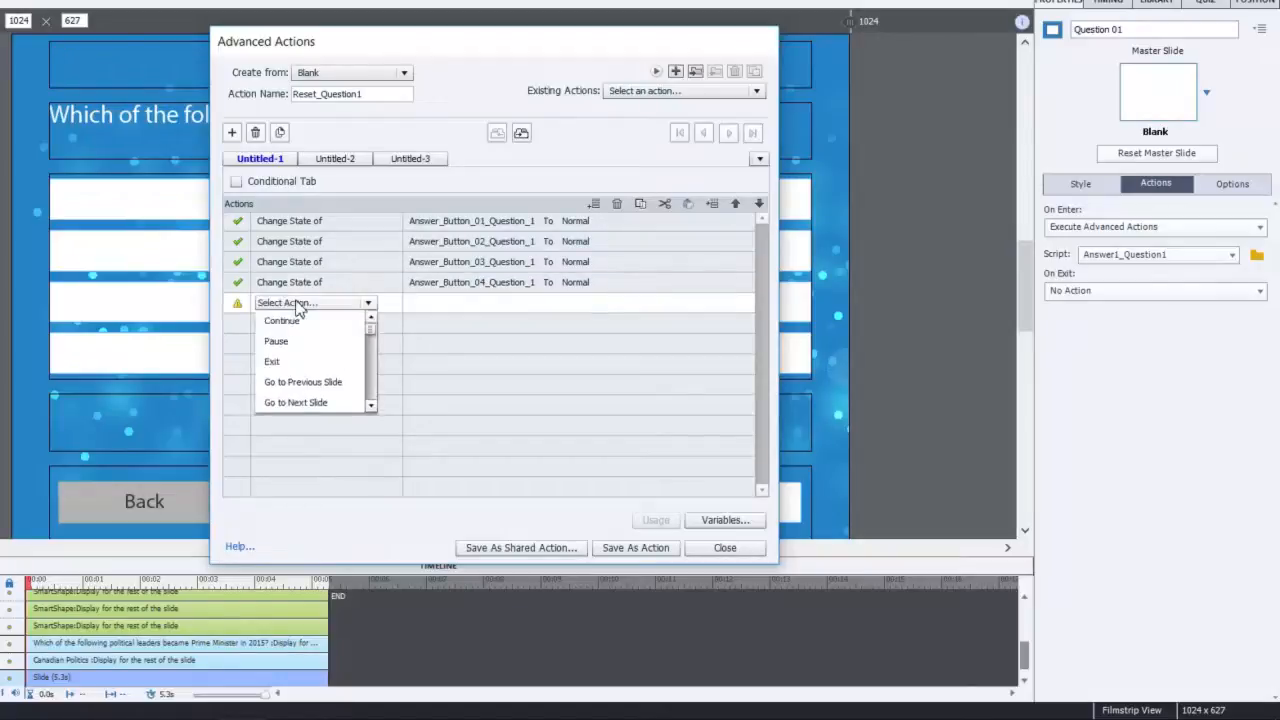
{"action": "key", "text": "a"}
{"action": "left_click", "coordinate": [295, 318]}
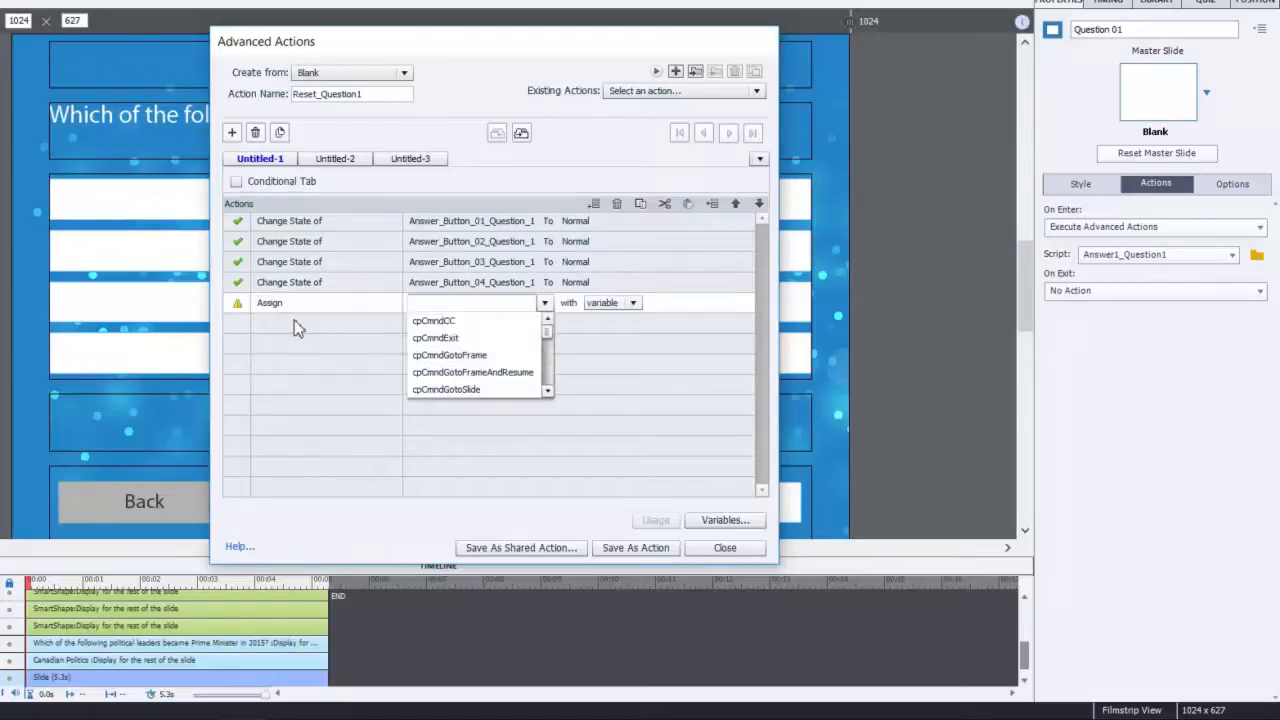
{"action": "type", "text": "v_"}
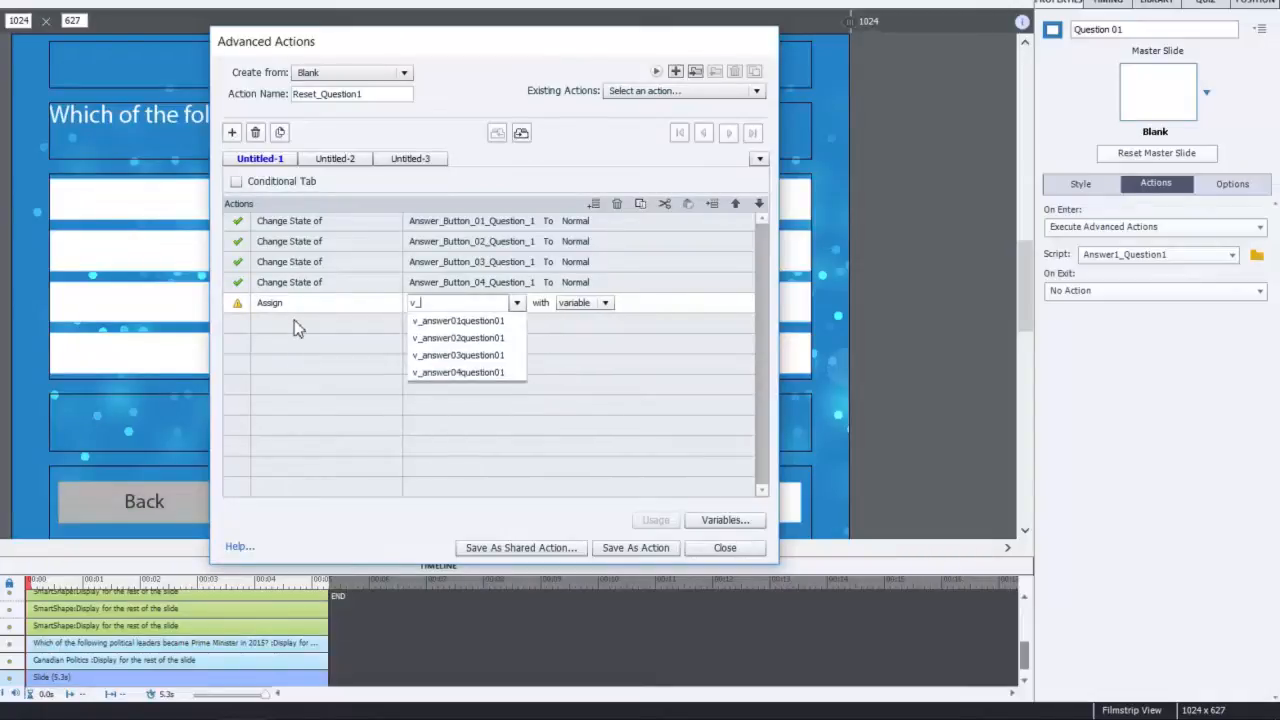
{"action": "key", "text": "Down"}
{"action": "key", "text": "Return"}
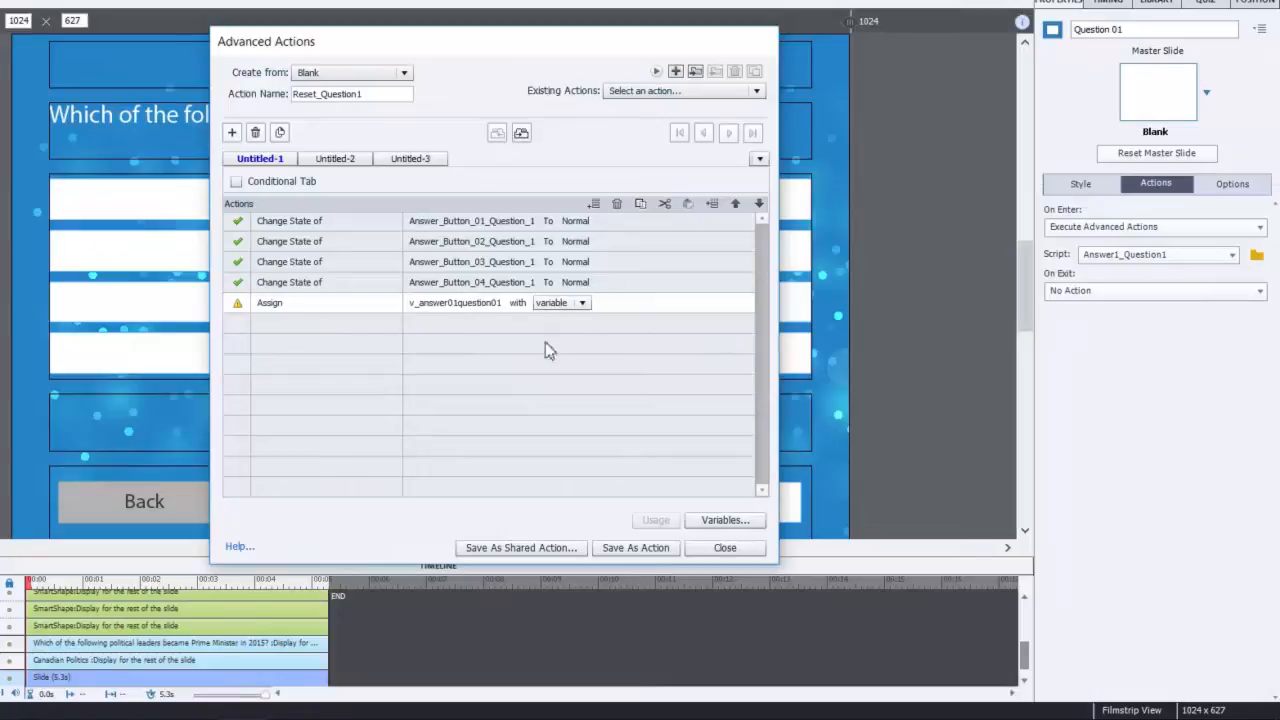
{"action": "left_click", "coordinate": [580, 302]}
{"action": "type", "text": "0"}
{"action": "key", "text": "Return"}
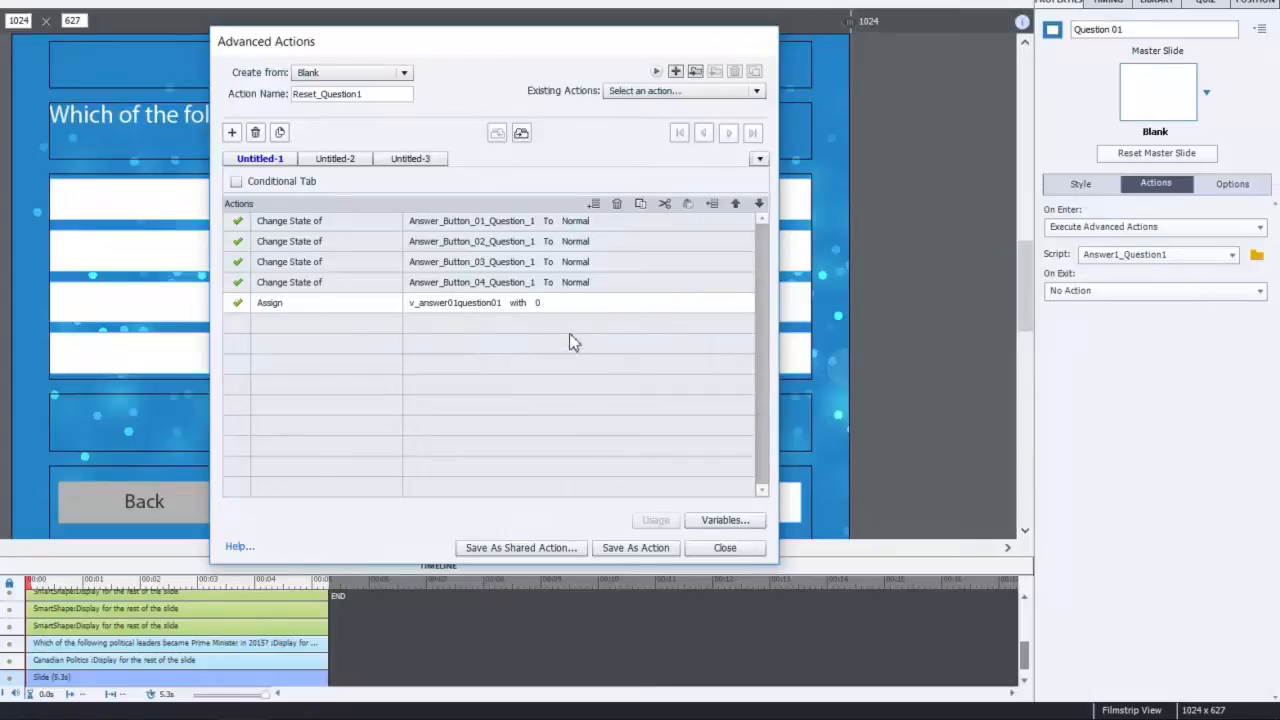
- Add an Assign action to Reset_Question1 that sets v_answer02question01 to the literal value 0
{"action": "left_click", "coordinate": [298, 328]}
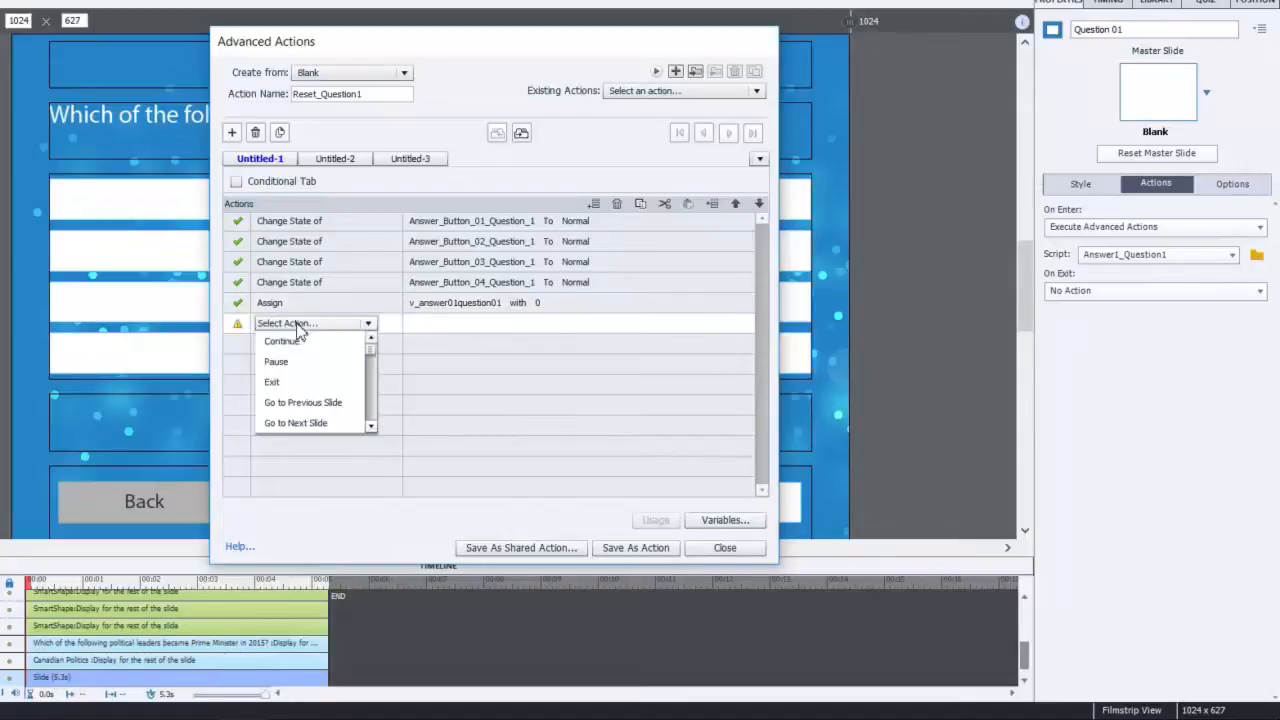
{"action": "key", "text": "a"}
{"action": "left_click", "coordinate": [299, 343]}
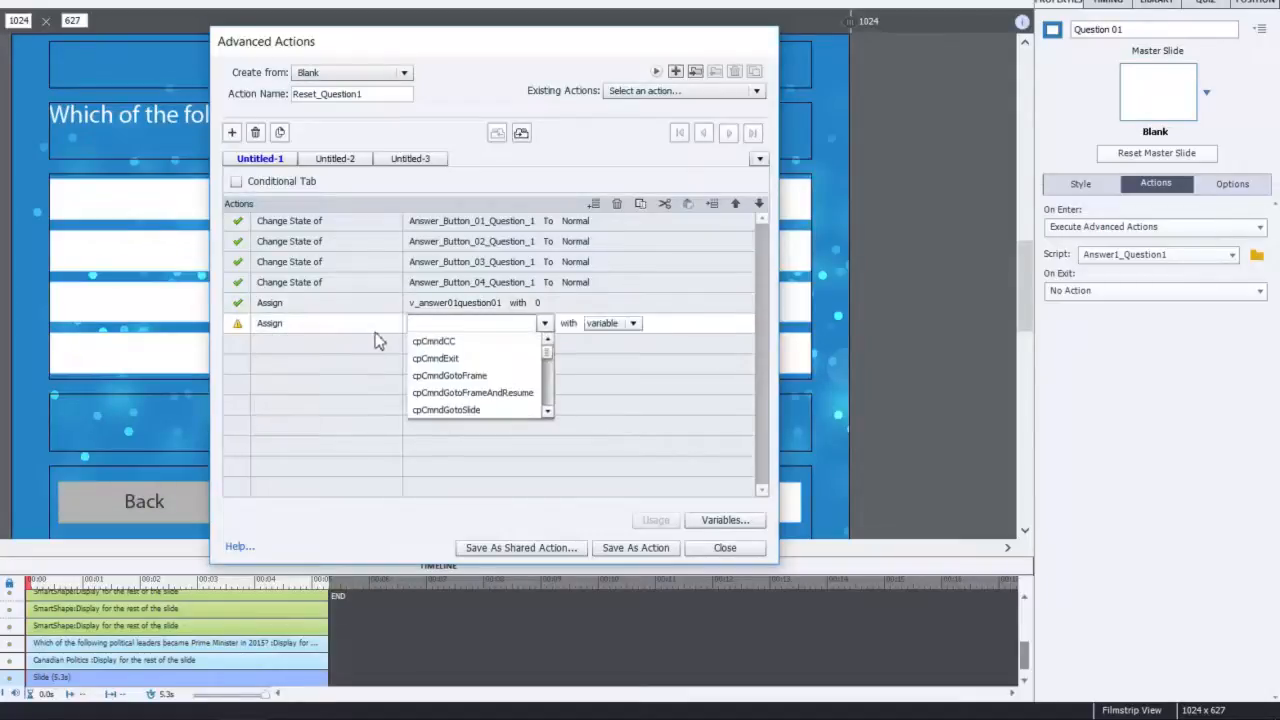
{"action": "type", "text": "v_"}
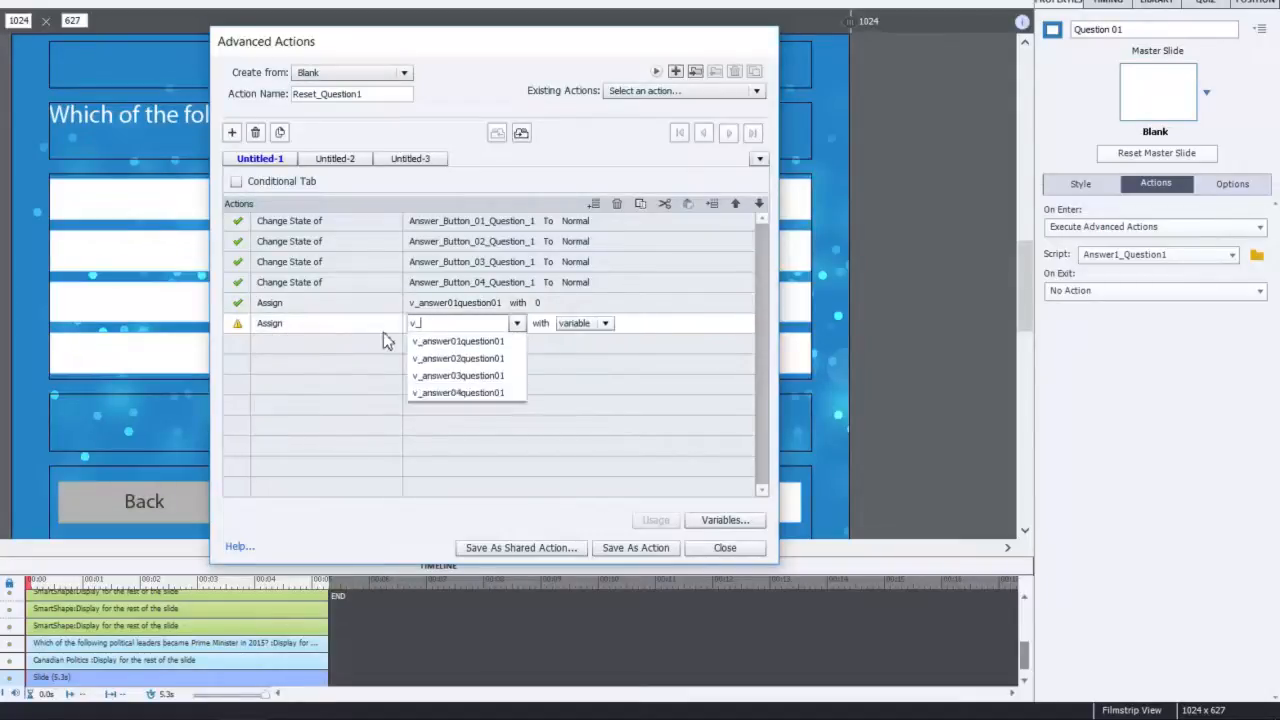
{"action": "key", "text": "Down"}
{"action": "key", "text": "Return"}
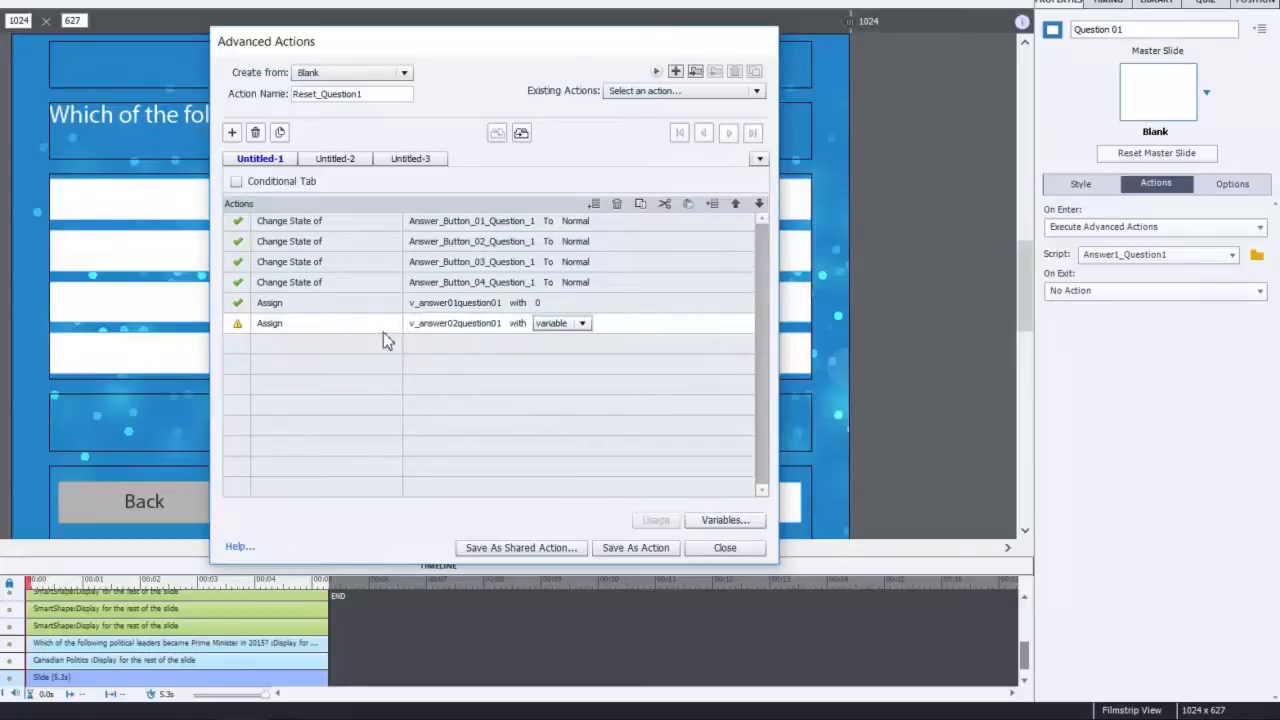
{"action": "left_click", "coordinate": [560, 323]}
{"action": "left_click", "coordinate": [562, 358]}
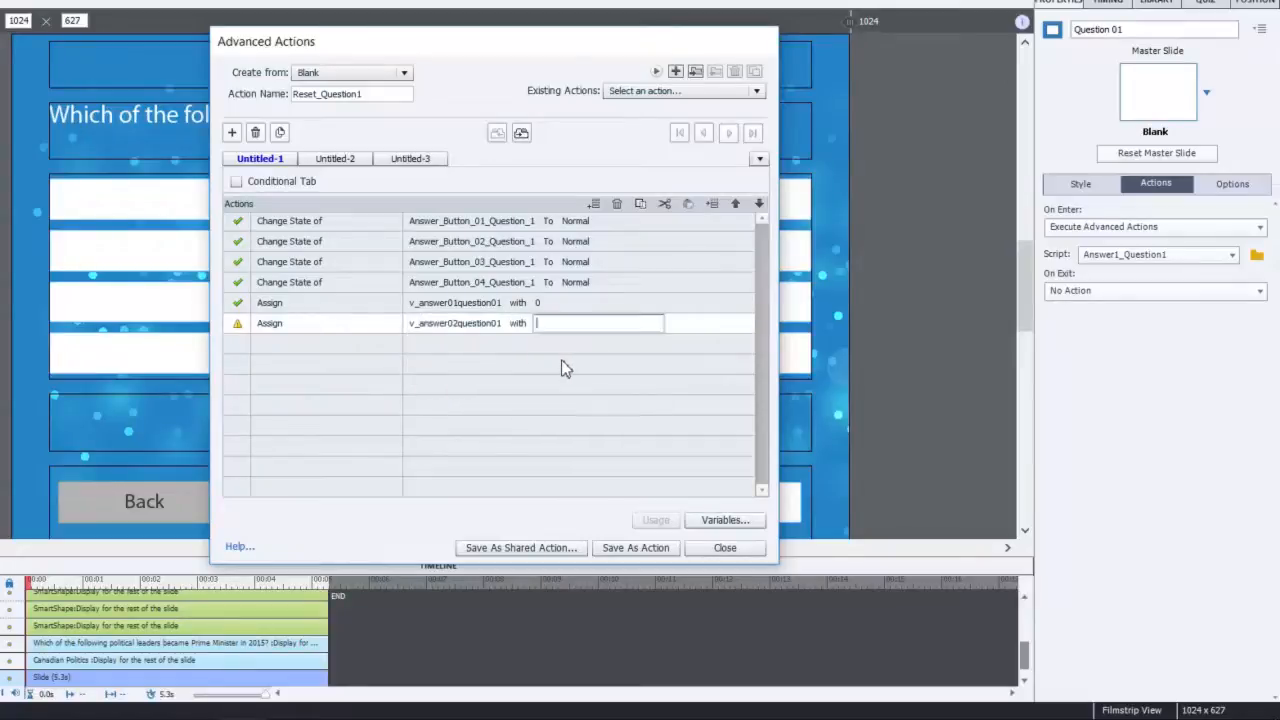
{"action": "key", "text": "Return"}
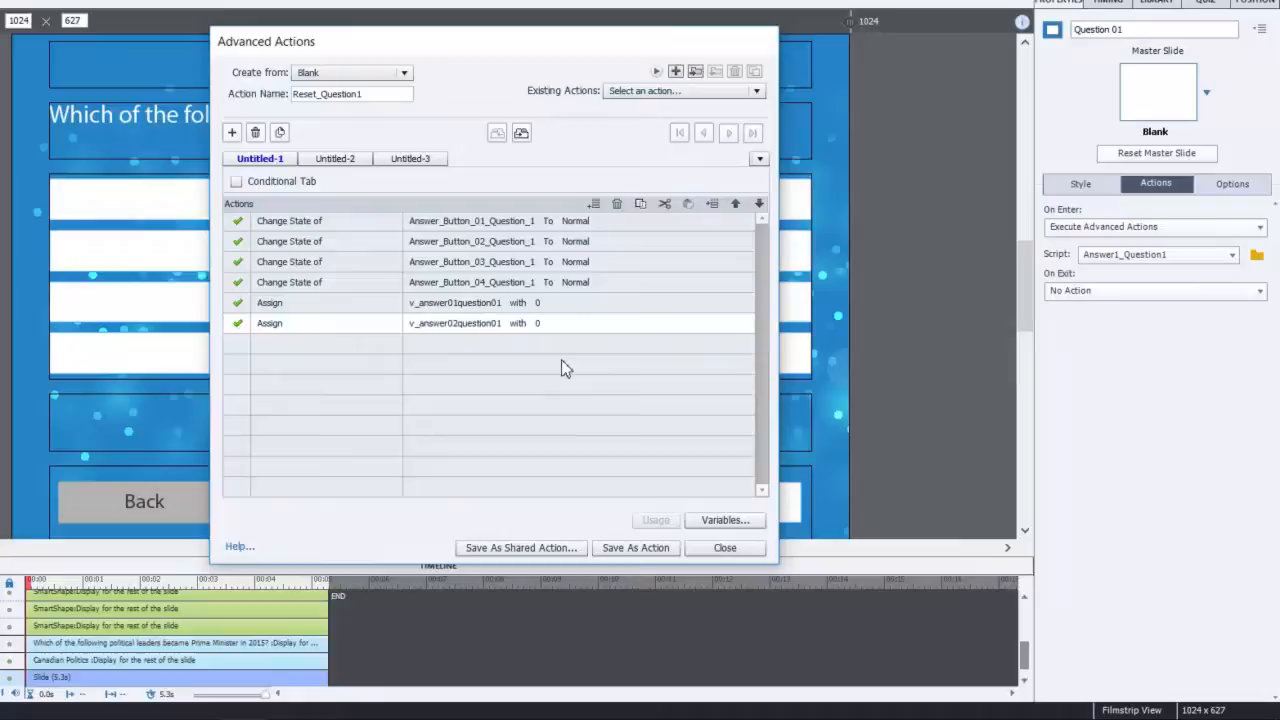
- Add an Assign action to Reset_Question1 that sets v_answer03question01 to the literal value 0
{"action": "left_click", "coordinate": [286, 343]}
{"action": "left_click", "coordinate": [285, 344]}
{"action": "key", "text": "a"}
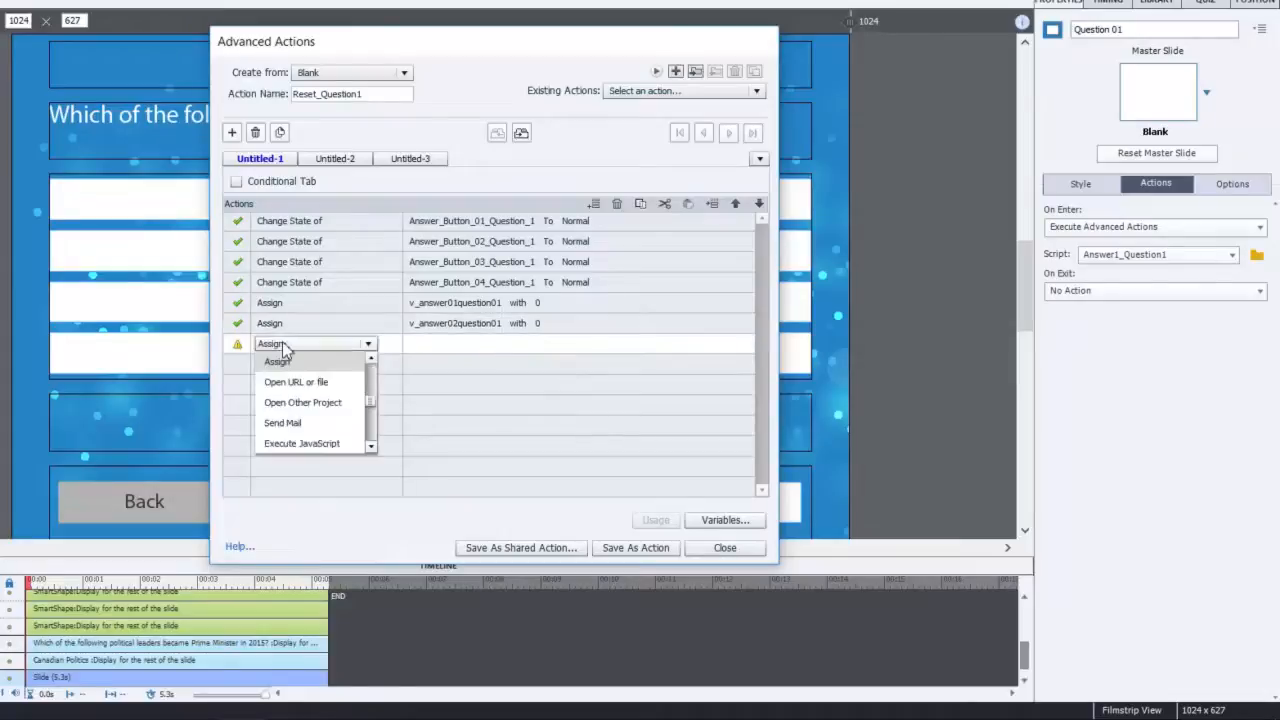
{"action": "left_click", "coordinate": [289, 368]}
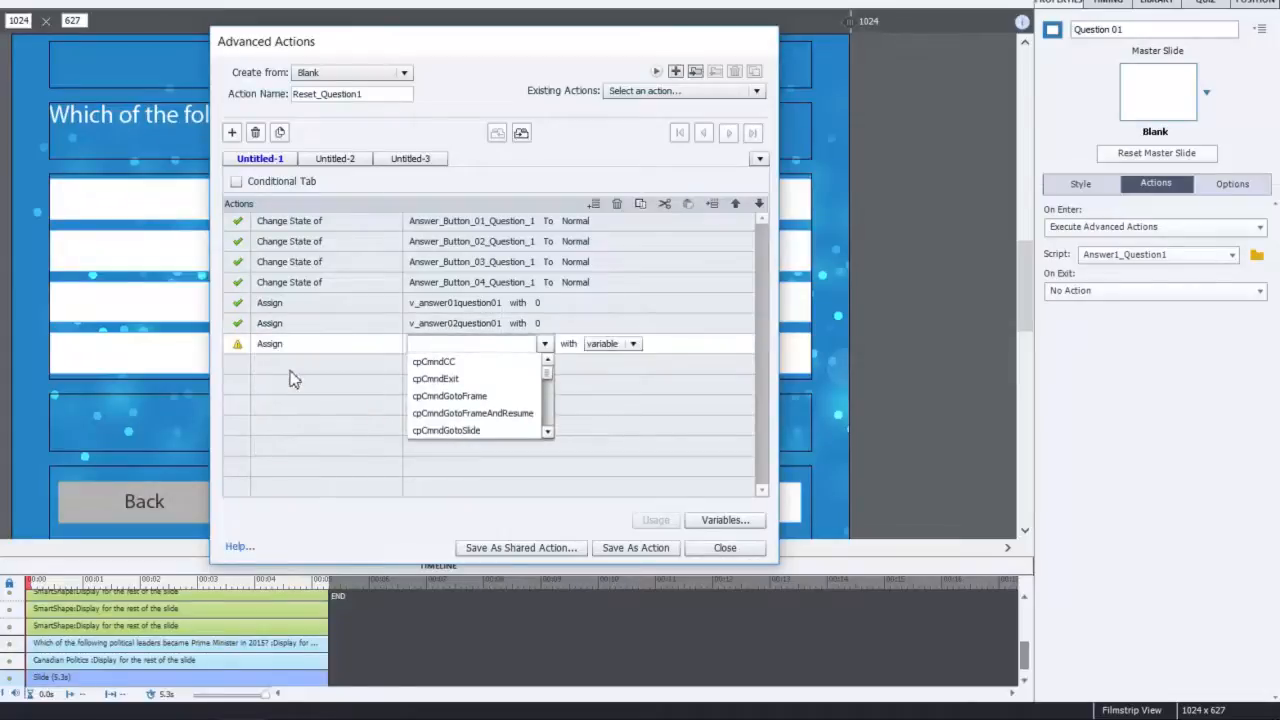
{"action": "type", "text": "v_"}
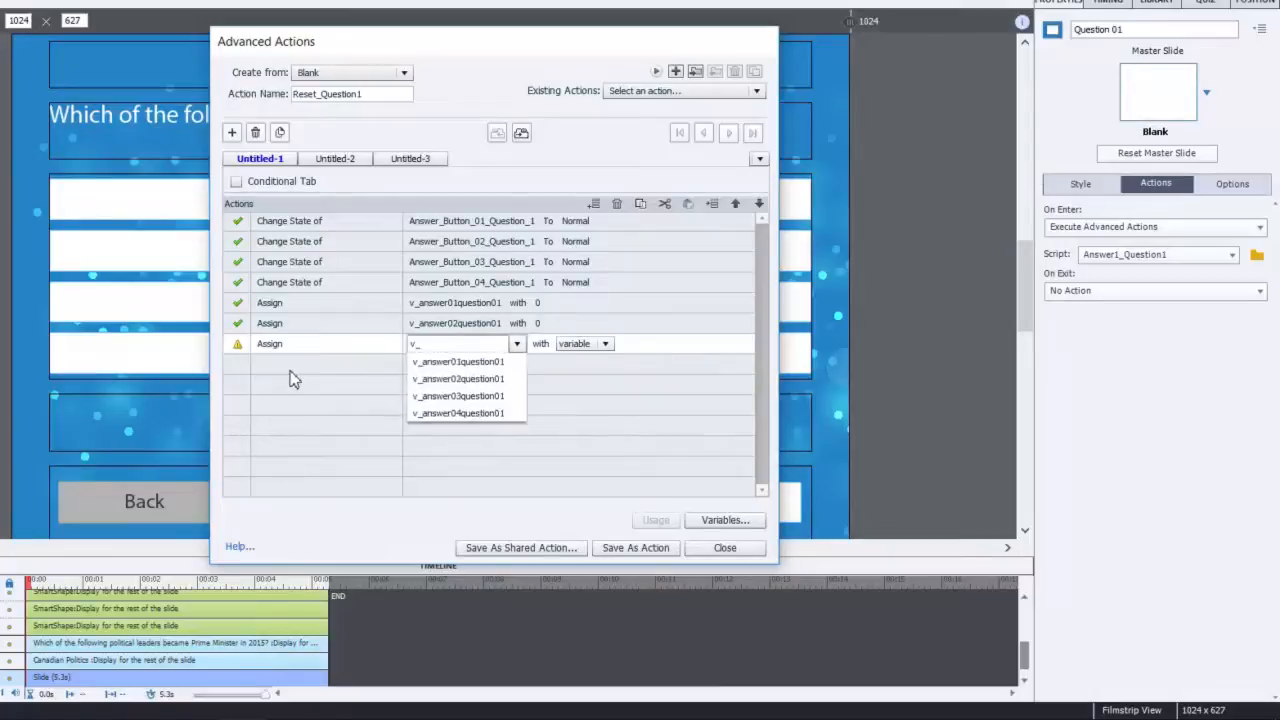
{"action": "key", "text": "Return"}
{"action": "left_click", "coordinate": [573, 350]}
{"action": "left_click", "coordinate": [571, 379]}
{"action": "type", "text": "0"}
{"action": "key", "text": "Return"}
- Add an Assign action to Reset_Question1 that sets v_answer04question01 to the literal value 0
{"action": "left_click", "coordinate": [281, 368]}
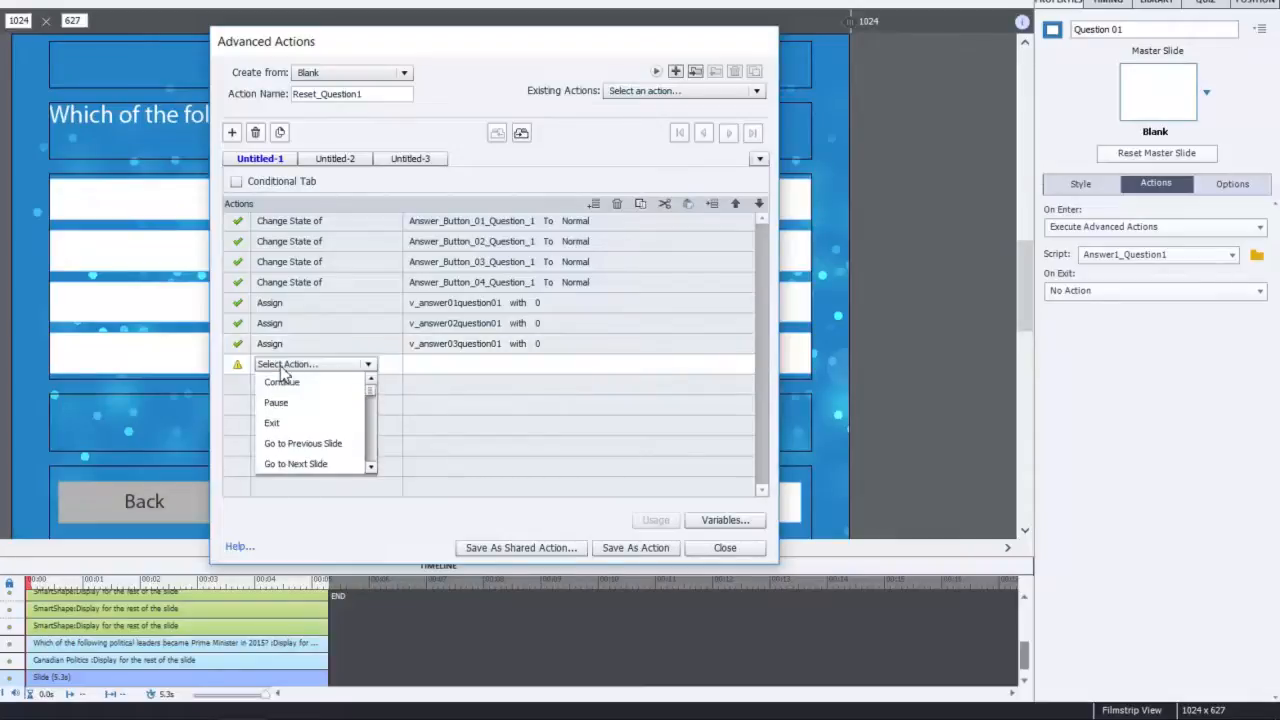
{"action": "key", "text": "a"}
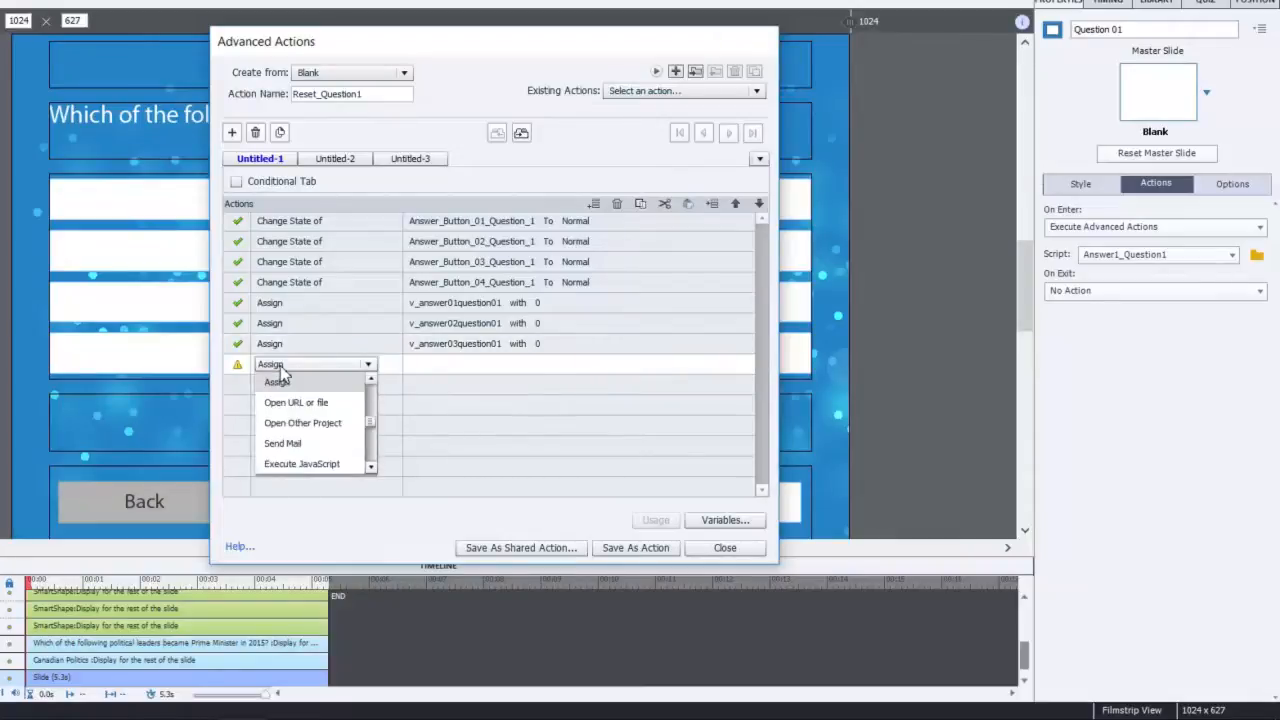
{"action": "key", "text": "Return"}
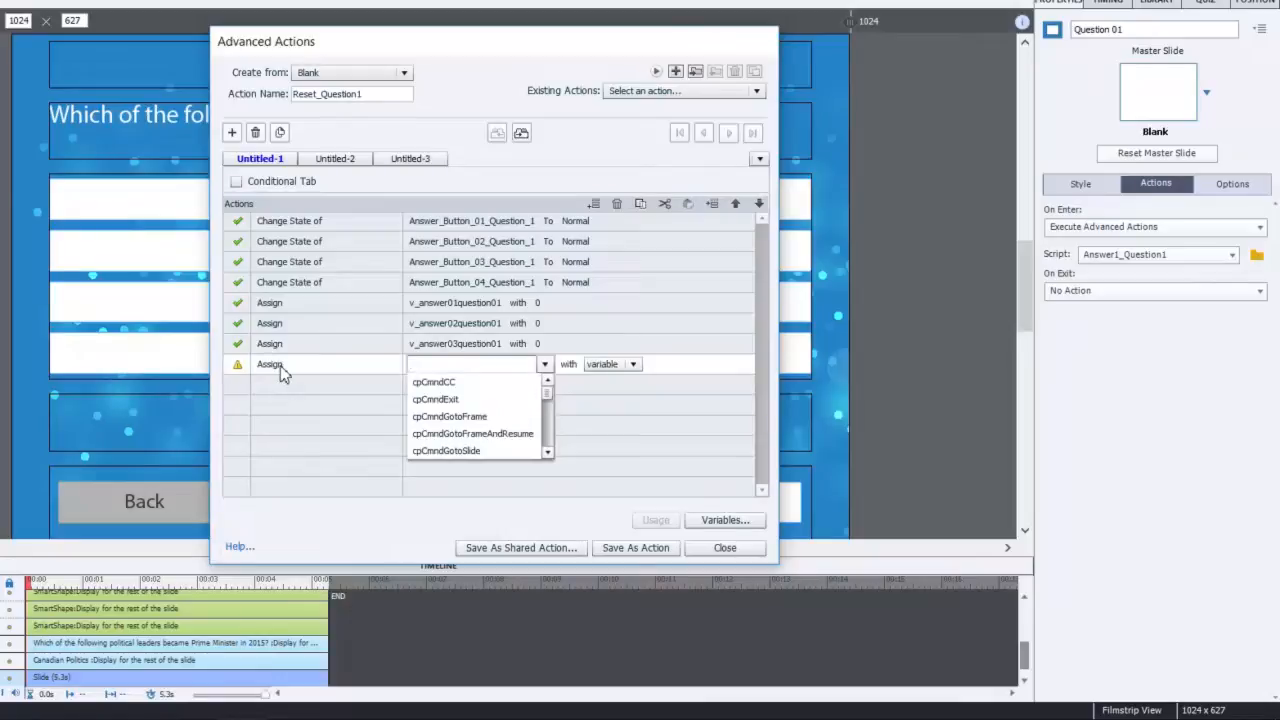
{"action": "type", "text": "v_"}
{"action": "key", "text": "Down"}
{"action": "key", "text": "Down"}
{"action": "key", "text": "Return"}
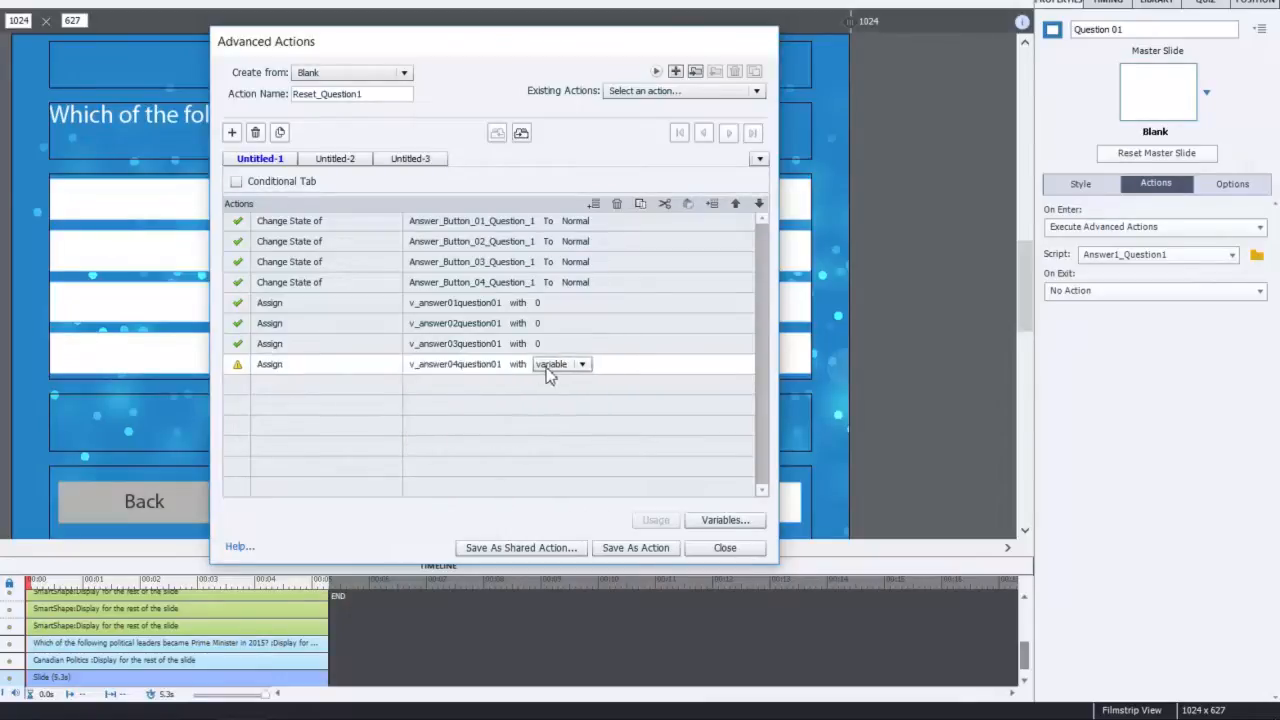
{"action": "left_click", "coordinate": [551, 369]}
{"action": "left_click", "coordinate": [571, 400]}
{"action": "type", "text": "0"}
{"action": "key", "text": "Return"}
- Add a Hide action to Reset_Question1 for Next_Button_Question_01
{"action": "left_click", "coordinate": [280, 392]}
{"action": "left_click", "coordinate": [282, 390]}
{"action": "scroll", "coordinate": [282, 392], "scroll_direction": "down", "scroll_amount": 5}
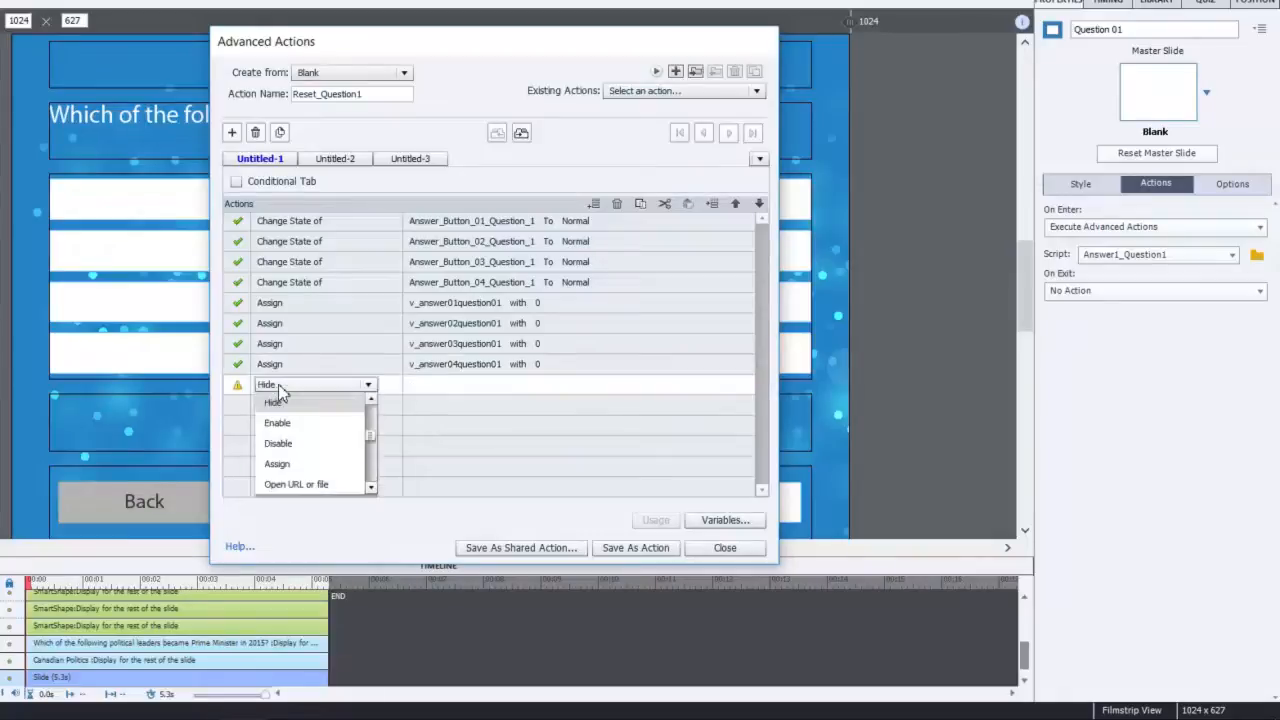
{"action": "left_click", "coordinate": [289, 401]}
{"action": "type", "text": "next"}
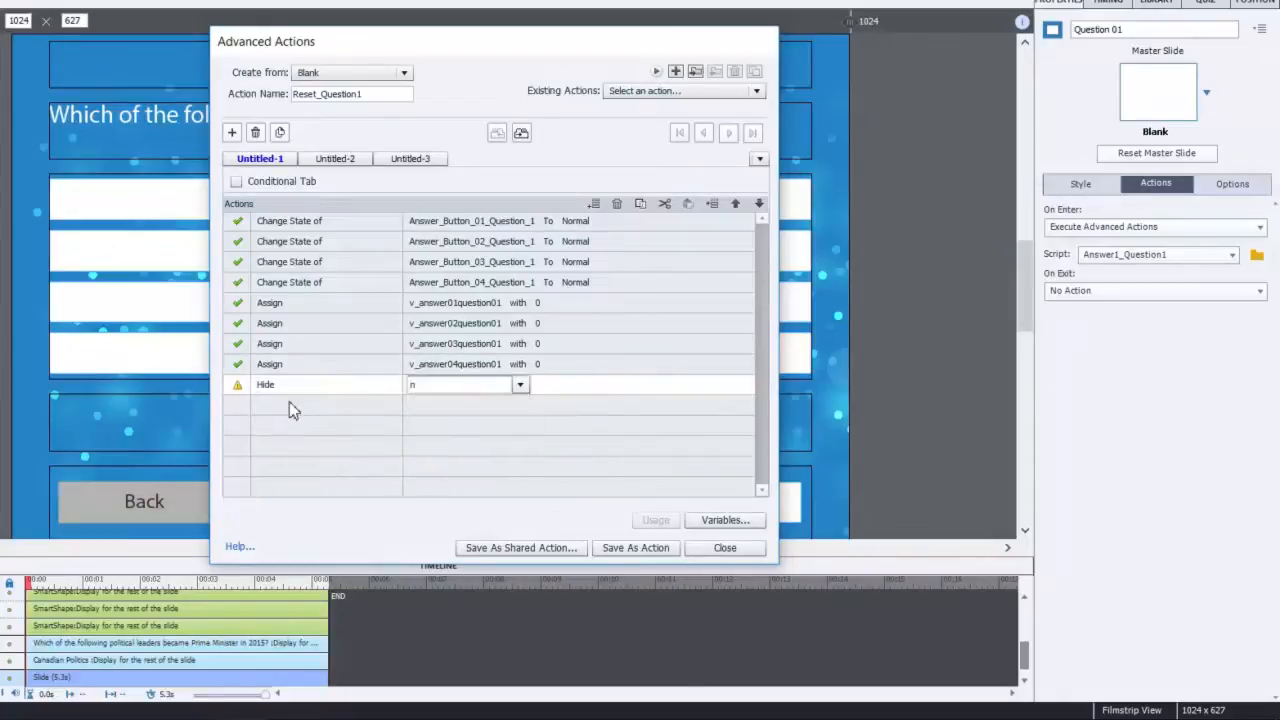
{"action": "key", "text": "Down"}
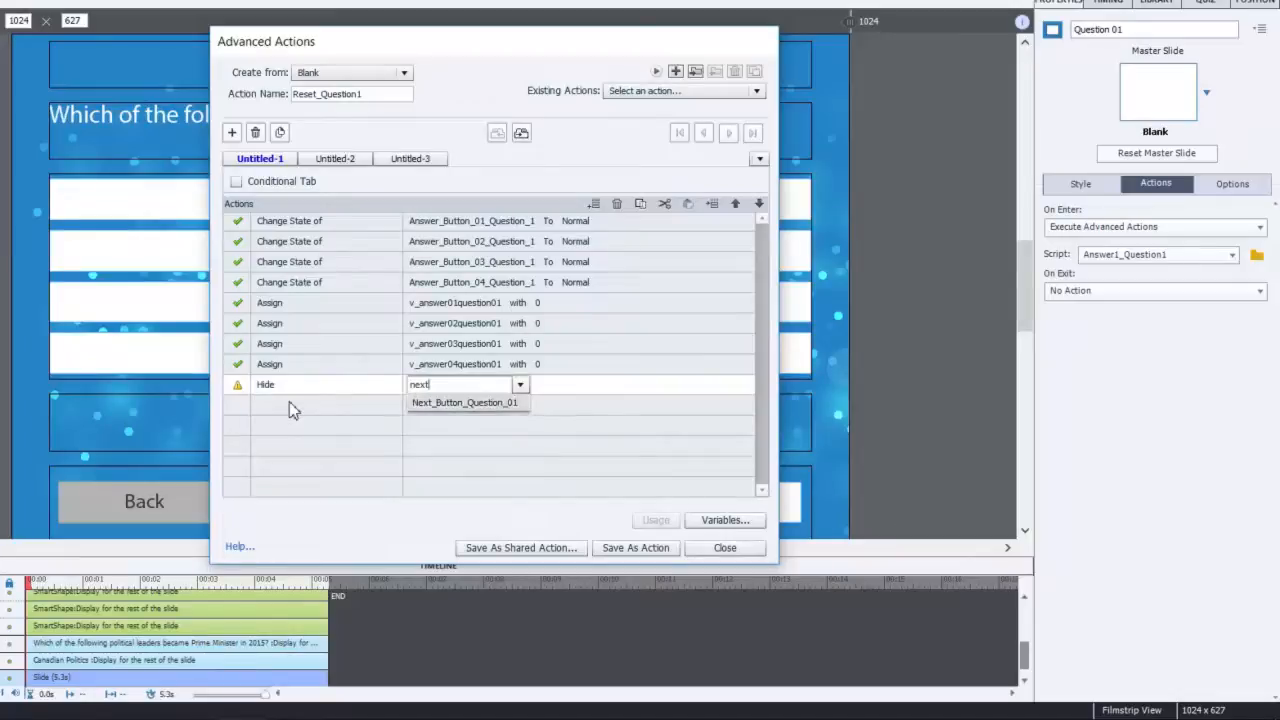
{"action": "key", "text": "Return"}
- Add a Show action to Reset_Question1 for Submit_Button_Question_01
{"action": "left_click", "coordinate": [294, 404]}
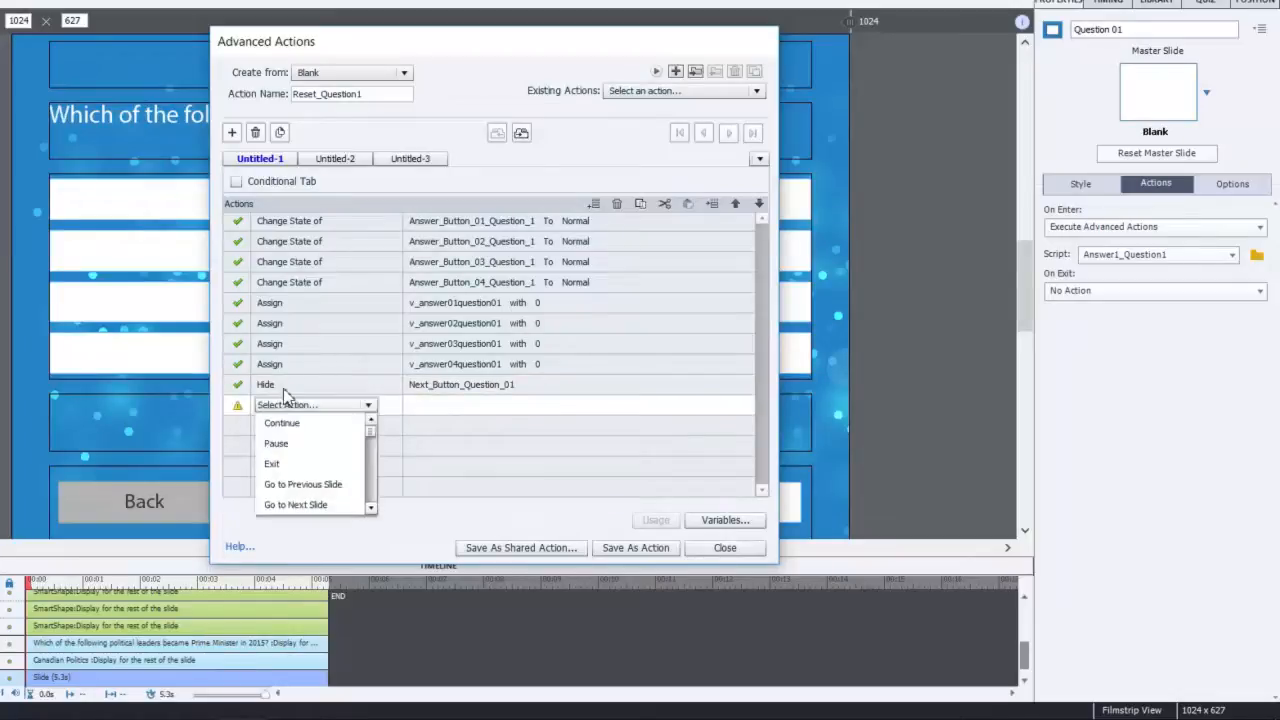
{"action": "key", "text": "s"}
{"action": "left_click", "coordinate": [287, 443]}
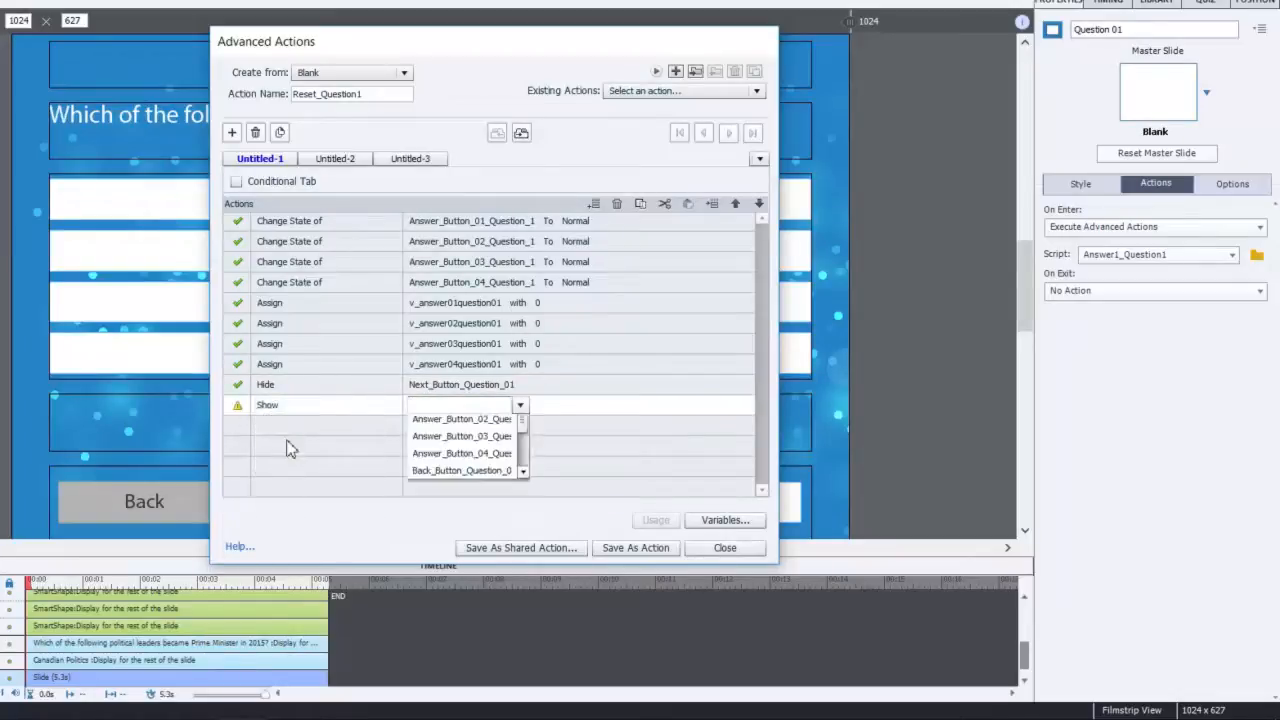
{"action": "type", "text": "sub"}
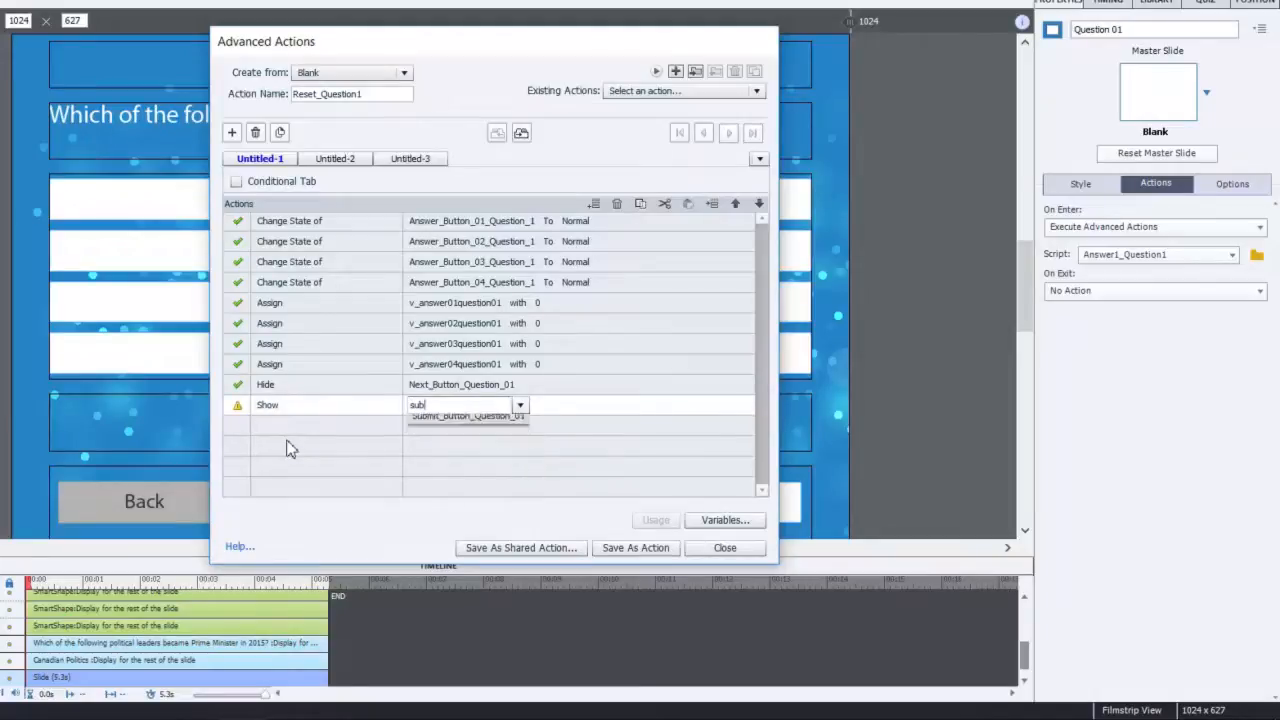
{"action": "key", "text": "Return"}
- Add a Show action to Reset_Question1 for Reset_Button_Question_01
{"action": "left_click", "coordinate": [284, 427]}
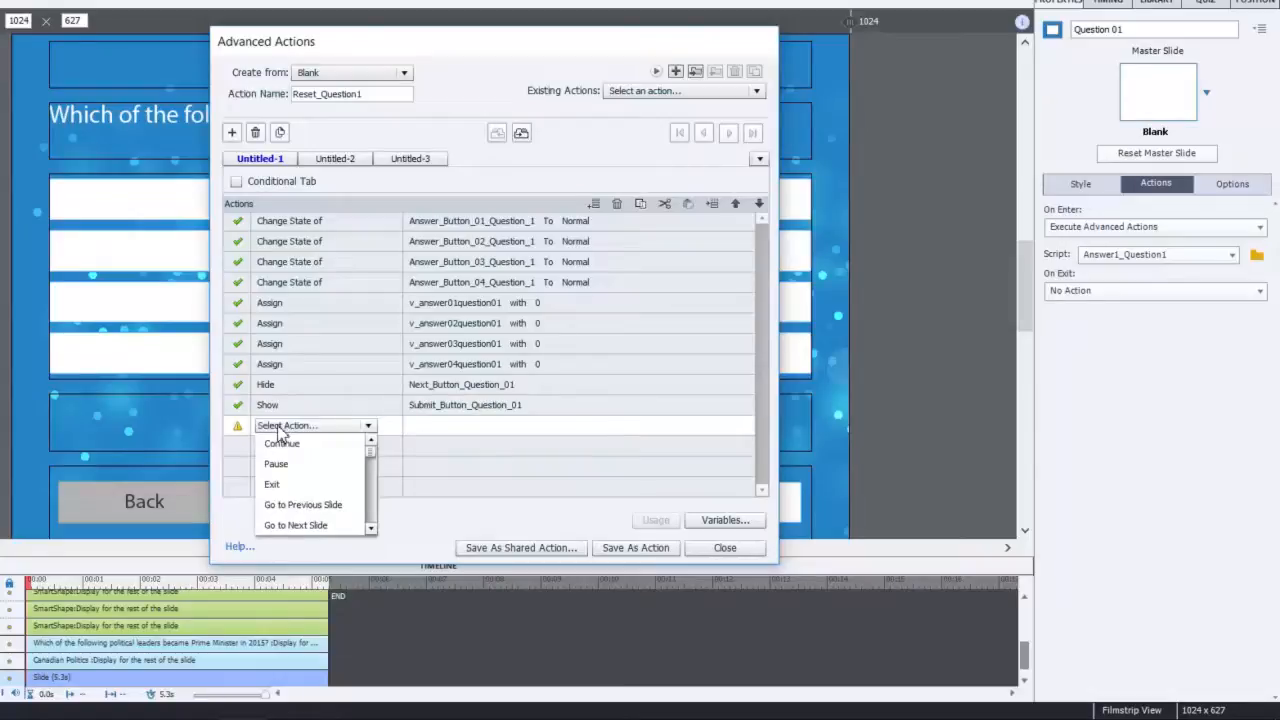
{"action": "type", "text": "s"}
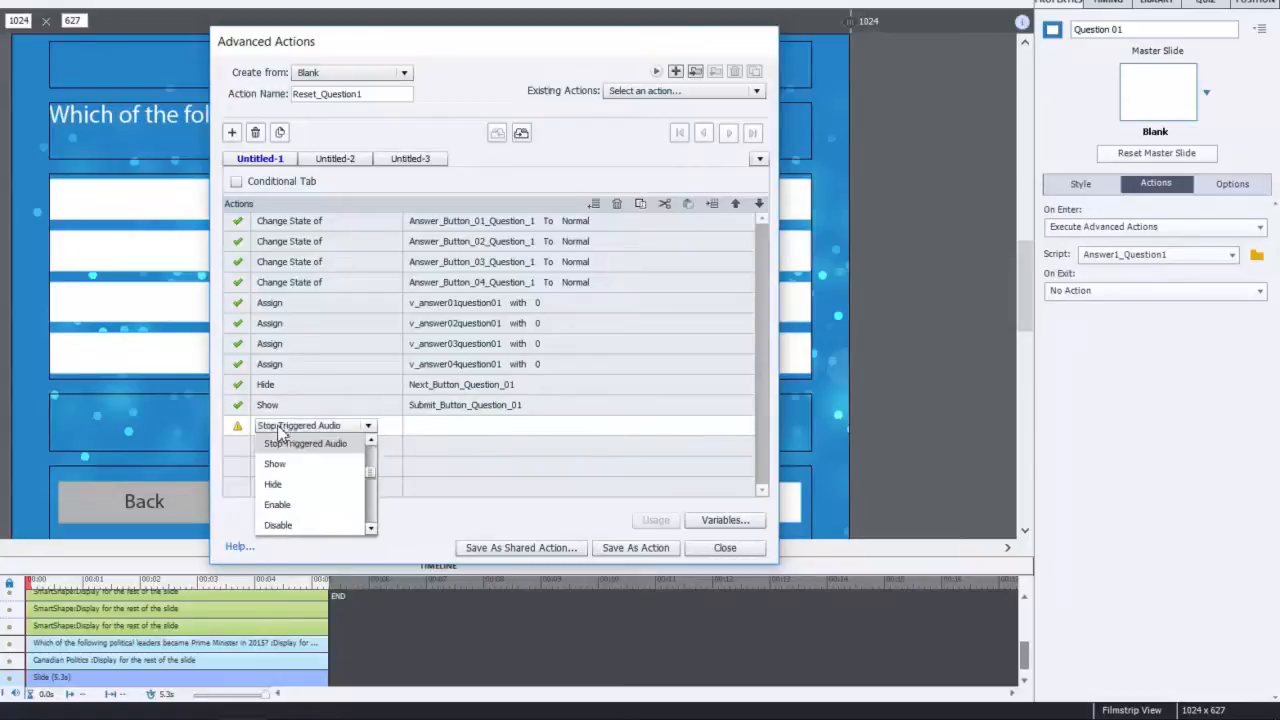
{"action": "type", "text": "how"}
{"action": "key", "text": "Return"}
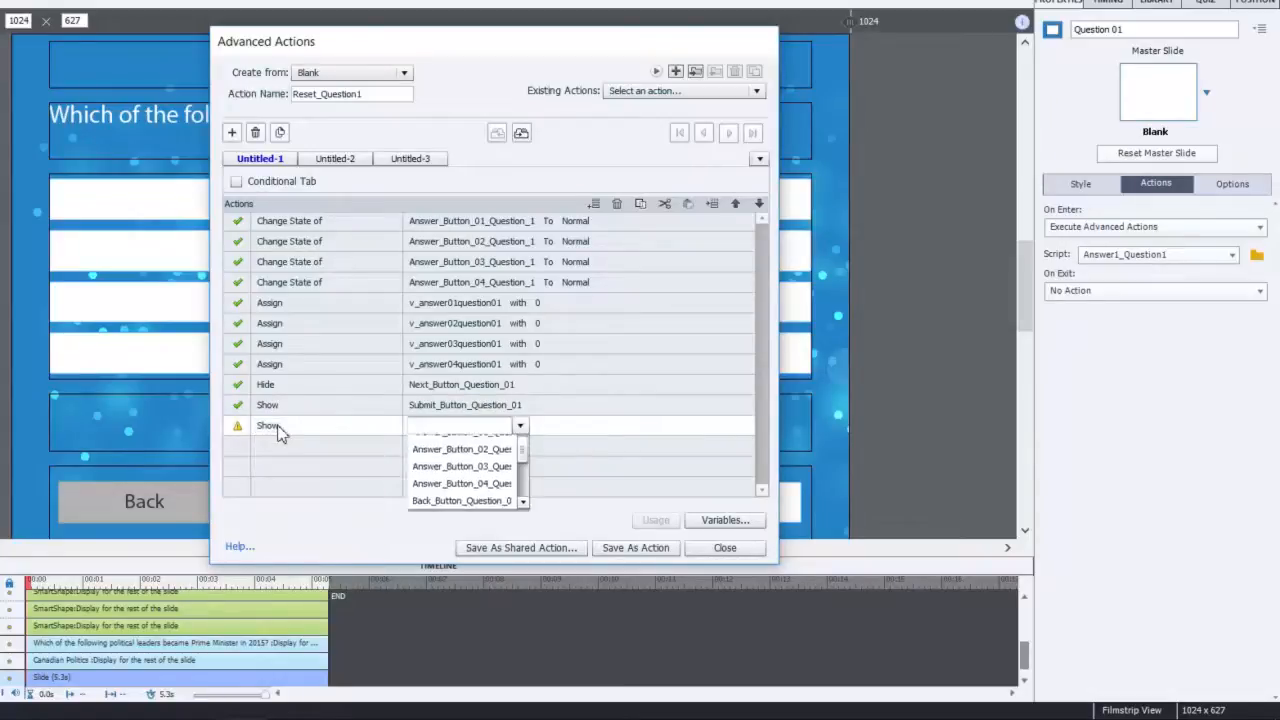
{"action": "type", "text": "res"}
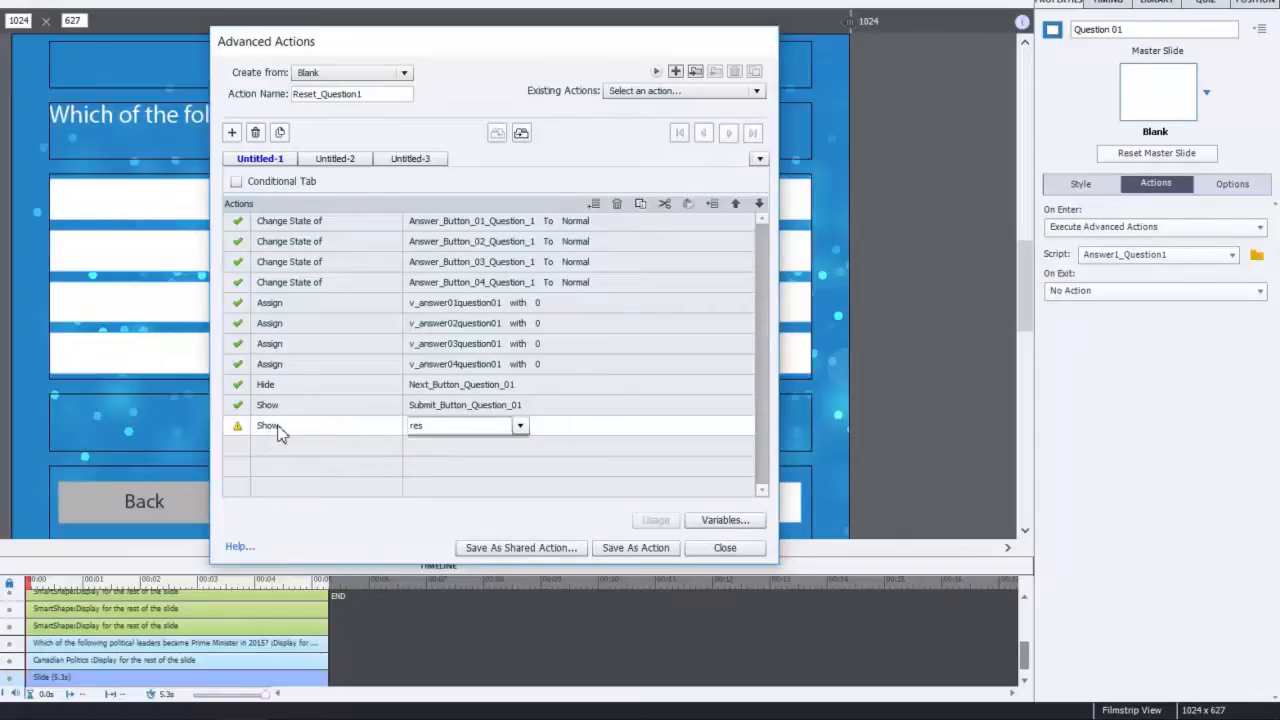
{"action": "key", "text": "Return"}
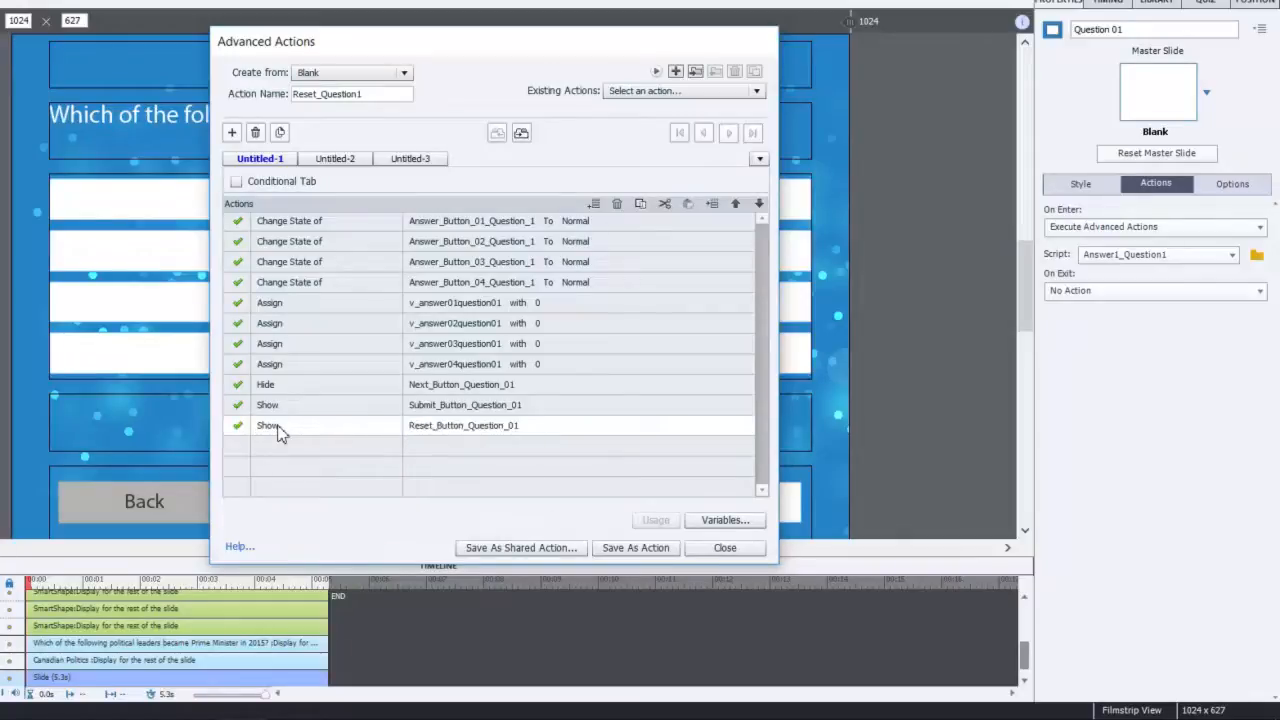
- Add an action to Reset_Question1 that changes the state of Feedback_Question_01 to Normal
{"action": "double_click", "coordinate": [294, 447]}
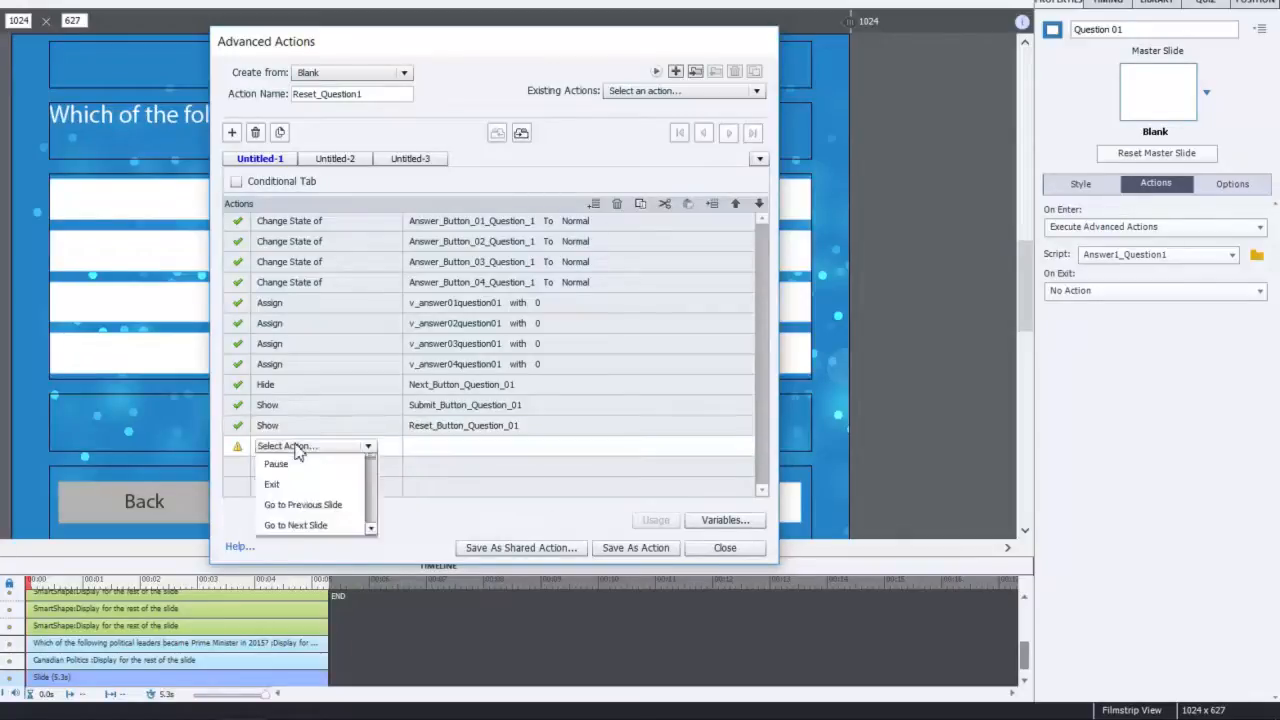
{"action": "type", "text": "ch"}
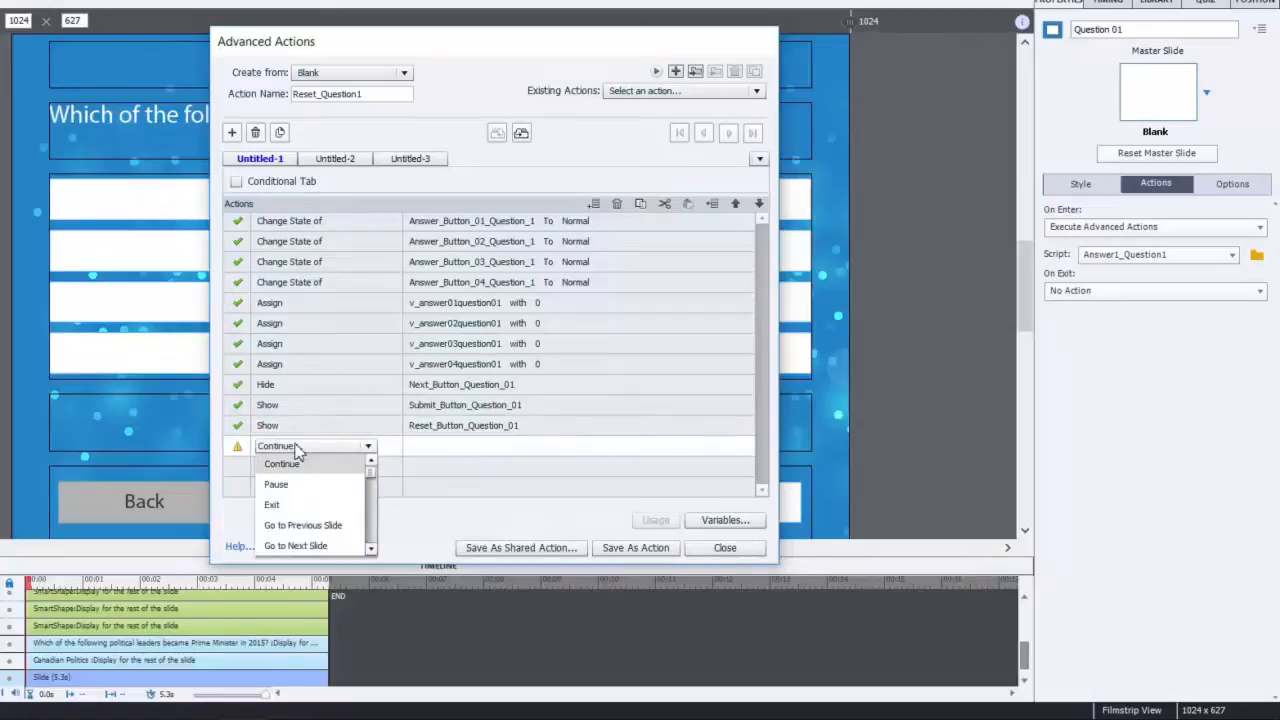
{"action": "key", "text": "Return"}
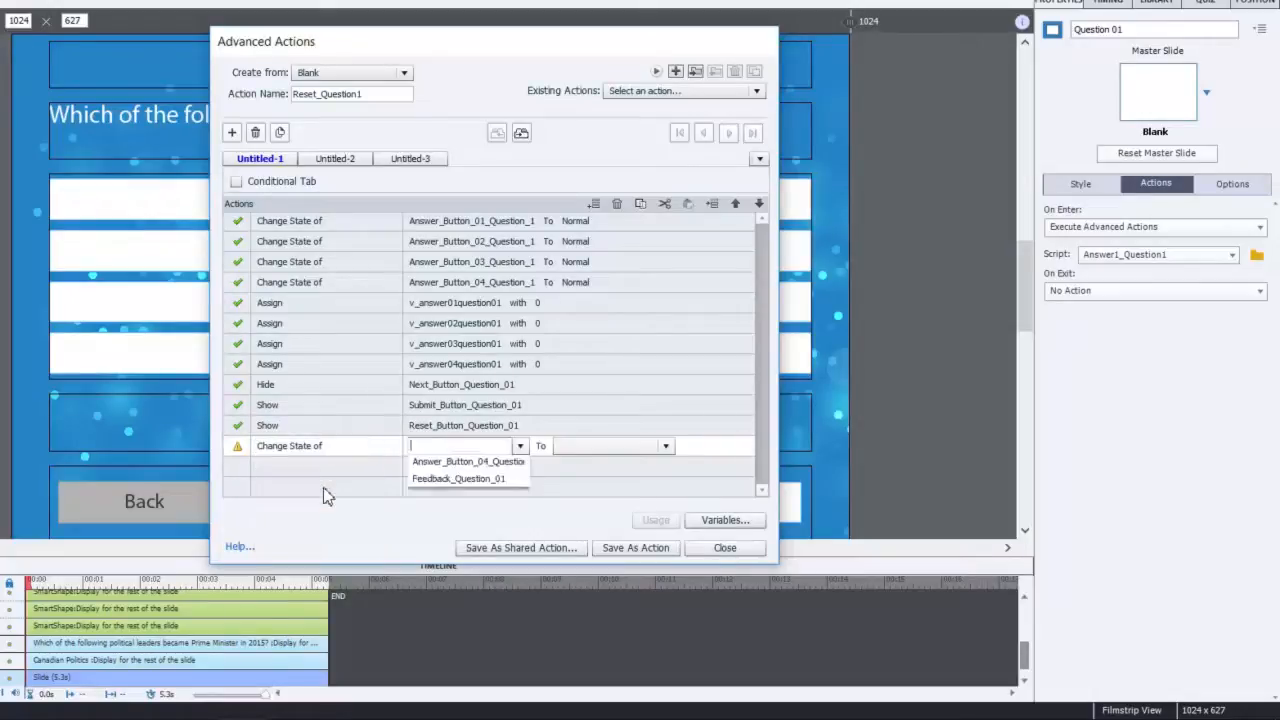
{"action": "type", "text": "f"}
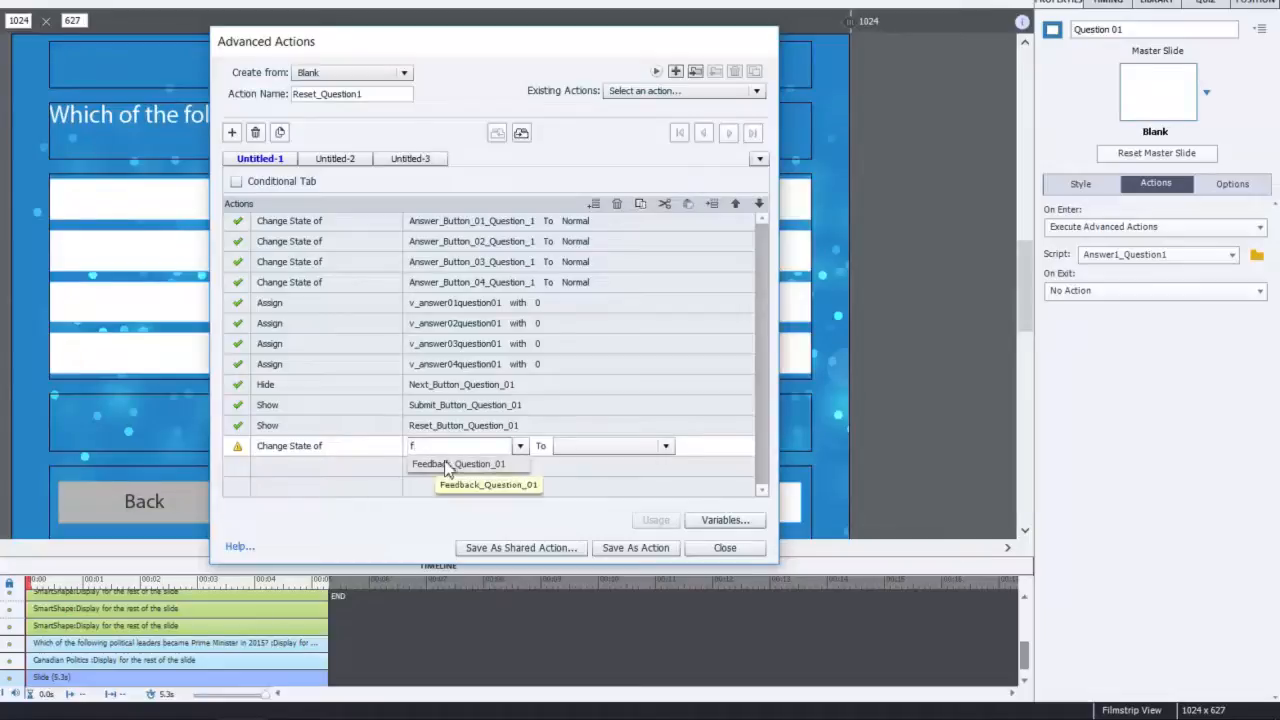
{"action": "left_click", "coordinate": [425, 466]}
{"action": "left_click", "coordinate": [588, 464]}
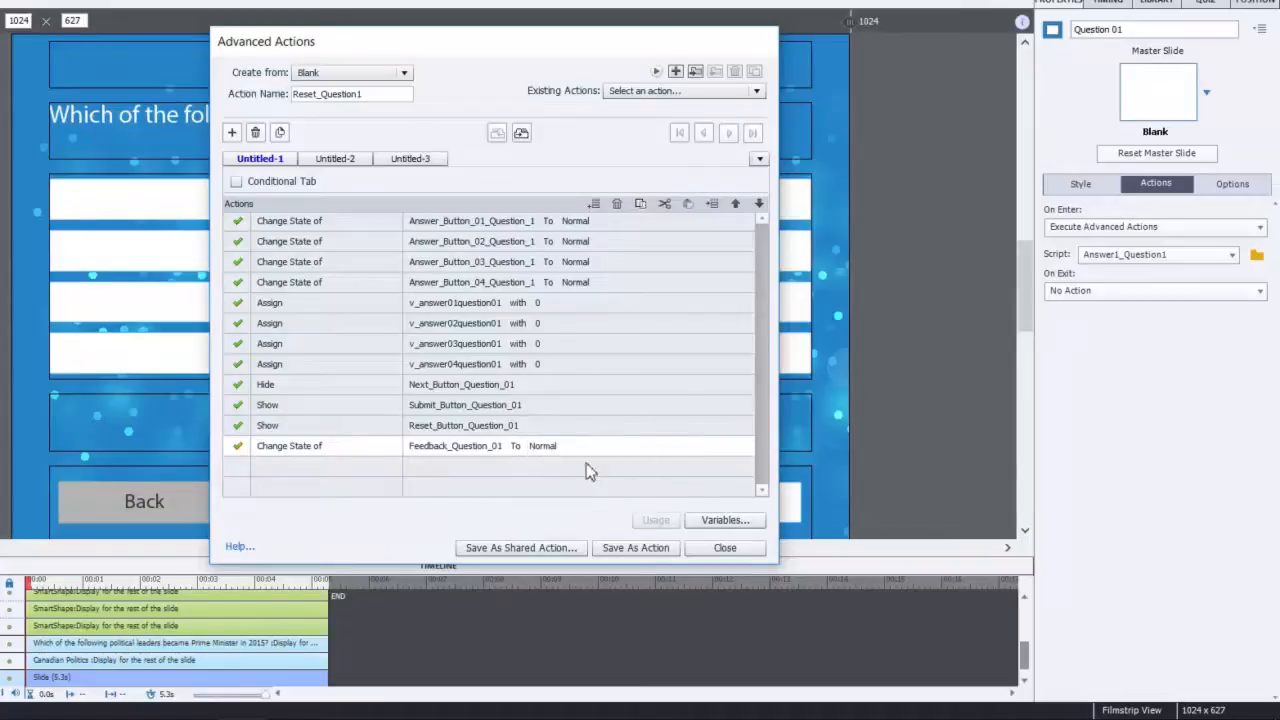
- Add an Enable action to Reset_Question1 for Answer_Button_01_Question_1
{"action": "double_click", "coordinate": [304, 470]}
{"action": "key", "text": "e"}
{"action": "key", "text": "e"}
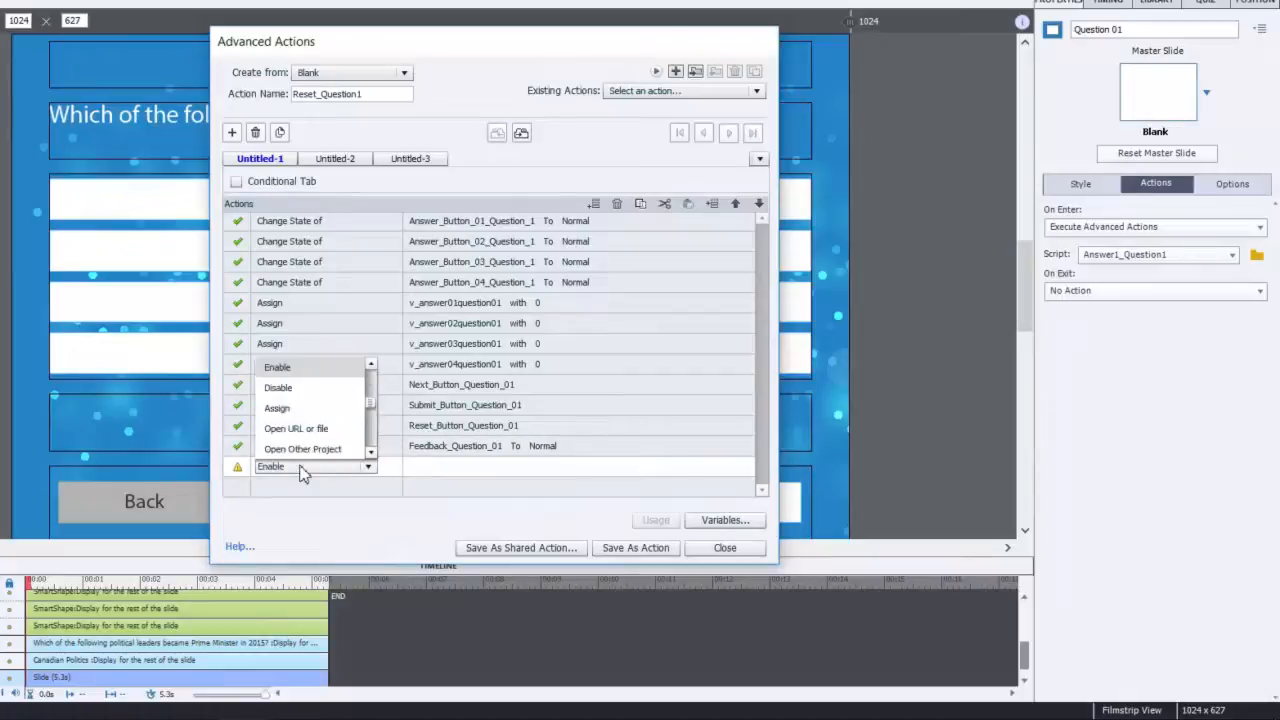
{"action": "left_click", "coordinate": [311, 368]}
{"action": "left_click", "coordinate": [463, 487]}
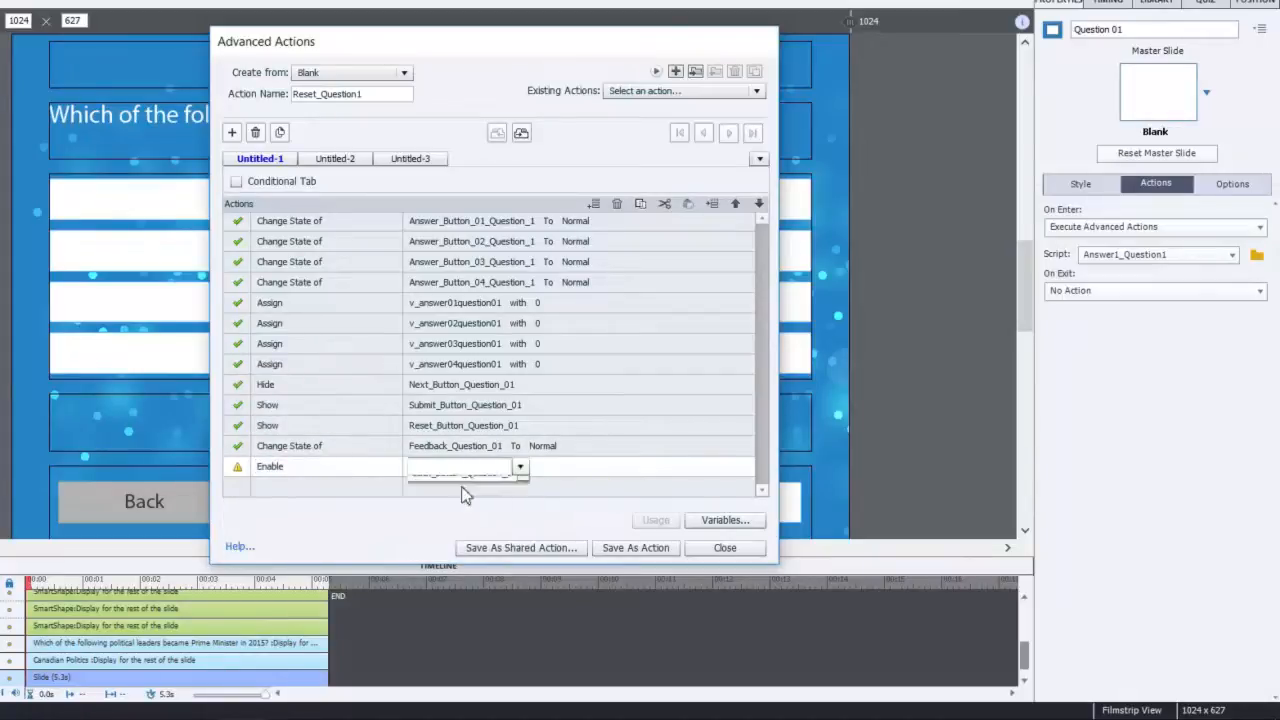
- Add an Enable action to Reset_Question1 for Answer_Button_02_Question_1
{"action": "double_click", "coordinate": [269, 491]}
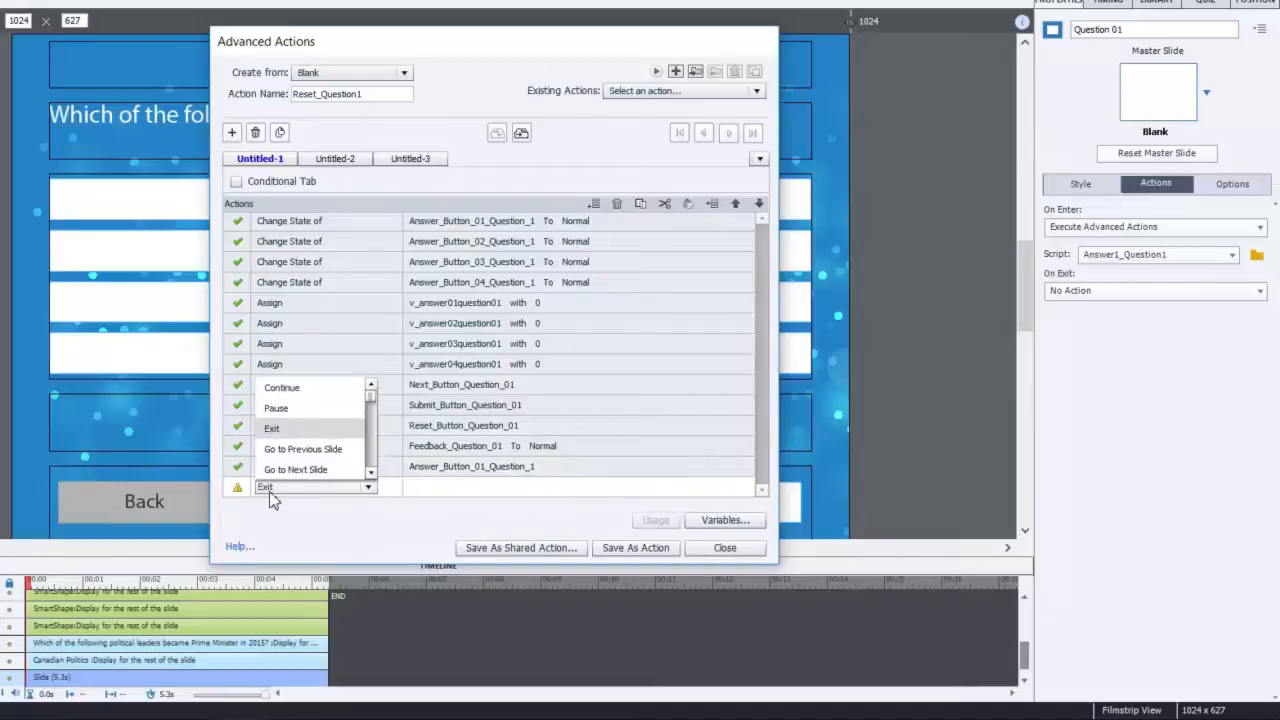
{"action": "key", "text": "e"}
{"action": "key", "text": "e"}
{"action": "left_click", "coordinate": [309, 391]}
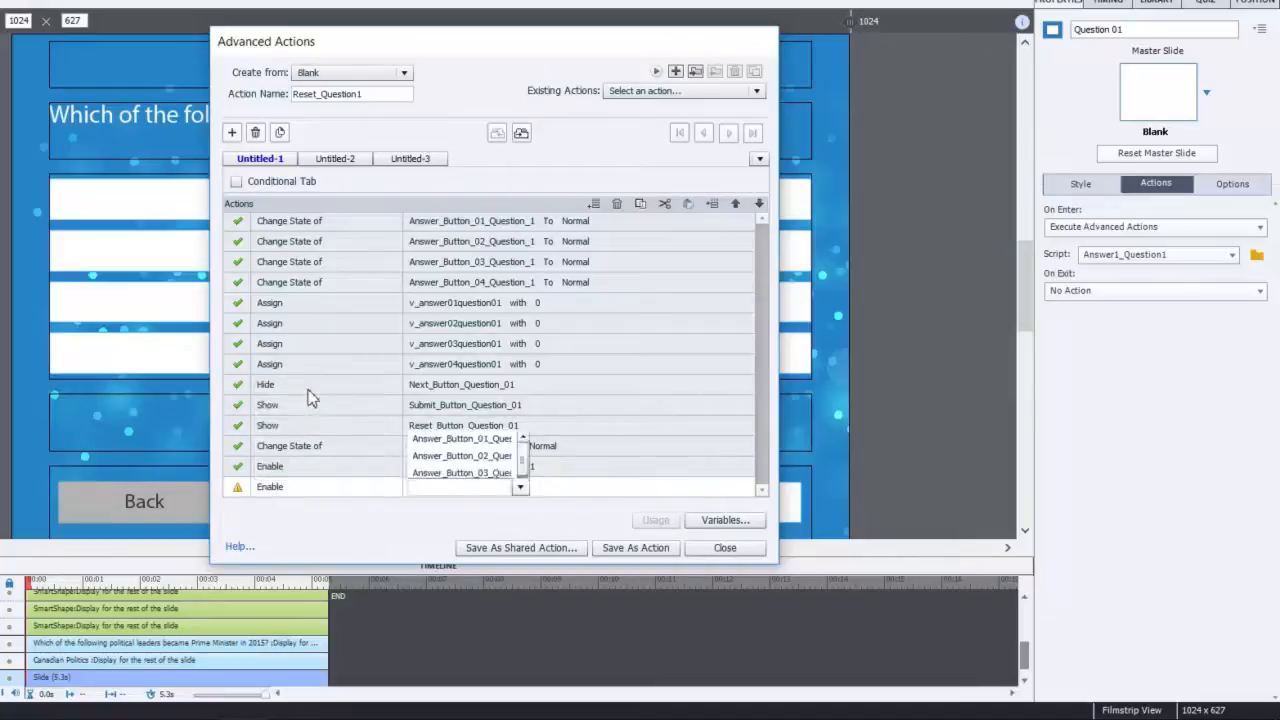
{"action": "left_click", "coordinate": [447, 418]}
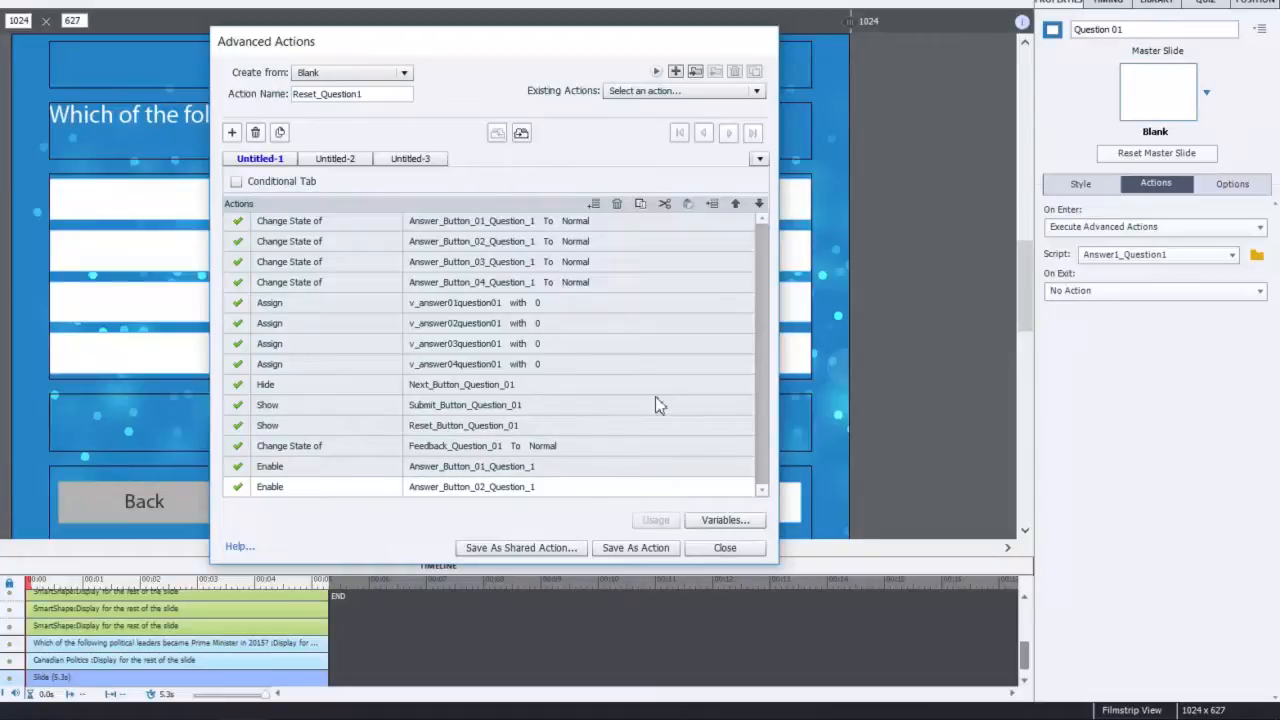
- Insert two blank action rows in Reset_Question1 and move the Enable Answer_Button_02_Question_1 action above them
{"action": "left_click", "coordinate": [712, 205]}
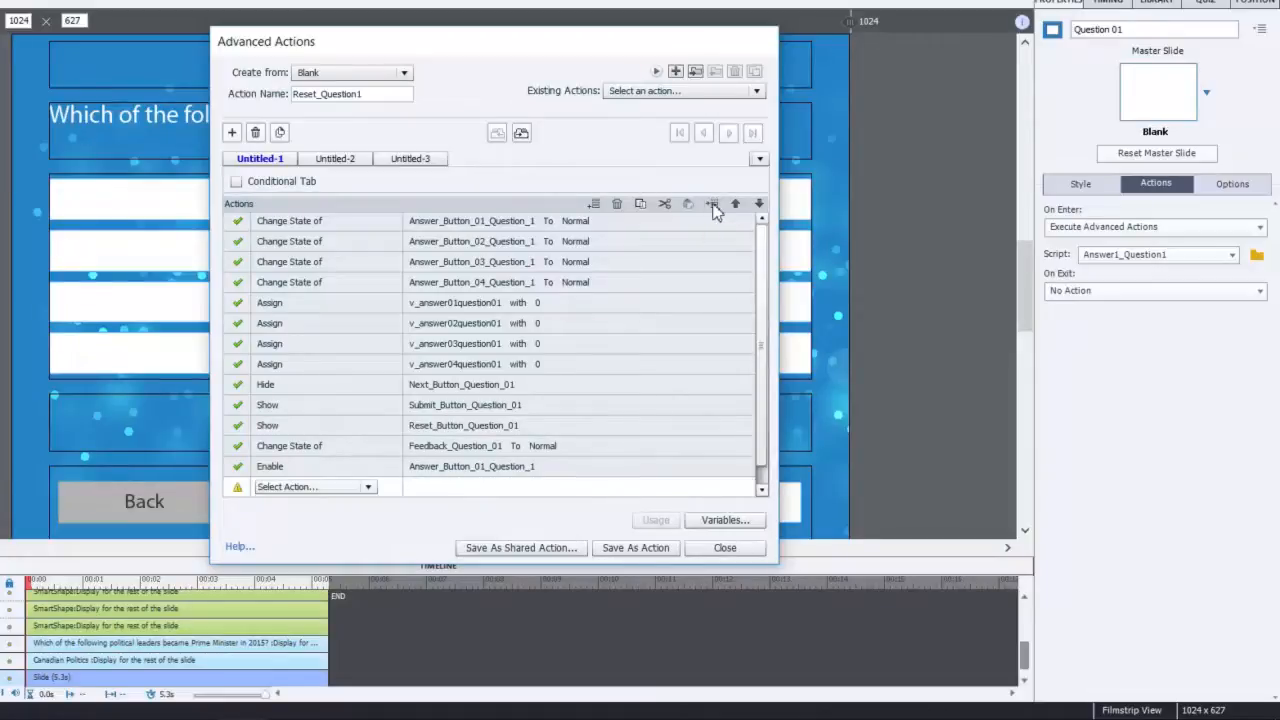
{"action": "left_click_drag", "start_coordinate": [761, 338], "coordinate": [765, 419]}
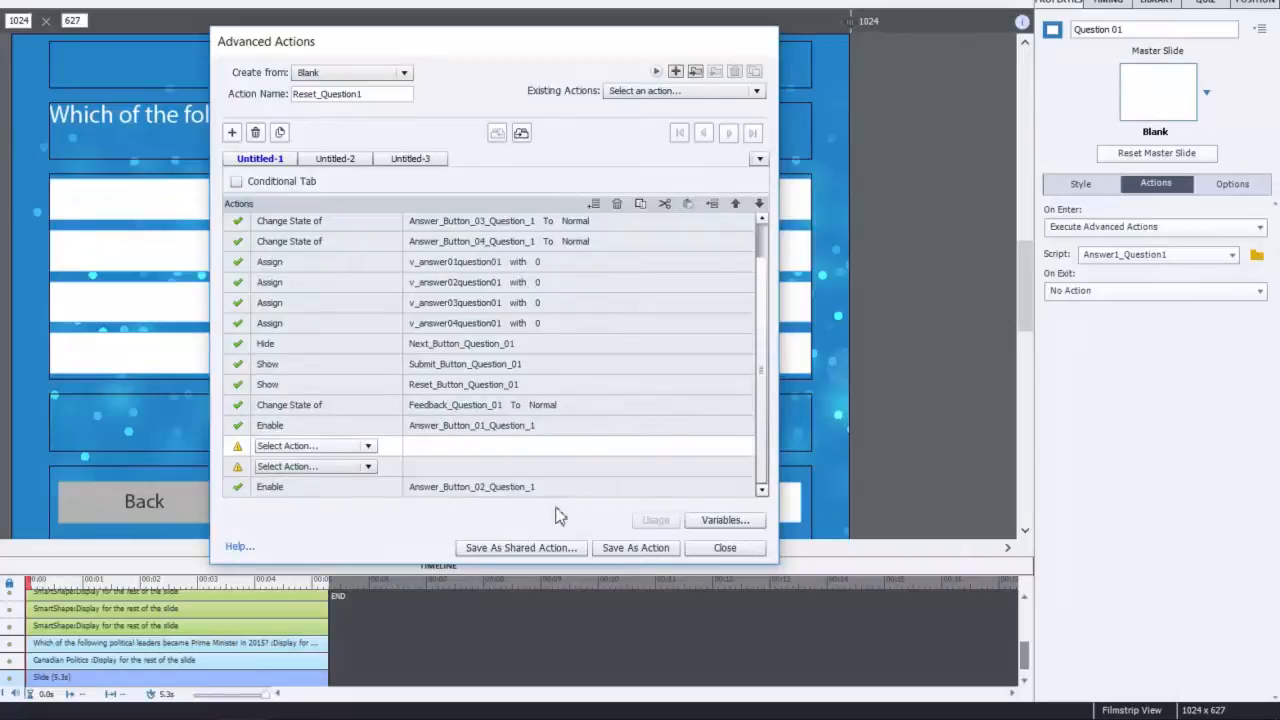
{"action": "left_click", "coordinate": [567, 487]}
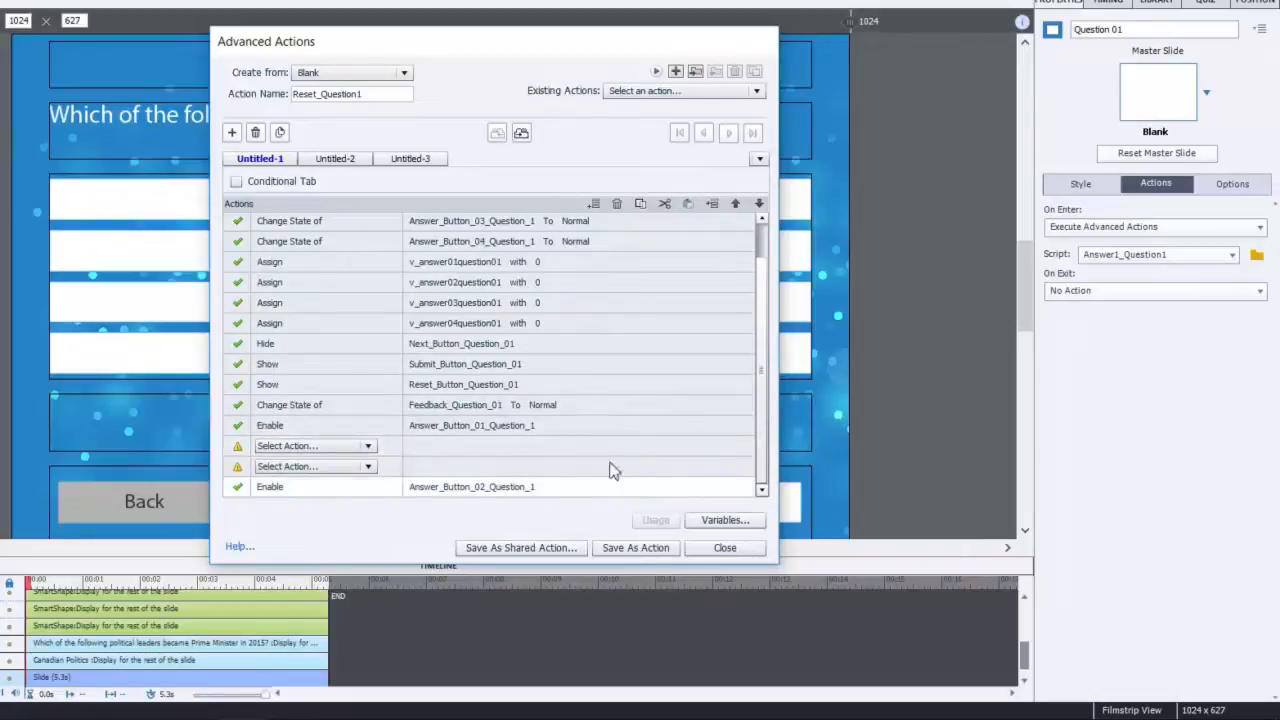
{"action": "left_click", "coordinate": [736, 204]}
{"action": "left_click", "coordinate": [736, 204]}
- Set the first blank action row to Enable Answer_Button_03_Question_1
{"action": "left_click", "coordinate": [314, 467]}
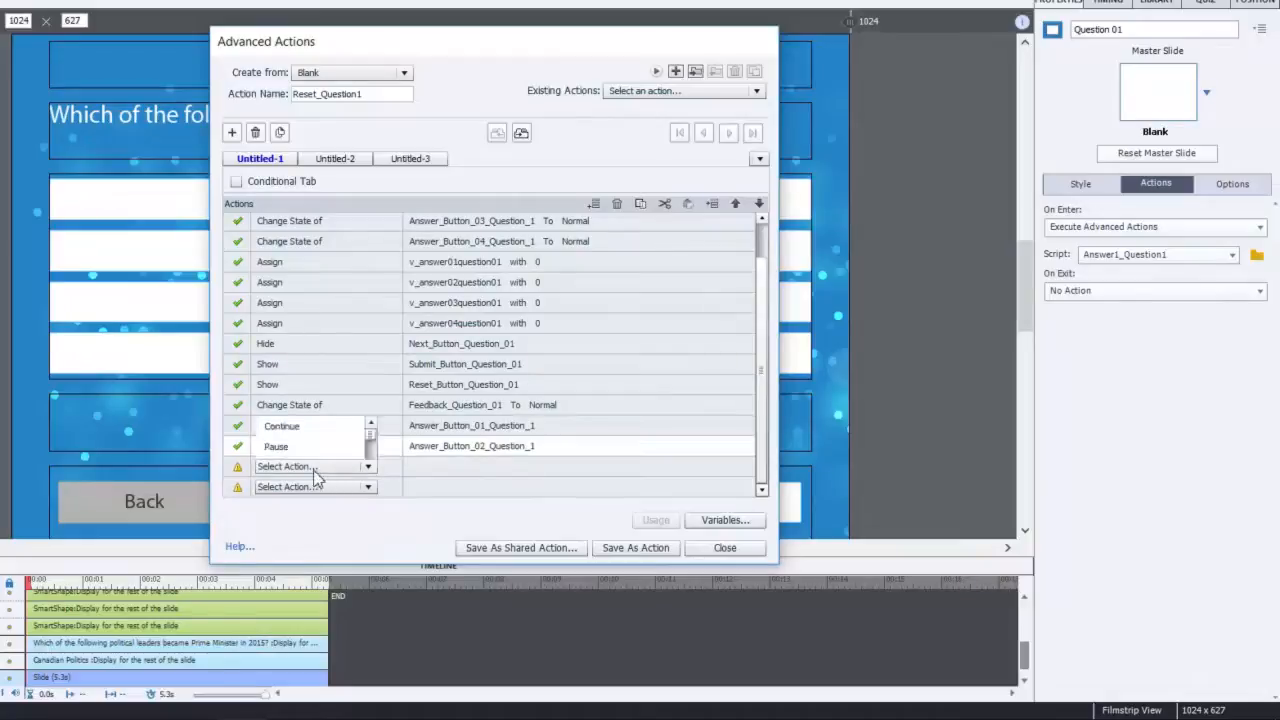
{"action": "left_click", "coordinate": [314, 468]}
{"action": "left_click", "coordinate": [314, 468]}
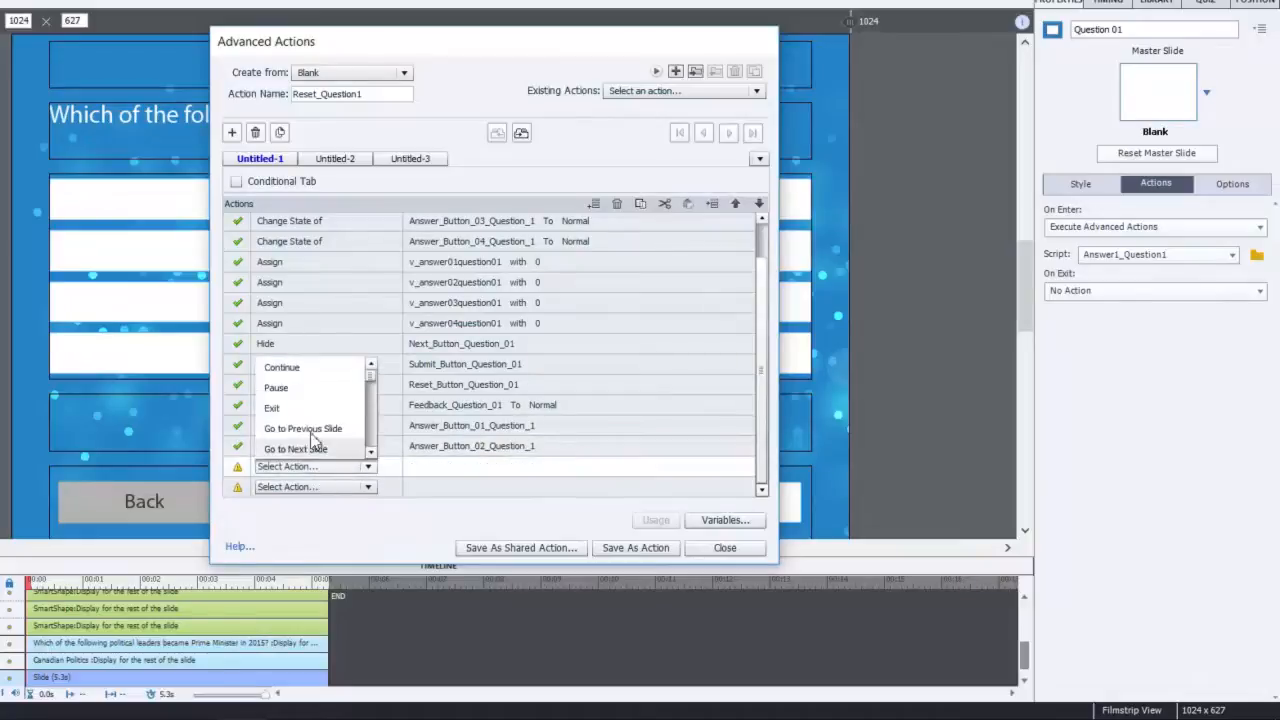
{"action": "left_click", "coordinate": [370, 405]}
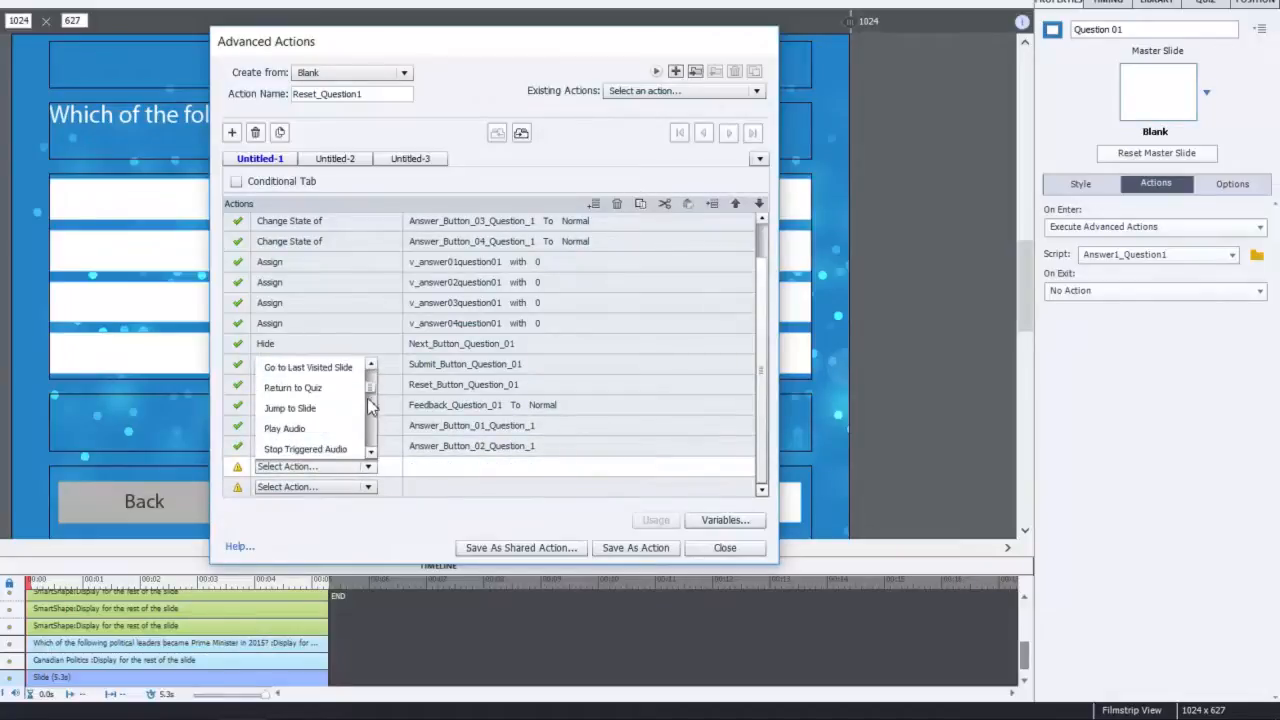
{"action": "left_click", "coordinate": [370, 405]}
{"action": "left_click", "coordinate": [329, 412]}
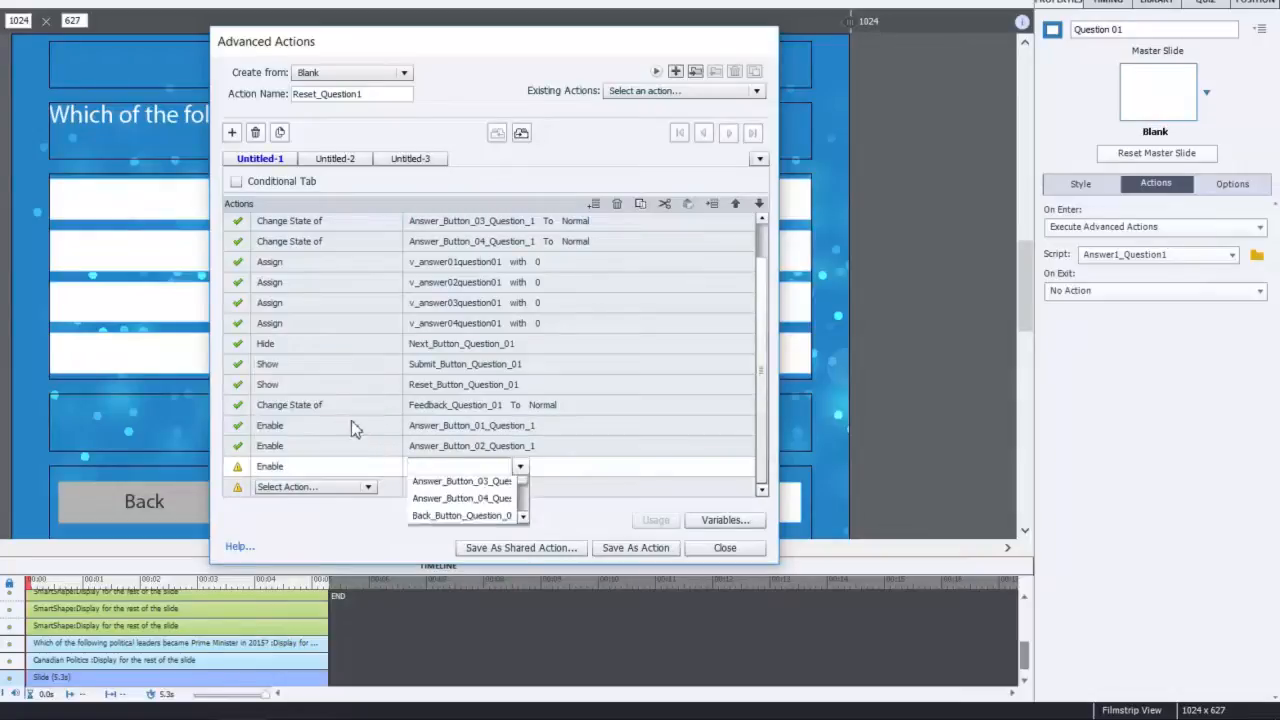
{"action": "left_click", "coordinate": [462, 518]}
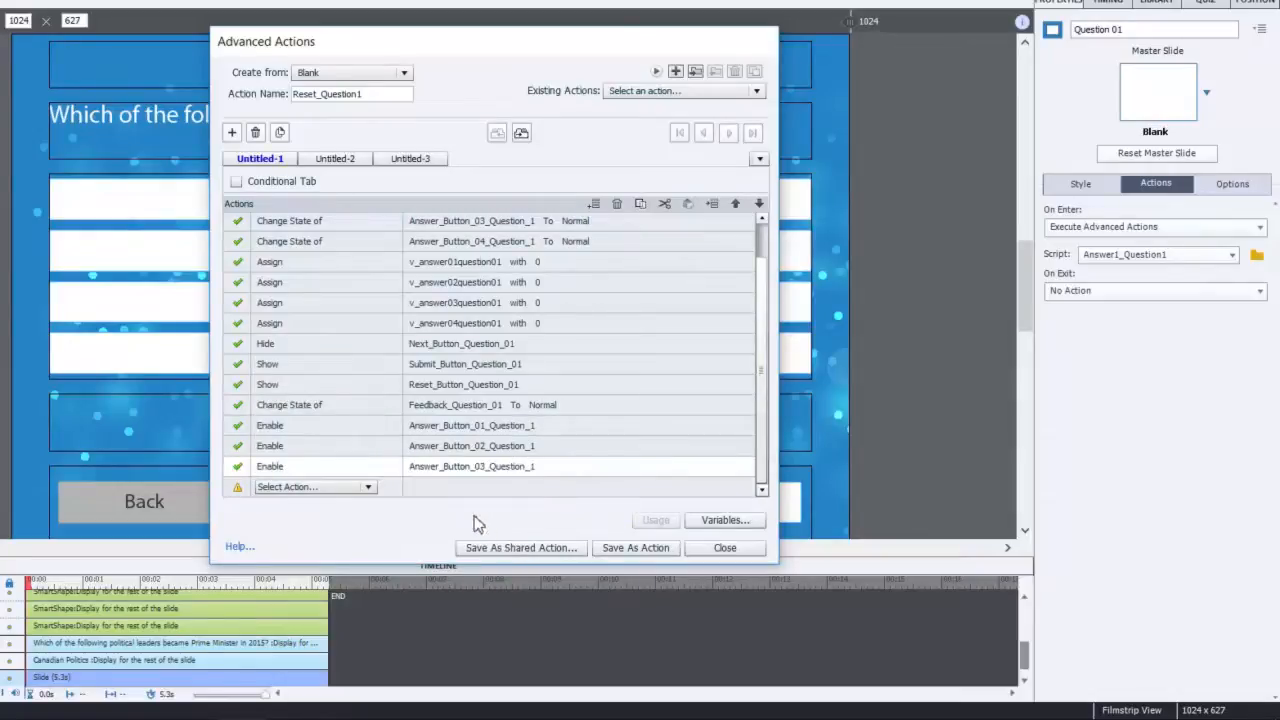
- Set the remaining blank row to Enable Answer_Button_04_Question_1 and save the Reset_Question1 action
{"action": "left_click", "coordinate": [343, 488]}
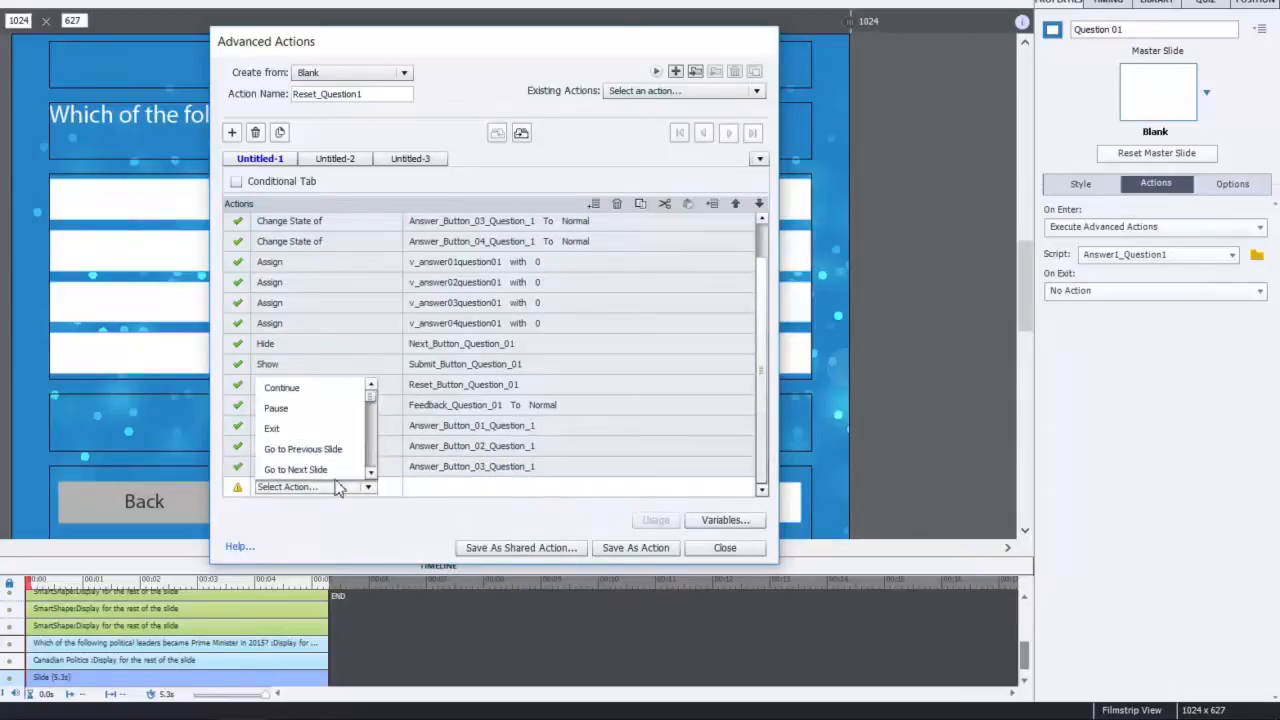
{"action": "left_click", "coordinate": [372, 457]}
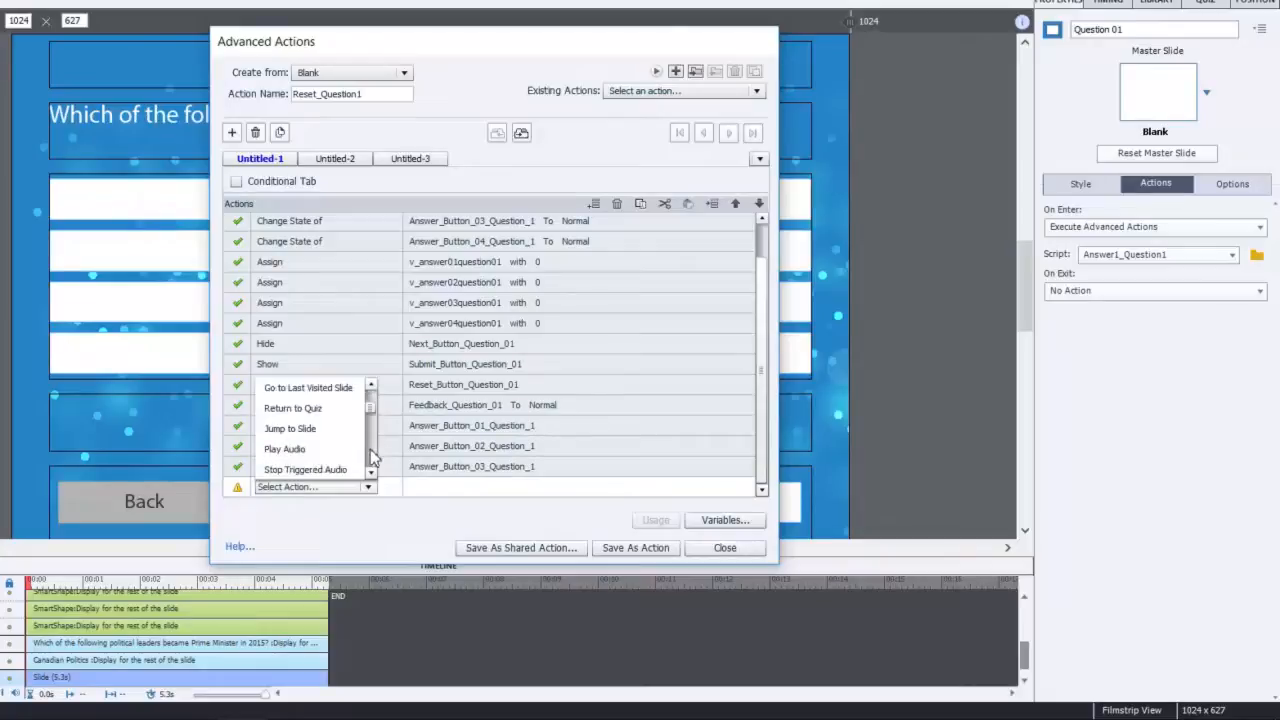
{"action": "left_click", "coordinate": [372, 457]}
{"action": "left_click", "coordinate": [341, 422]}
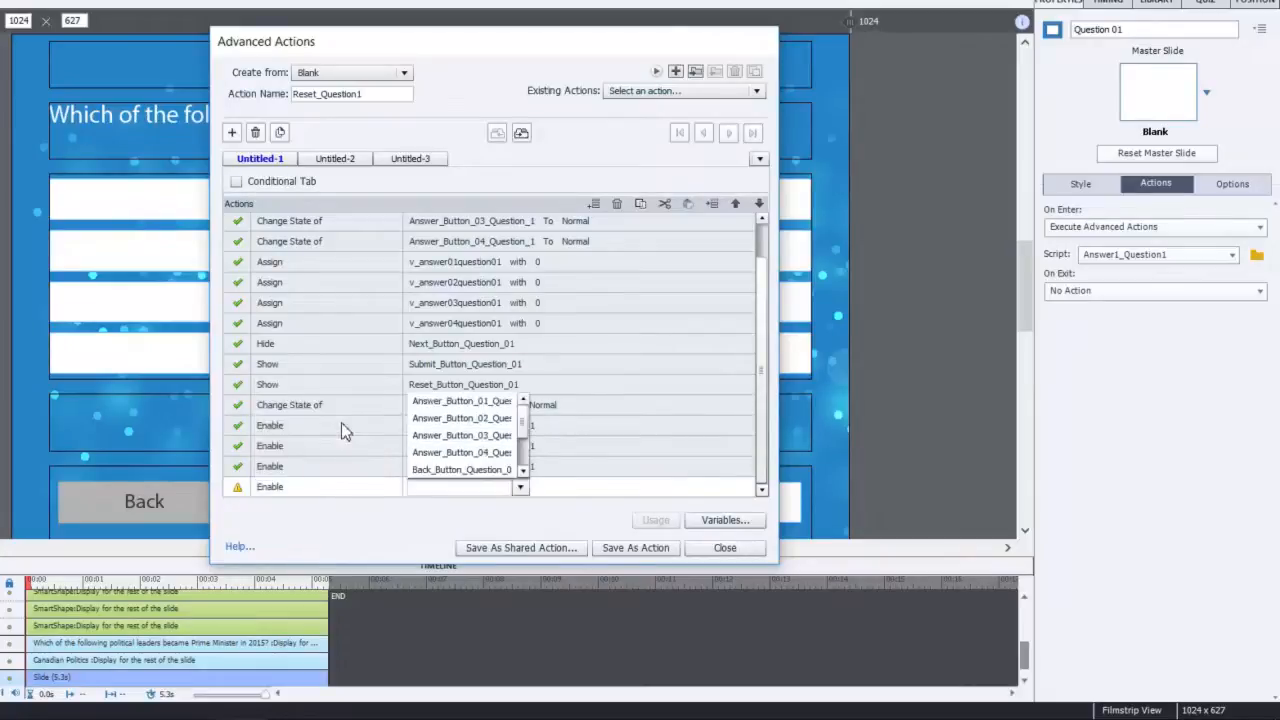
{"action": "left_click", "coordinate": [440, 452]}
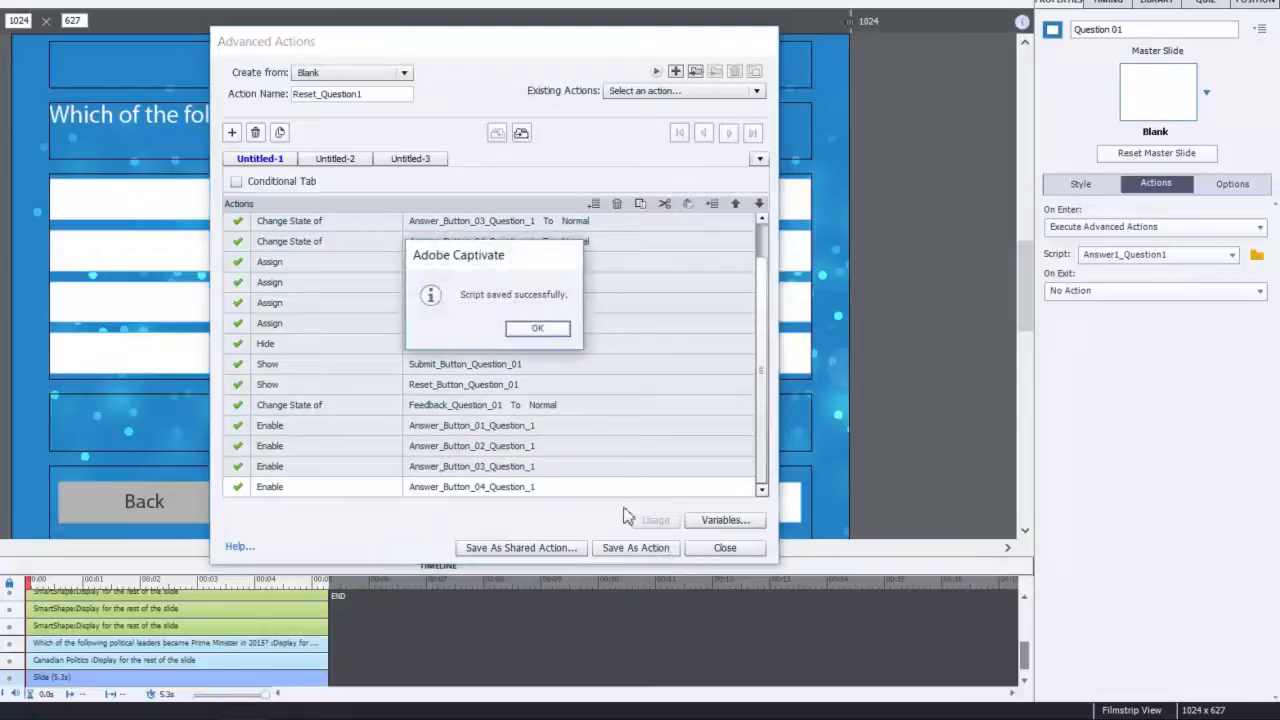
- Close the advanced actions editor and set the Question 01 slide's On Enter script to Reset_Question1
{"action": "left_click", "coordinate": [538, 329]}
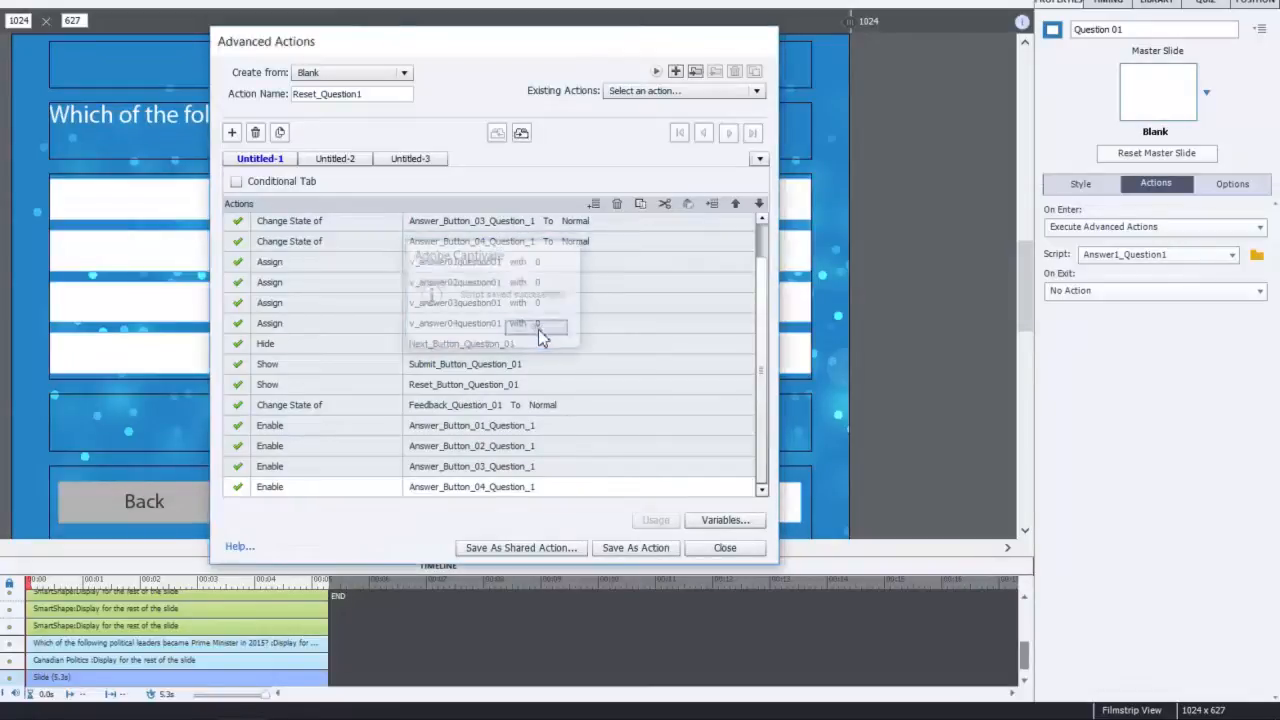
{"action": "left_click", "coordinate": [727, 549]}
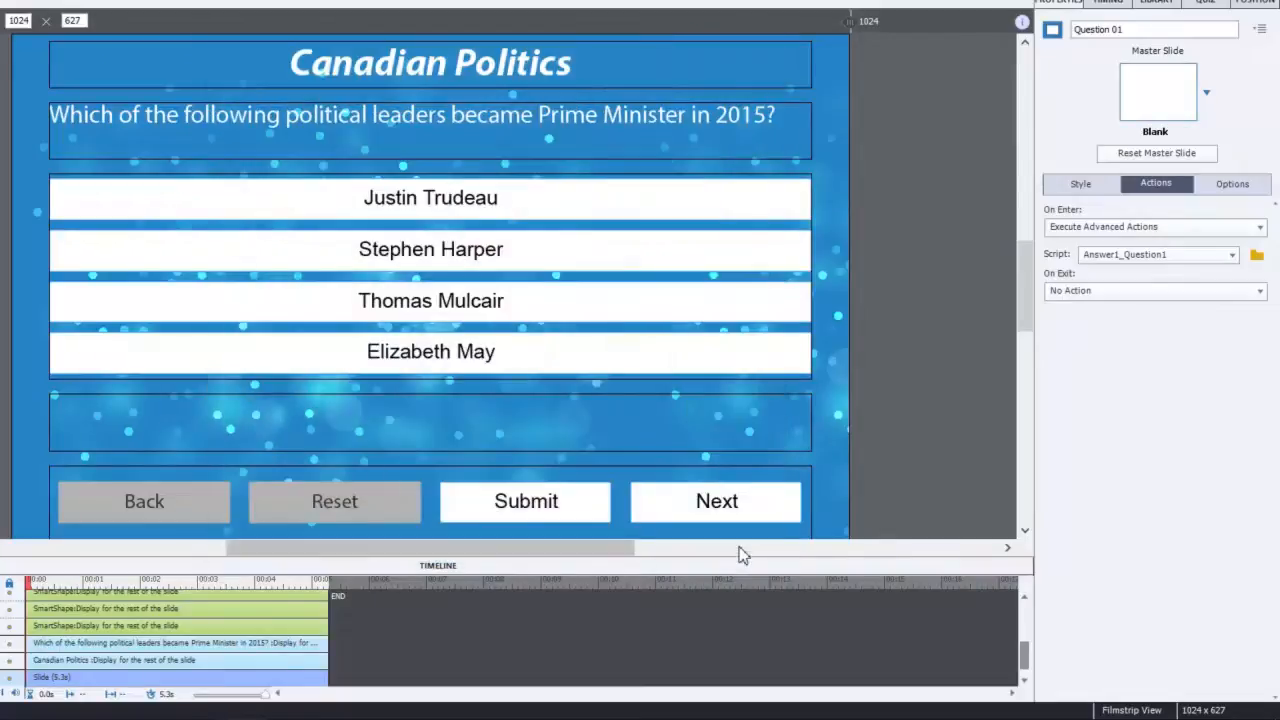
{"action": "left_click", "coordinate": [1170, 256]}
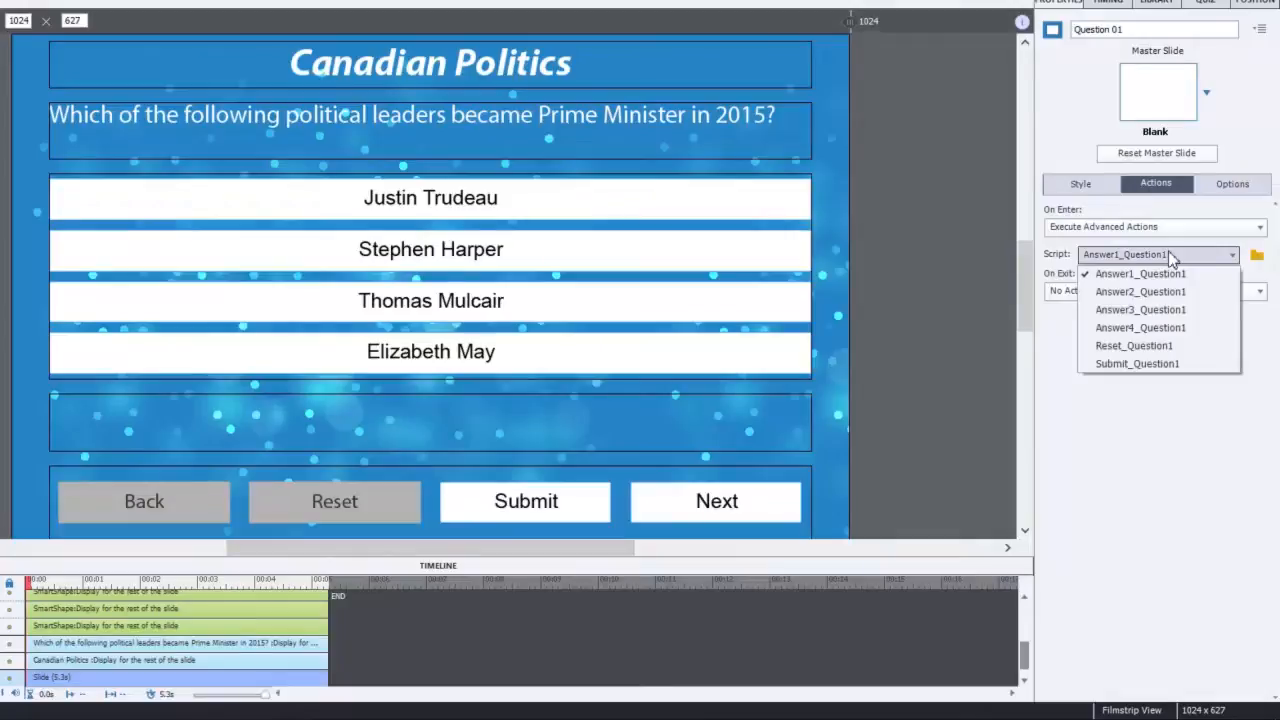
{"action": "left_click", "coordinate": [1170, 347]}
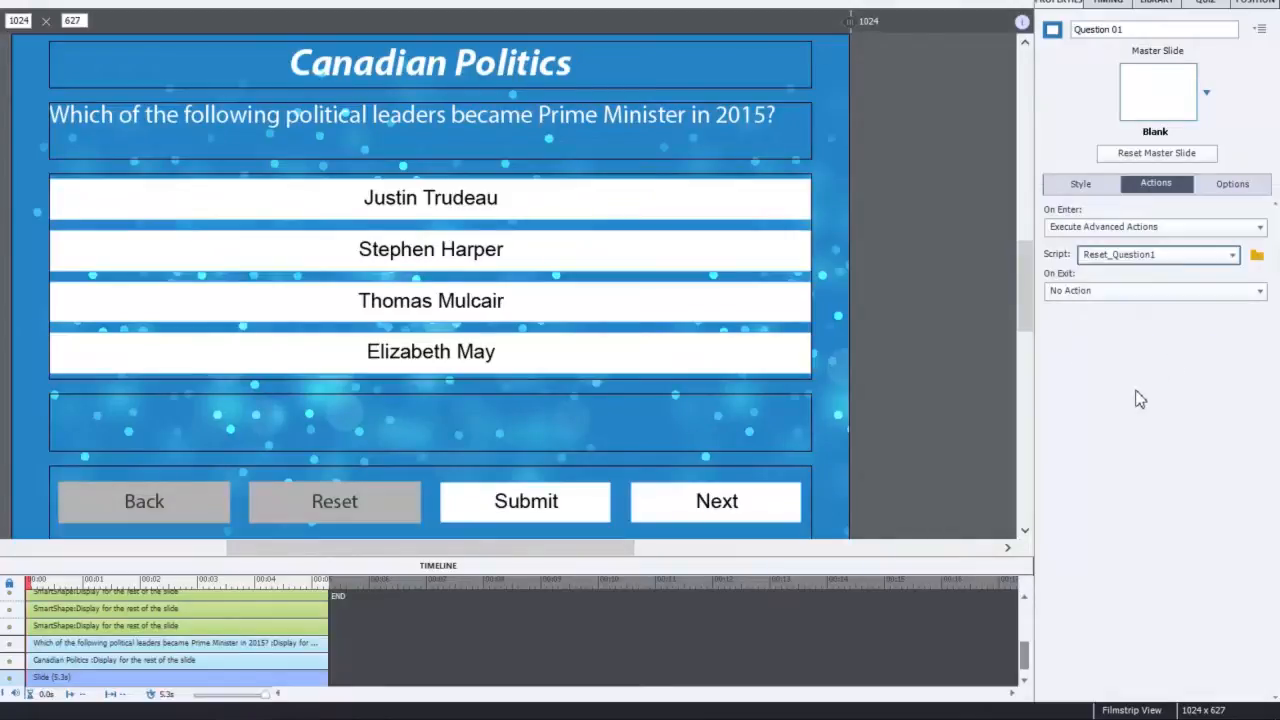
- Make the Reset button execute the advanced action Reset_Question1 on success
{"action": "left_click", "coordinate": [376, 516]}
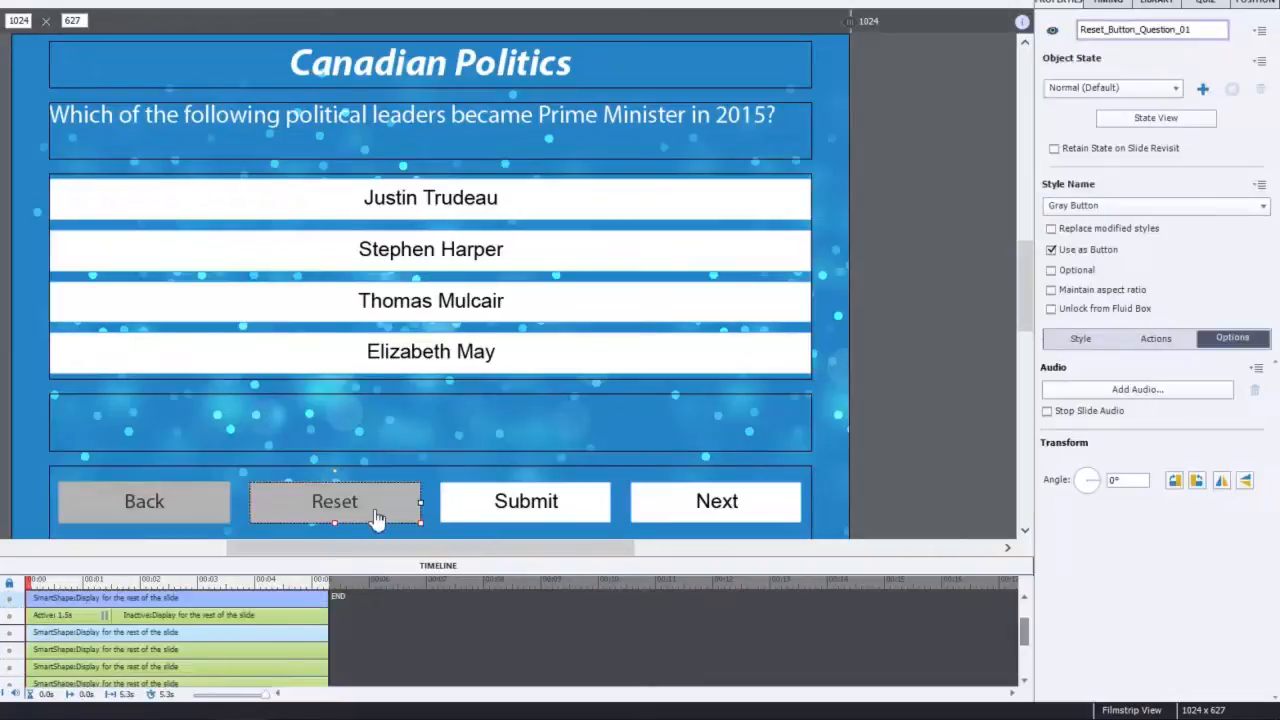
{"action": "left_click", "coordinate": [1155, 340]}
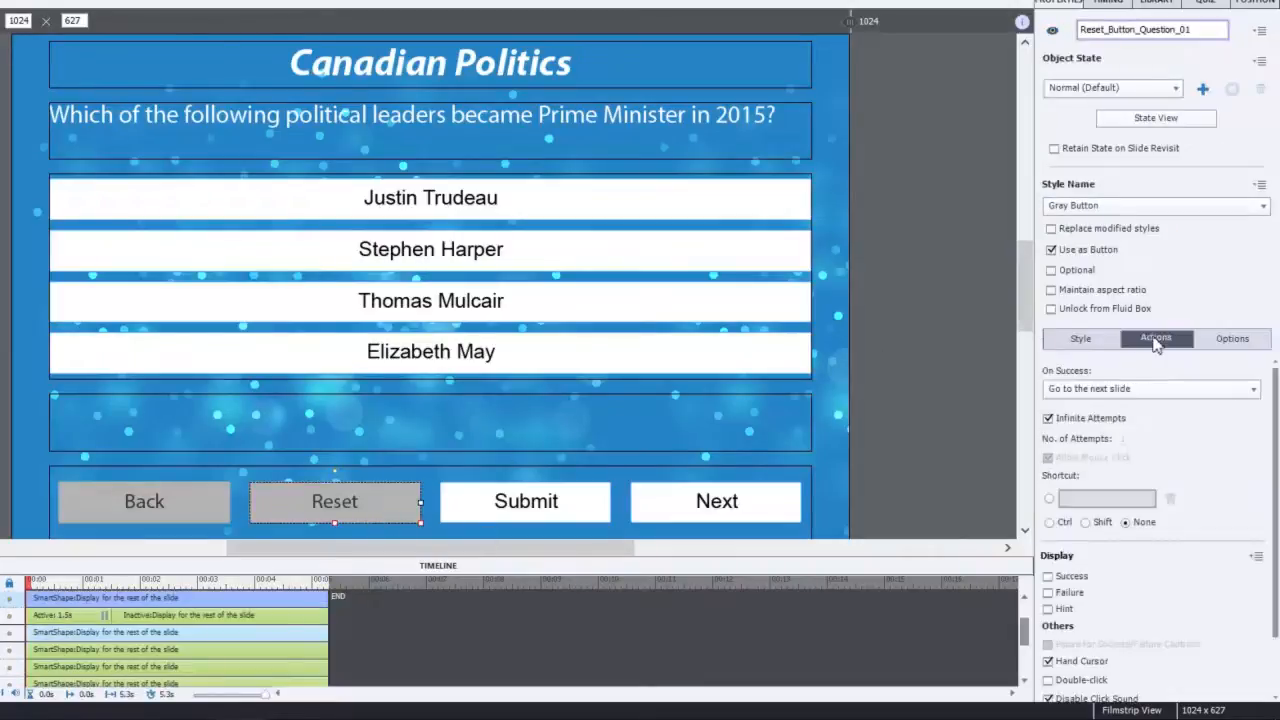
{"action": "left_click", "coordinate": [1137, 390]}
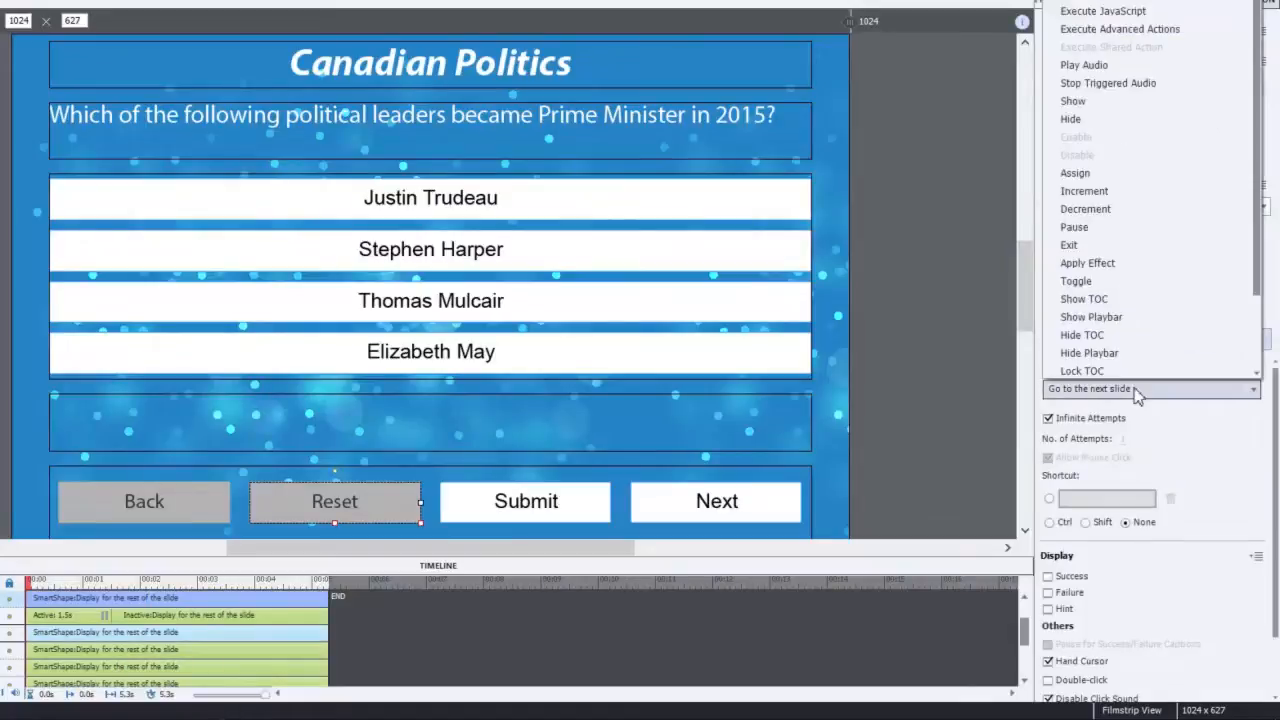
{"action": "left_click", "coordinate": [1140, 29]}
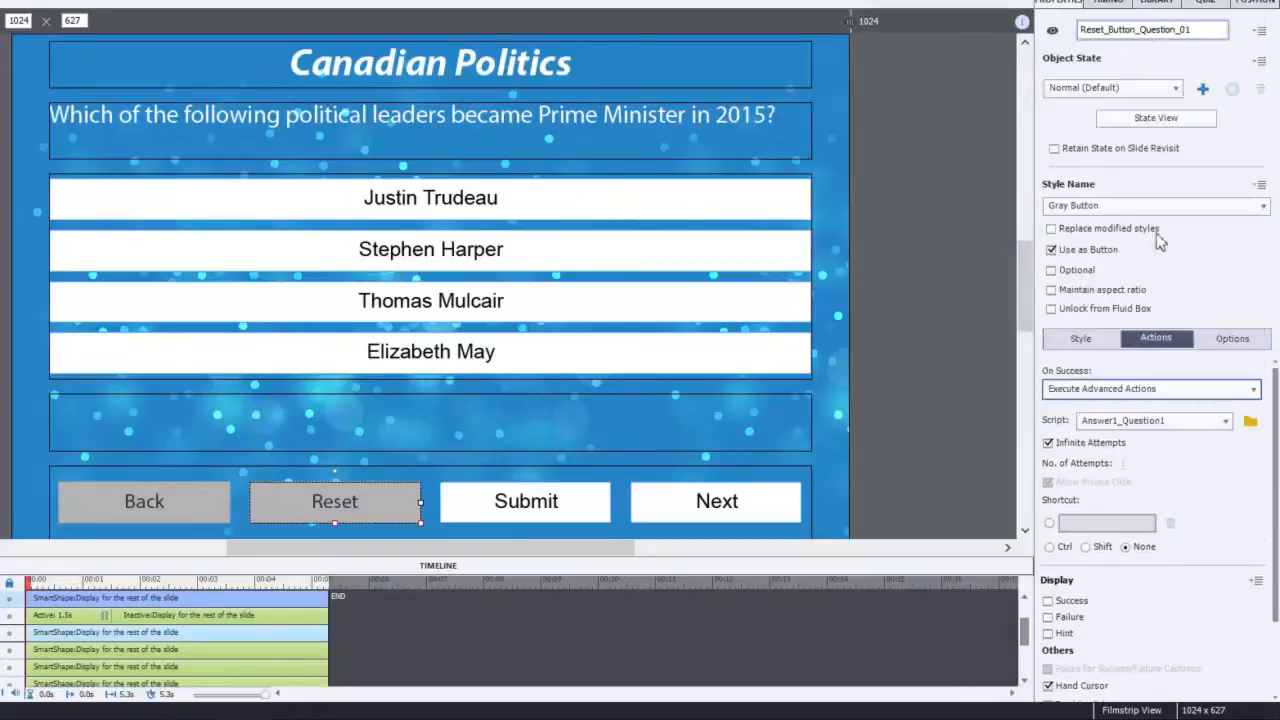
{"action": "left_click", "coordinate": [1170, 422]}
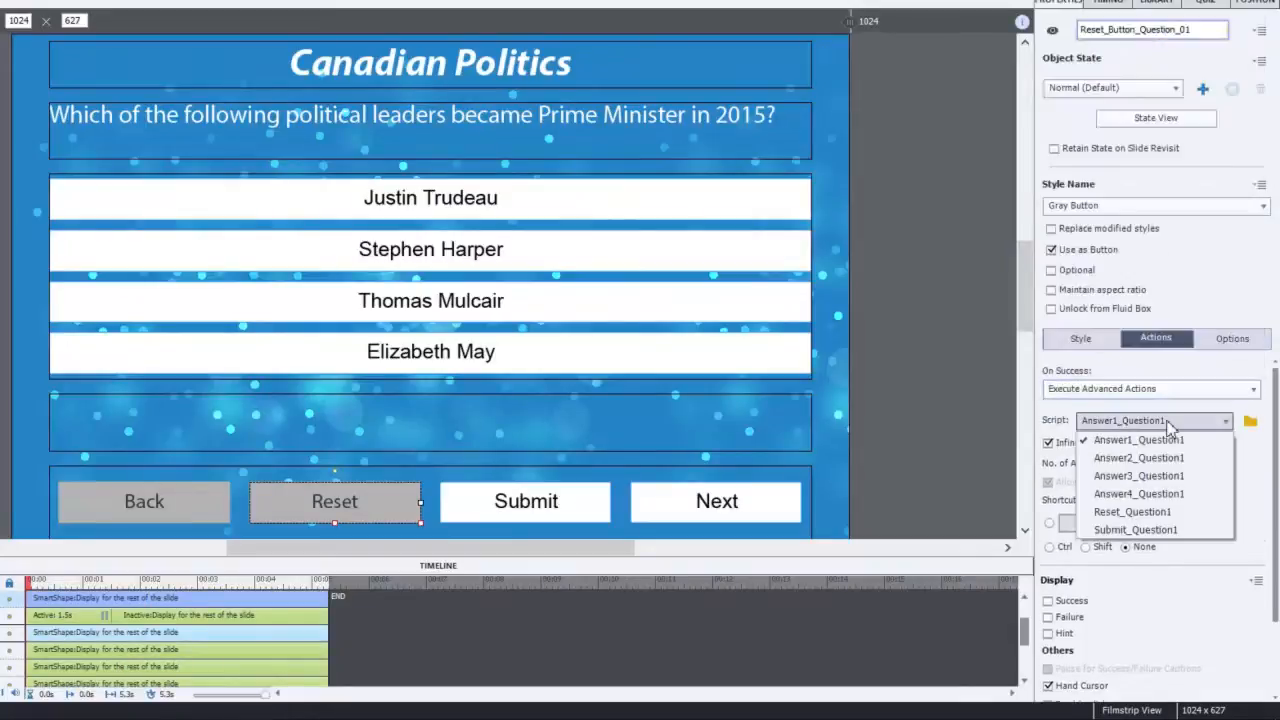
{"action": "left_click", "coordinate": [1158, 513]}
{"action": "left_click", "coordinate": [901, 357]}
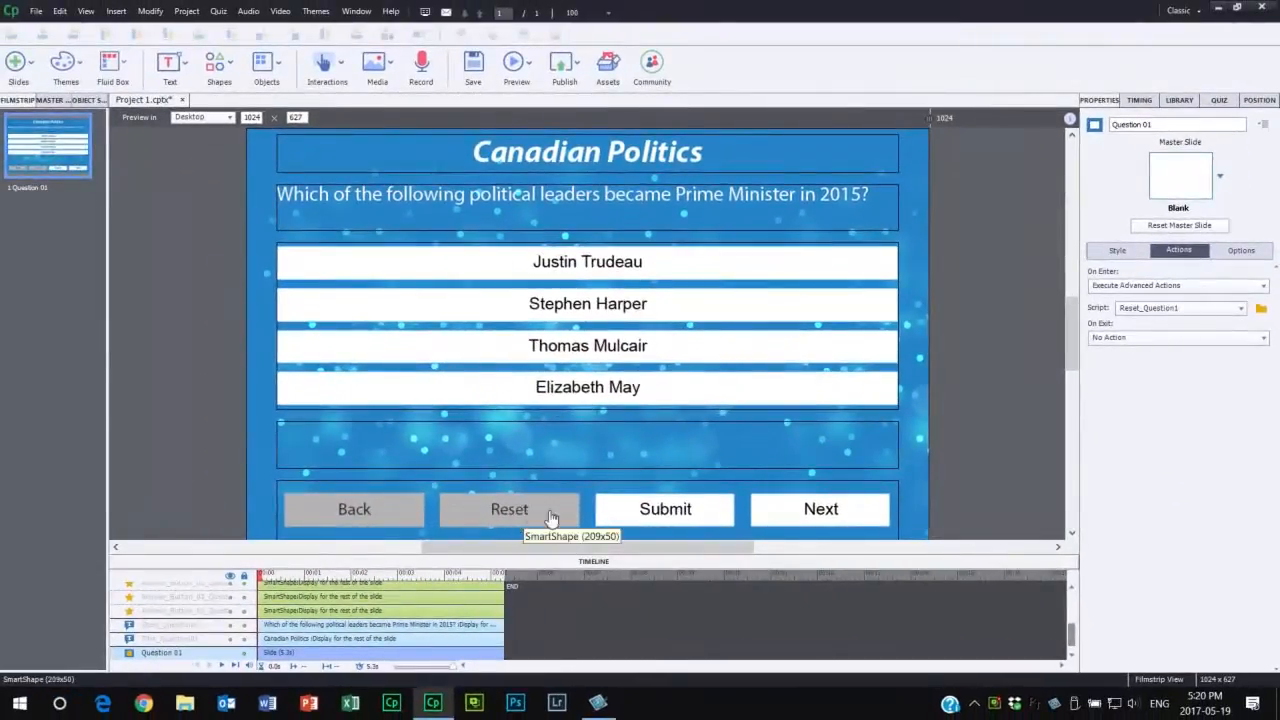
- Preview the whole project
{"action": "left_click", "coordinate": [519, 67]}
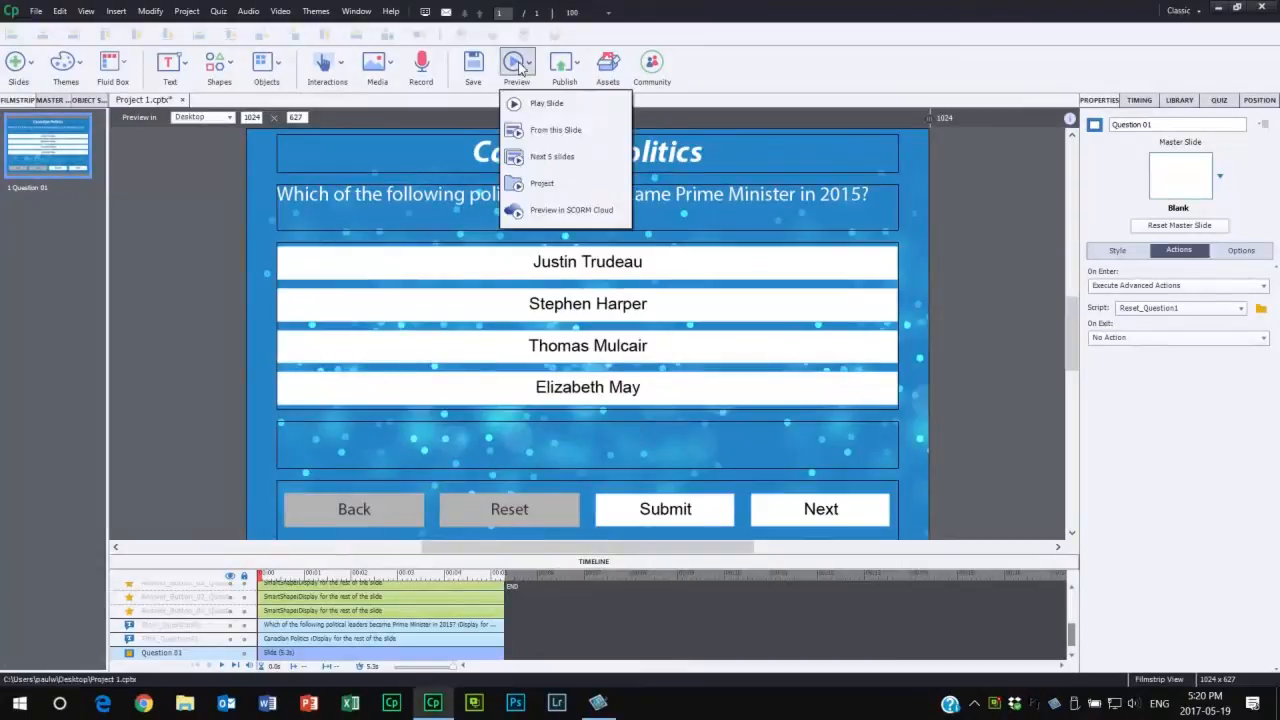
{"action": "left_click", "coordinate": [540, 184]}
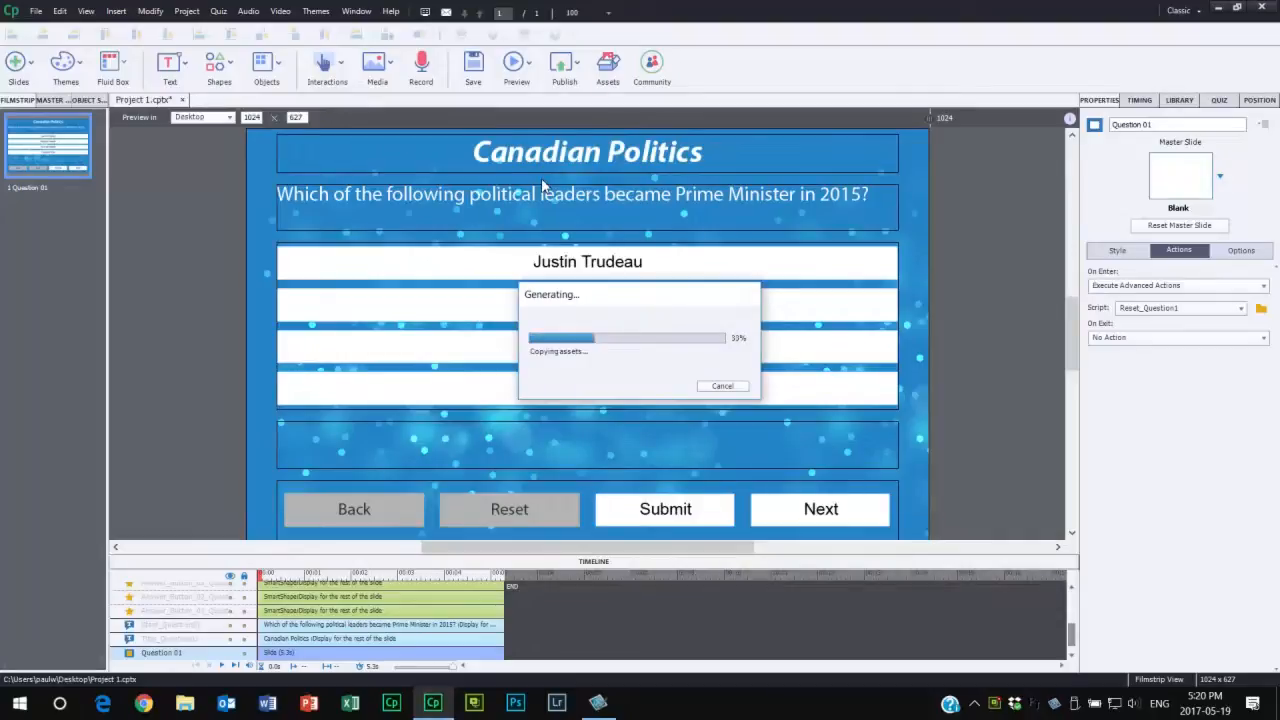
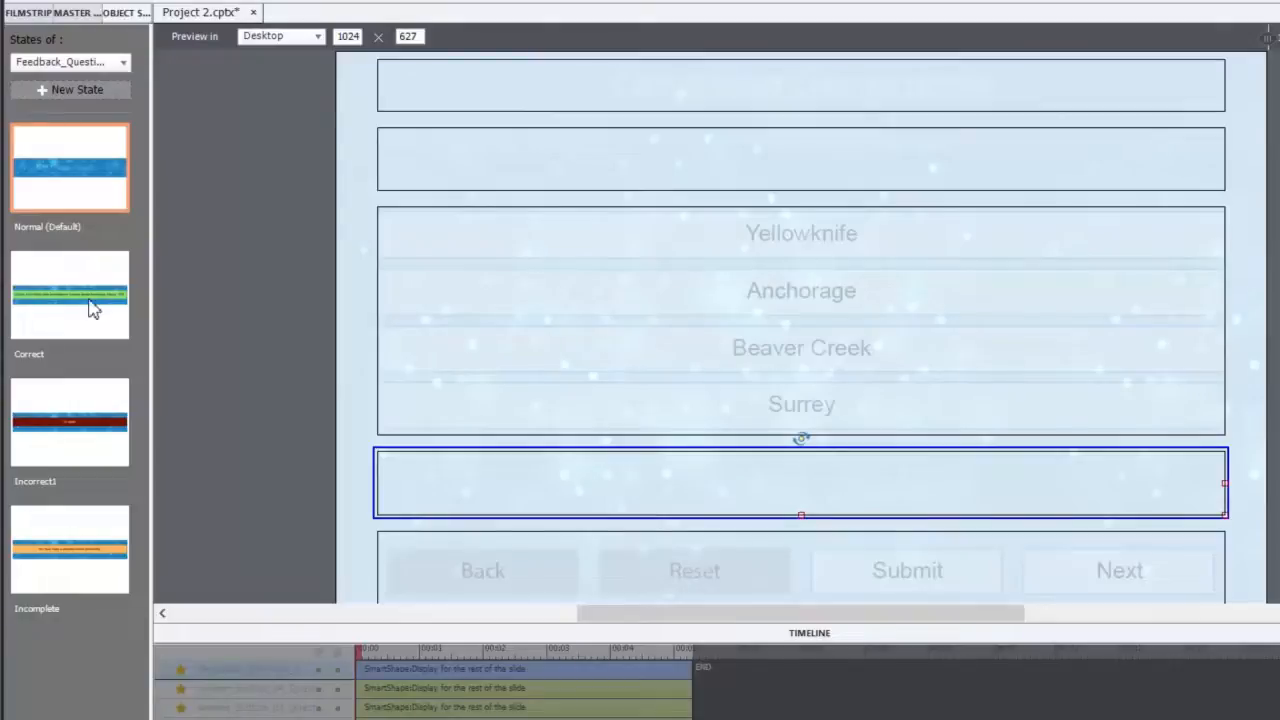
- Review the Correct, Incorrect1 and Incomplete states of the feedback shape in Project 2, and leave the state view
{"action": "left_click", "coordinate": [91, 308]}
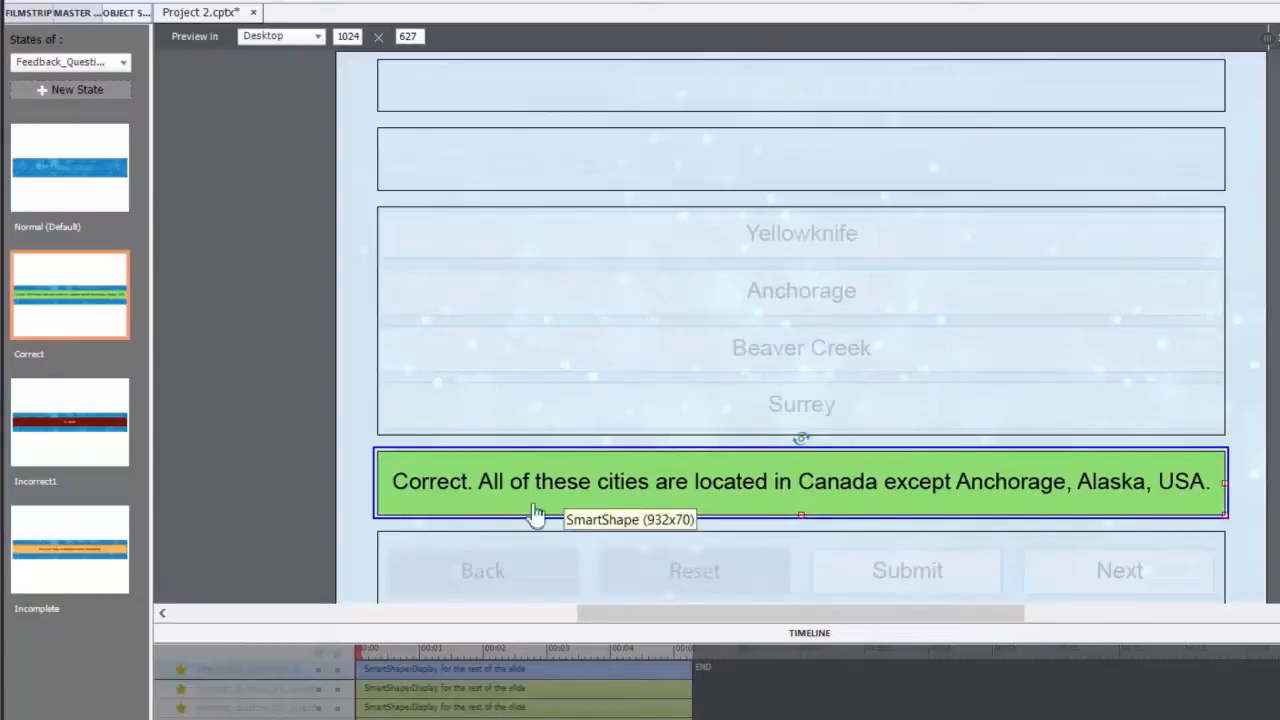
{"action": "left_click", "coordinate": [57, 440]}
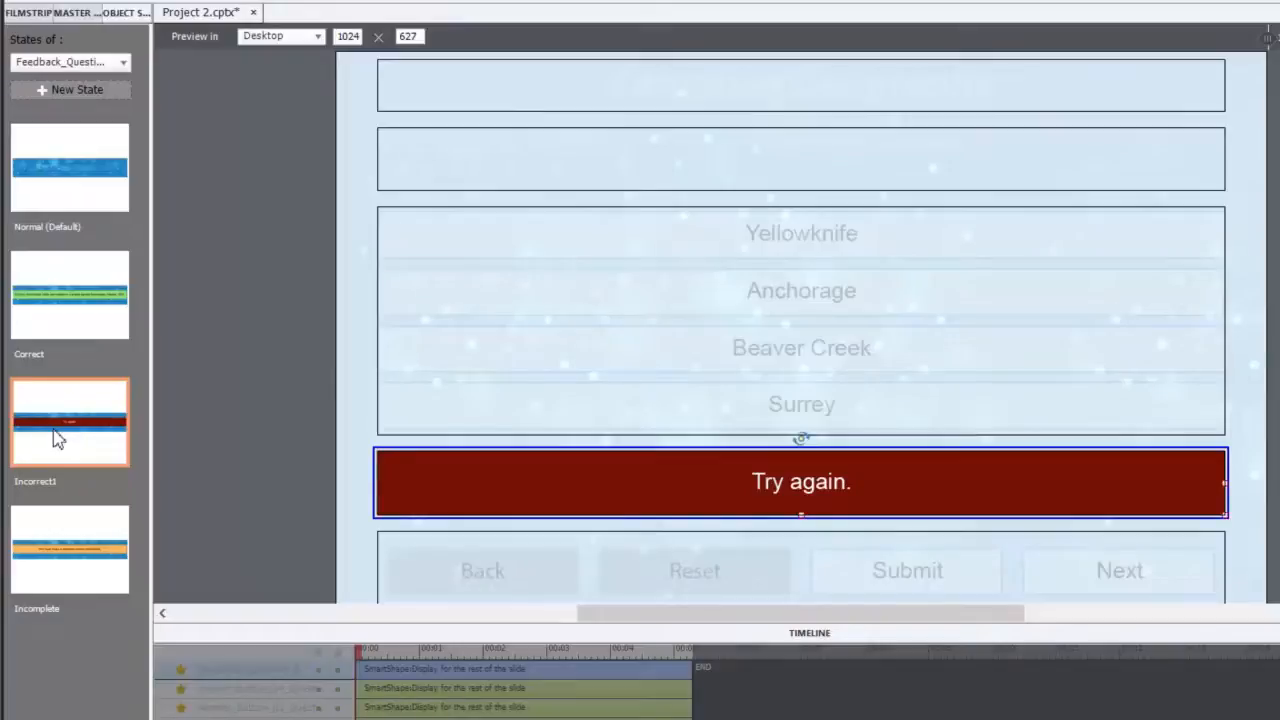
{"action": "left_click", "coordinate": [66, 551]}
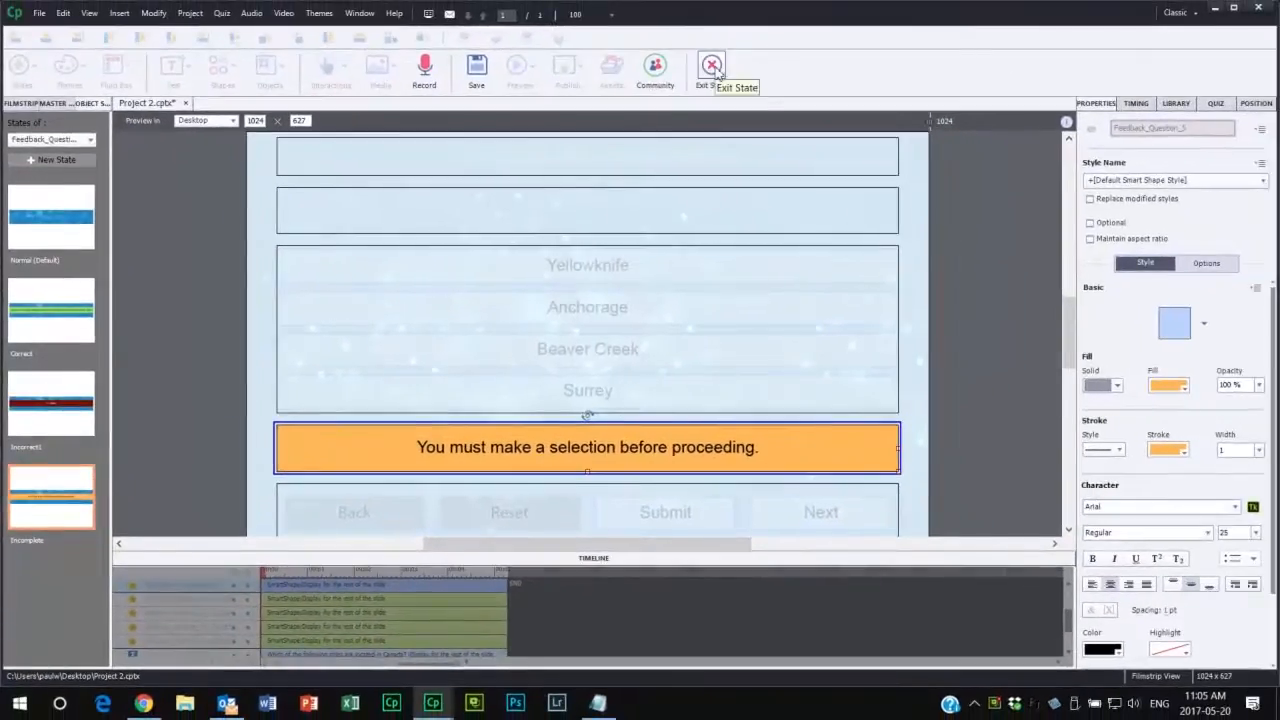
{"action": "left_click", "coordinate": [712, 67]}
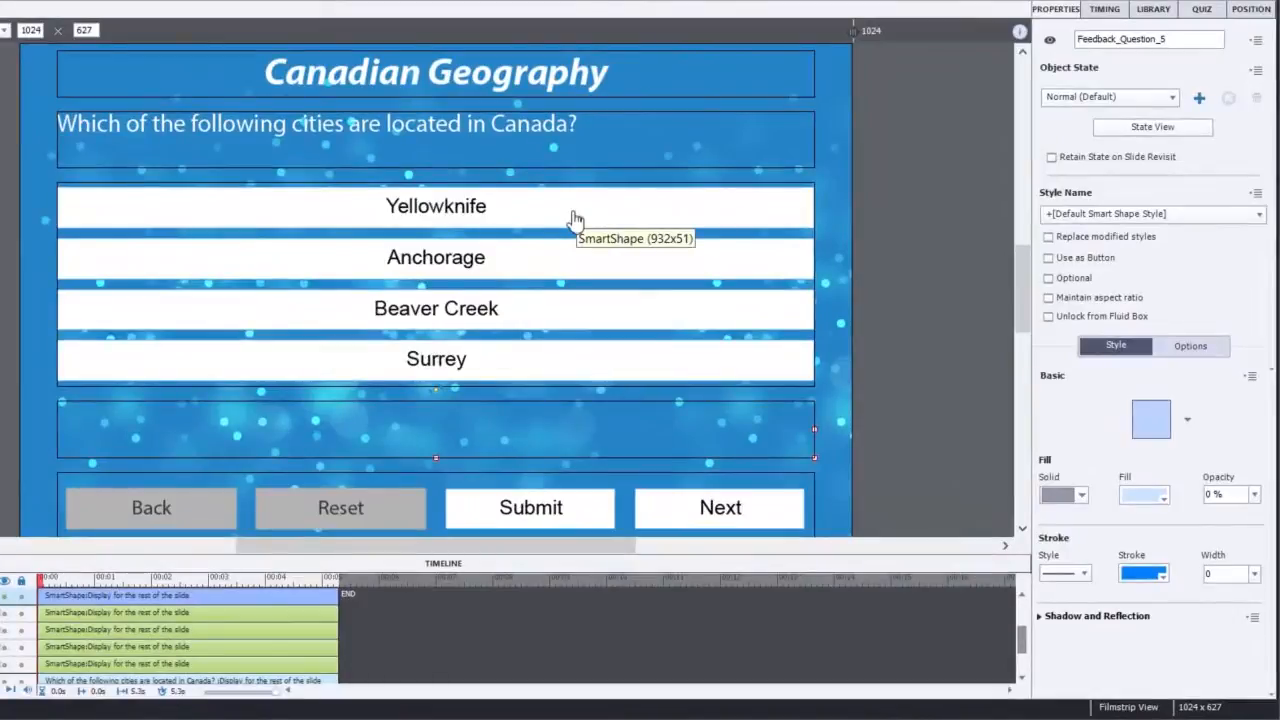
- Set the Yellowknife answer button's On Success action to Execute Advanced Actions and start a new blank advanced action
{"action": "left_click", "coordinate": [575, 219]}
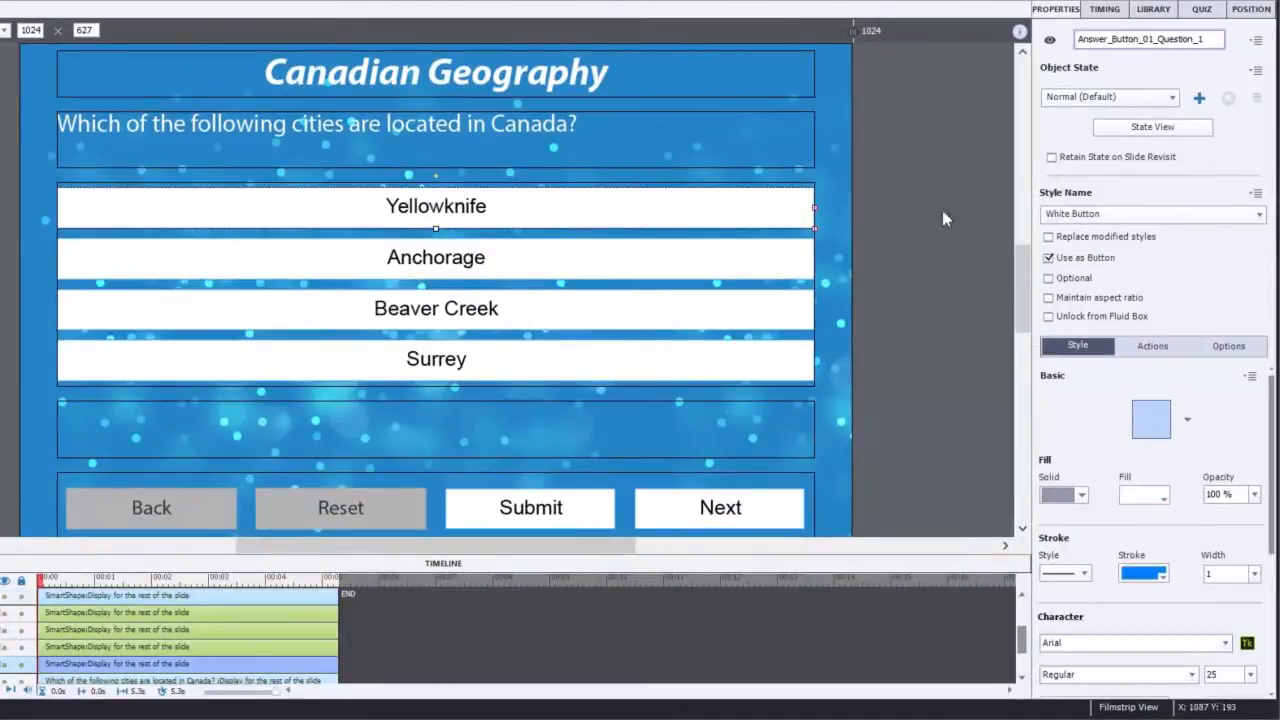
{"action": "left_click", "coordinate": [1155, 348]}
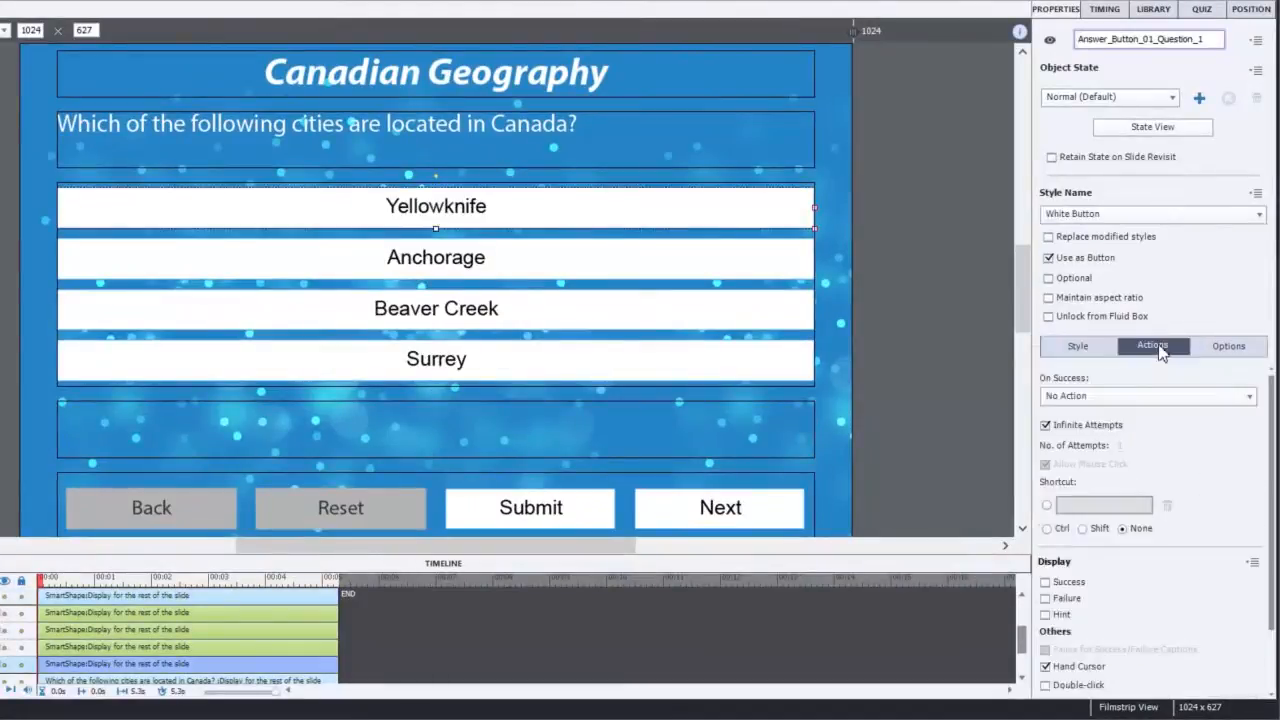
{"action": "left_click", "coordinate": [1120, 396]}
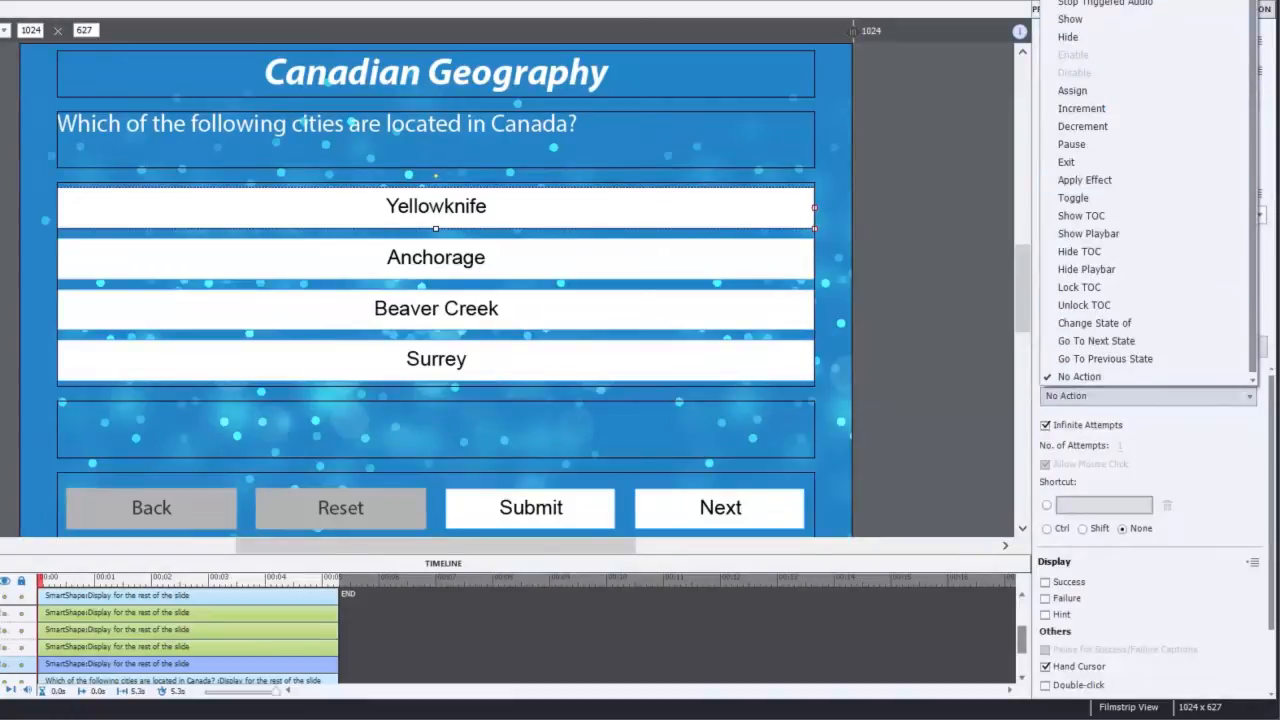
{"action": "left_click", "coordinate": [1112, 0]}
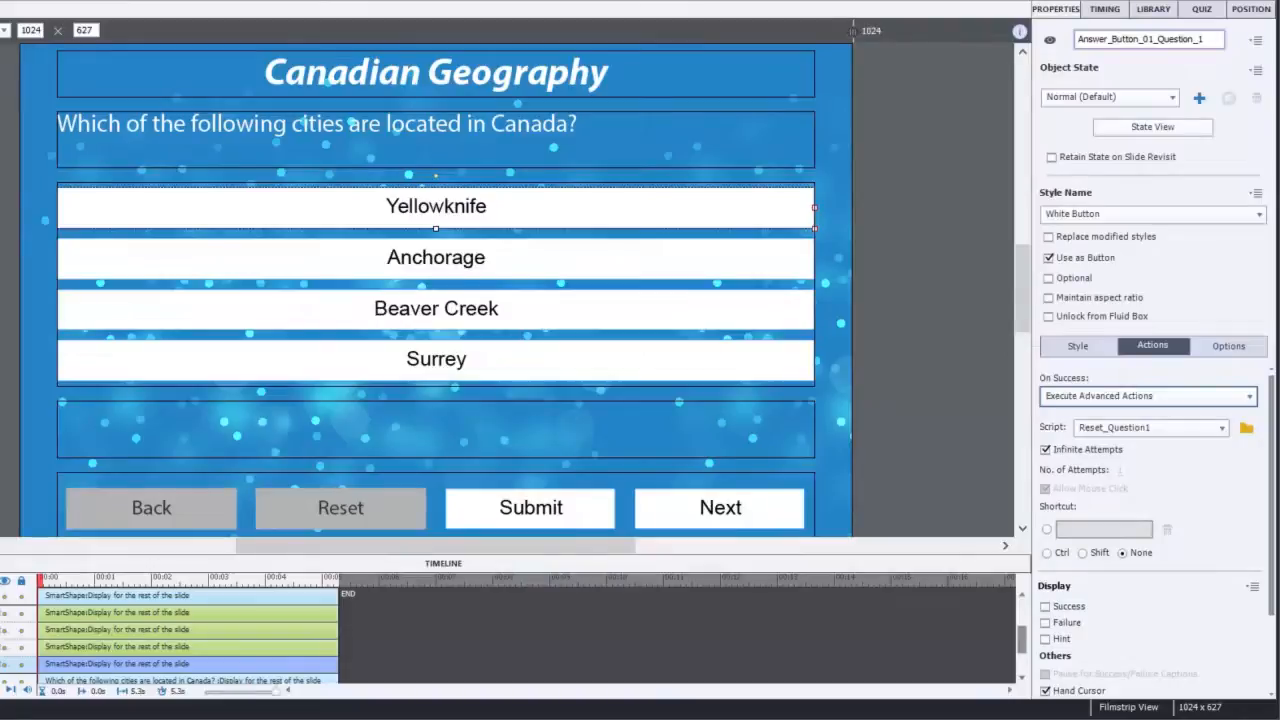
{"action": "left_click", "coordinate": [1246, 428]}
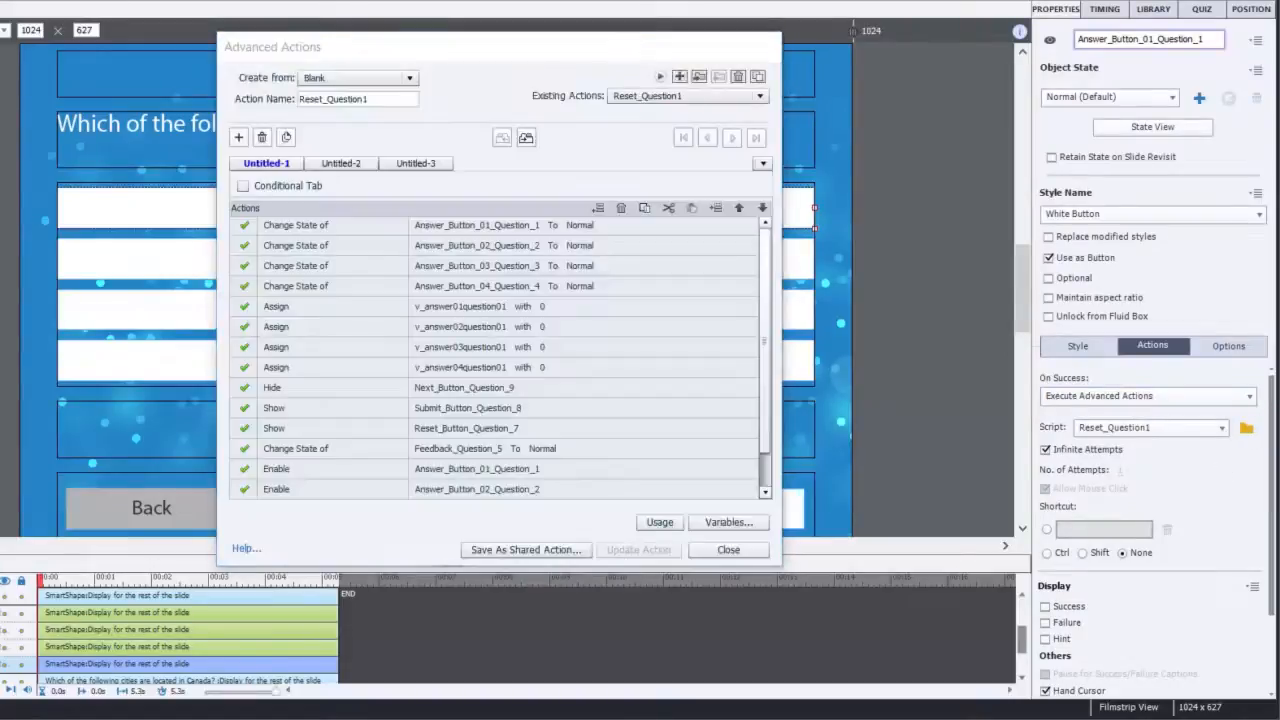
{"action": "left_click", "coordinate": [679, 76]}
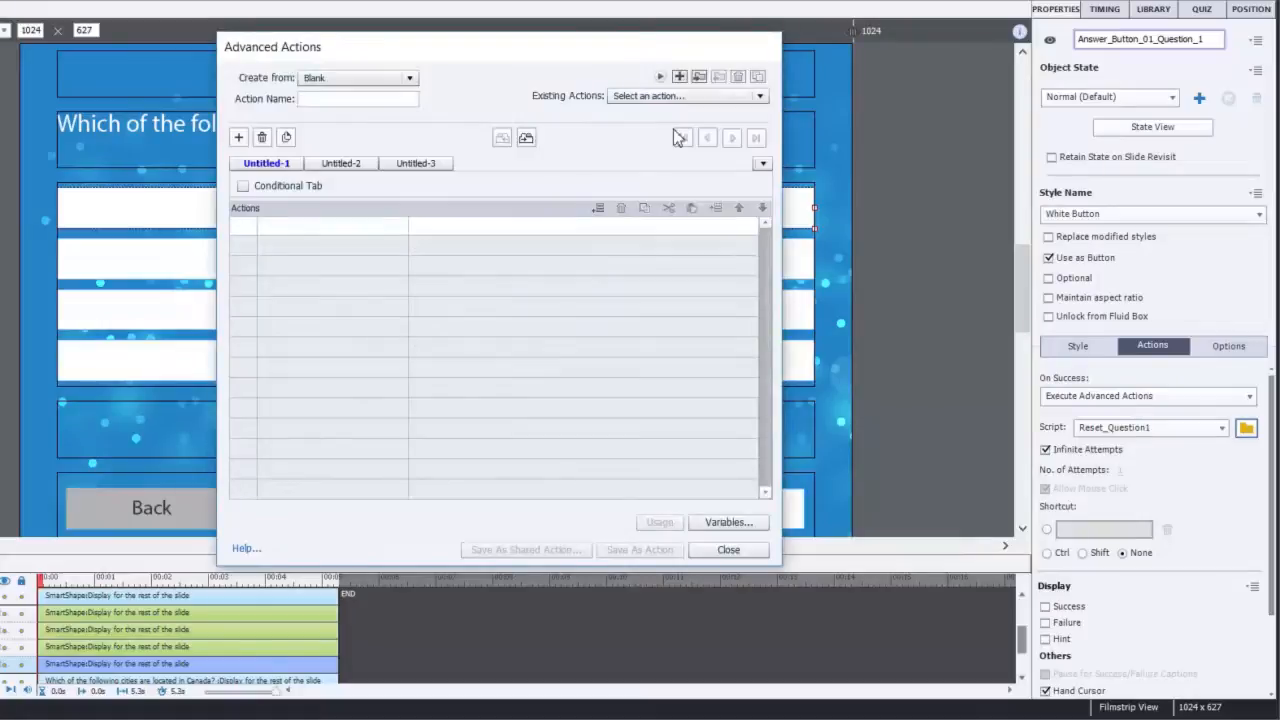
- Name the new advanced action Answer01 and make its first tab conditional
{"action": "left_click", "coordinate": [328, 99]}
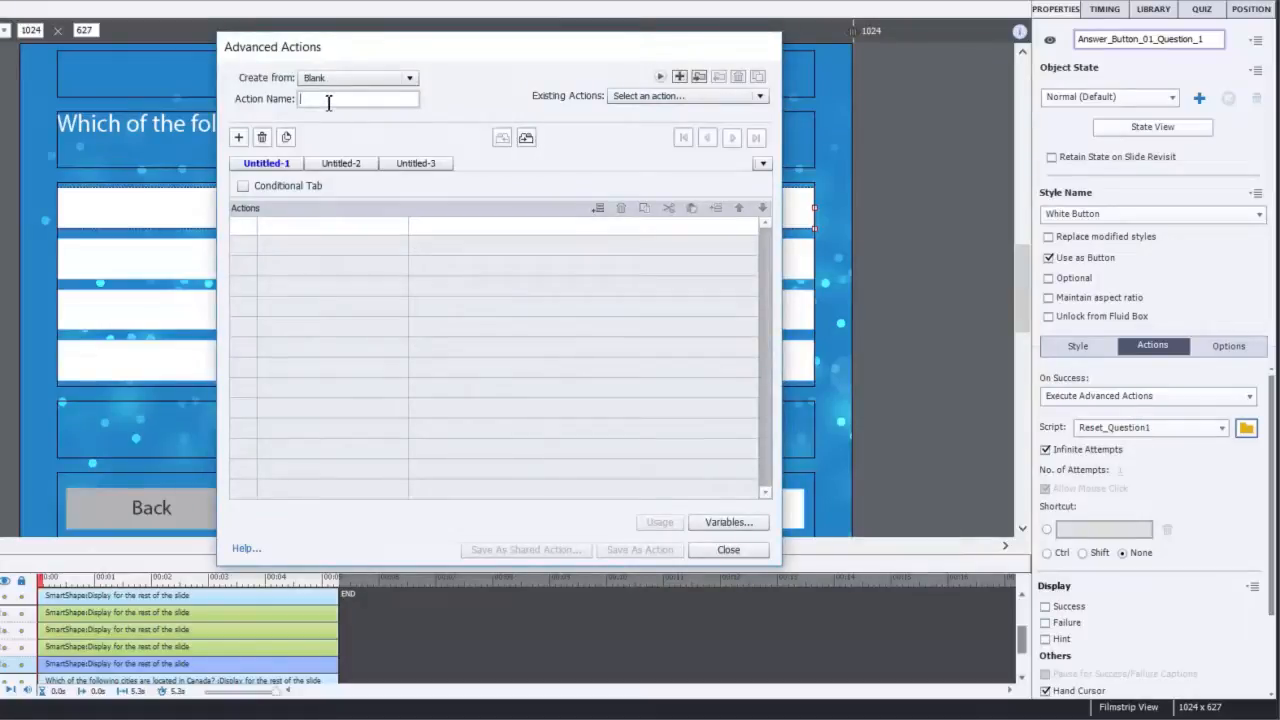
{"action": "type", "text": "Answer"}
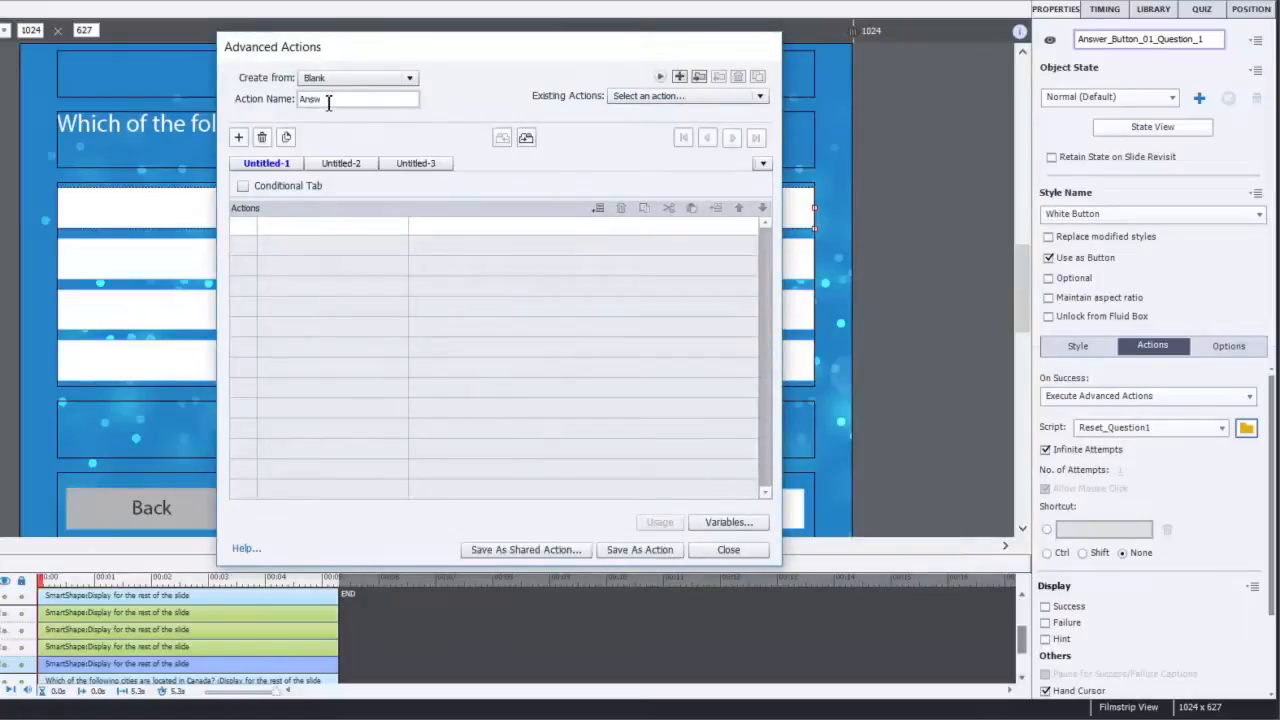
{"action": "type", "text": "01"}
{"action": "left_click", "coordinate": [243, 186]}
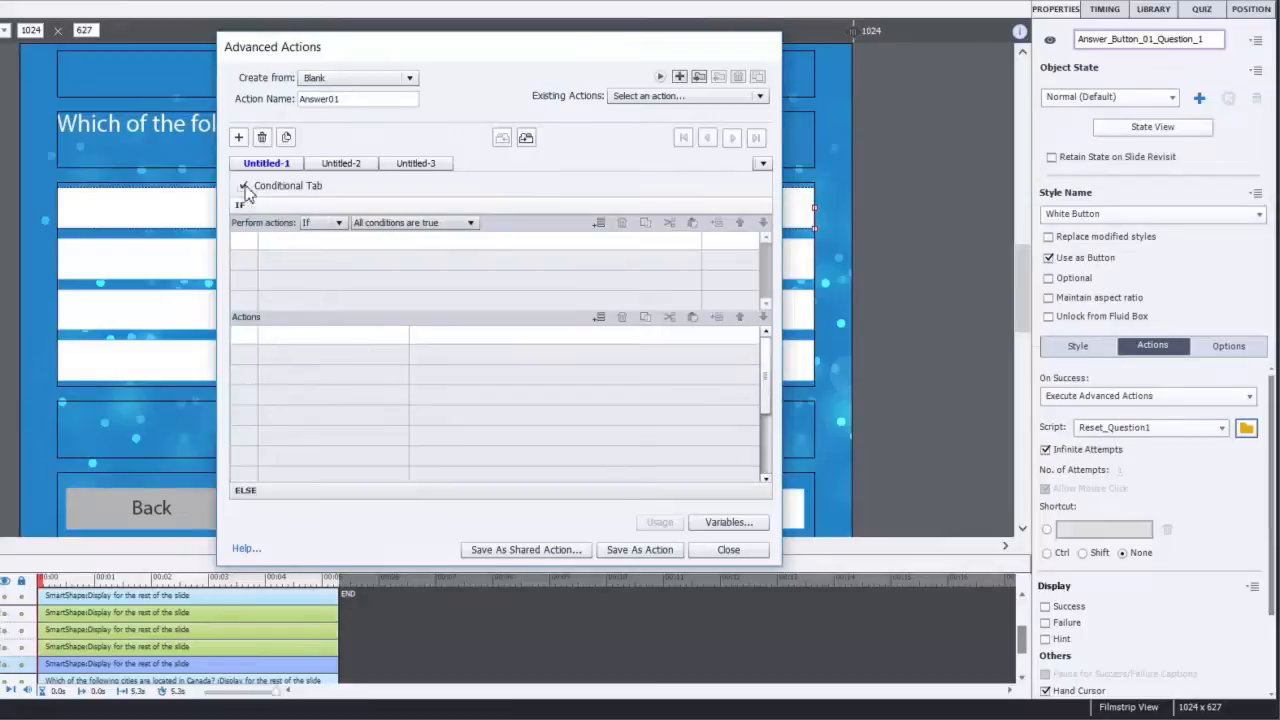
- Add an If condition that checks whether v_answer01question01 is equal to the literal 0
{"action": "left_click", "coordinate": [297, 244]}
{"action": "left_click", "coordinate": [284, 240]}
{"action": "left_click", "coordinate": [301, 258]}
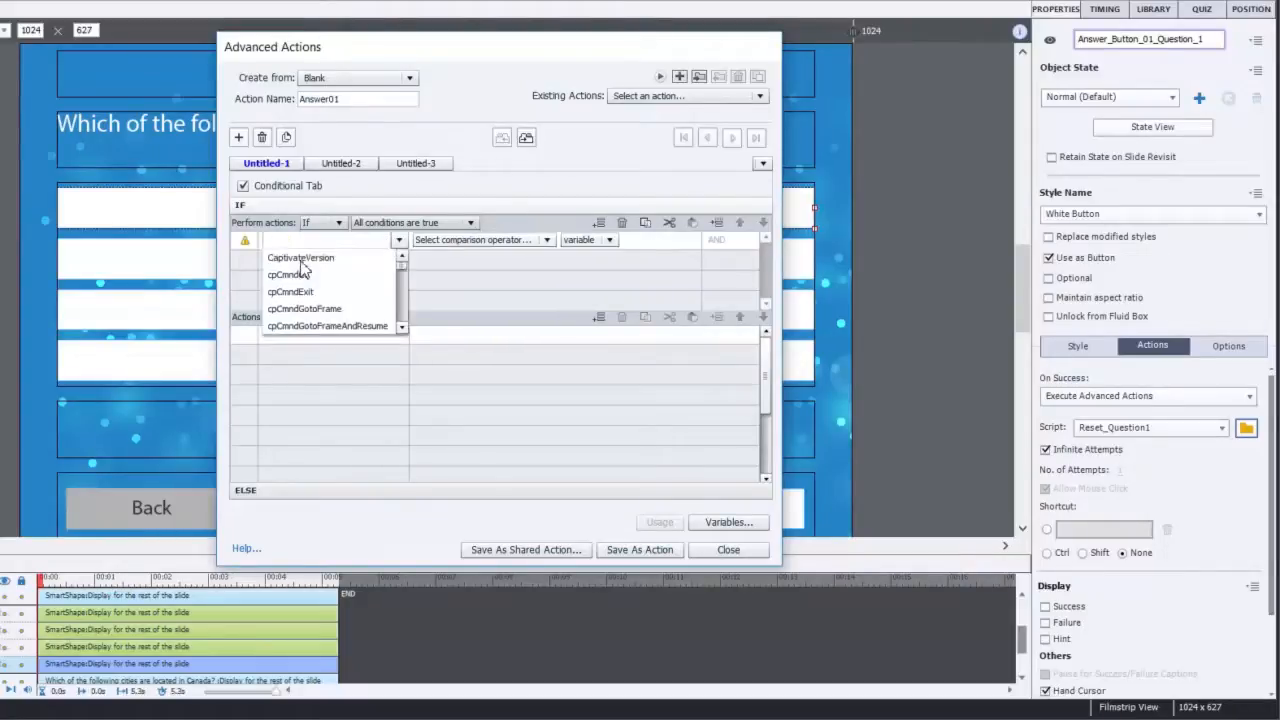
{"action": "type", "text": "v_"}
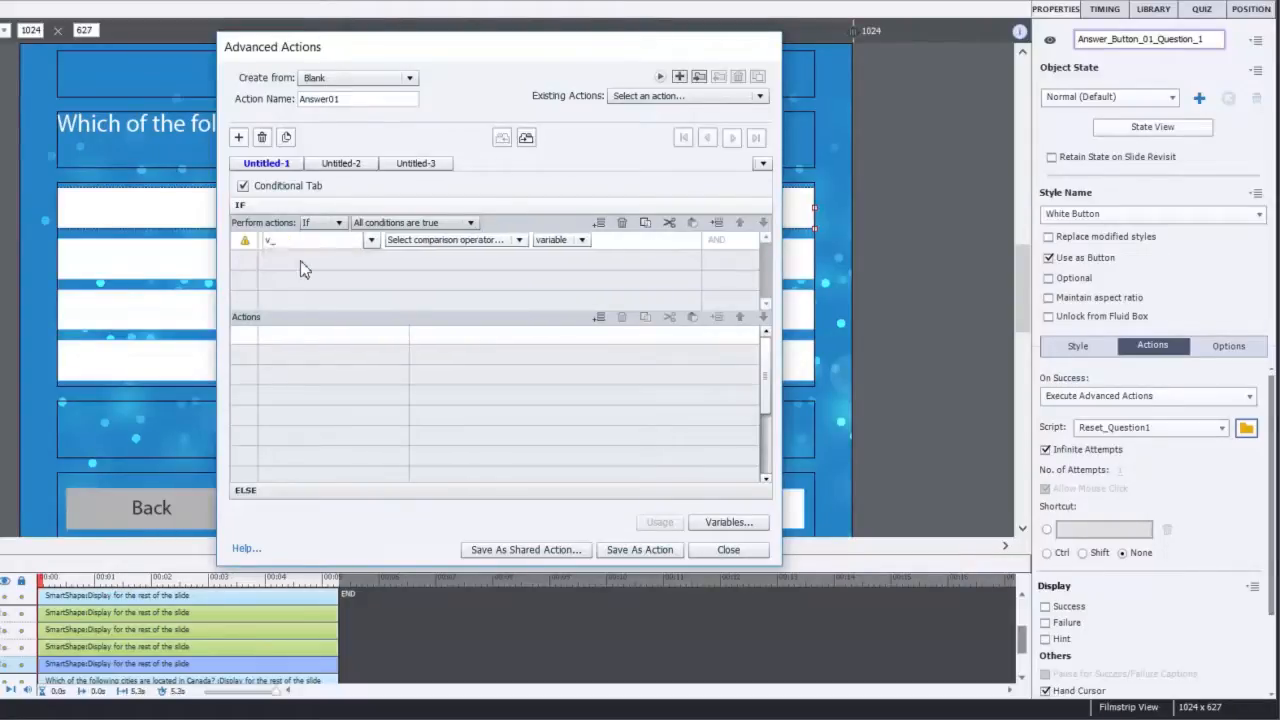
{"action": "left_click", "coordinate": [301, 259]}
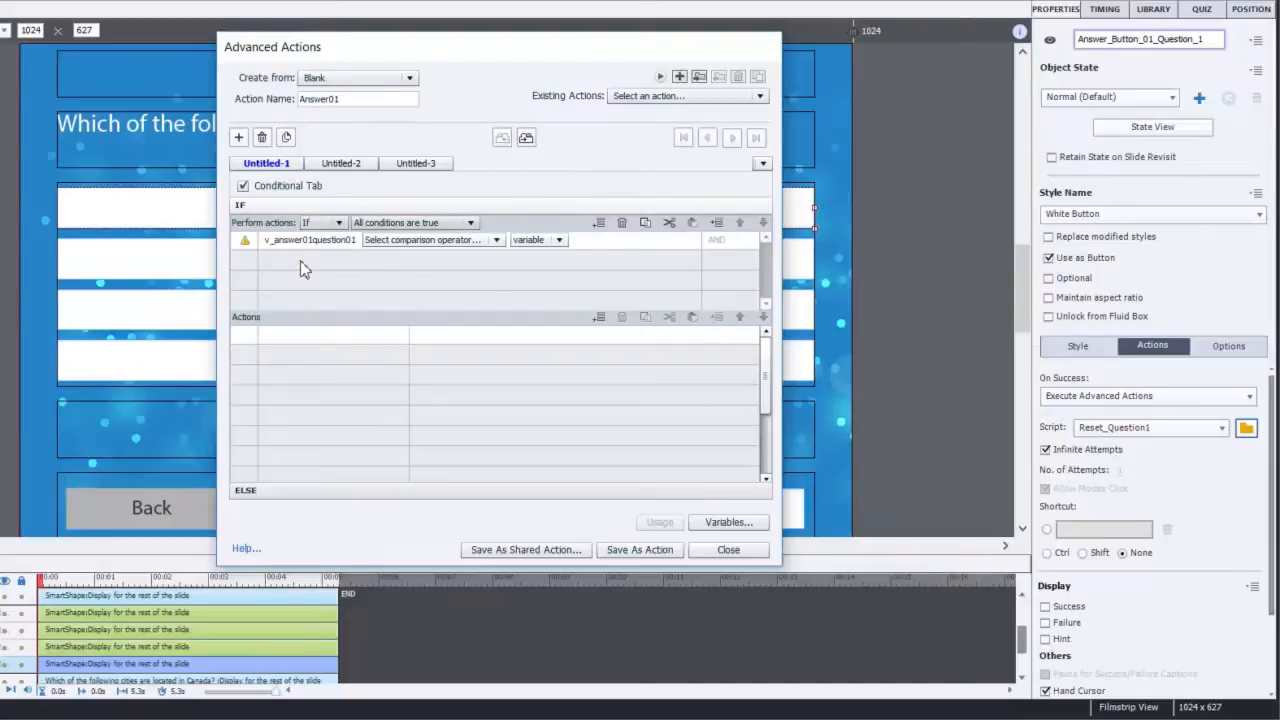
{"action": "left_click", "coordinate": [447, 240]}
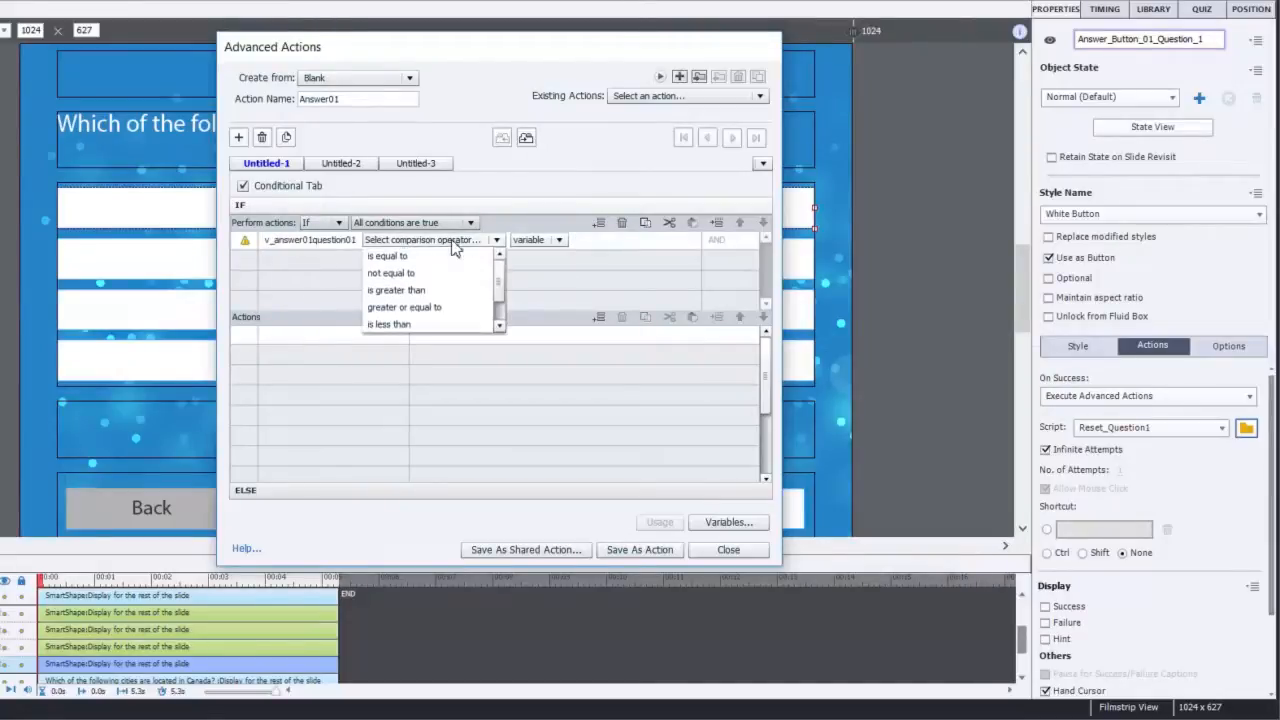
{"action": "left_click", "coordinate": [427, 252]}
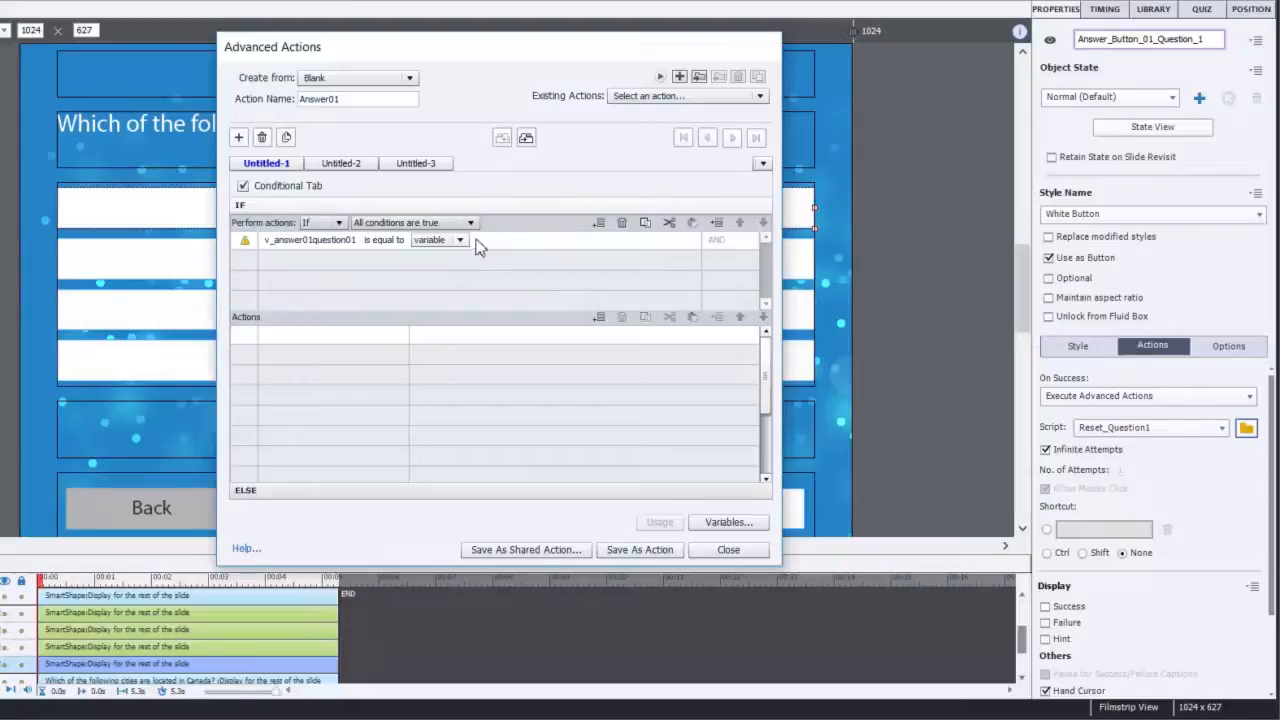
{"action": "left_click", "coordinate": [461, 241]}
{"action": "left_click", "coordinate": [436, 272]}
{"action": "type", "text": "0"}
{"action": "key", "text": "Return"}
- Add an Assign action to the If branch that sets v_answer01question01 to the literal 1
{"action": "double_click", "coordinate": [305, 339]}
{"action": "scroll", "coordinate": [303, 345], "scroll_direction": "down", "scroll_amount": 6}
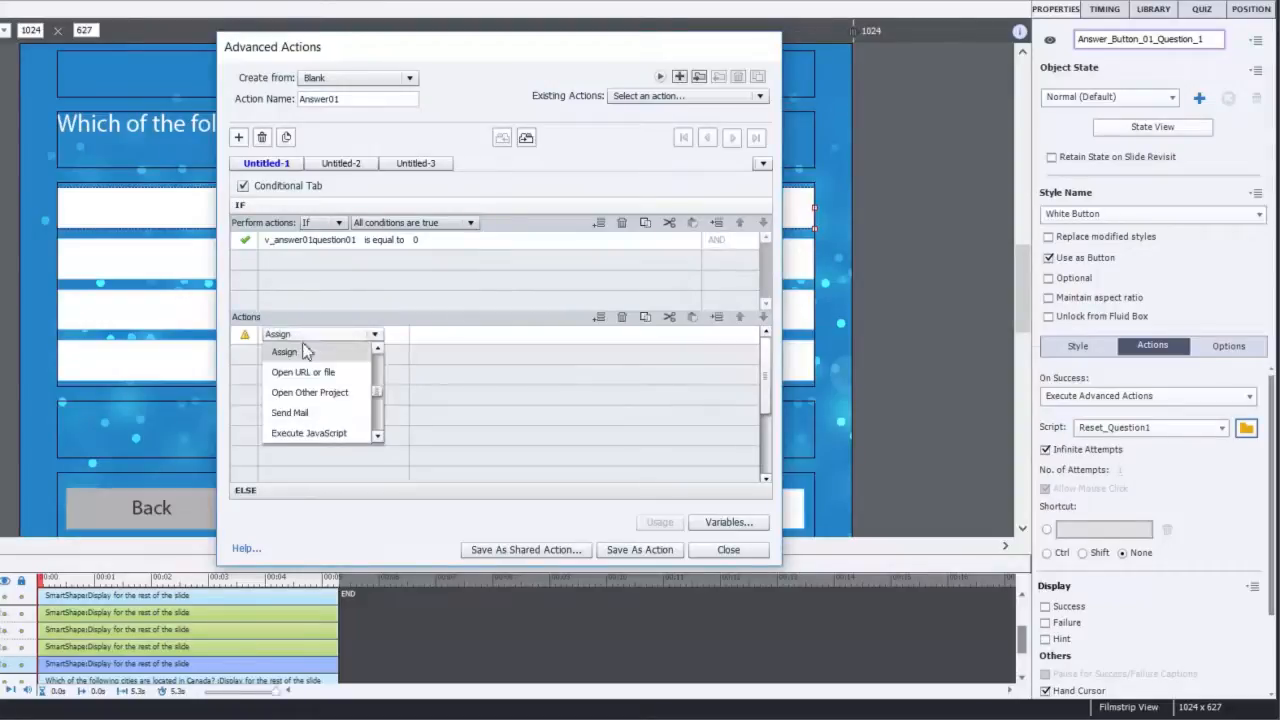
{"action": "left_click", "coordinate": [300, 352]}
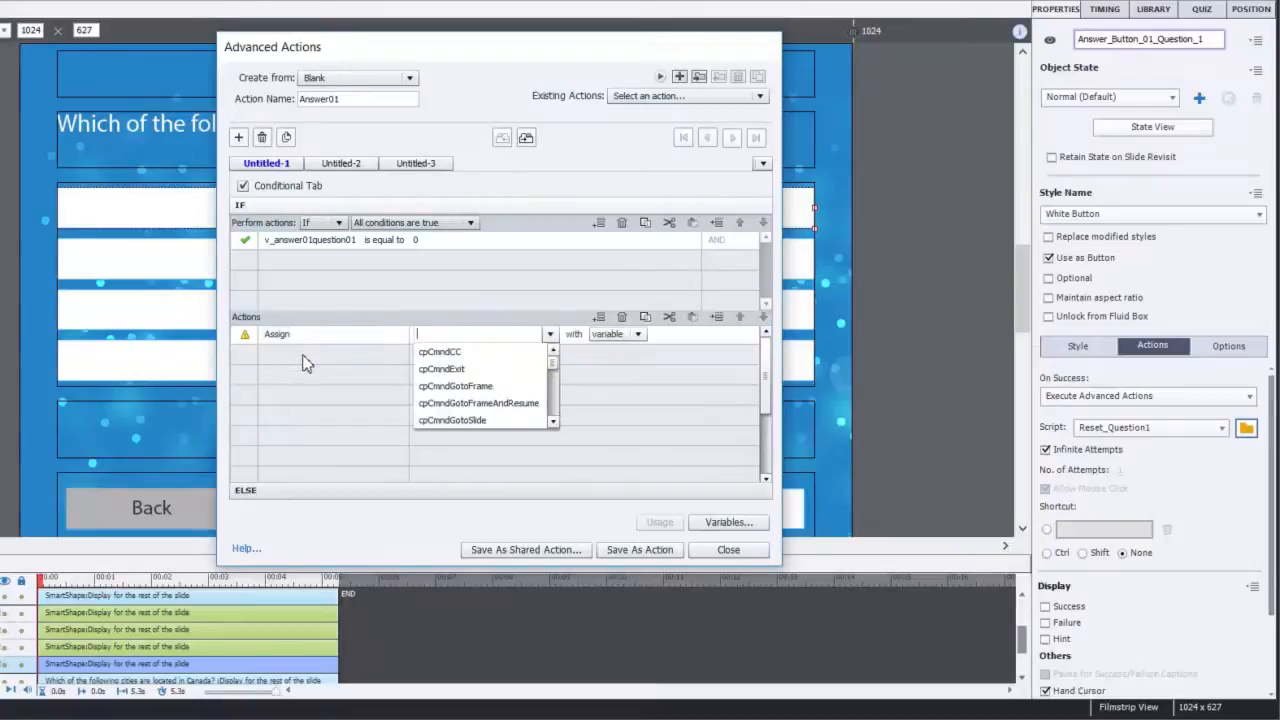
{"action": "type", "text": "v_"}
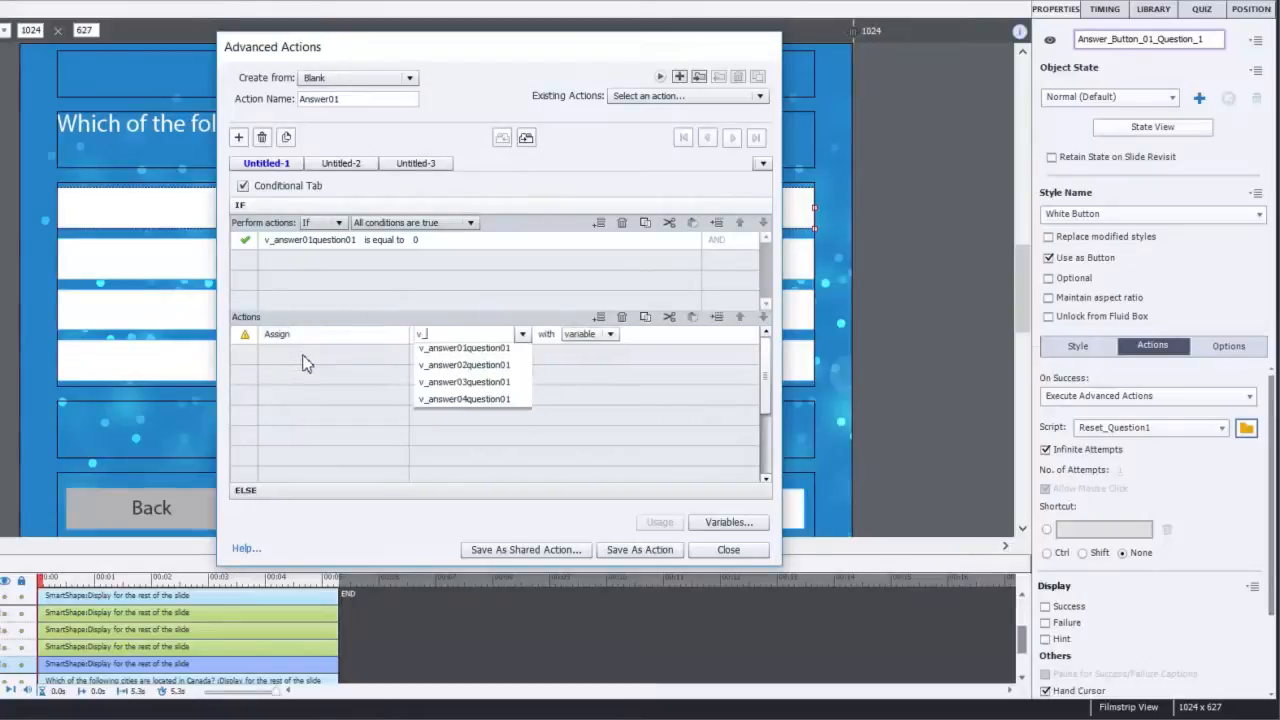
{"action": "left_click", "coordinate": [518, 352]}
{"action": "left_click", "coordinate": [566, 335]}
{"action": "left_click", "coordinate": [570, 364]}
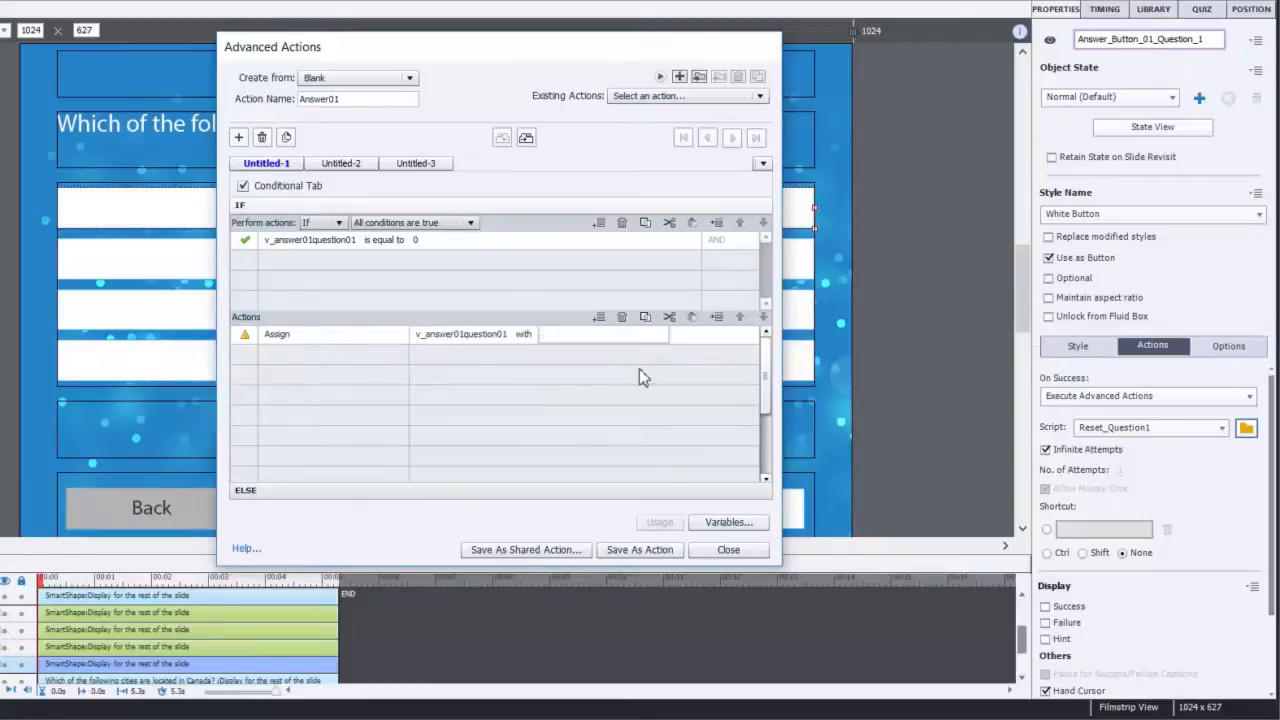
{"action": "type", "text": "1"}
{"action": "key", "text": "Return"}
- Add a Change State of action to the If branch that switches Answer_Button_01_Question_1 to Selected
{"action": "double_click", "coordinate": [302, 362]}
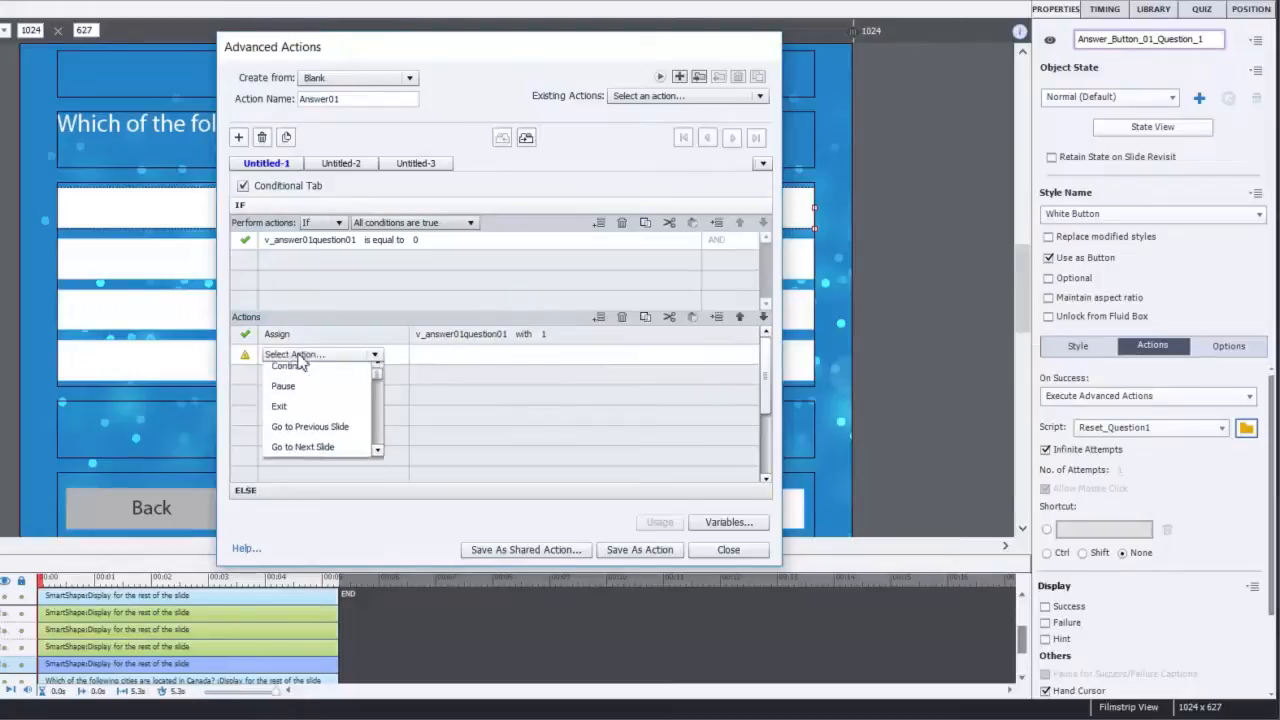
{"action": "key", "text": "c"}
{"action": "key", "text": "c"}
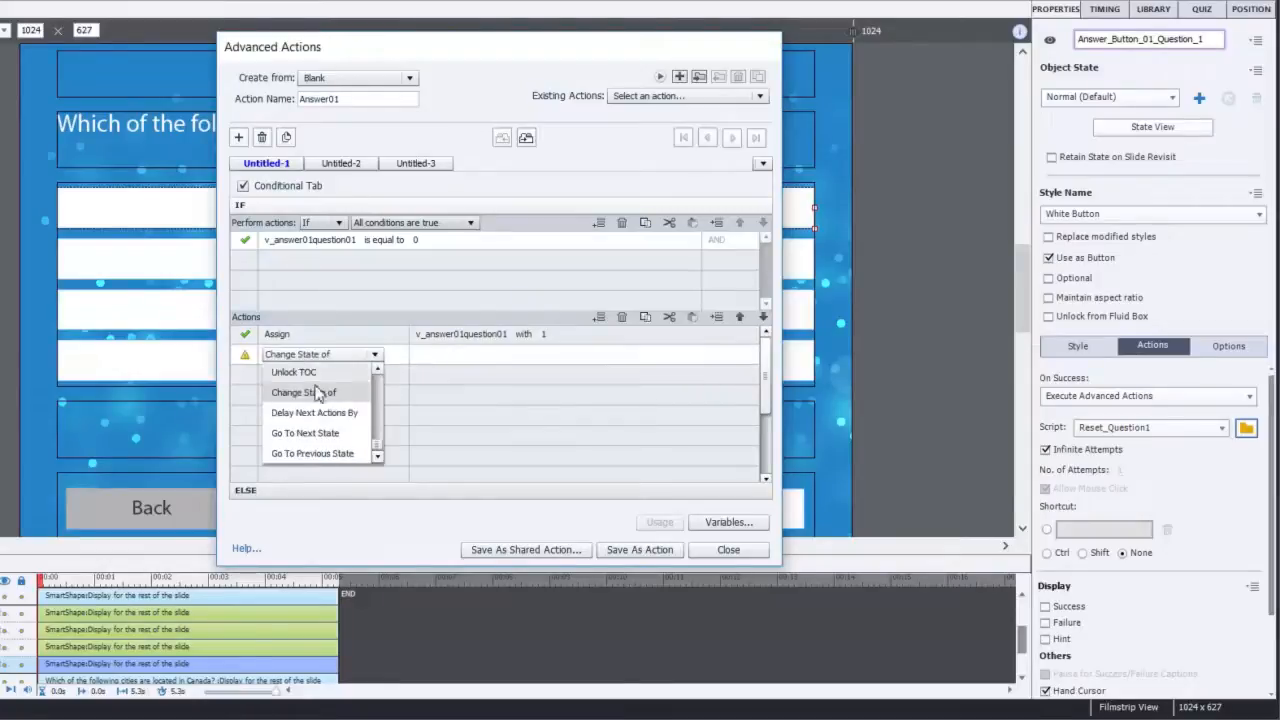
{"action": "left_click", "coordinate": [322, 392]}
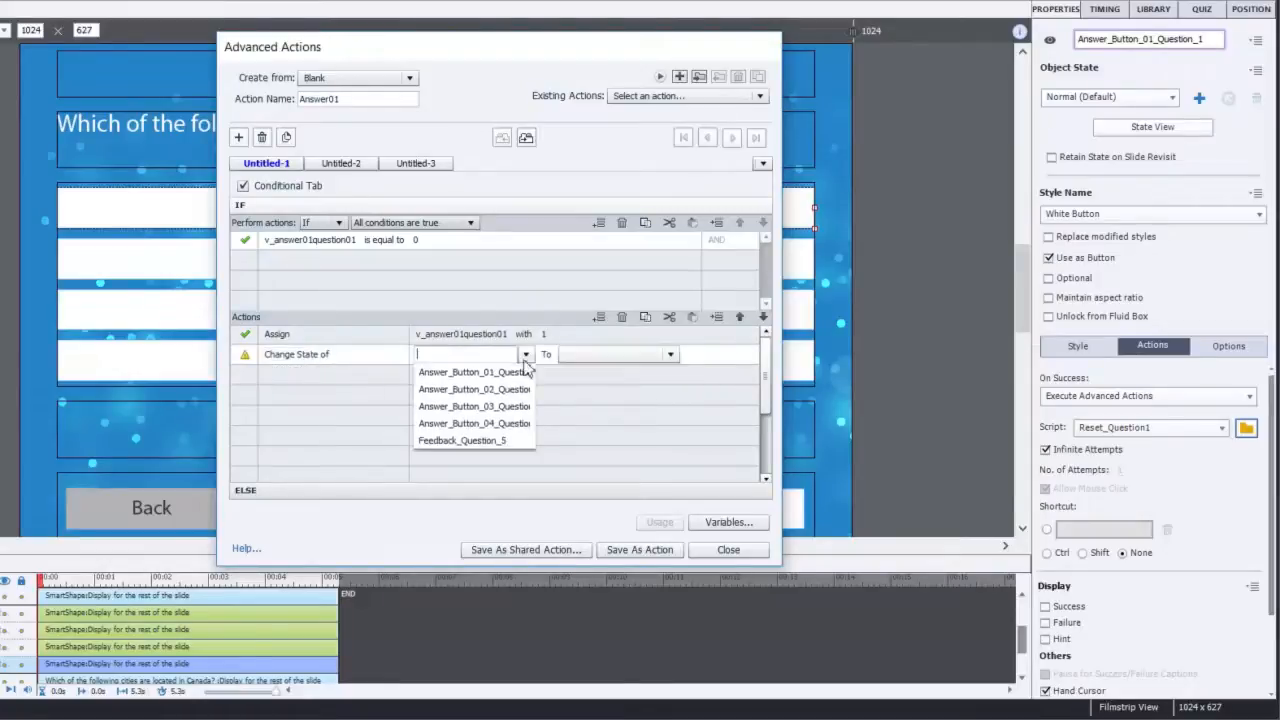
{"action": "left_click", "coordinate": [514, 373]}
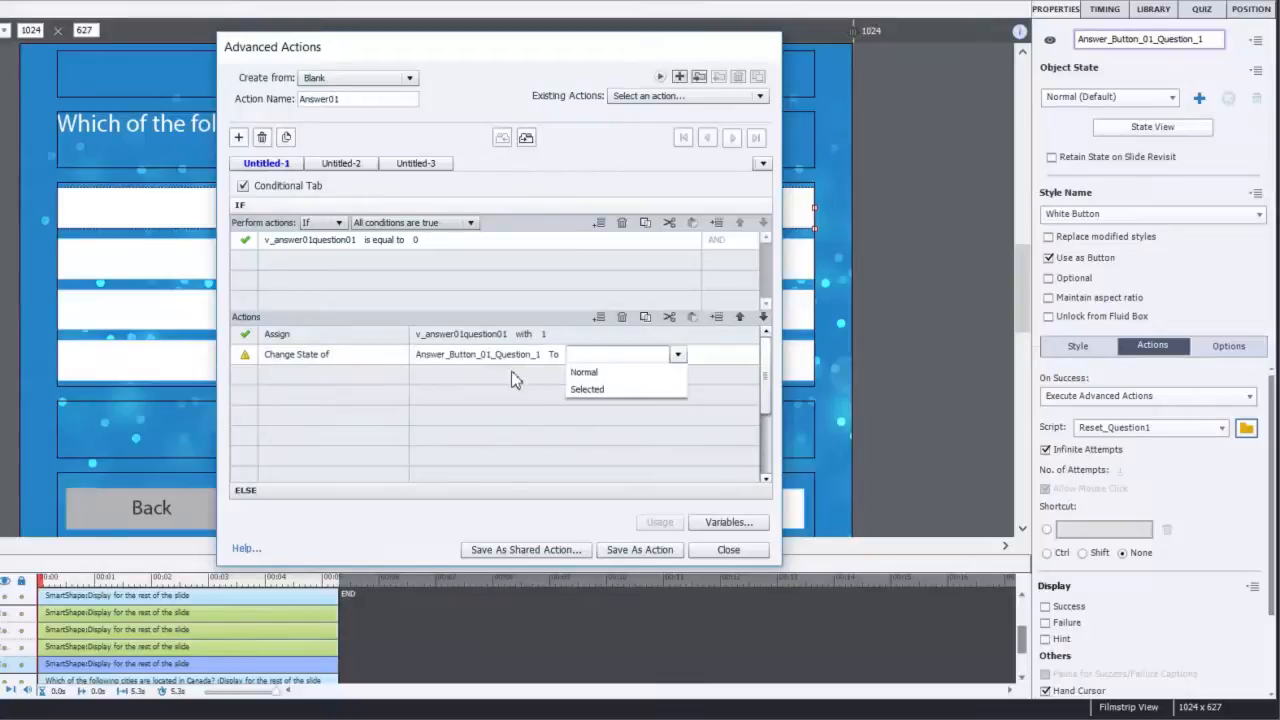
{"action": "left_click", "coordinate": [590, 389]}
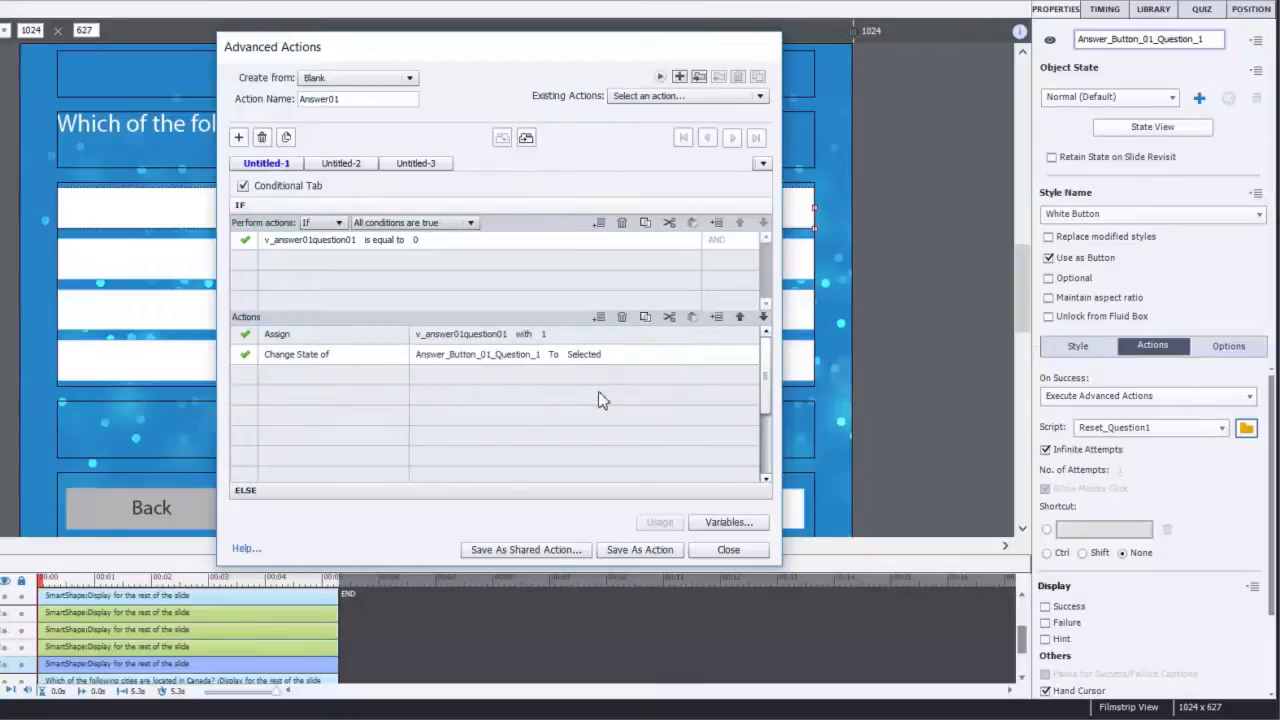
- Add a Change State of action to the If branch that switches Feedback_Question_5 to Normal
{"action": "double_click", "coordinate": [310, 384]}
{"action": "key", "text": "c"}
{"action": "key", "text": "c"}
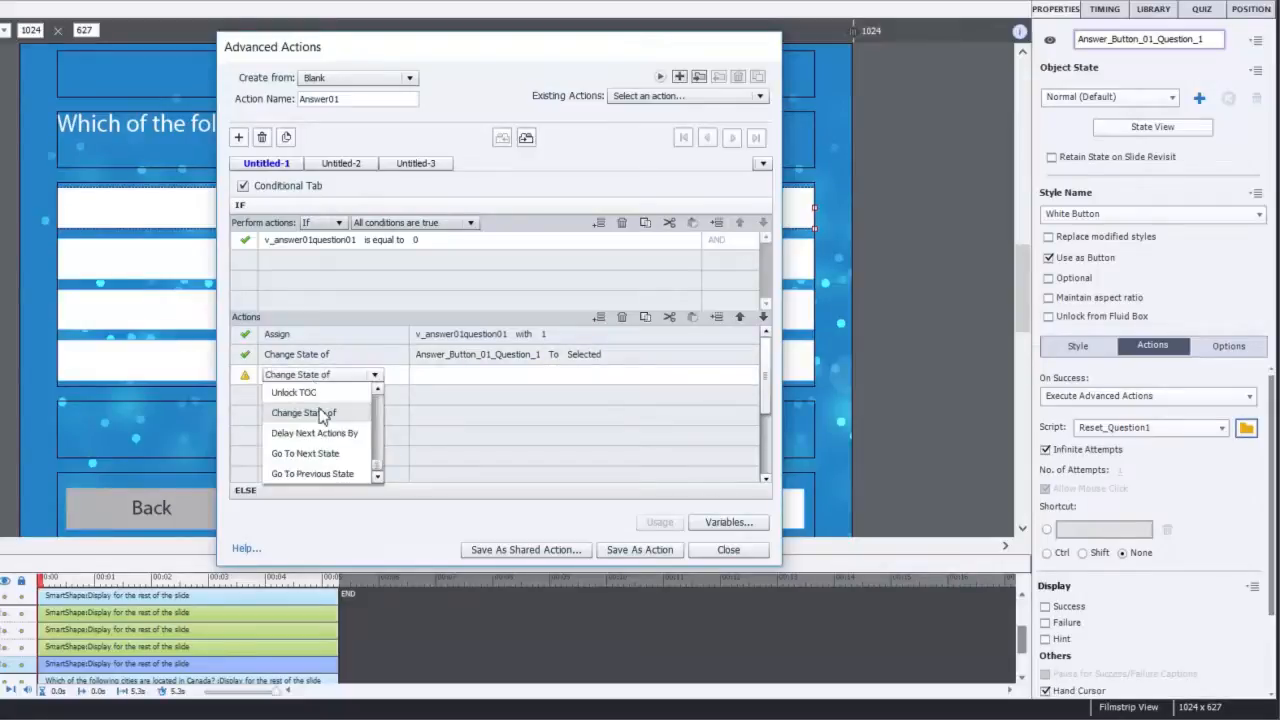
{"action": "left_click", "coordinate": [318, 413]}
{"action": "type", "text": "feed"}
{"action": "key", "text": "Down"}
{"action": "key", "text": "Return"}
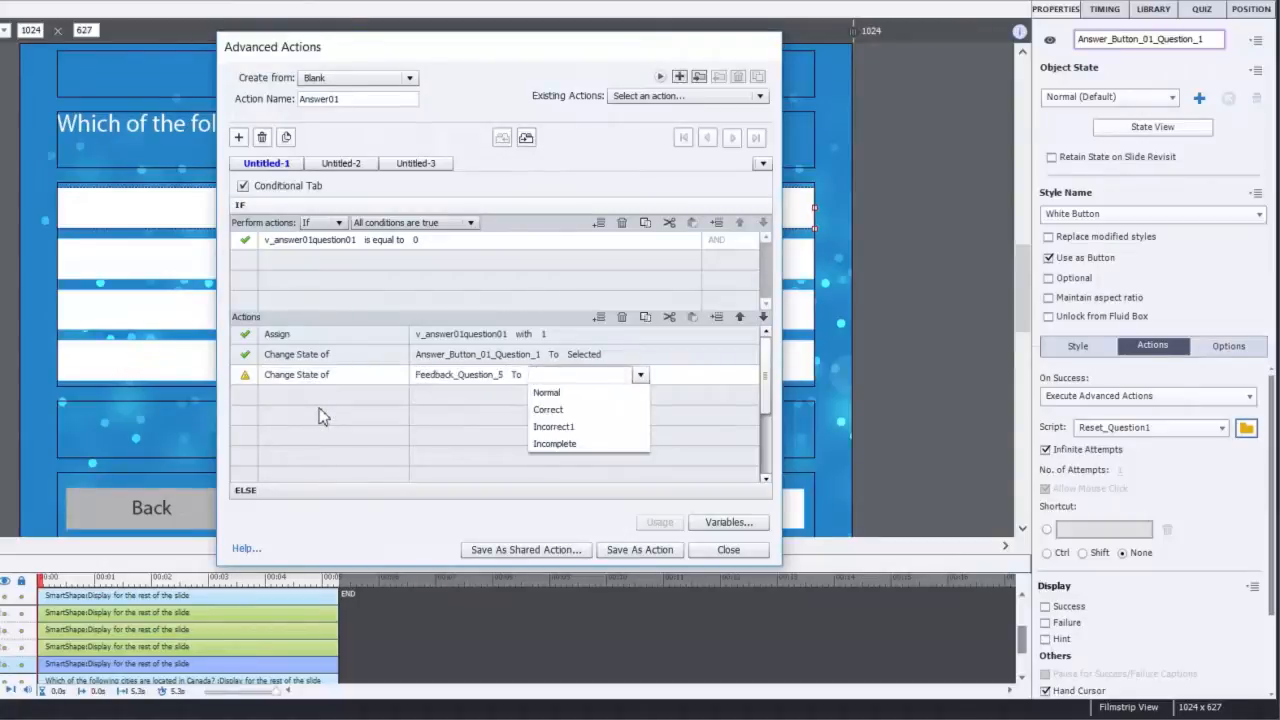
{"action": "left_click", "coordinate": [578, 412]}
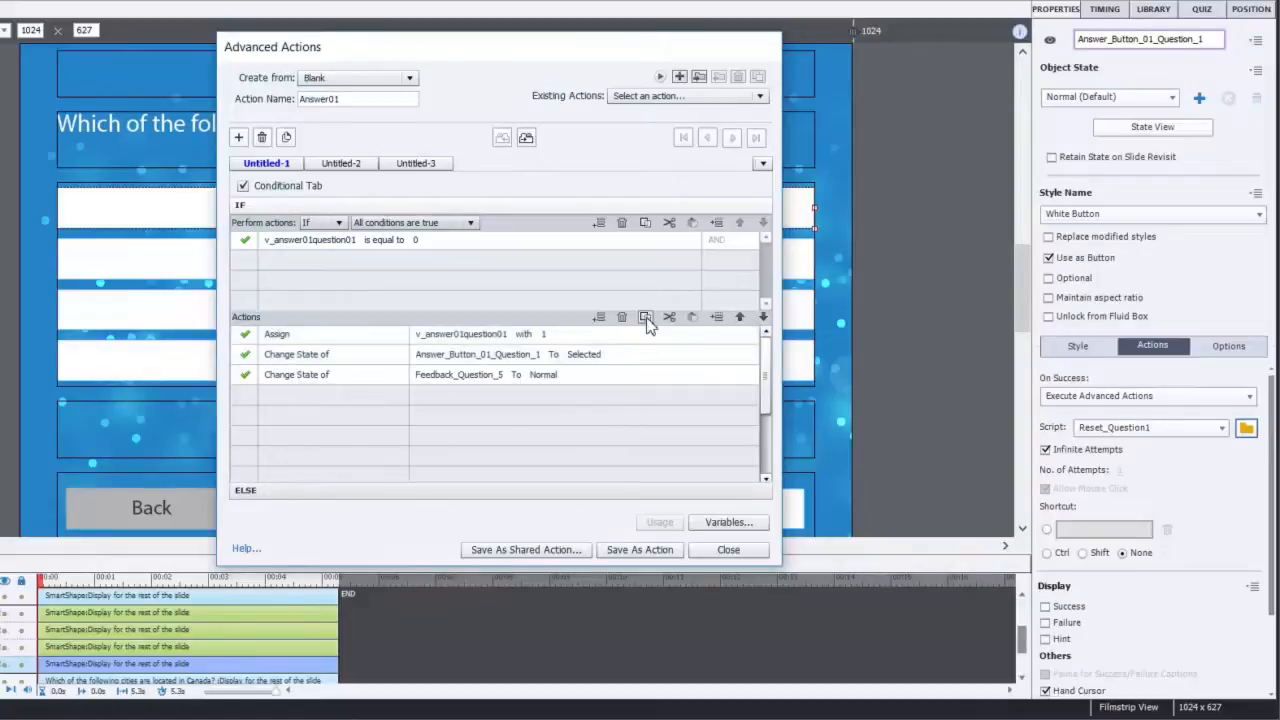
- Copy the three If actions into the Else branch and set its v_answer01question01 assignment to the literal 0
{"action": "left_click", "coordinate": [612, 491]}
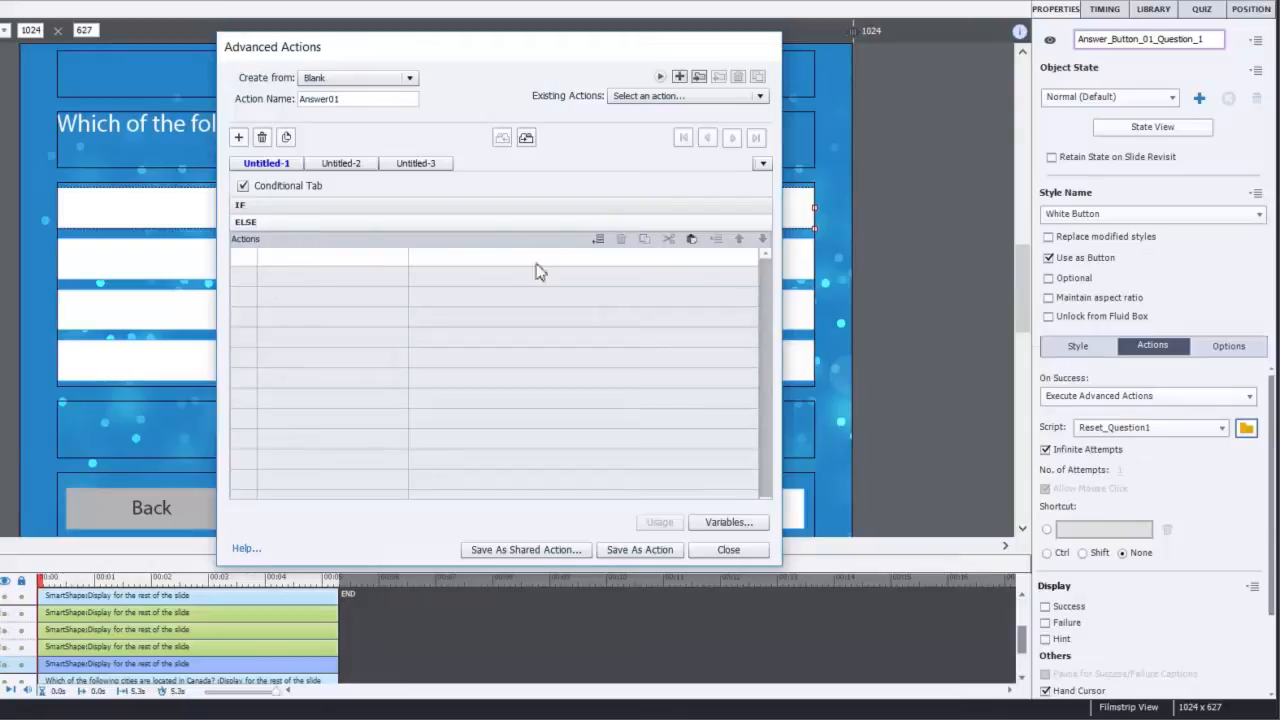
{"action": "left_click", "coordinate": [692, 240]}
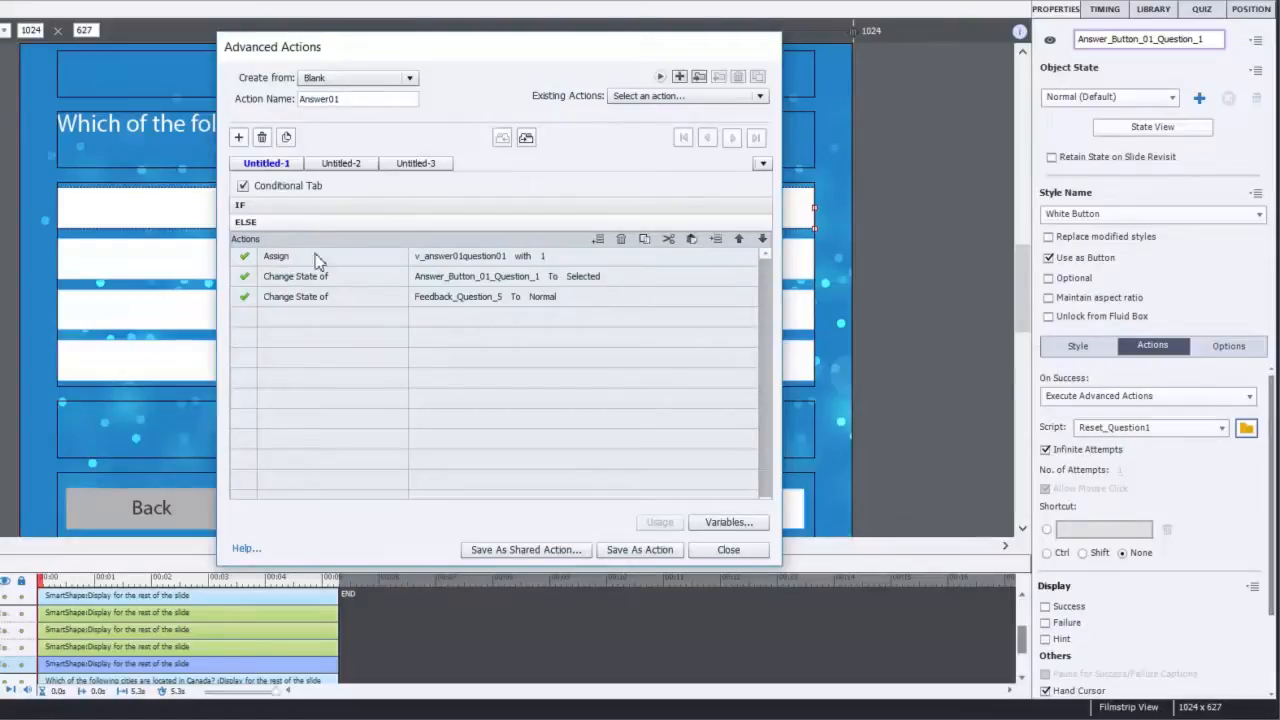
{"action": "left_click", "coordinate": [545, 262]}
{"action": "left_click", "coordinate": [563, 257]}
{"action": "left_click", "coordinate": [555, 289]}
{"action": "type", "text": "0"}
{"action": "key", "text": "Return"}
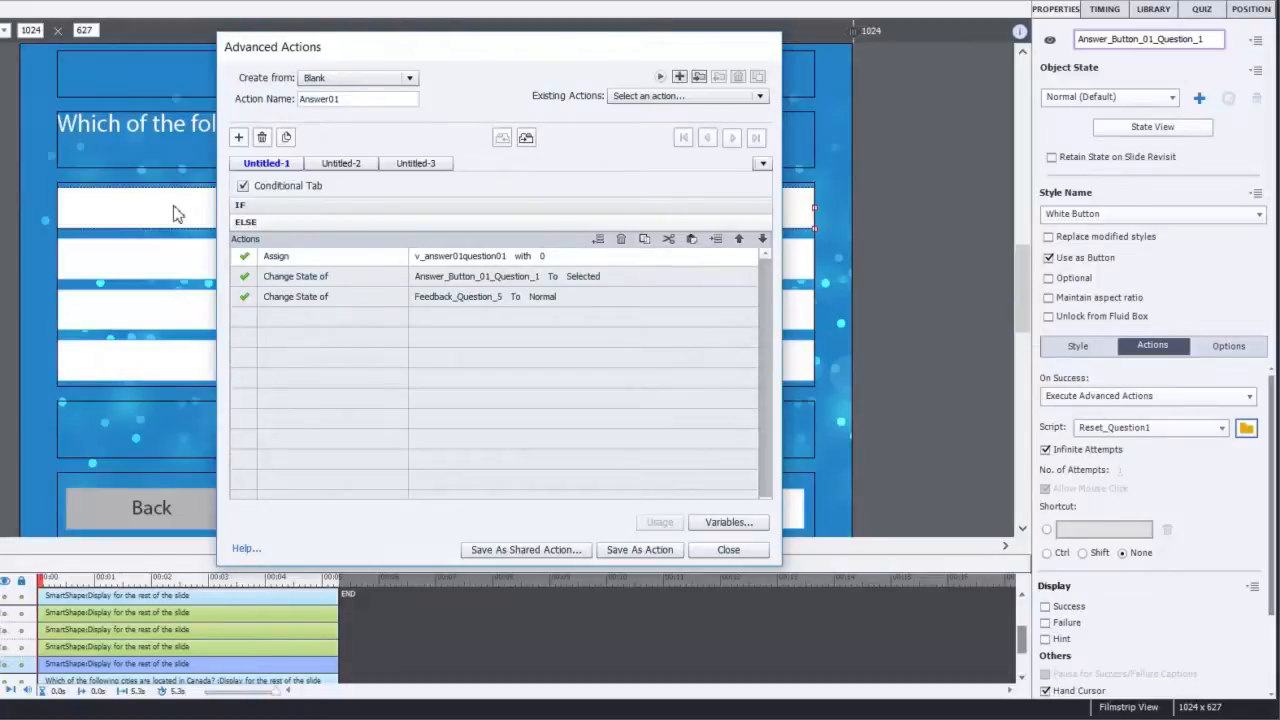
- Set Answer_Button_01_Question_1 to the Normal state in the Else branch, then save the Answer01 action and close the action editor
{"action": "left_click", "coordinate": [581, 279]}
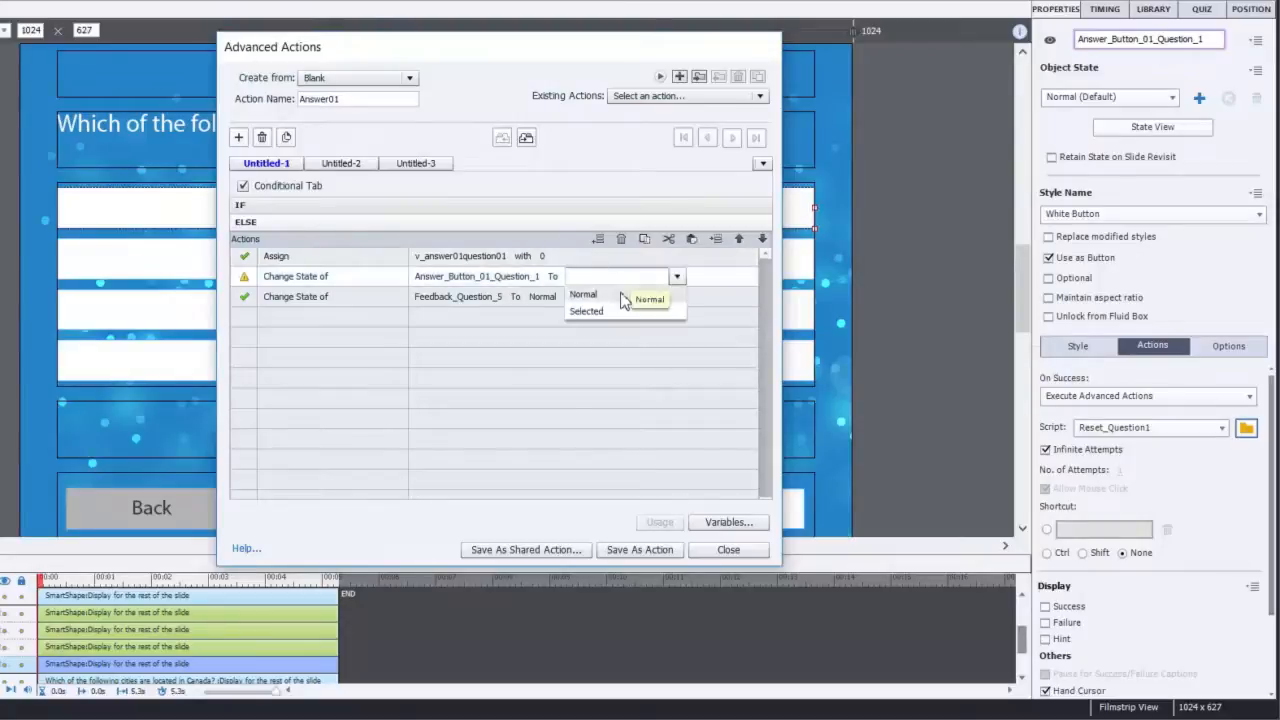
{"action": "left_click", "coordinate": [548, 295]}
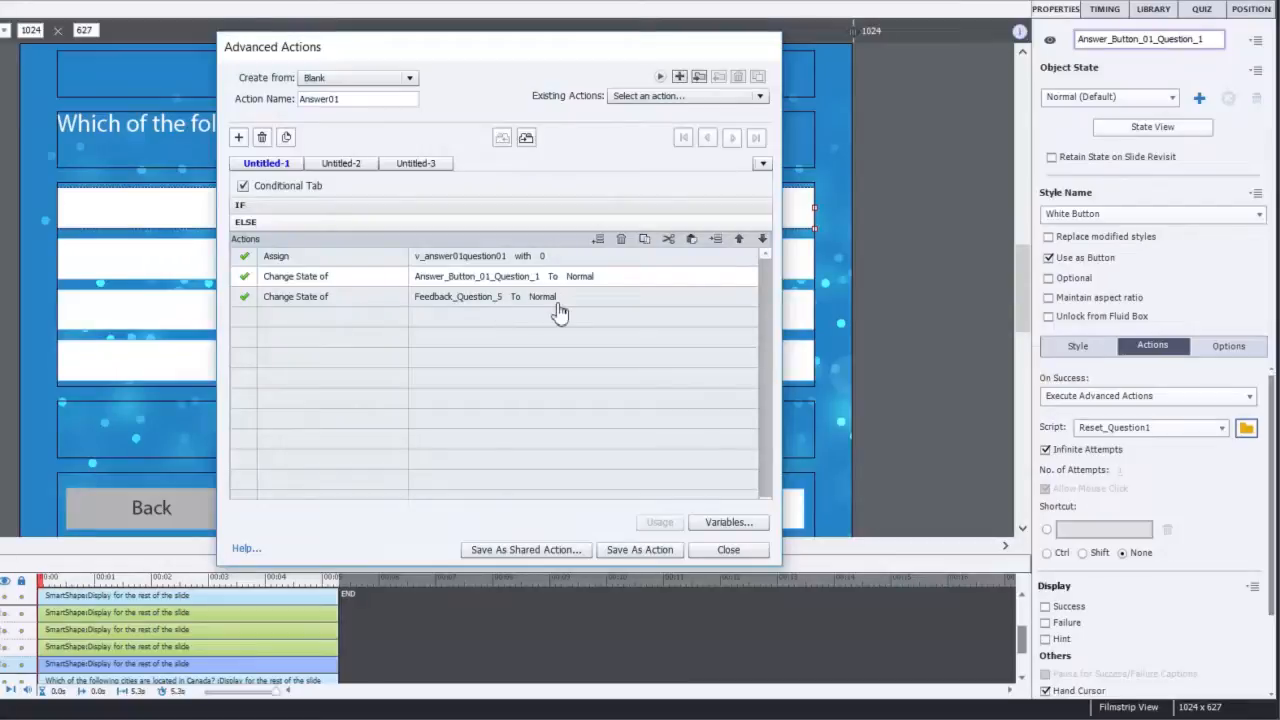
{"action": "left_click", "coordinate": [650, 549]}
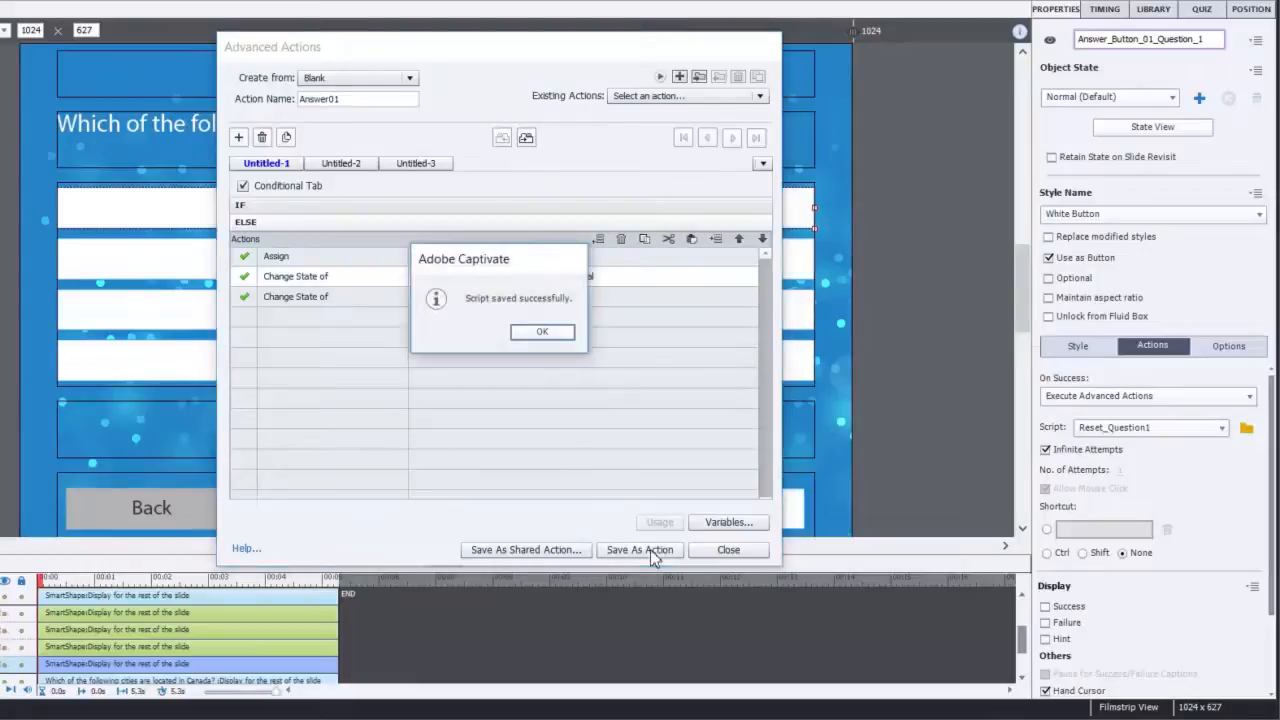
{"action": "left_click", "coordinate": [545, 332]}
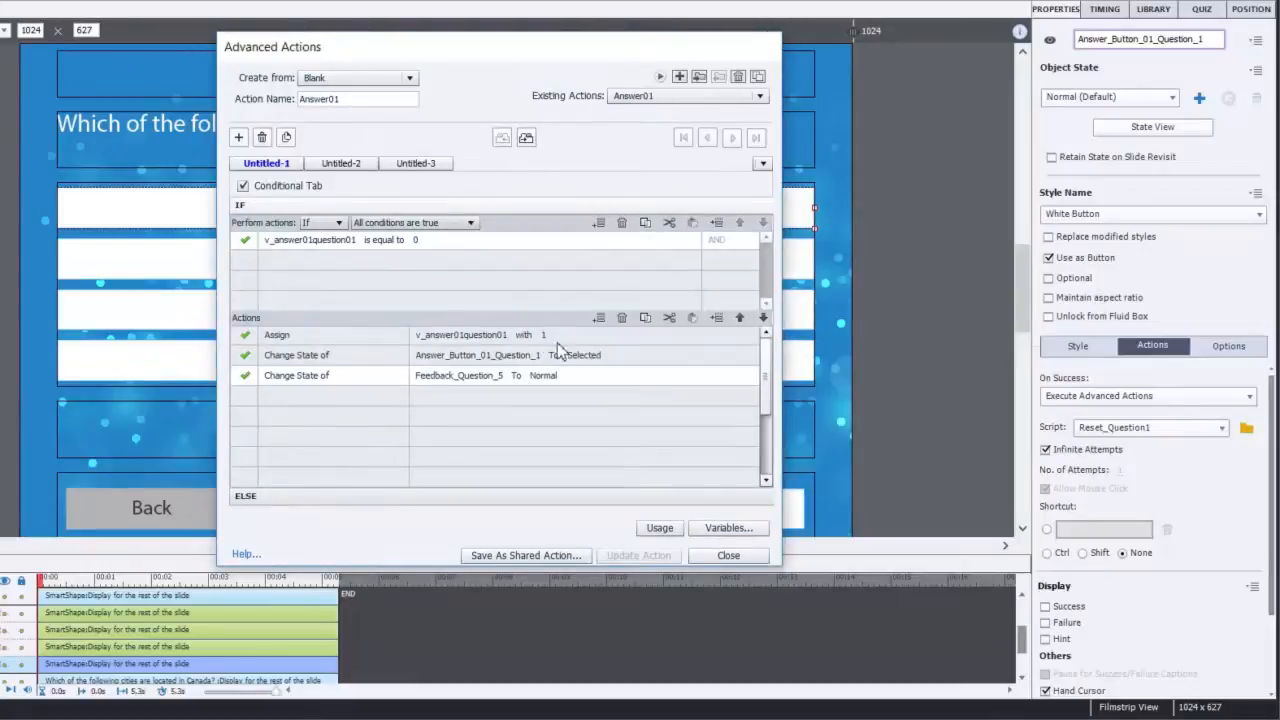
{"action": "left_click", "coordinate": [728, 555]}
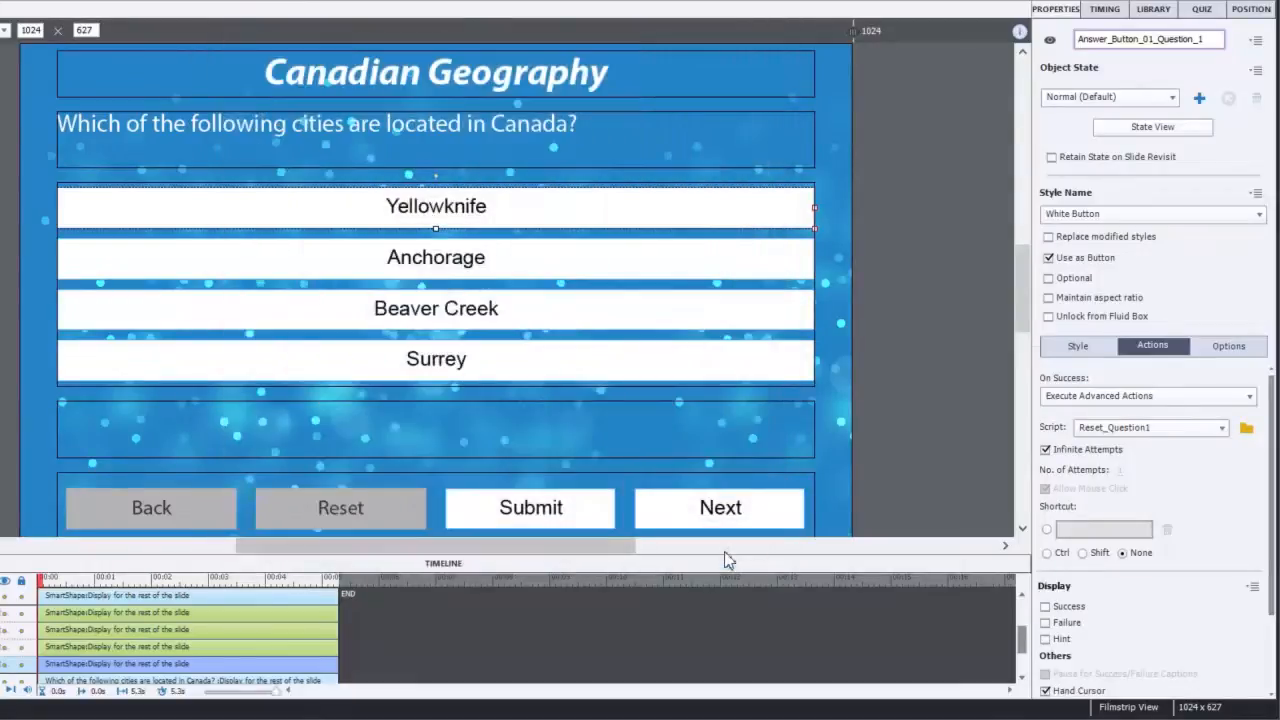
- Assign the Answer01 script to the Yellowknife answer button
{"action": "left_click", "coordinate": [1163, 430]}
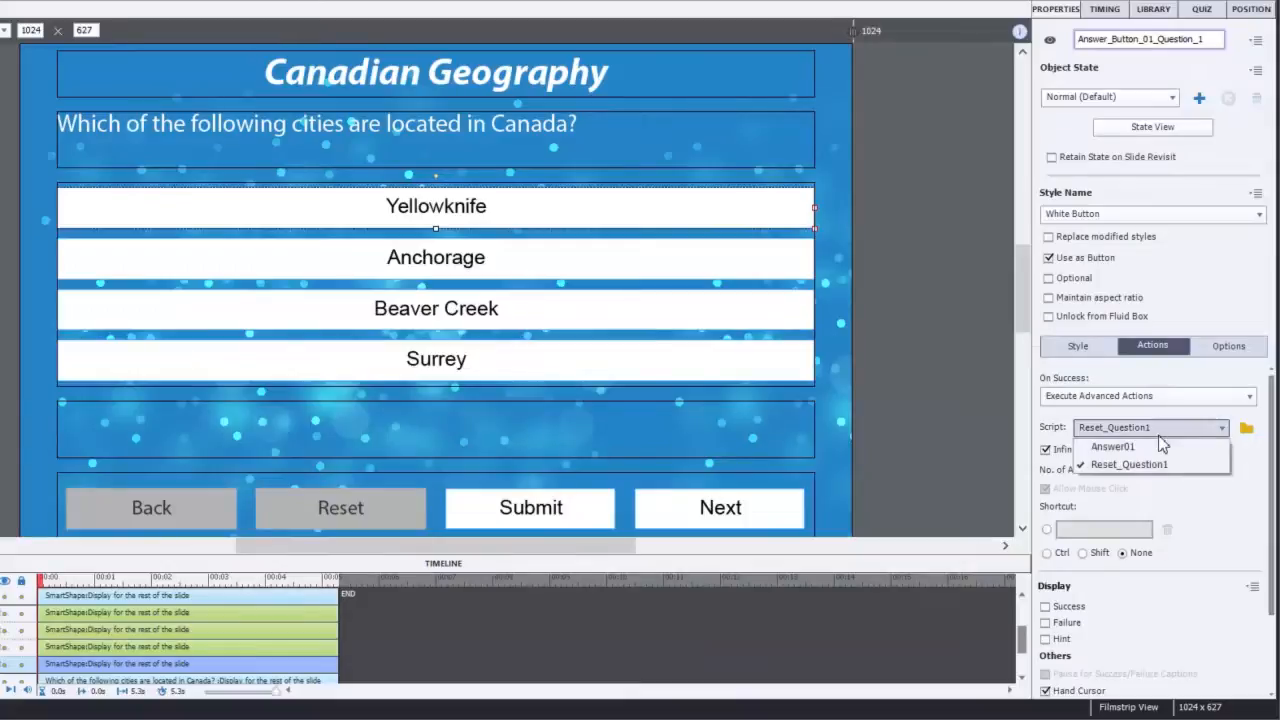
{"action": "left_click", "coordinate": [1163, 446]}
{"action": "left_click_drag", "start_coordinate": [814, 384], "coordinate": [815, 390]}
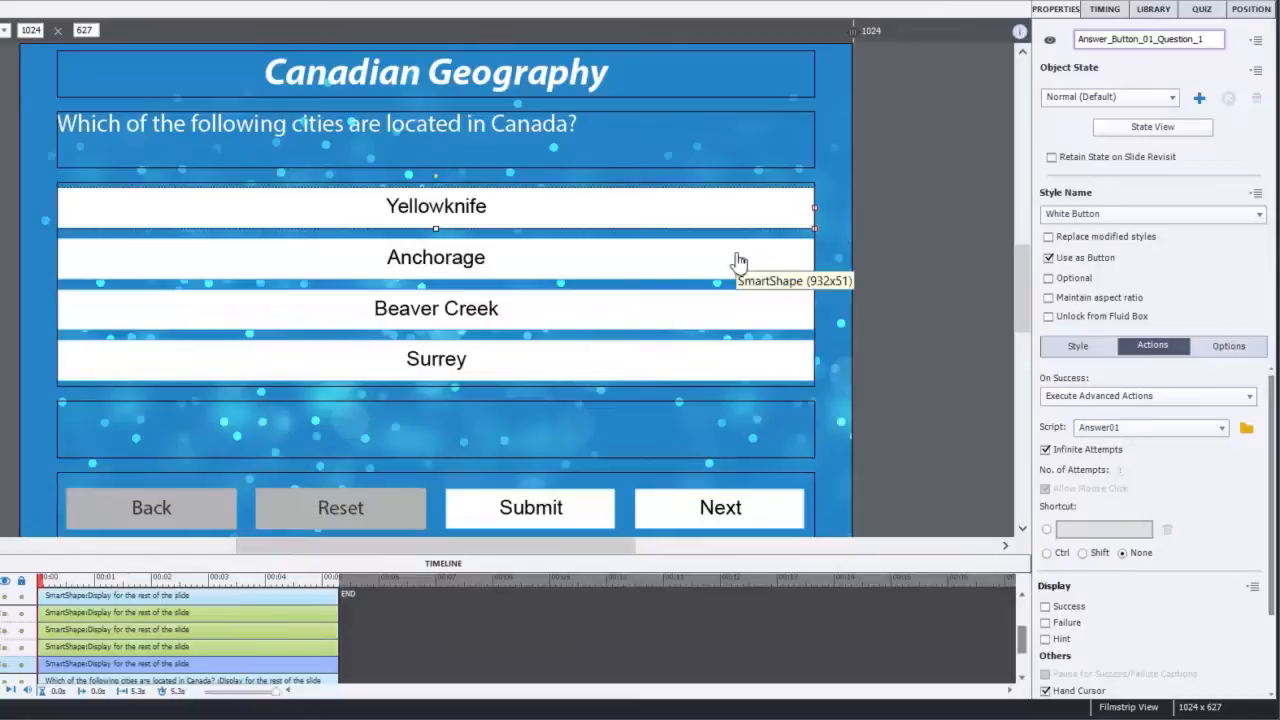
- Set the Anchorage answer button's On Success action to Execute Advanced Actions and duplicate the Answer01 advanced action
{"action": "left_click", "coordinate": [737, 262]}
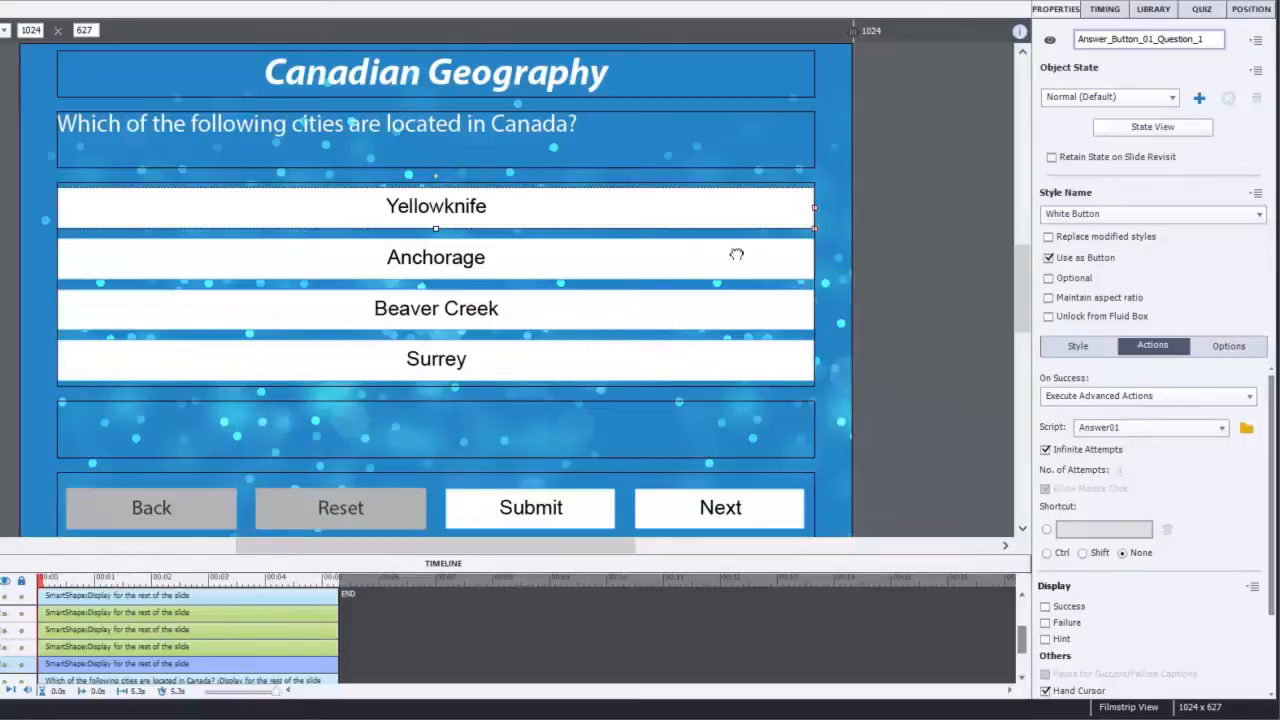
{"action": "left_click", "coordinate": [1134, 397]}
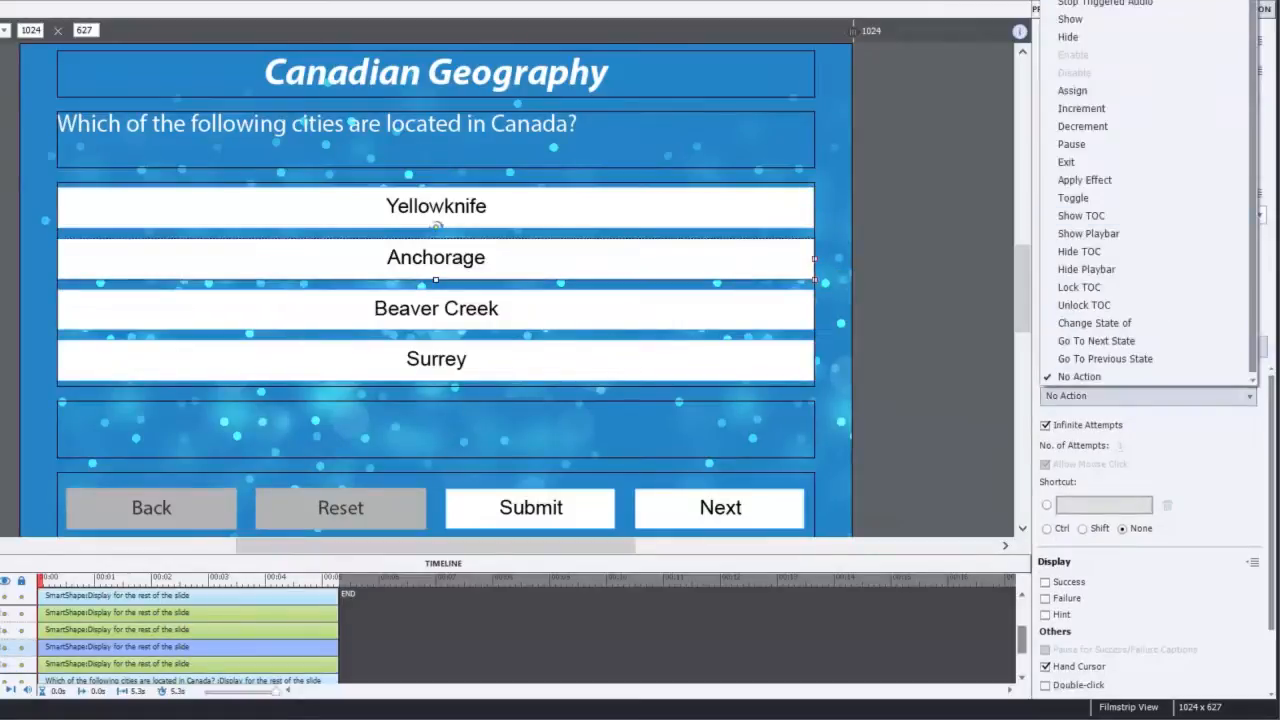
{"action": "left_click", "coordinate": [1112, 1]}
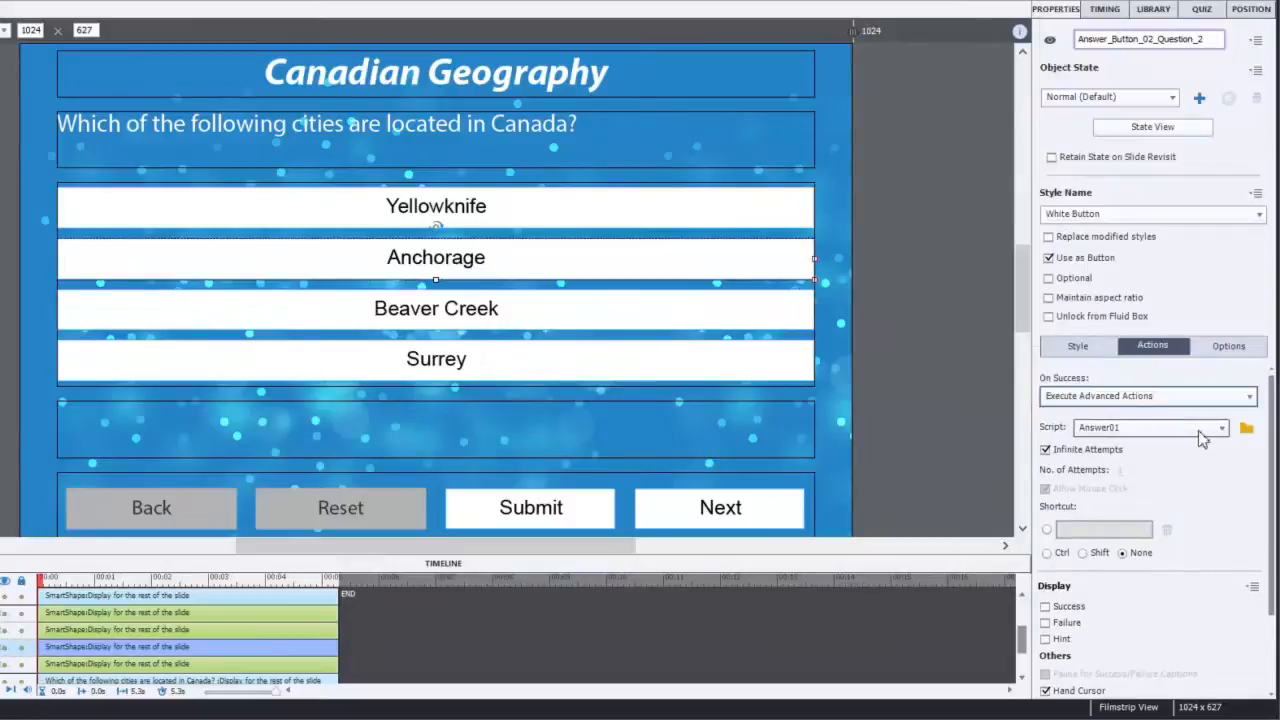
{"action": "left_click", "coordinate": [1246, 427]}
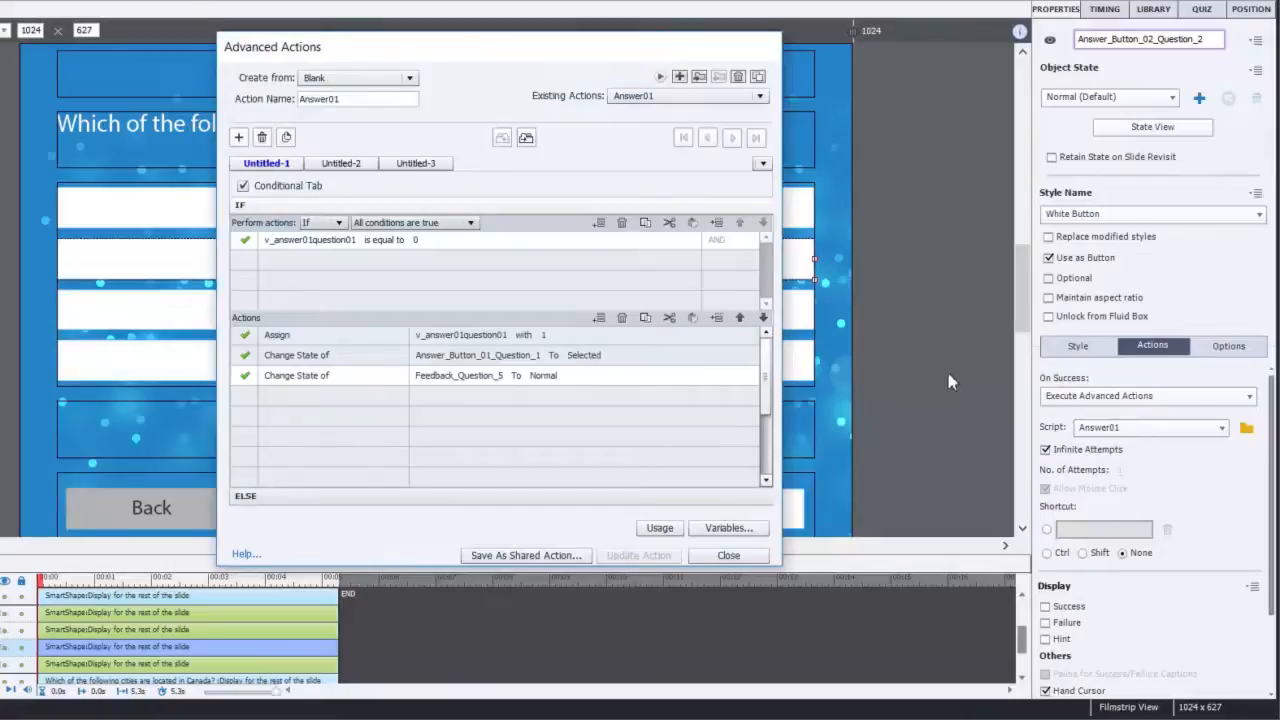
{"action": "left_click", "coordinate": [757, 79]}
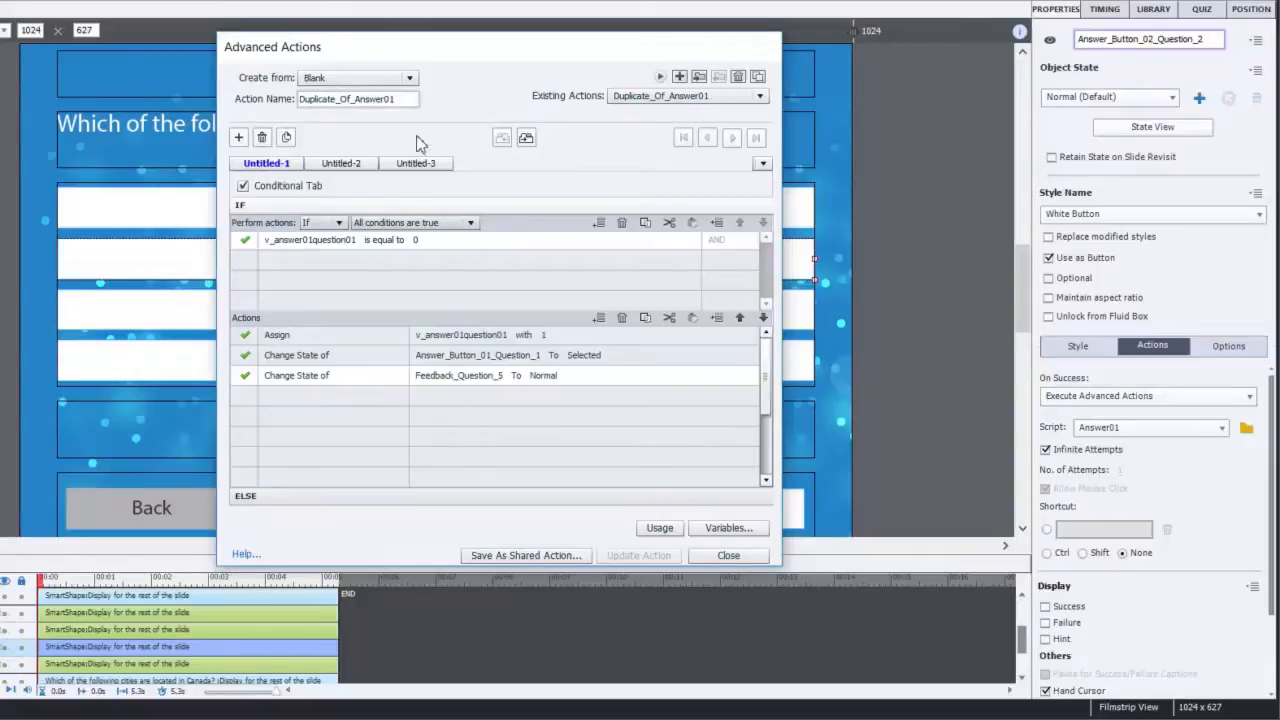
- Rename the duplicated advanced action as Answer02
{"action": "key", "text": "BackSpace"}
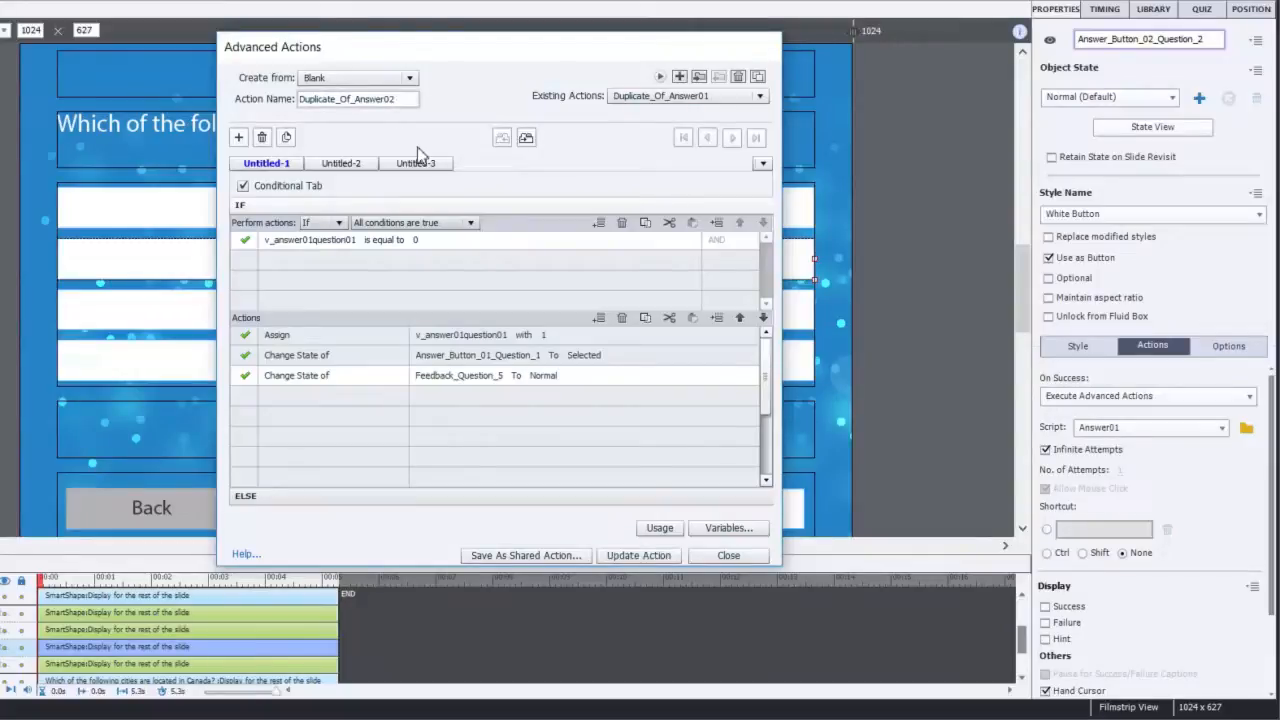
{"action": "key", "text": "BackSpace"}
{"action": "key", "text": "BackSpace"}
{"action": "key", "text": "BackSpace"}
{"action": "key", "text": "BackSpace"}
{"action": "key", "text": "BackSpace"}
{"action": "key", "text": "BackSpace"}
{"action": "key", "text": "BackSpace"}
{"action": "key", "text": "BackSpace"}
{"action": "key", "text": "BackSpace"}
{"action": "key", "text": "BackSpace"}
{"action": "key", "text": "BackSpace"}
{"action": "key", "text": "BackSpace"}
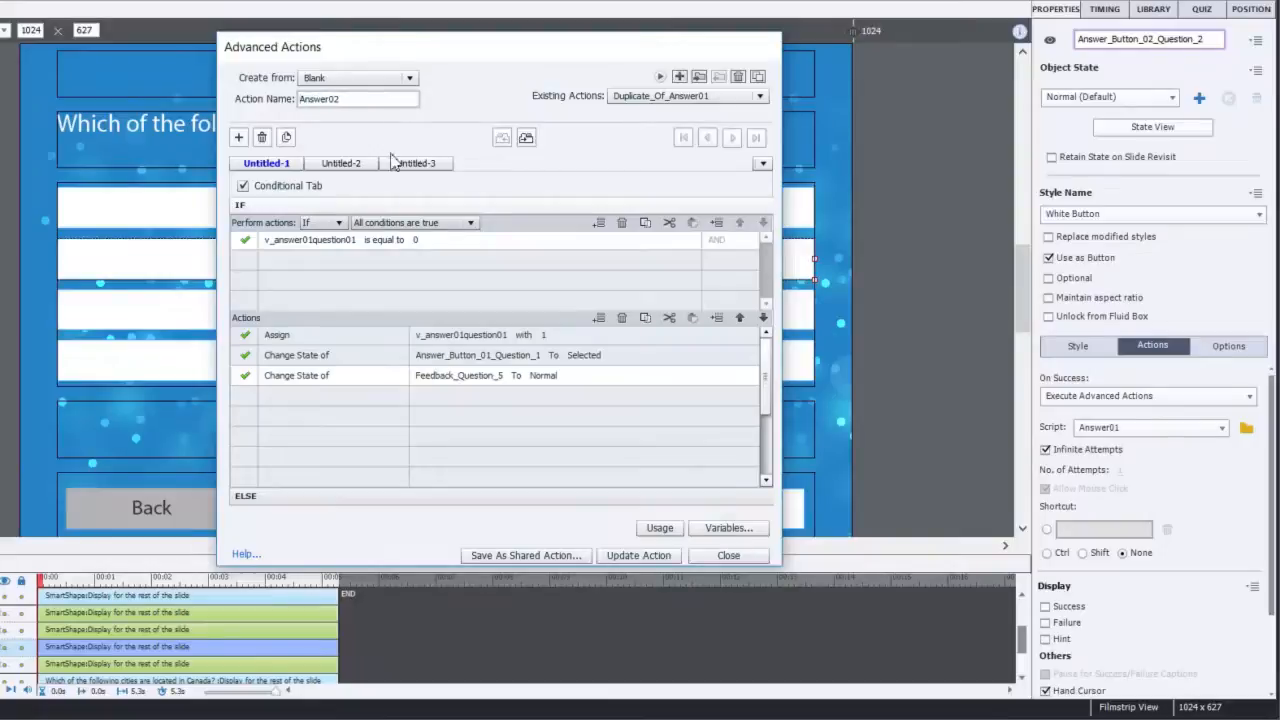
- Switch both the If condition and the If branch's Assign action to the variable v_answer02question01
{"action": "left_click", "coordinate": [315, 242]}
{"action": "left_click", "coordinate": [313, 242]}
{"action": "left_click", "coordinate": [306, 257]}
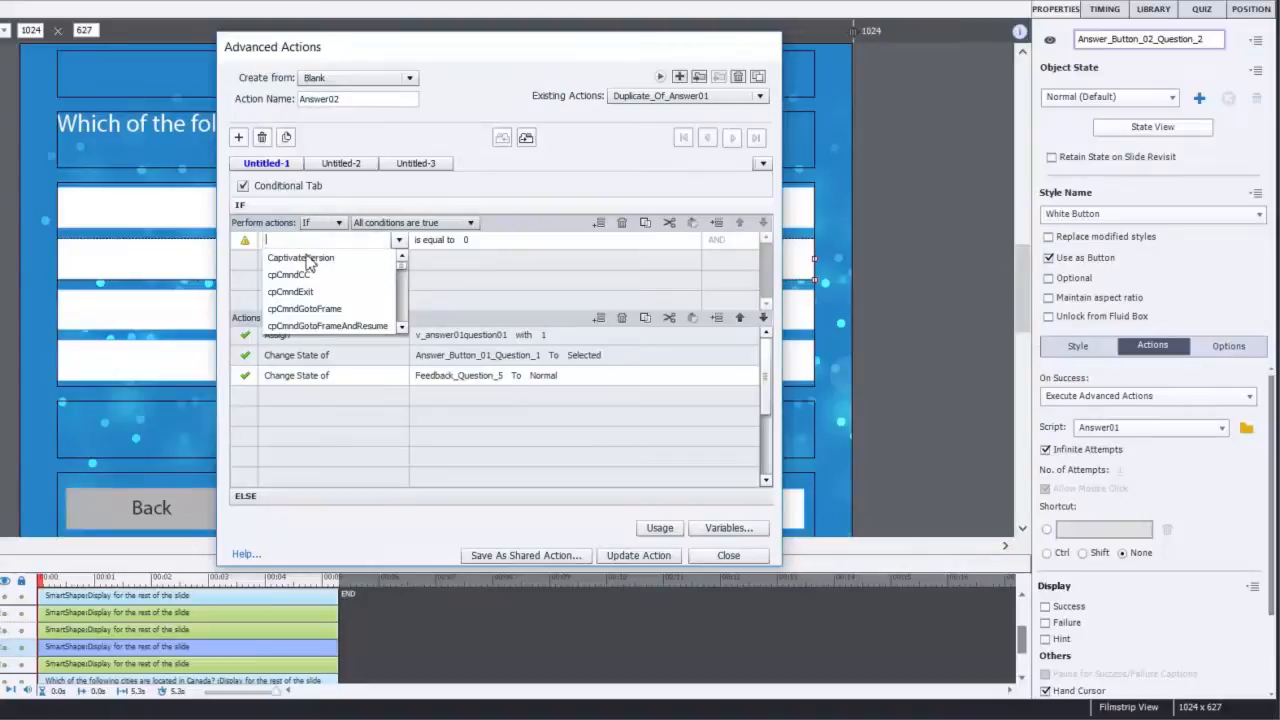
{"action": "type", "text": "v_"}
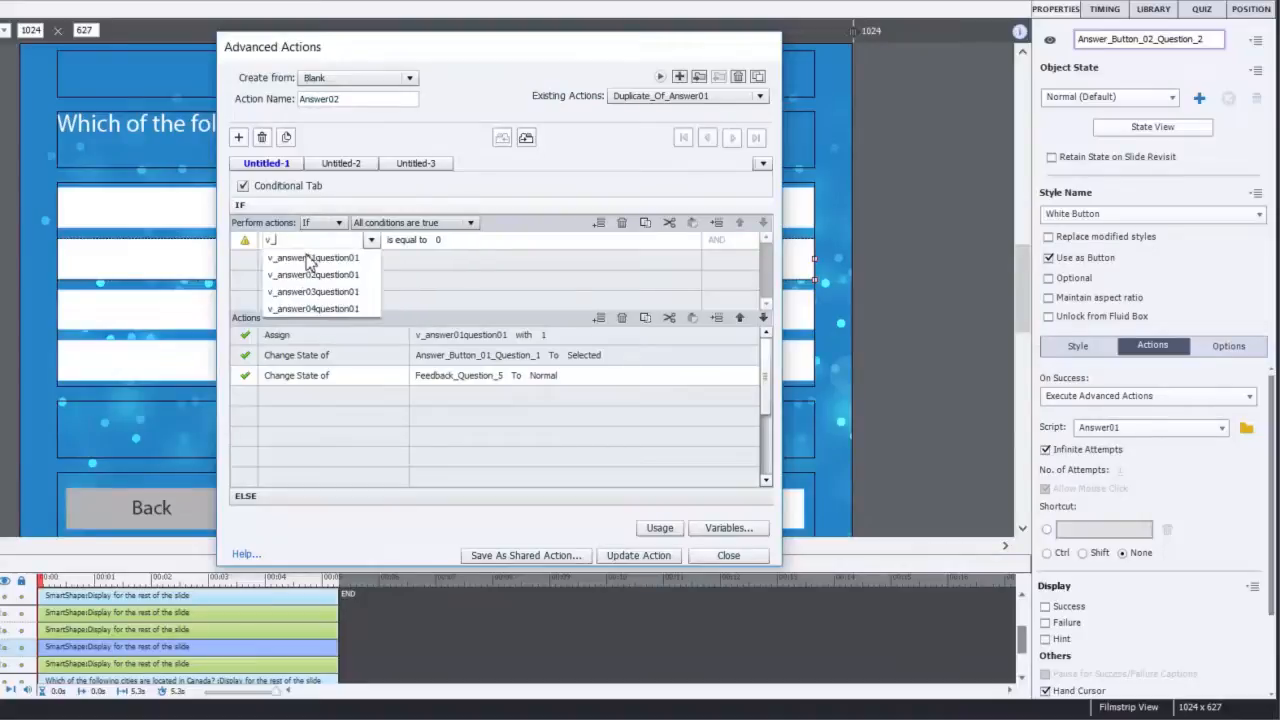
{"action": "key", "text": "Down"}
{"action": "key", "text": "Return"}
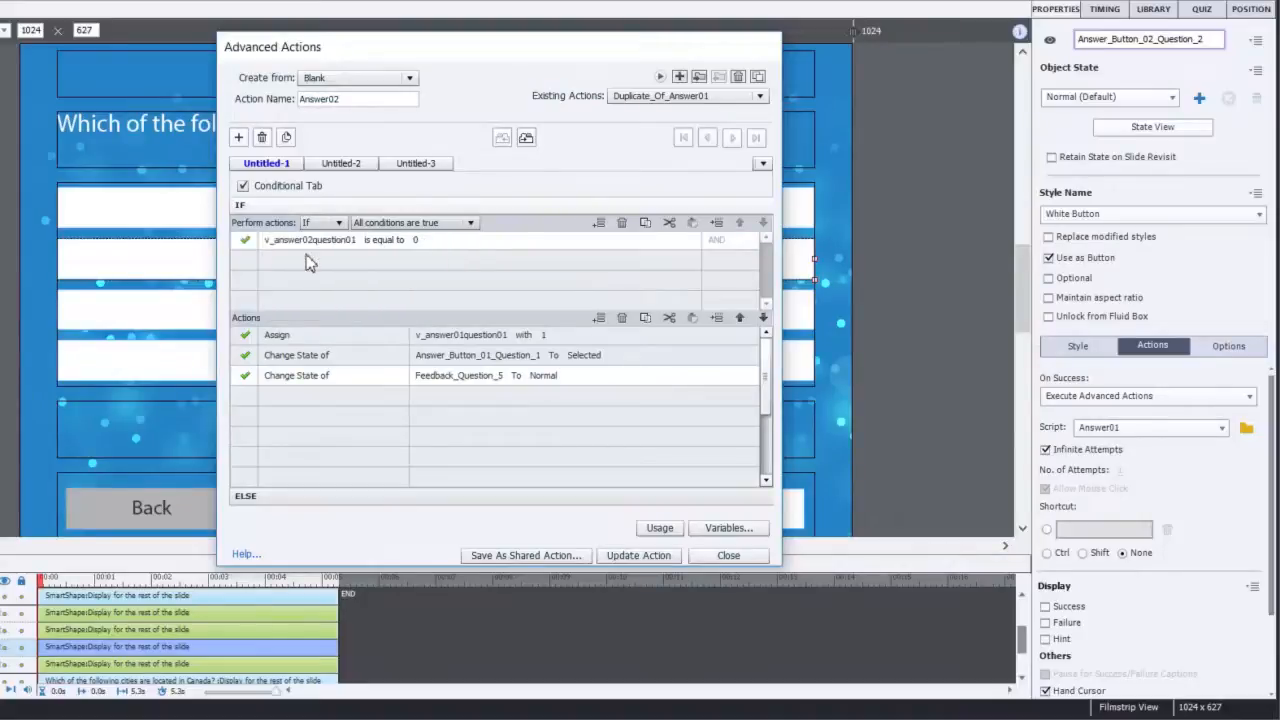
{"action": "left_click", "coordinate": [471, 338]}
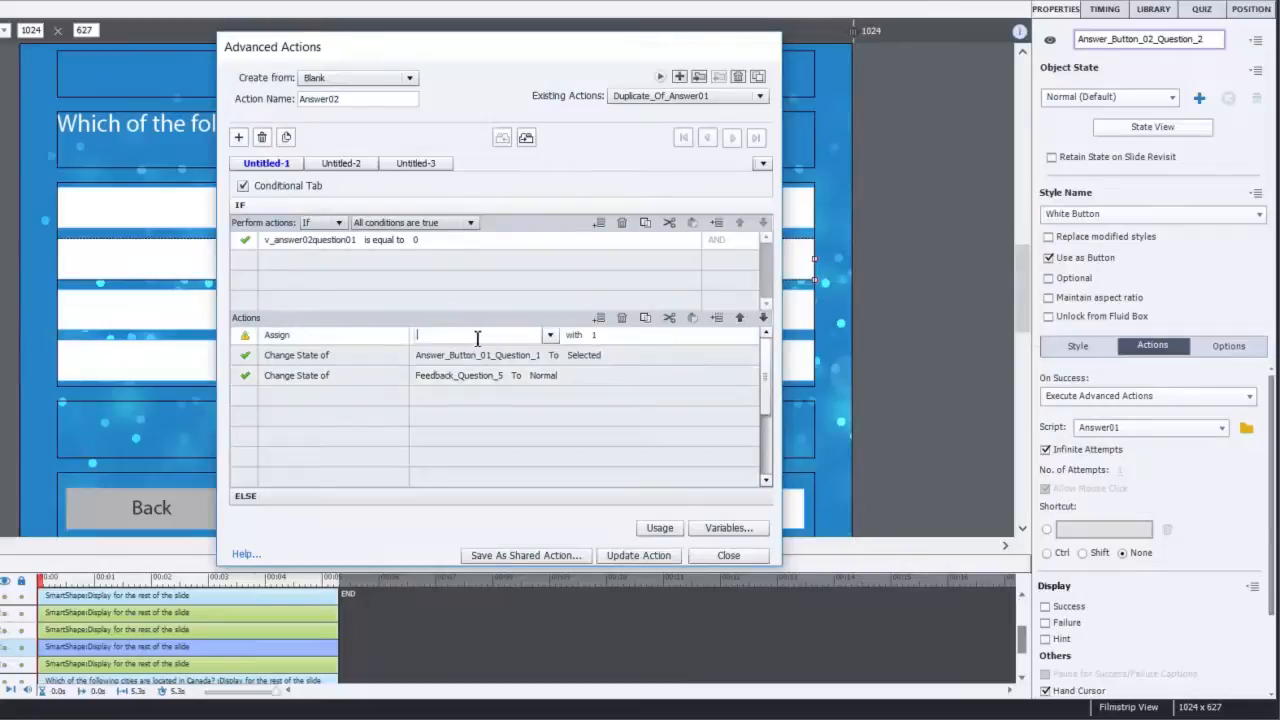
{"action": "type", "text": "v_"}
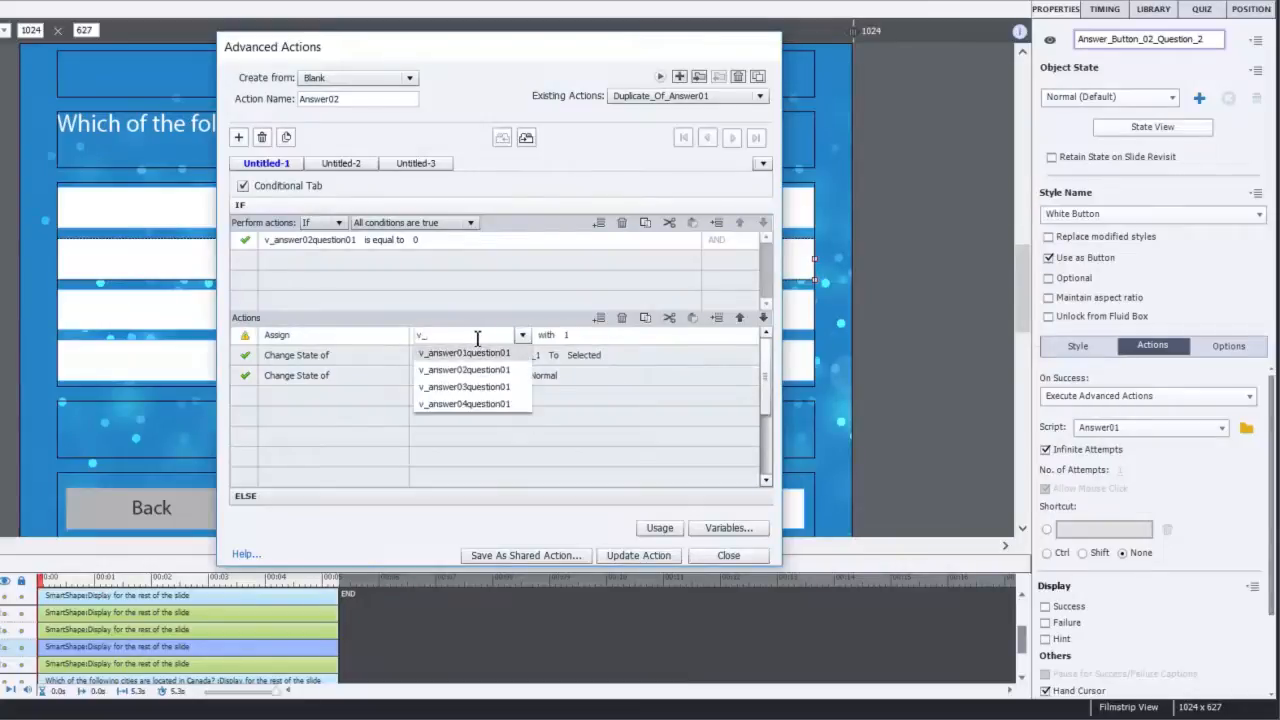
{"action": "key", "text": "Return"}
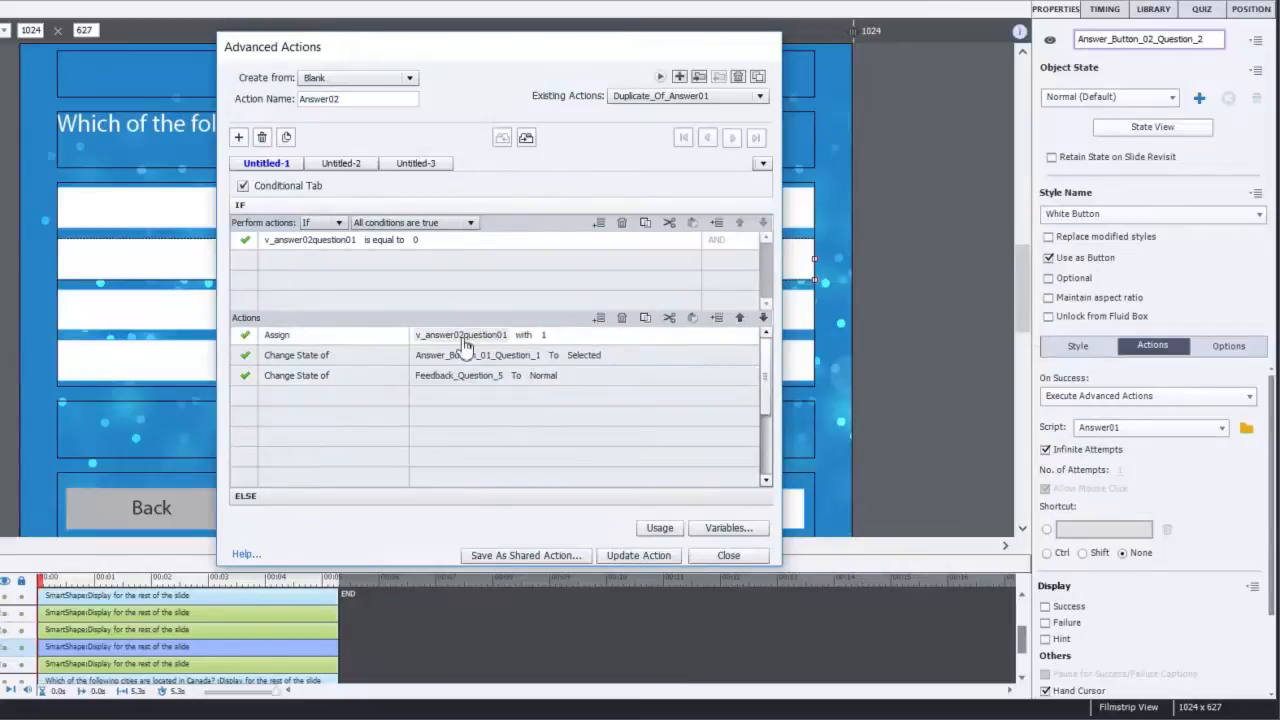
- Change the If branch's answer-button state action to set Answer_Button_02_Question_2 to Selected
{"action": "left_click", "coordinate": [496, 358]}
{"action": "left_click", "coordinate": [496, 355]}
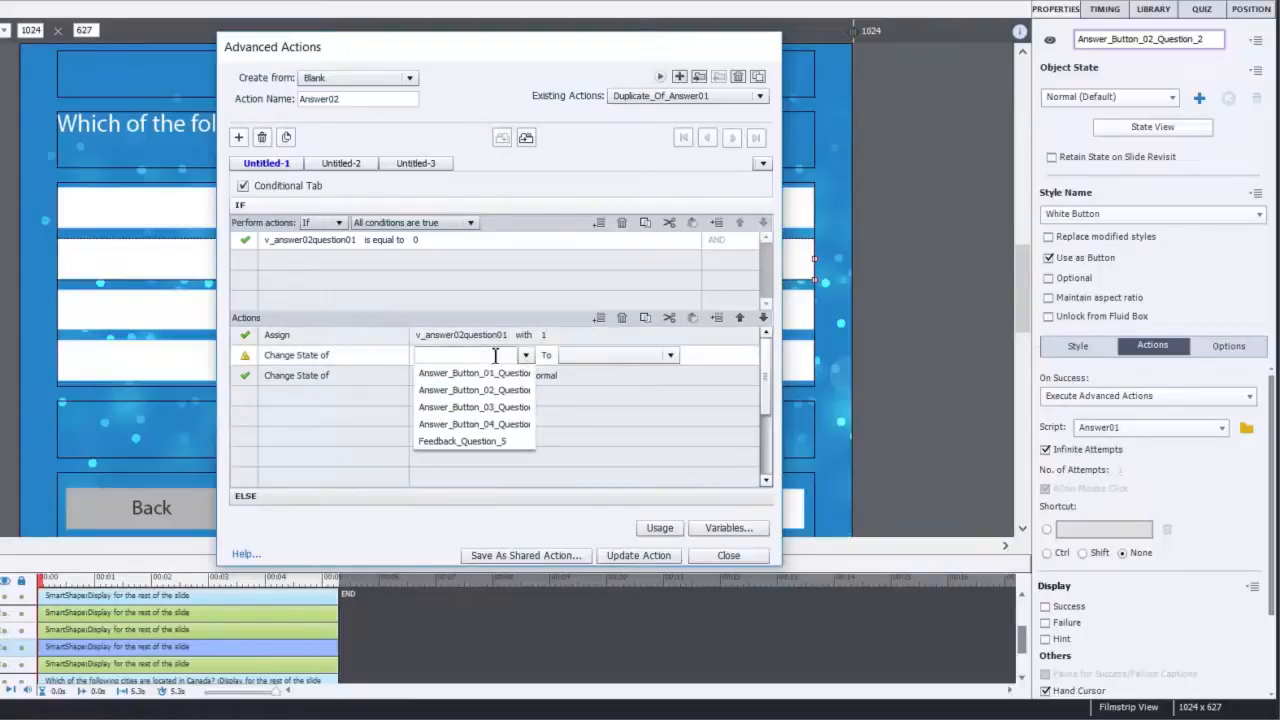
{"action": "left_click", "coordinate": [488, 392]}
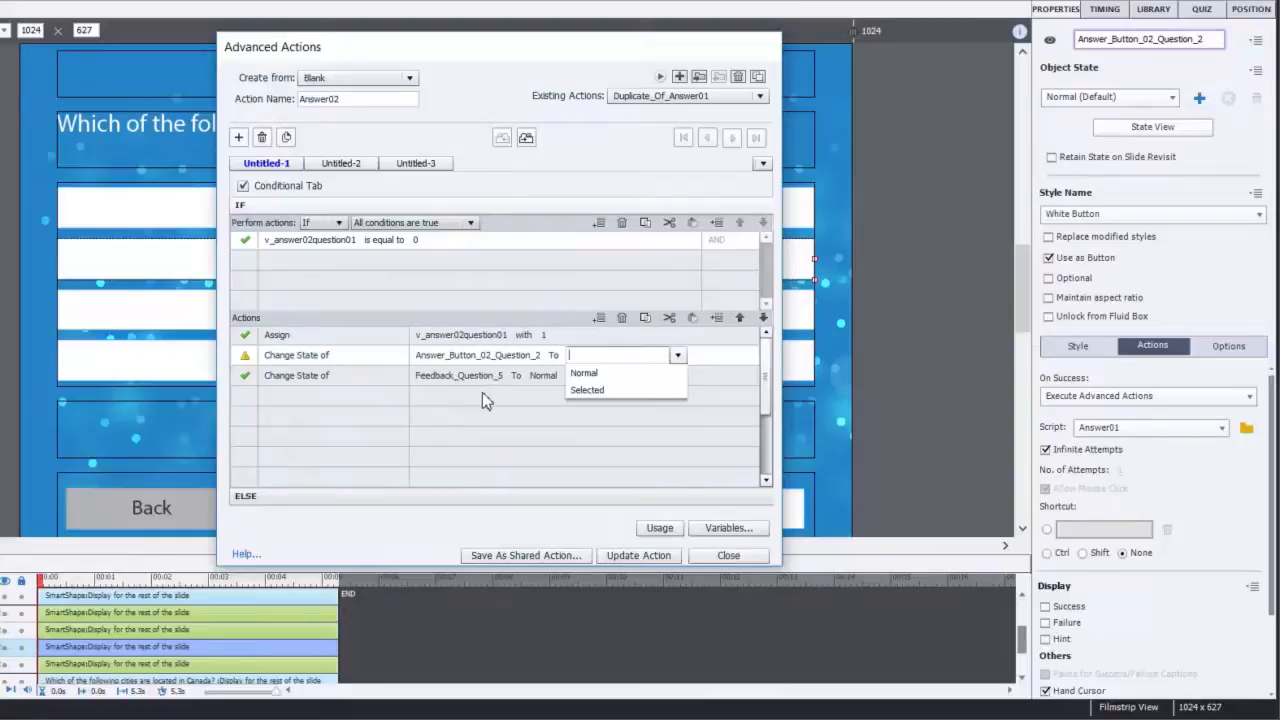
{"action": "left_click", "coordinate": [614, 396]}
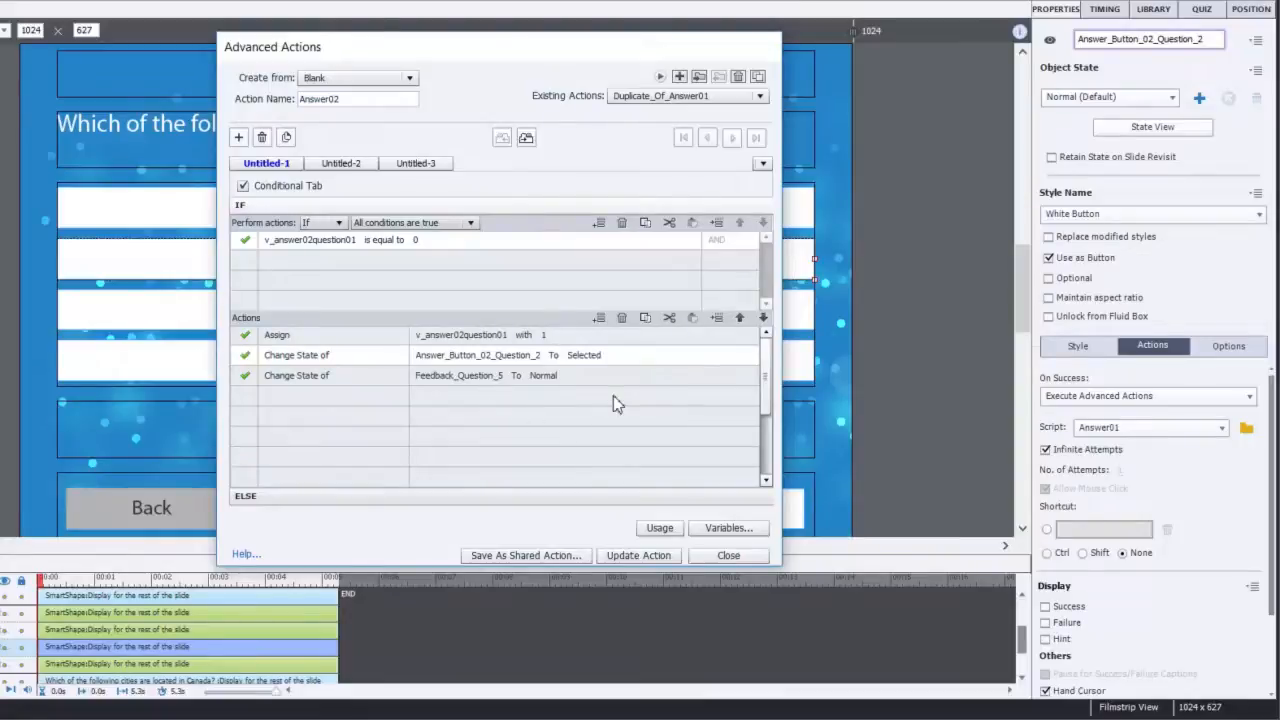
- In the Else branch, switch the Assign action to v_answer02question01 and set Answer_Button_02_Question_2 to the Normal state
{"action": "left_click", "coordinate": [533, 496]}
{"action": "left_click", "coordinate": [476, 258]}
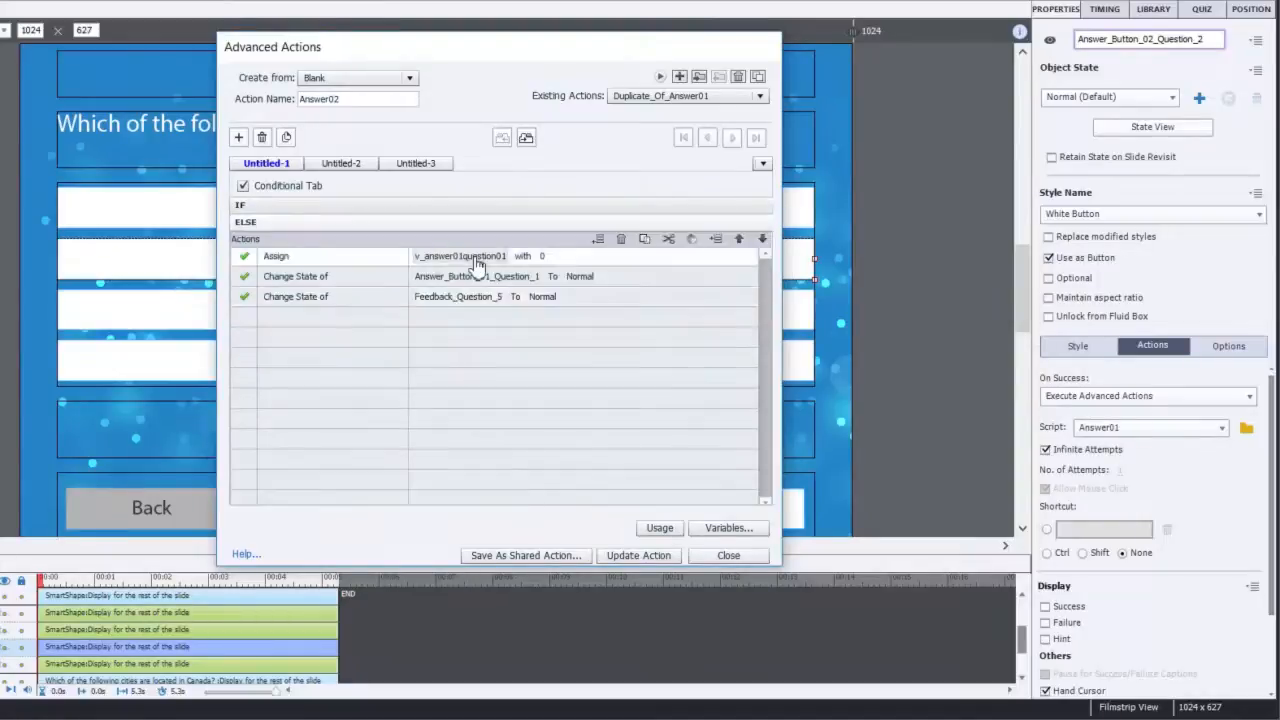
{"action": "type", "text": "v_"}
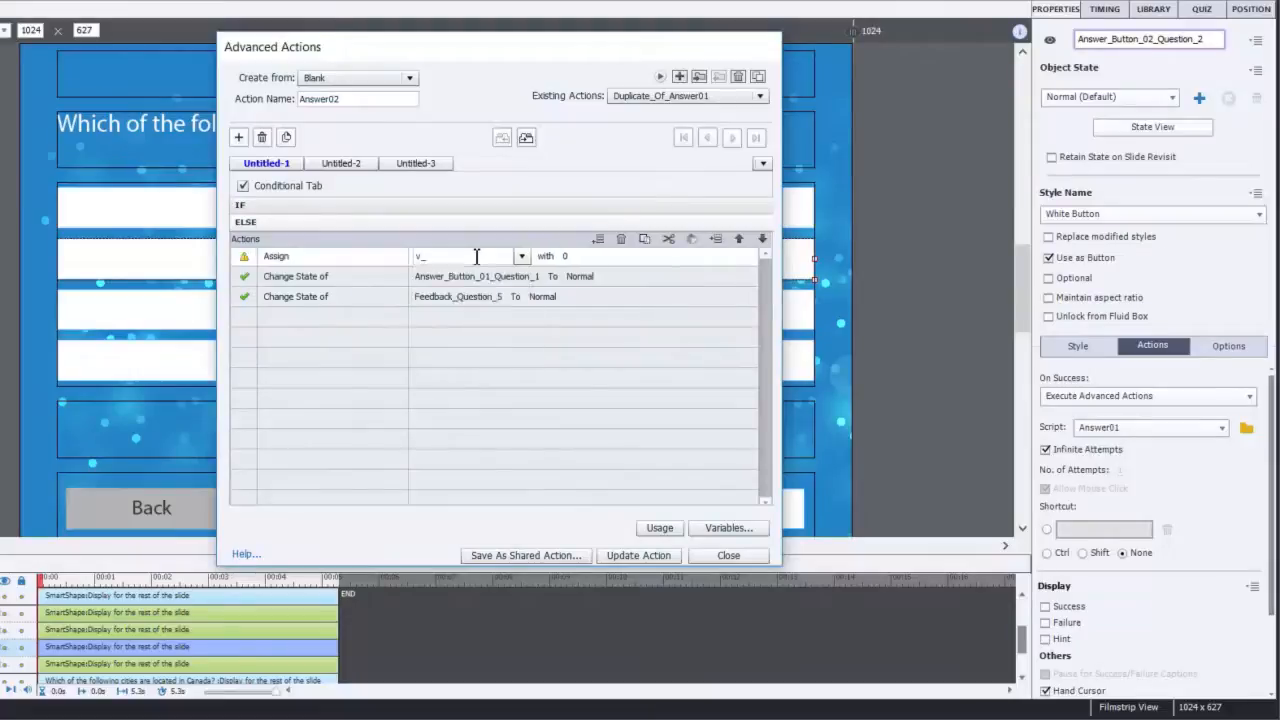
{"action": "left_click", "coordinate": [465, 291]}
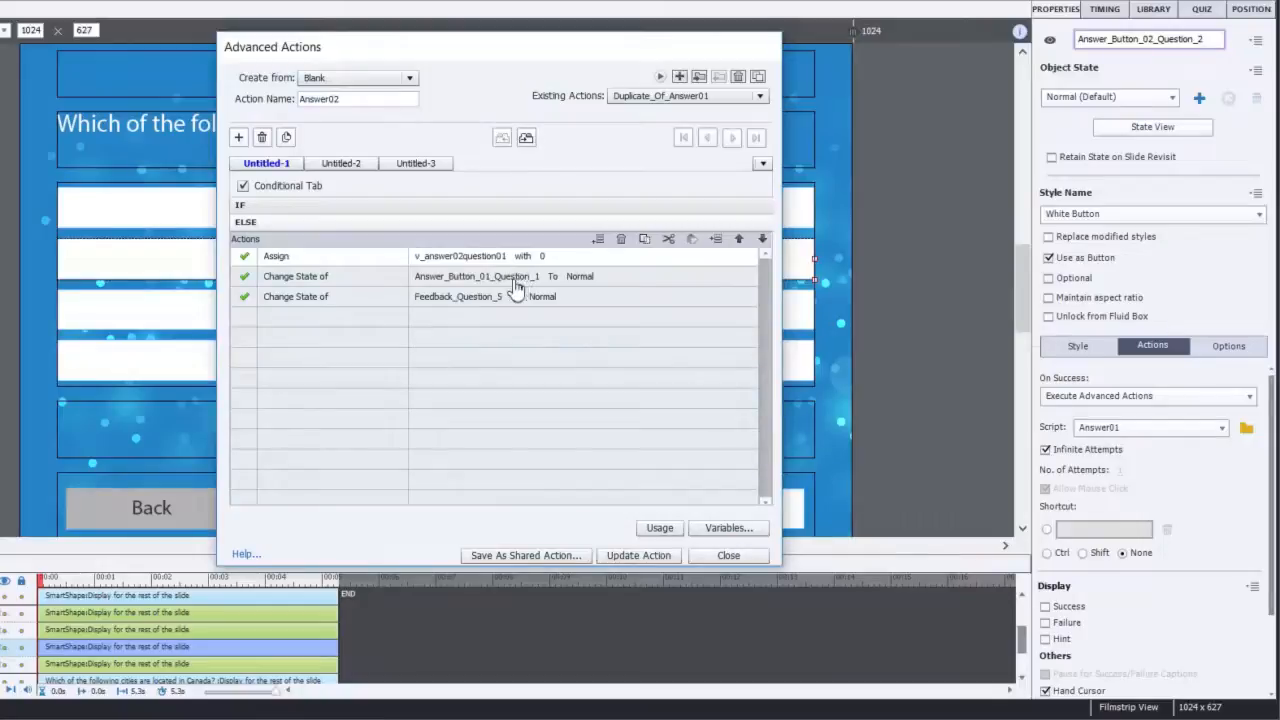
{"action": "left_click", "coordinate": [516, 277]}
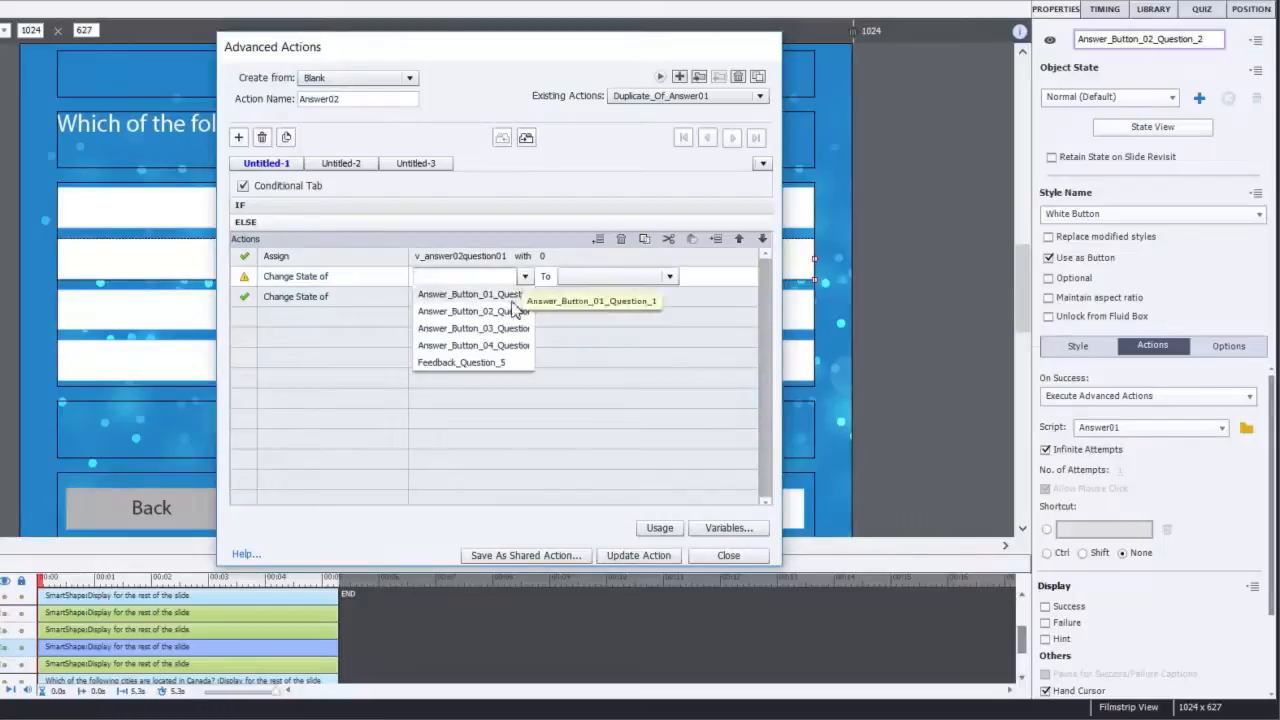
{"action": "left_click", "coordinate": [497, 311]}
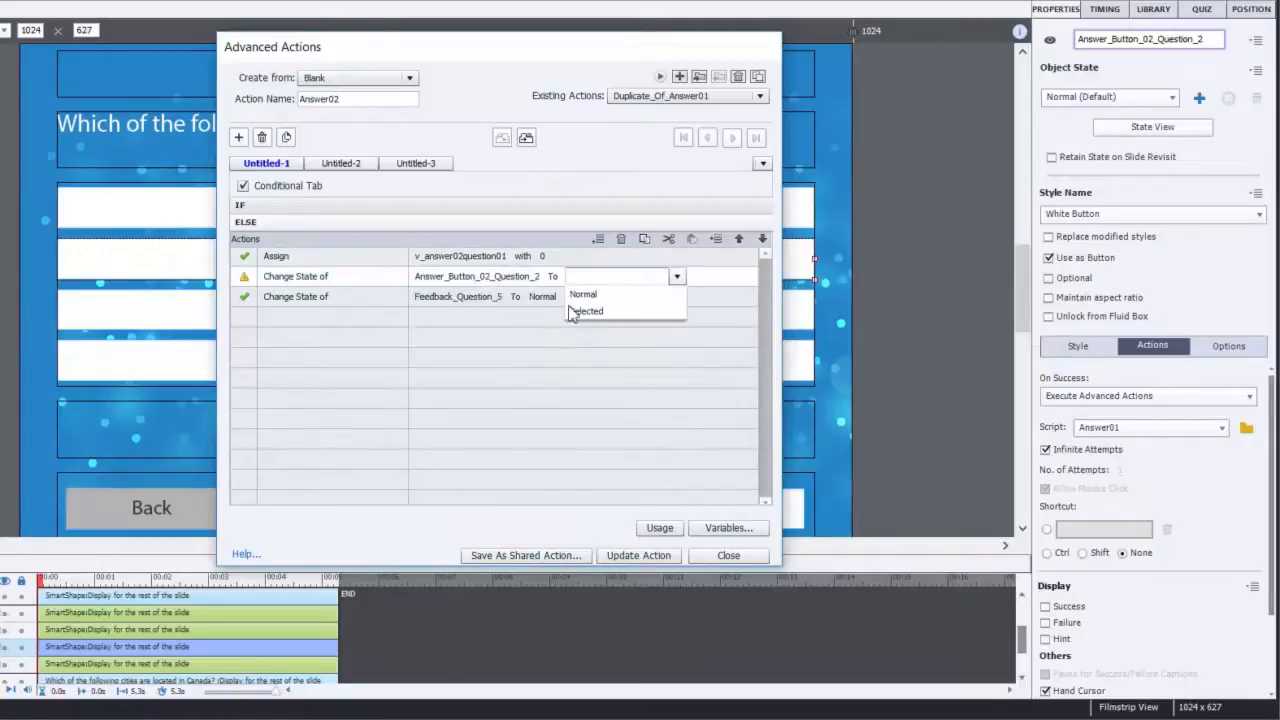
{"action": "left_click", "coordinate": [612, 298]}
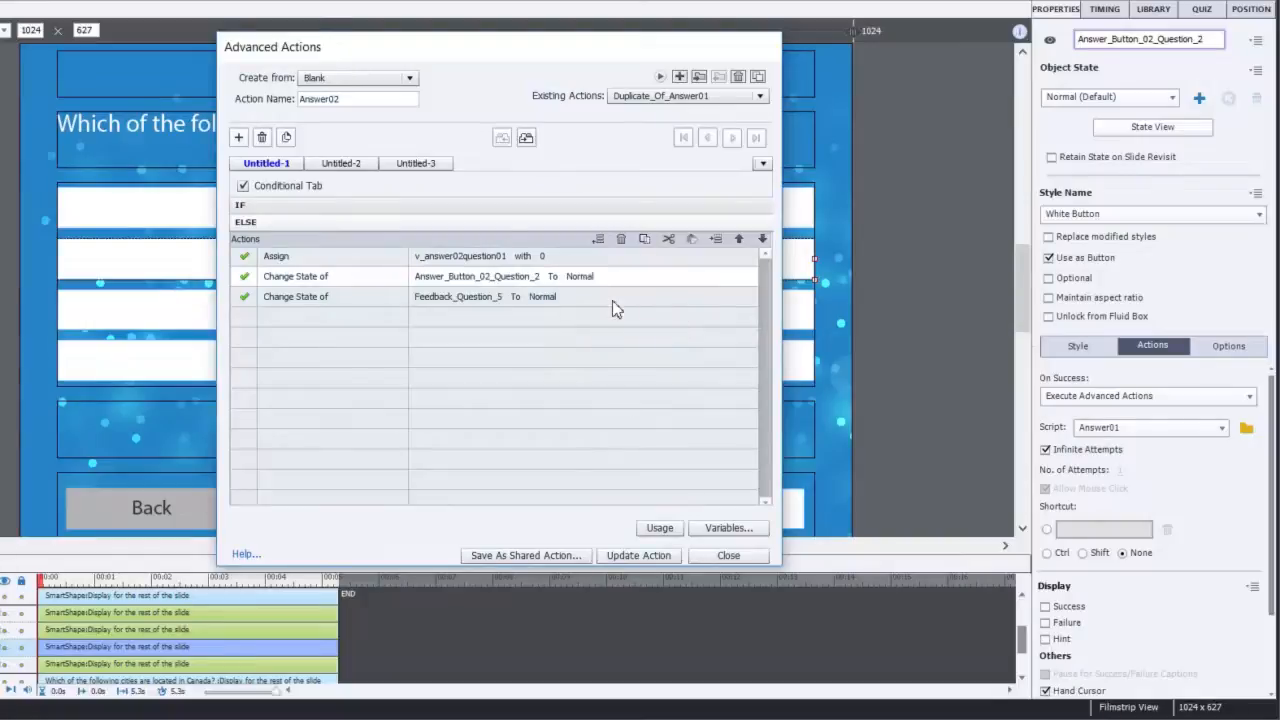
- Save the Answer02 action, close the action editor and assign the Answer02 script to the Anchorage answer button
{"action": "left_click", "coordinate": [648, 558]}
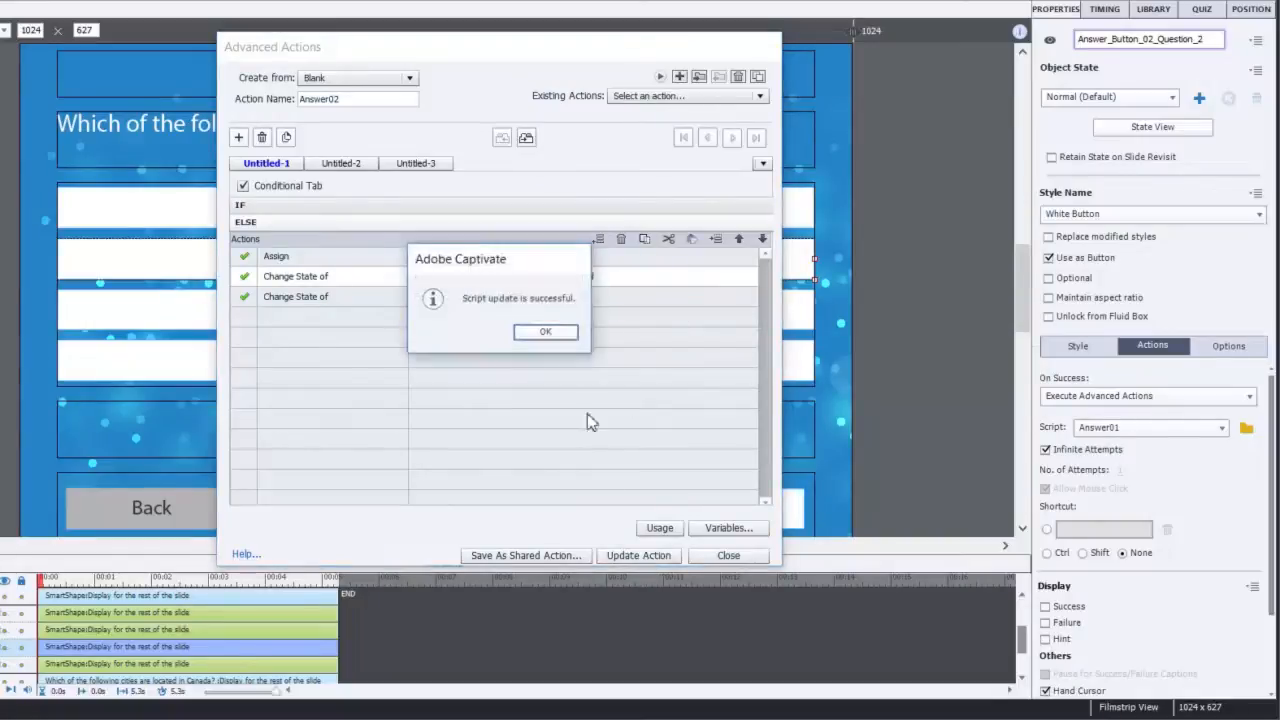
{"action": "left_click", "coordinate": [548, 333]}
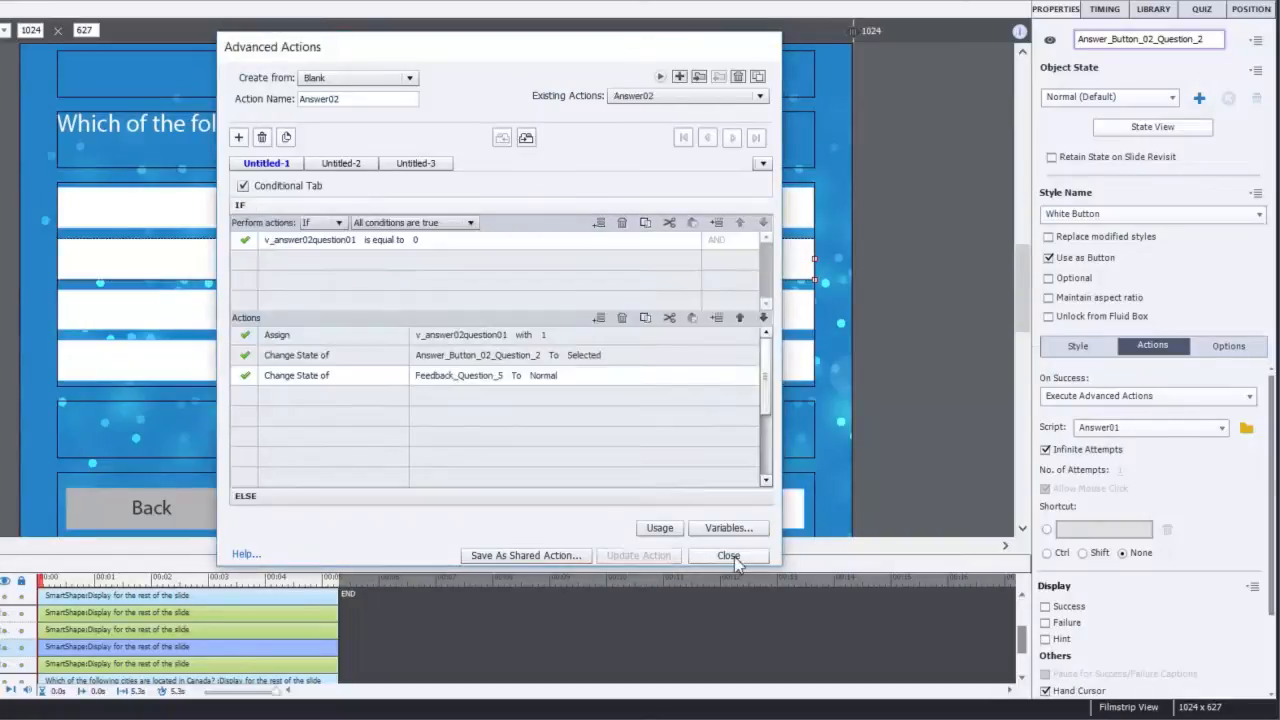
{"action": "left_click", "coordinate": [740, 555]}
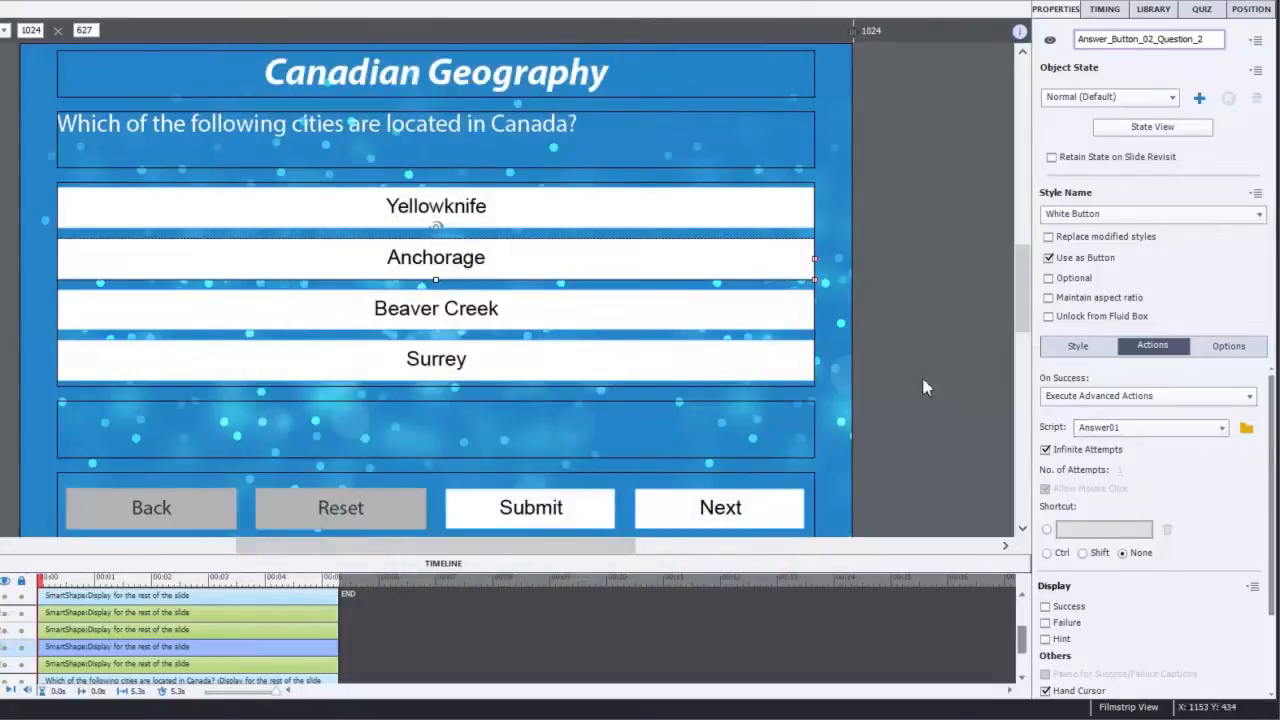
{"action": "left_click", "coordinate": [1150, 427]}
{"action": "left_click", "coordinate": [1145, 465]}
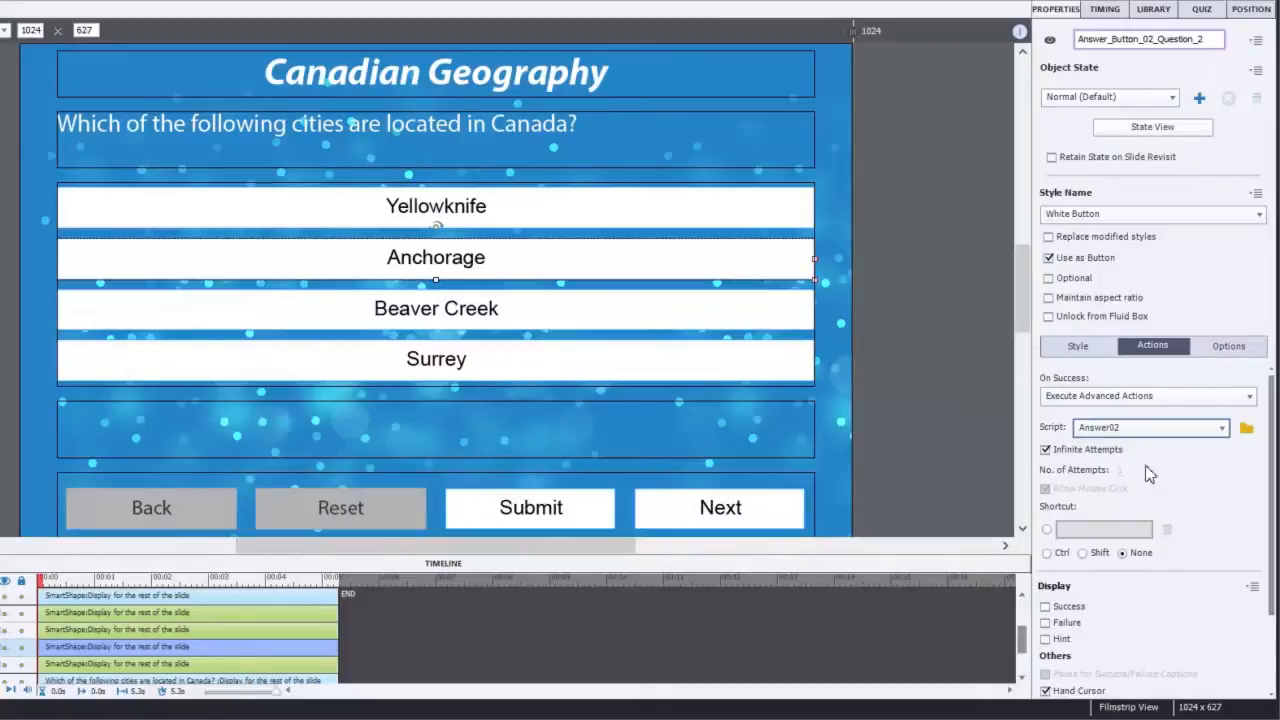
- Set the Beaver Creek answer button's On Success action to Execute Advanced Actions and duplicate the Answer01 advanced action
{"action": "left_click", "coordinate": [670, 328]}
{"action": "left_click", "coordinate": [1147, 396]}
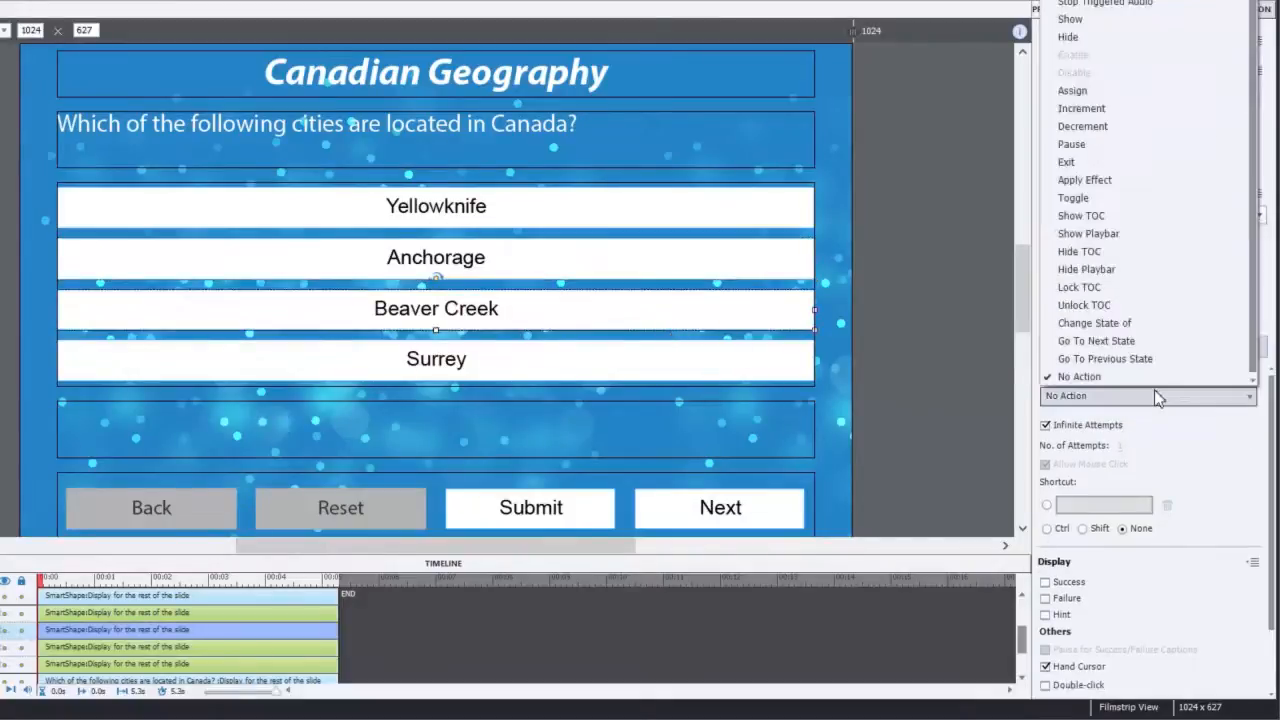
{"action": "left_click", "coordinate": [1116, 1]}
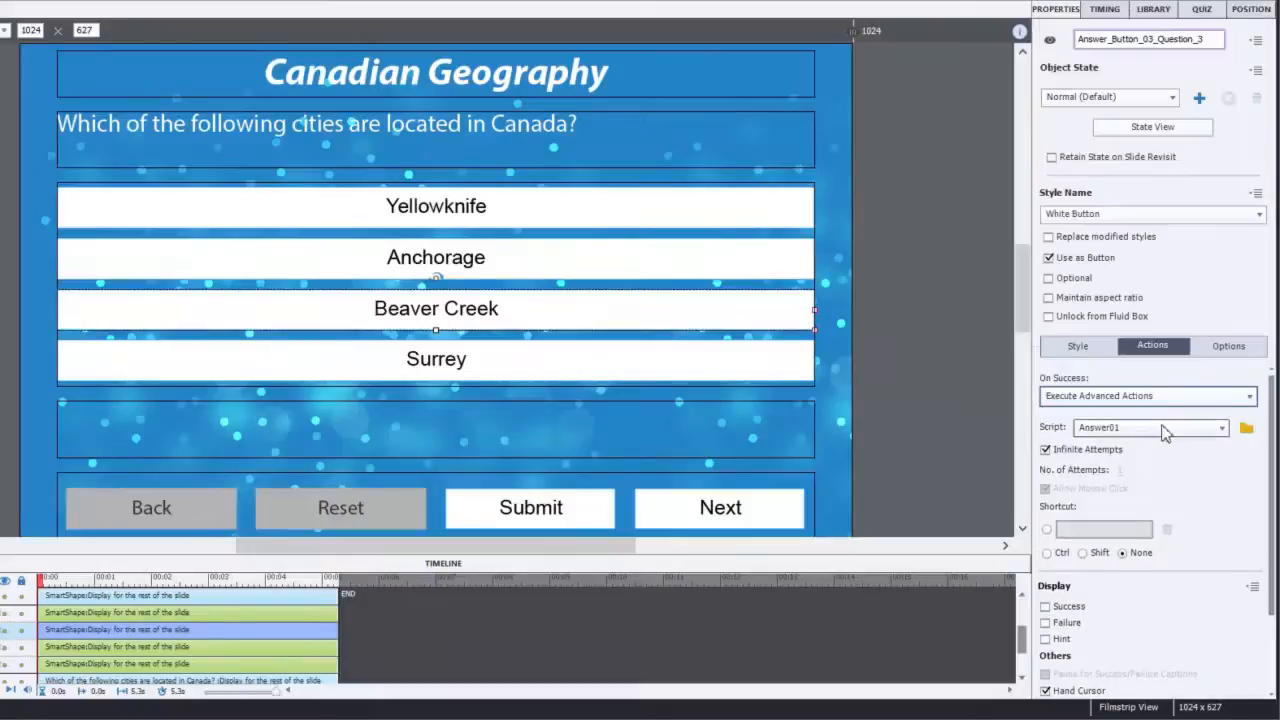
{"action": "left_click", "coordinate": [1249, 430]}
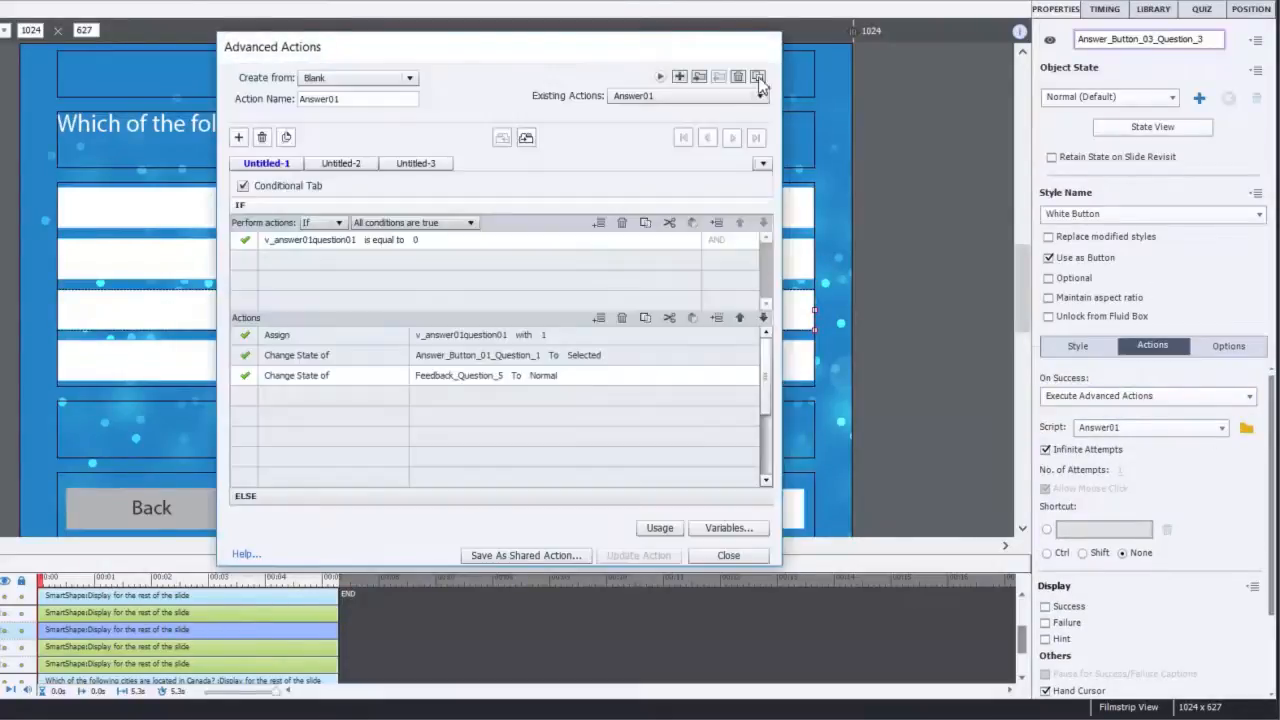
{"action": "left_click", "coordinate": [758, 78]}
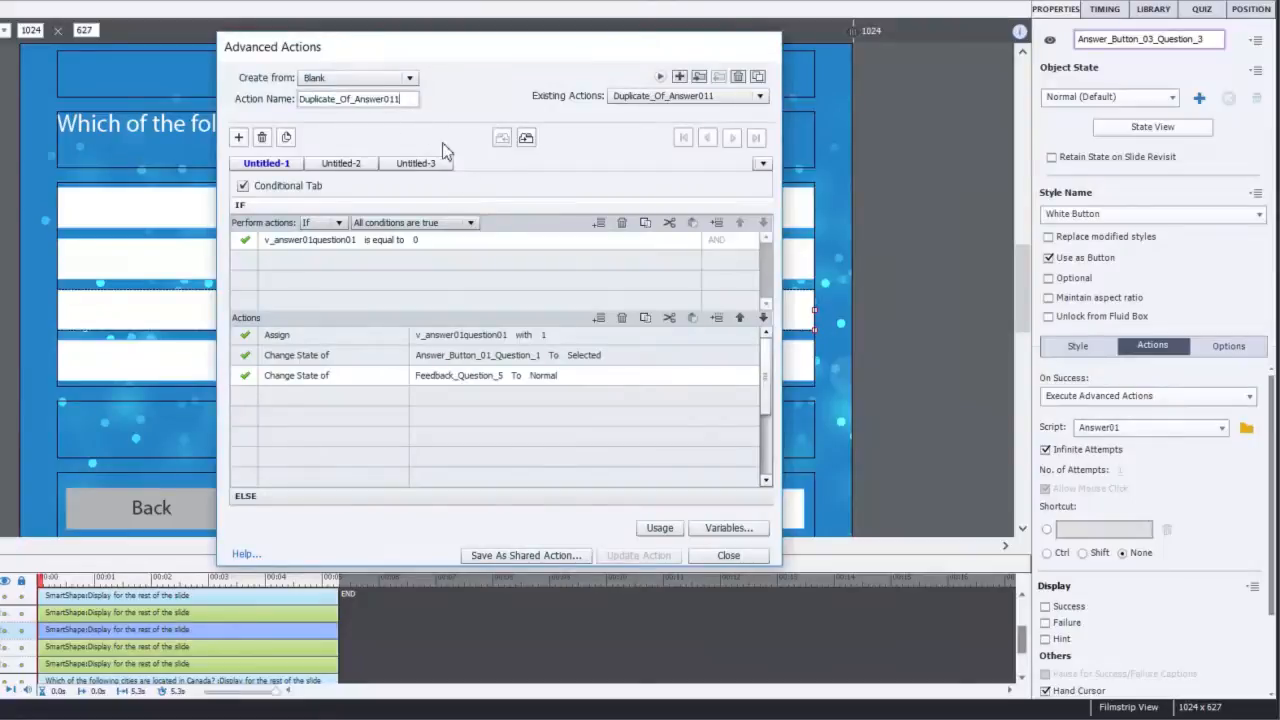
- Rename the duplicated advanced action as Answer03
{"action": "key", "text": "BackSpace"}
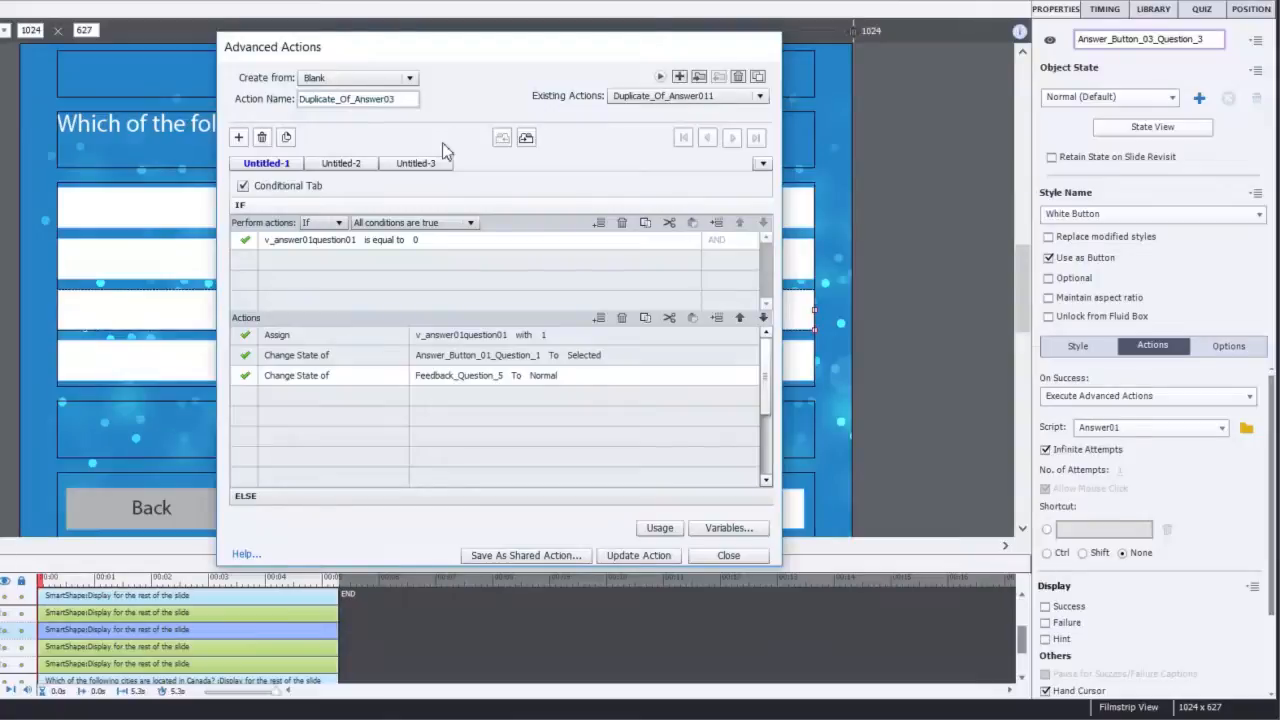
{"action": "key", "text": "BackSpace"}
{"action": "key", "text": "BackSpace"}
{"action": "key", "text": "BackSpace"}
{"action": "key", "text": "BackSpace"}
{"action": "key", "text": "BackSpace"}
{"action": "key", "text": "BackSpace"}
{"action": "key", "text": "BackSpace"}
{"action": "key", "text": "BackSpace"}
{"action": "key", "text": "BackSpace"}
{"action": "key", "text": "BackSpace"}
{"action": "key", "text": "BackSpace"}
{"action": "key", "text": "BackSpace"}
- Switch both the If condition and the If branch's Assign action to the variable v_answer03question01
{"action": "left_click", "coordinate": [303, 242]}
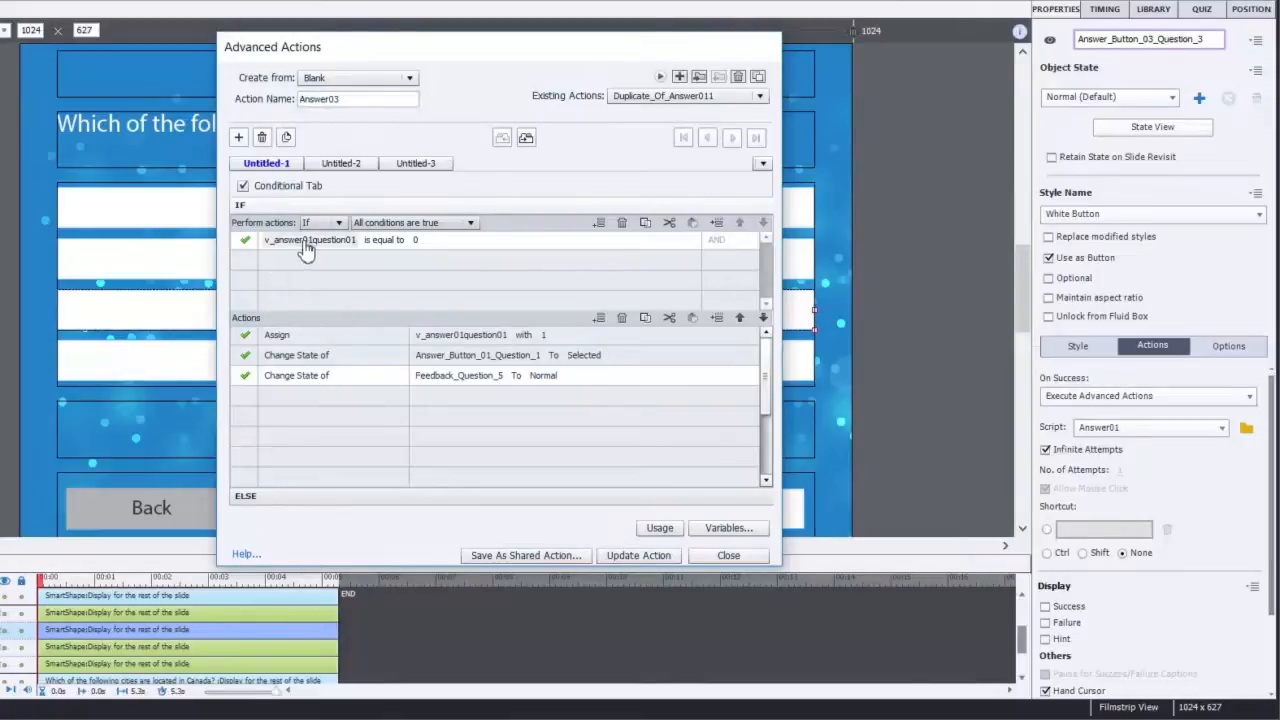
{"action": "left_click", "coordinate": [310, 240]}
{"action": "left_click", "coordinate": [303, 248]}
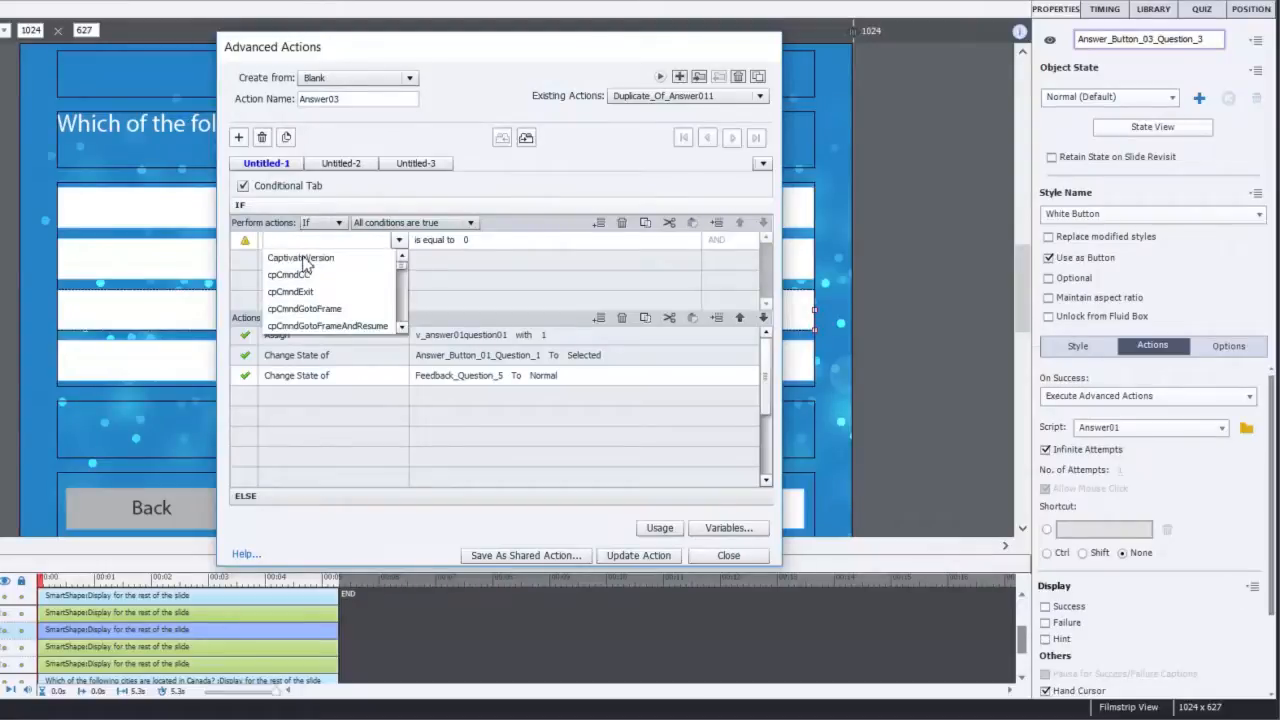
{"action": "type", "text": "v_"}
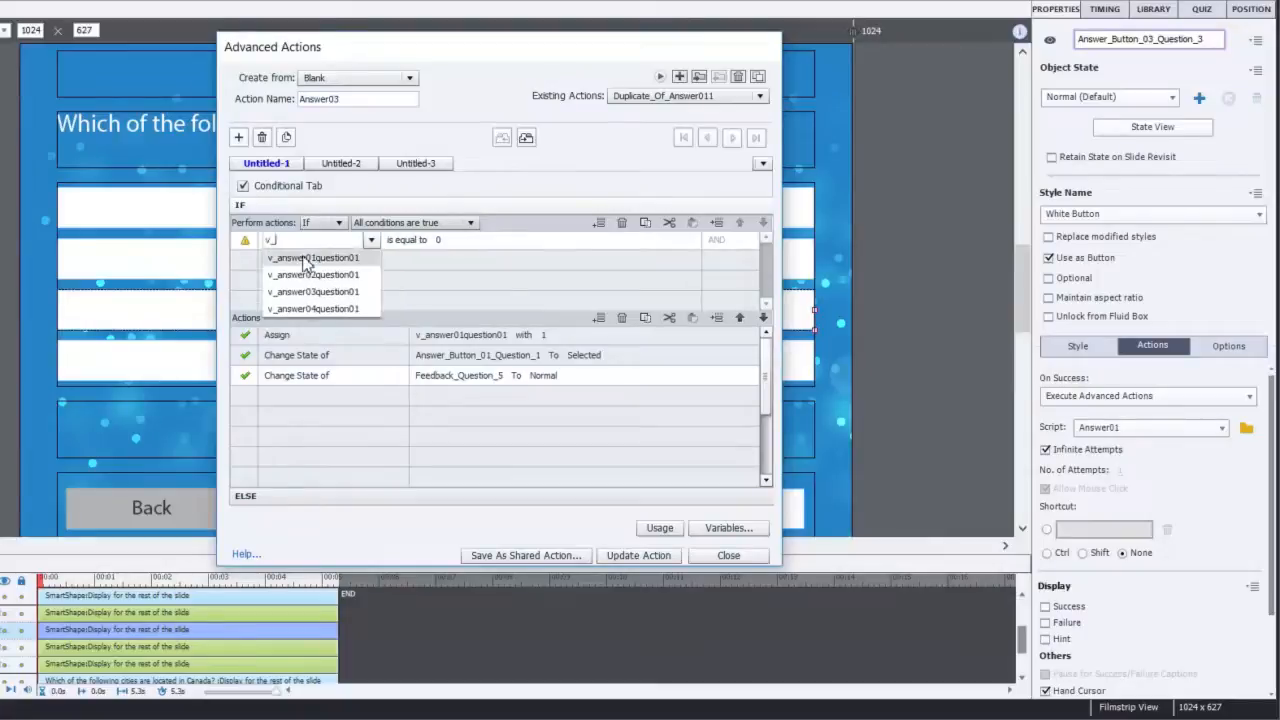
{"action": "key", "text": "Down"}
{"action": "key", "text": "Down"}
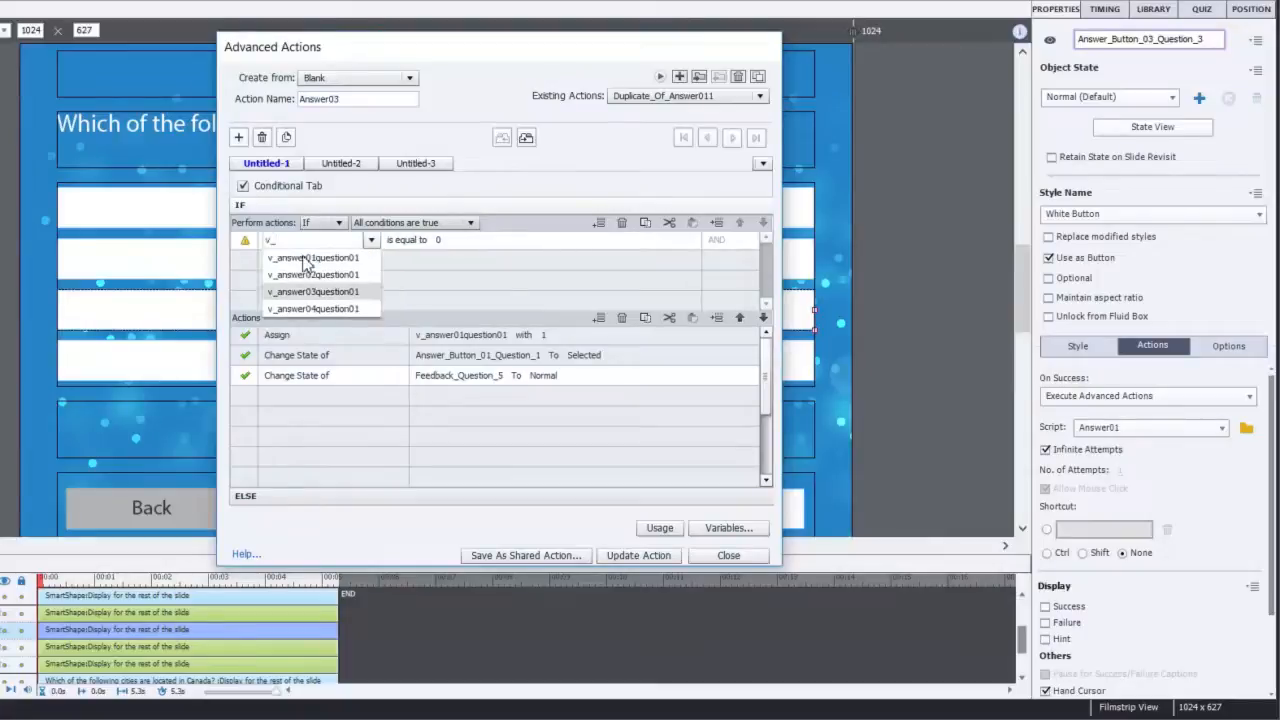
{"action": "key", "text": "Return"}
{"action": "left_click", "coordinate": [493, 337]}
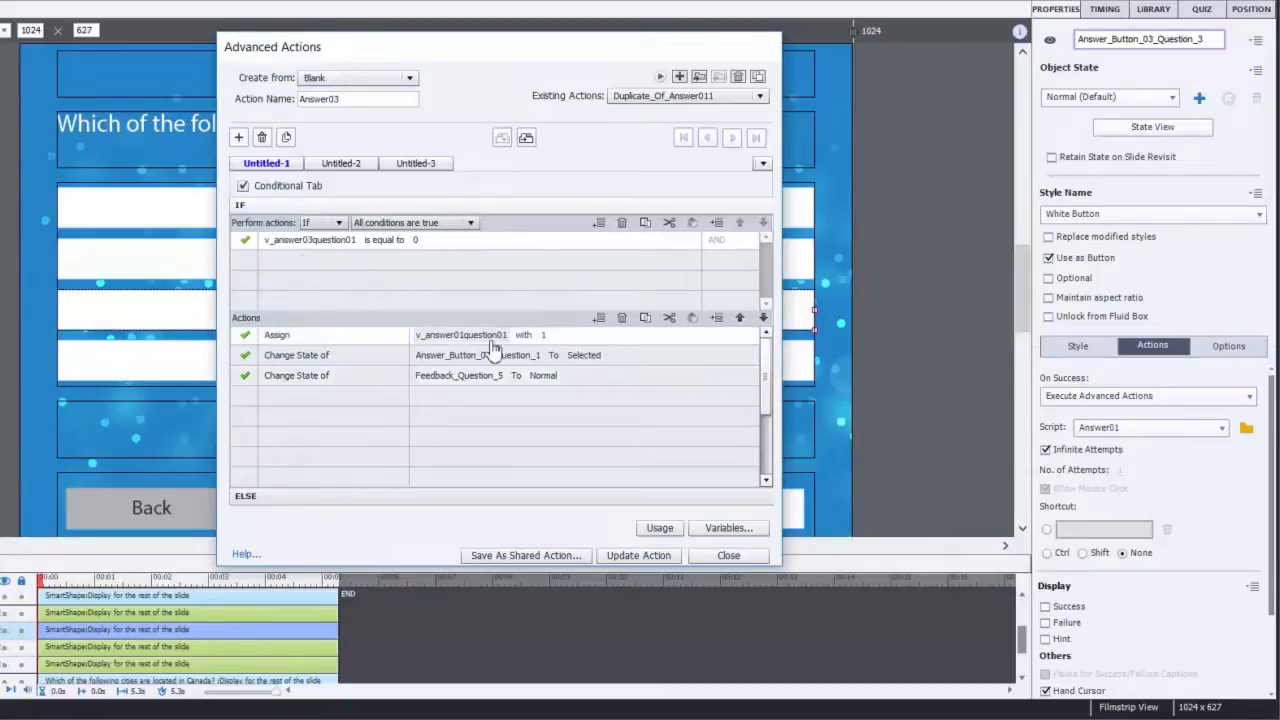
{"action": "type", "text": "v_"}
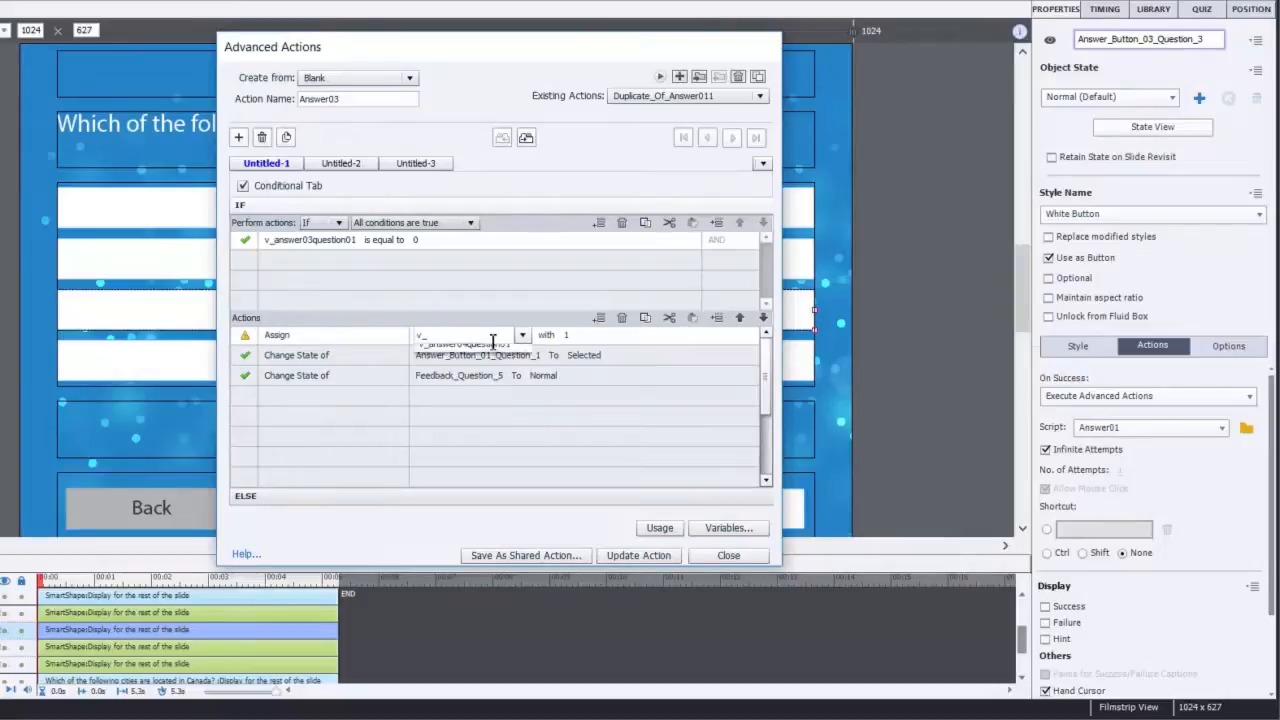
{"action": "key", "text": "Return"}
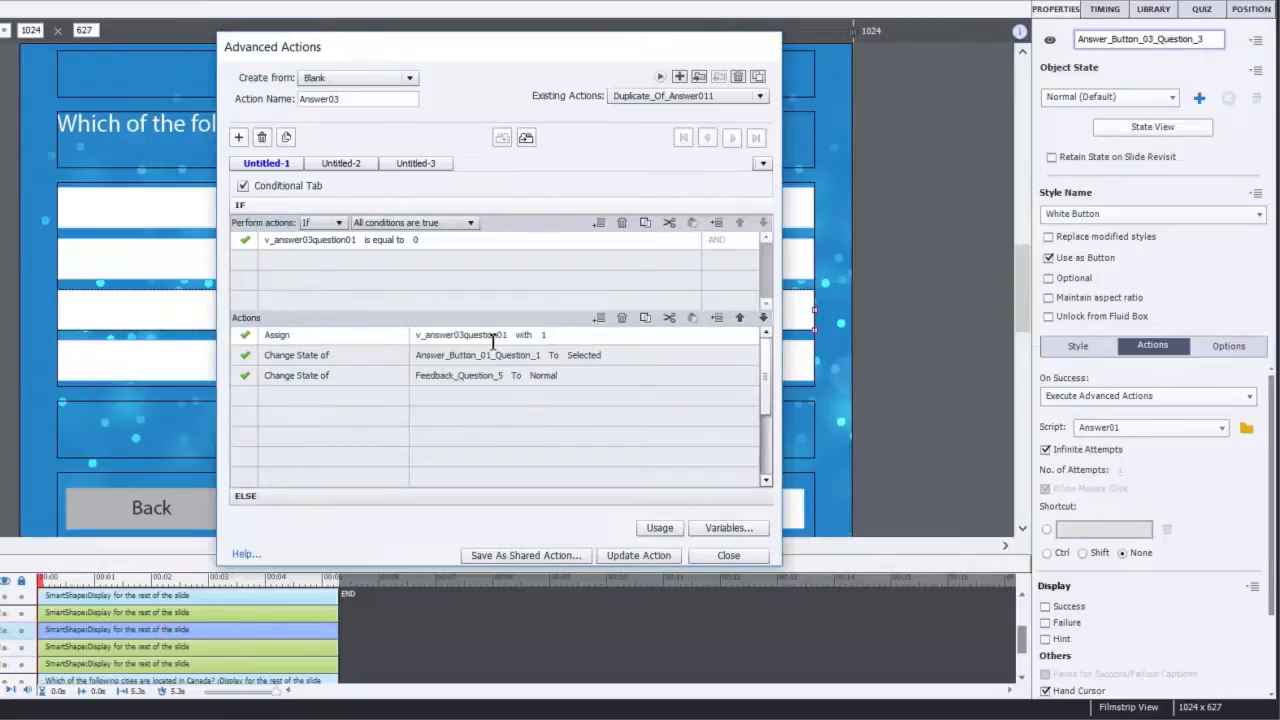
- Point the If branch's first state change at Answer_Button_03_Question_3 with the state Selected
{"action": "left_click", "coordinate": [496, 358]}
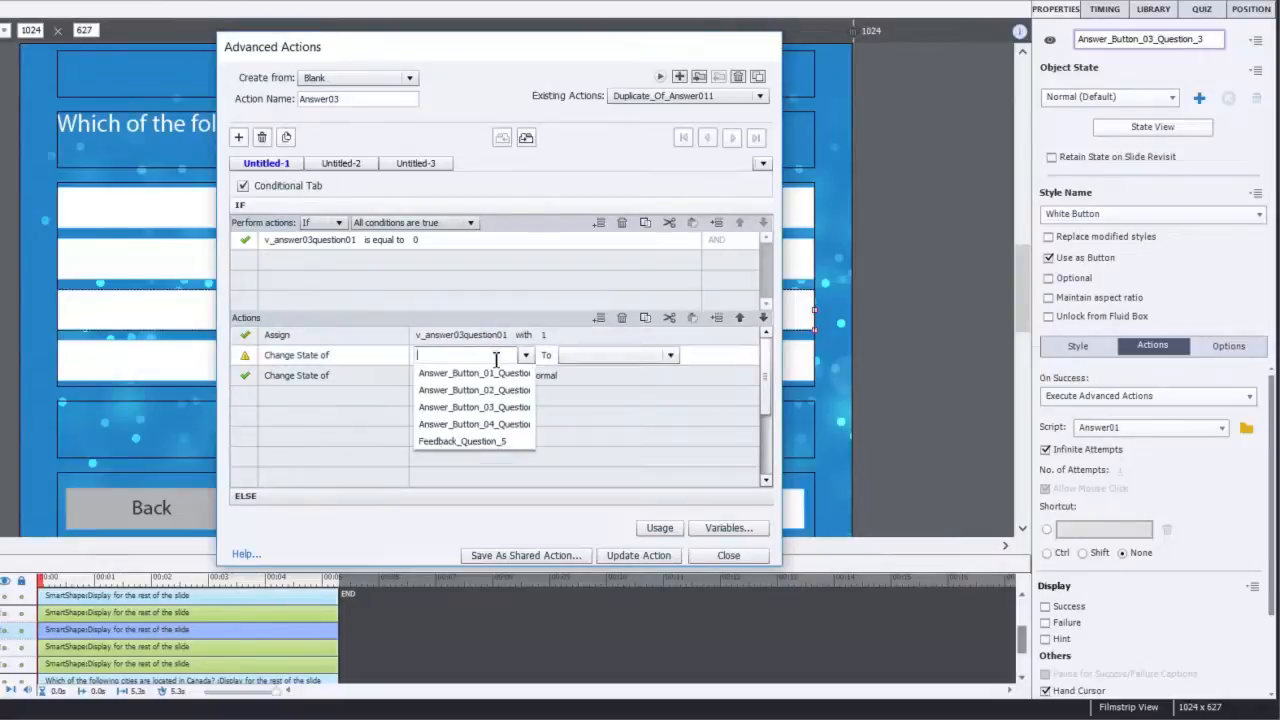
{"action": "left_click", "coordinate": [500, 407]}
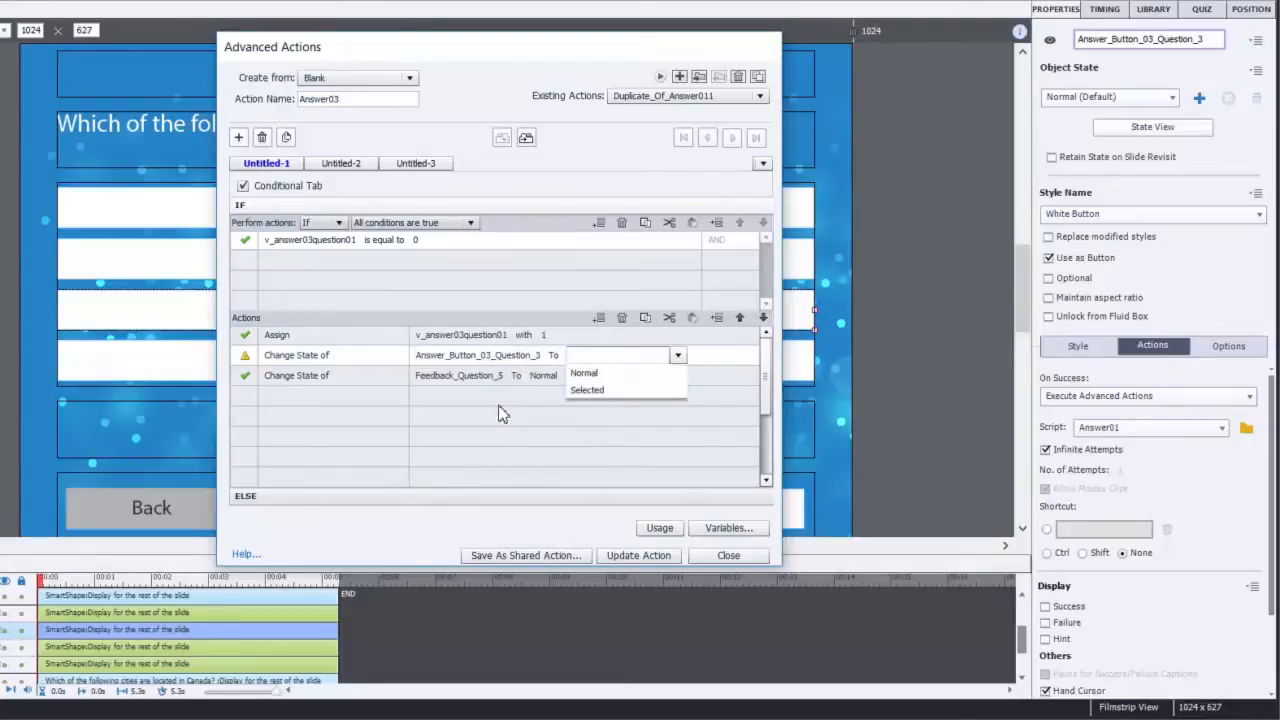
{"action": "left_click", "coordinate": [612, 388]}
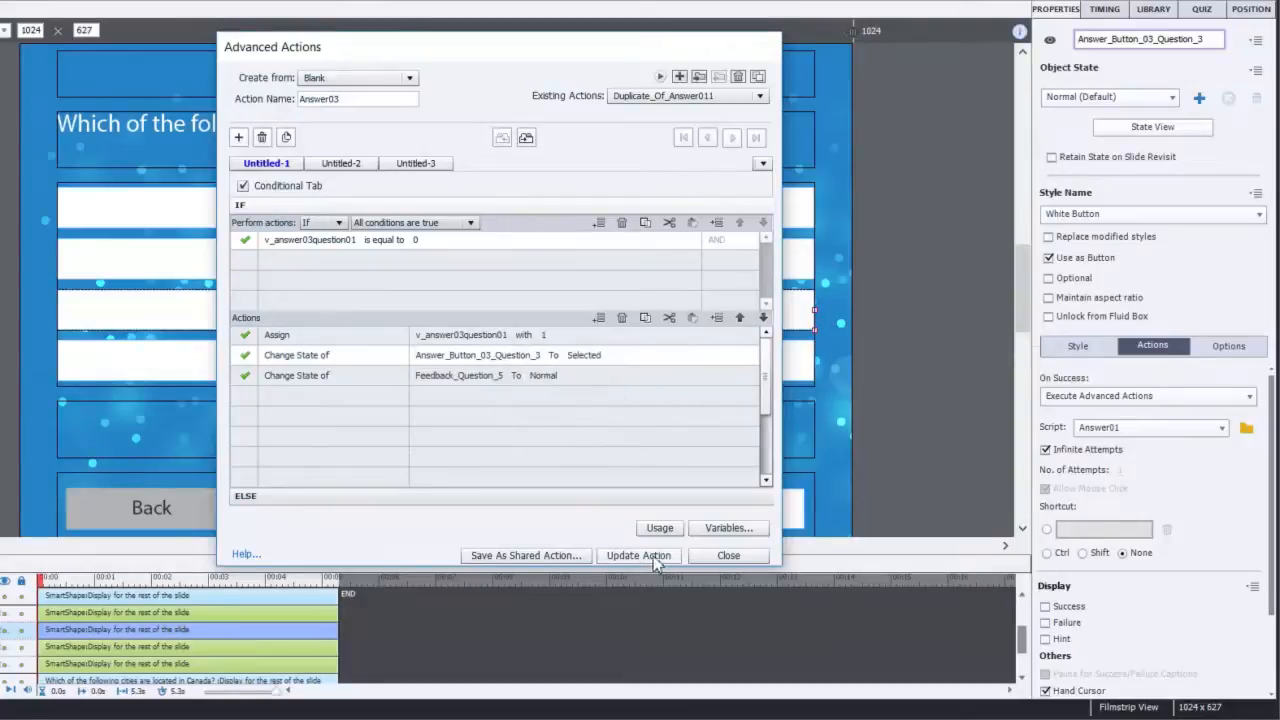
- In the Else branch, switch the Assign variable to v_answer03question01 and the first state change to Answer_Button_03_Question_3 with the state Normal
{"action": "left_click", "coordinate": [641, 502]}
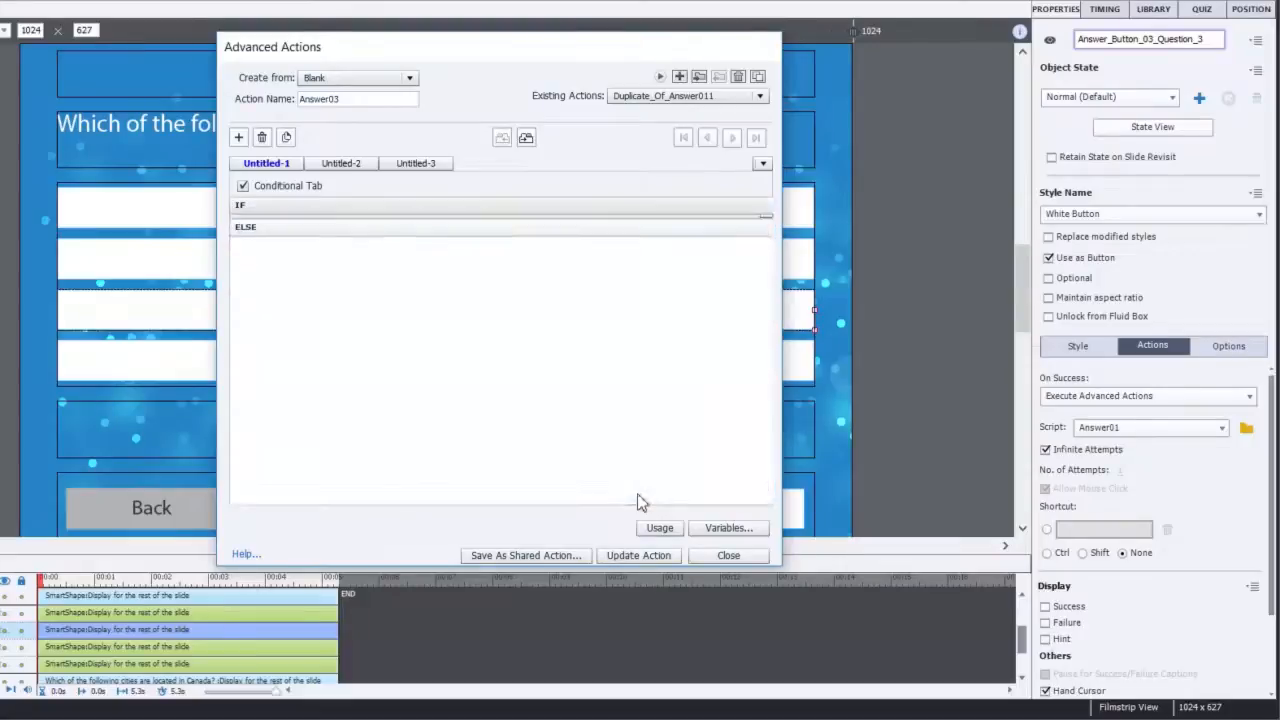
{"action": "left_click", "coordinate": [470, 259]}
{"action": "key", "text": "BackSpace"}
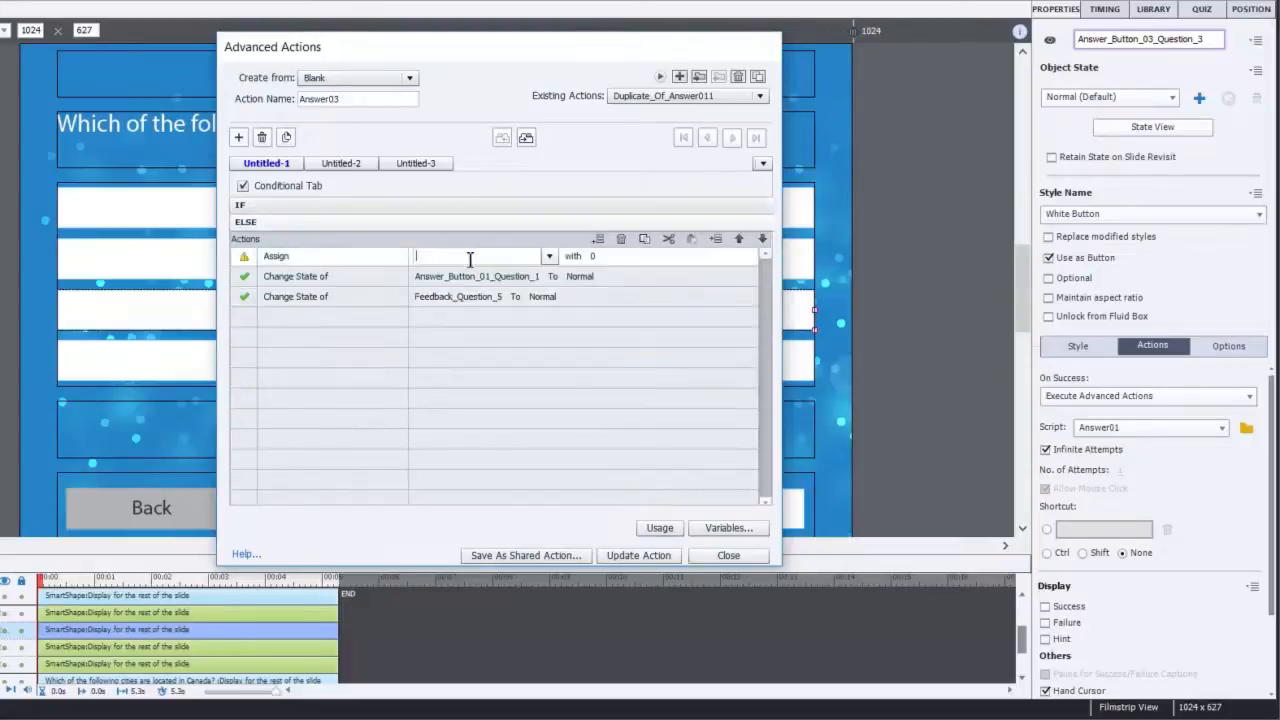
{"action": "type", "text": "v_"}
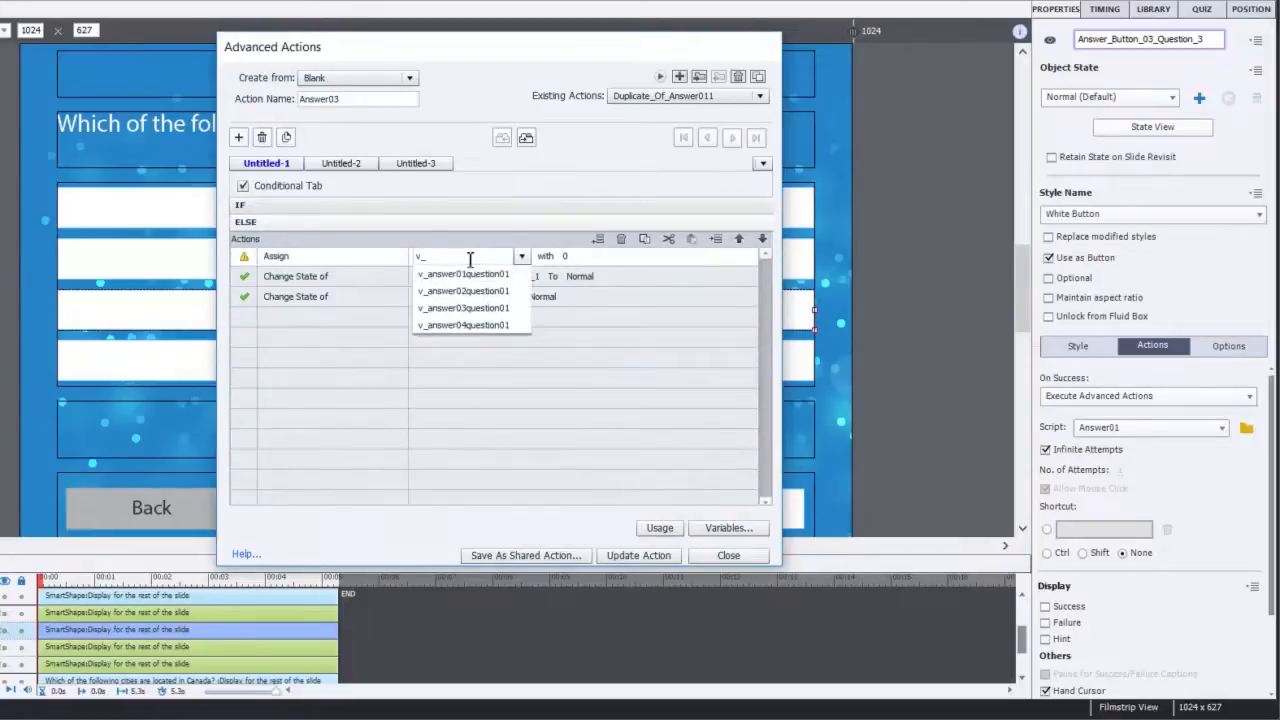
{"action": "key", "text": "Down"}
{"action": "key", "text": "Down"}
{"action": "key", "text": "Return"}
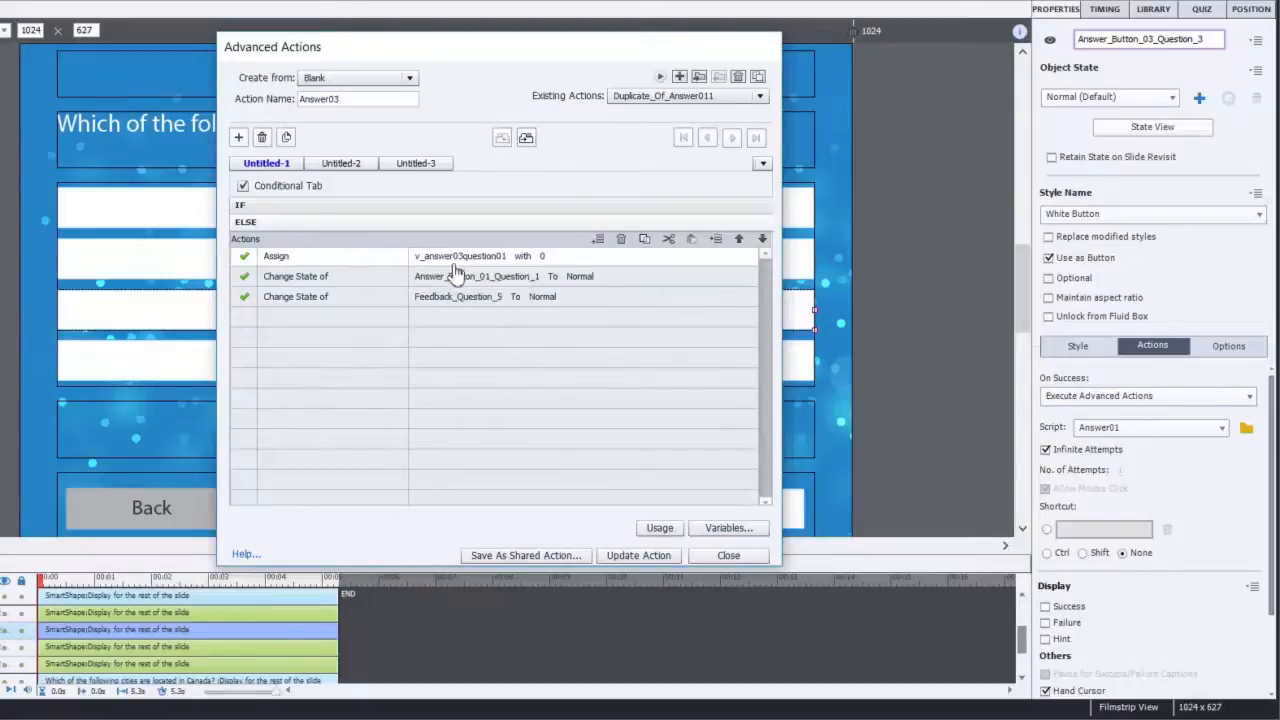
{"action": "left_click", "coordinate": [465, 280]}
{"action": "left_click", "coordinate": [480, 332]}
{"action": "left_click", "coordinate": [631, 296]}
- Save the Answer03 action, close the action editor and assign the Answer03 script to the Beaver Creek answer button
{"action": "left_click", "coordinate": [639, 557]}
{"action": "left_click", "coordinate": [540, 331]}
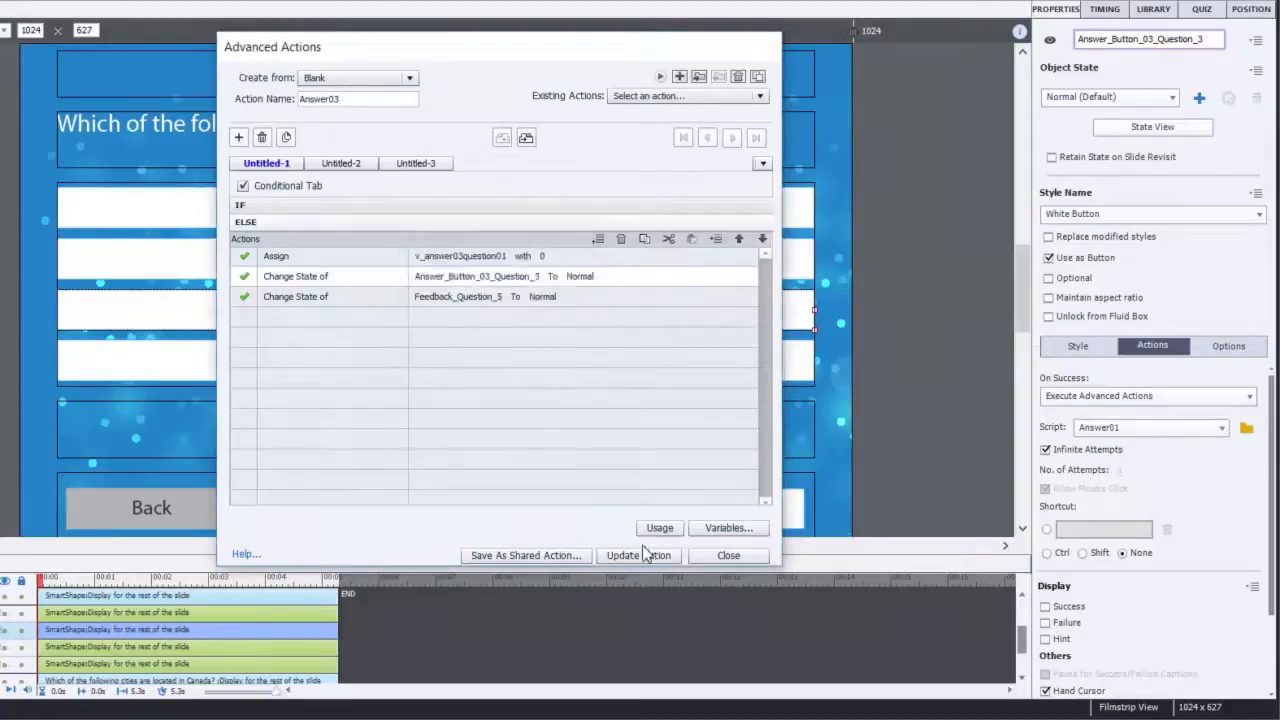
{"action": "left_click", "coordinate": [755, 558]}
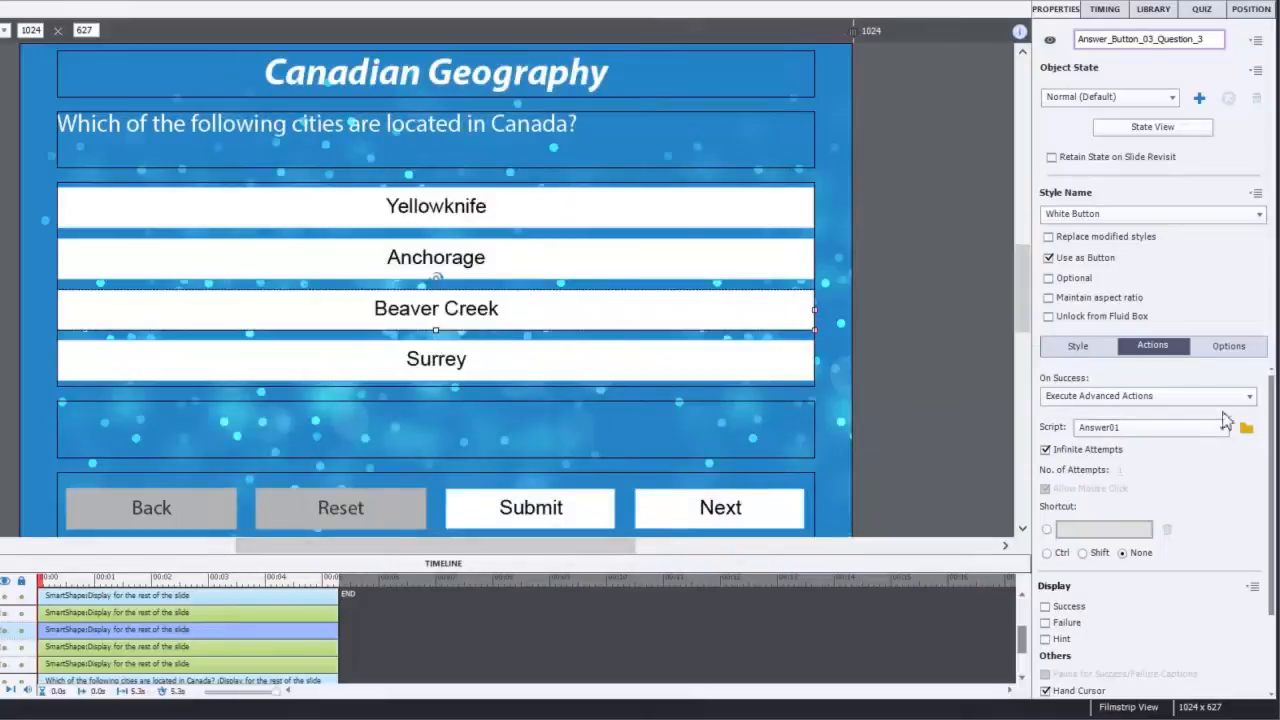
{"action": "left_click", "coordinate": [1200, 432]}
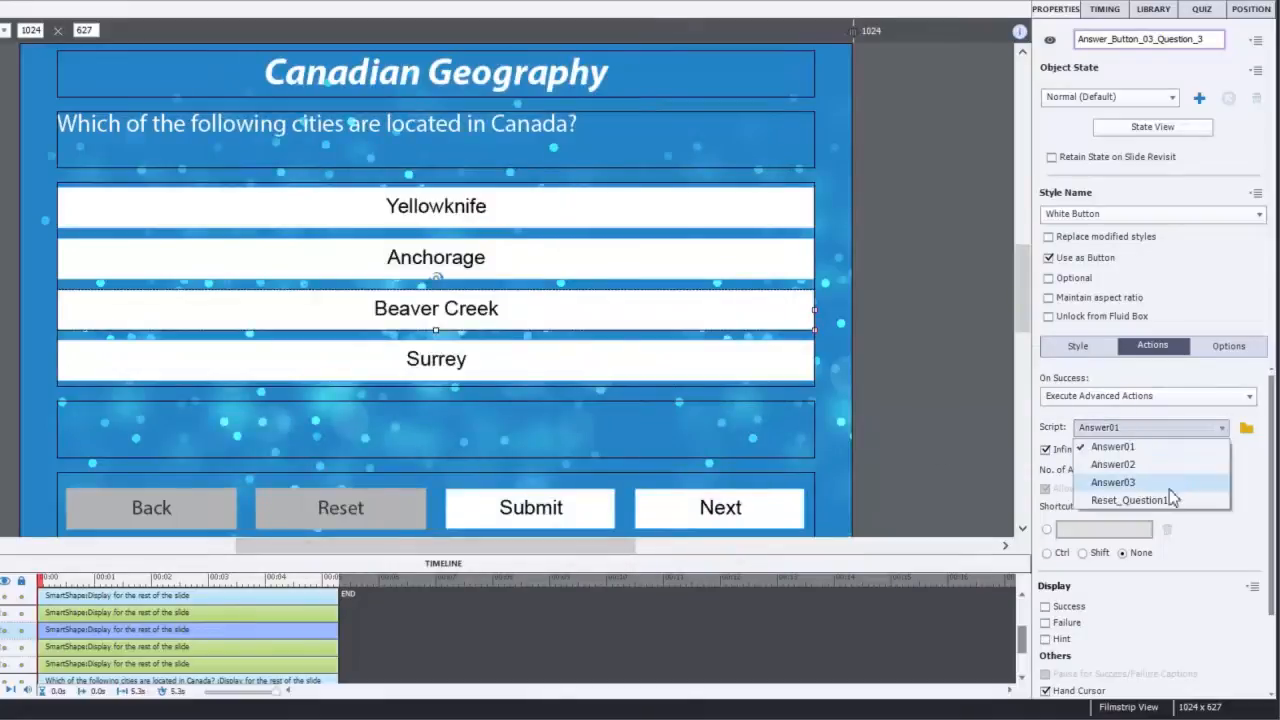
{"action": "left_click", "coordinate": [1165, 481]}
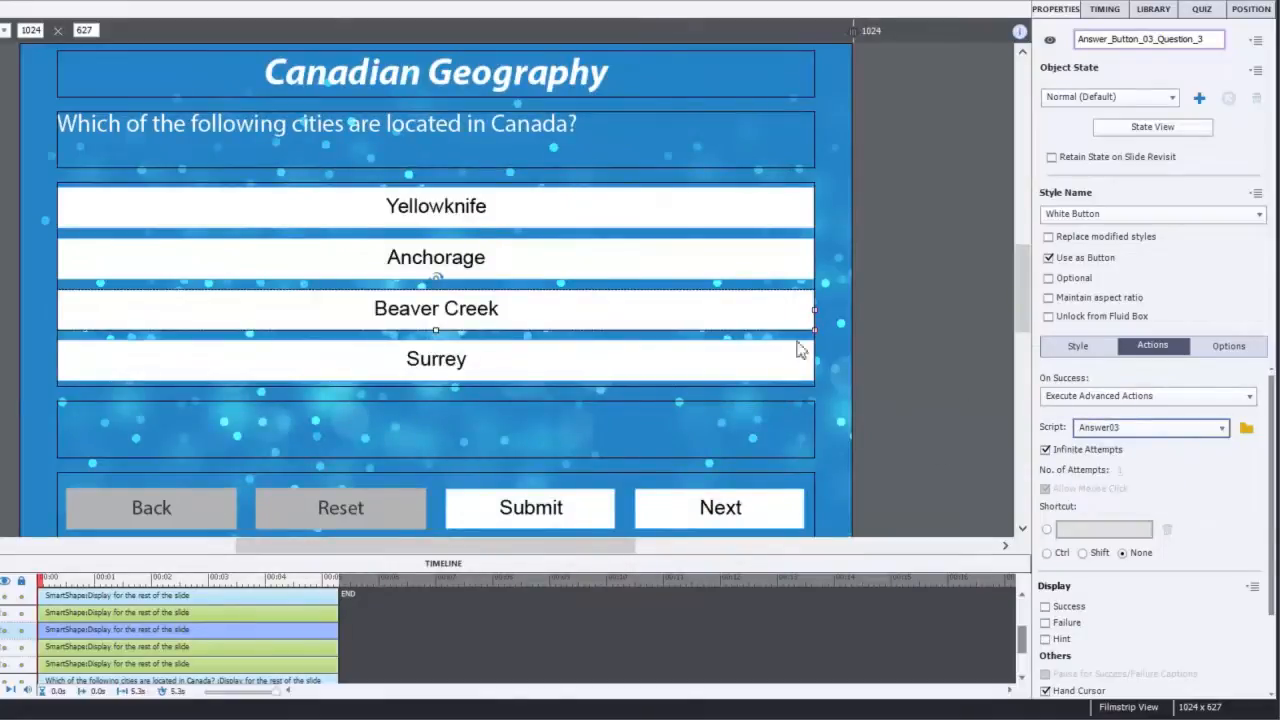
- Set the Surrey answer button's On Success action to Execute Advanced Actions and open the Answer01 script for editing
{"action": "left_click", "coordinate": [463, 376]}
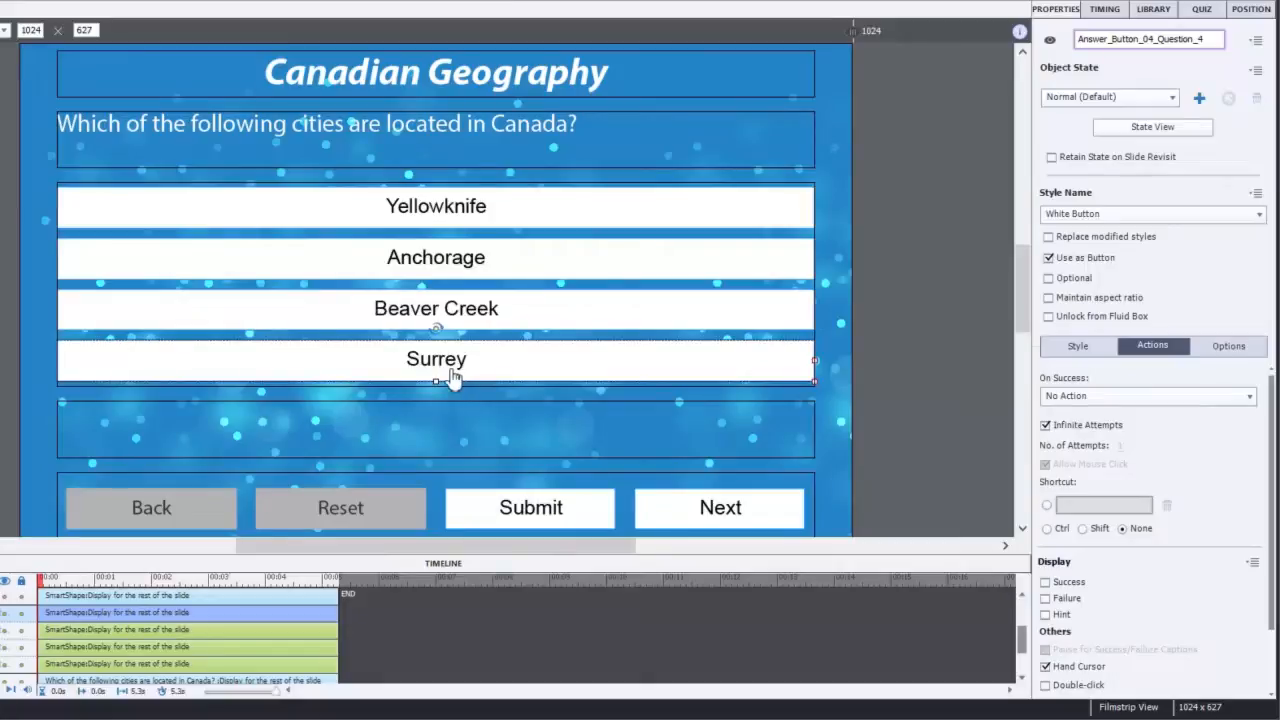
{"action": "left_click", "coordinate": [1138, 398]}
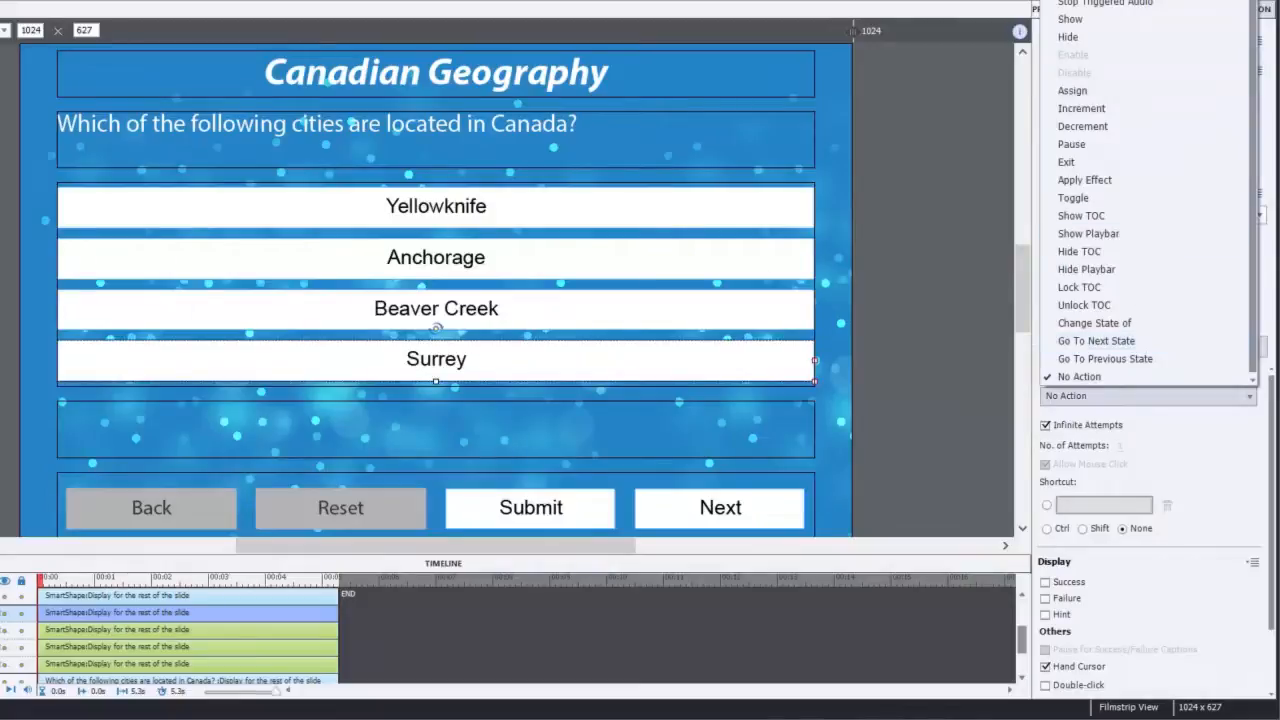
{"action": "left_click", "coordinate": [1124, 2]}
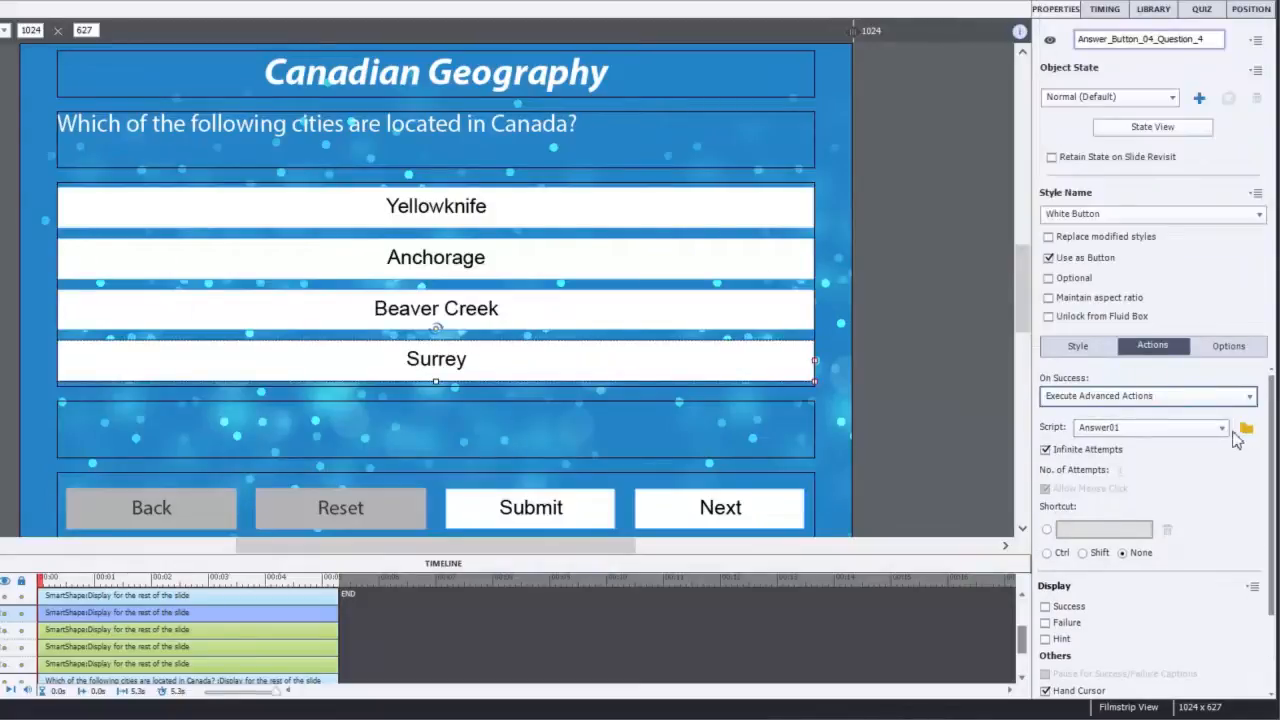
{"action": "left_click", "coordinate": [1246, 428]}
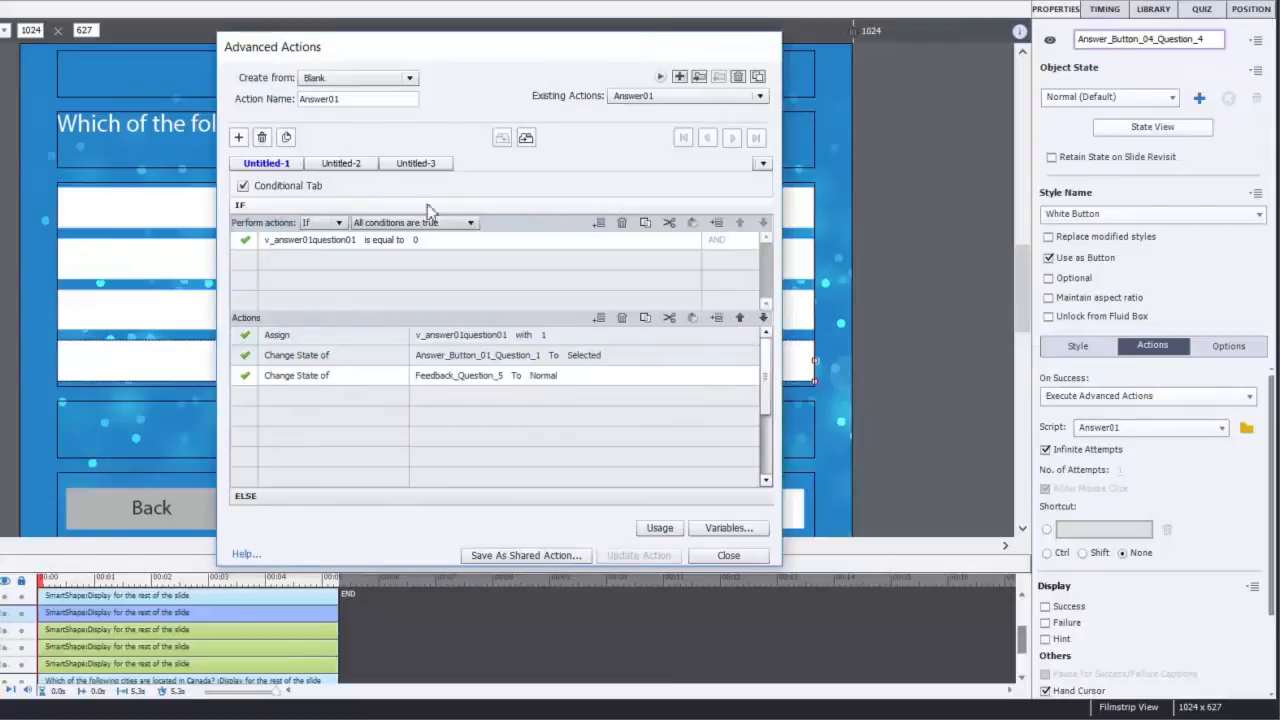
- Duplicate the Answer01 advanced action and name the copy Answer04
{"action": "left_click", "coordinate": [405, 100]}
{"action": "key", "text": "BackSpace"}
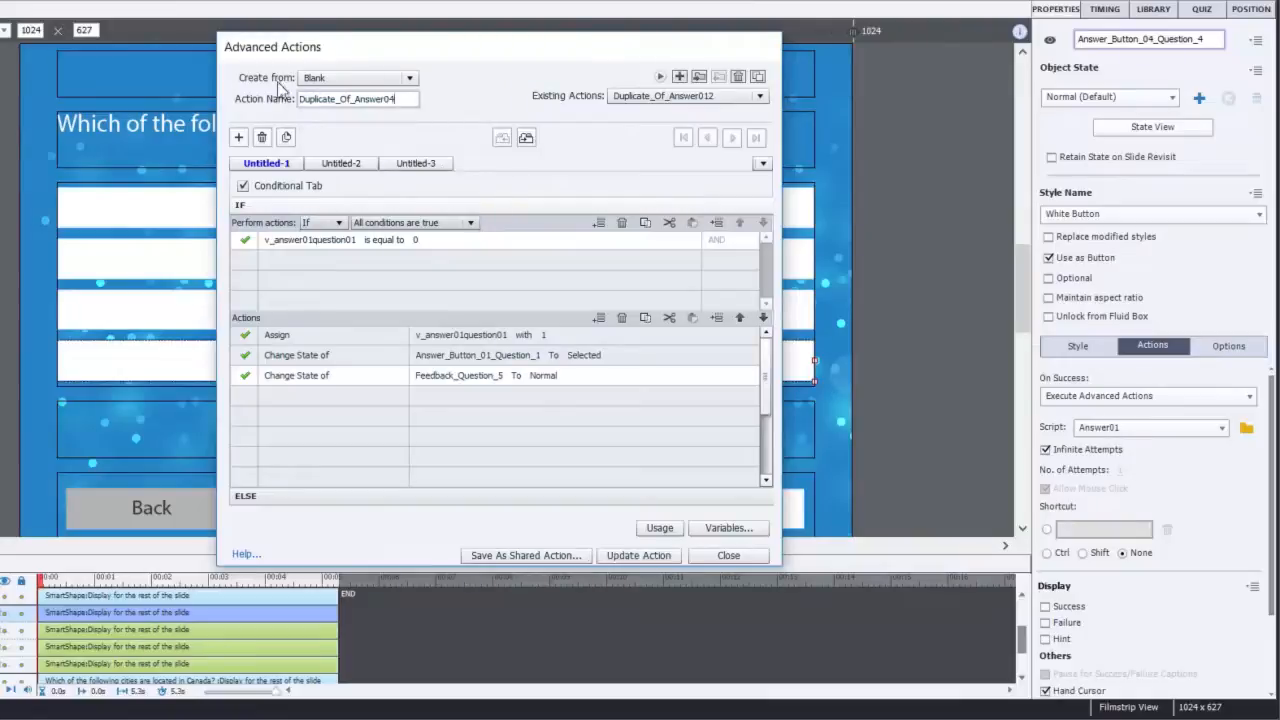
{"action": "key", "text": "BackSpace"}
{"action": "key", "text": "BackSpace"}
{"action": "key", "text": "BackSpace"}
{"action": "key", "text": "BackSpace"}
{"action": "key", "text": "BackSpace"}
{"action": "key", "text": "BackSpace"}
{"action": "key", "text": "BackSpace"}
{"action": "key", "text": "BackSpace"}
{"action": "key", "text": "BackSpace"}
- Switch the If condition of the Answer04 action to the variable v_answer04question01
{"action": "left_click", "coordinate": [318, 246]}
{"action": "left_click", "coordinate": [317, 245]}
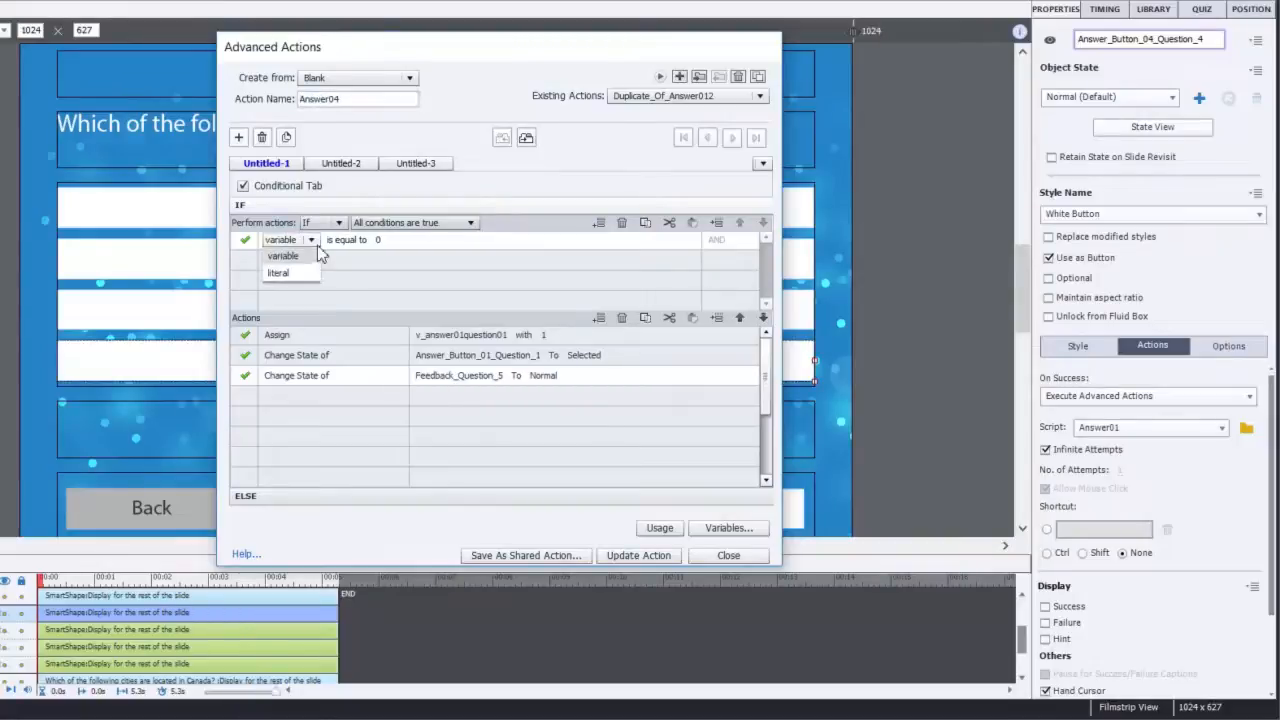
{"action": "left_click", "coordinate": [313, 264]}
{"action": "type", "text": "v_"}
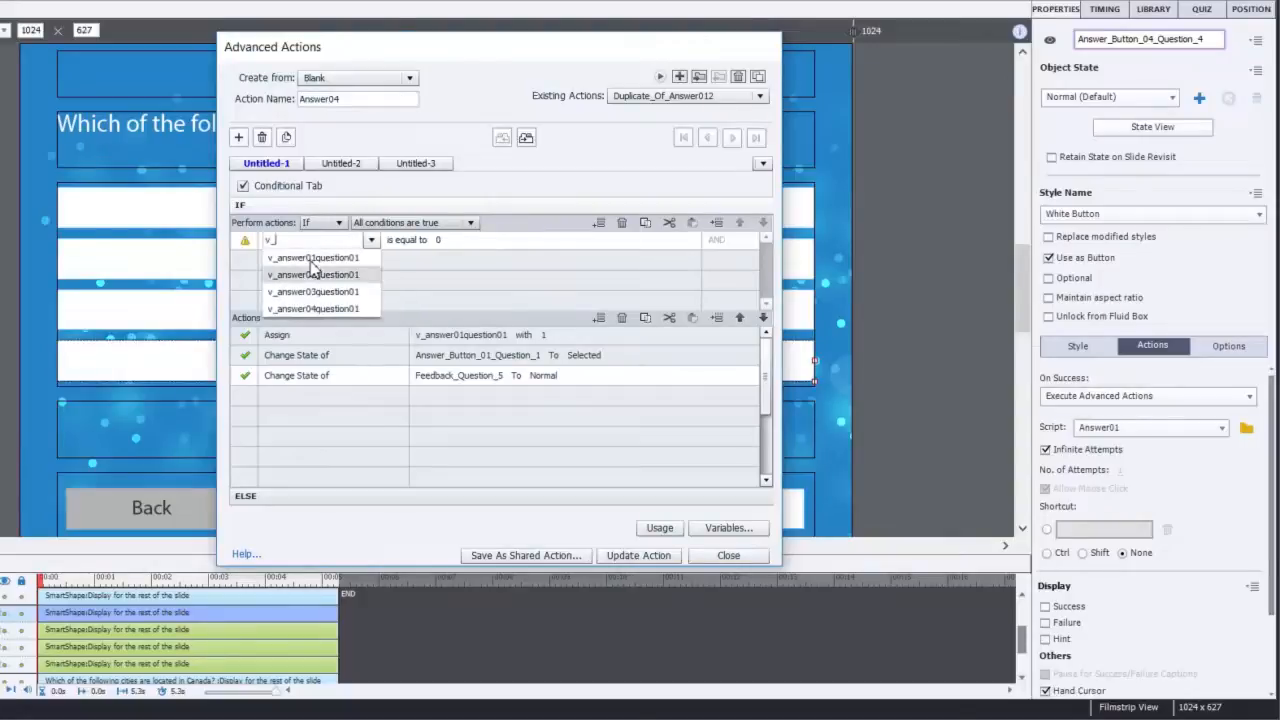
{"action": "key", "text": "Down"}
{"action": "key", "text": "Down"}
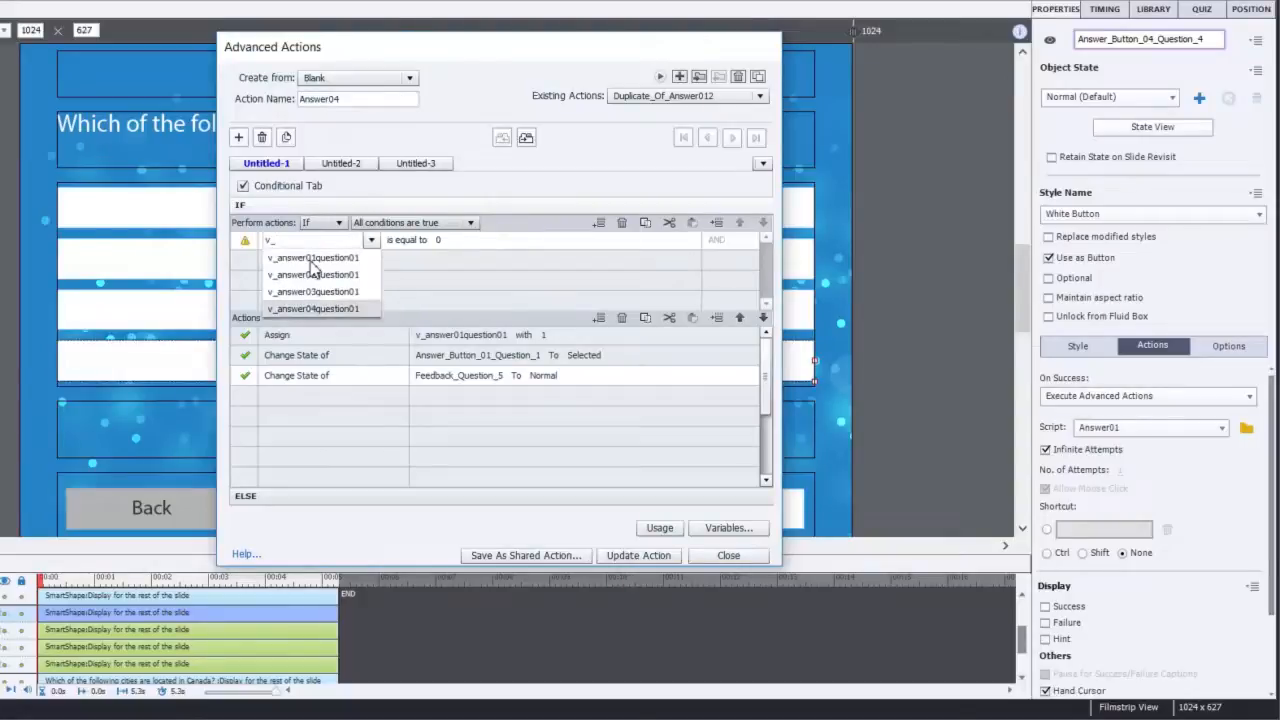
{"action": "key", "text": "Return"}
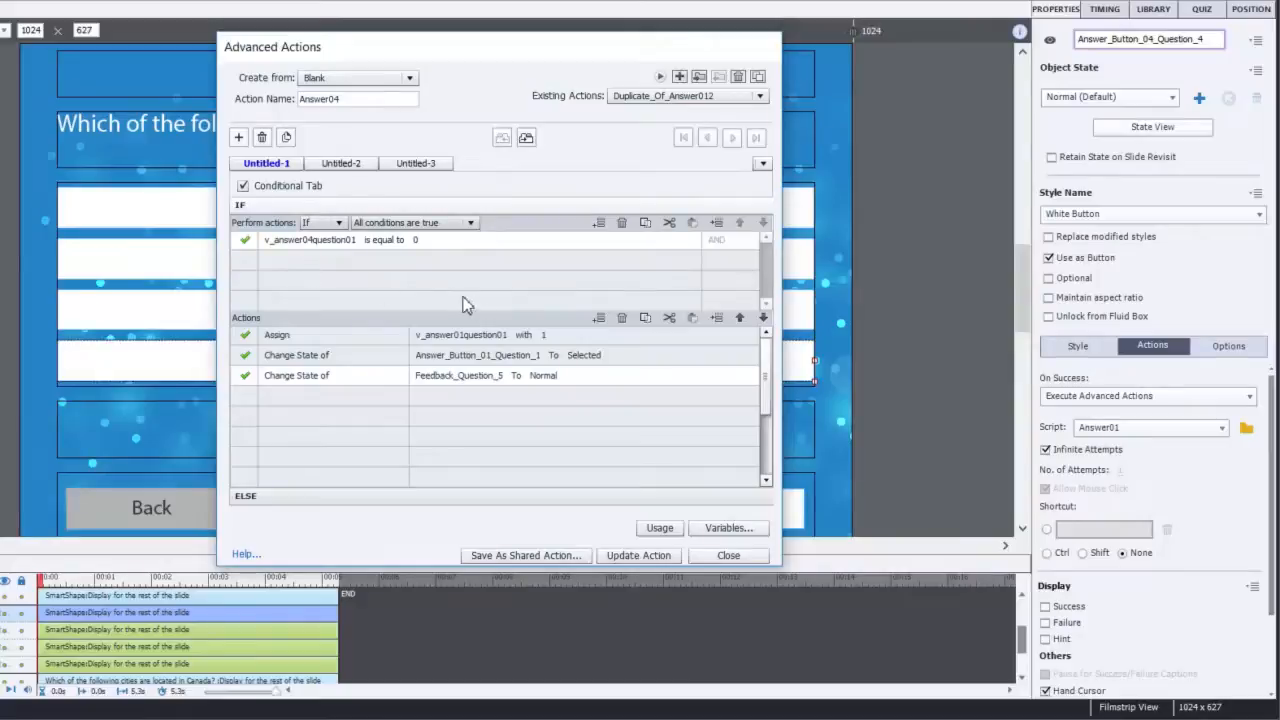
- In the If branch, switch the Assign variable to v_answer04question01 and the first state change to Answer_Button_04_Question_4 with the state Selected
{"action": "left_click", "coordinate": [474, 335]}
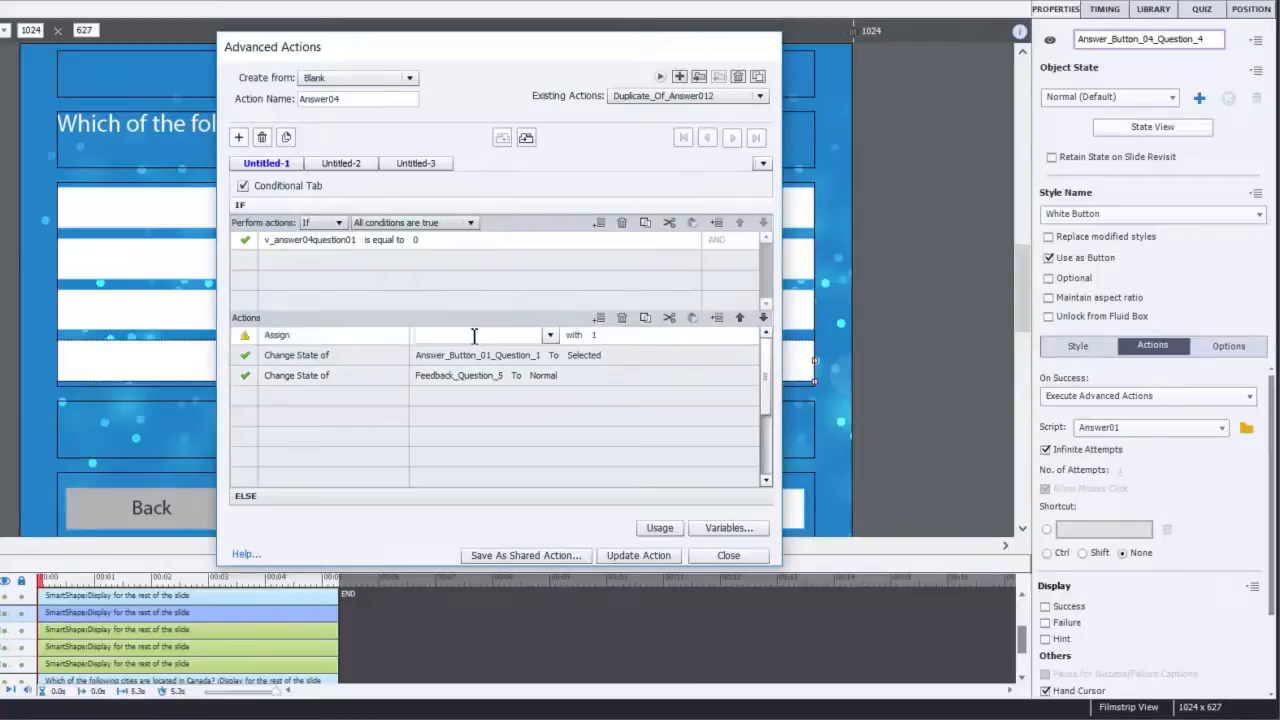
{"action": "type", "text": "v_"}
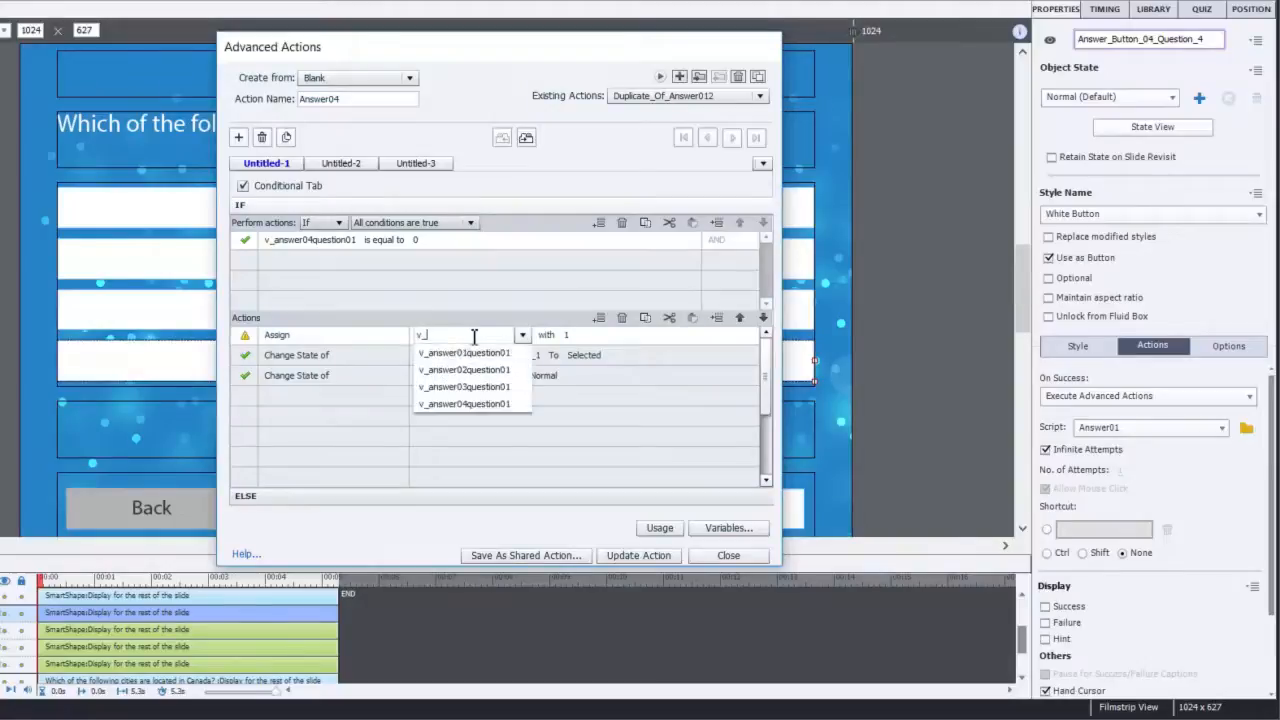
{"action": "key", "text": "Down"}
{"action": "key", "text": "Return"}
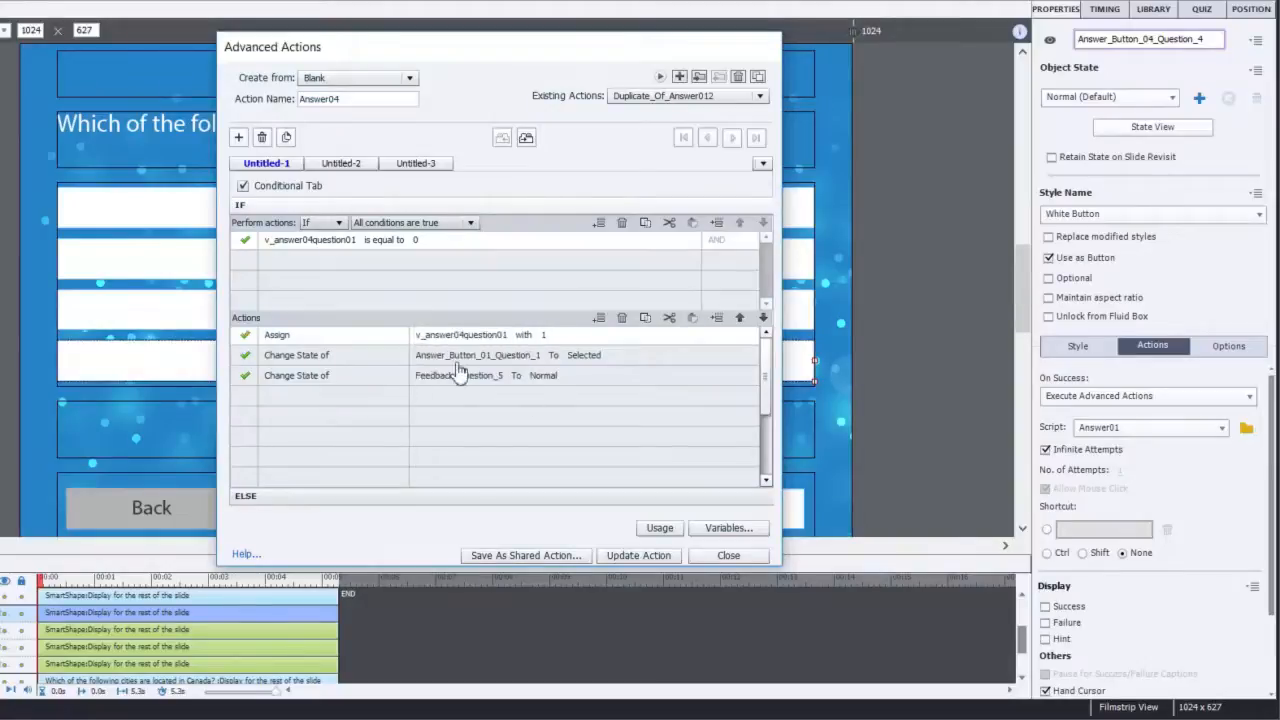
{"action": "left_click", "coordinate": [484, 357]}
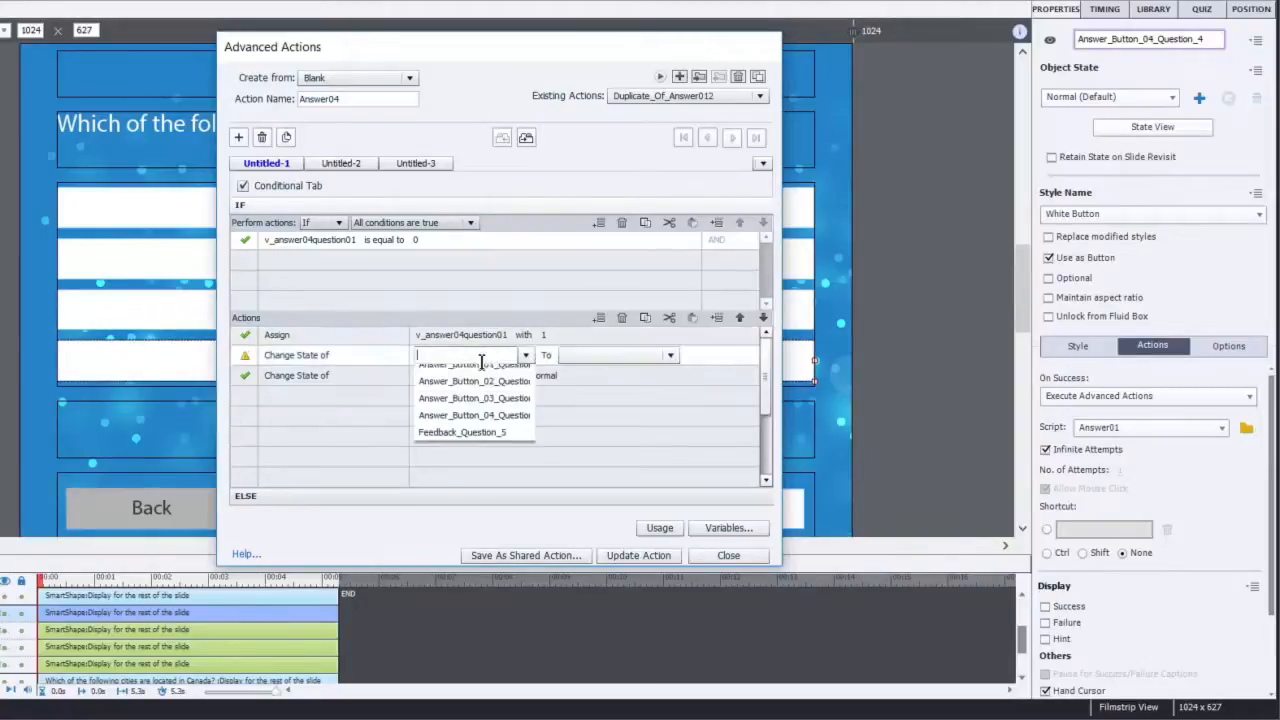
{"action": "left_click", "coordinate": [472, 424]}
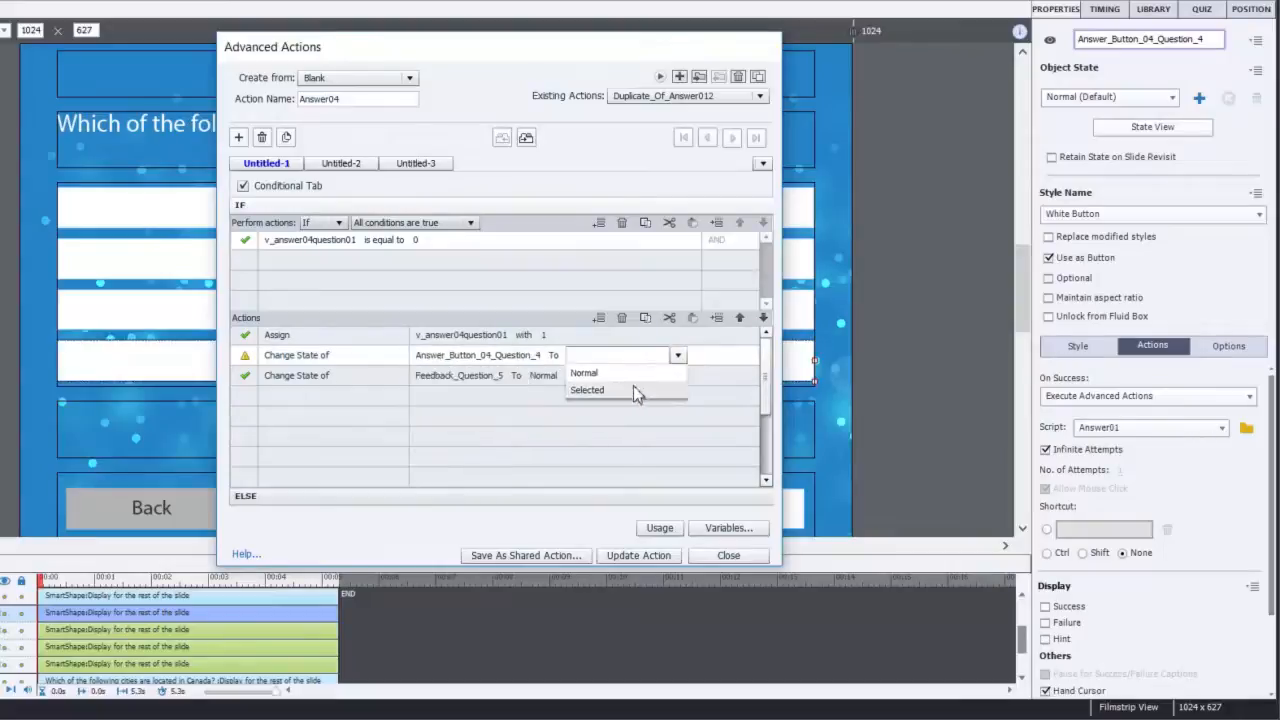
{"action": "left_click", "coordinate": [633, 389]}
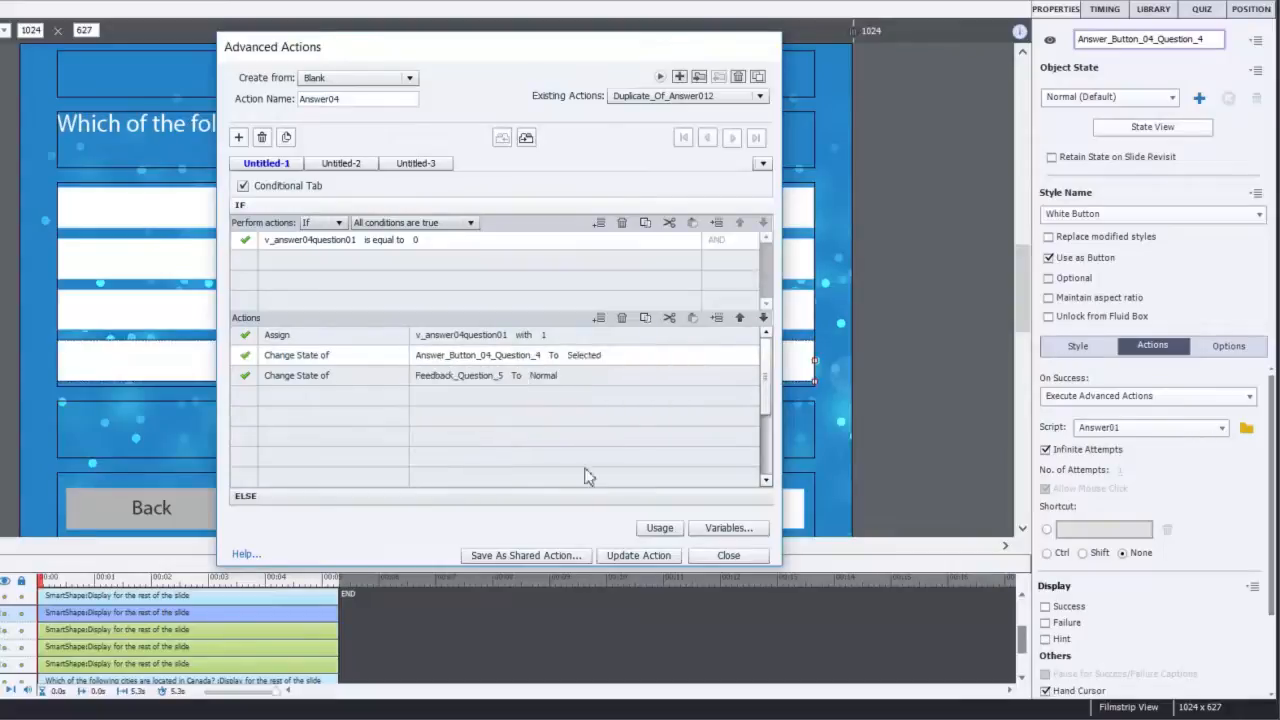
- In the Else branch, switch the Assign variable to v_answer04question01 and the first state change to Answer_Button_04_Question_4 with the state Normal
{"action": "left_click", "coordinate": [490, 498]}
{"action": "left_click", "coordinate": [487, 259]}
{"action": "left_click", "coordinate": [486, 256]}
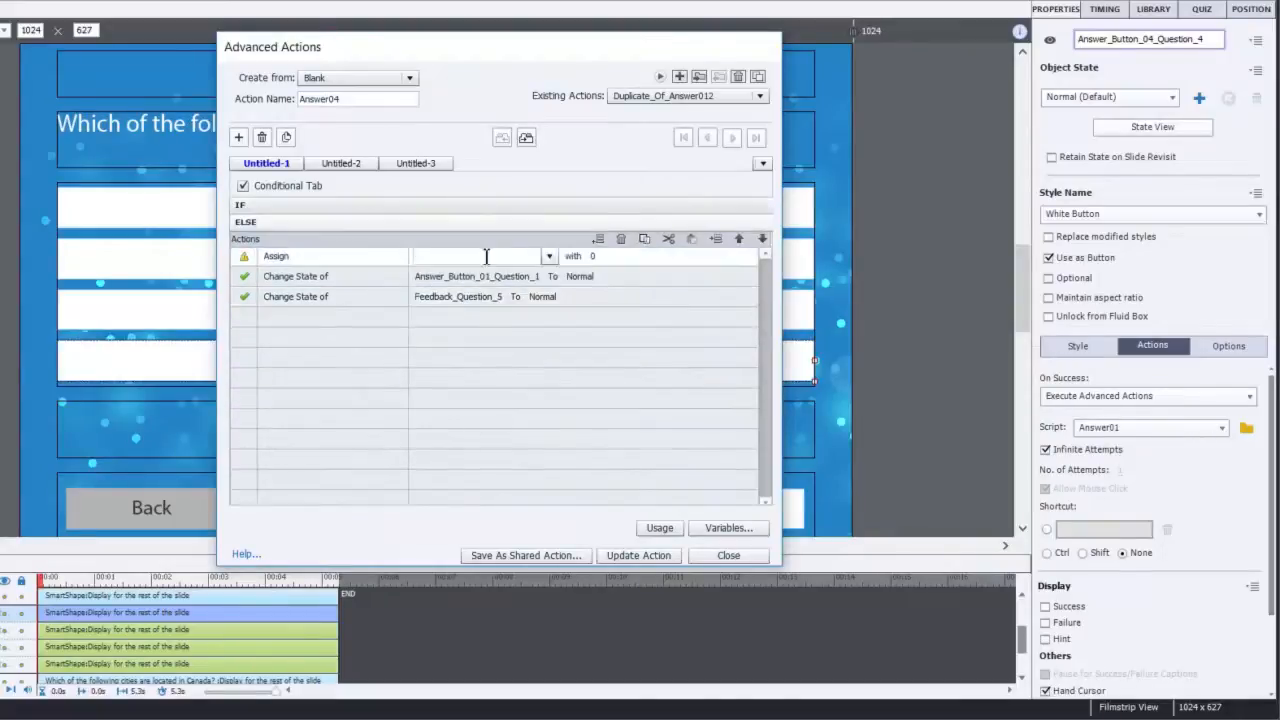
{"action": "type", "text": "v_"}
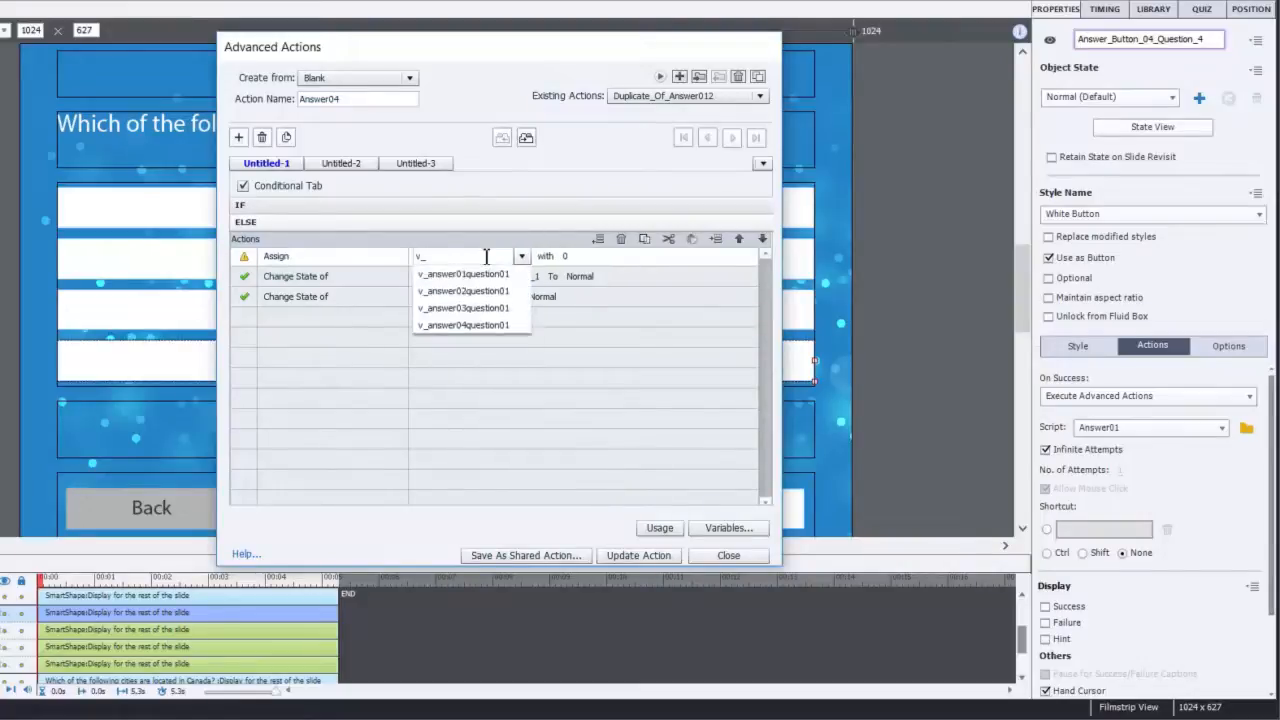
{"action": "key", "text": "Down"}
{"action": "key", "text": "Down"}
{"action": "key", "text": "Return"}
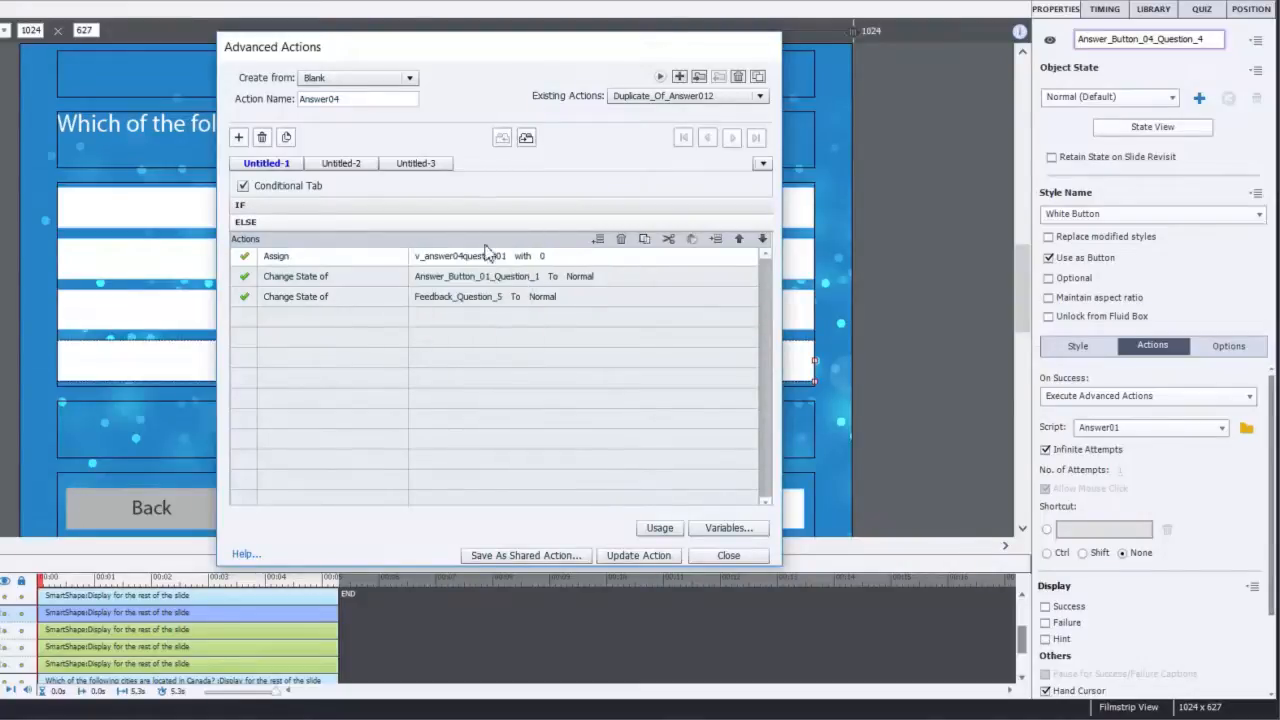
{"action": "left_click", "coordinate": [494, 280]}
{"action": "left_click", "coordinate": [491, 277]}
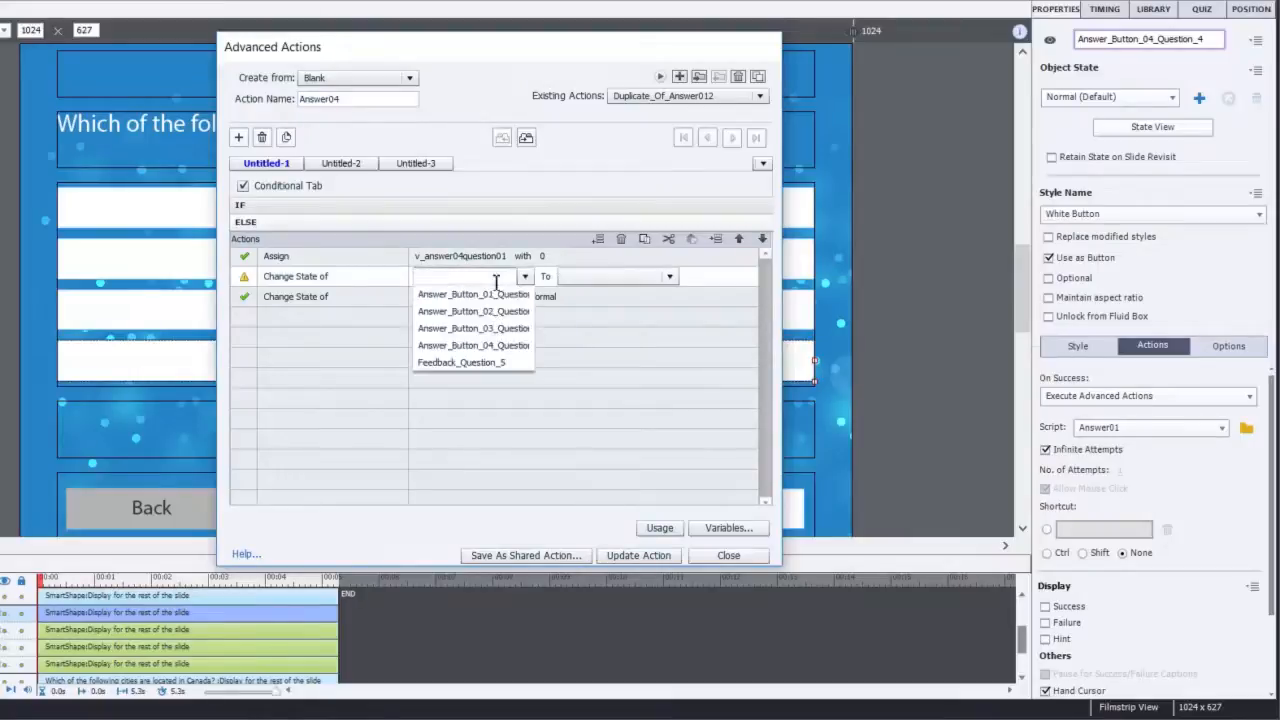
{"action": "left_click", "coordinate": [492, 344]}
{"action": "left_click", "coordinate": [615, 293]}
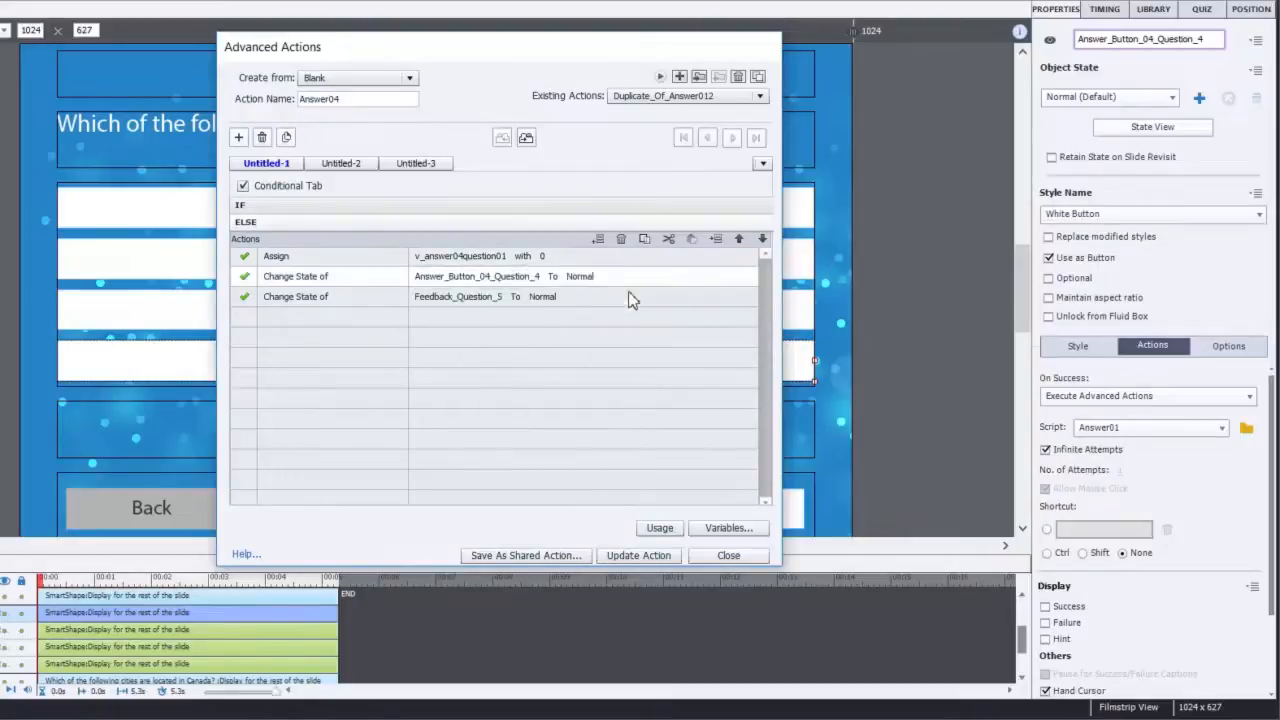
- Save the Answer04 action, close the action editor and assign the Answer04 script to the Surrey answer button
{"action": "left_click", "coordinate": [643, 556]}
{"action": "left_click", "coordinate": [556, 332]}
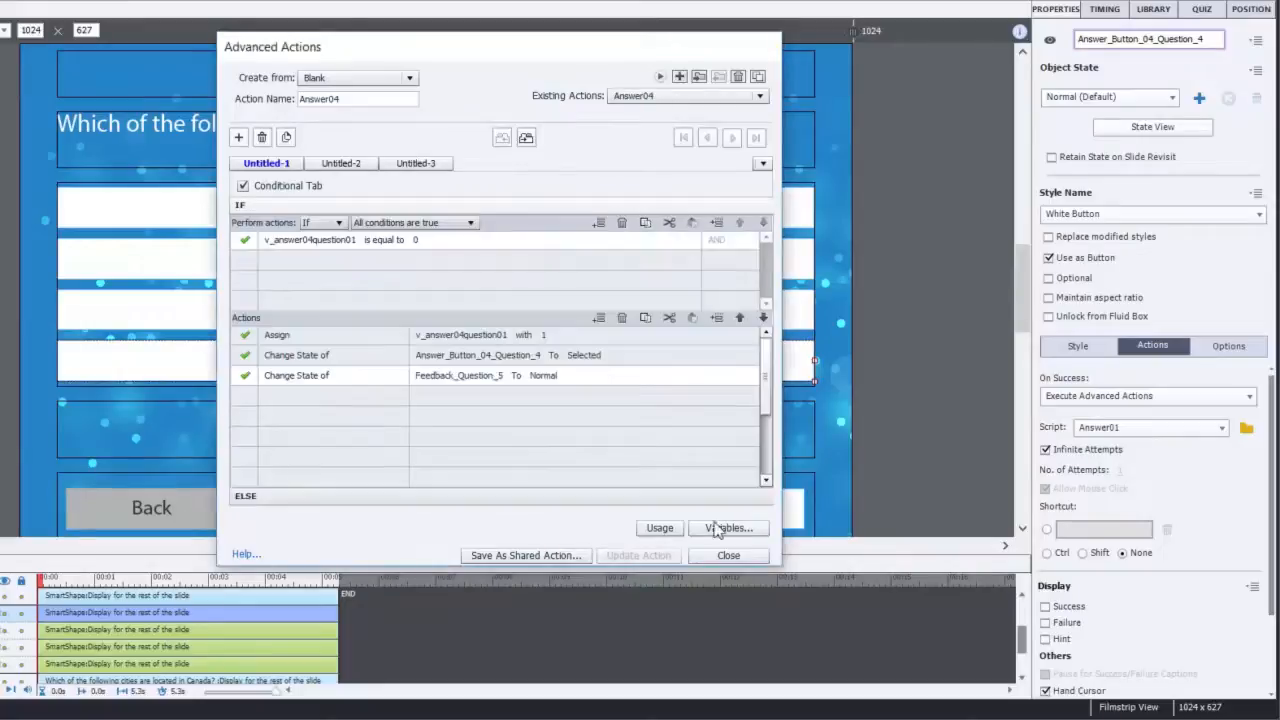
{"action": "left_click", "coordinate": [728, 556]}
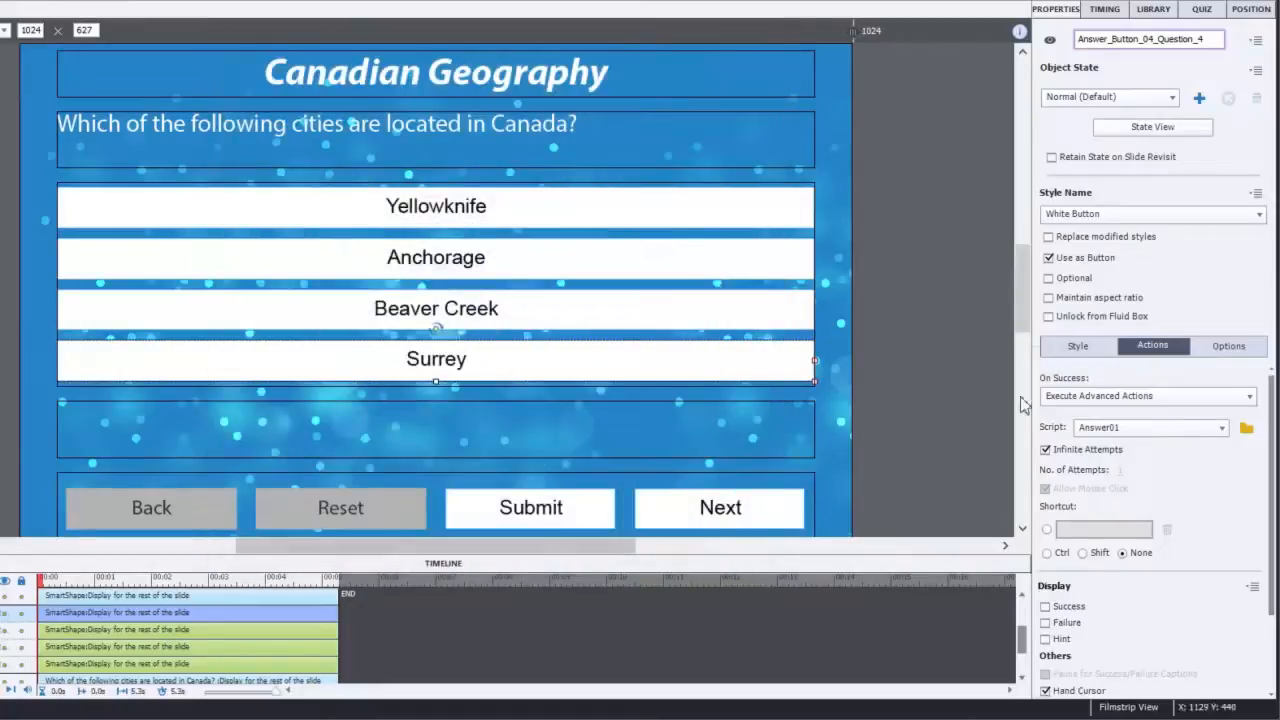
{"action": "left_click", "coordinate": [1154, 427]}
{"action": "left_click", "coordinate": [1150, 500]}
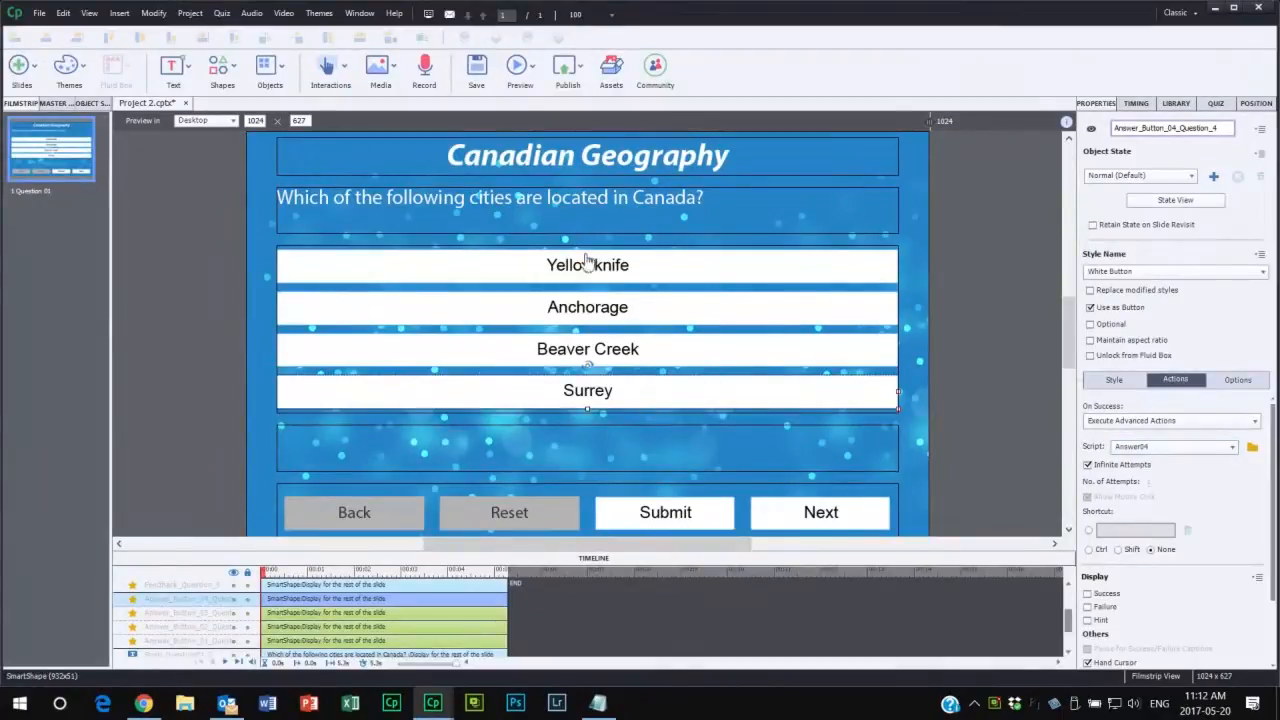
- Preview the whole project and test the answers by toggling Yellowknife on and off and selecting Anchorage and Beaver Creek
{"action": "left_click", "coordinate": [528, 68]}
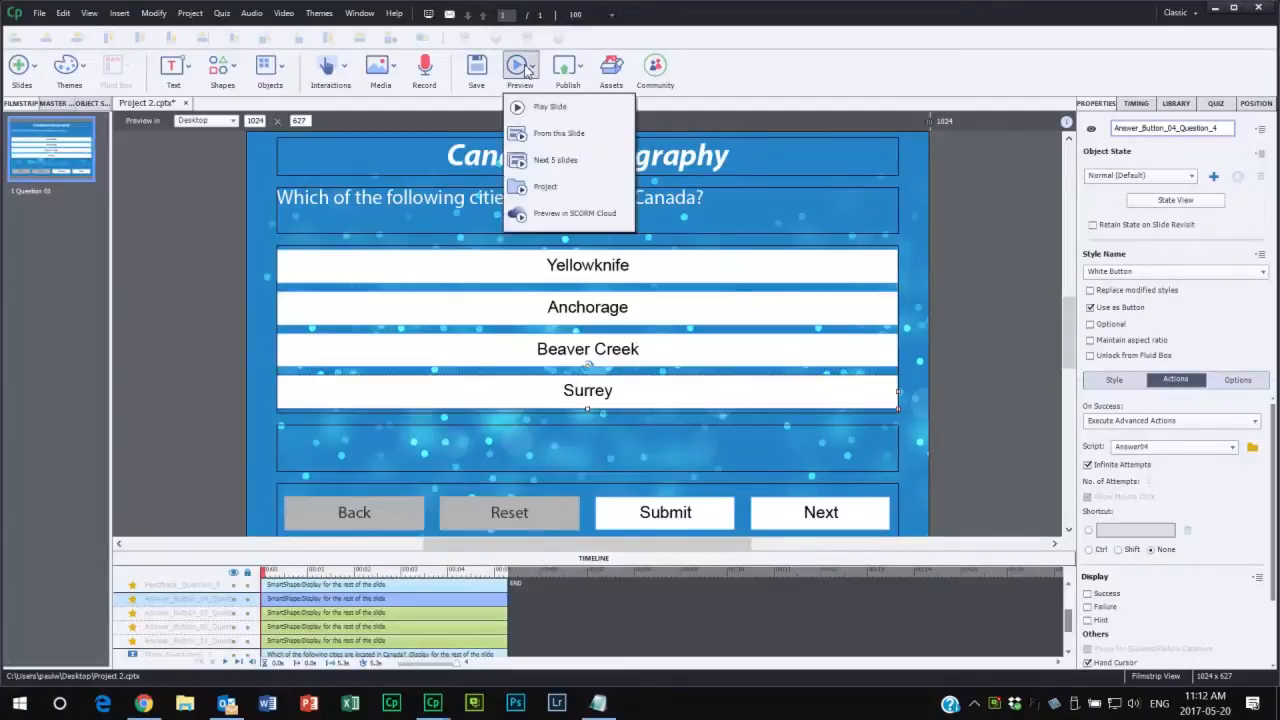
{"action": "left_click", "coordinate": [541, 190]}
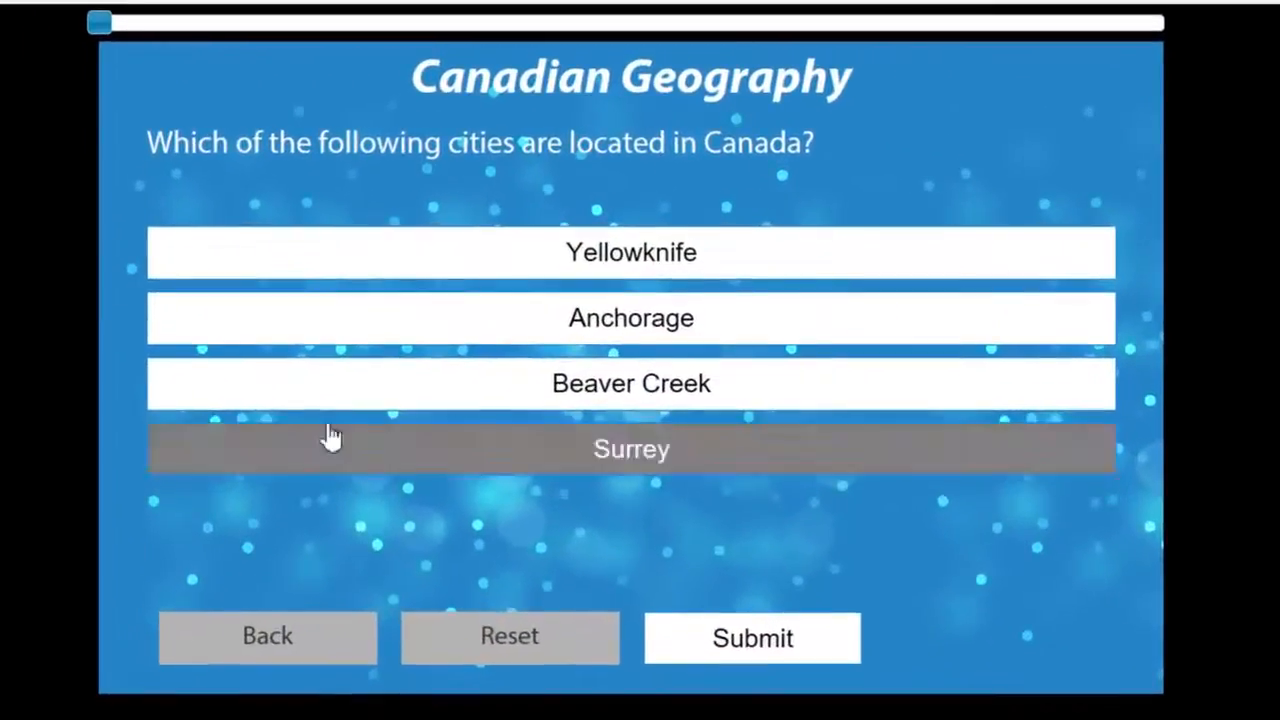
{"action": "left_click", "coordinate": [798, 265]}
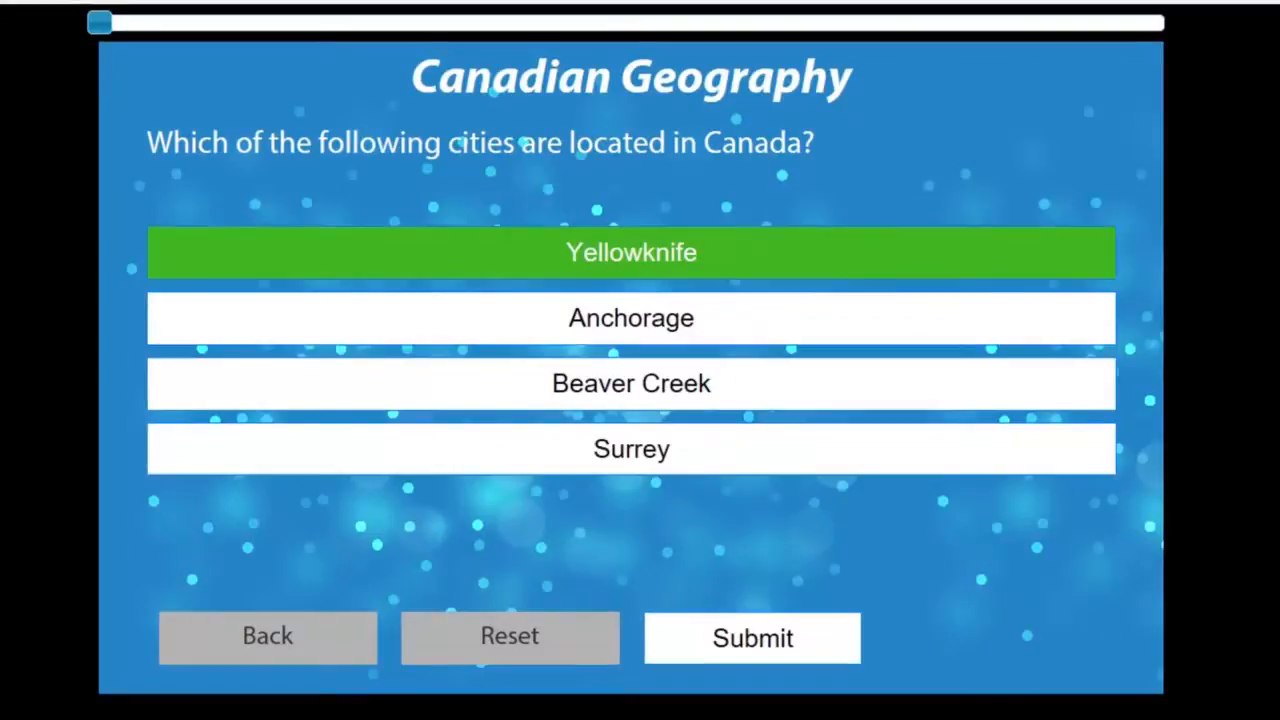
{"action": "left_click", "coordinate": [934, 260]}
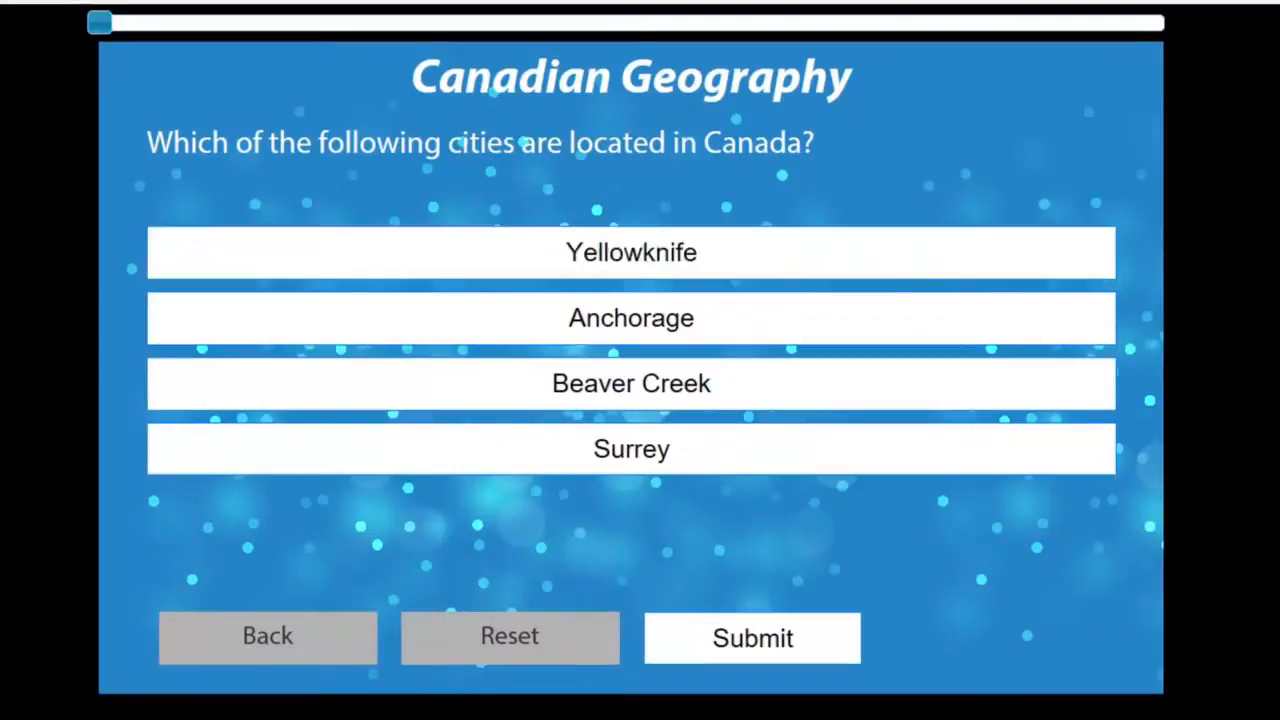
{"action": "left_click", "coordinate": [1070, 334]}
{"action": "left_click", "coordinate": [1100, 395]}
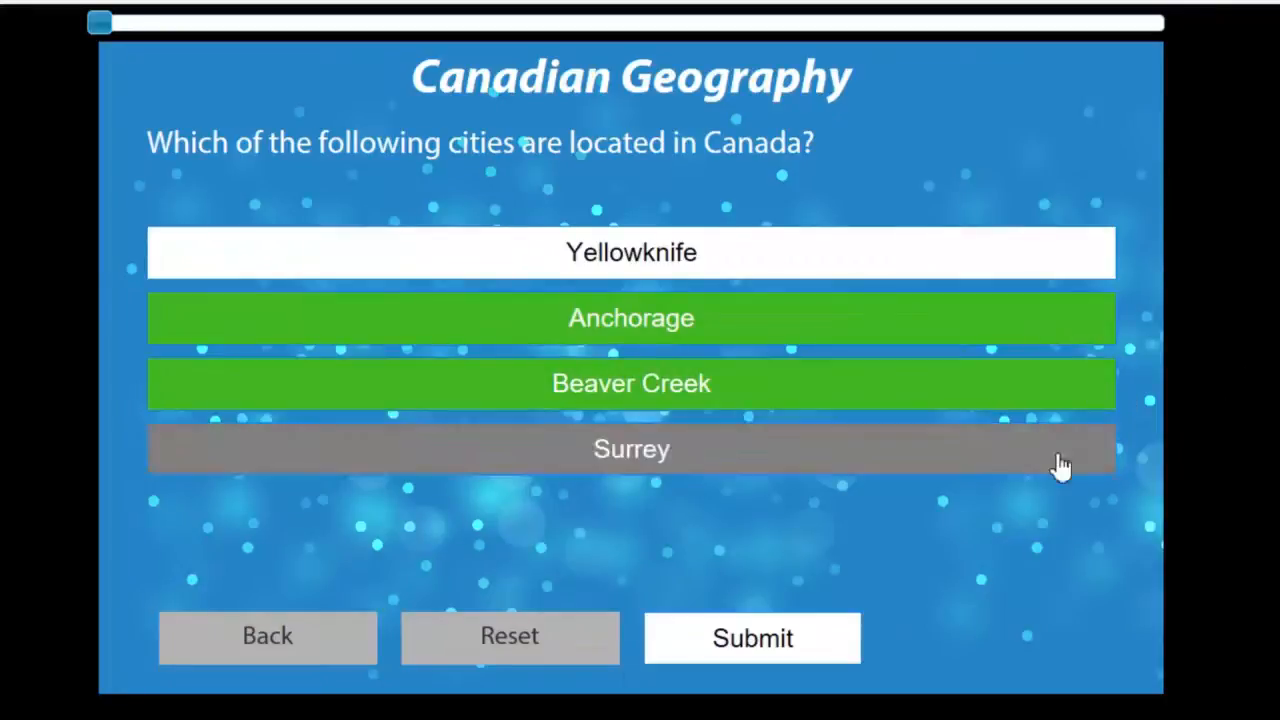
- Test further answer combinations in the preview, toggling the Yellowknife, Anchorage, Beaver Creek and Surrey buttons individually
{"action": "left_click", "coordinate": [780, 262]}
{"action": "left_click", "coordinate": [810, 322]}
{"action": "left_click", "coordinate": [827, 385]}
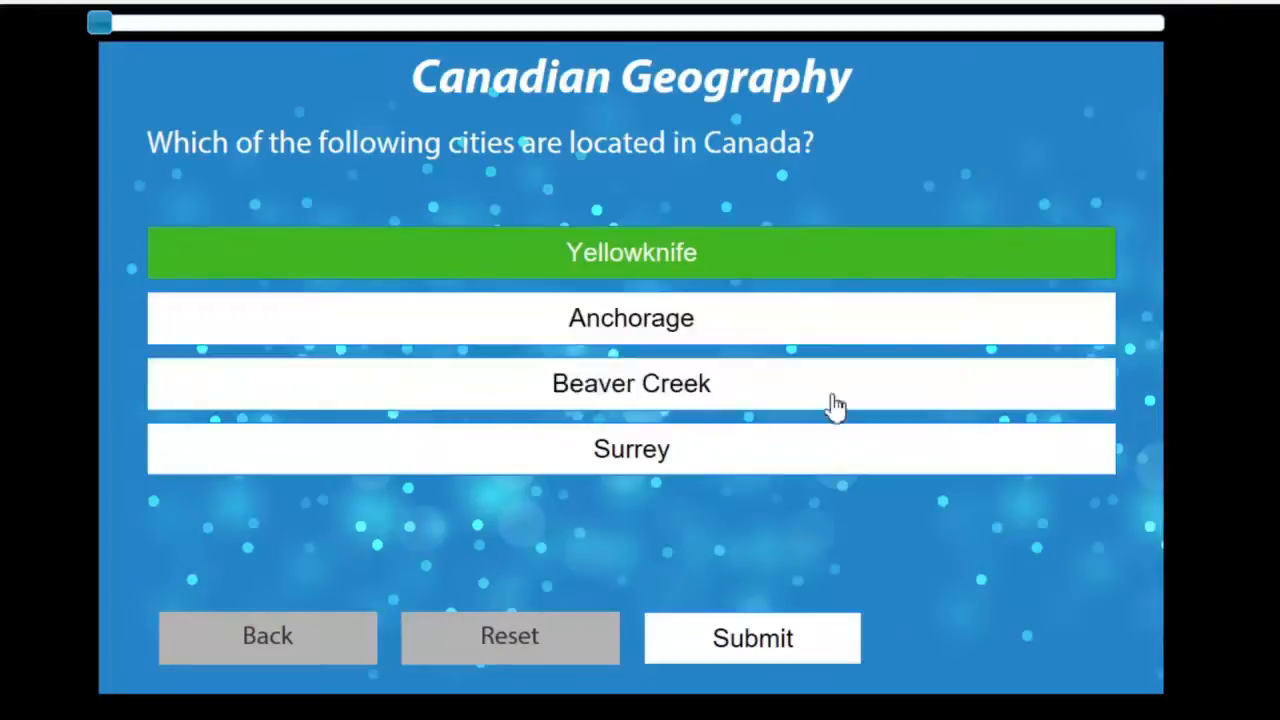
{"action": "left_click", "coordinate": [838, 466]}
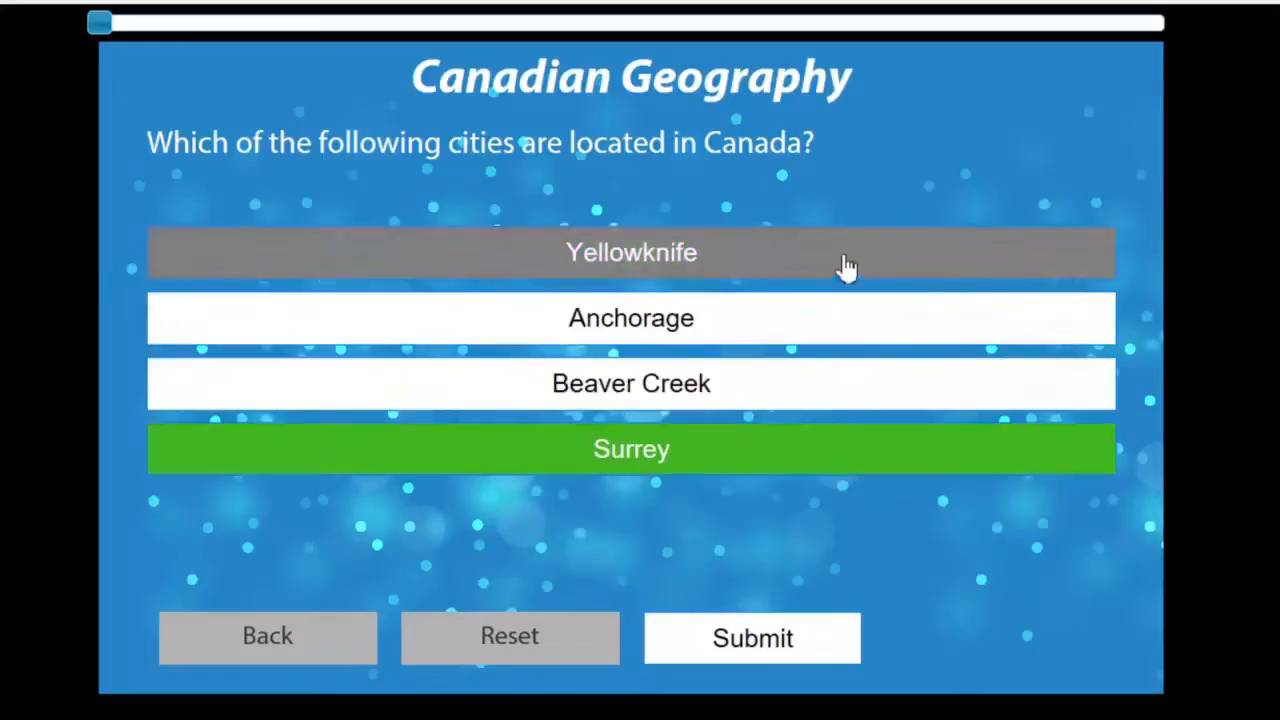
{"action": "left_click", "coordinate": [846, 265]}
{"action": "left_click", "coordinate": [846, 322]}
{"action": "left_click", "coordinate": [846, 385]}
{"action": "left_click", "coordinate": [848, 448]}
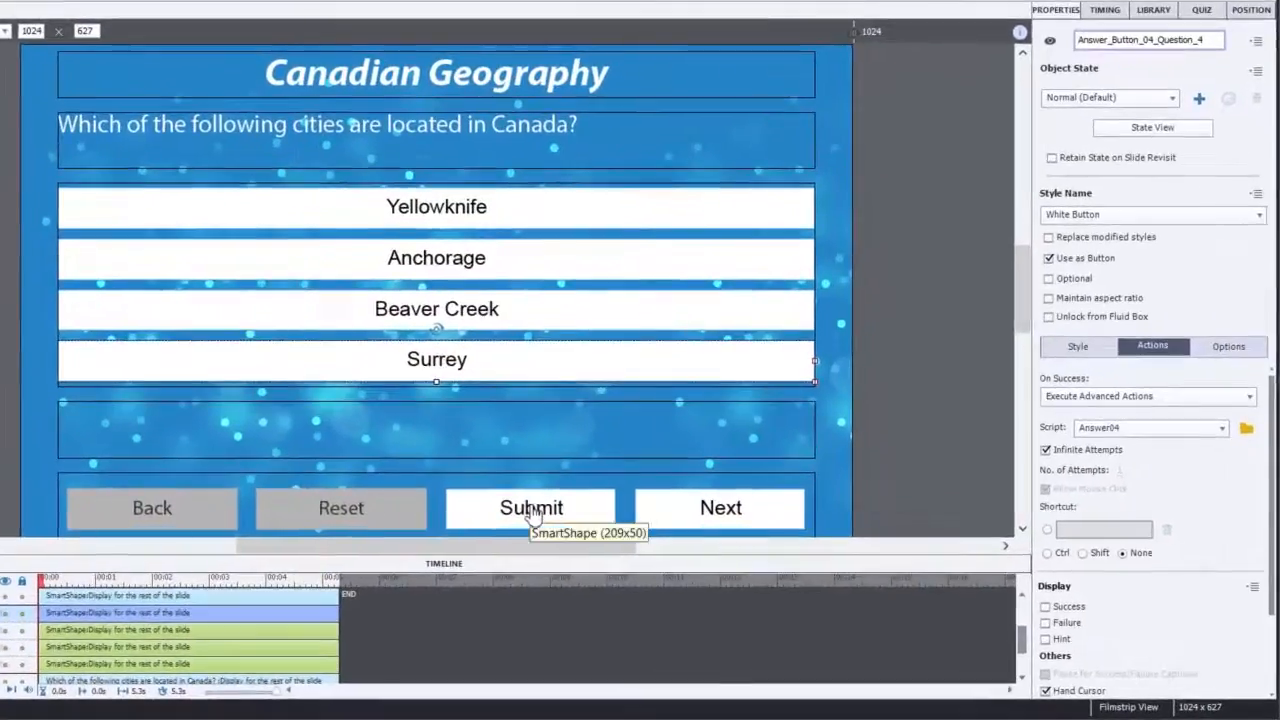
- Set the Submit button's On Success action to Execute Advanced Actions
{"action": "left_click", "coordinate": [531, 513]}
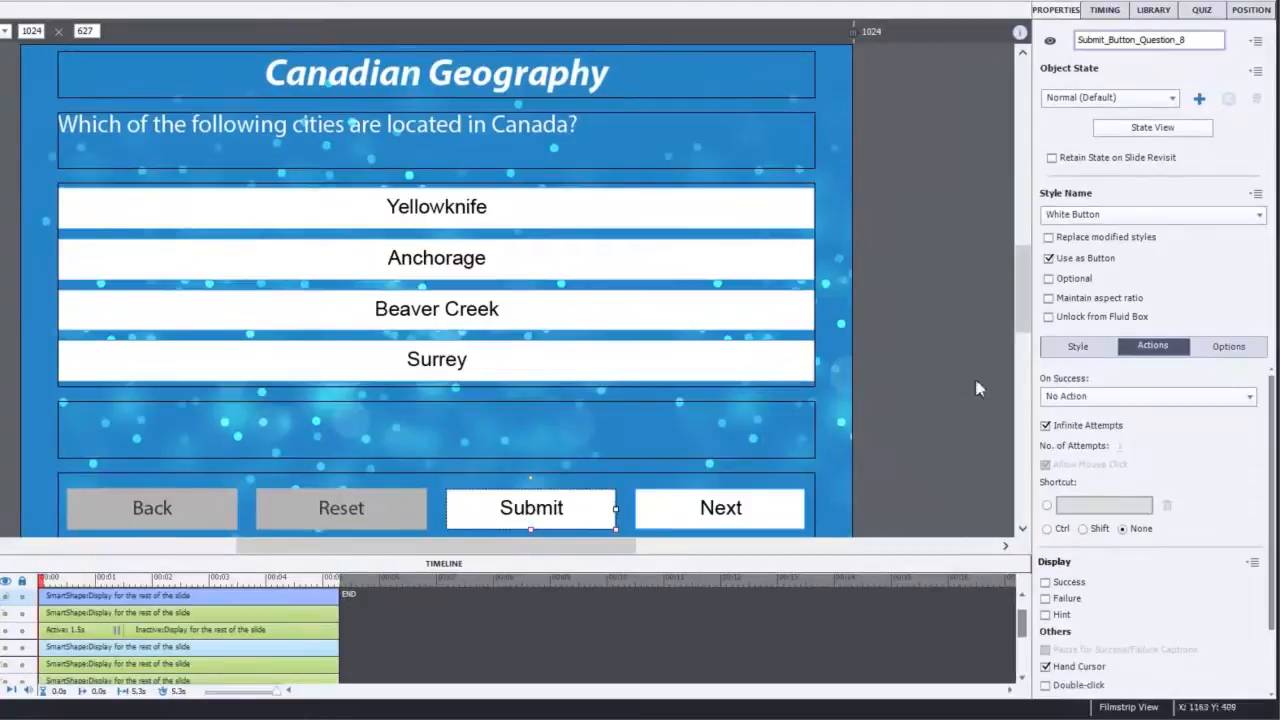
{"action": "left_click", "coordinate": [1145, 398]}
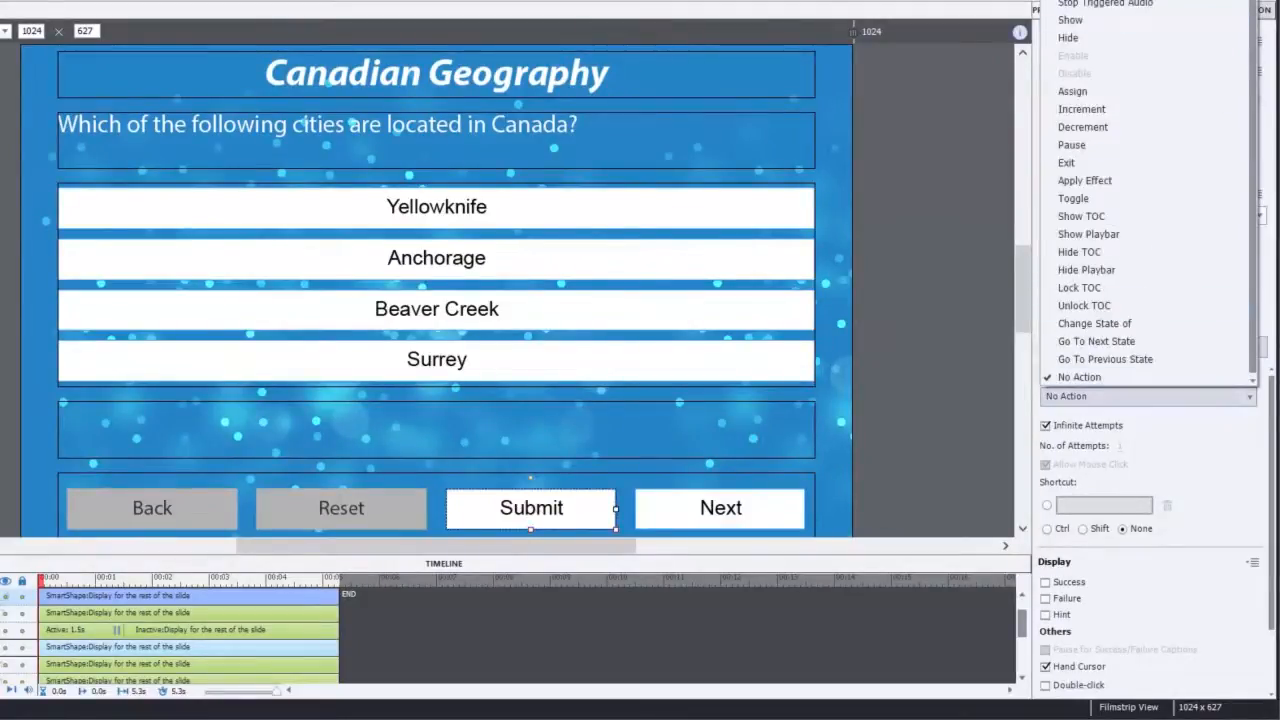
{"action": "left_click", "coordinate": [1143, 2]}
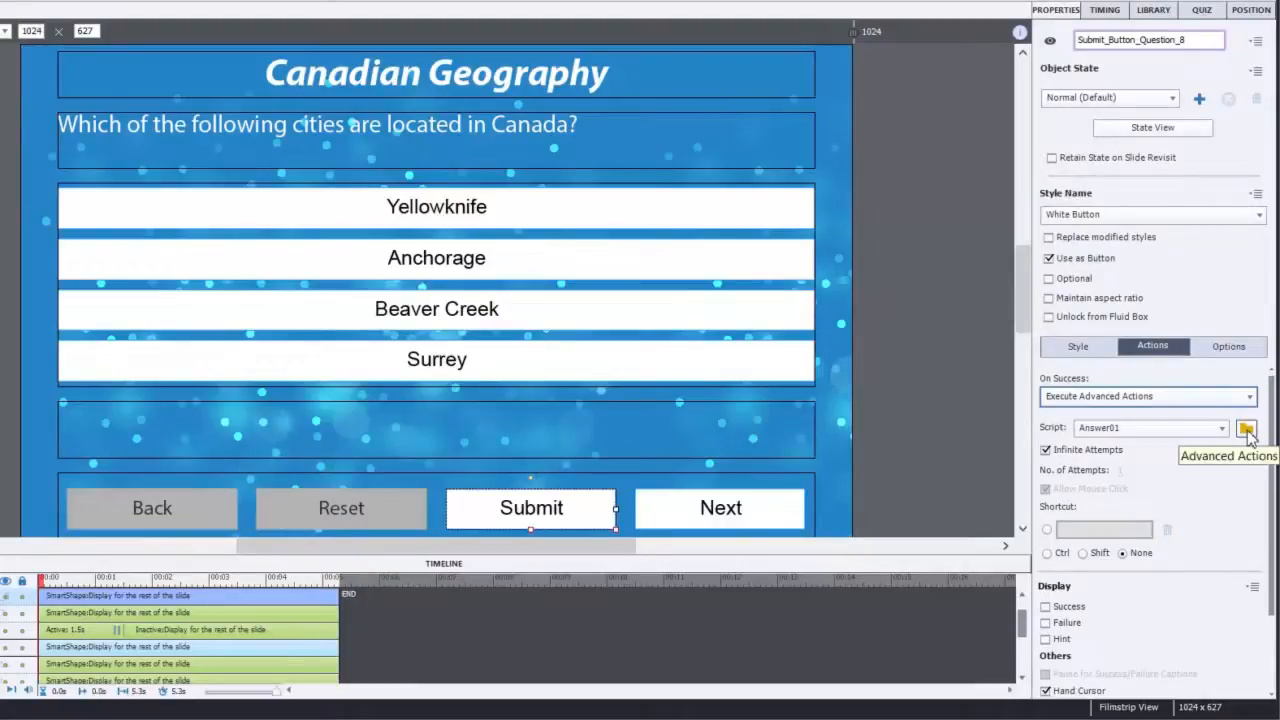
- Create a new blank advanced action named Submit, making its first decision conditional and naming it Correct
{"action": "left_click", "coordinate": [1246, 430]}
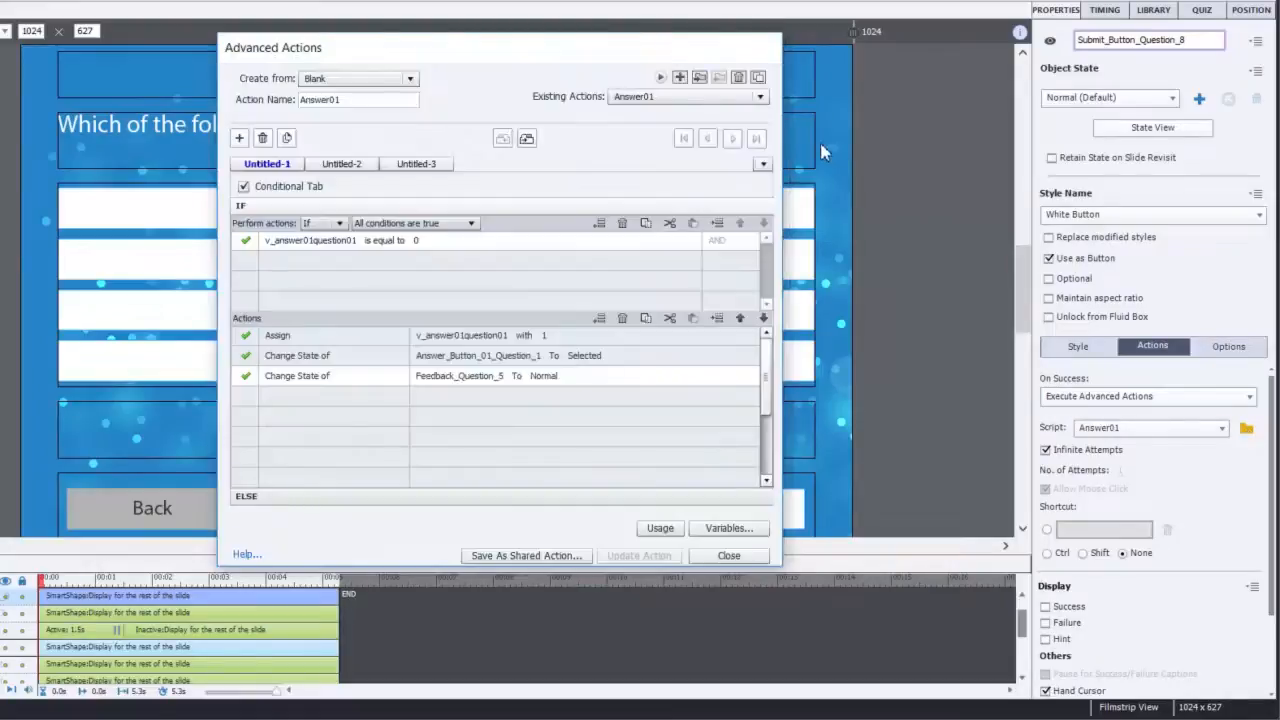
{"action": "left_click", "coordinate": [679, 78]}
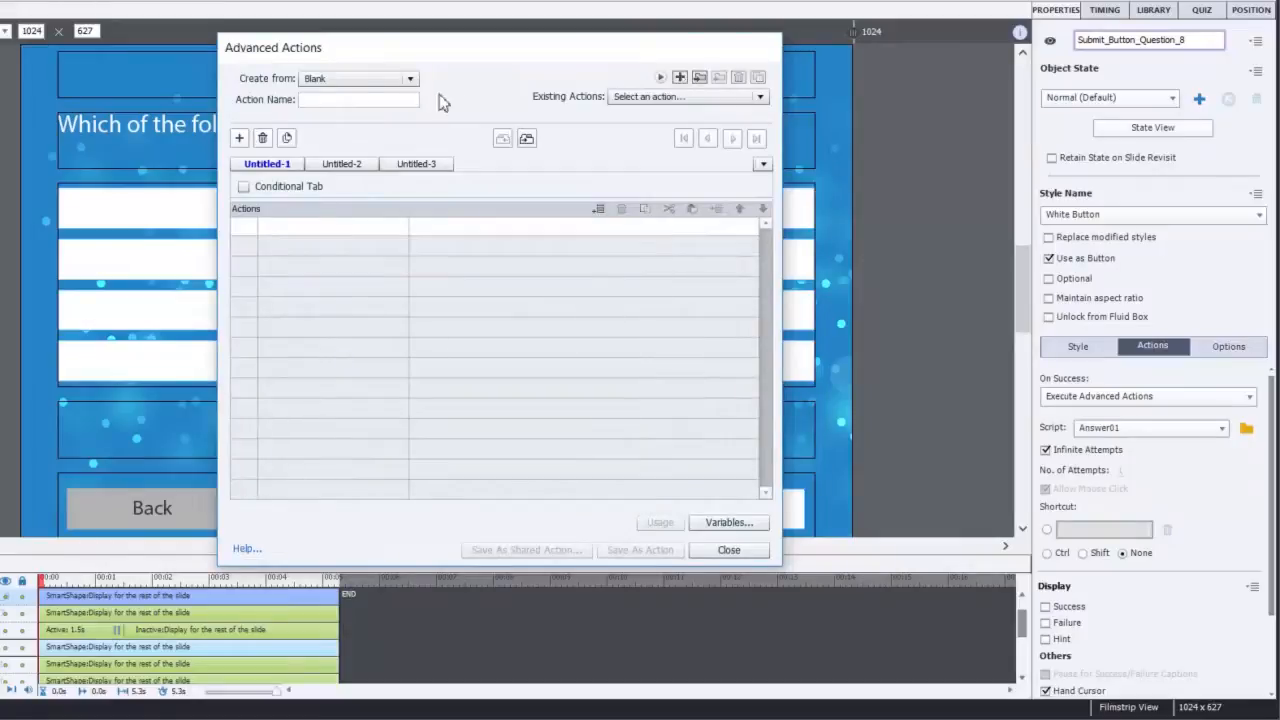
{"action": "left_click", "coordinate": [343, 98]}
{"action": "type", "text": "Submit"}
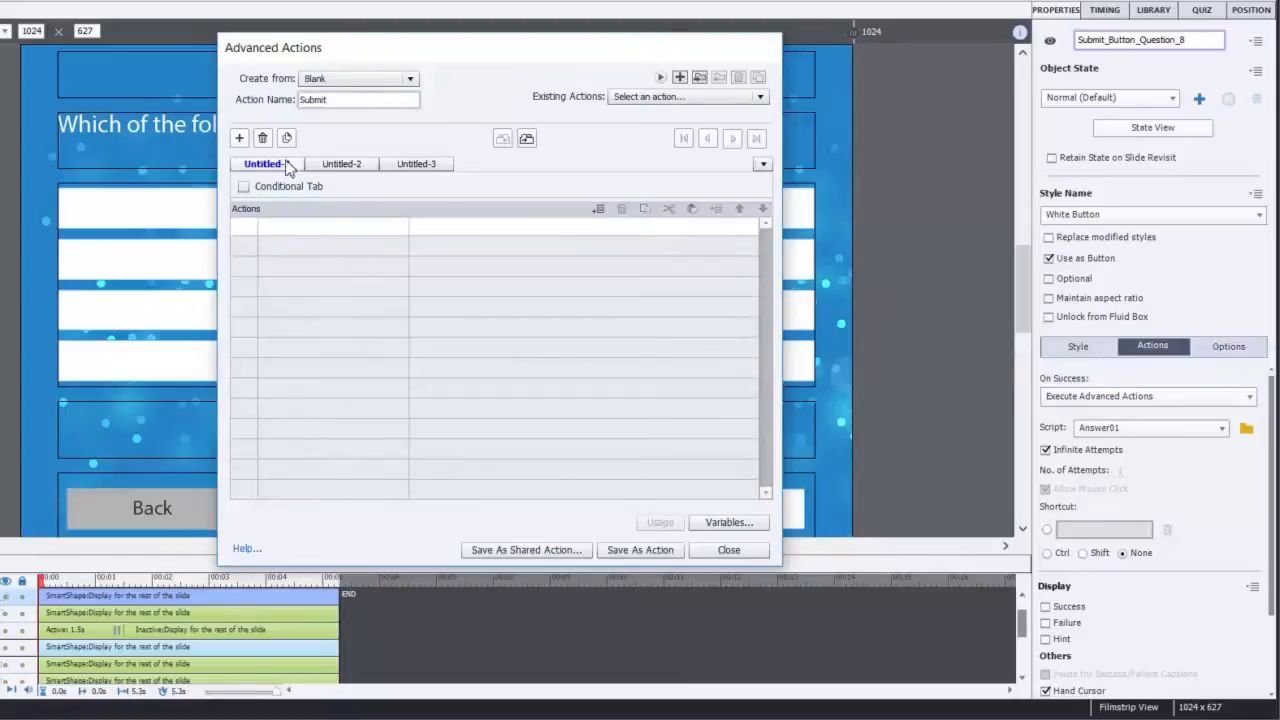
{"action": "left_click", "coordinate": [244, 187]}
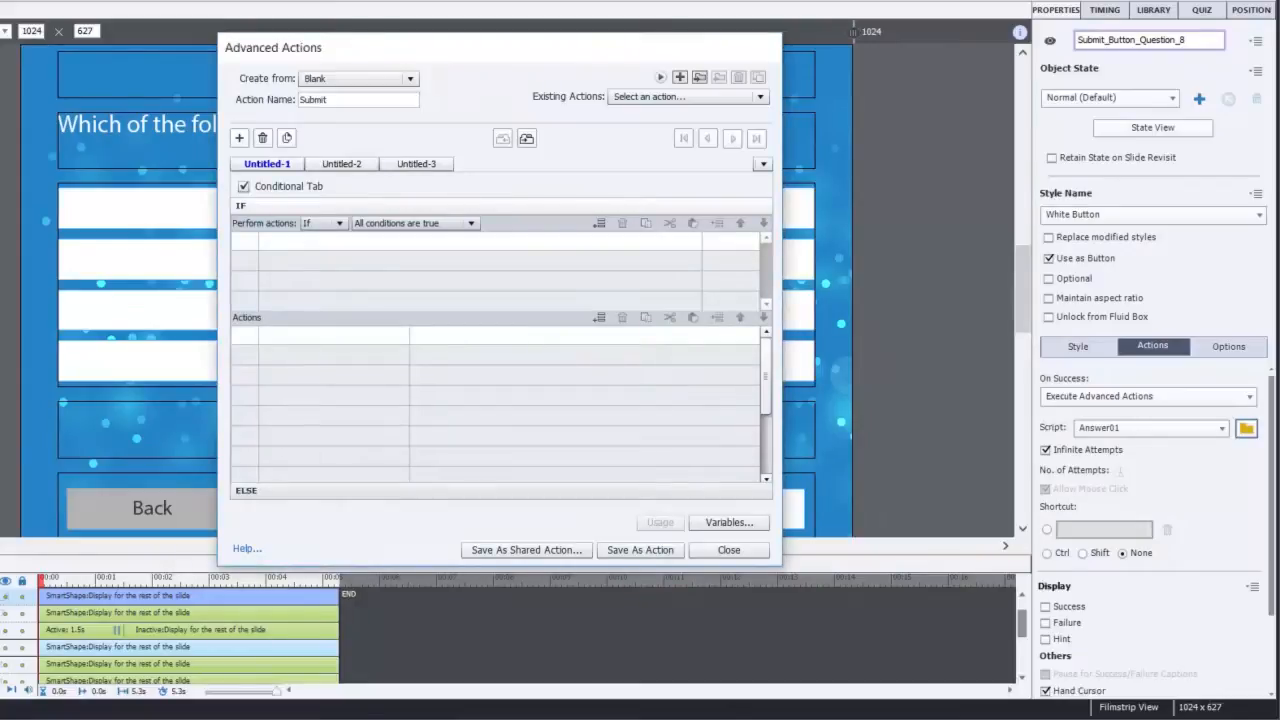
{"action": "double_click", "coordinate": [286, 166]}
{"action": "left_click_drag", "start_coordinate": [286, 166], "coordinate": [238, 166]}
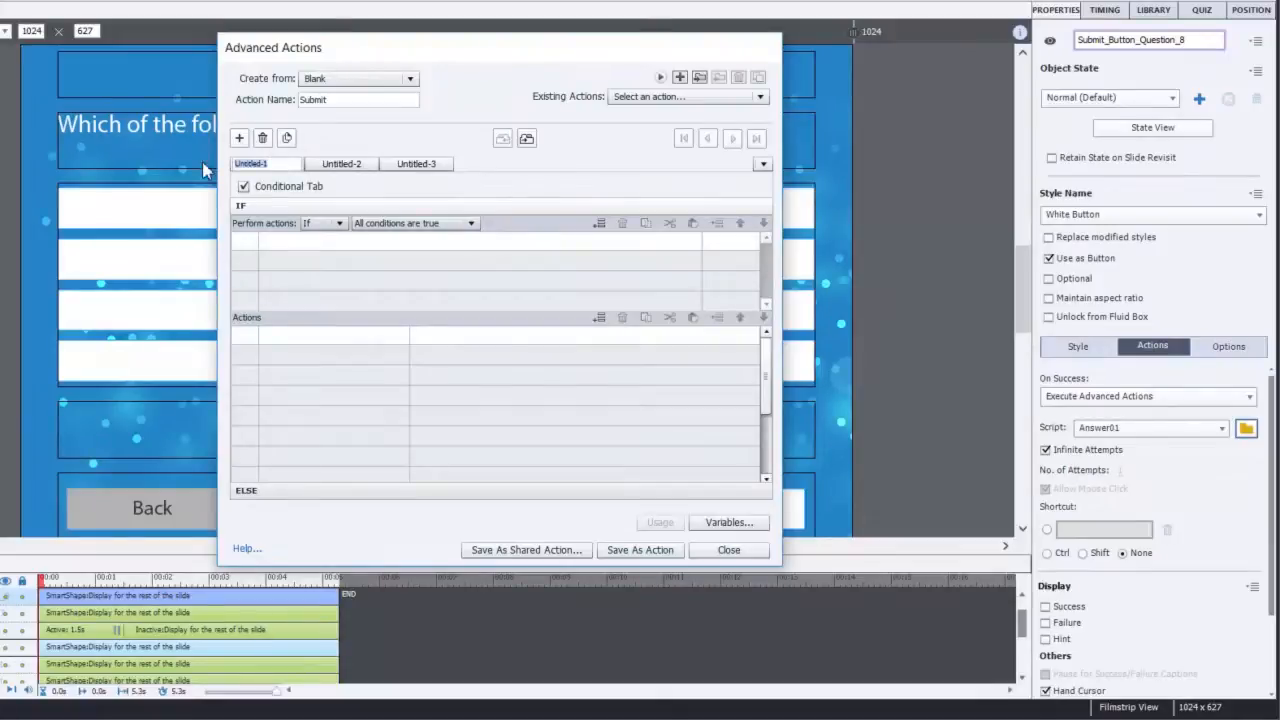
{"action": "type", "text": "C"}
- Add the first If condition to the Correct decision: v_answer01question01 is equal to the literal 1
{"action": "double_click", "coordinate": [285, 243]}
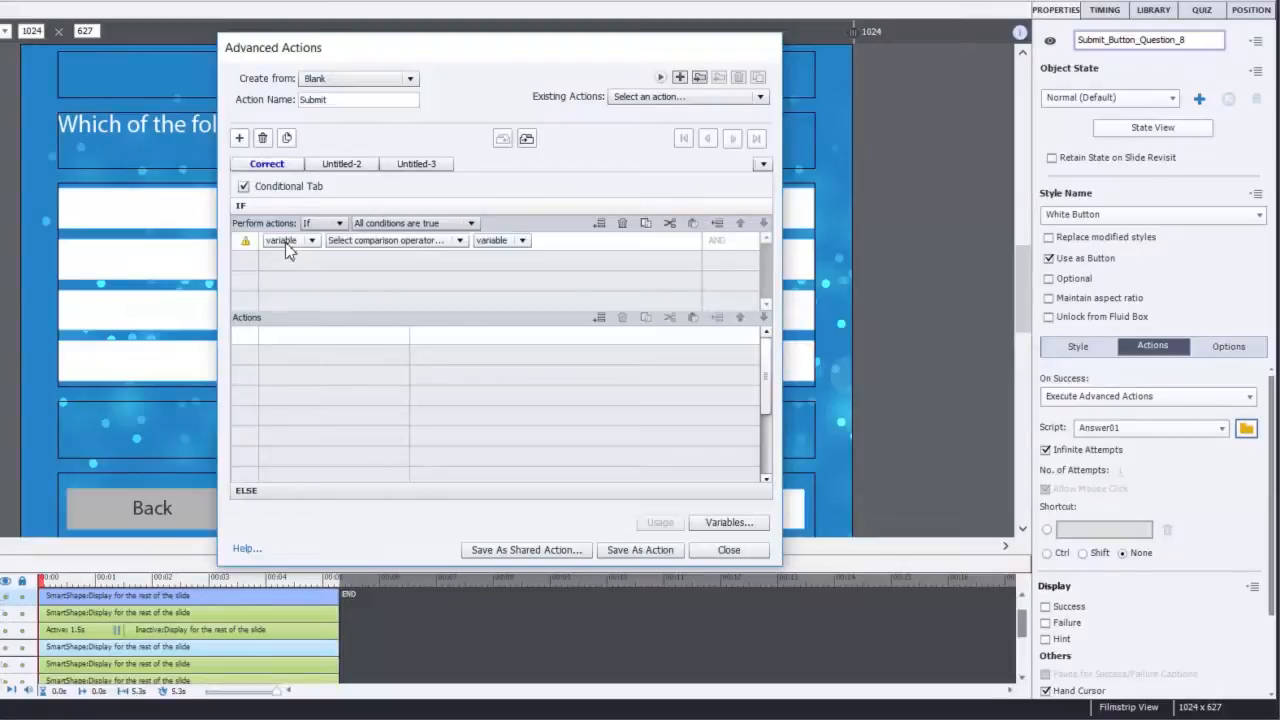
{"action": "left_click", "coordinate": [285, 241]}
{"action": "left_click", "coordinate": [288, 255]}
{"action": "type", "text": "v_"}
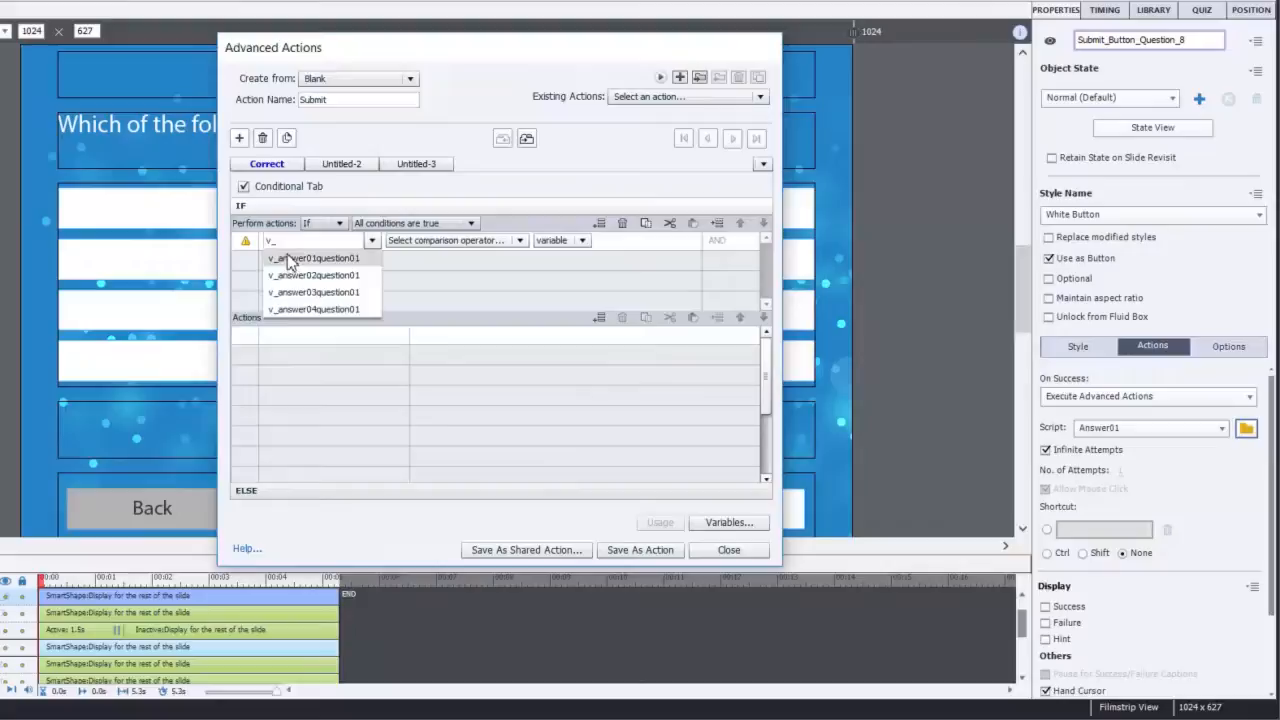
{"action": "left_click", "coordinate": [289, 259]}
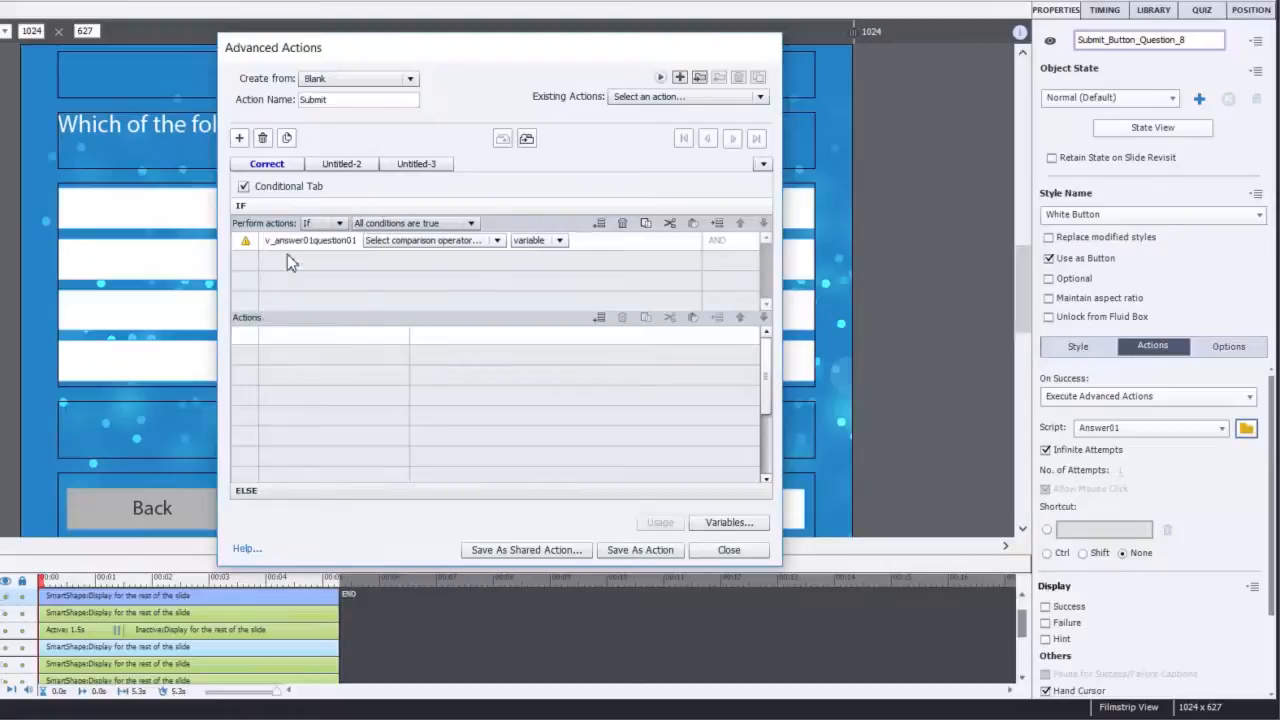
{"action": "left_click", "coordinate": [436, 242]}
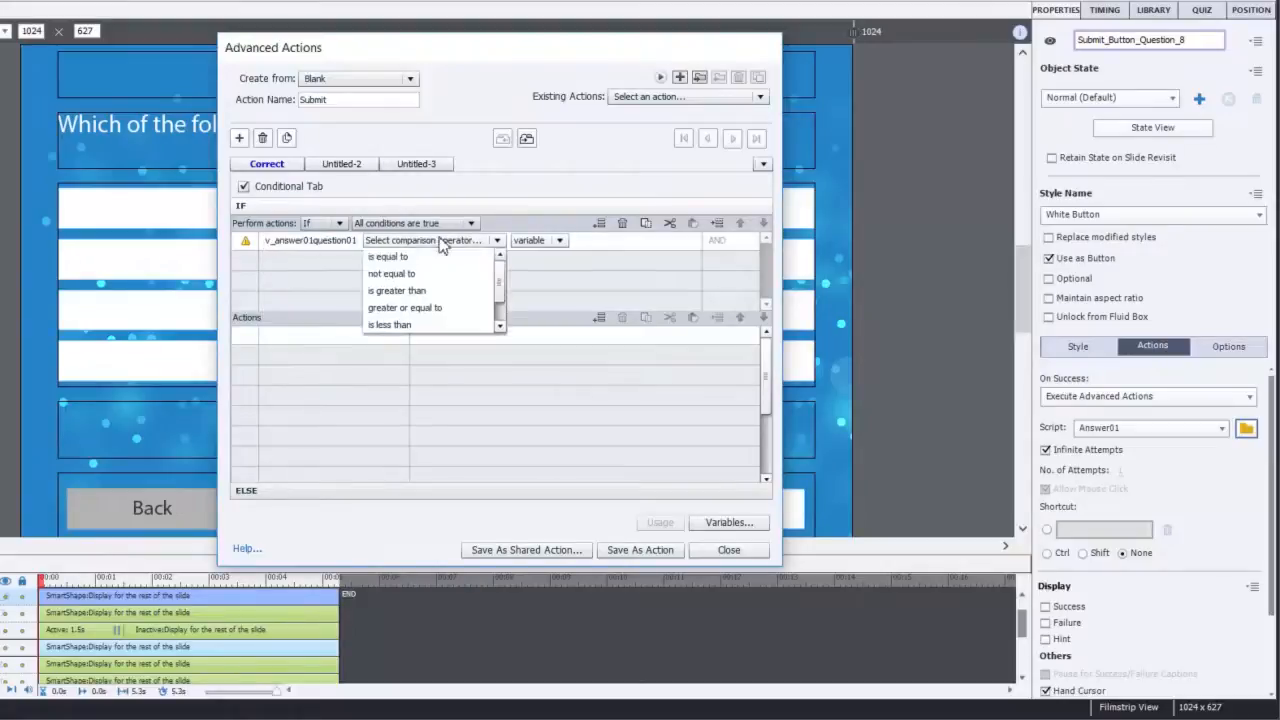
{"action": "left_click", "coordinate": [443, 257]}
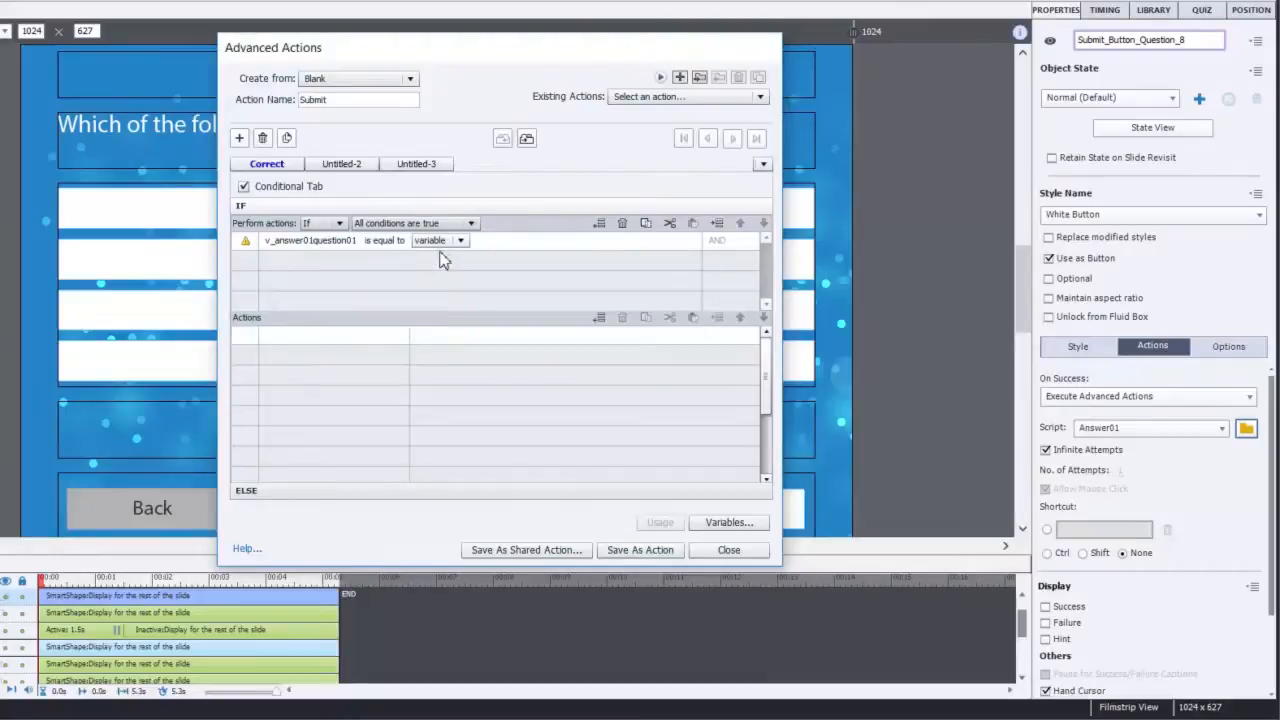
{"action": "left_click", "coordinate": [460, 242]}
{"action": "left_click", "coordinate": [448, 273]}
{"action": "type", "text": "1"}
{"action": "key", "text": "Return"}
- Add a second If condition to the Correct decision: v_answer02question01 is equal to the literal 0
{"action": "double_click", "coordinate": [296, 265]}
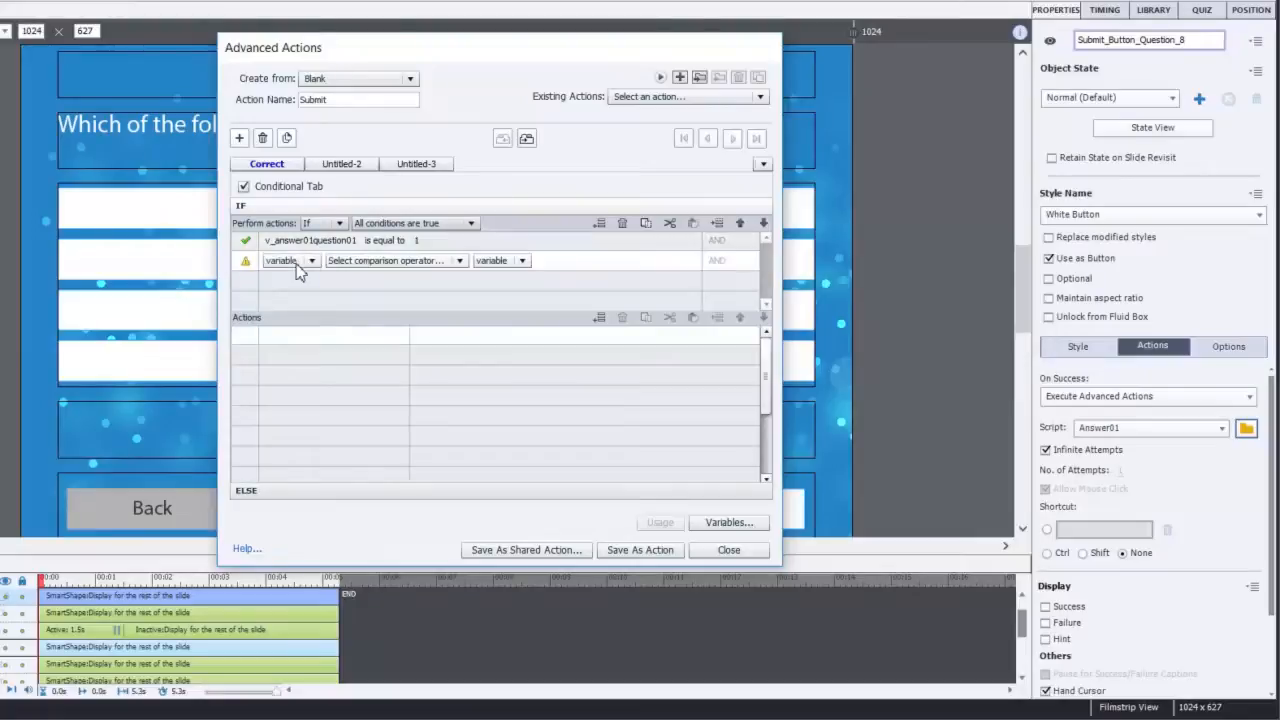
{"action": "left_click", "coordinate": [296, 265]}
{"action": "left_click", "coordinate": [294, 277]}
{"action": "type", "text": "v_"}
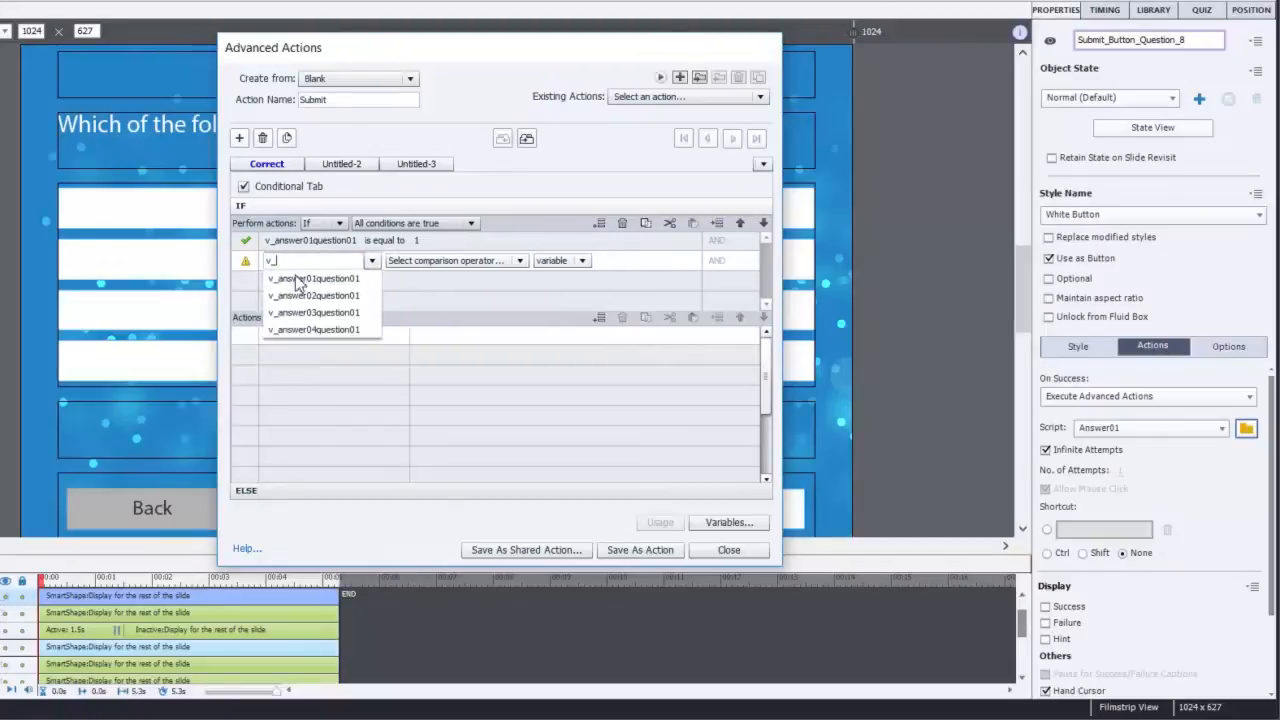
{"action": "left_click", "coordinate": [297, 283]}
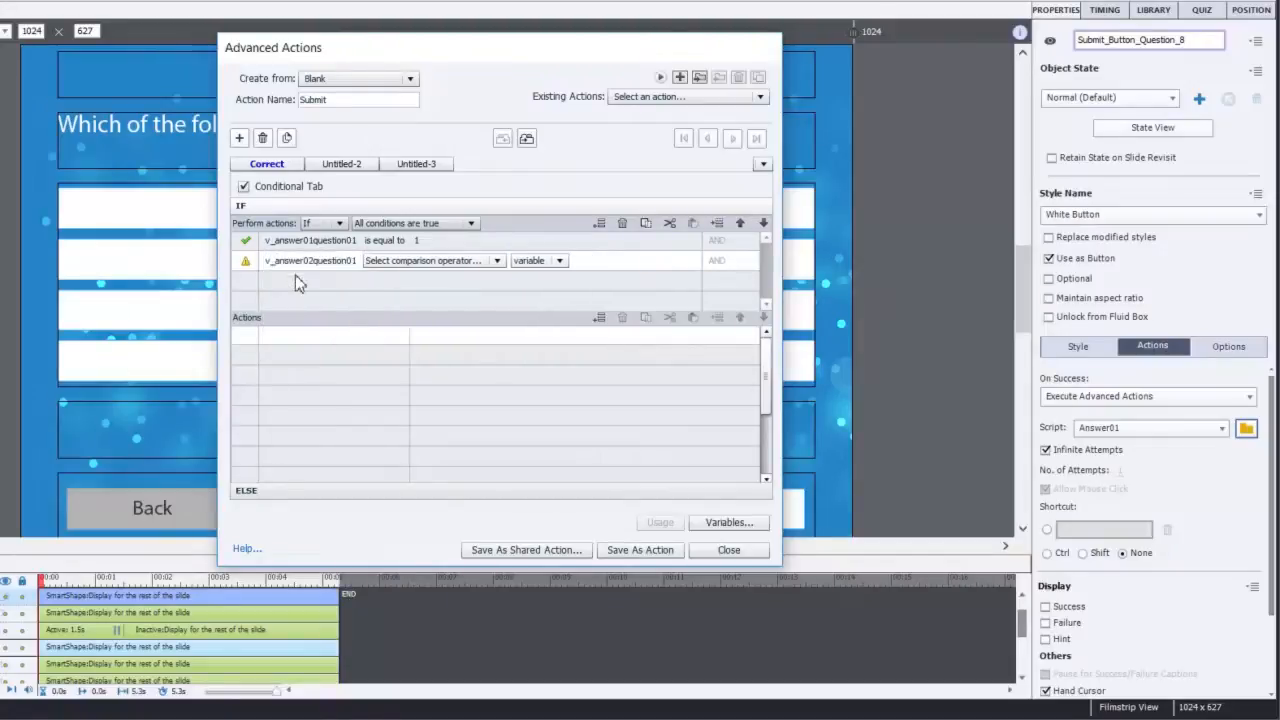
{"action": "left_click", "coordinate": [430, 262]}
{"action": "left_click", "coordinate": [435, 279]}
{"action": "left_click", "coordinate": [460, 260]}
{"action": "left_click", "coordinate": [455, 294]}
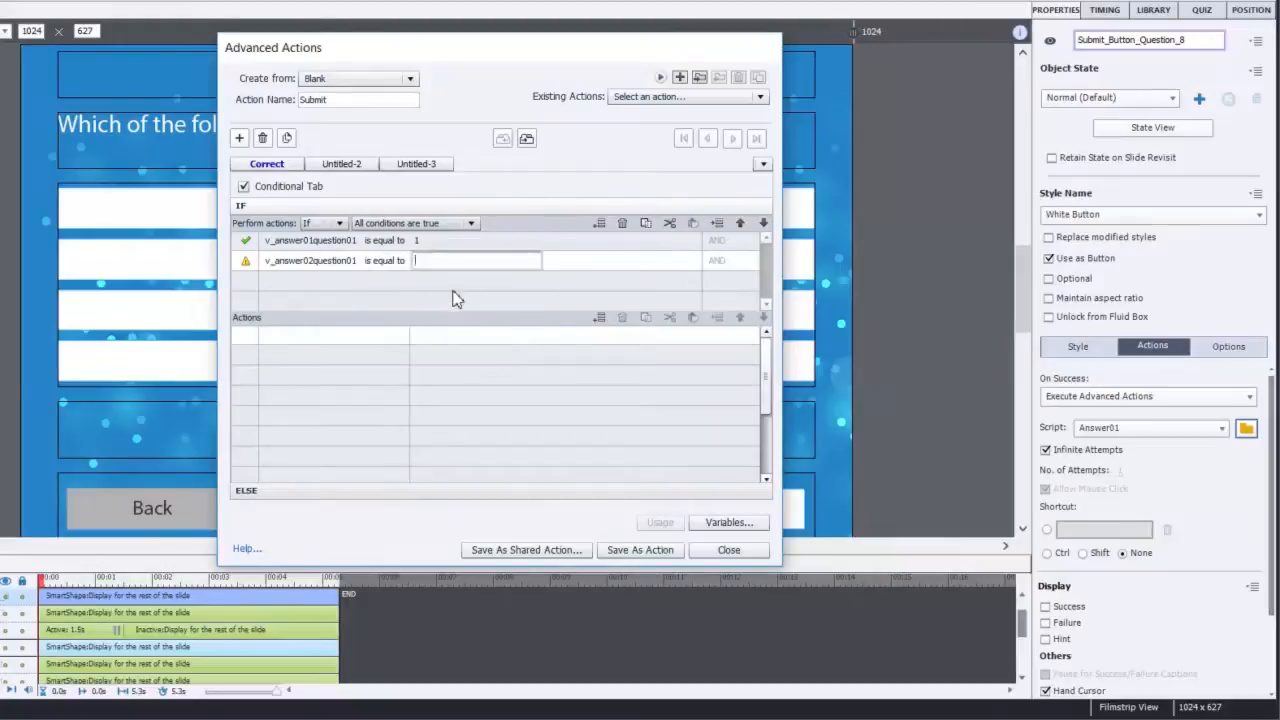
{"action": "type", "text": "0"}
{"action": "key", "text": "Return"}
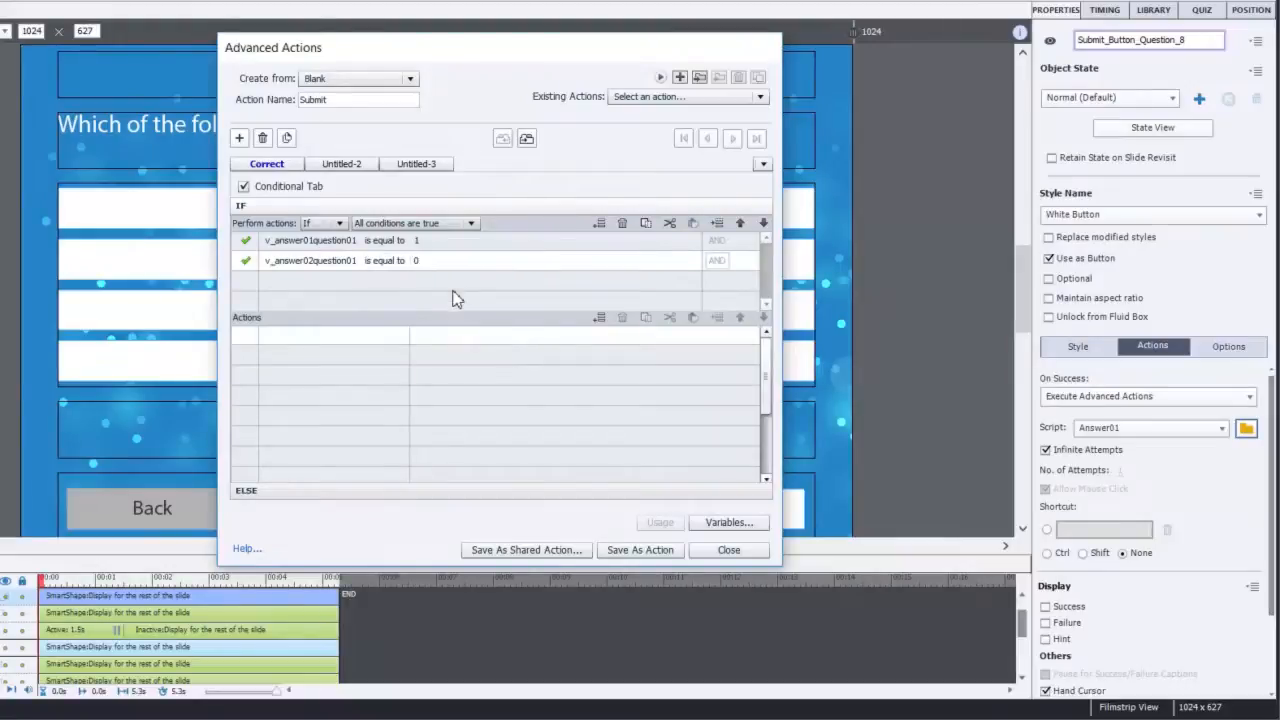
- Add a third If condition to the Correct decision: v_answer03question01 is equal to the literal 1
{"action": "left_click", "coordinate": [315, 283]}
{"action": "left_click", "coordinate": [313, 281]}
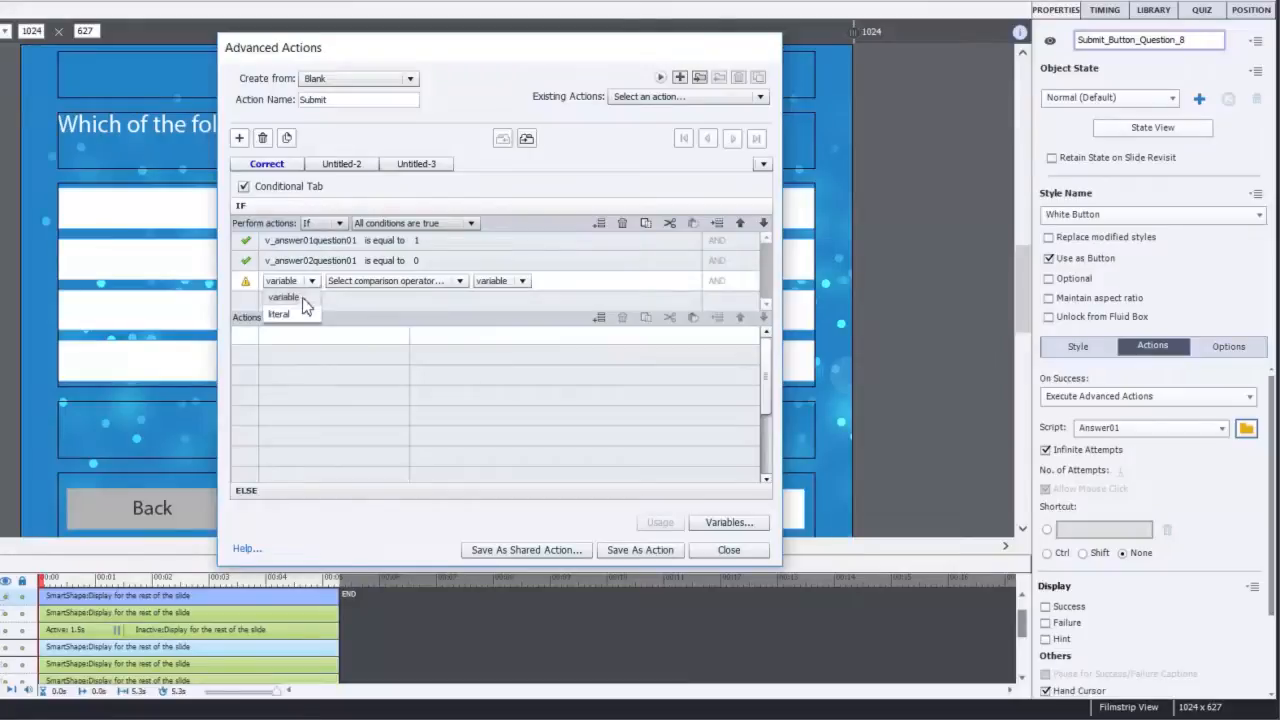
{"action": "left_click", "coordinate": [302, 304]}
{"action": "type", "text": "v_"}
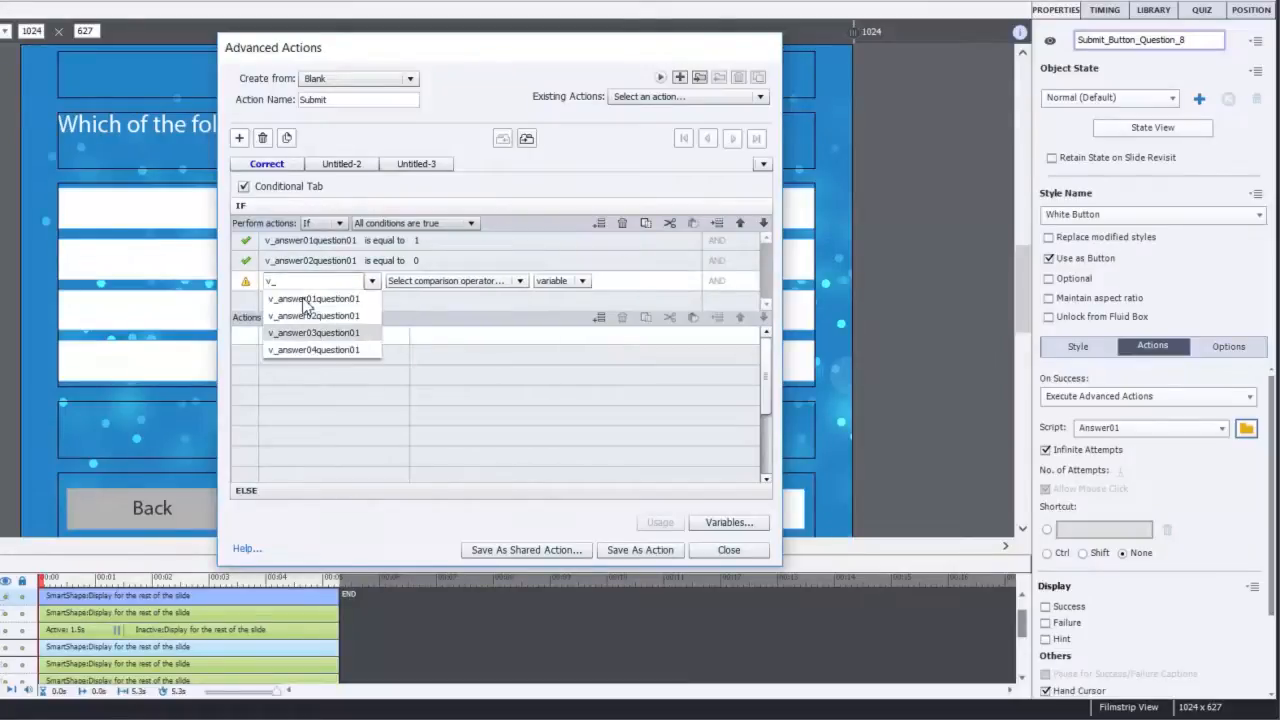
{"action": "left_click", "coordinate": [313, 332]}
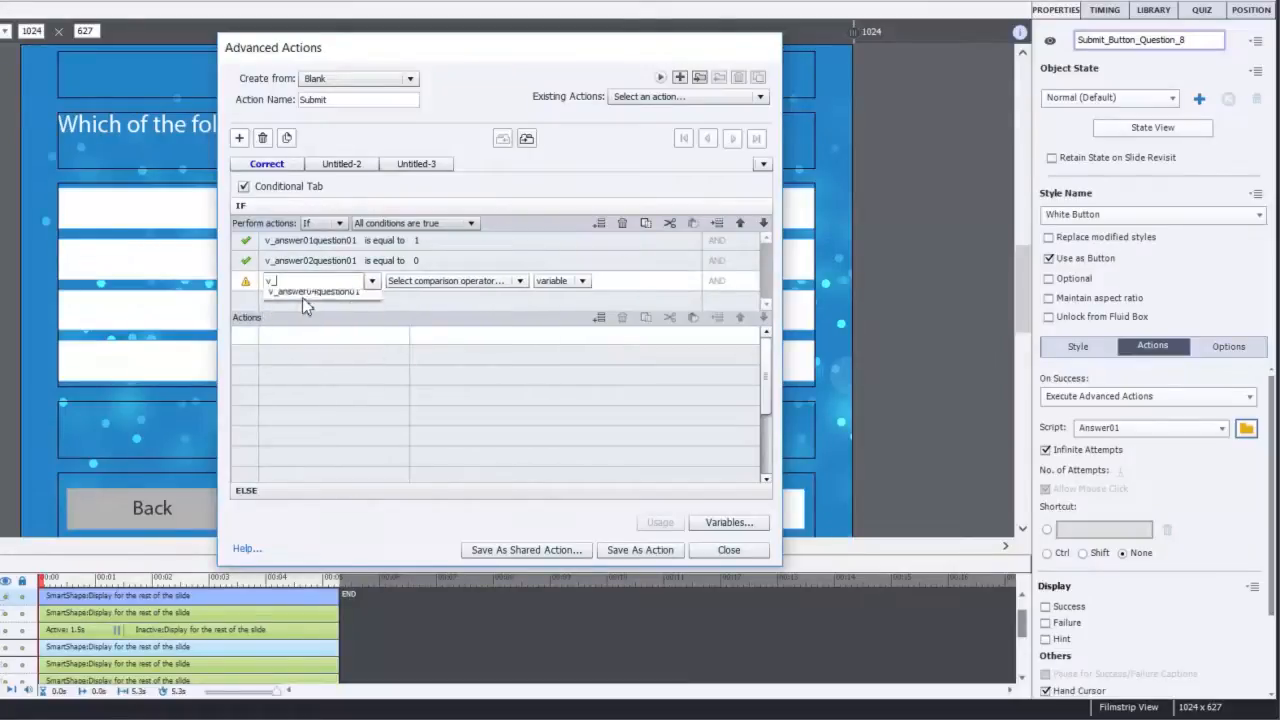
{"action": "left_click", "coordinate": [419, 283]}
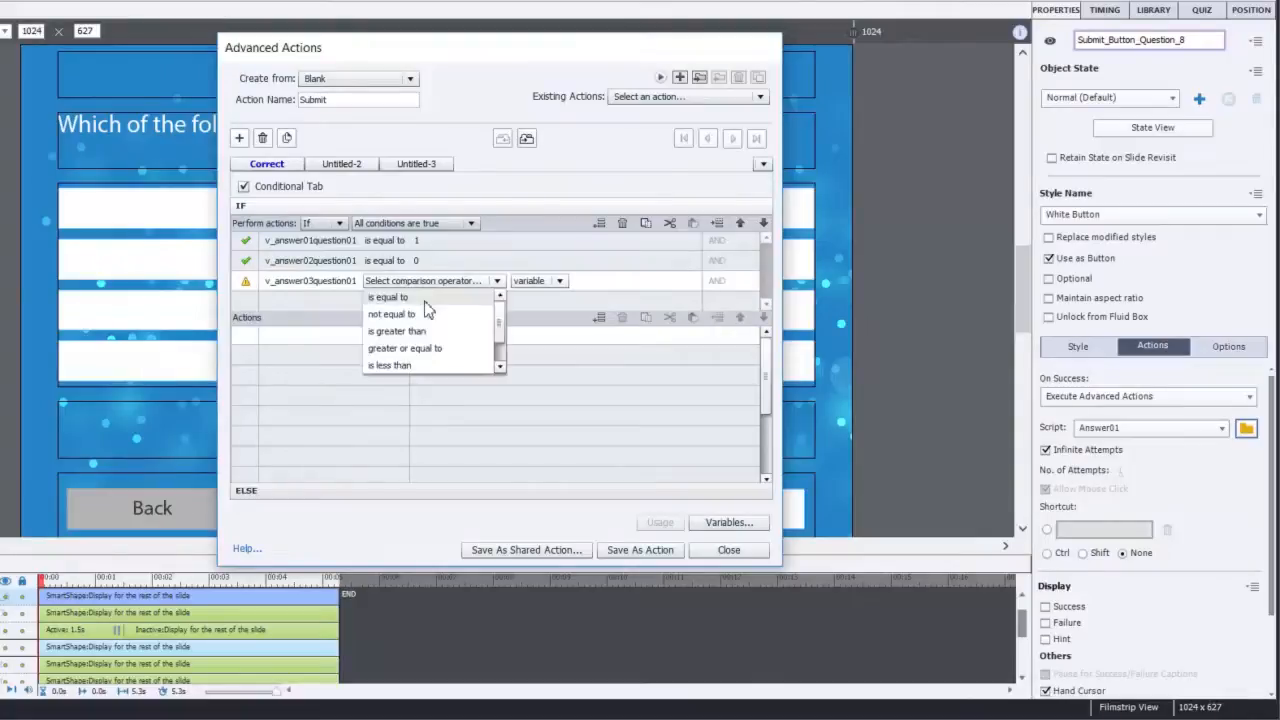
{"action": "left_click", "coordinate": [424, 301]}
{"action": "left_click", "coordinate": [441, 285]}
{"action": "left_click", "coordinate": [442, 314]}
{"action": "left_click", "coordinate": [442, 314]}
{"action": "key", "text": "Return"}
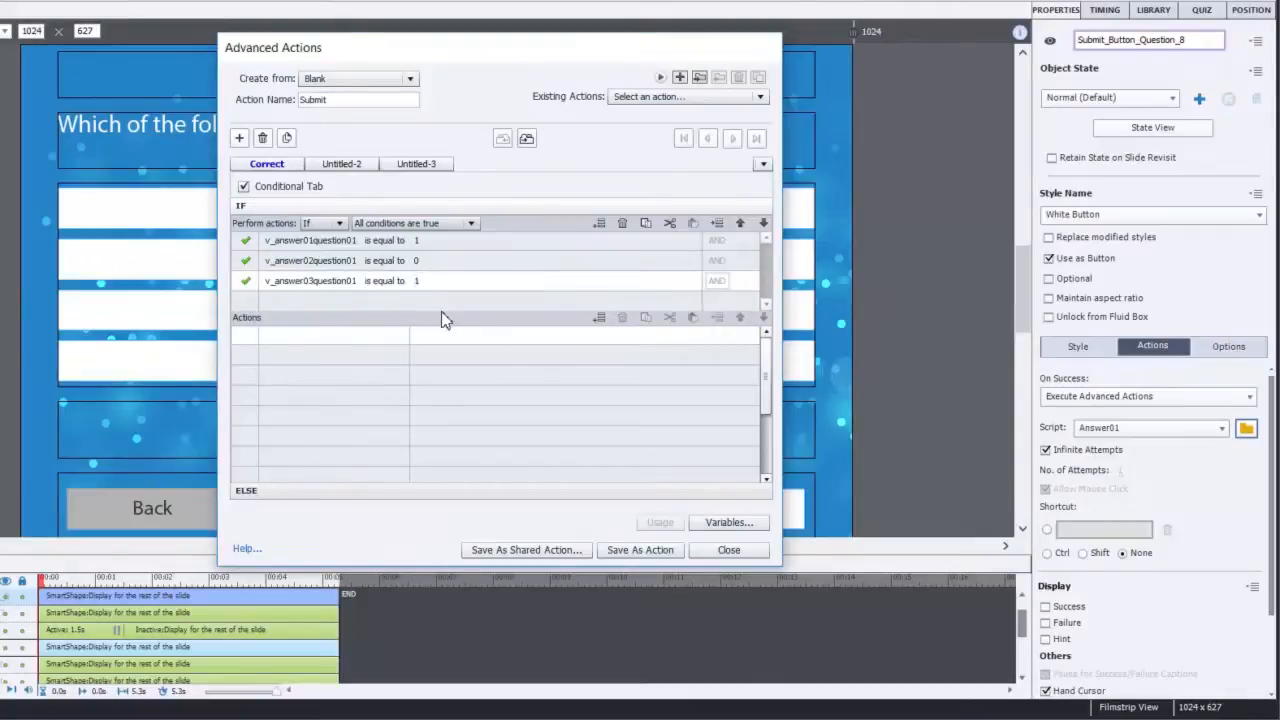
- Add a fourth If condition to the Correct decision: v_answer04question01 is equal to the literal 1
{"action": "left_click", "coordinate": [296, 308]}
{"action": "left_click", "coordinate": [292, 301]}
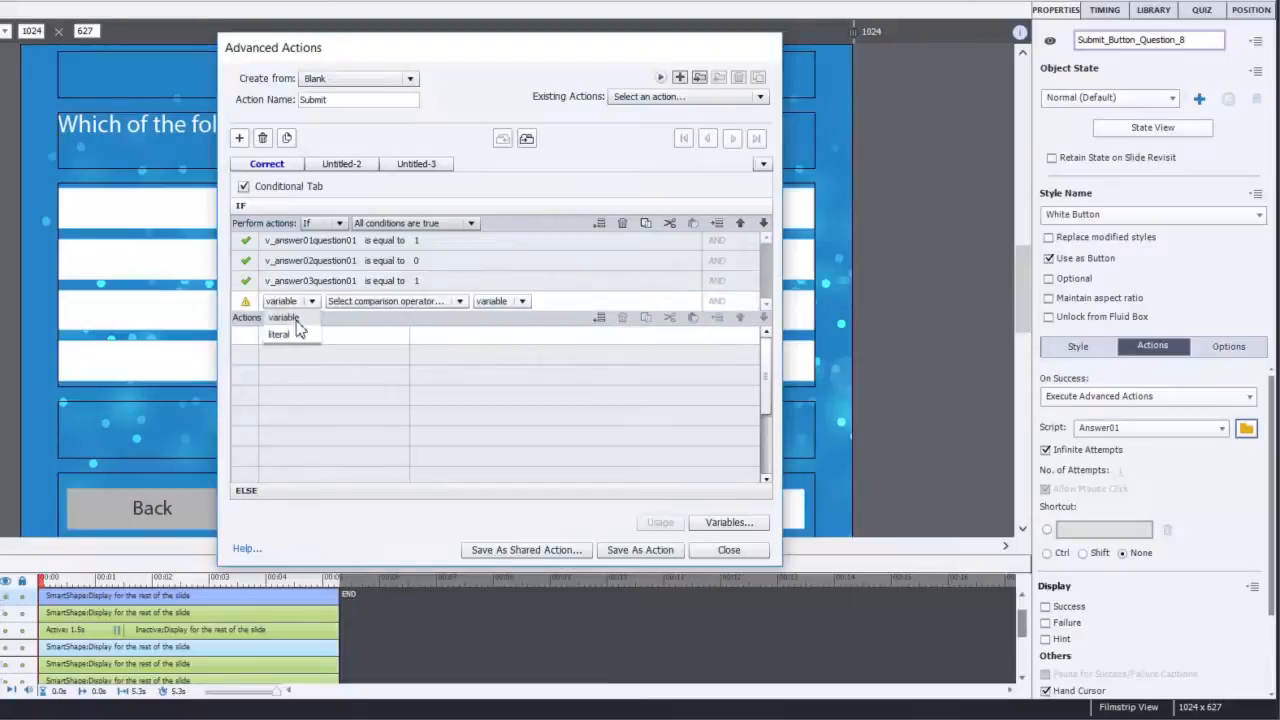
{"action": "left_click", "coordinate": [298, 327]}
{"action": "type", "text": "v_"}
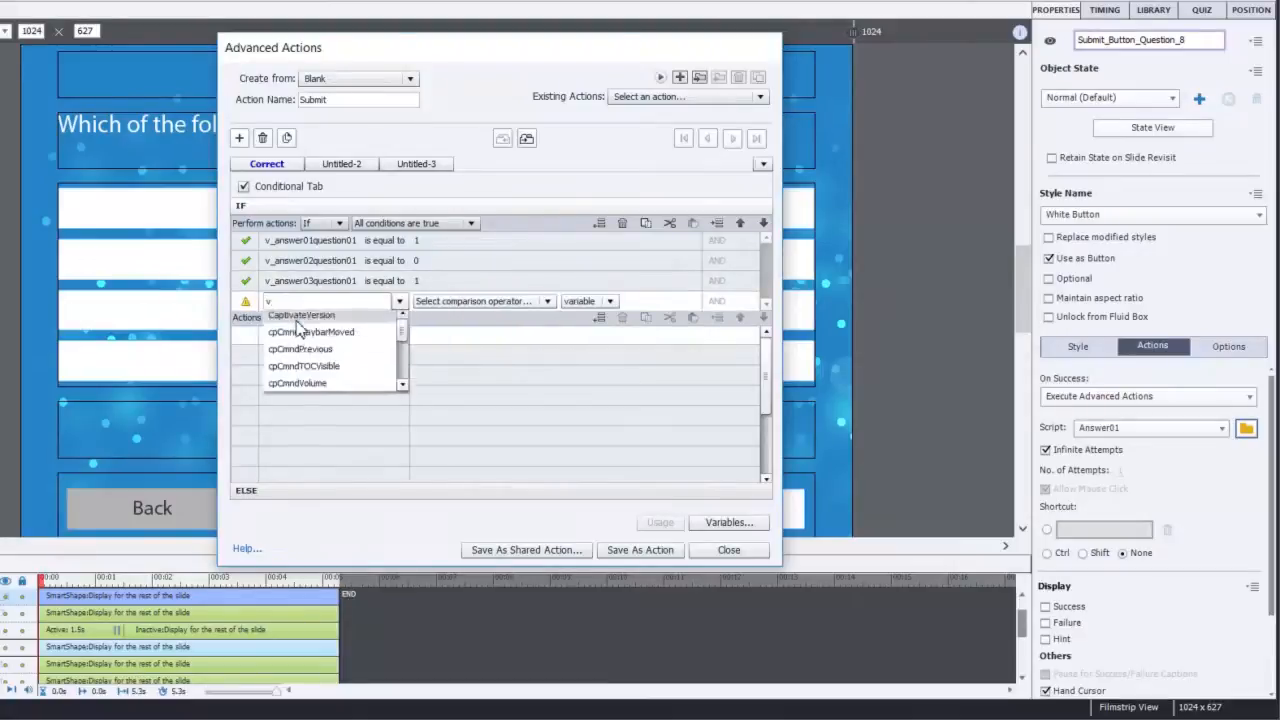
{"action": "key", "text": "Down"}
{"action": "key", "text": "Down"}
{"action": "key", "text": "Down"}
{"action": "key", "text": "Down"}
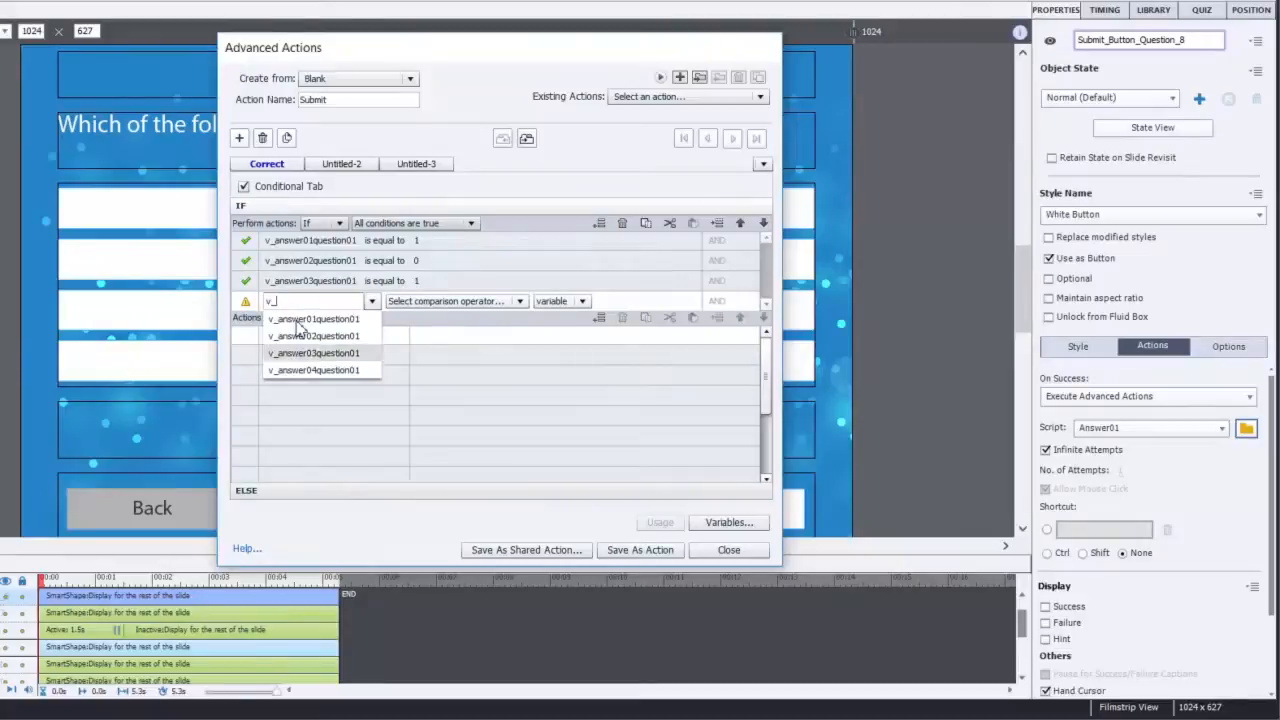
{"action": "key", "text": "Return"}
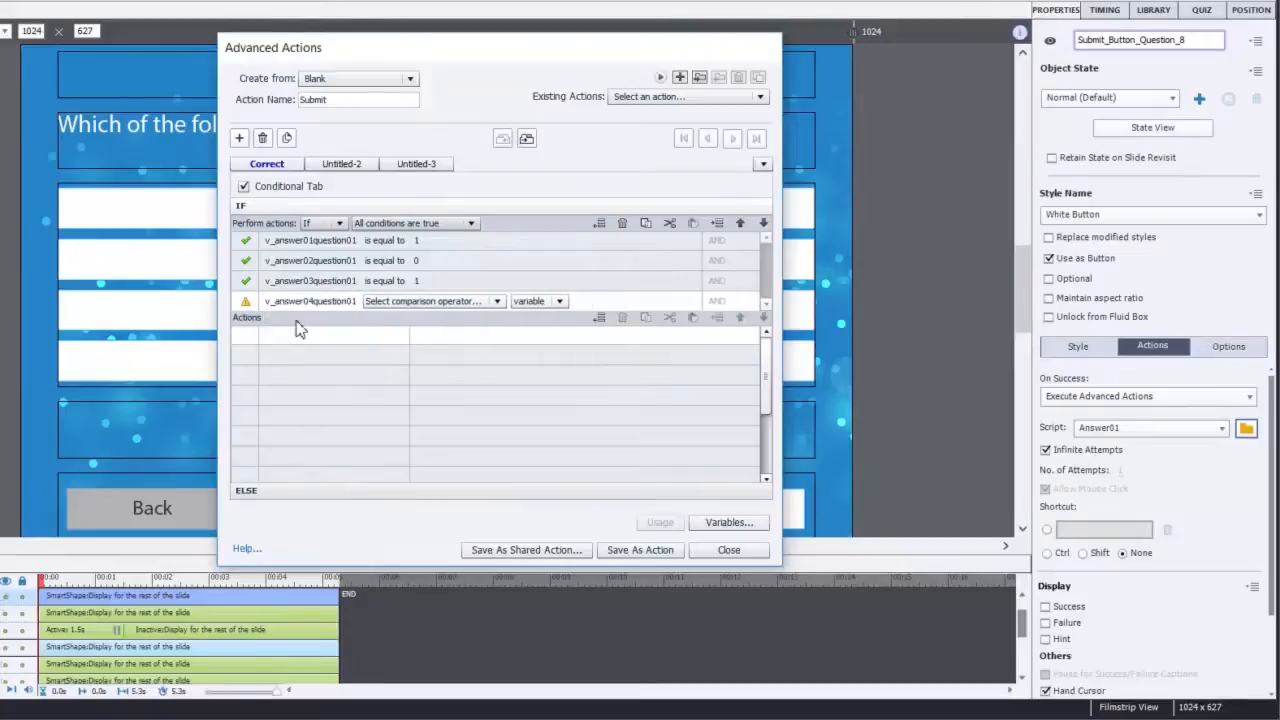
{"action": "left_click", "coordinate": [446, 311]}
{"action": "left_click", "coordinate": [448, 312]}
{"action": "left_click", "coordinate": [448, 311]}
{"action": "left_click", "coordinate": [440, 334]}
{"action": "key", "text": "Return"}
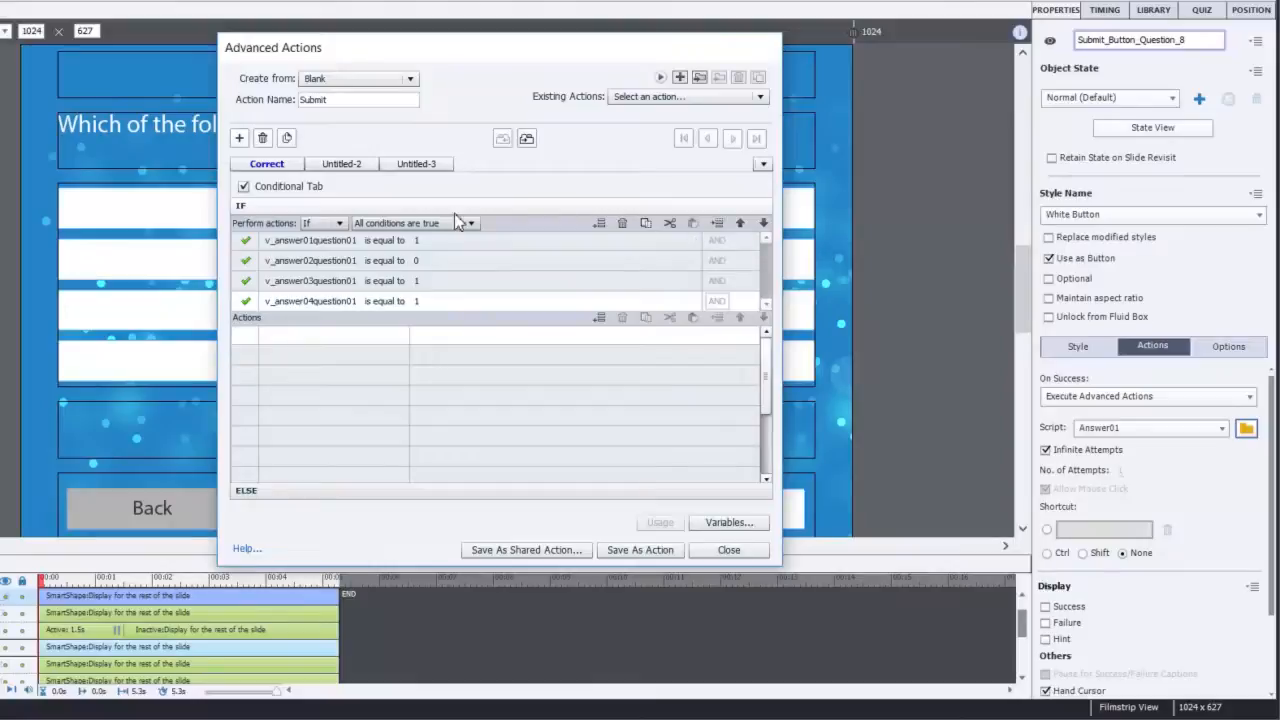
- Add Disable actions for Answer_Button_01_Question_1 and Answer_Button_02_Question_2 to the Correct decision's If actions
{"action": "double_click", "coordinate": [290, 334]}
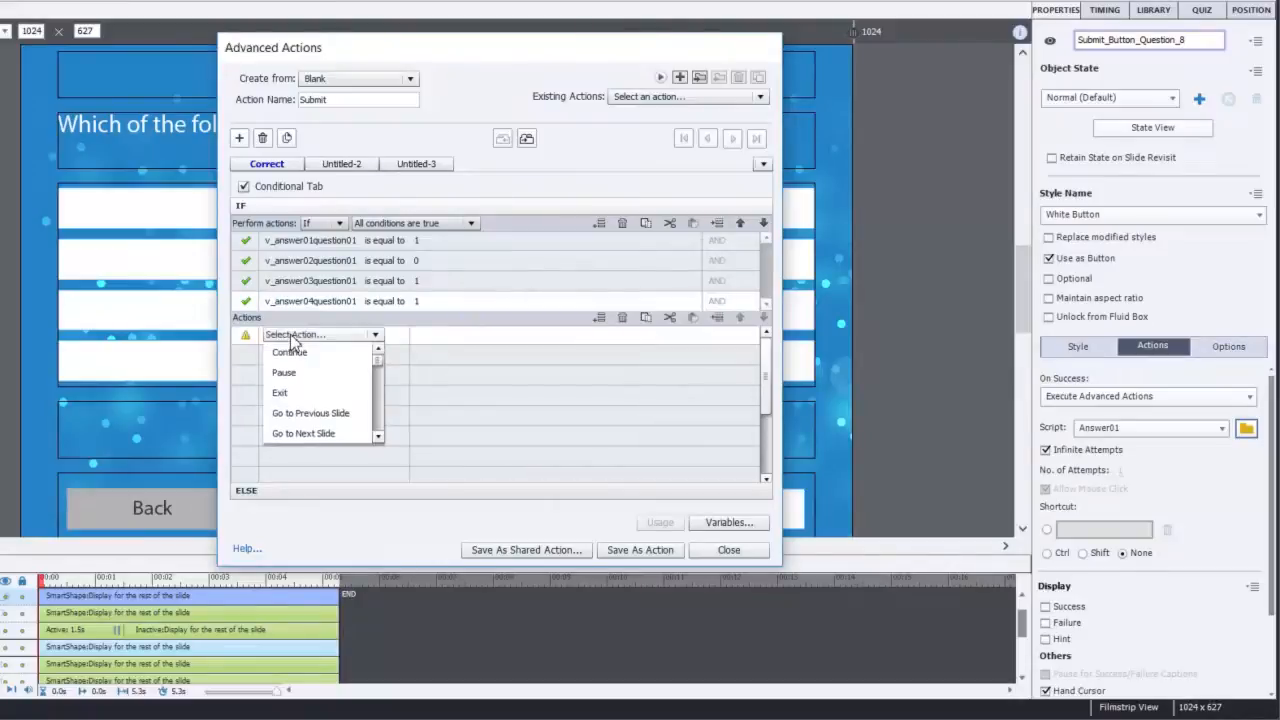
{"action": "scroll", "coordinate": [295, 380], "scroll_direction": "down", "scroll_amount": 5}
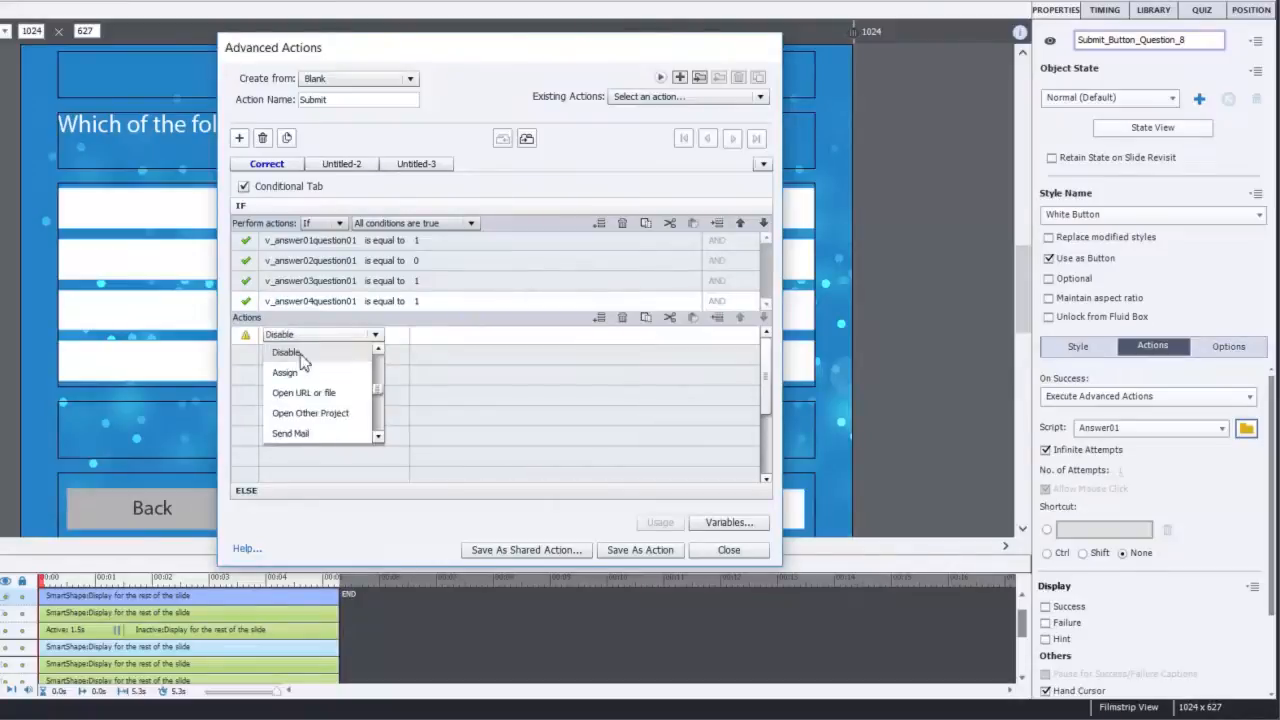
{"action": "left_click", "coordinate": [300, 352]}
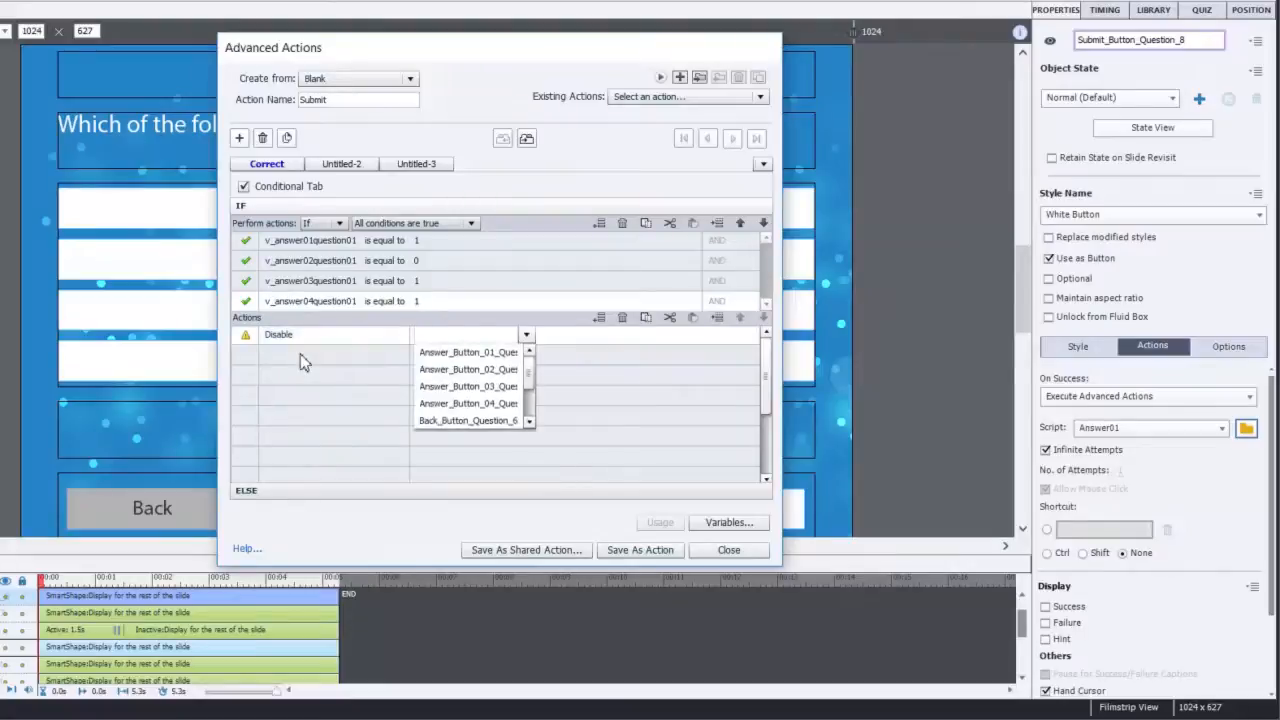
{"action": "left_click", "coordinate": [500, 352]}
{"action": "double_click", "coordinate": [277, 356]}
{"action": "scroll", "coordinate": [283, 371], "scroll_direction": "down", "scroll_amount": 5}
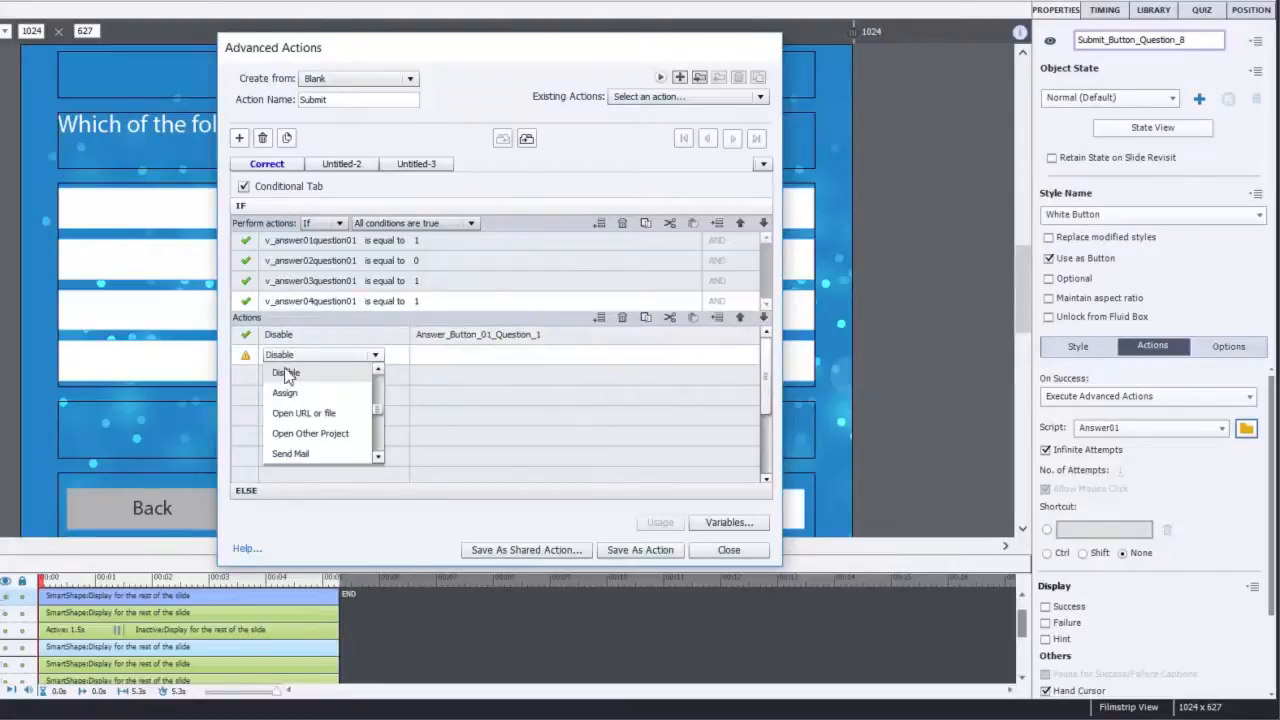
{"action": "left_click", "coordinate": [295, 358]}
{"action": "left_click", "coordinate": [468, 390]}
- Add Disable actions for Answer_Button_03_Question_3 and Answer_Button_04_Question_4 to the Correct decision's If actions
{"action": "double_click", "coordinate": [288, 376]}
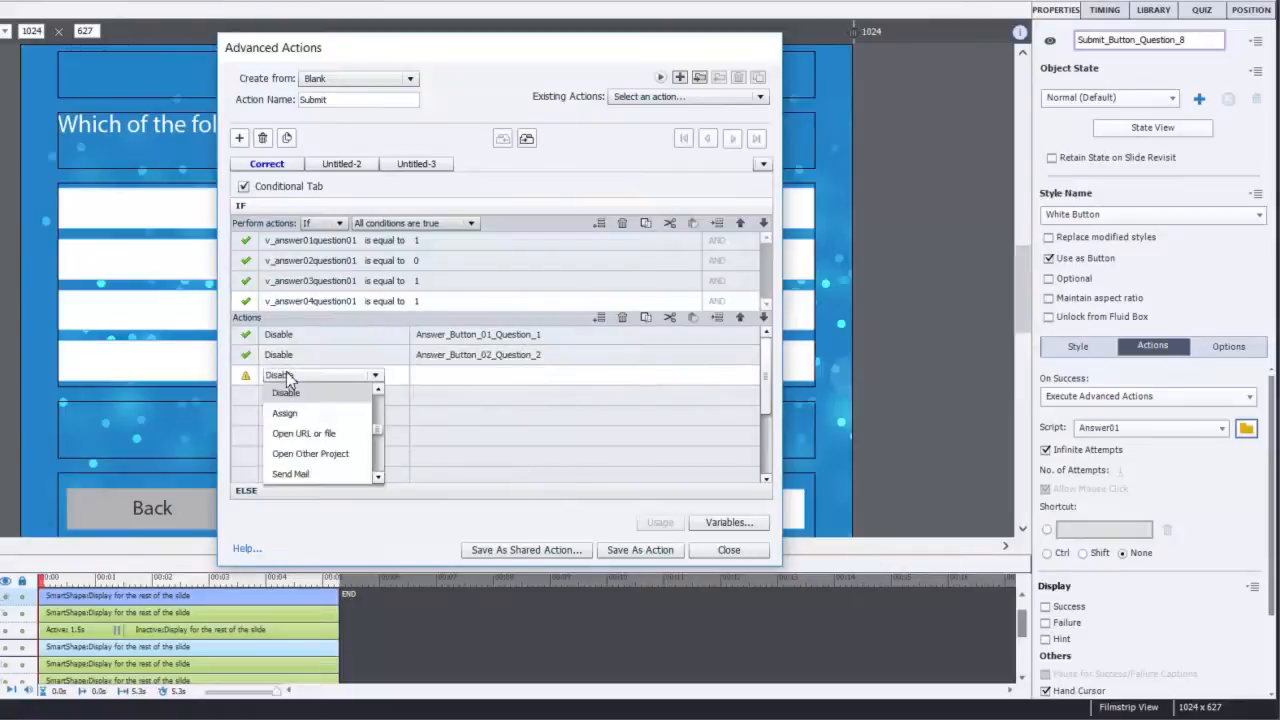
{"action": "left_click", "coordinate": [287, 392]}
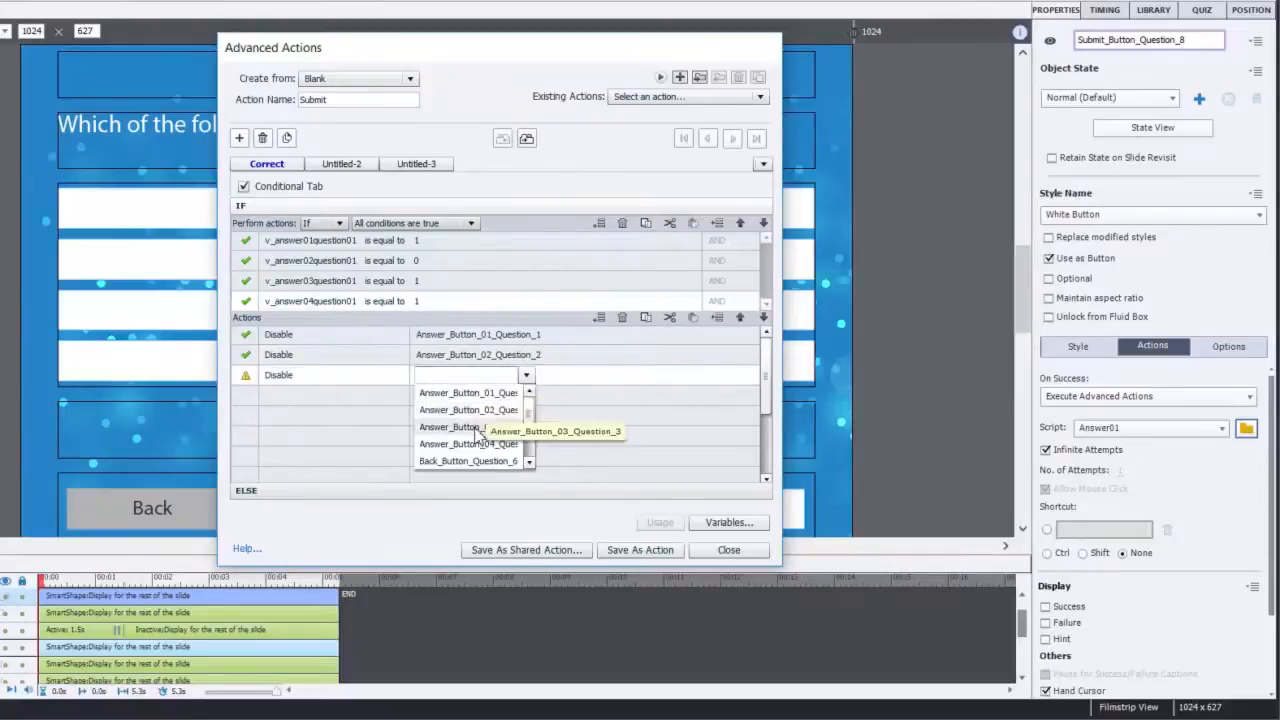
{"action": "left_click", "coordinate": [477, 428]}
{"action": "double_click", "coordinate": [279, 400]}
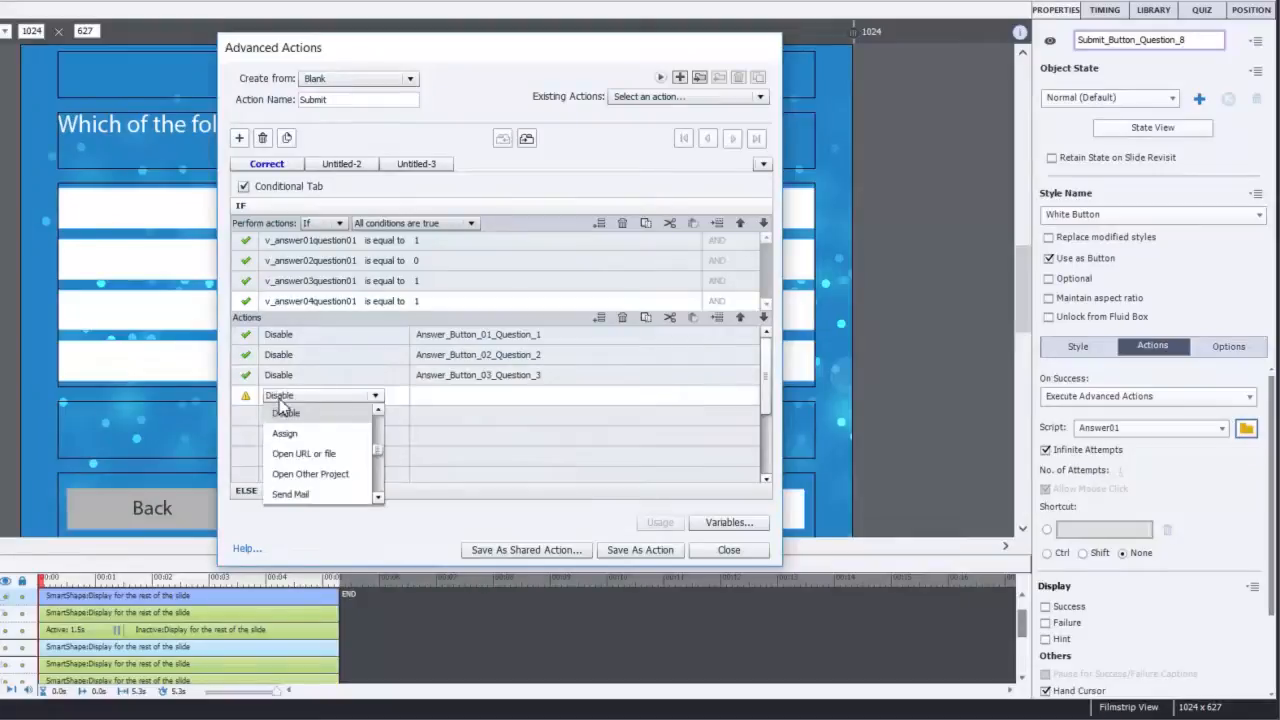
{"action": "left_click", "coordinate": [285, 412]}
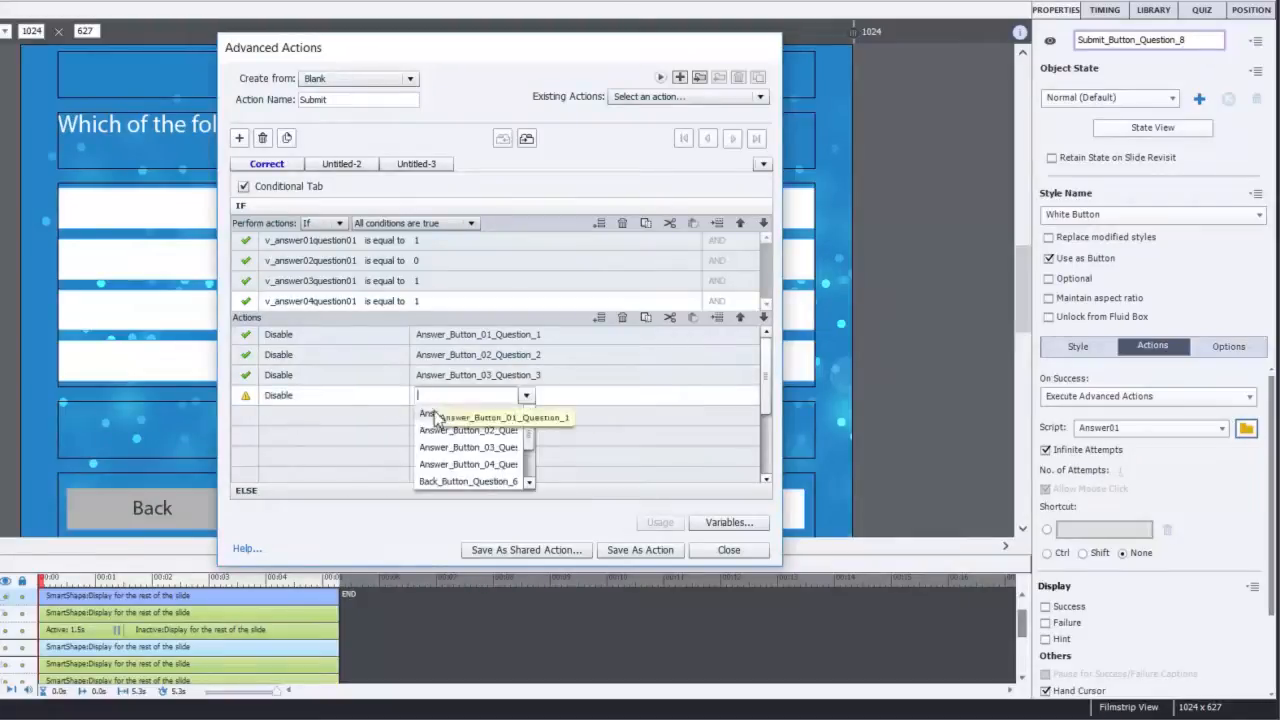
{"action": "left_click", "coordinate": [428, 463]}
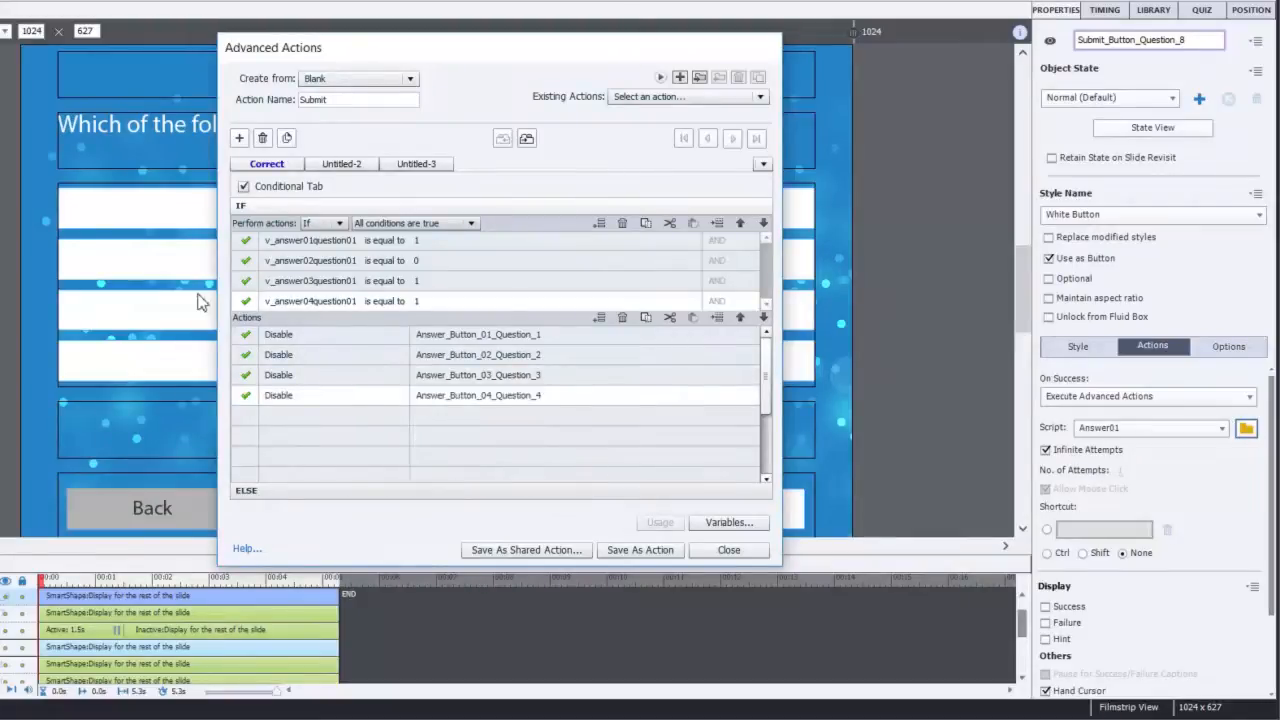
- Add an If action that changes the state of Feedback_Question_5 to Correct
{"action": "double_click", "coordinate": [292, 418]}
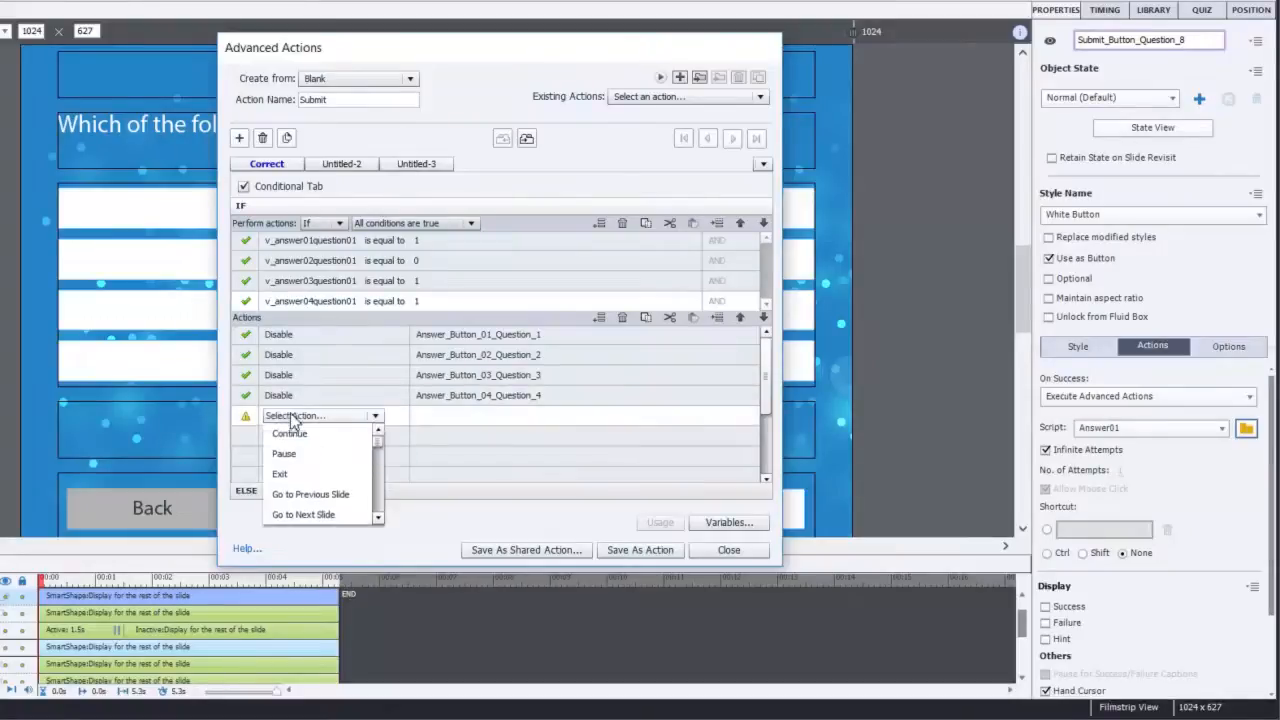
{"action": "key", "text": "c"}
{"action": "key", "text": "c"}
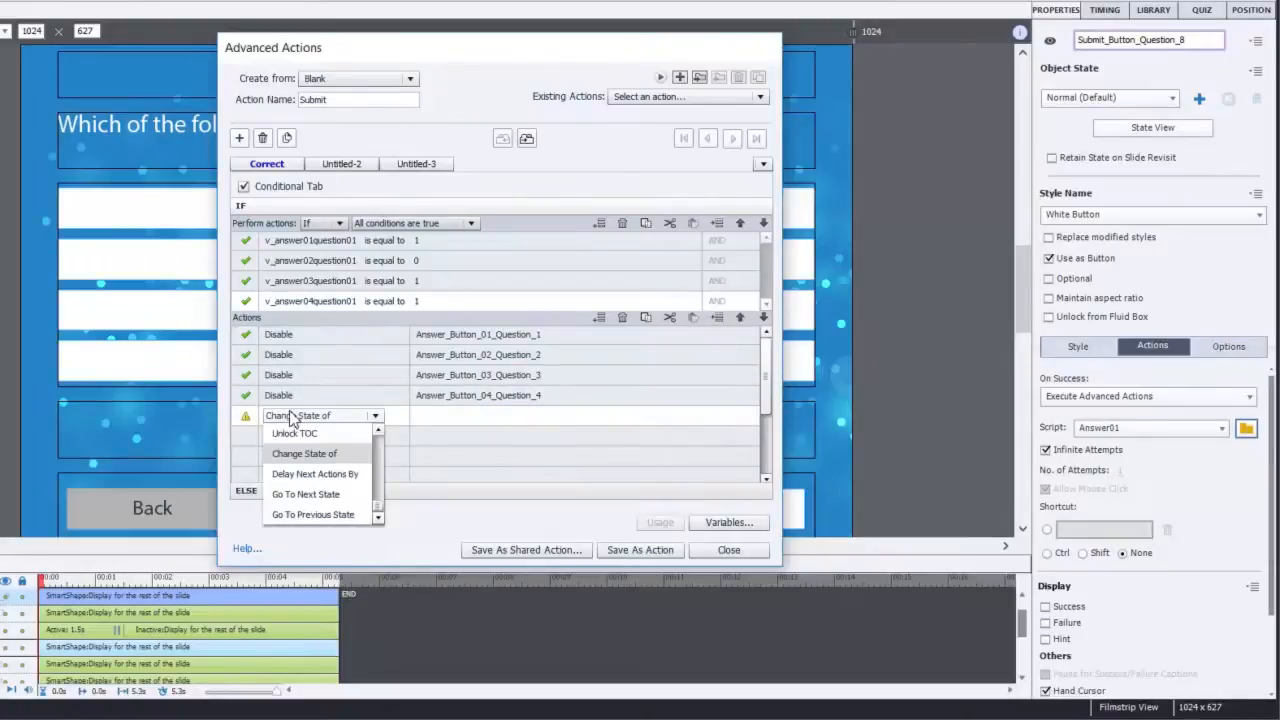
{"action": "left_click", "coordinate": [338, 452]}
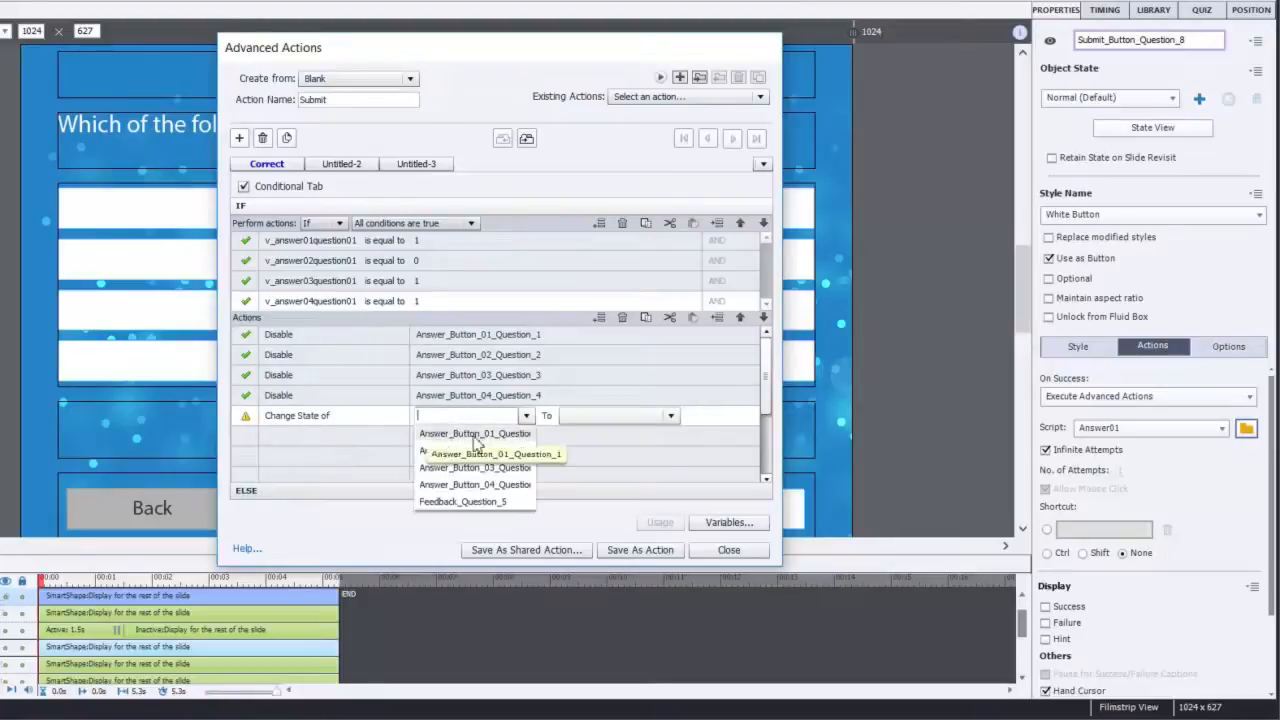
{"action": "left_click", "coordinate": [477, 503]}
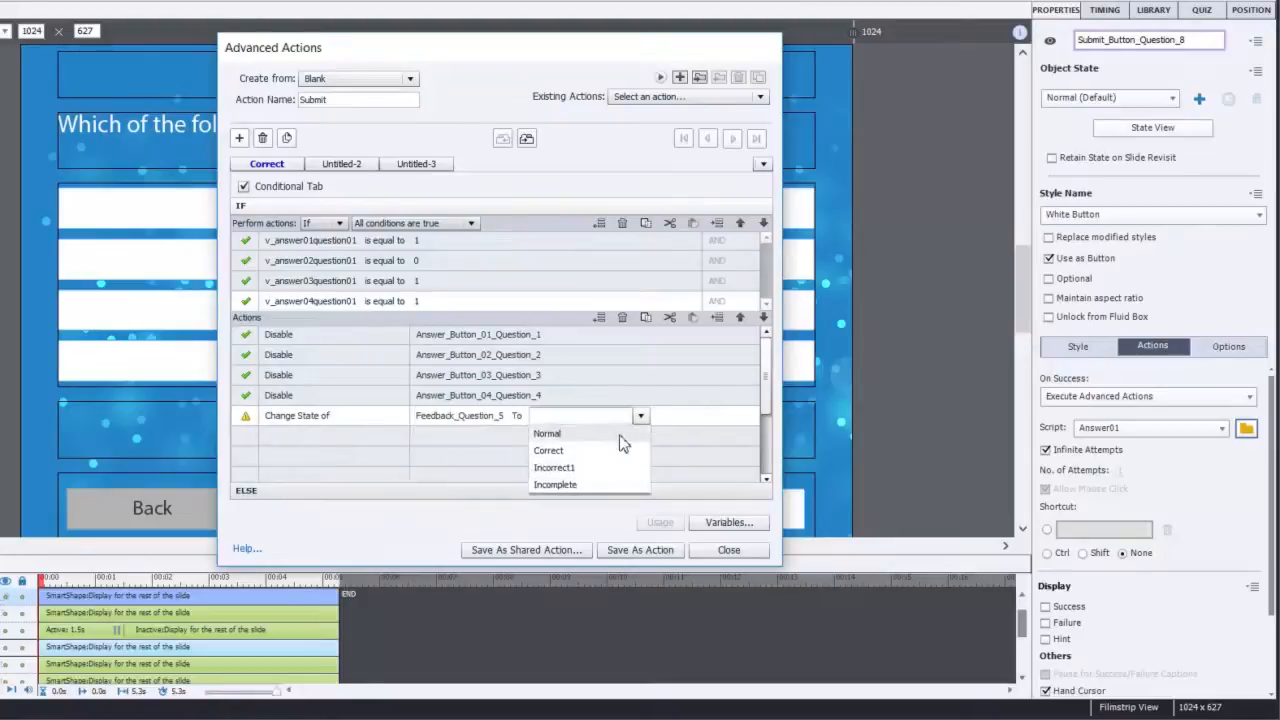
{"action": "left_click", "coordinate": [579, 450]}
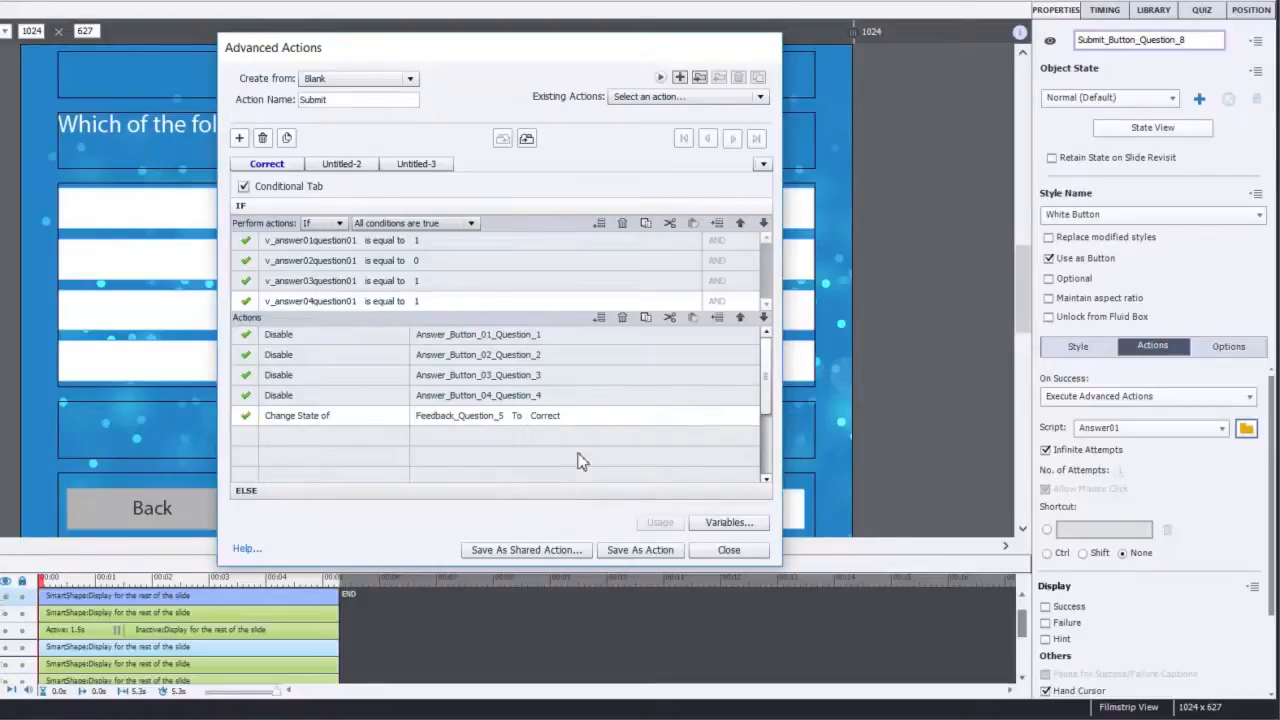
- Add a Show action for Next_Button_Question_9 to the Correct decision's If actions
{"action": "left_click", "coordinate": [296, 440]}
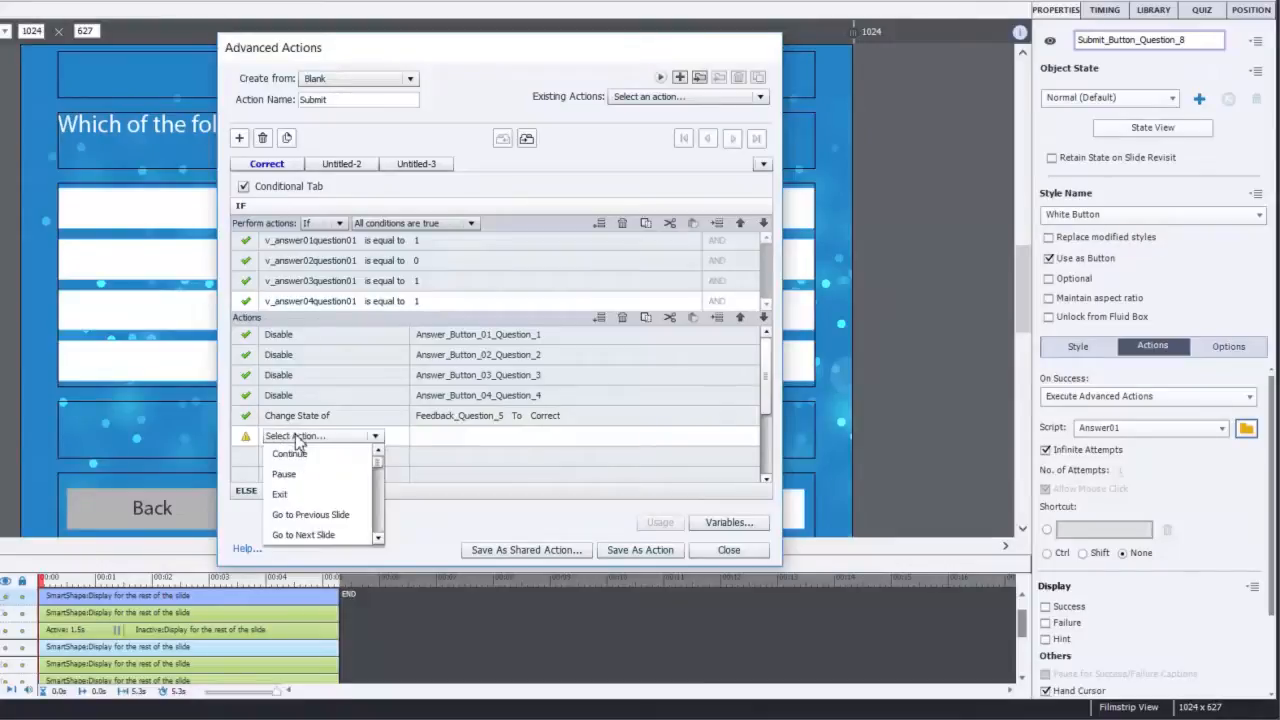
{"action": "key", "text": "s"}
{"action": "key", "text": "s"}
{"action": "left_click", "coordinate": [298, 474]}
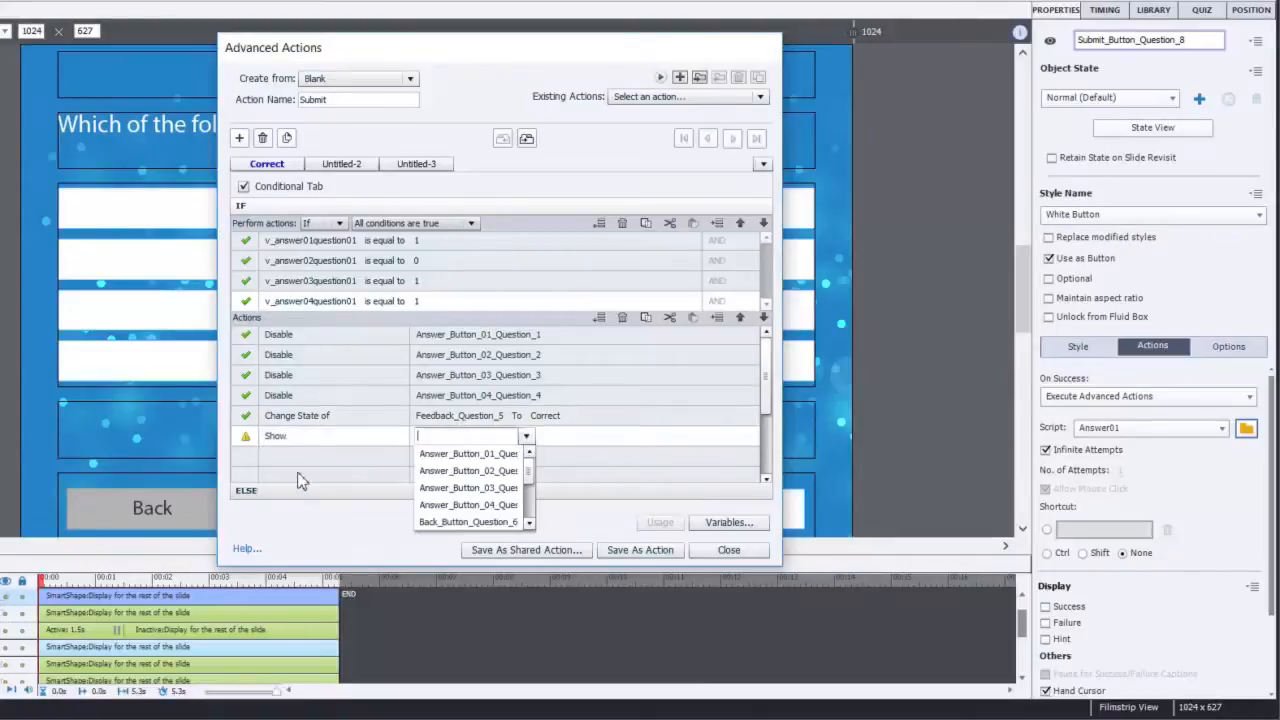
{"action": "left_click", "coordinate": [530, 511]}
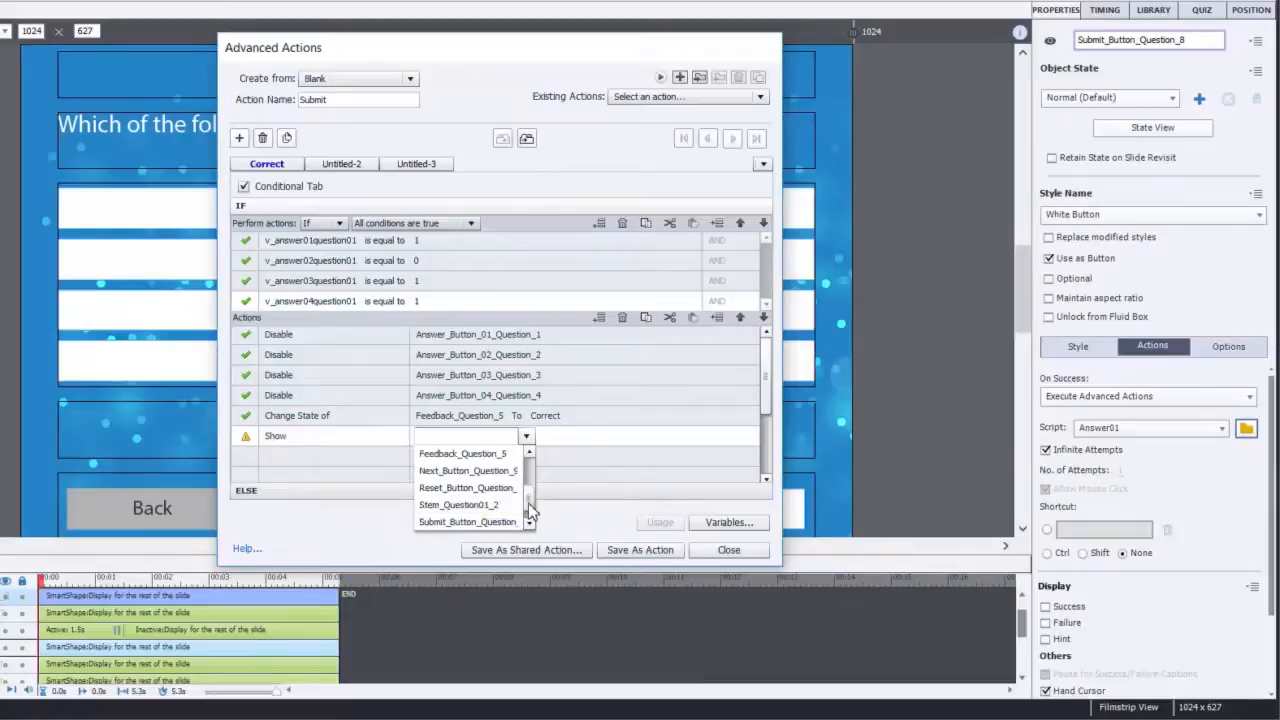
{"action": "left_click", "coordinate": [480, 471]}
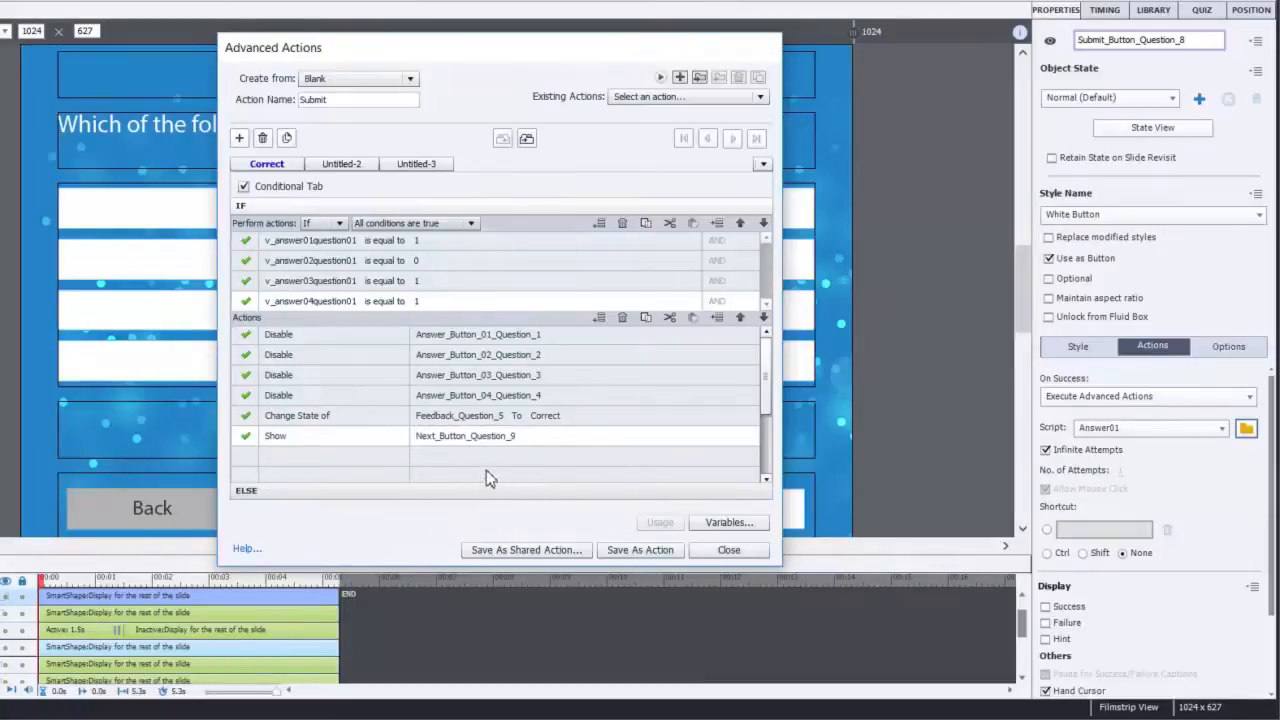
- Add a Hide action for Submit_Button_Question_8 to the Correct decision's If actions
{"action": "left_click", "coordinate": [293, 457]}
{"action": "key", "text": "h"}
{"action": "left_click", "coordinate": [295, 476]}
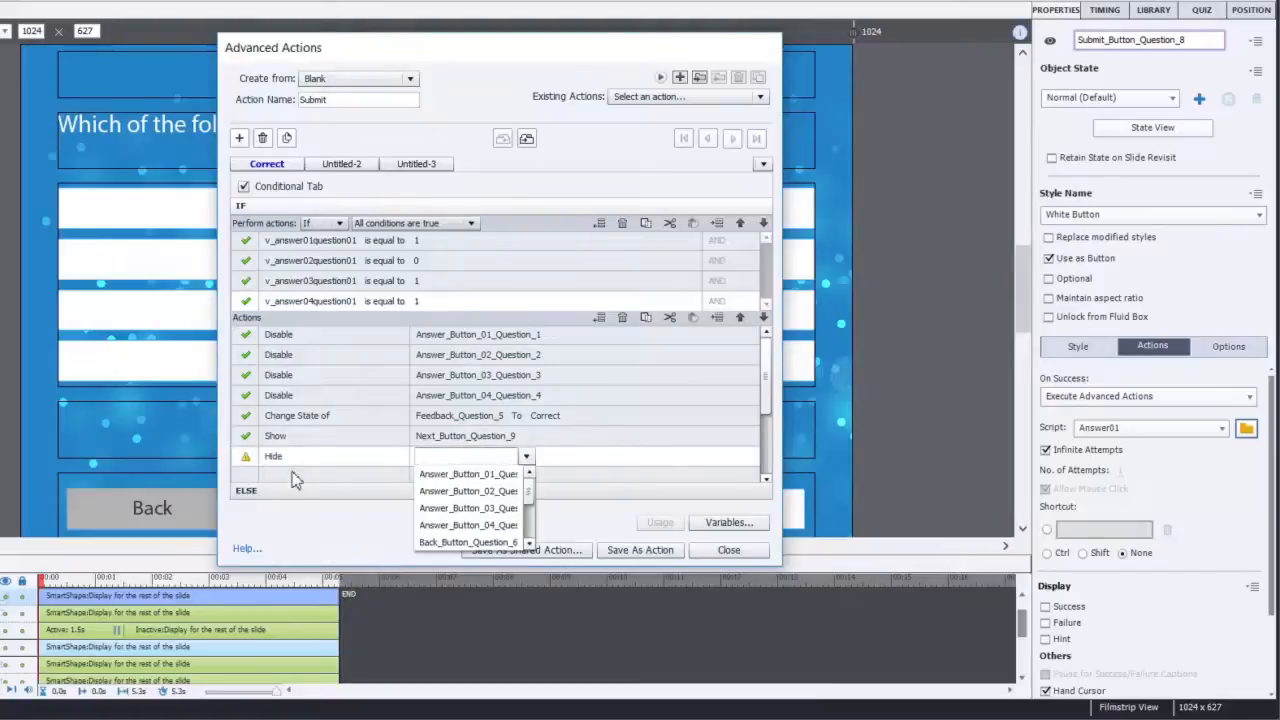
{"action": "type", "text": "sub"}
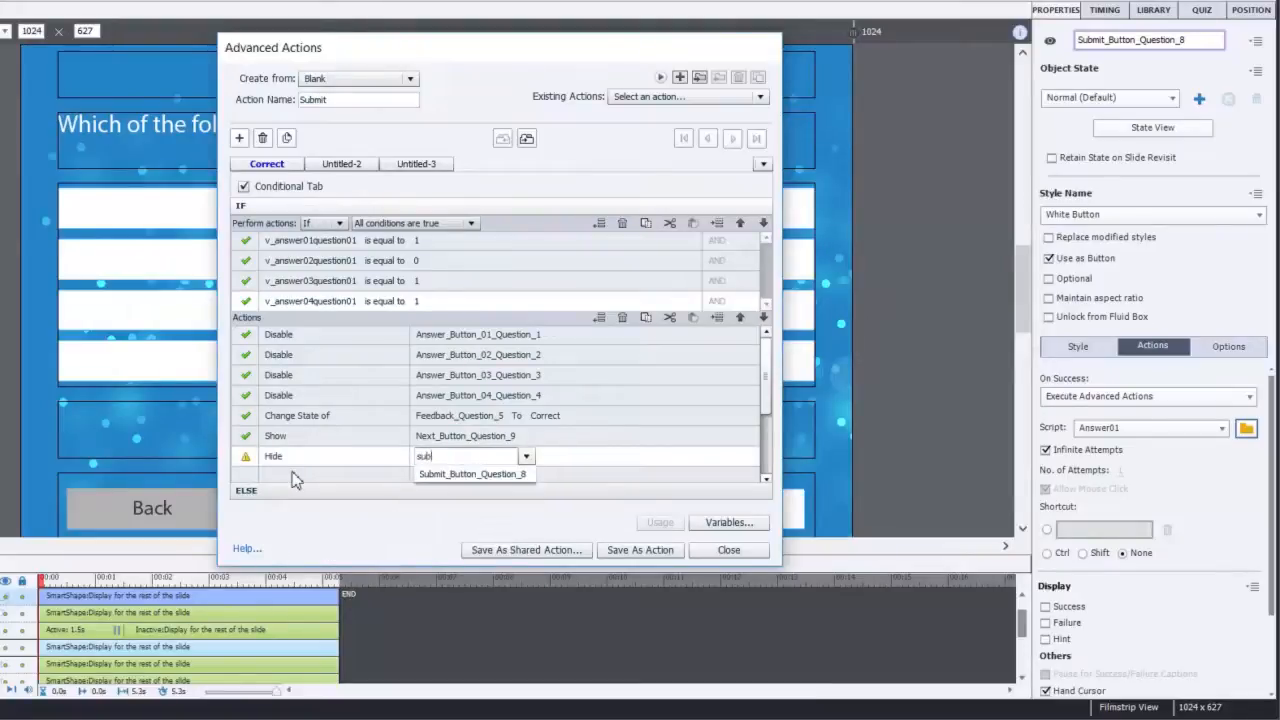
{"action": "left_click", "coordinate": [472, 474]}
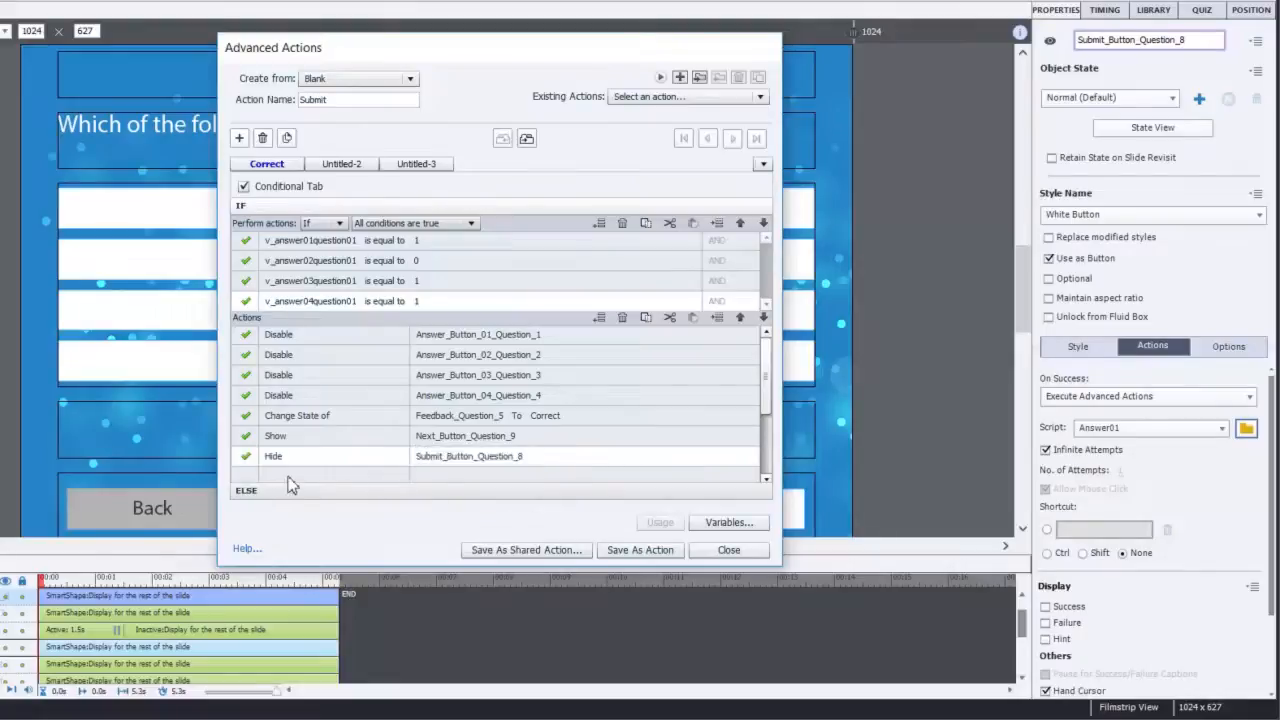
- Add a Hide action for Reset_Button_Question_7 to the Correct decision's If actions
{"action": "left_click", "coordinate": [290, 477]}
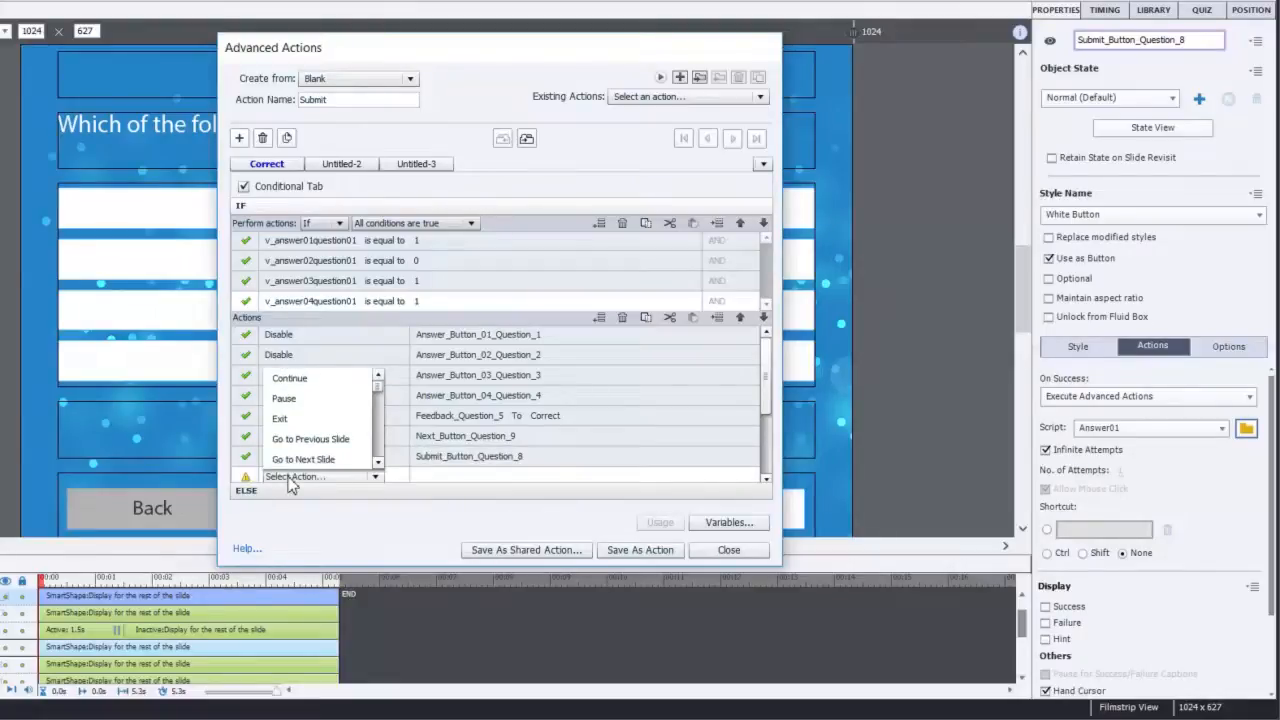
{"action": "key", "text": "h"}
{"action": "left_click", "coordinate": [315, 385]}
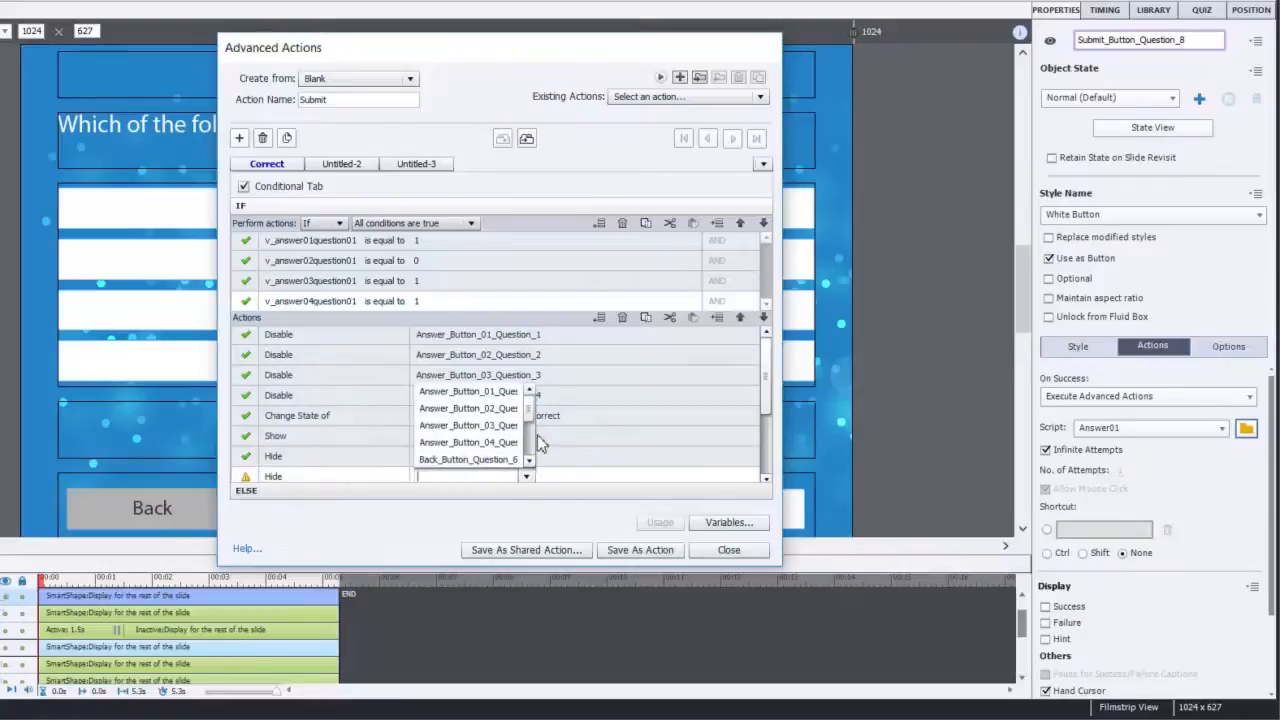
{"action": "left_click", "coordinate": [531, 437]}
{"action": "left_click", "coordinate": [466, 425]}
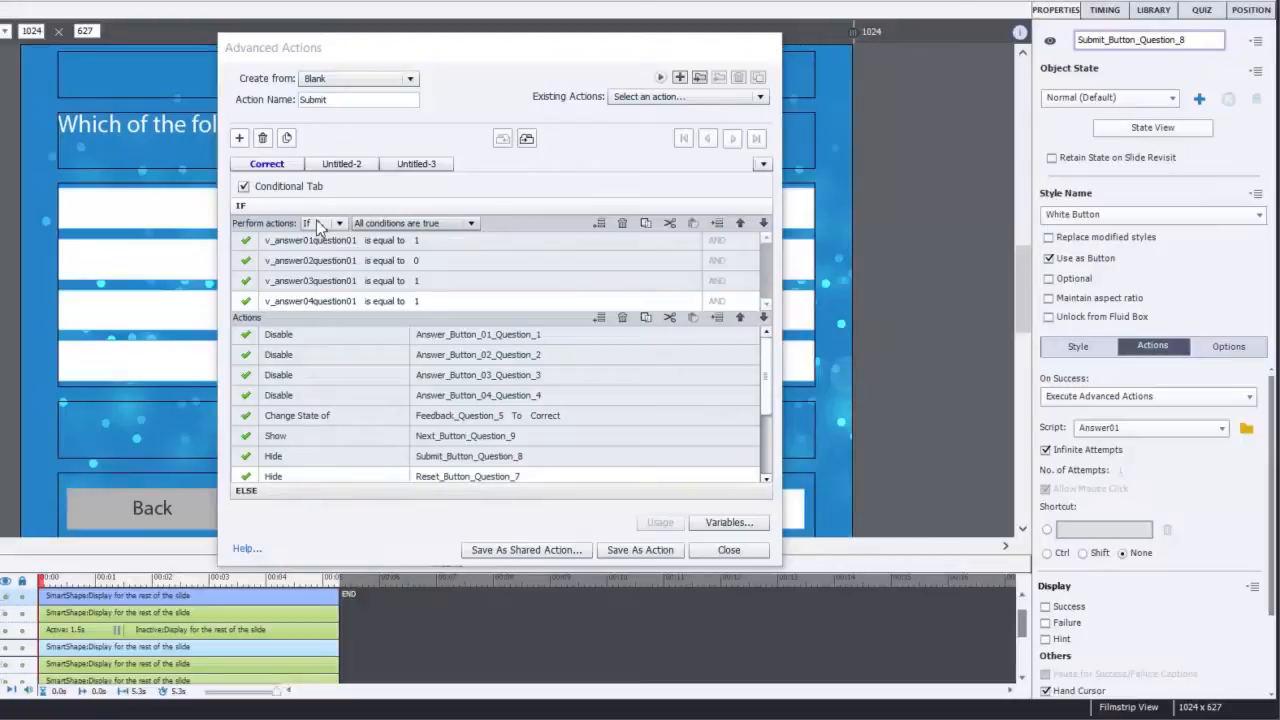
- In the Correct decision's Else section, add an action that changes the state of Feedback_Question_5 to Incorrect1
{"action": "left_click", "coordinate": [287, 491]}
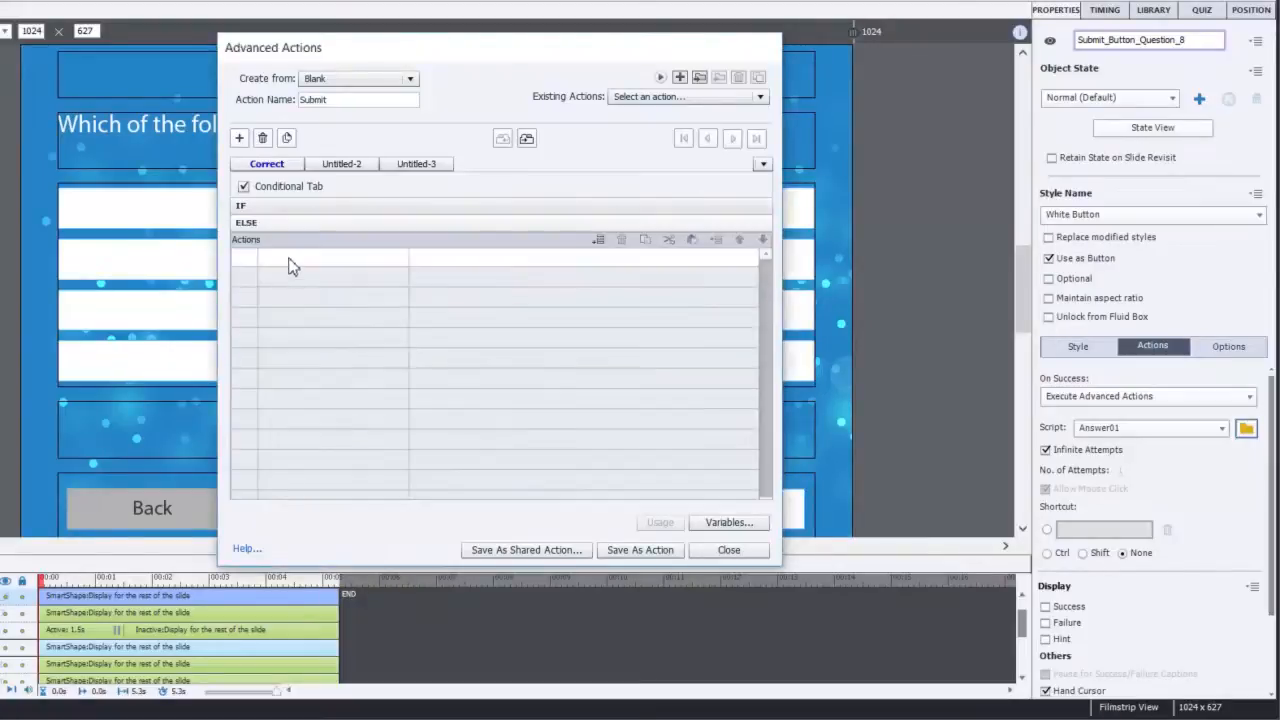
{"action": "left_click", "coordinate": [290, 265]}
{"action": "left_click", "coordinate": [291, 260]}
{"action": "key", "text": "c"}
{"action": "key", "text": "c"}
{"action": "left_click", "coordinate": [308, 299]}
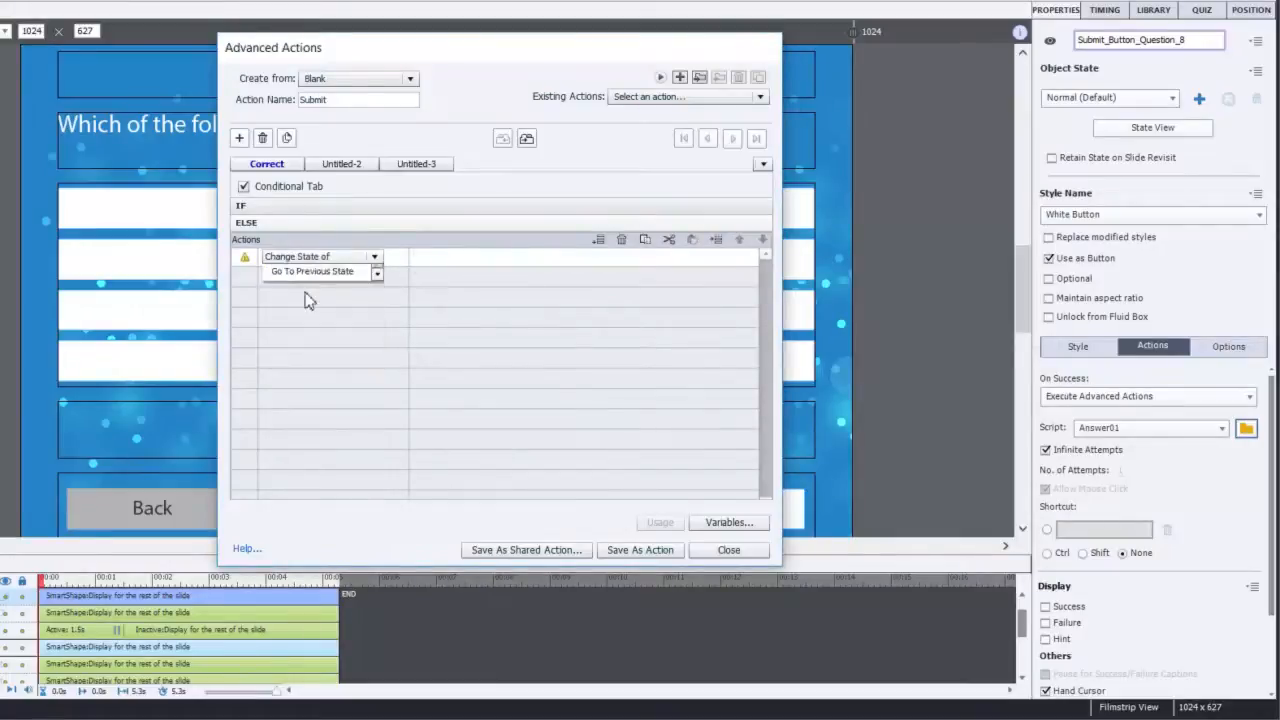
{"action": "type", "text": "f"}
{"action": "left_click", "coordinate": [428, 276]}
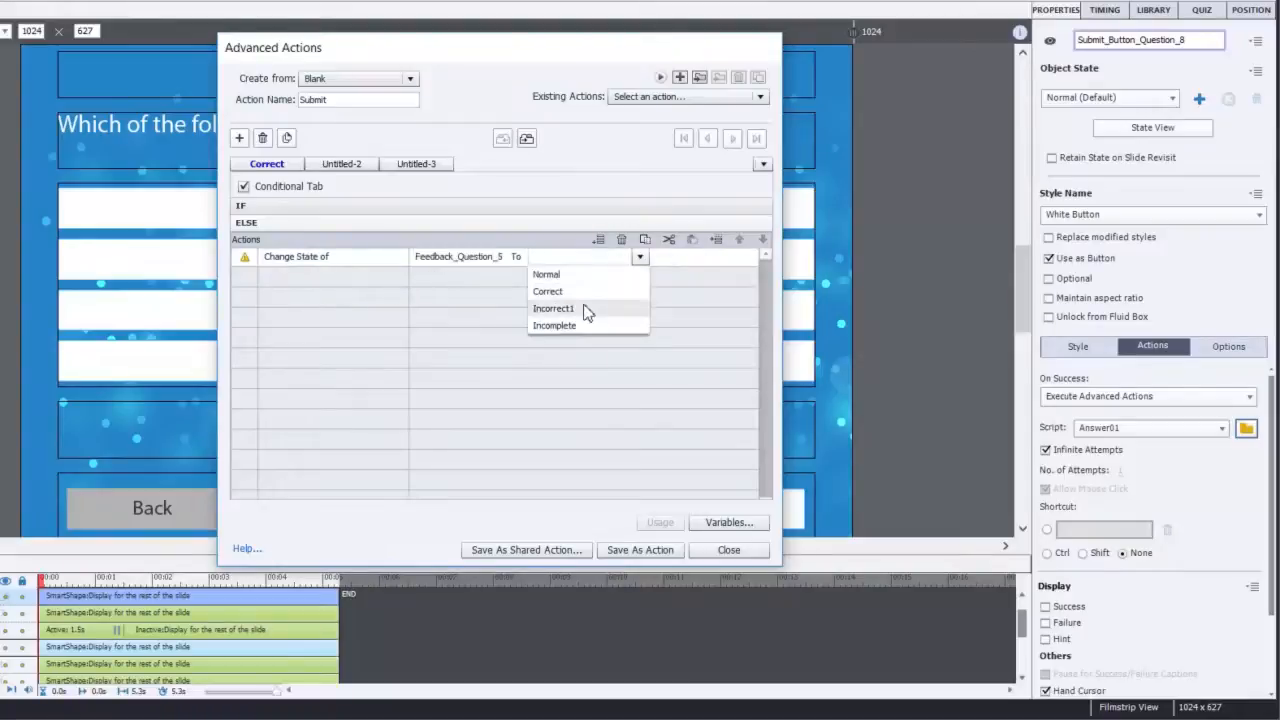
{"action": "left_click", "coordinate": [587, 310]}
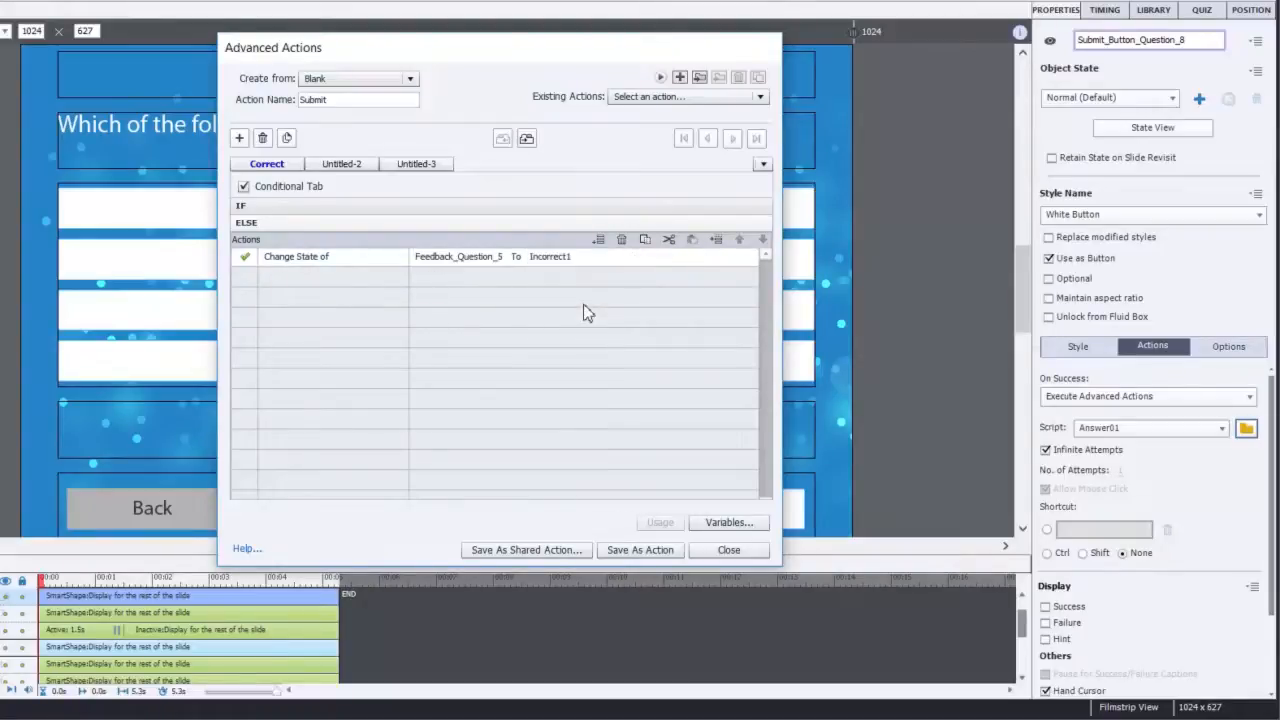
- Rename the second decision of the Submit action as Incomplete and make it conditional
{"action": "left_click", "coordinate": [276, 207]}
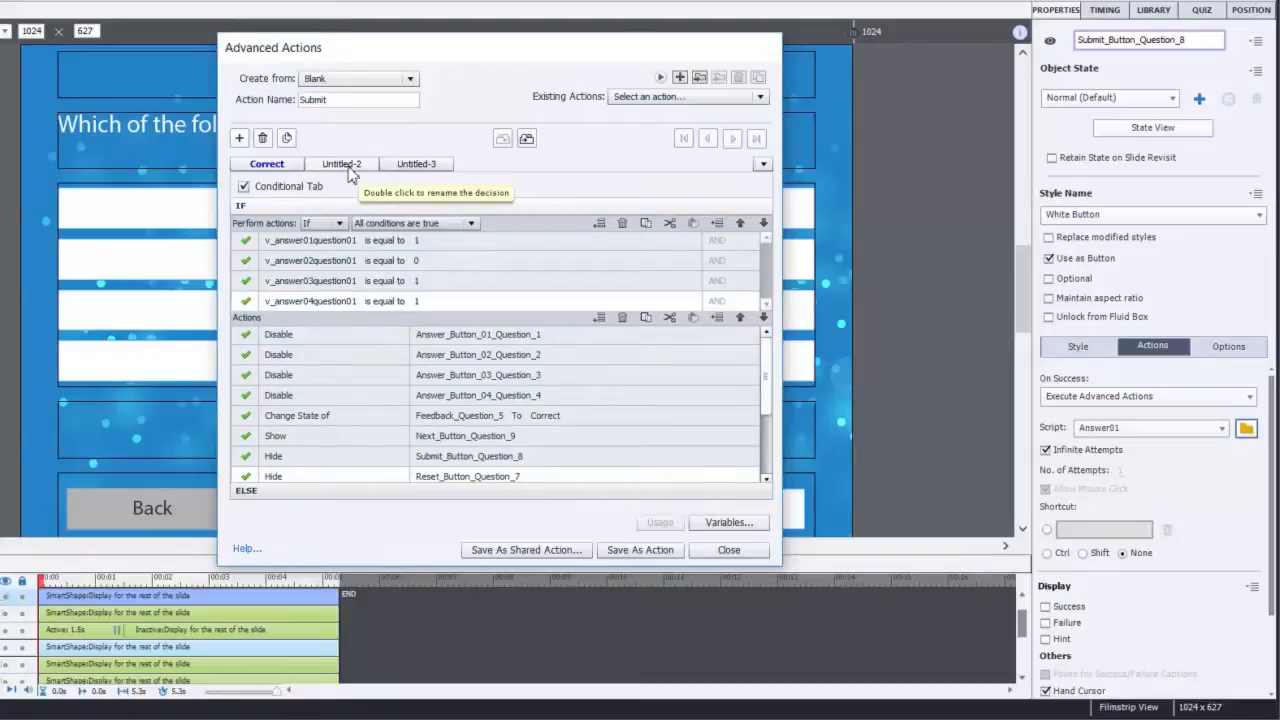
{"action": "double_click", "coordinate": [342, 165]}
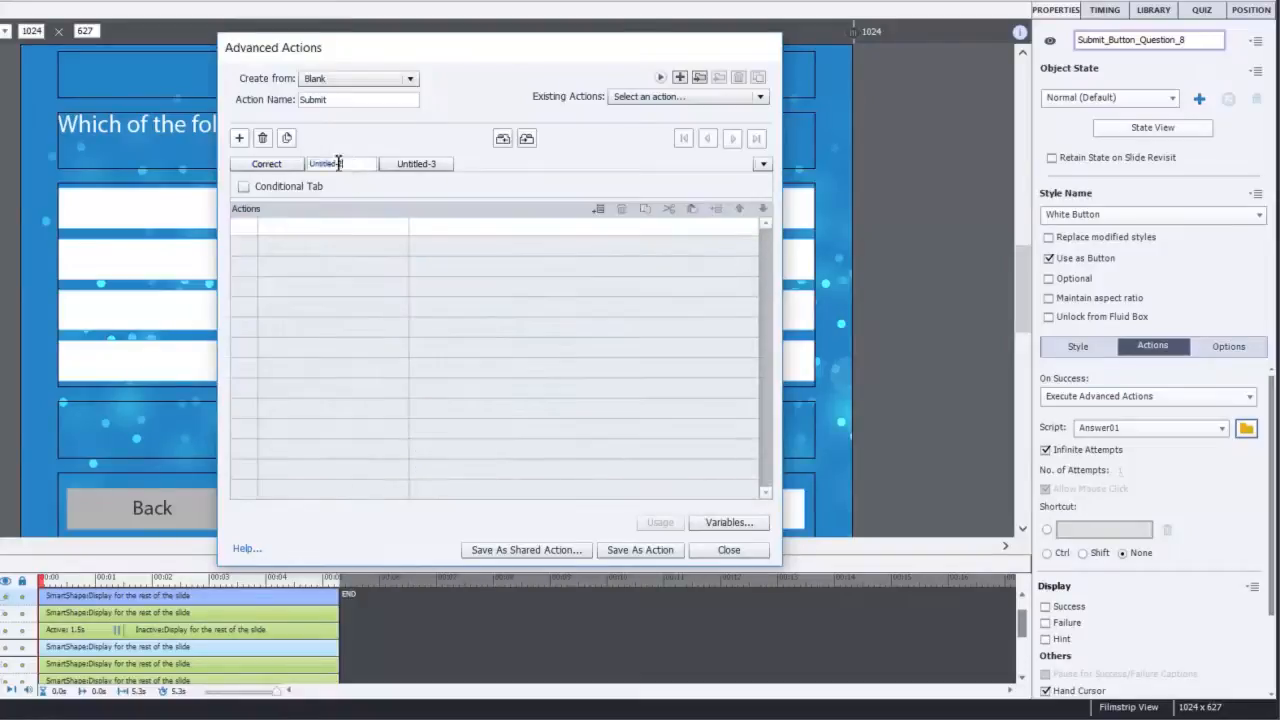
{"action": "type", "text": "Incomplete"}
{"action": "key", "text": "Return"}
{"action": "left_click", "coordinate": [270, 193]}
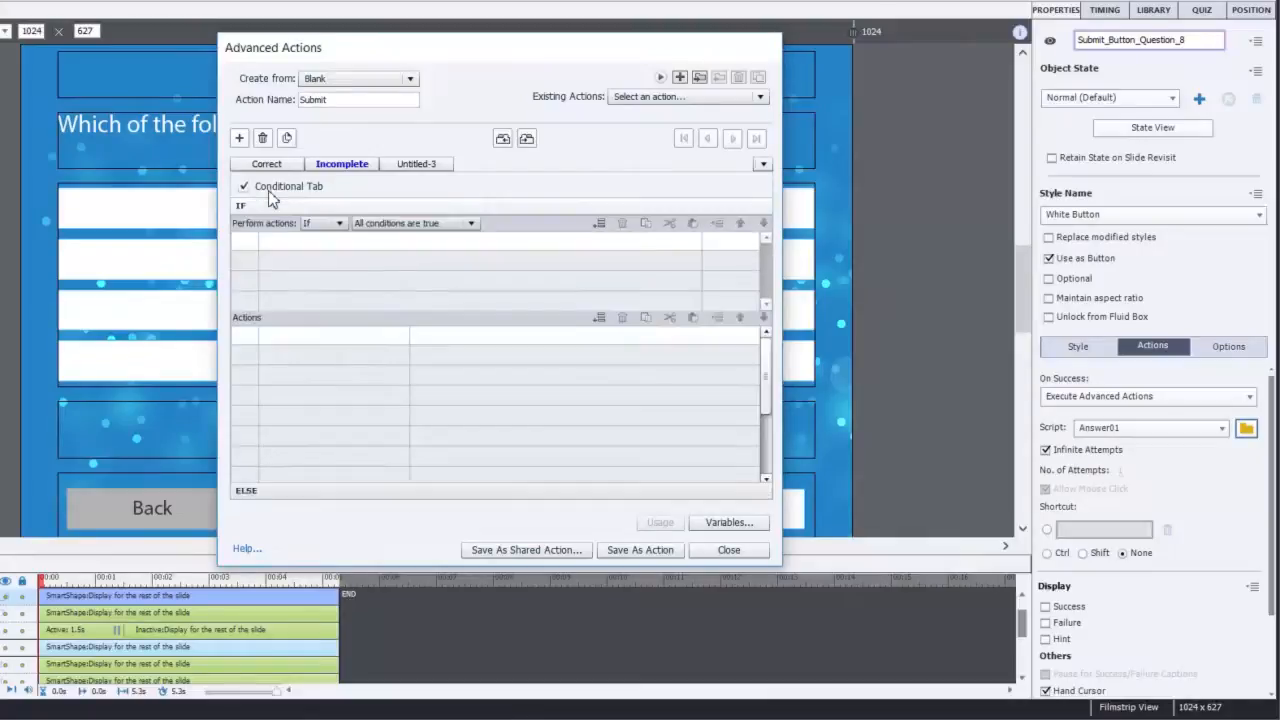
- Add an If condition to the Incomplete decision that v_answer01question01 is equal to the literal 0
{"action": "left_click", "coordinate": [307, 248]}
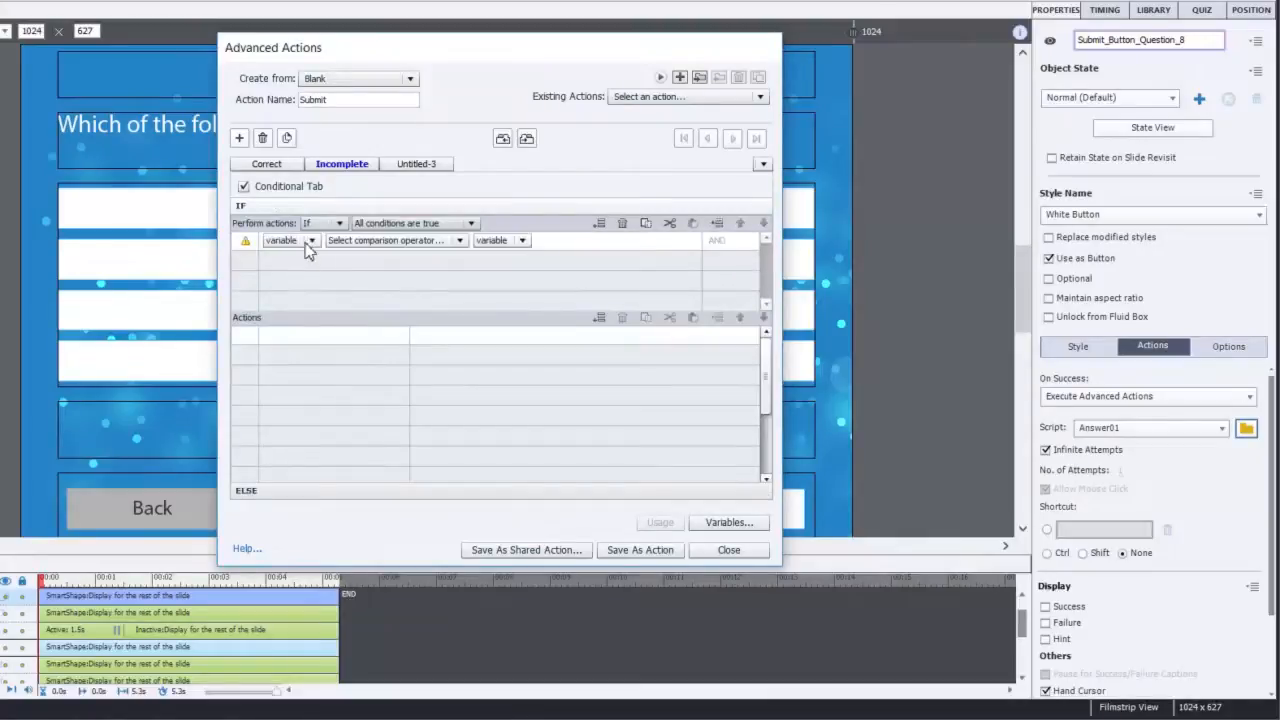
{"action": "left_click", "coordinate": [310, 241]}
{"action": "left_click", "coordinate": [303, 262]}
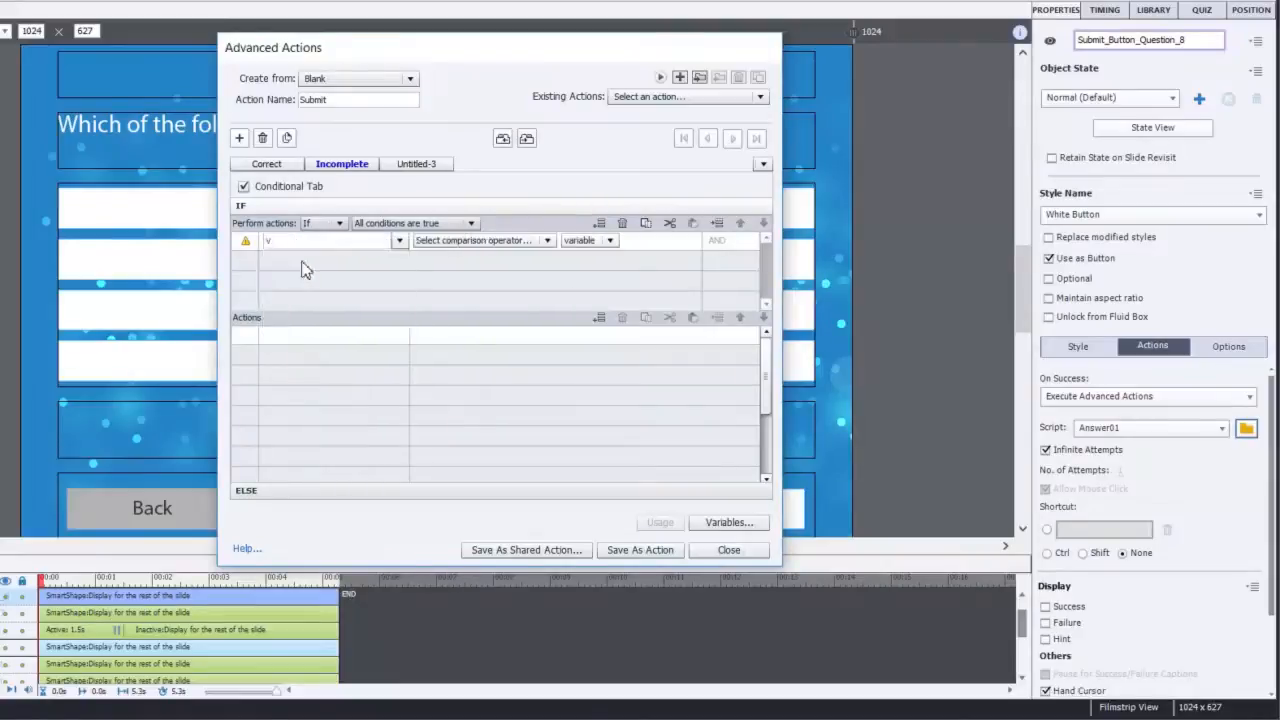
{"action": "type", "text": "v_"}
{"action": "left_click", "coordinate": [305, 268]}
{"action": "left_click", "coordinate": [425, 241]}
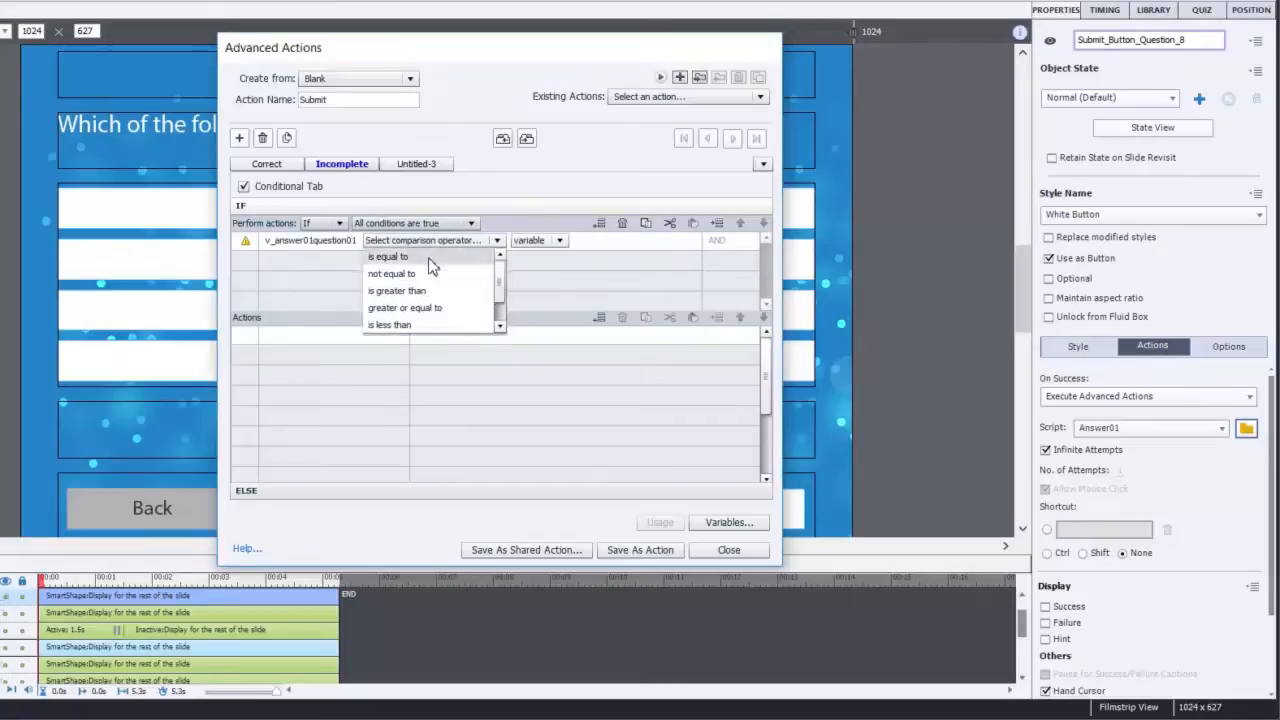
{"action": "left_click", "coordinate": [431, 258]}
{"action": "left_click", "coordinate": [452, 241]}
{"action": "left_click", "coordinate": [449, 270]}
{"action": "type", "text": "0"}
{"action": "key", "text": "Return"}
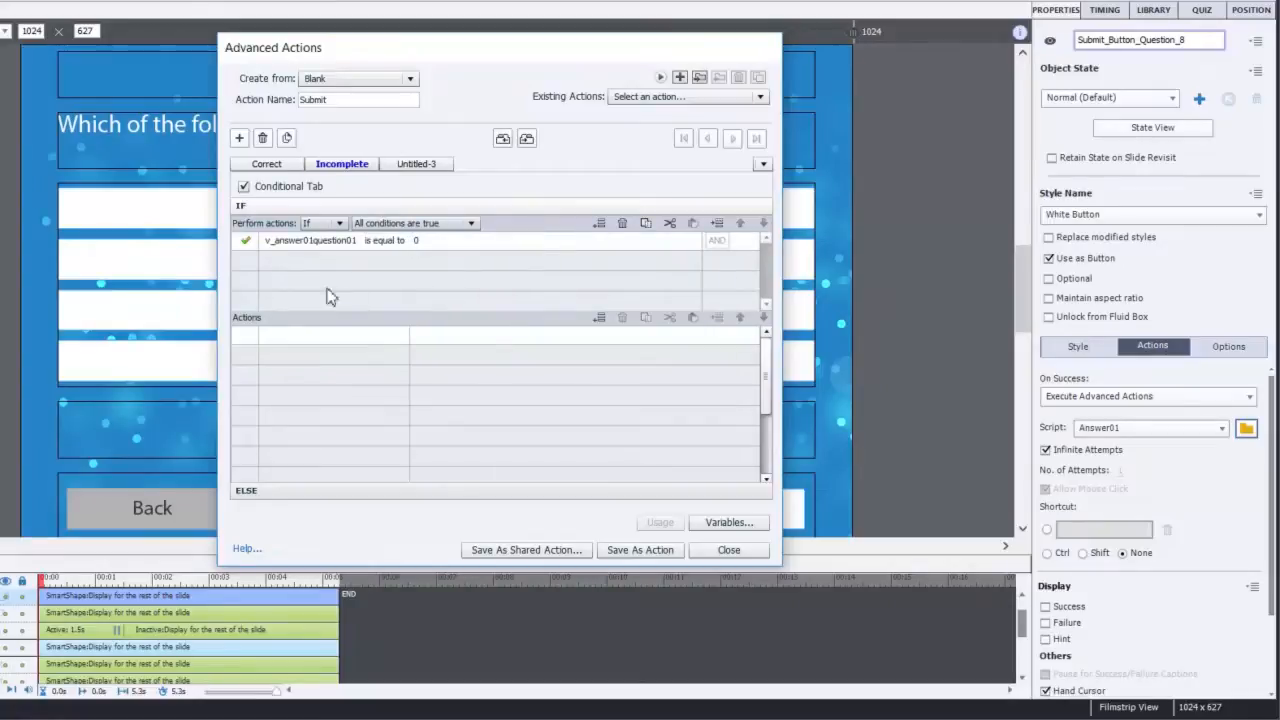
- Add a second Incomplete condition that v_answer02question01 is equal to the literal 0
{"action": "left_click", "coordinate": [286, 260]}
{"action": "left_click", "coordinate": [286, 260]}
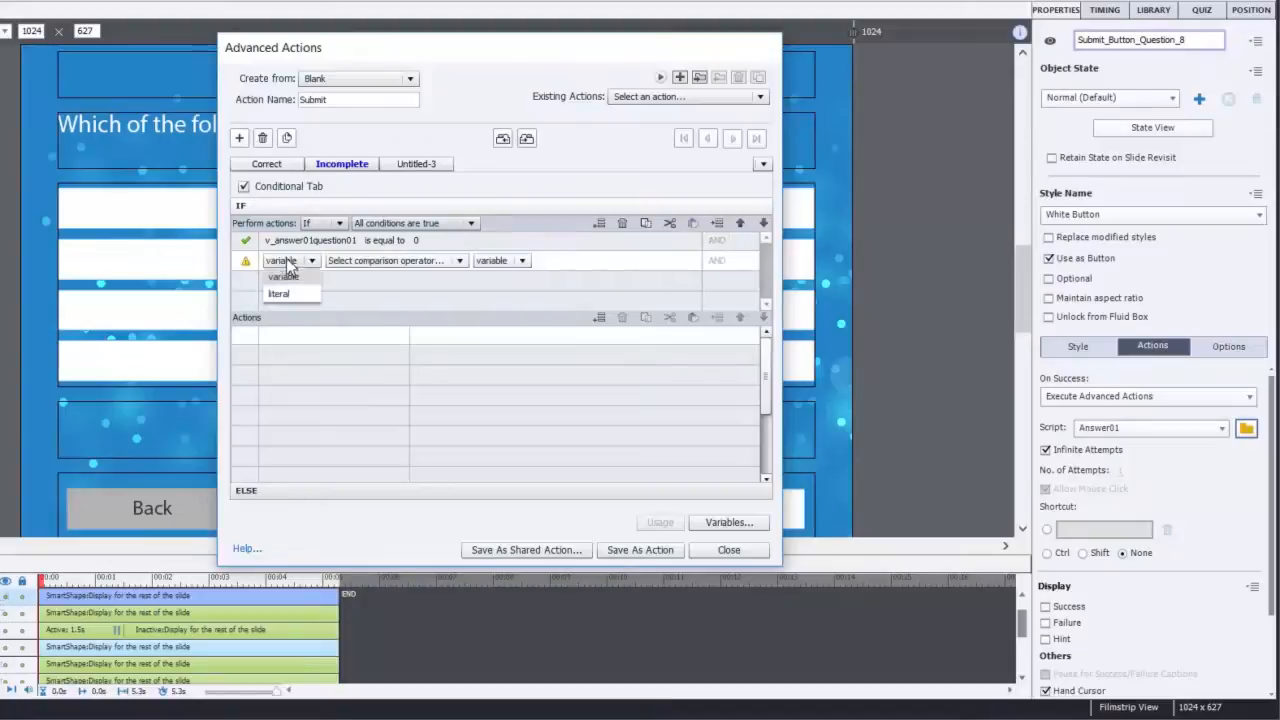
{"action": "left_click", "coordinate": [288, 277]}
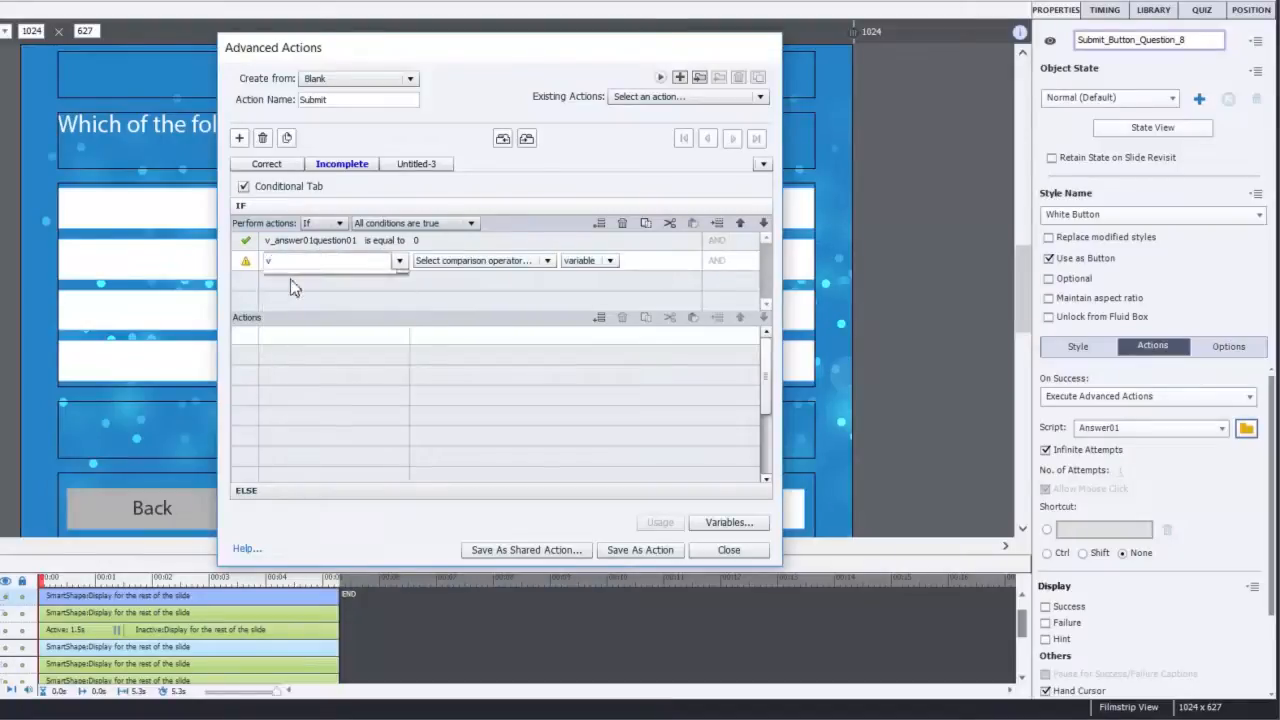
{"action": "type", "text": "v_"}
{"action": "left_click", "coordinate": [300, 295]}
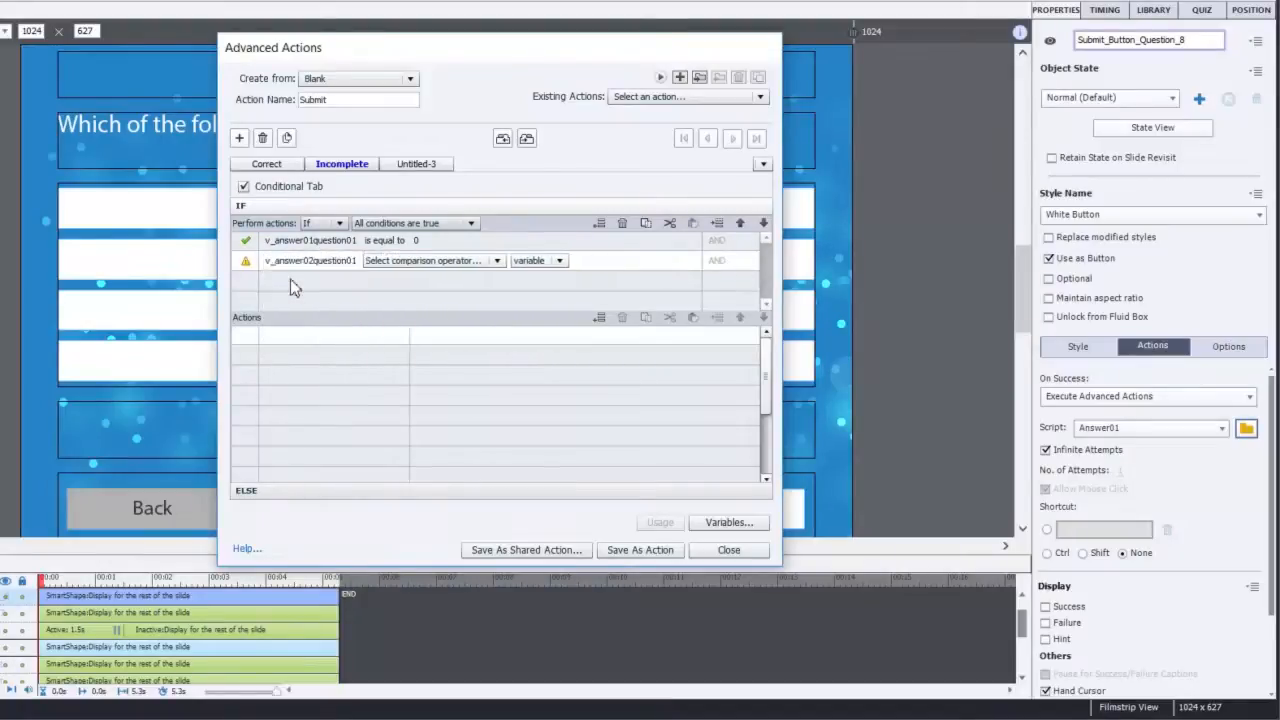
{"action": "left_click", "coordinate": [450, 262]}
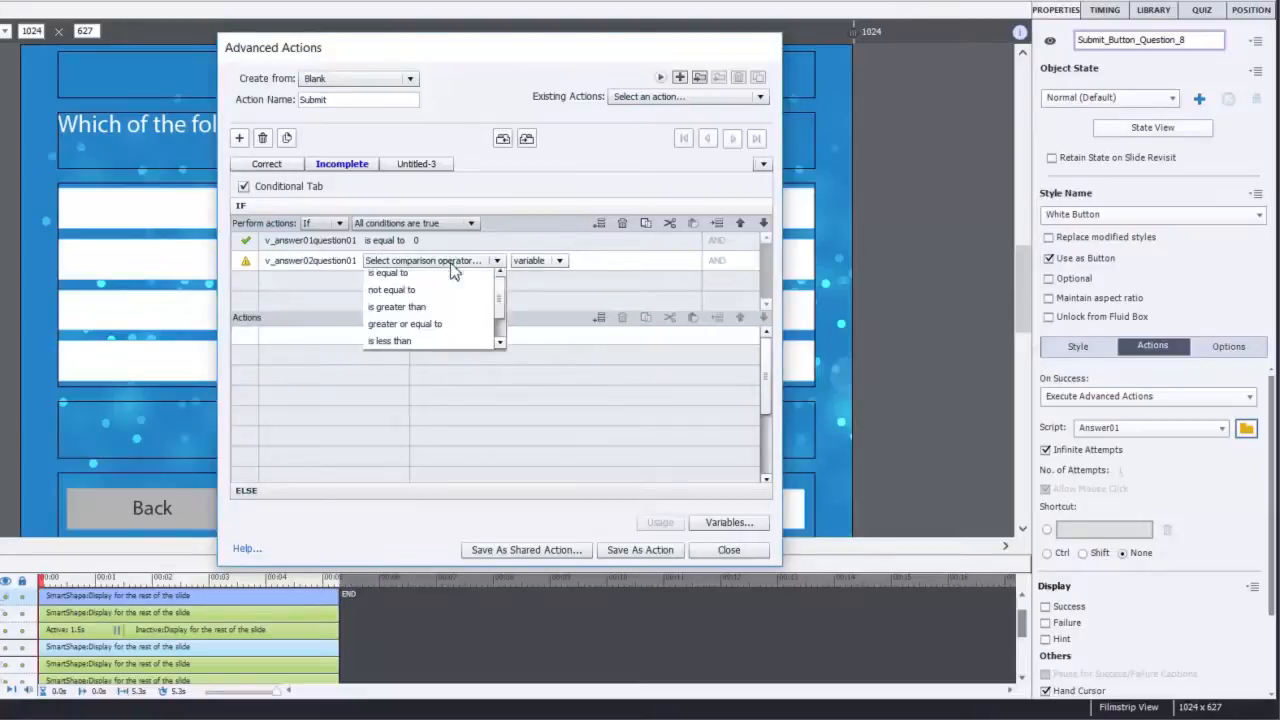
{"action": "left_click", "coordinate": [455, 274]}
{"action": "left_click", "coordinate": [460, 262]}
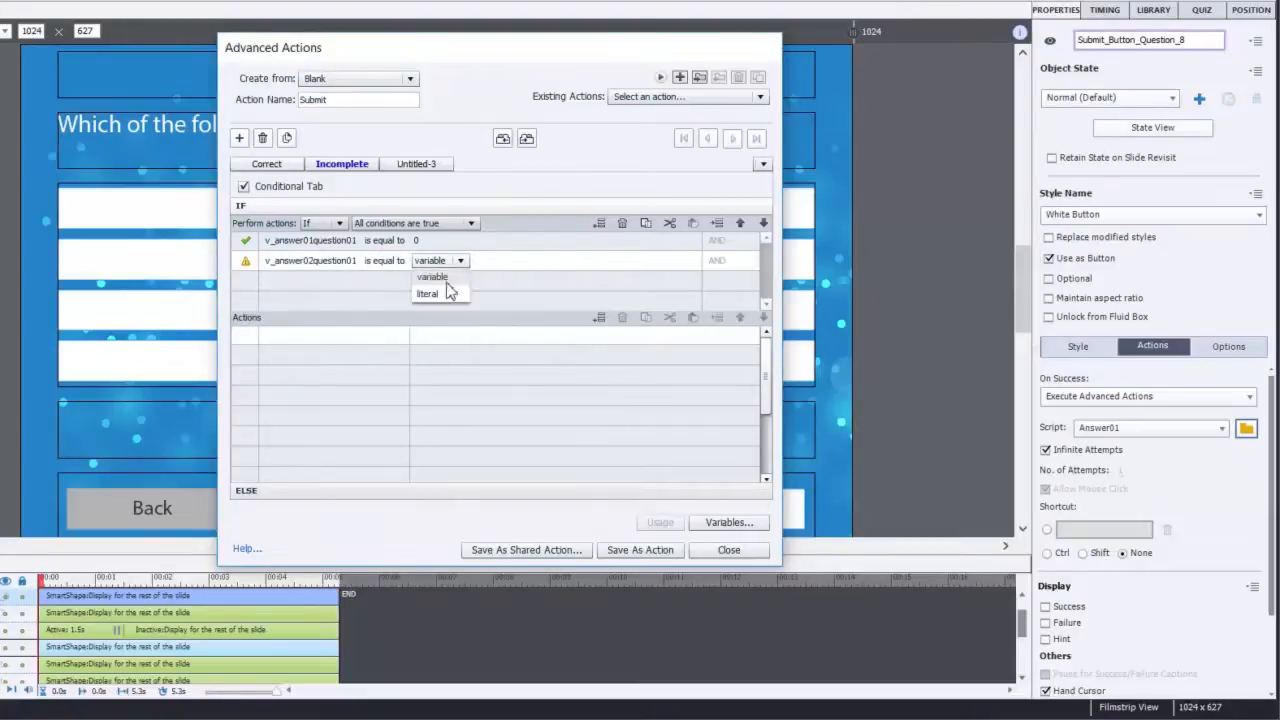
{"action": "left_click", "coordinate": [441, 291]}
{"action": "type", "text": "0"}
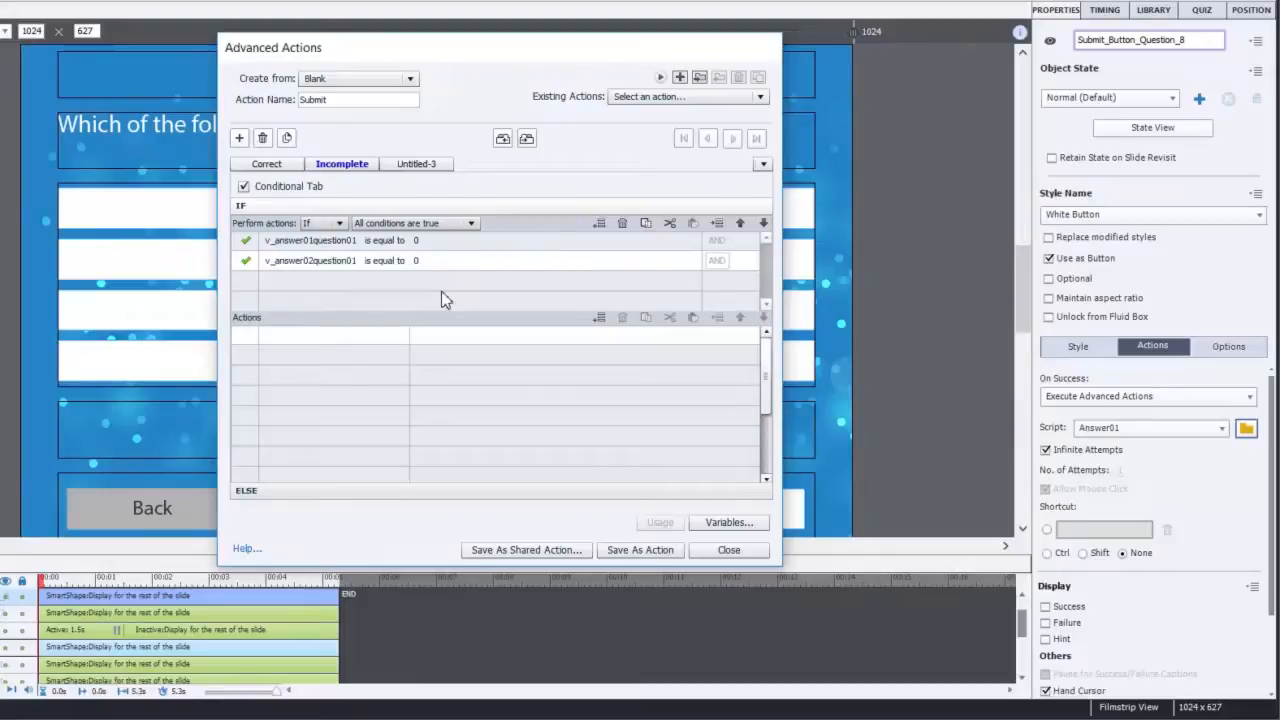
- Add a third Incomplete condition that v_answer03question01 is equal to the literal 0
{"action": "left_click", "coordinate": [291, 289]}
{"action": "left_click", "coordinate": [289, 284]}
{"action": "left_click", "coordinate": [290, 284]}
{"action": "left_click", "coordinate": [292, 299]}
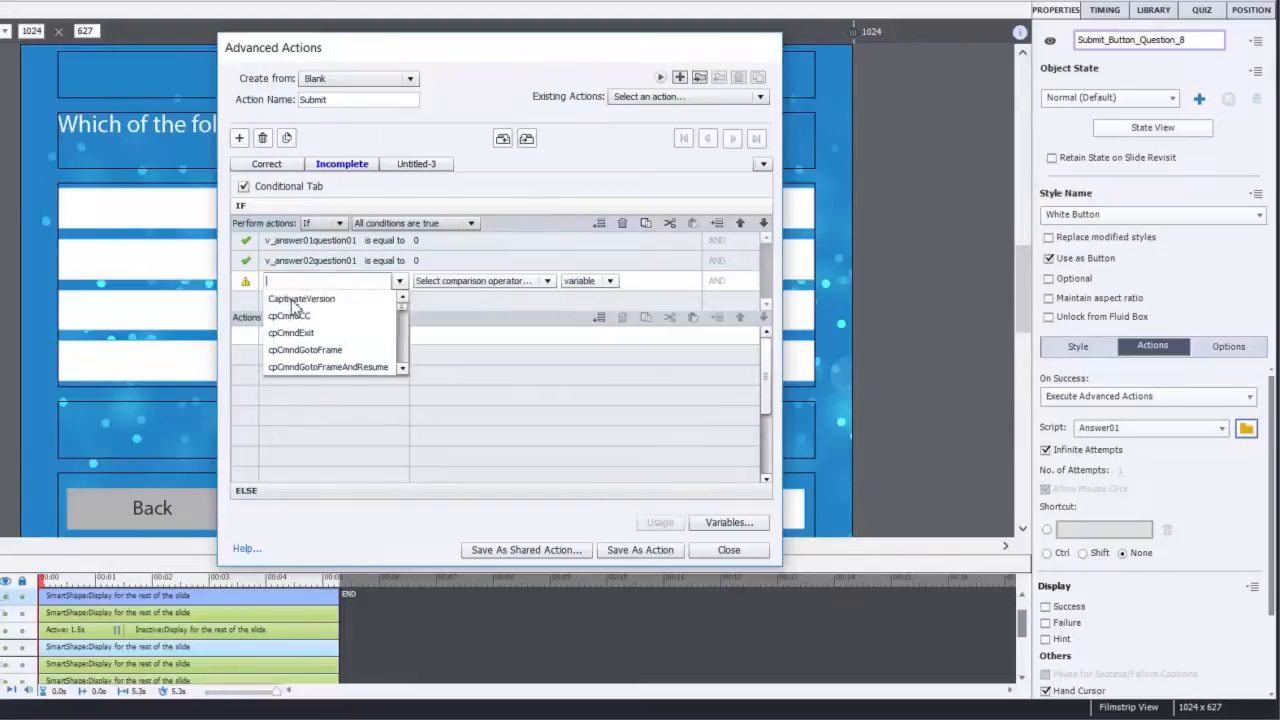
{"action": "type", "text": "v_"}
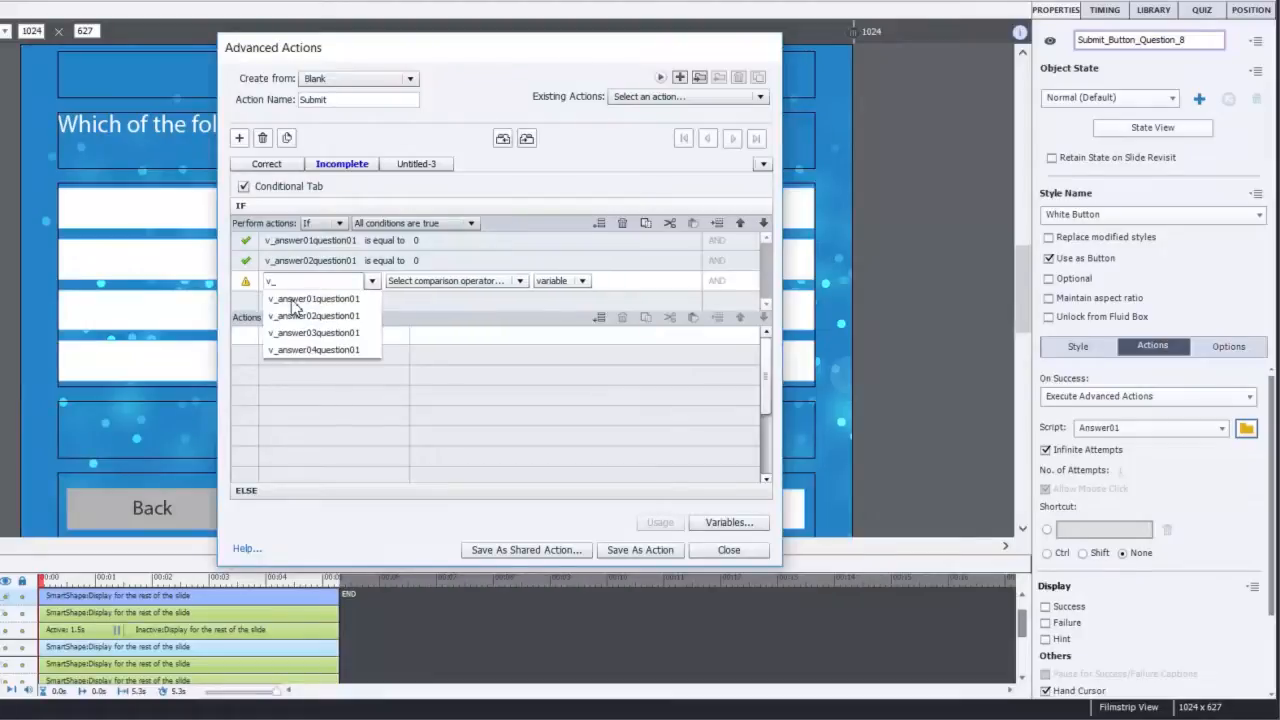
{"action": "left_click", "coordinate": [313, 332]}
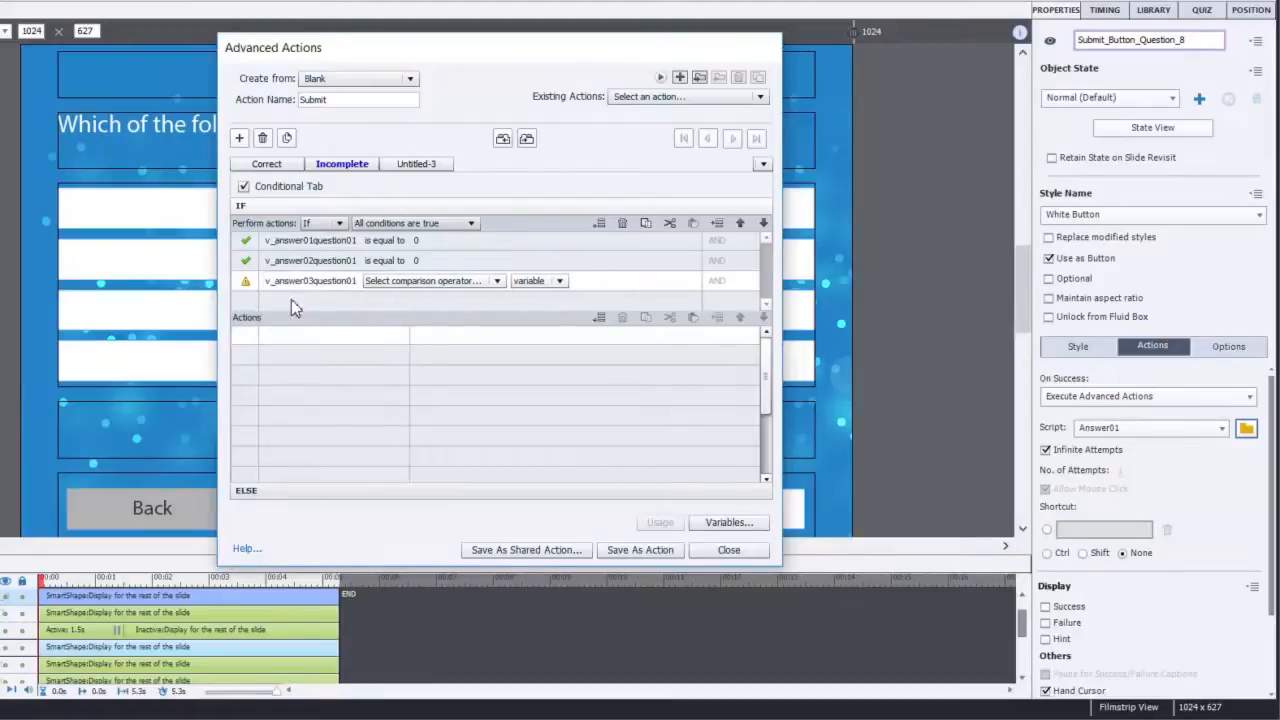
{"action": "left_click", "coordinate": [406, 289]}
{"action": "left_click", "coordinate": [420, 295]}
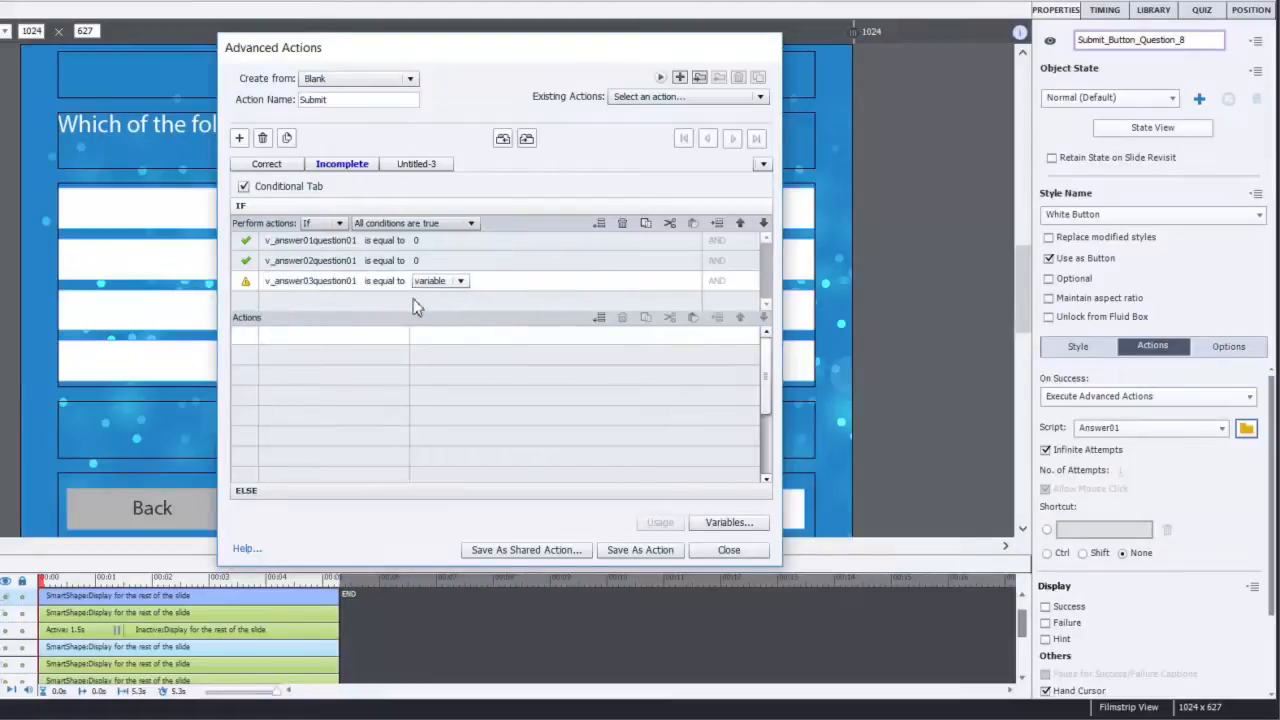
{"action": "left_click", "coordinate": [437, 288]}
{"action": "left_click", "coordinate": [436, 321]}
{"action": "type", "text": "0"}
{"action": "key", "text": "Return"}
- Add a fourth Incomplete condition that v_answer04question01 is equal to the literal 0
{"action": "left_click", "coordinate": [307, 307]}
{"action": "left_click", "coordinate": [300, 301]}
{"action": "type", "text": "v_"}
{"action": "key", "text": "Down"}
{"action": "key", "text": "Down"}
{"action": "key", "text": "Down"}
{"action": "key", "text": "Down"}
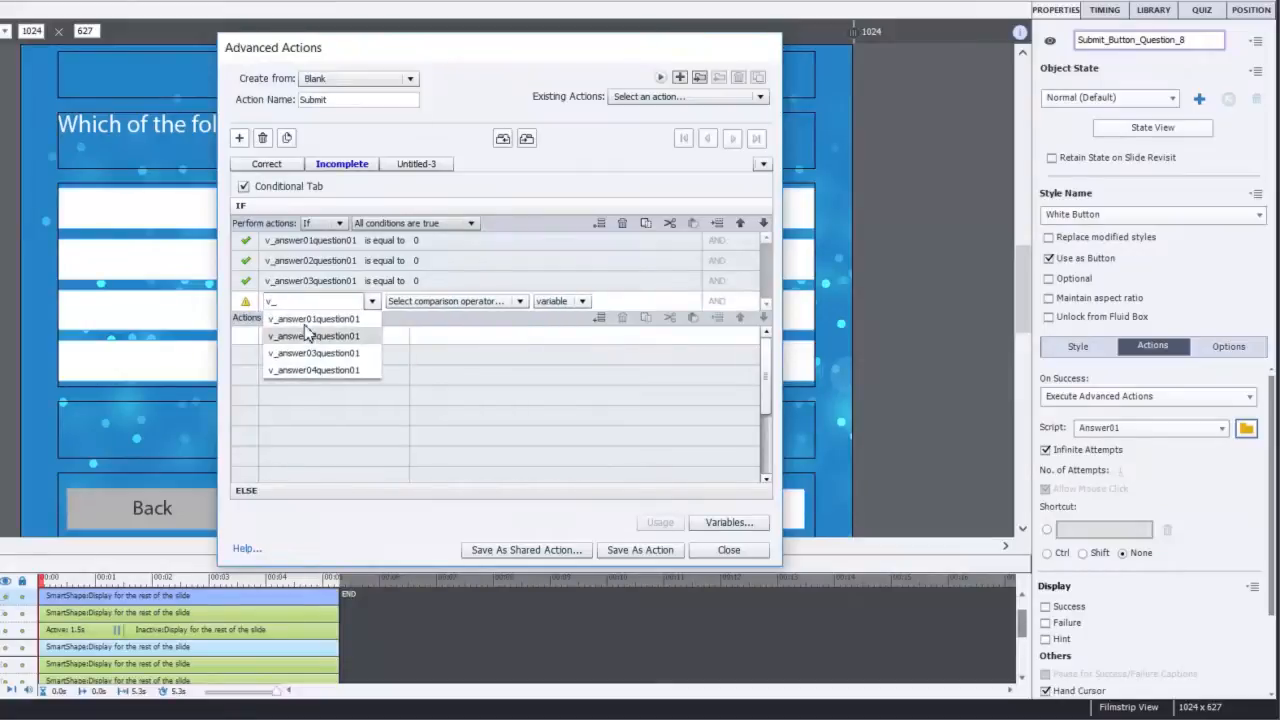
{"action": "key", "text": "Return"}
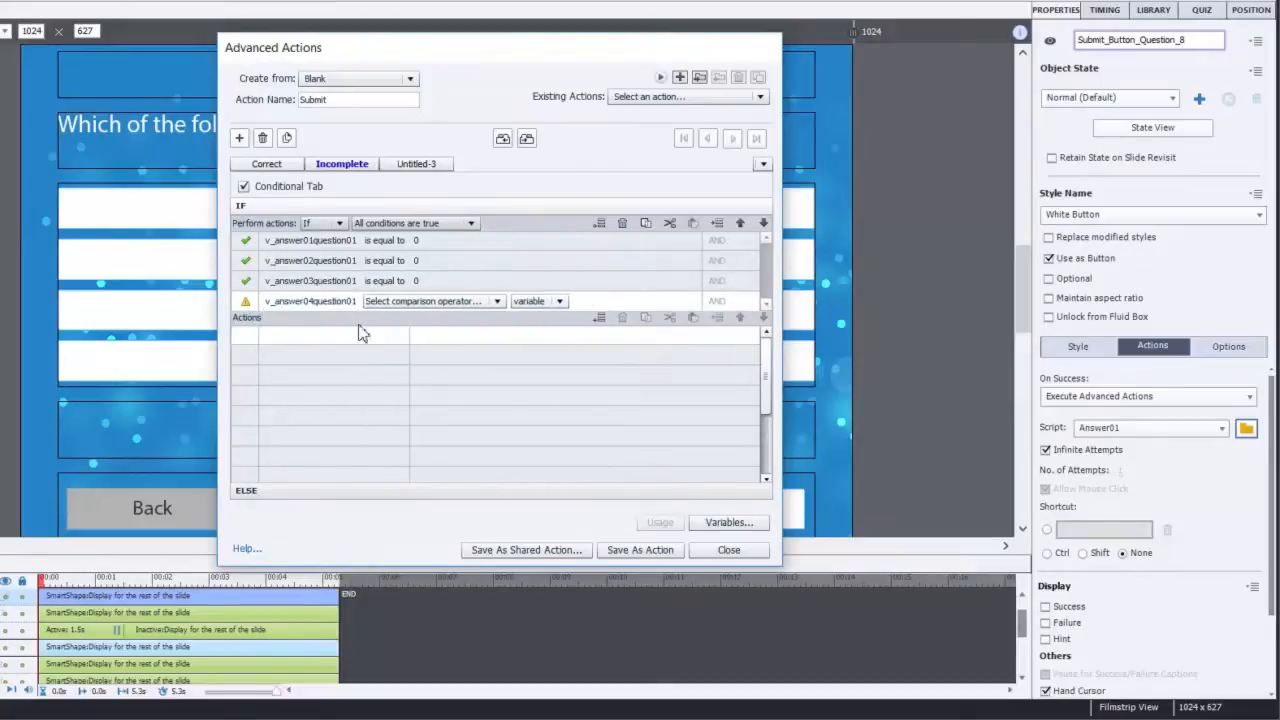
{"action": "left_click", "coordinate": [452, 301]}
{"action": "left_click", "coordinate": [448, 318]}
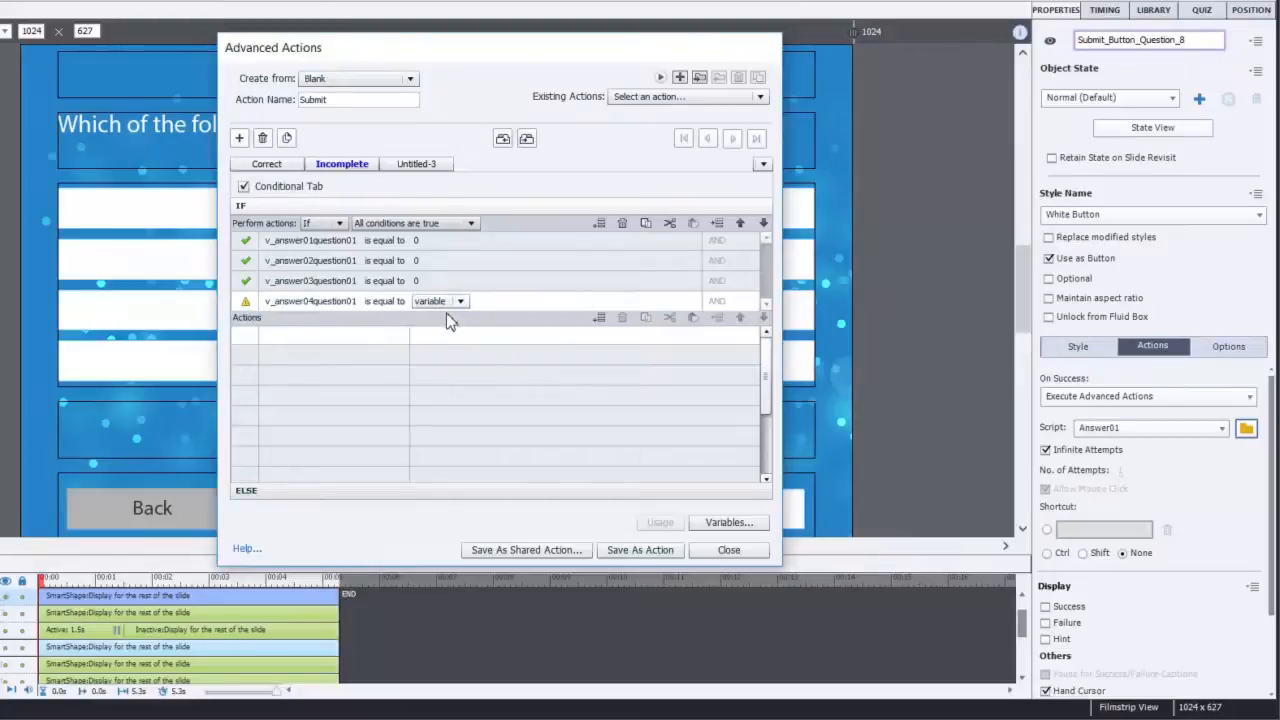
{"action": "left_click", "coordinate": [453, 300]}
{"action": "left_click", "coordinate": [449, 338]}
{"action": "type", "text": "0"}
{"action": "key", "text": "Return"}
- Add an If action to the Incomplete decision that changes the state of Feedback_Question_5 to Incomplete
{"action": "double_click", "coordinate": [308, 344]}
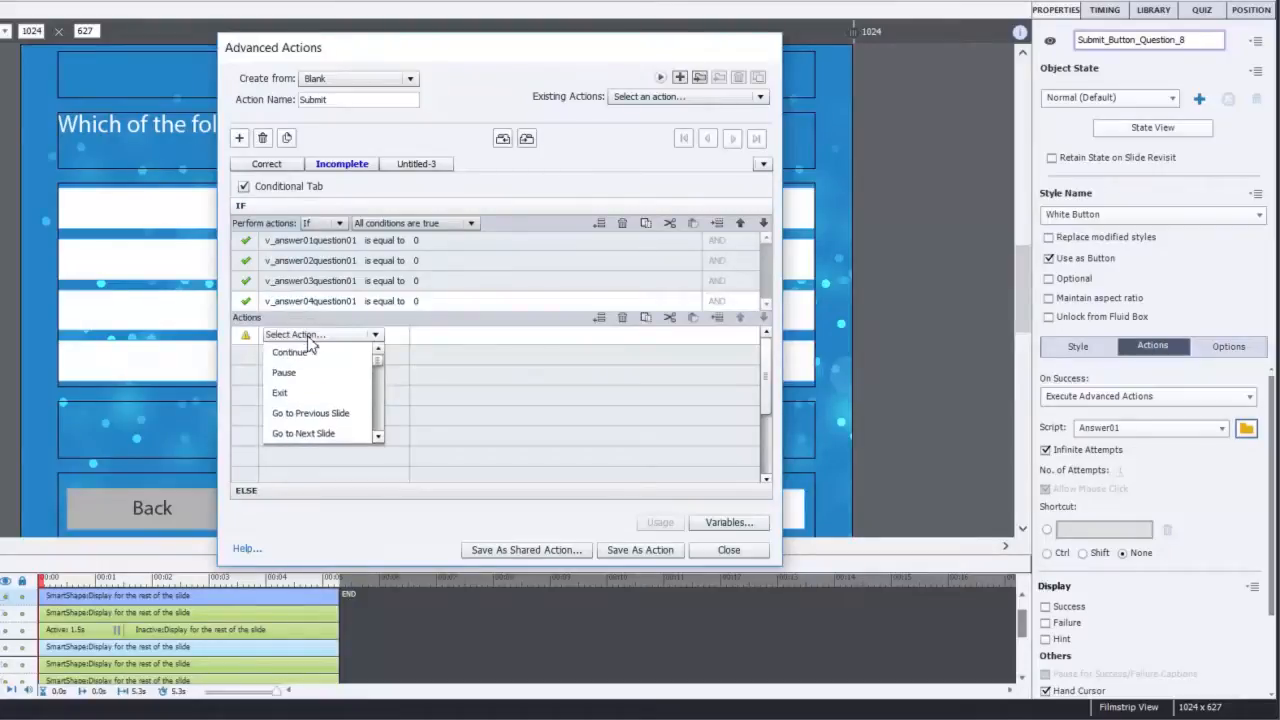
{"action": "key", "text": "c"}
{"action": "key", "text": "c"}
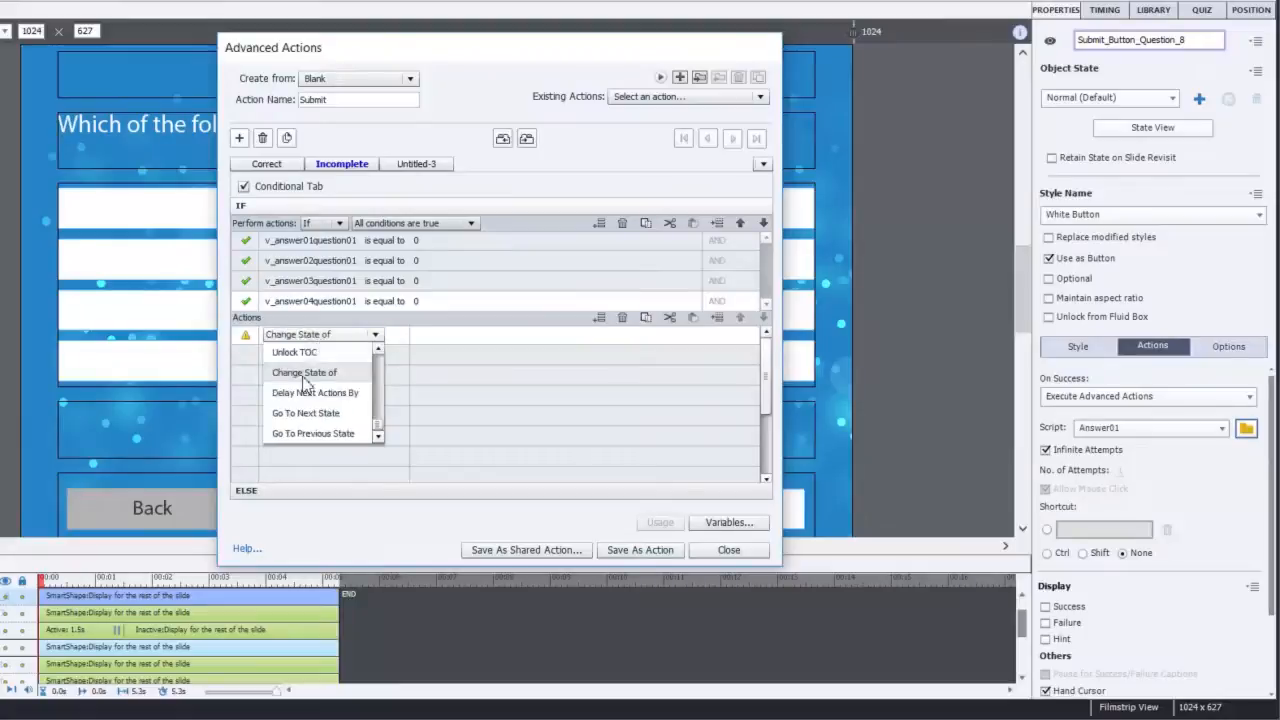
{"action": "left_click", "coordinate": [303, 376]}
{"action": "type", "text": "f"}
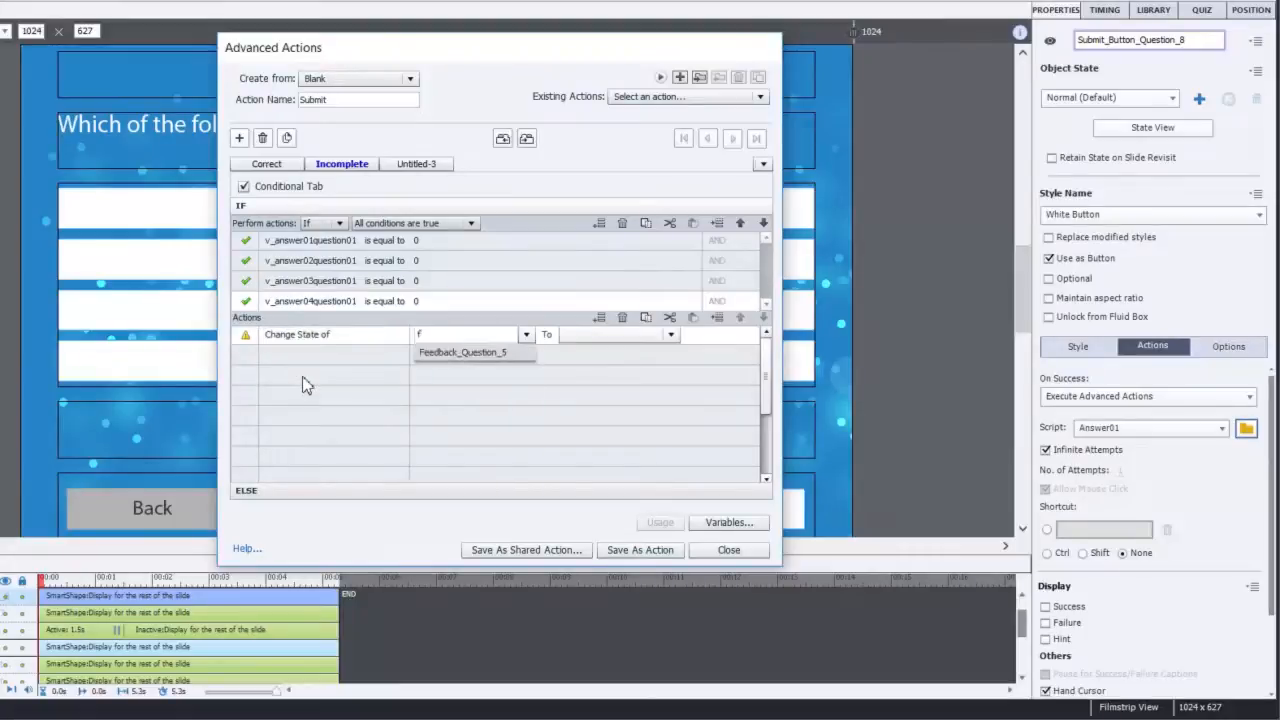
{"action": "left_click", "coordinate": [463, 352]}
{"action": "left_click", "coordinate": [640, 334]}
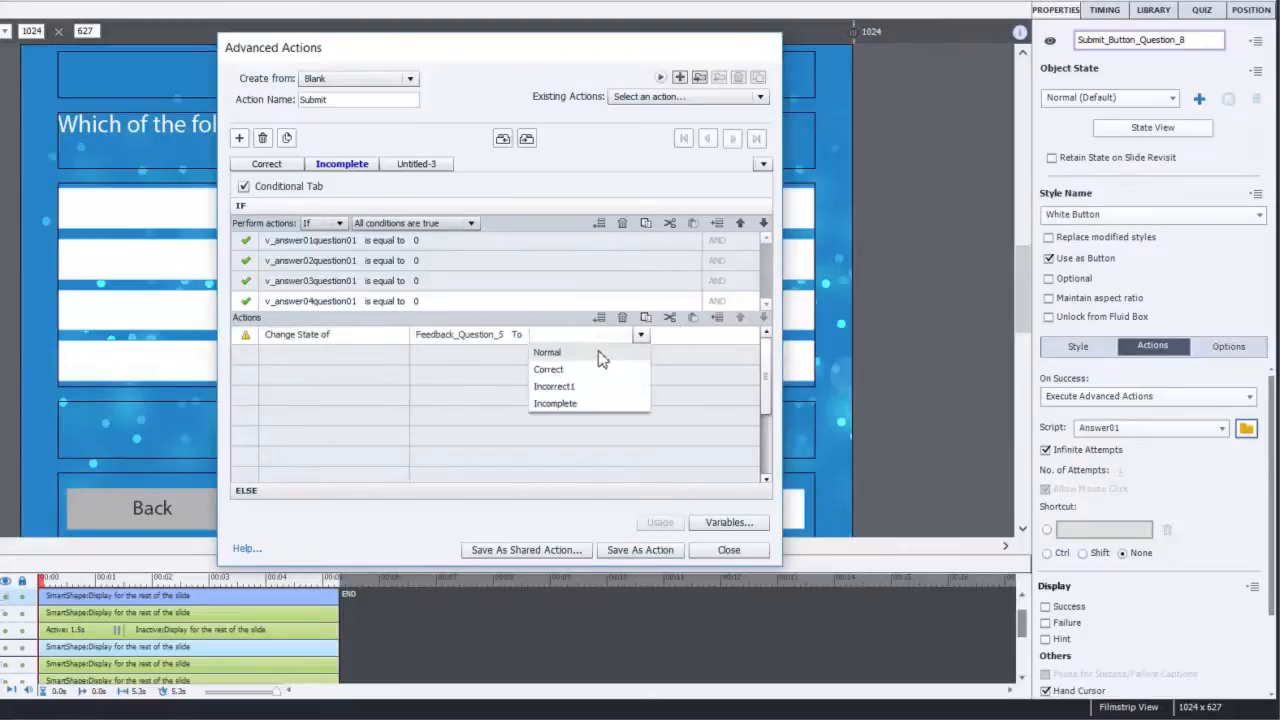
{"action": "left_click", "coordinate": [600, 404]}
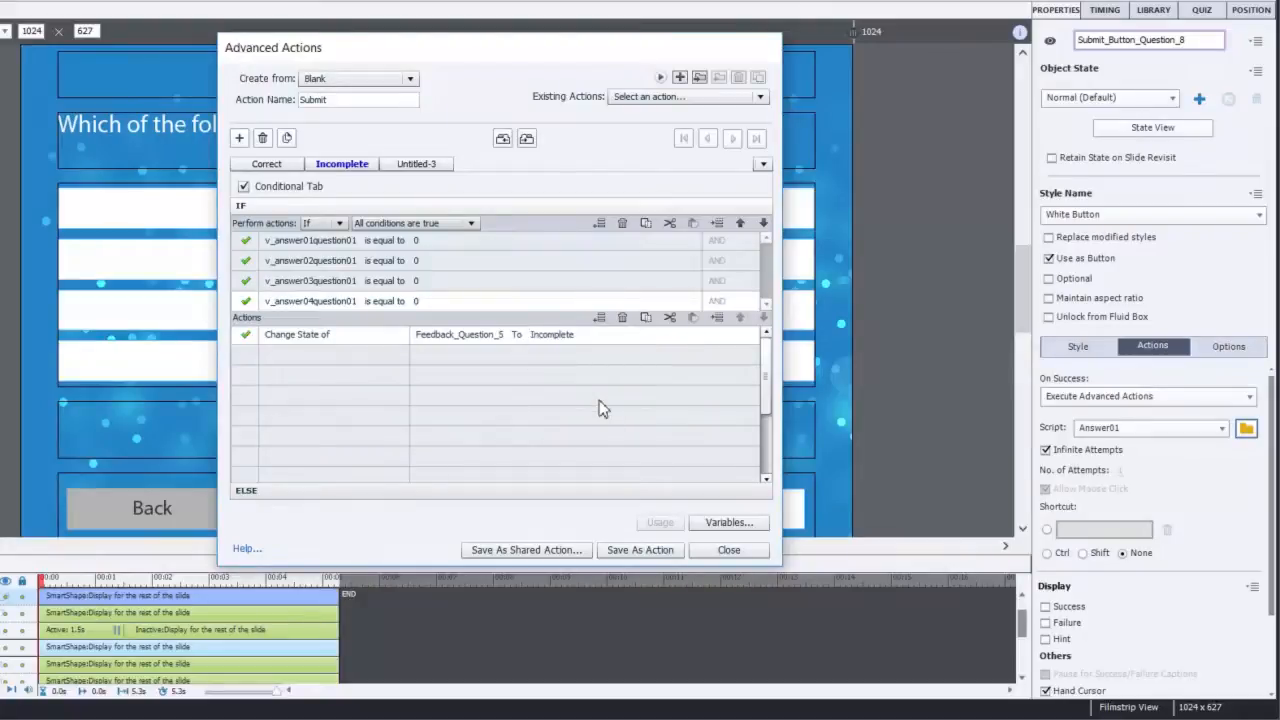
- Save the Submit advanced action and assign it as the script of Submit_Button_Question_8
{"action": "left_click", "coordinate": [655, 553]}
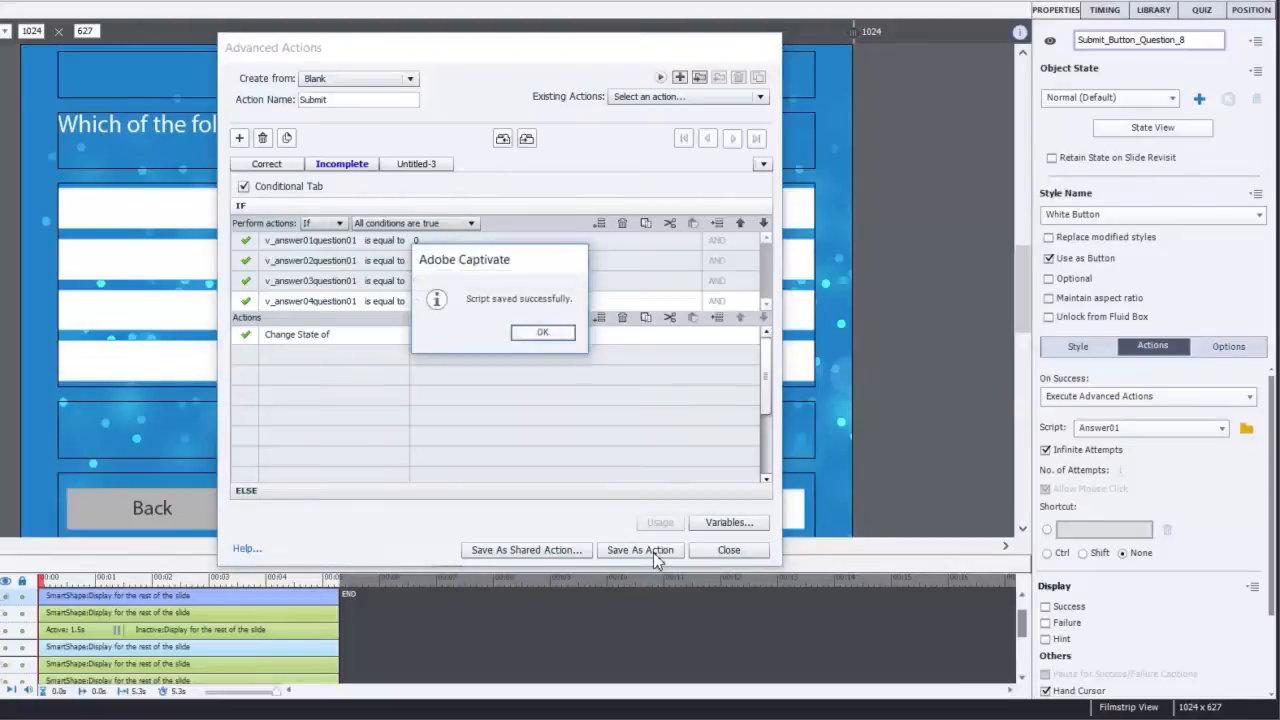
{"action": "left_click", "coordinate": [553, 337]}
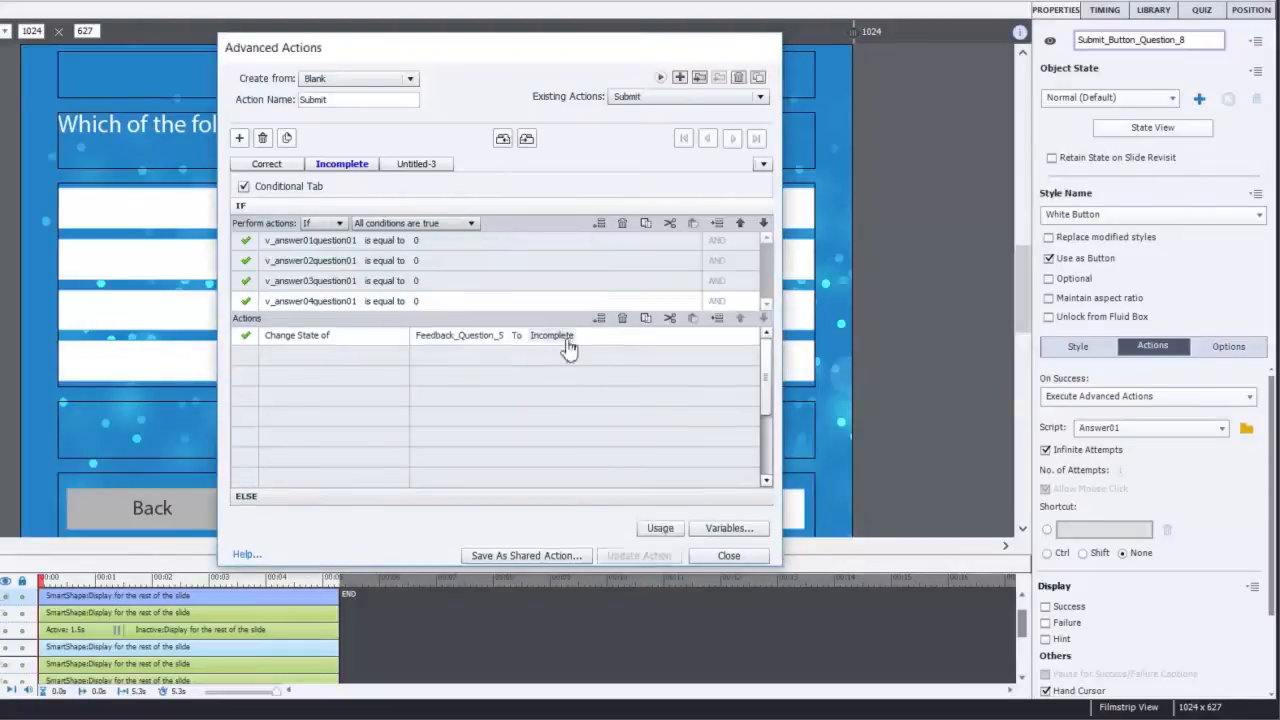
{"action": "left_click", "coordinate": [742, 558]}
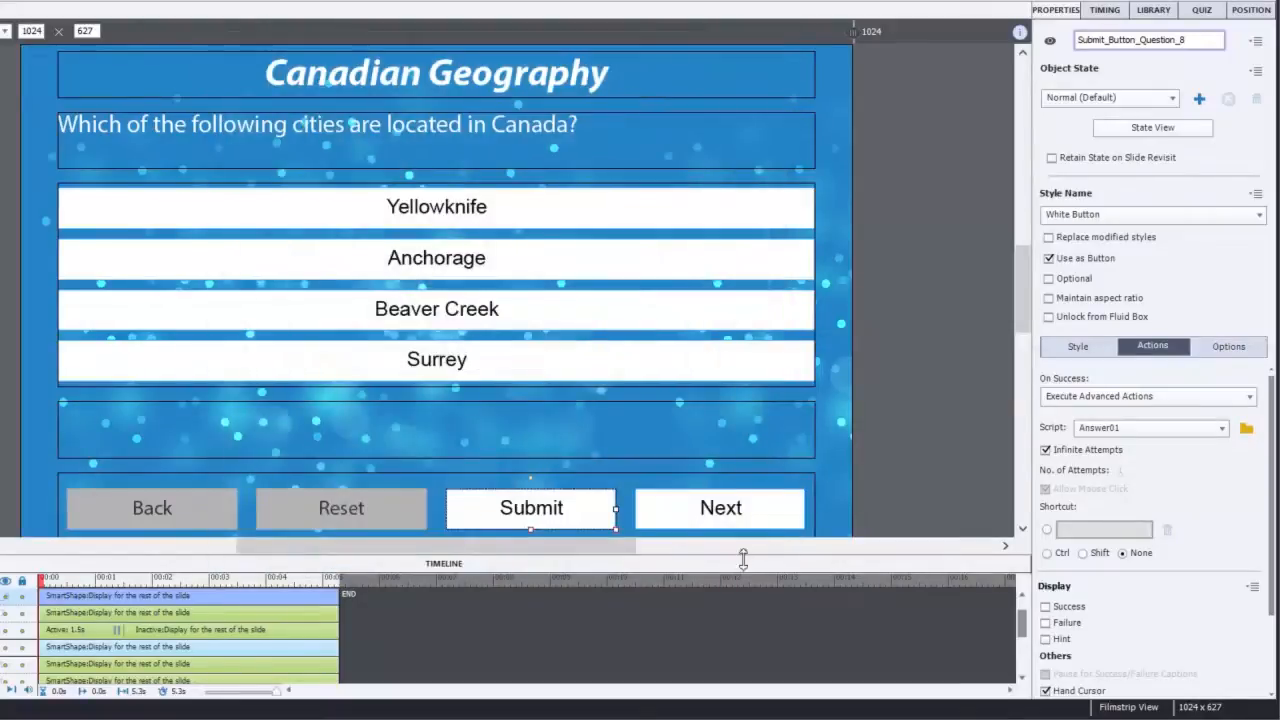
{"action": "left_click", "coordinate": [1157, 429]}
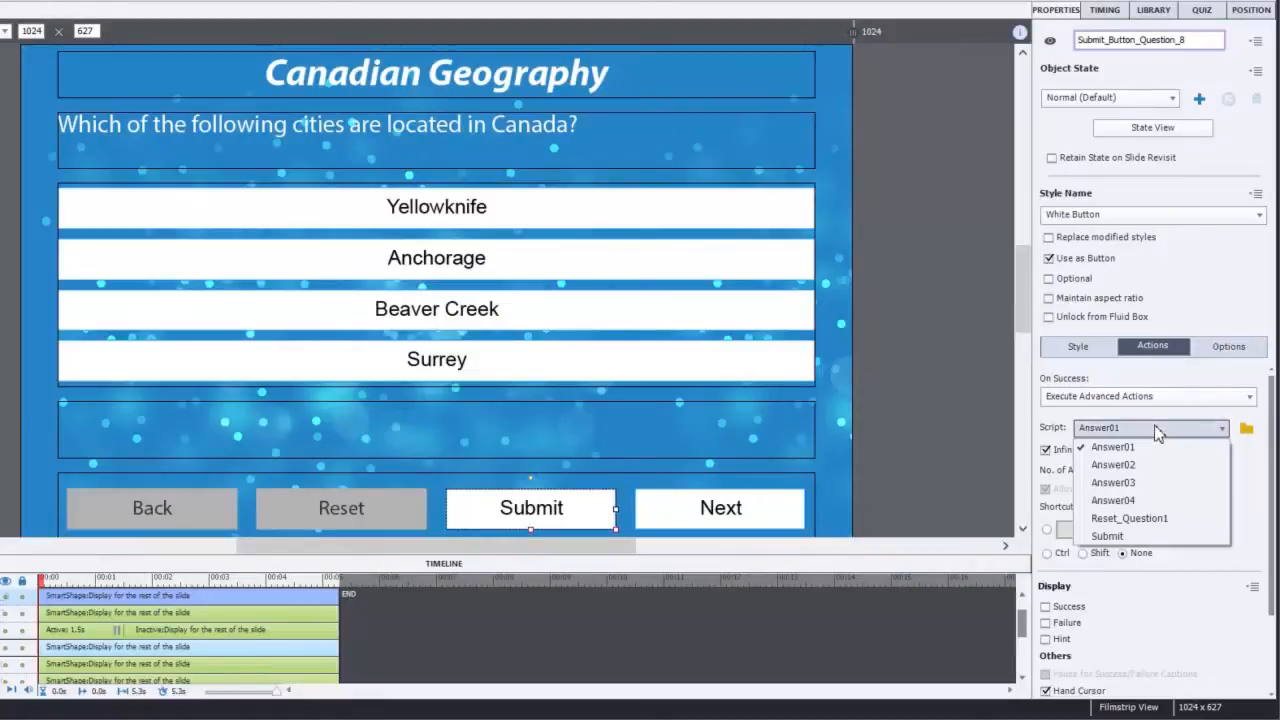
{"action": "left_click", "coordinate": [1143, 536]}
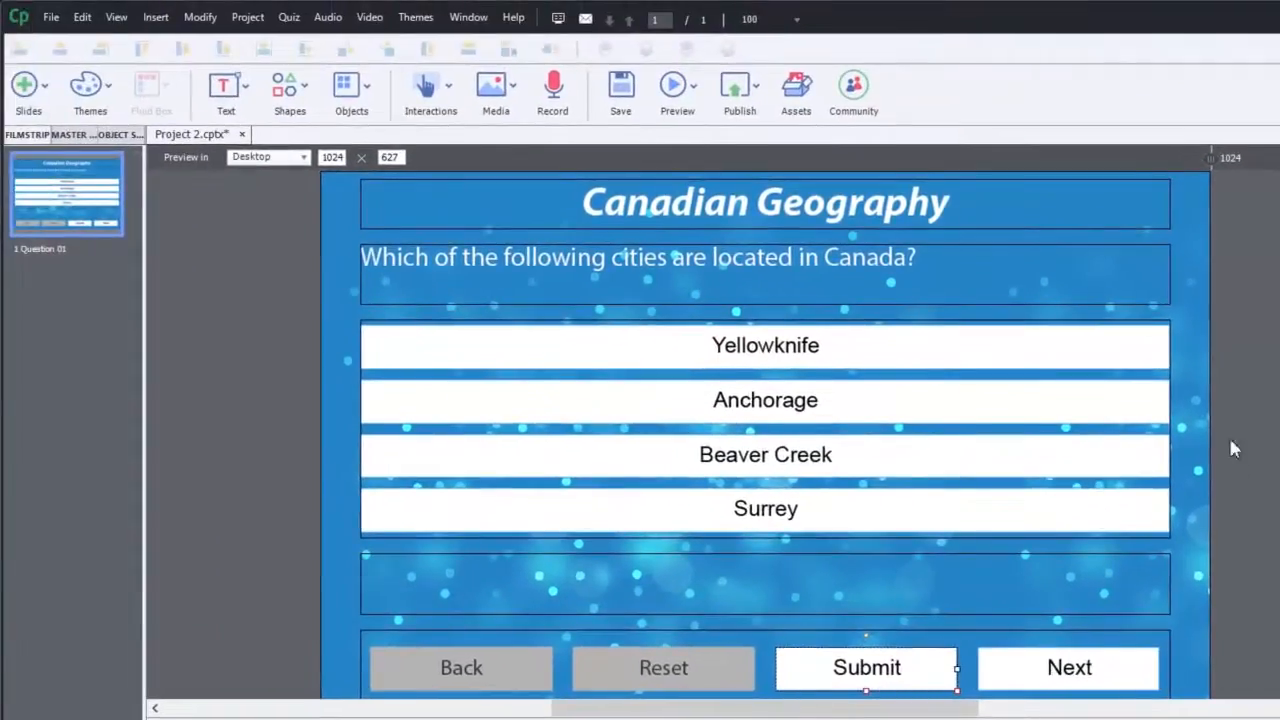
- Preview the whole project and submit the question without selecting any answer
{"action": "left_click", "coordinate": [692, 87]}
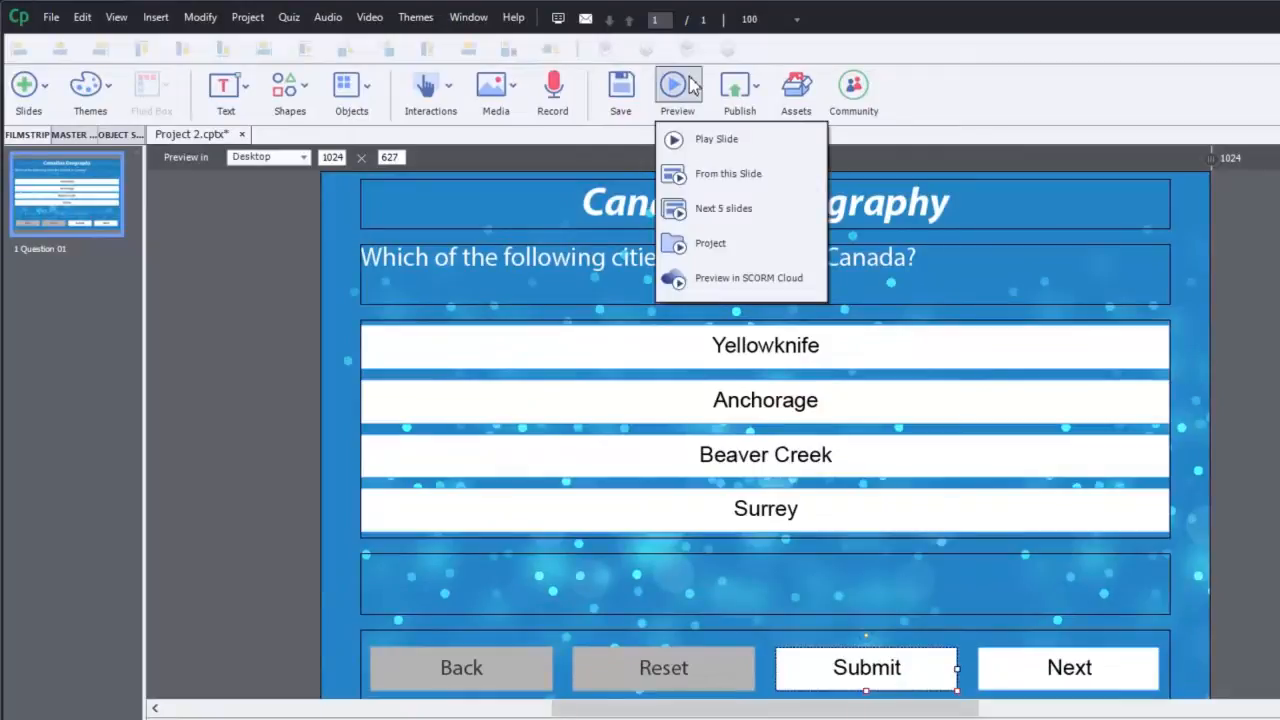
{"action": "left_click", "coordinate": [690, 248]}
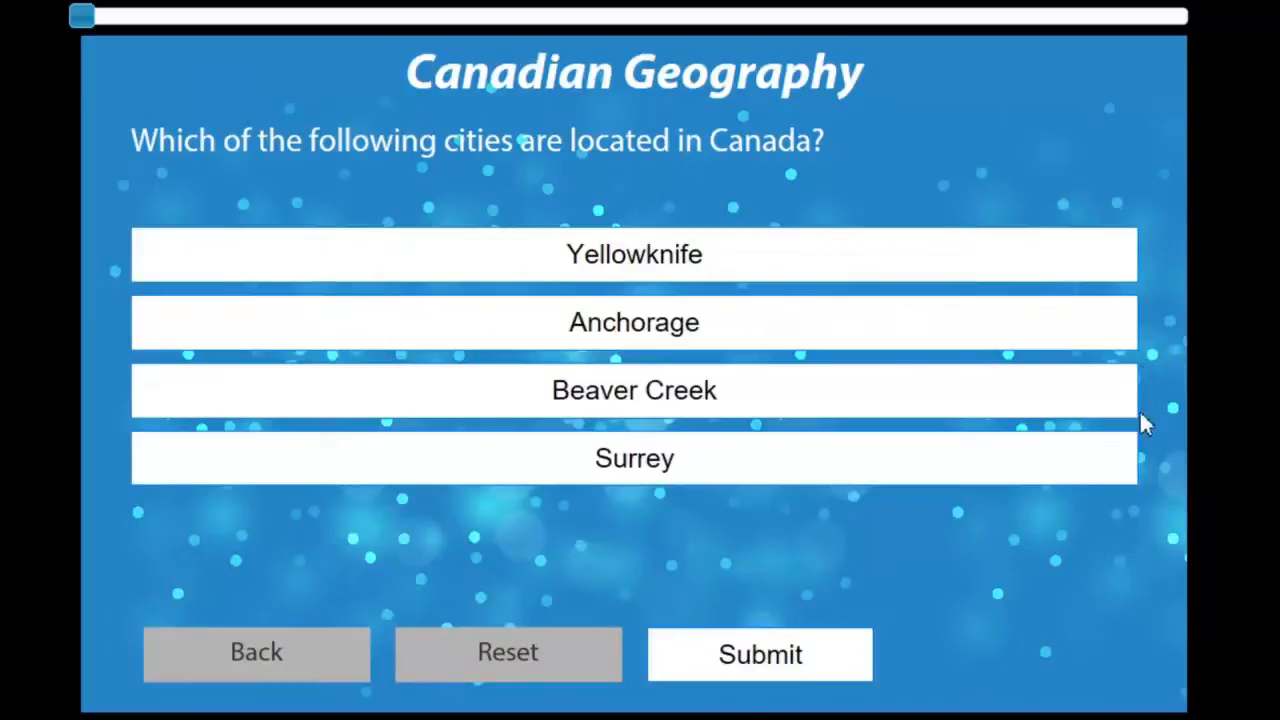
{"action": "left_click", "coordinate": [775, 675]}
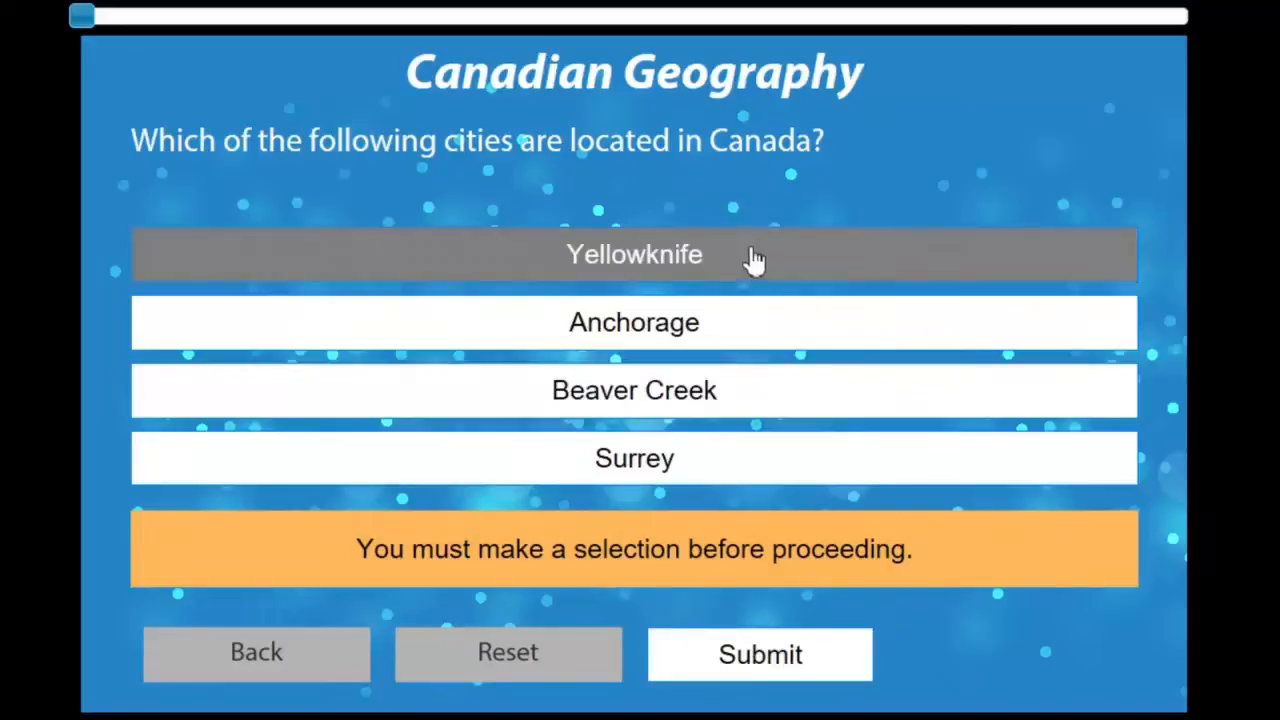
- In the preview, select Yellowknife, Anchorage, Beaver Creek and Surrey, and submit the answers
{"action": "left_click", "coordinate": [755, 260]}
{"action": "left_click", "coordinate": [734, 328]}
{"action": "left_click", "coordinate": [737, 398]}
{"action": "left_click", "coordinate": [730, 480]}
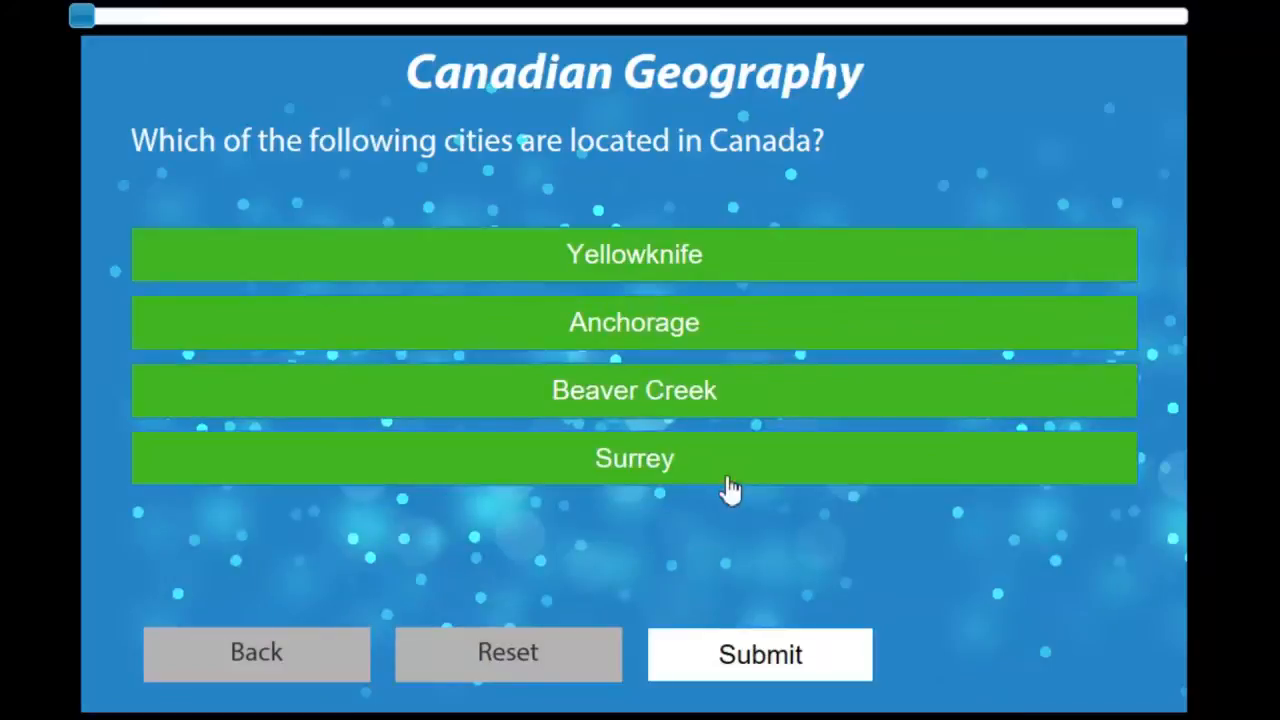
{"action": "left_click", "coordinate": [790, 660]}
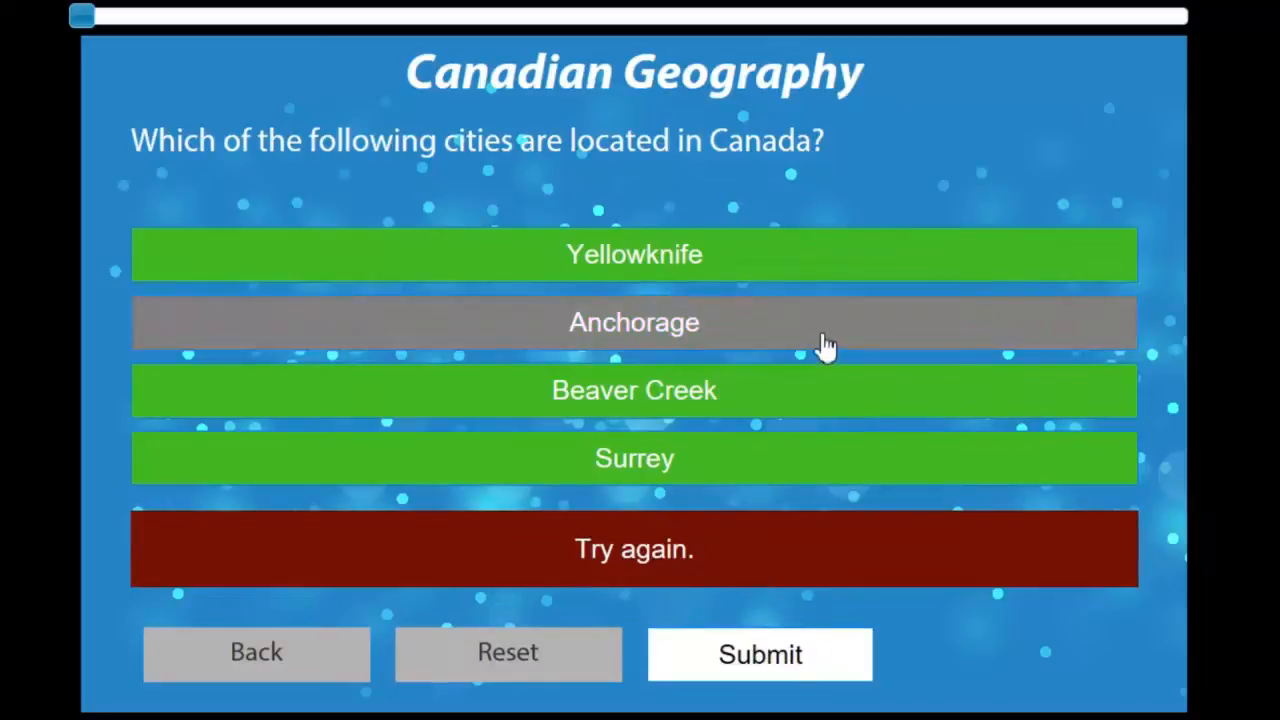
- In the preview, deselect Anchorage and submit the answers again
{"action": "left_click", "coordinate": [826, 346]}
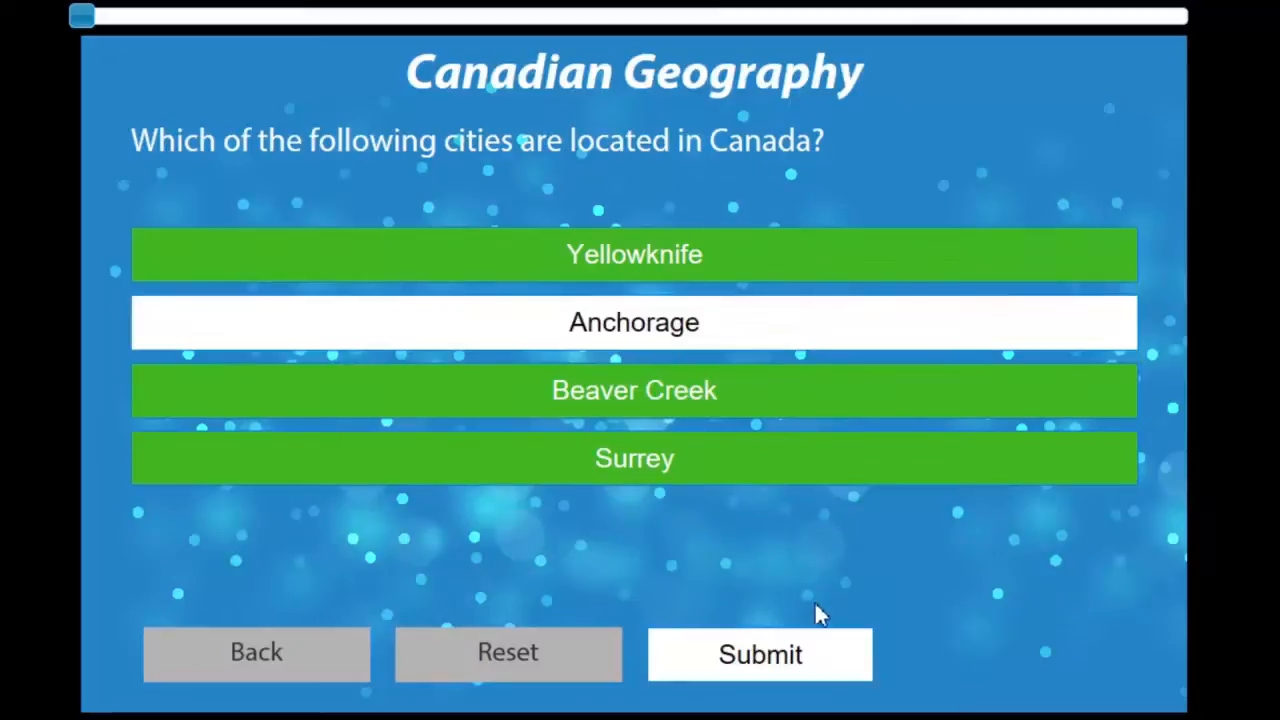
{"action": "left_click", "coordinate": [793, 673]}
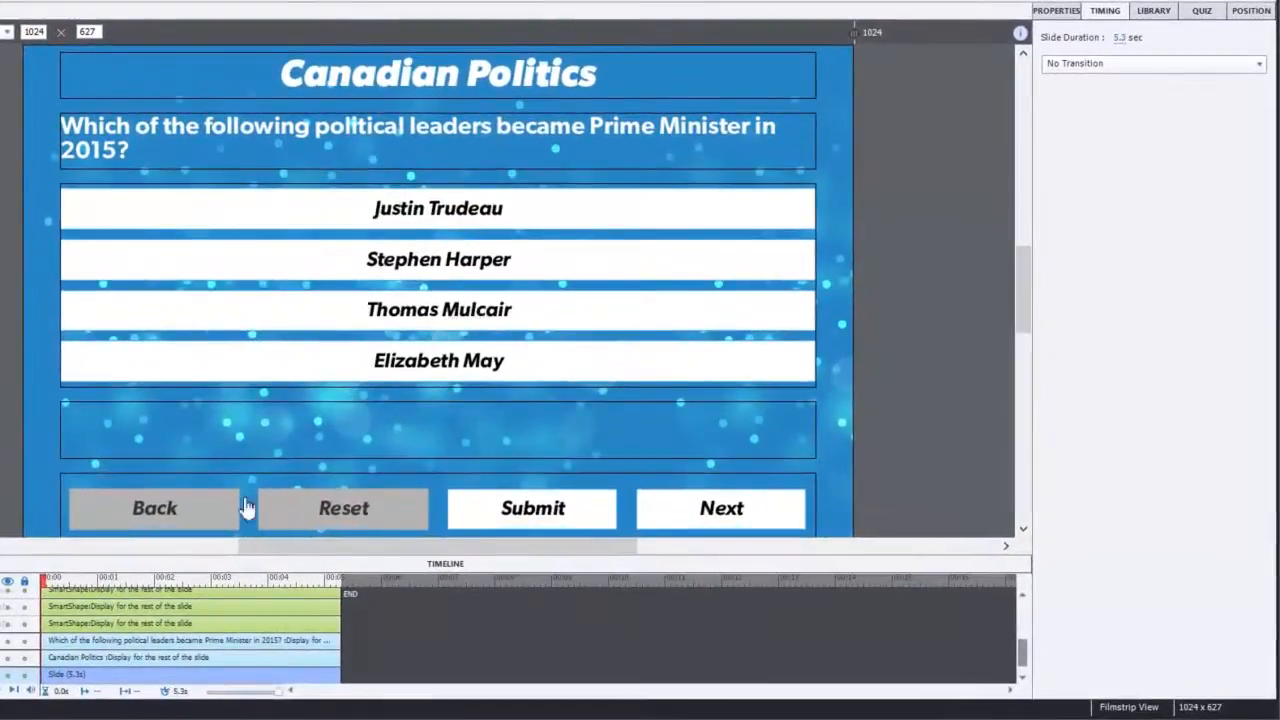
- Delete the Back and Reset buttons from the Canadian Politics question slide
{"action": "left_click", "coordinate": [178, 509]}
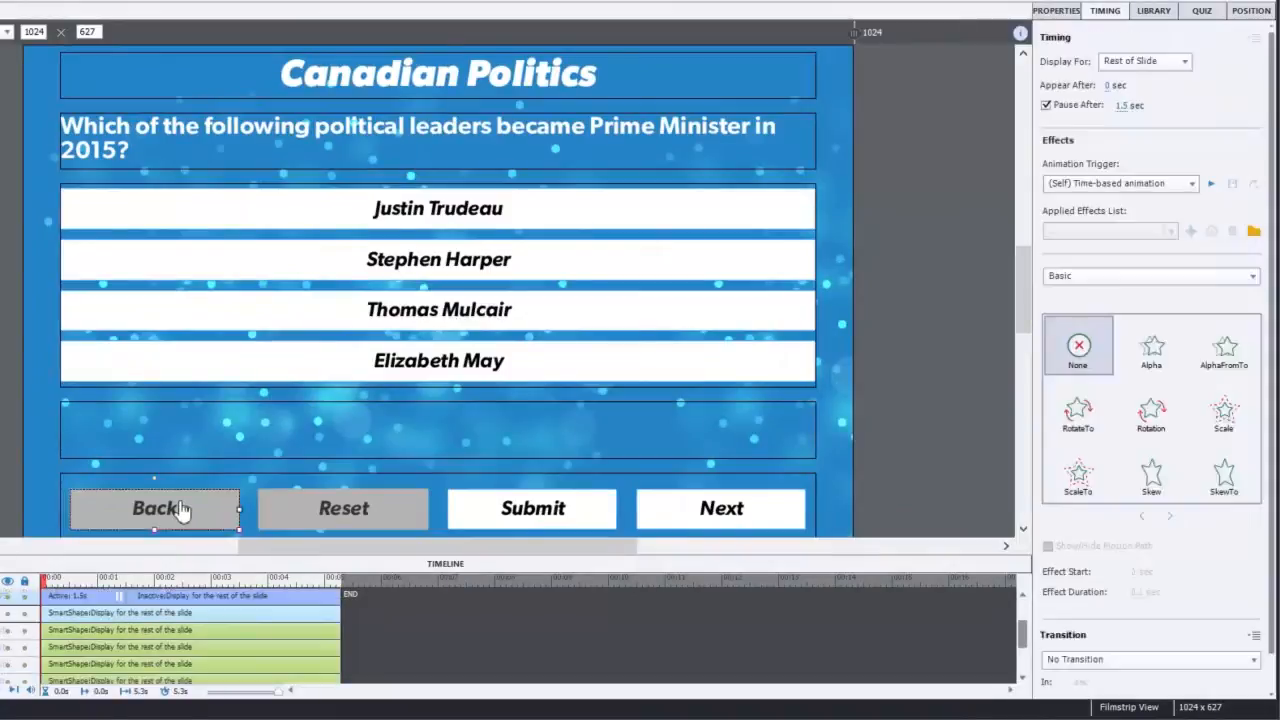
{"action": "key", "text": "Delete"}
{"action": "left_click", "coordinate": [526, 339]}
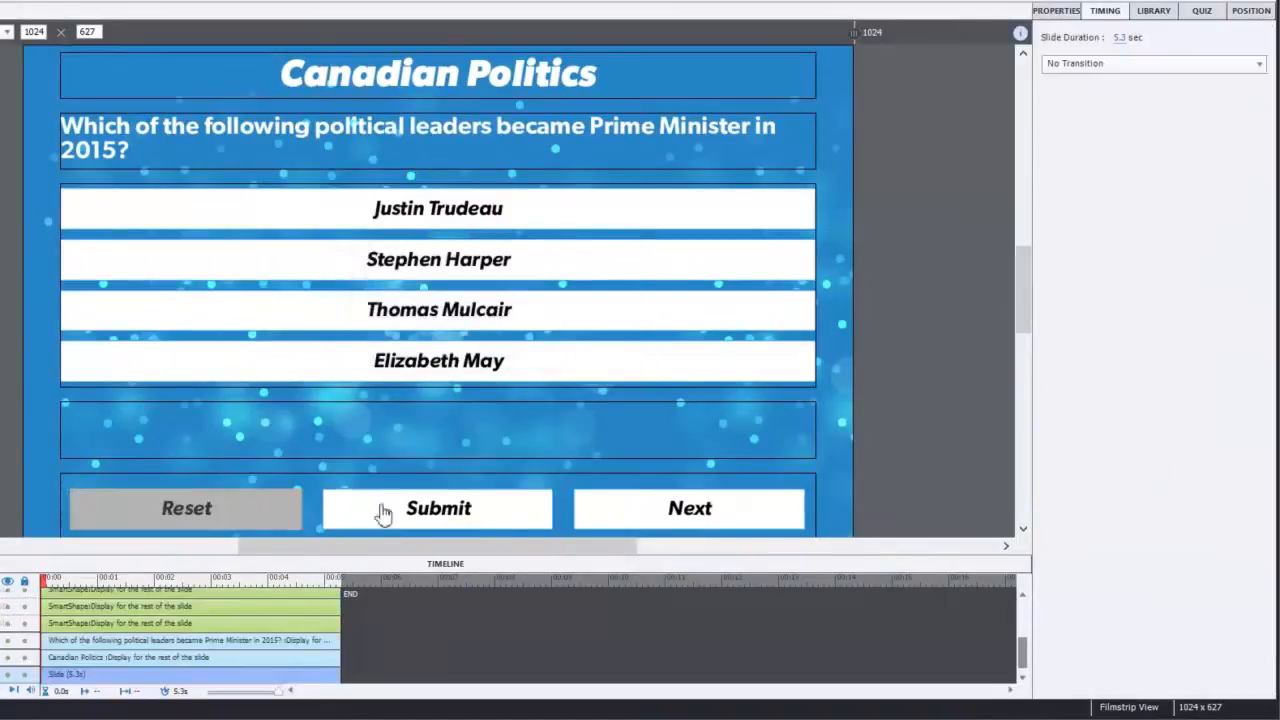
{"action": "left_click", "coordinate": [200, 518]}
{"action": "key", "text": "Delete"}
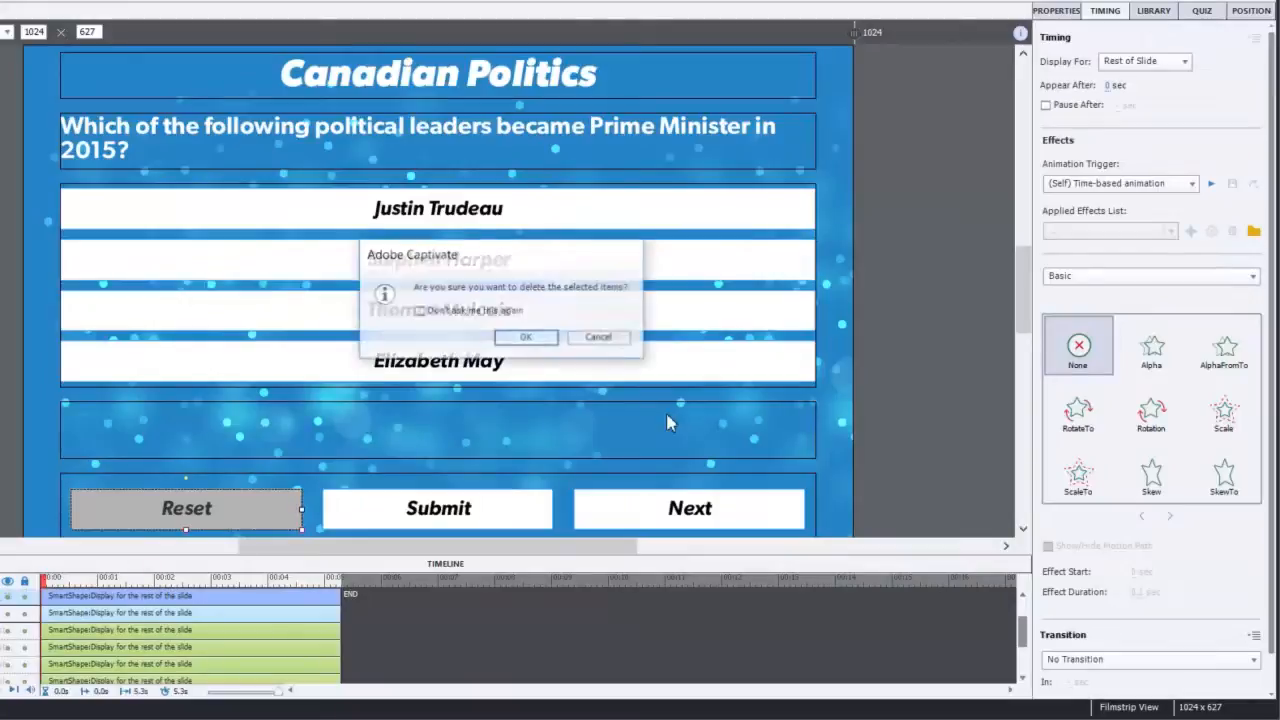
{"action": "left_click", "coordinate": [530, 339]}
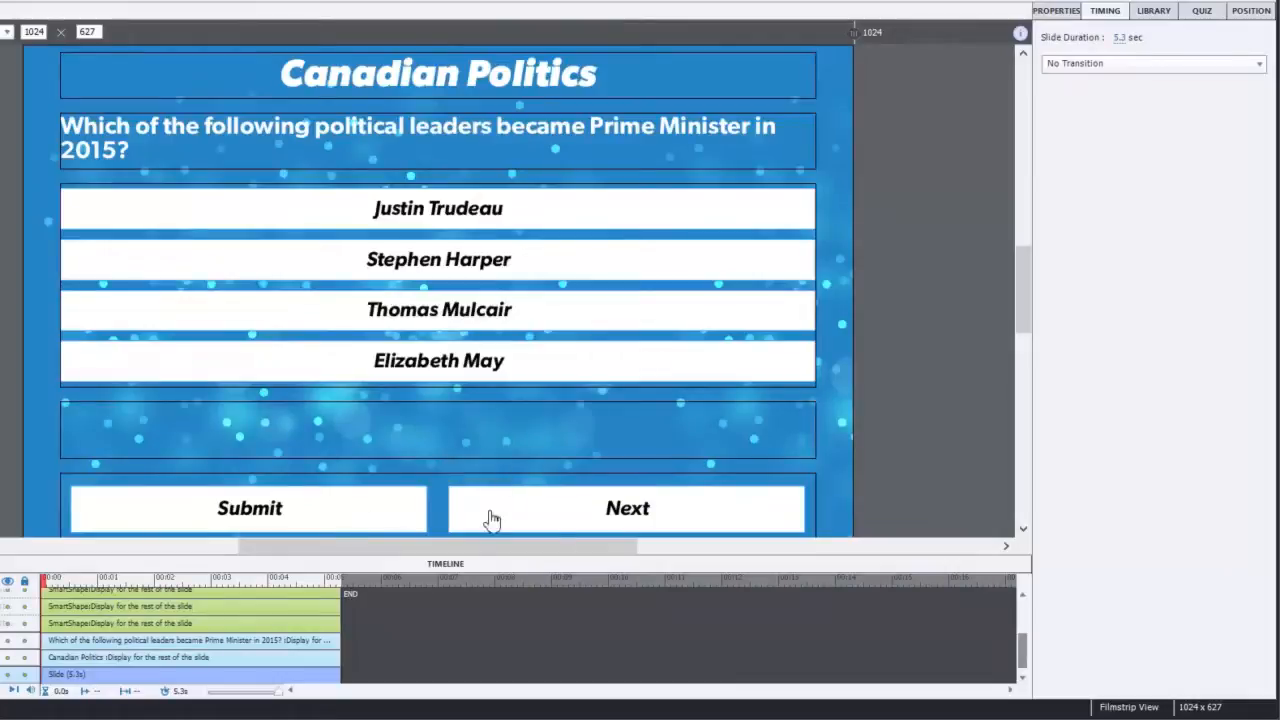
- Duplicate the Next button and move Submit to the last place in the button row
{"action": "left_click", "coordinate": [561, 519]}
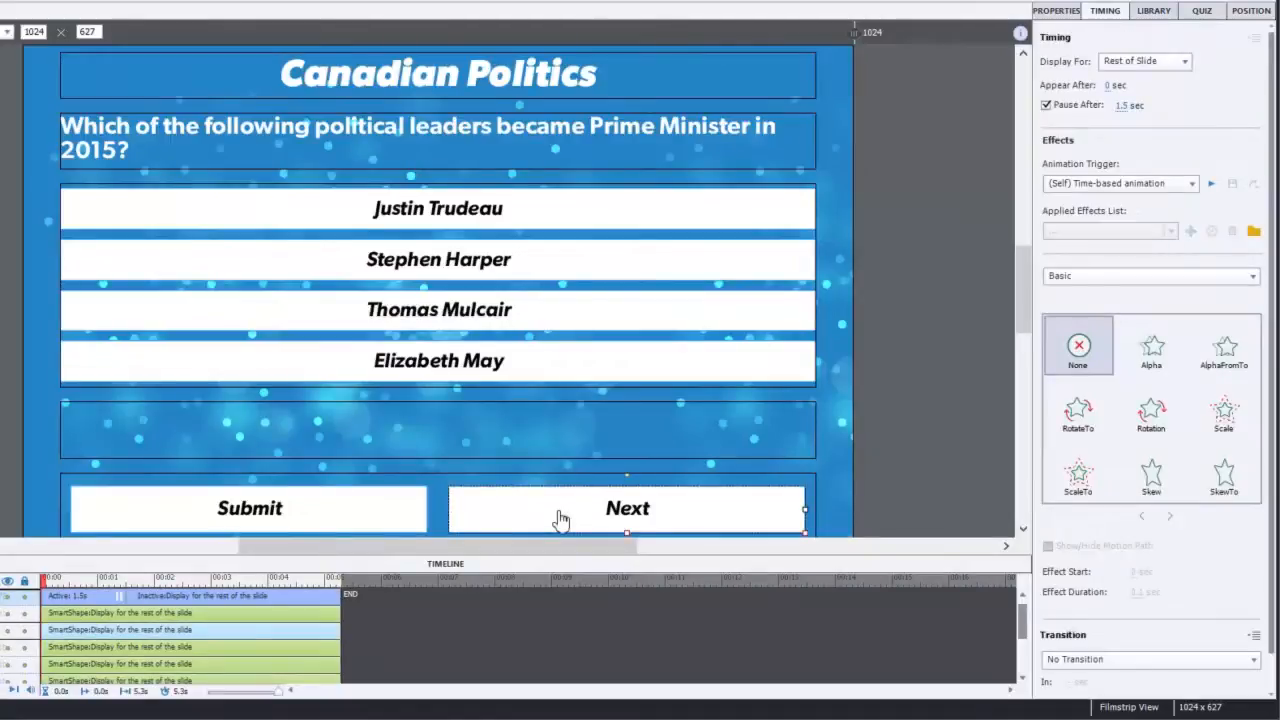
{"action": "right_click", "coordinate": [561, 519]}
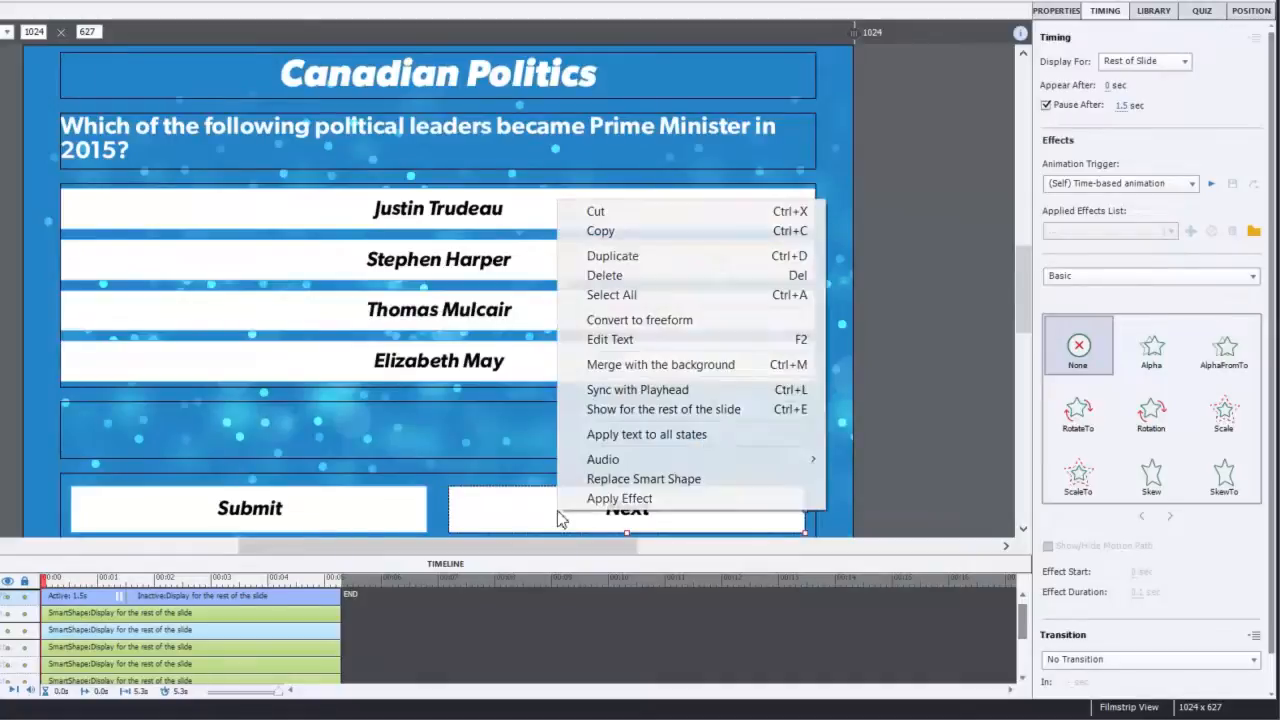
{"action": "left_click", "coordinate": [680, 266]}
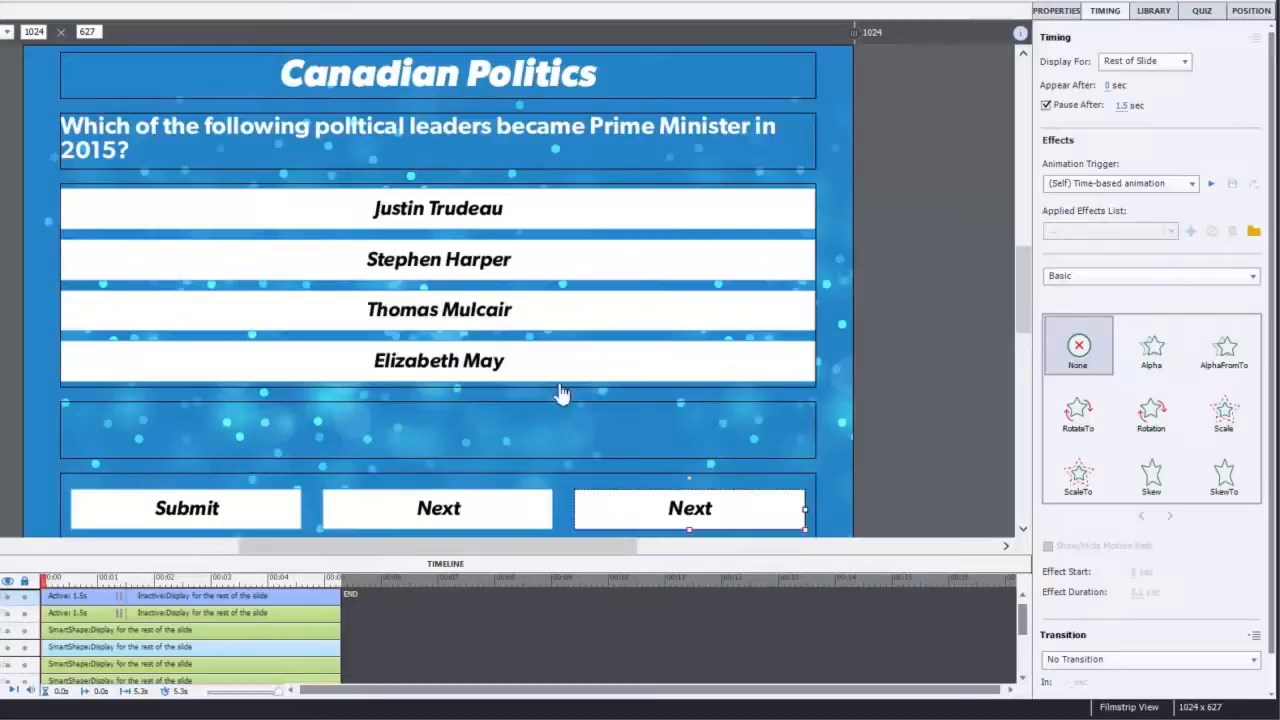
{"action": "left_click", "coordinate": [212, 510]}
{"action": "left_click_drag", "start_coordinate": [212, 510], "coordinate": [771, 514]}
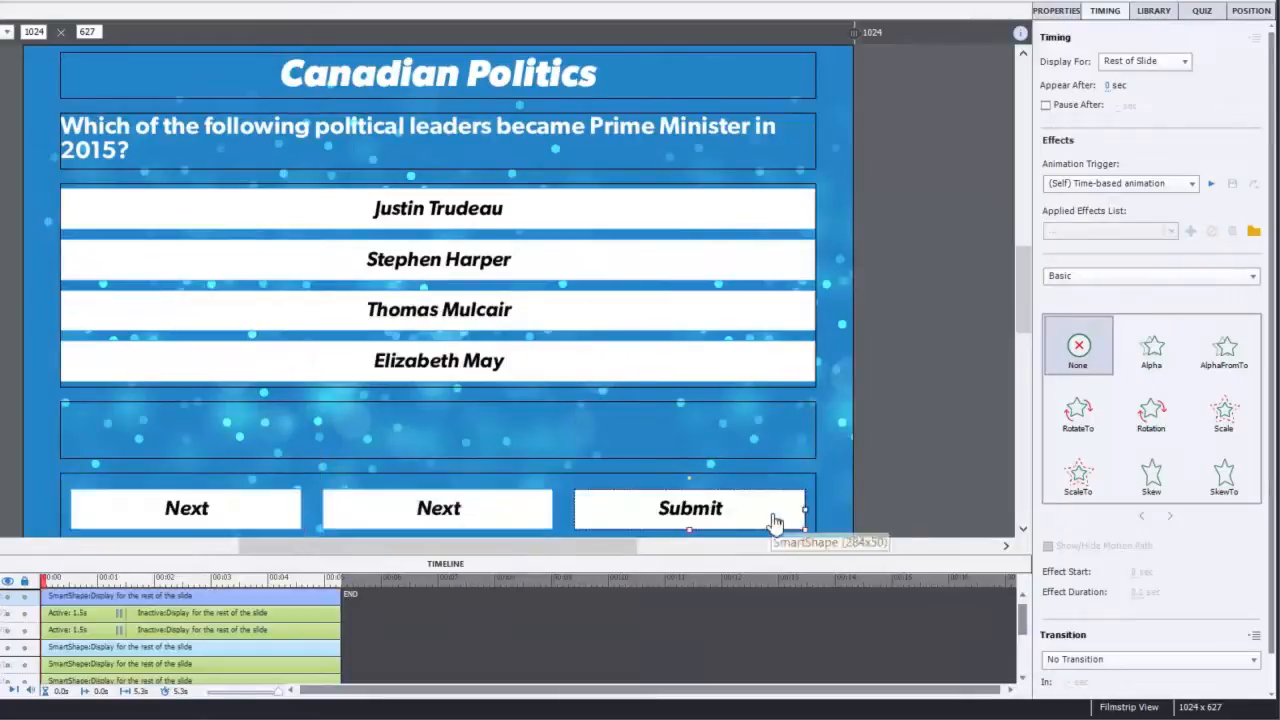
- Rename the first Next button in the row as Incorrect_Next_Button_01
{"action": "left_click", "coordinate": [256, 512]}
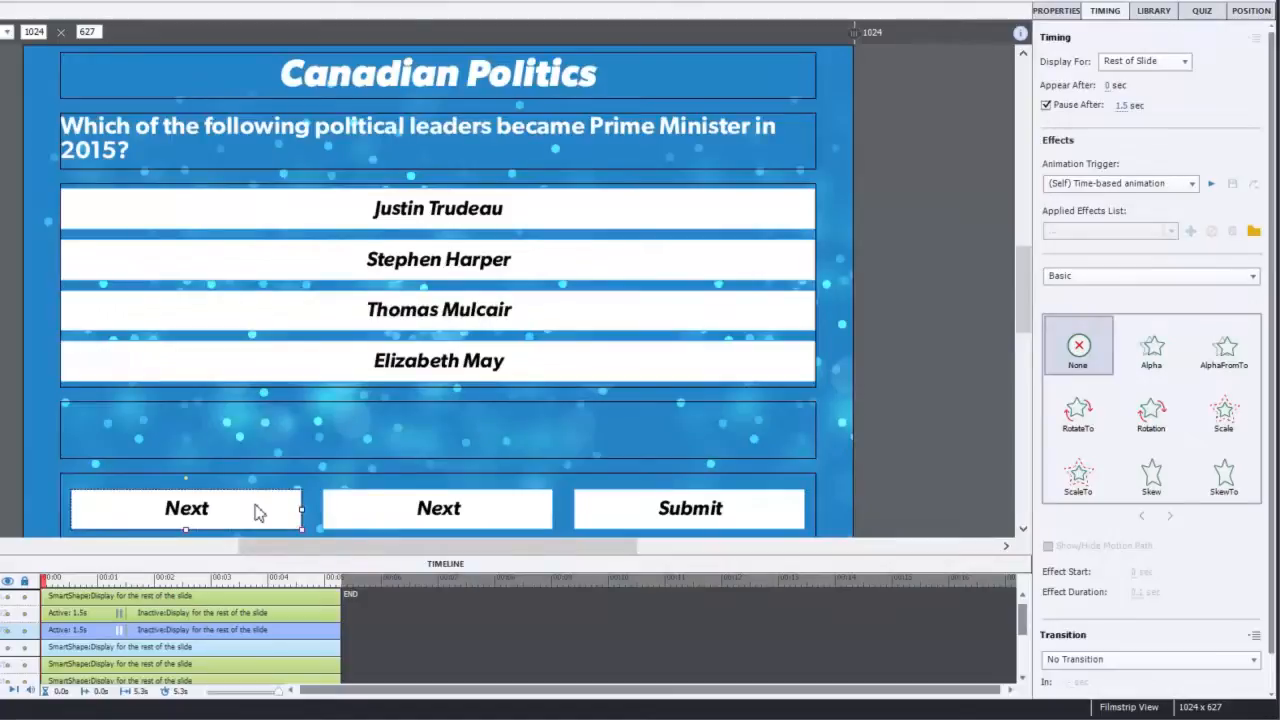
{"action": "left_click", "coordinate": [525, 522]}
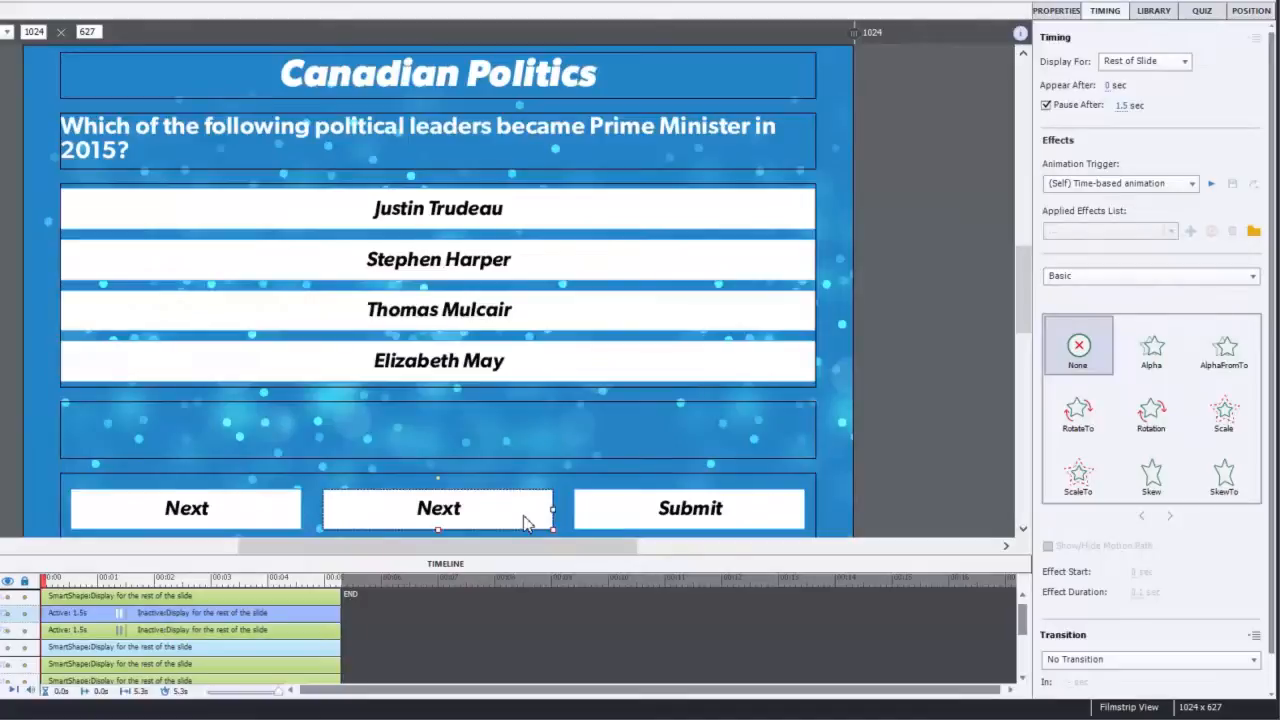
{"action": "left_click", "coordinate": [1056, 11]}
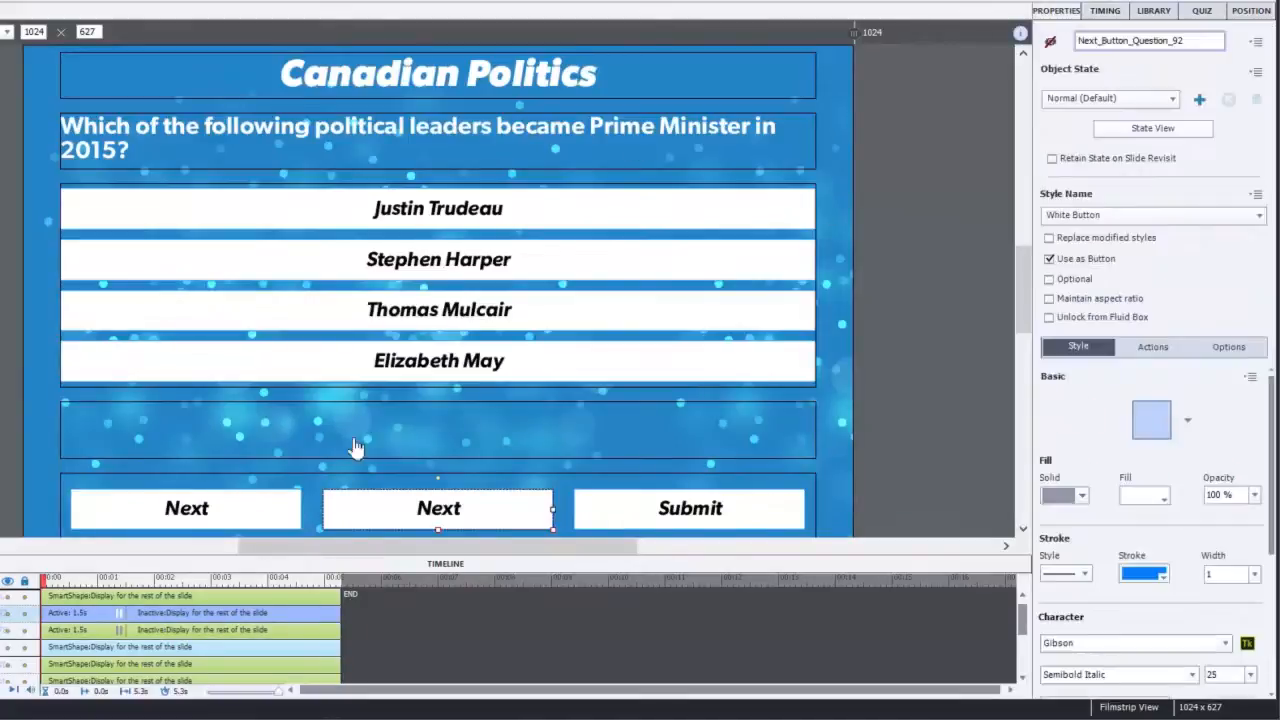
{"action": "left_click", "coordinate": [193, 518]}
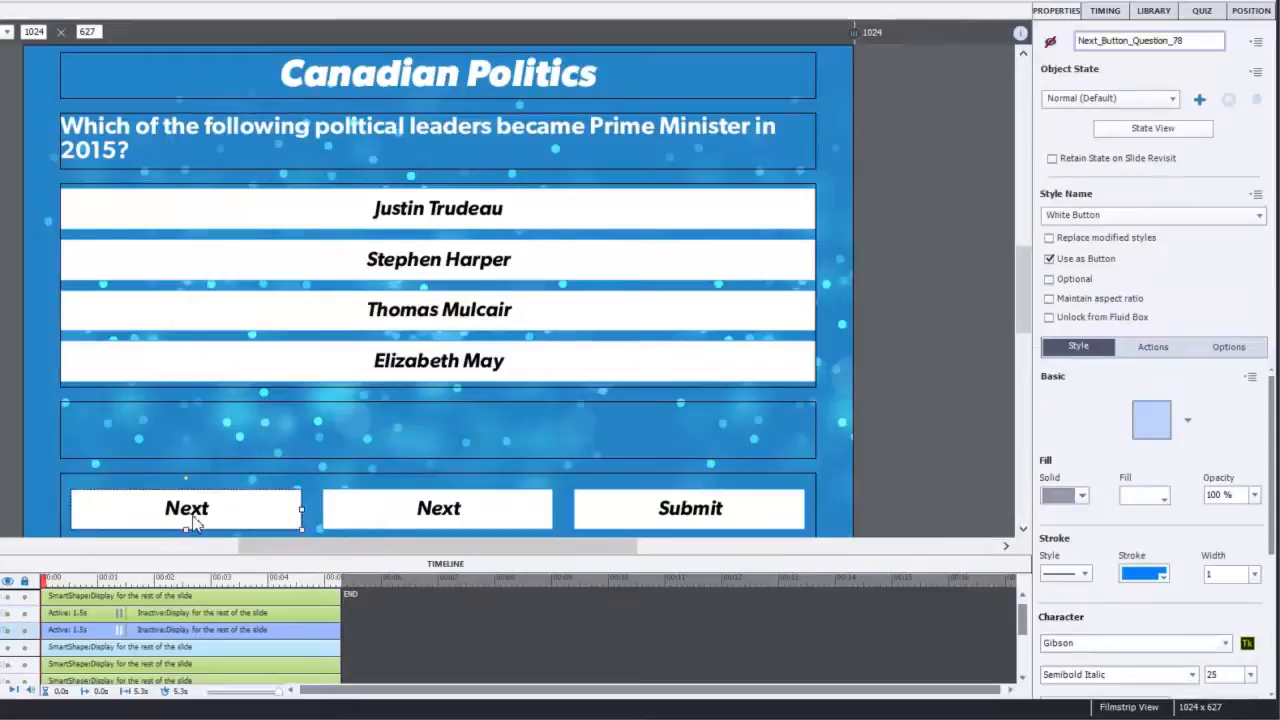
{"action": "double_click", "coordinate": [1206, 40]}
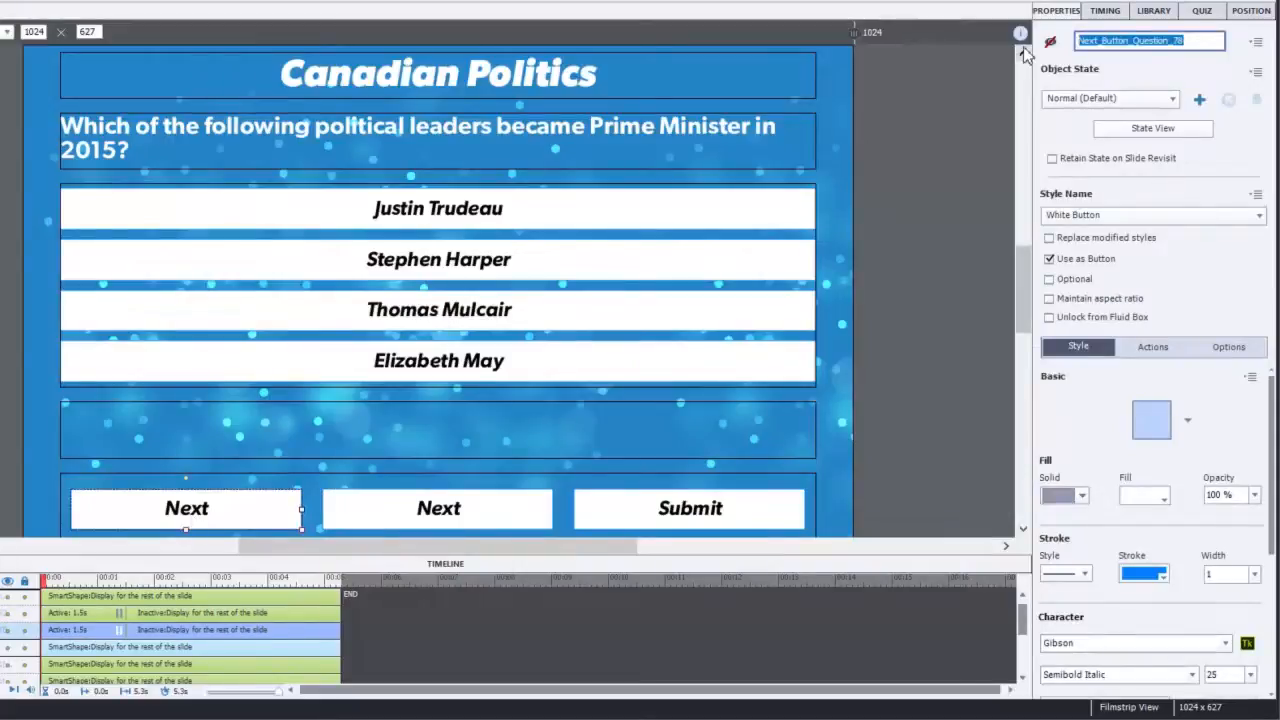
{"action": "type", "text": "Inco"}
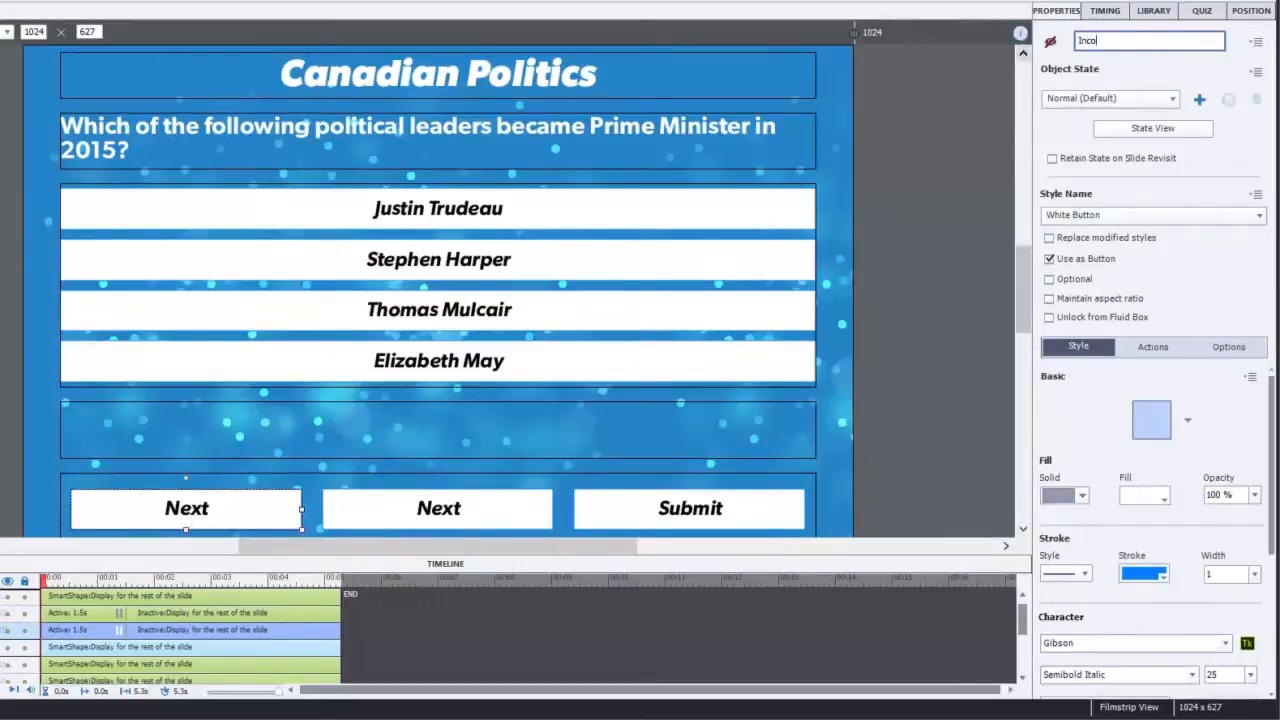
{"action": "type", "text": "rrect Next Button 01"}
{"action": "key", "text": "Return"}
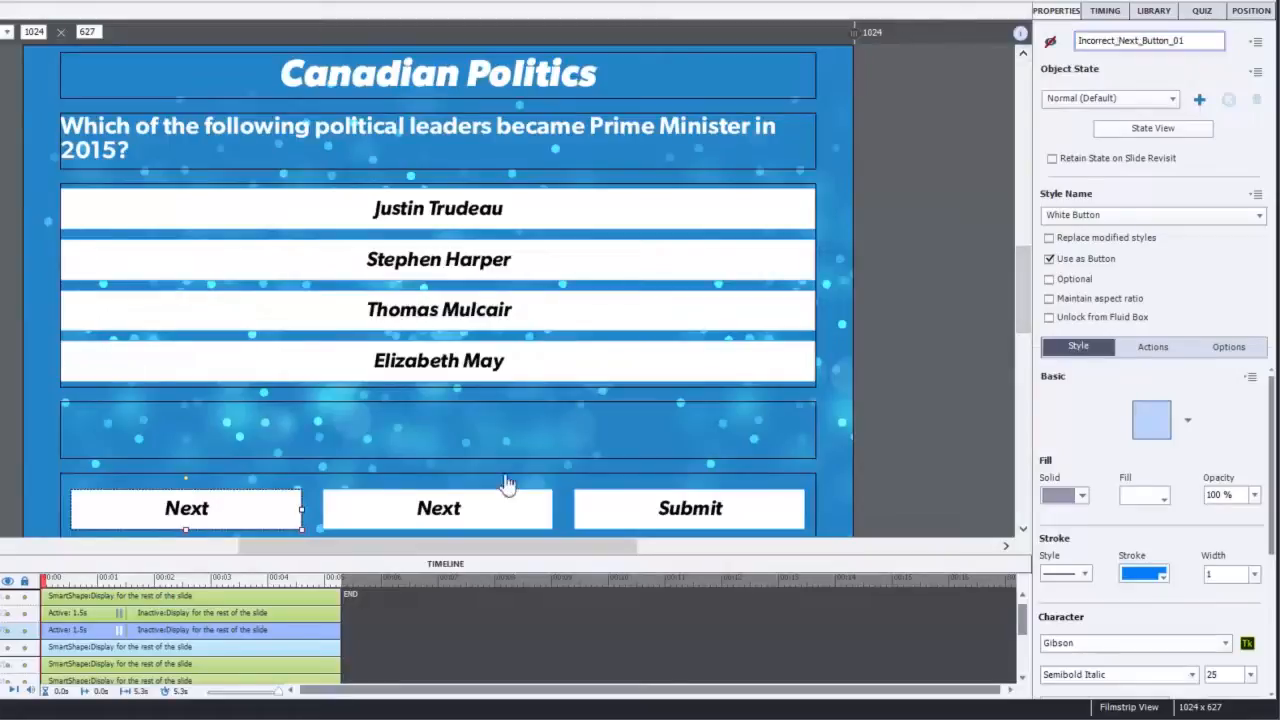
- Rename the middle Next button as Correct_Next_Button_01
{"action": "left_click", "coordinate": [489, 512]}
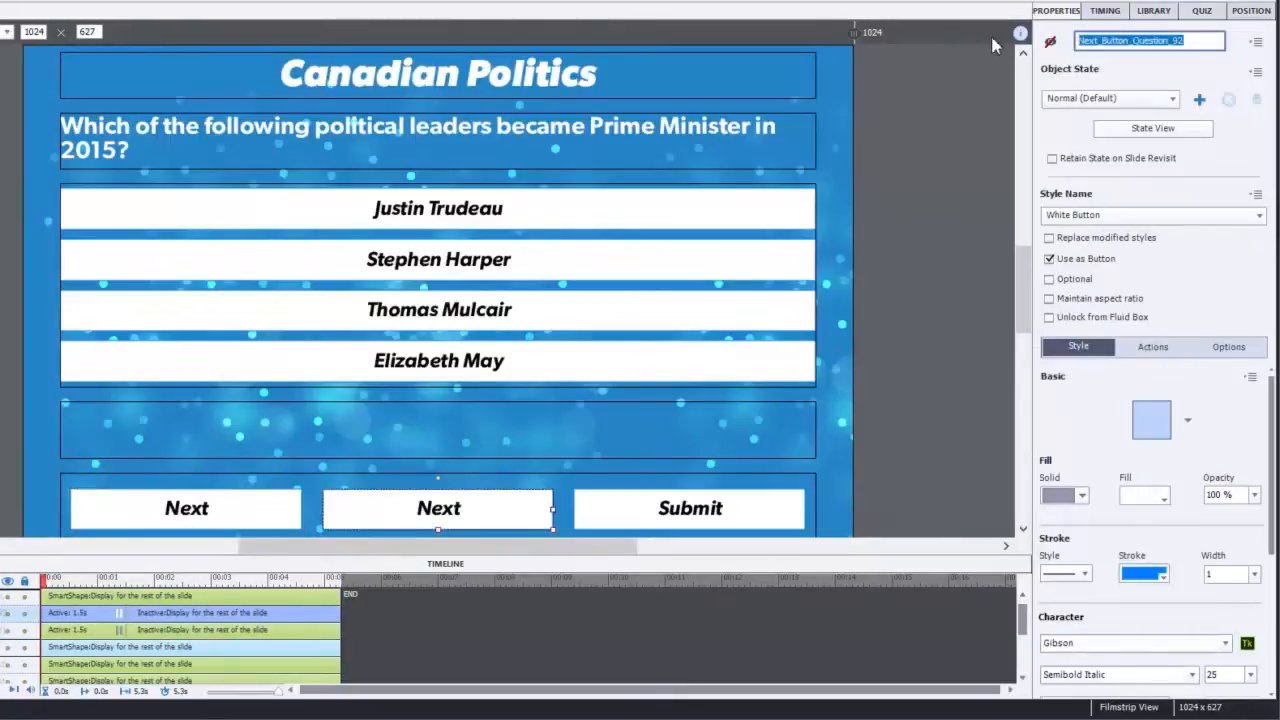
{"action": "type", "text": "Correct Next Button 01"}
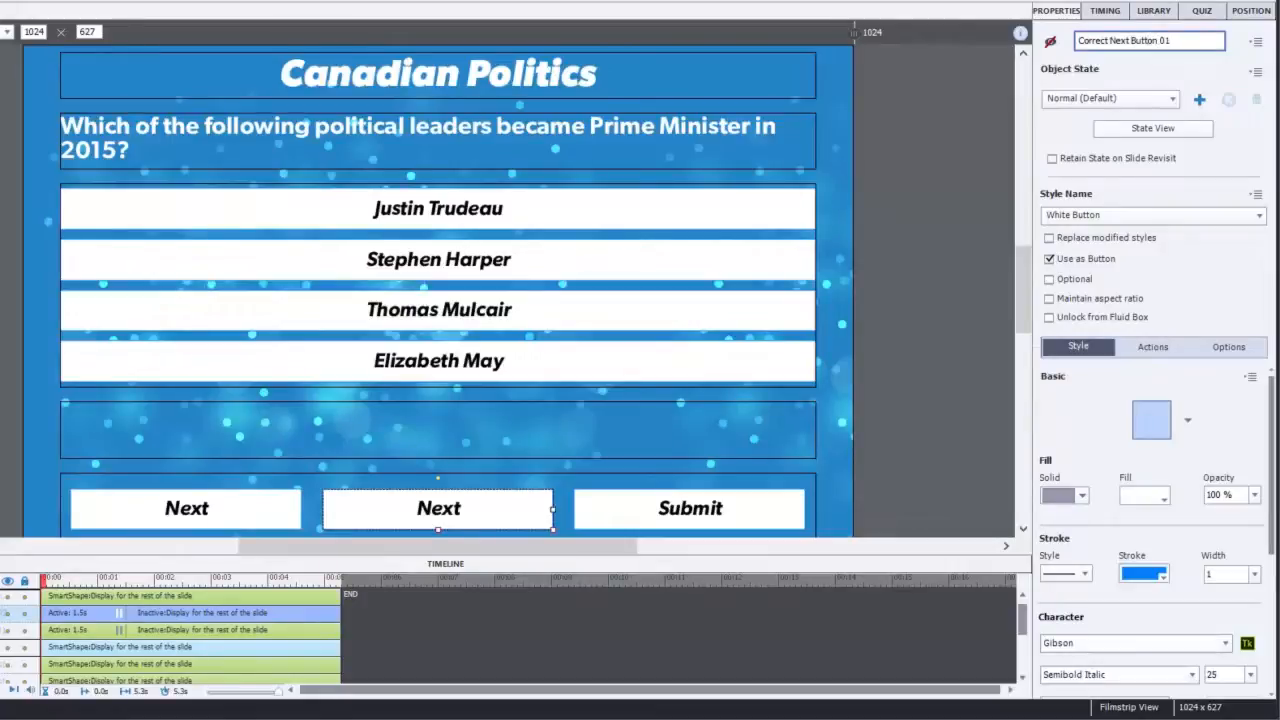
{"action": "key", "text": "Return"}
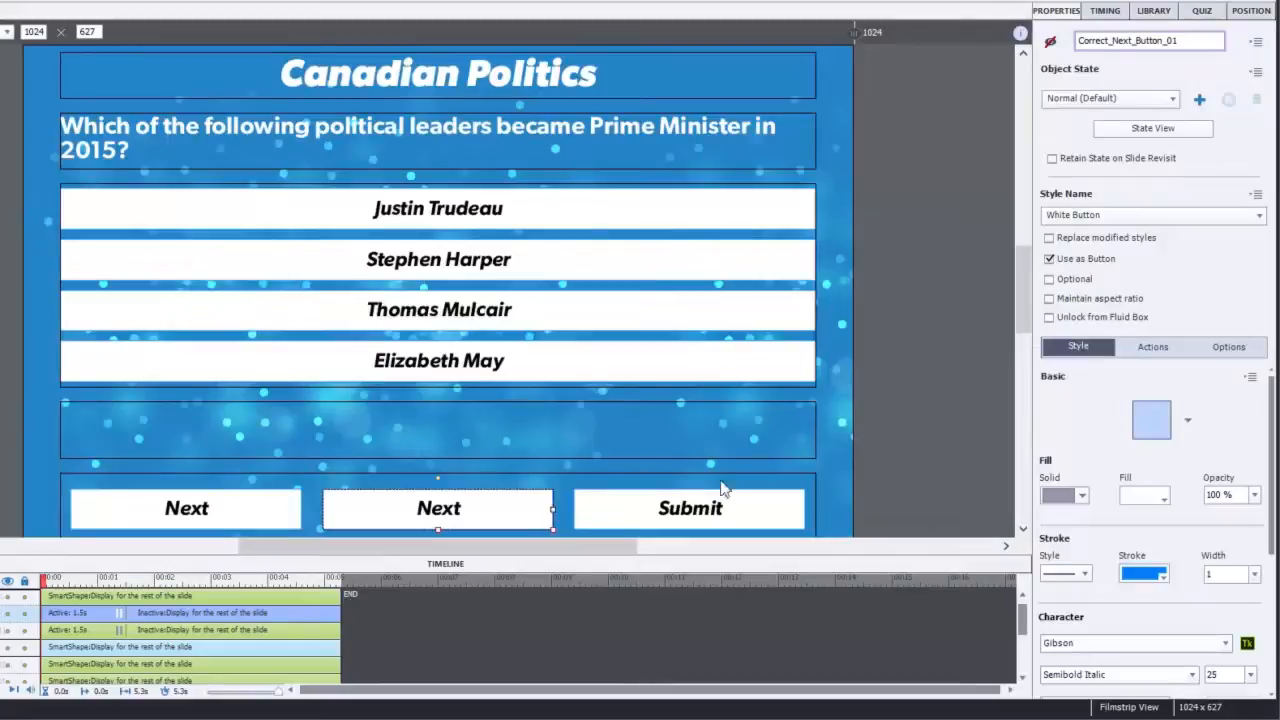
- Make the Submit button pause the slide after 1.5 sec
{"action": "left_click", "coordinate": [722, 520]}
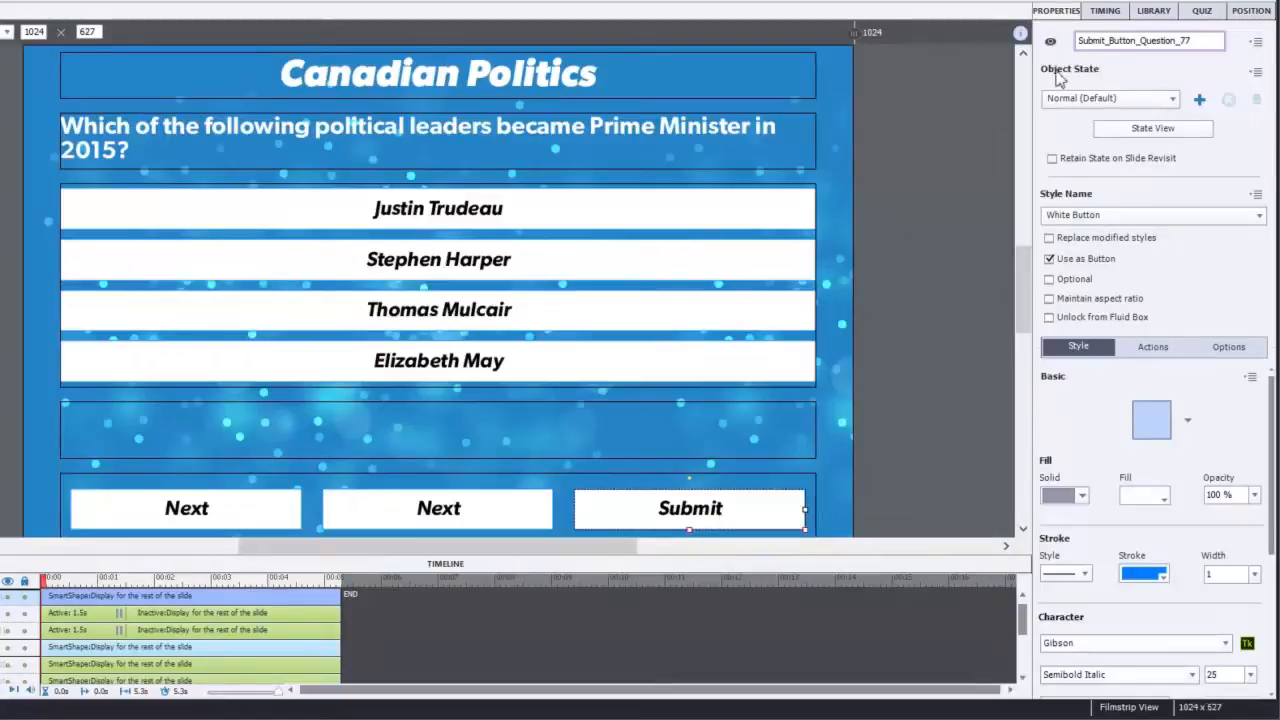
{"action": "left_click", "coordinate": [1105, 10]}
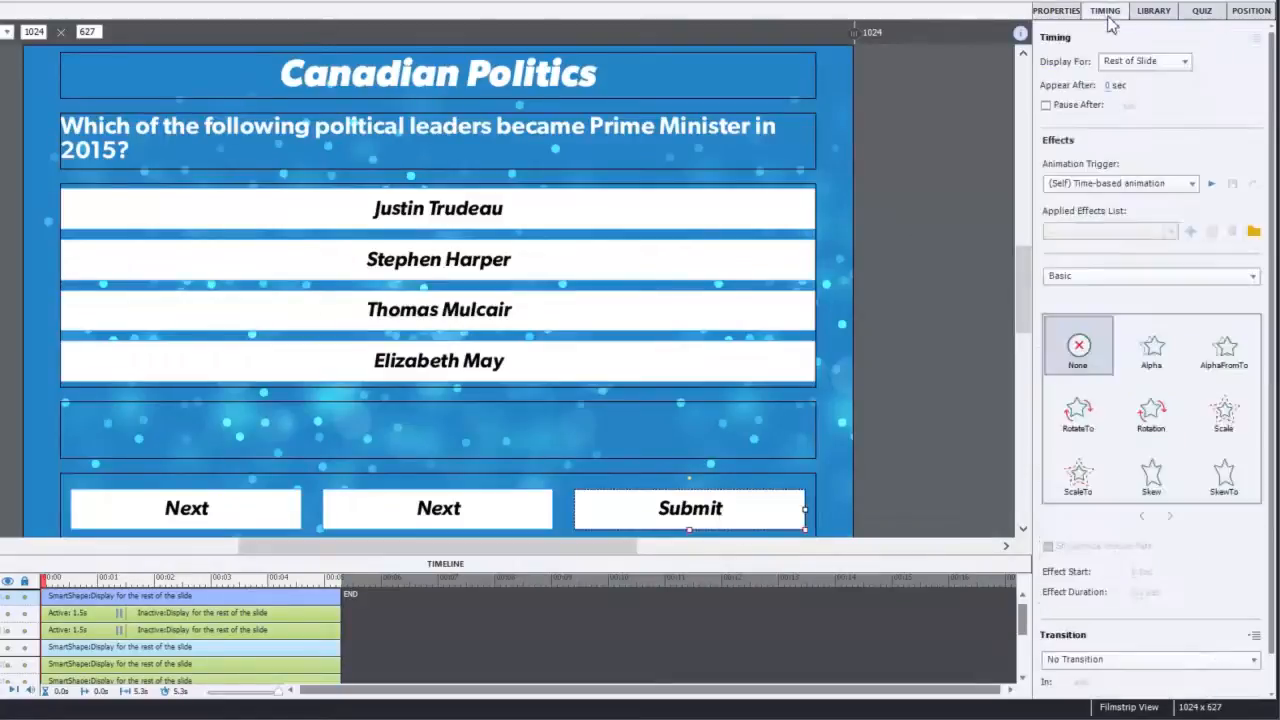
{"action": "left_click", "coordinate": [1046, 105]}
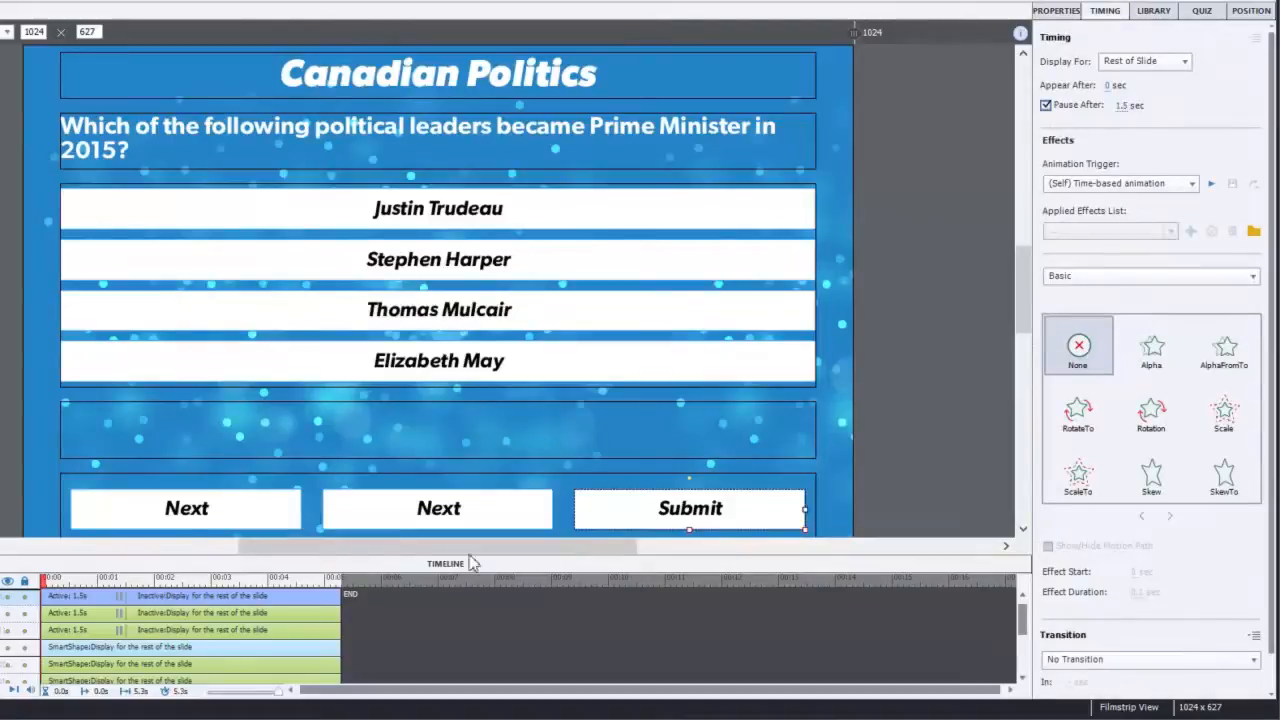
- Set both Next buttons to pause the slide after 2 sec
{"action": "left_click", "coordinate": [413, 520]}
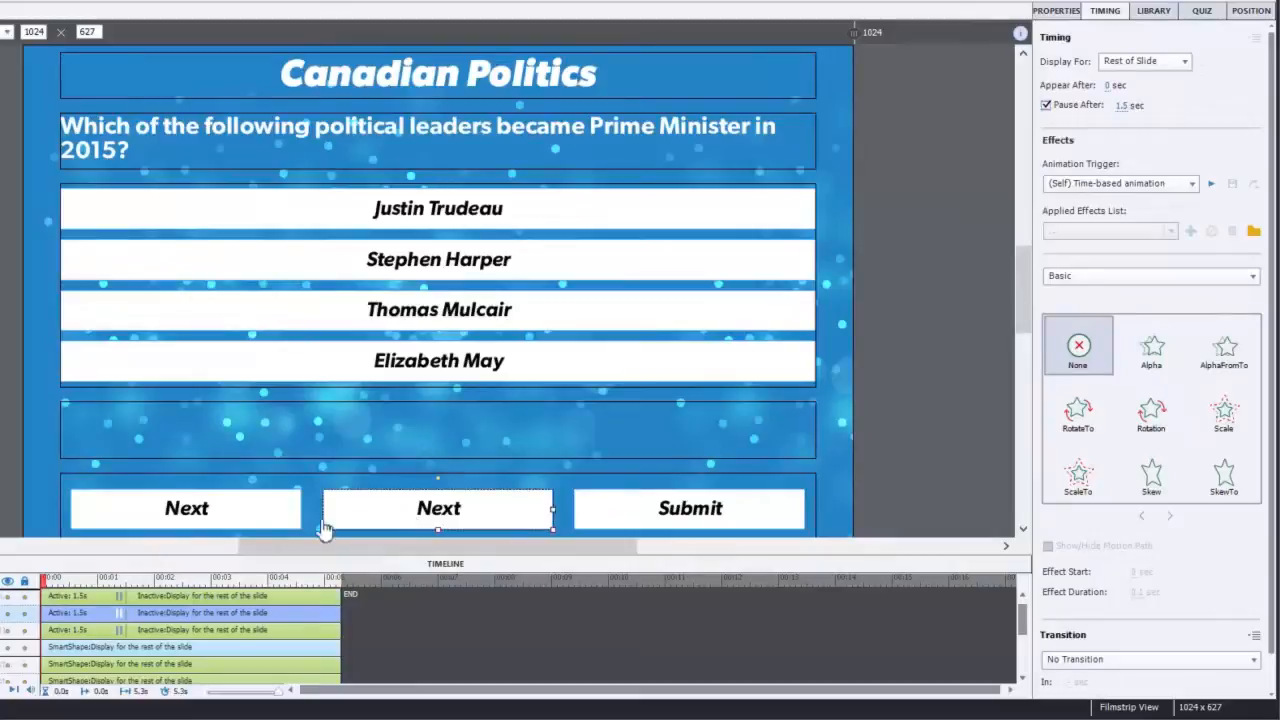
{"action": "left_click", "coordinate": [252, 526], "text": "shift"}
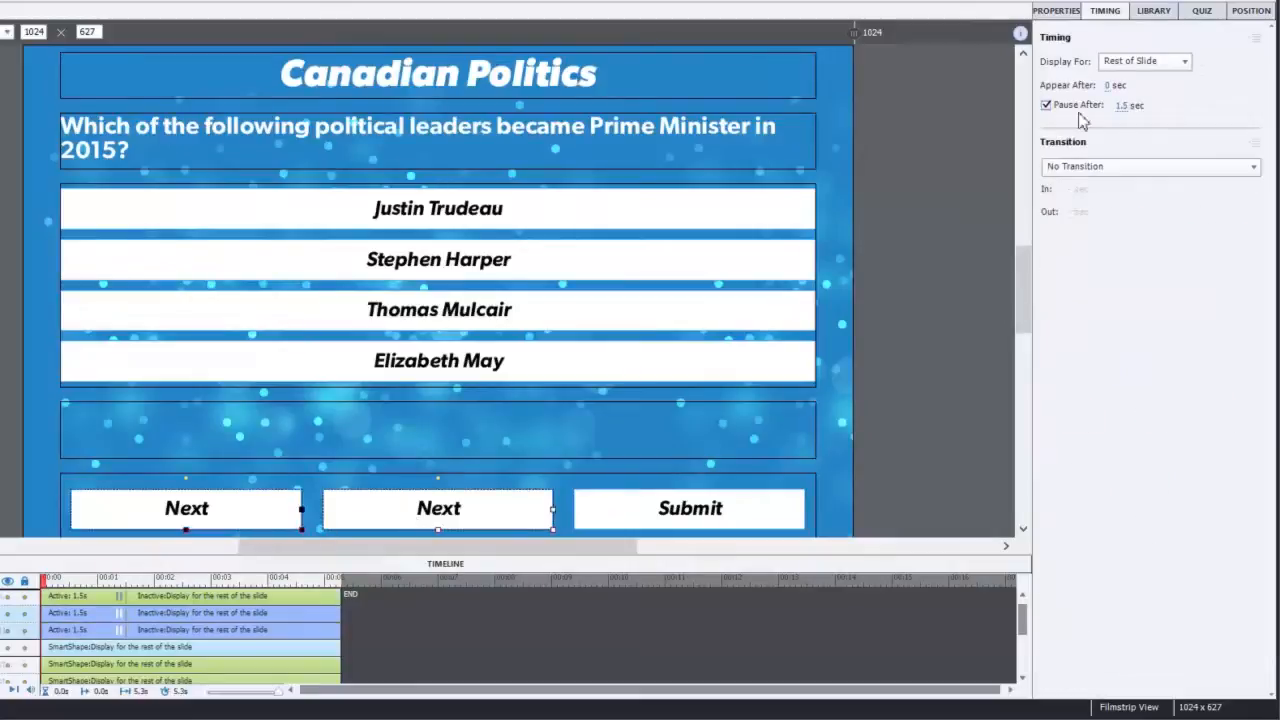
{"action": "left_click", "coordinate": [1122, 106]}
{"action": "type", "text": "2"}
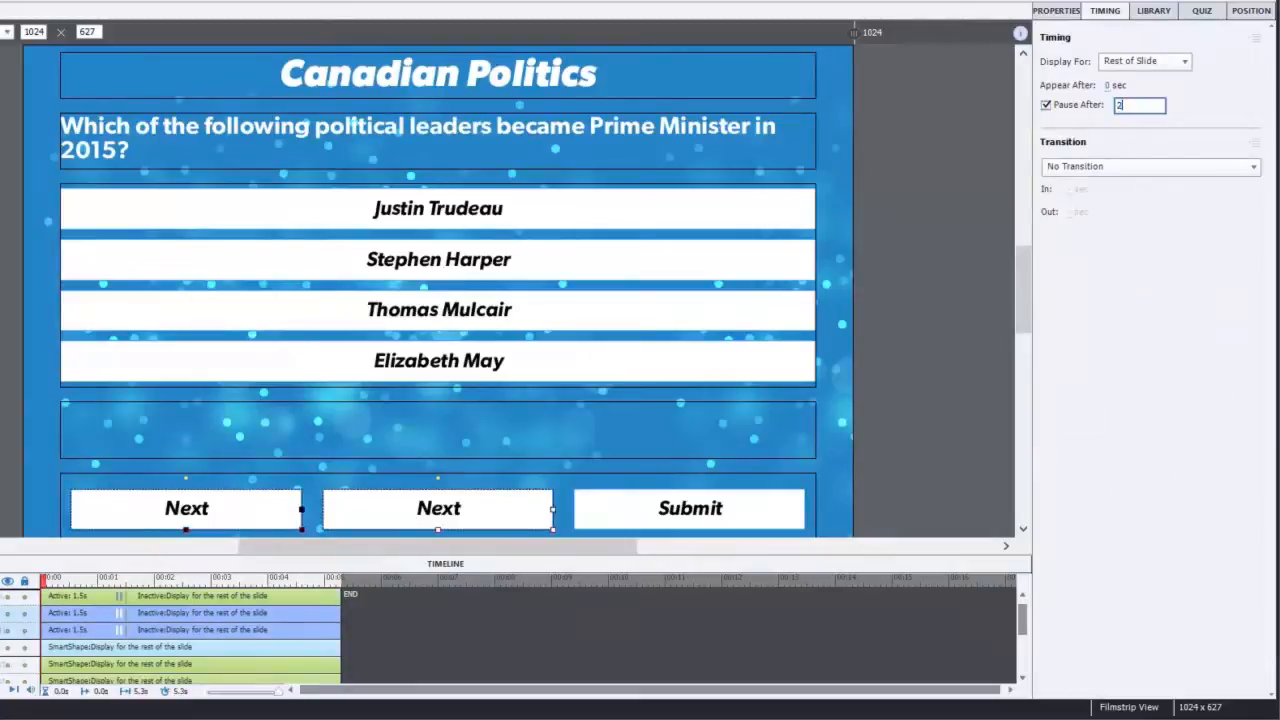
{"action": "key", "text": "Return"}
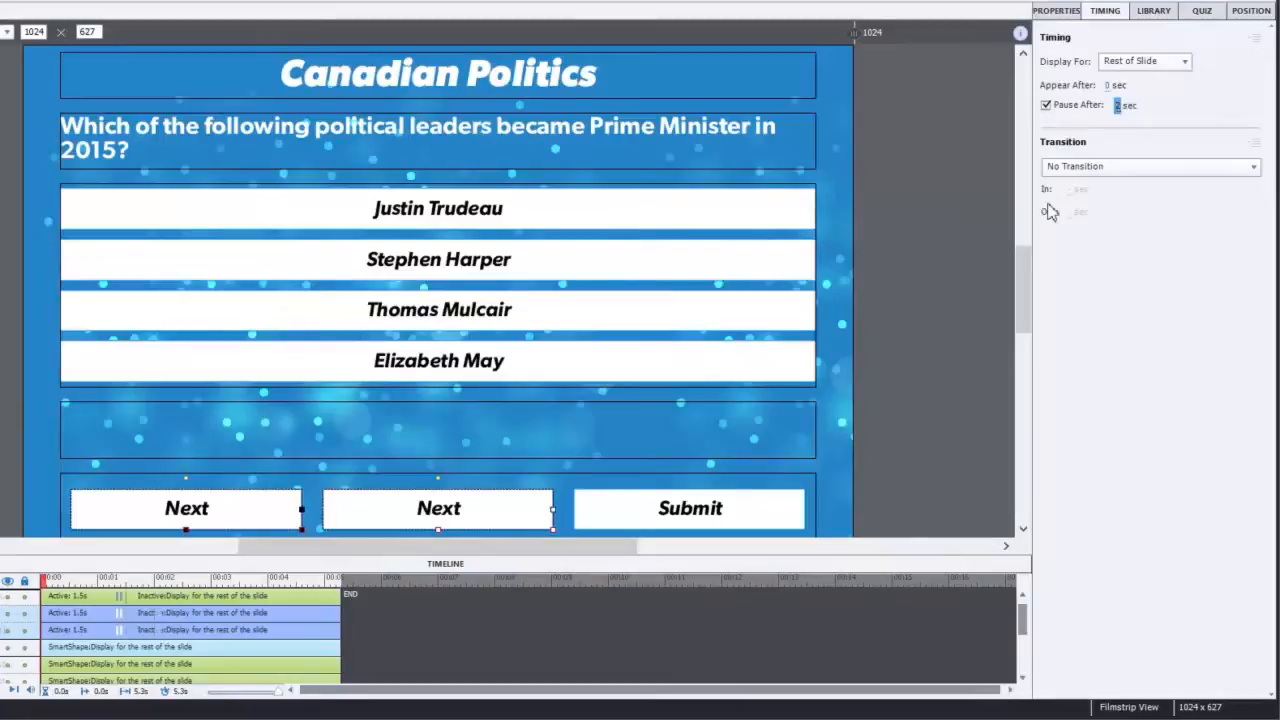
{"action": "left_click", "coordinate": [903, 427]}
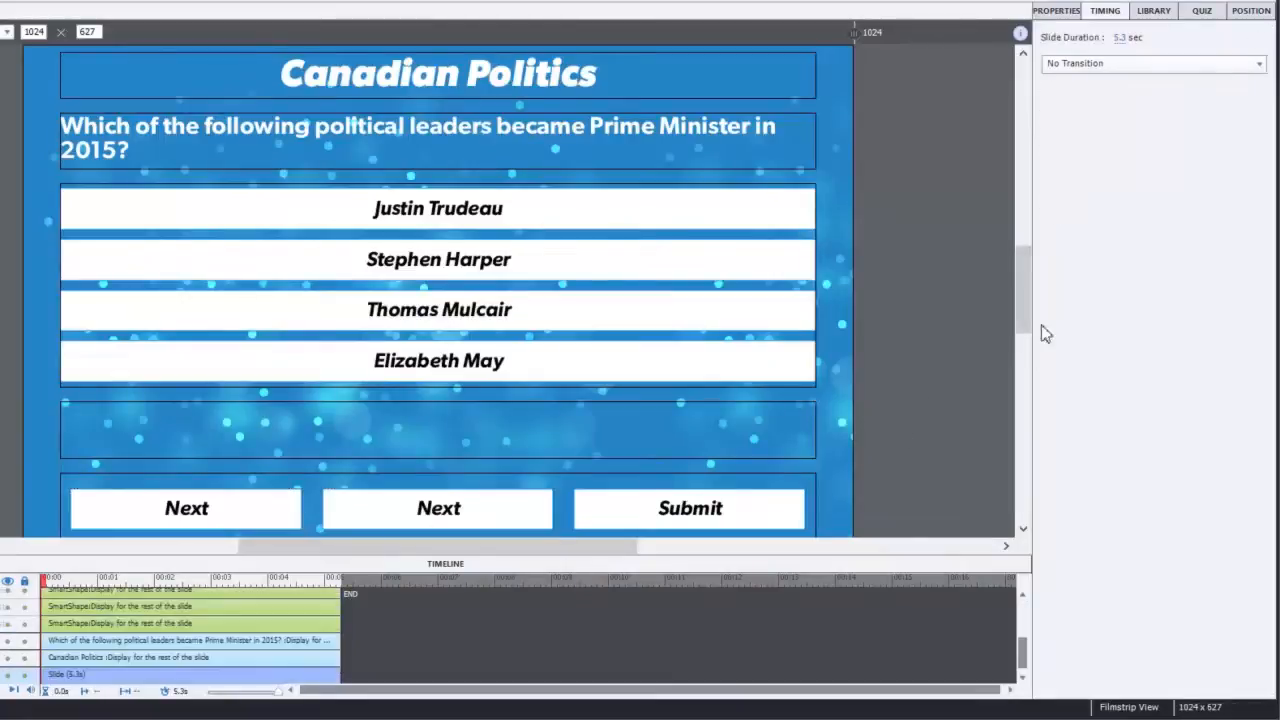
- Change the Correct state text of the empty feedback shape below the answers to "Correct. Click Next to continue."
{"action": "left_click", "coordinate": [754, 439]}
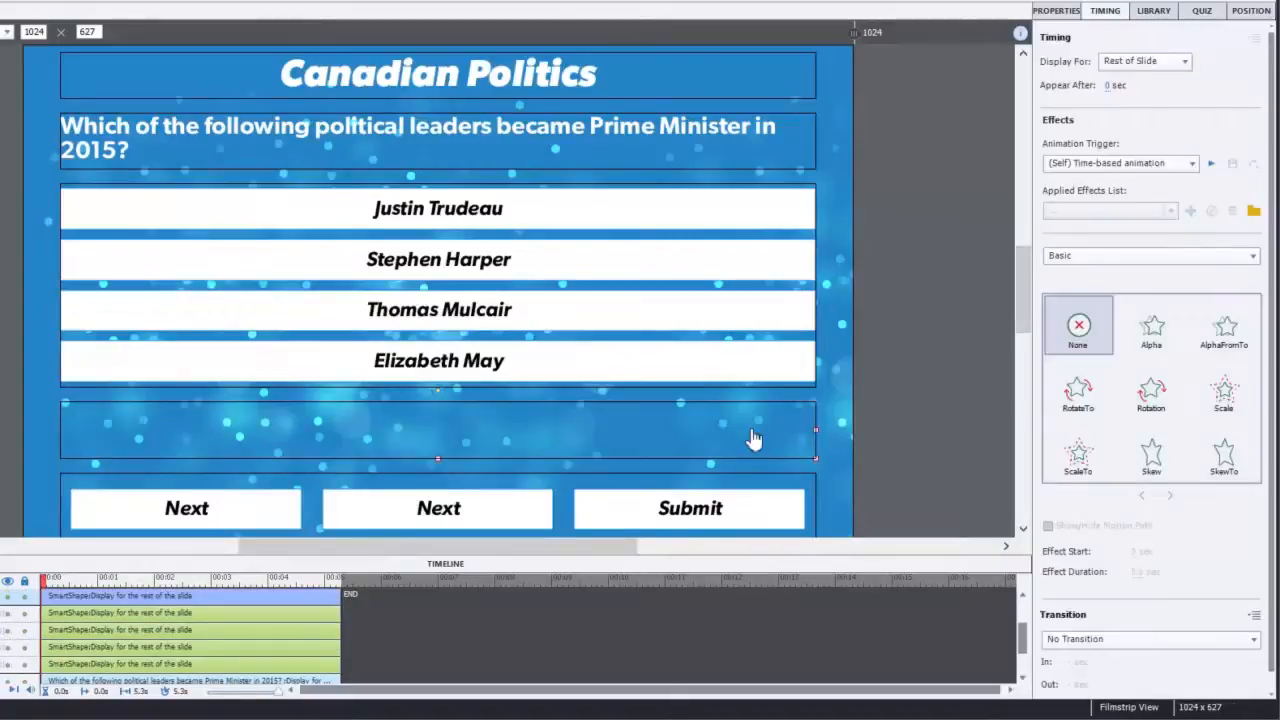
{"action": "left_click", "coordinate": [1057, 11]}
{"action": "left_click", "coordinate": [1153, 128]}
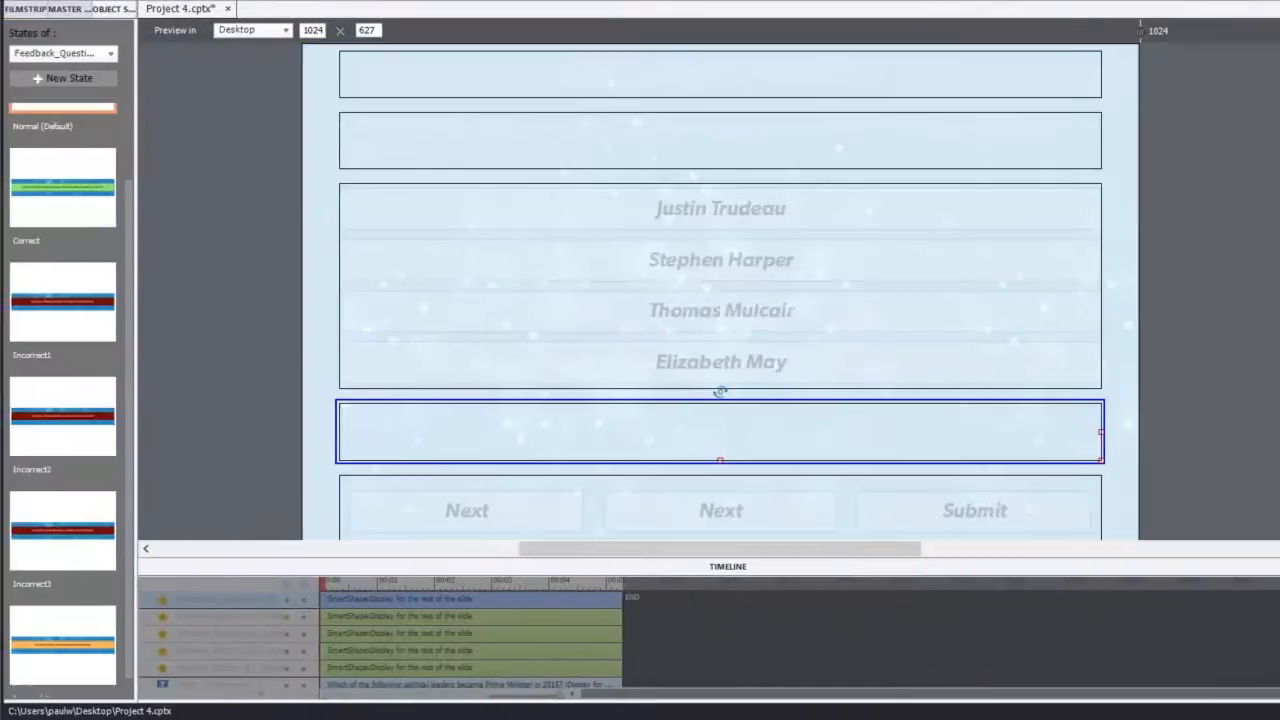
{"action": "scroll", "coordinate": [125, 175], "scroll_direction": "up", "scroll_amount": 2}
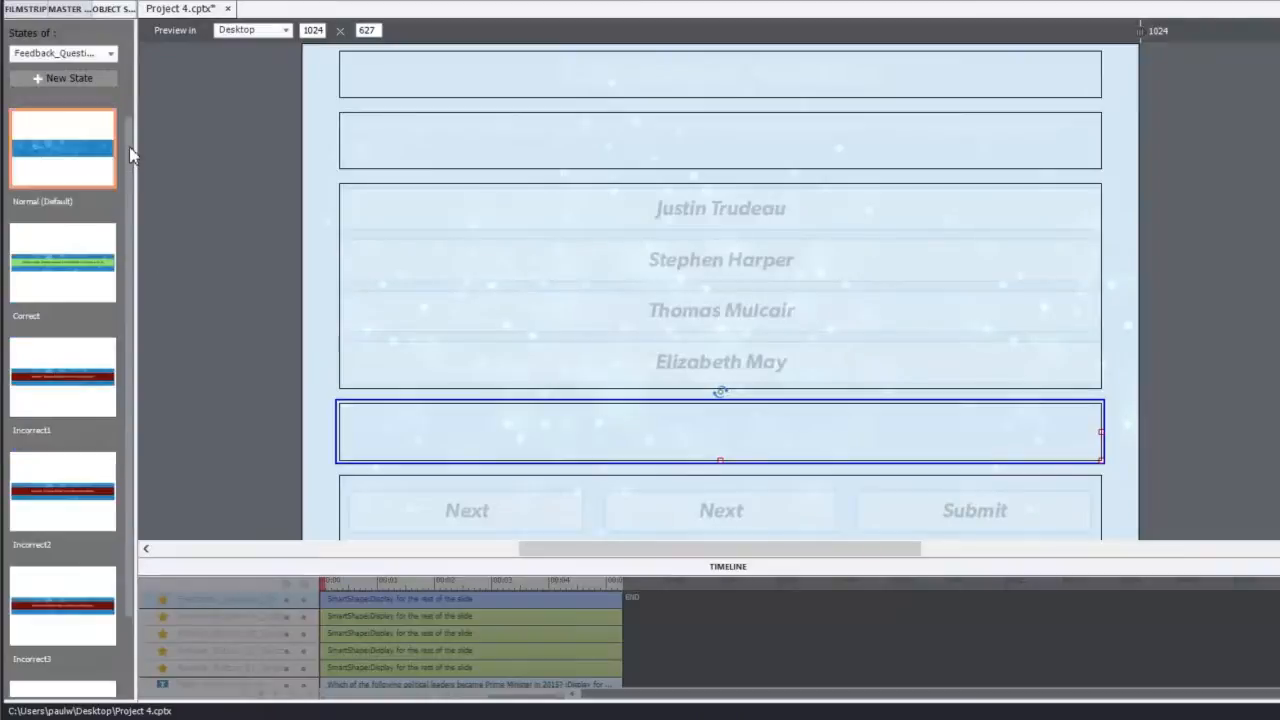
{"action": "left_click", "coordinate": [73, 264]}
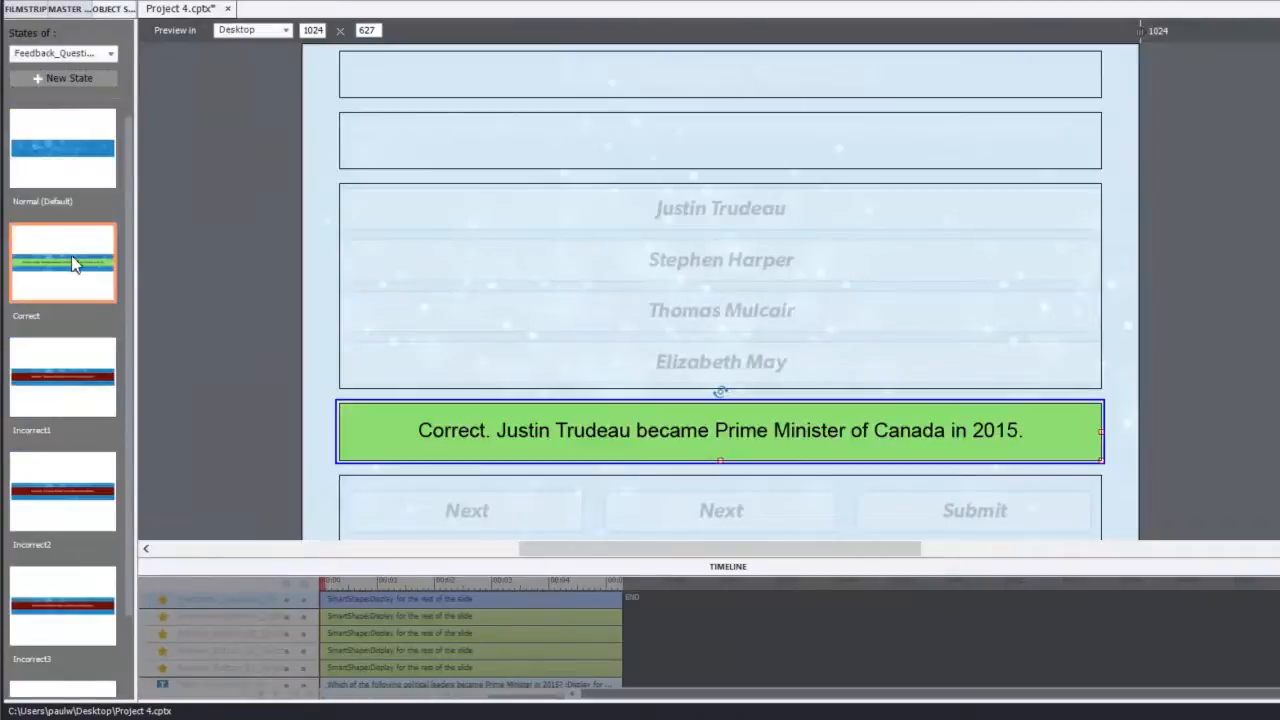
{"action": "double_click", "coordinate": [1001, 432]}
{"action": "left_click_drag", "start_coordinate": [1040, 432], "coordinate": [500, 437]}
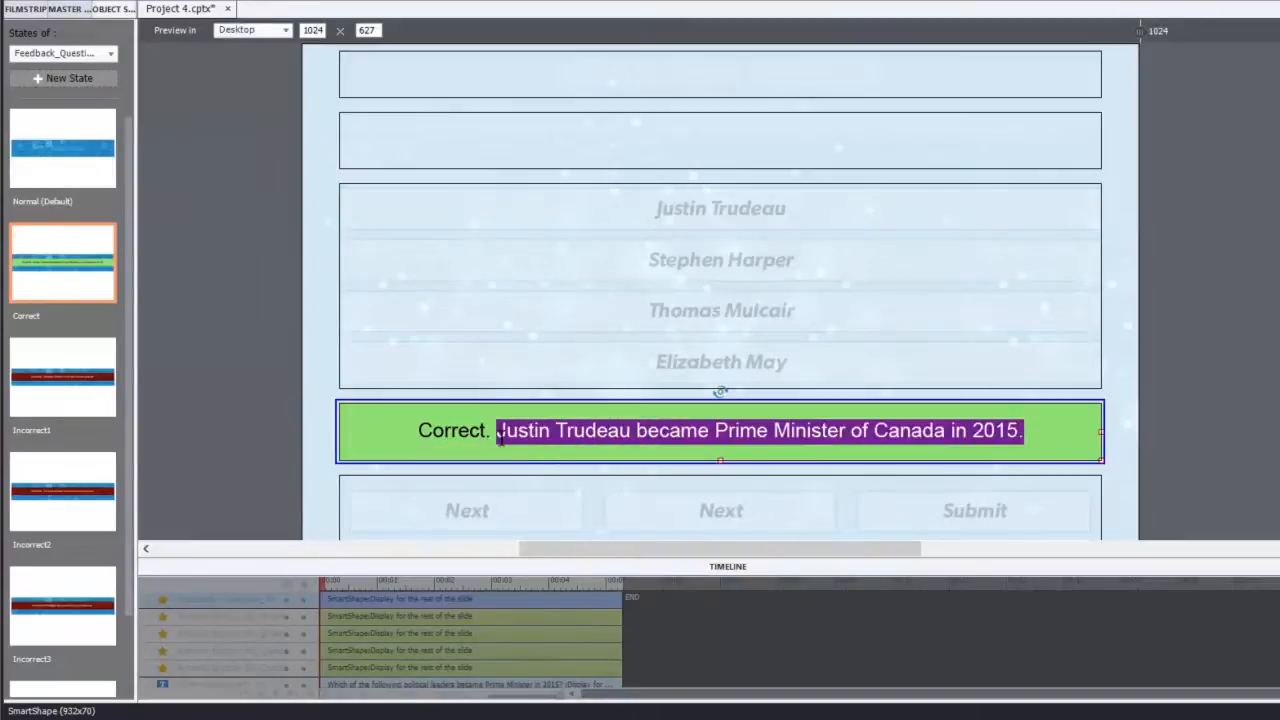
{"action": "type", "text": "Click Next to continue."}
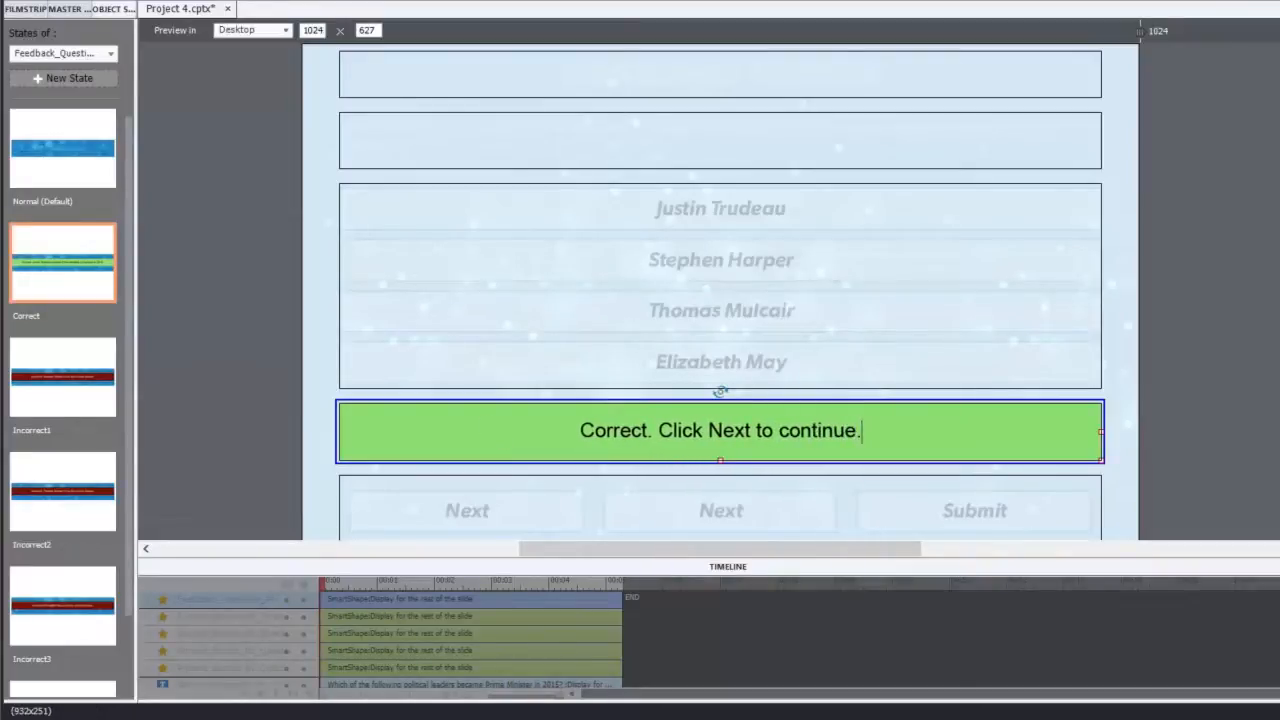
- Change the Incorrect1 state text of the feedback shape to "Incorrect. Click Next to continue."
{"action": "left_click", "coordinate": [58, 397]}
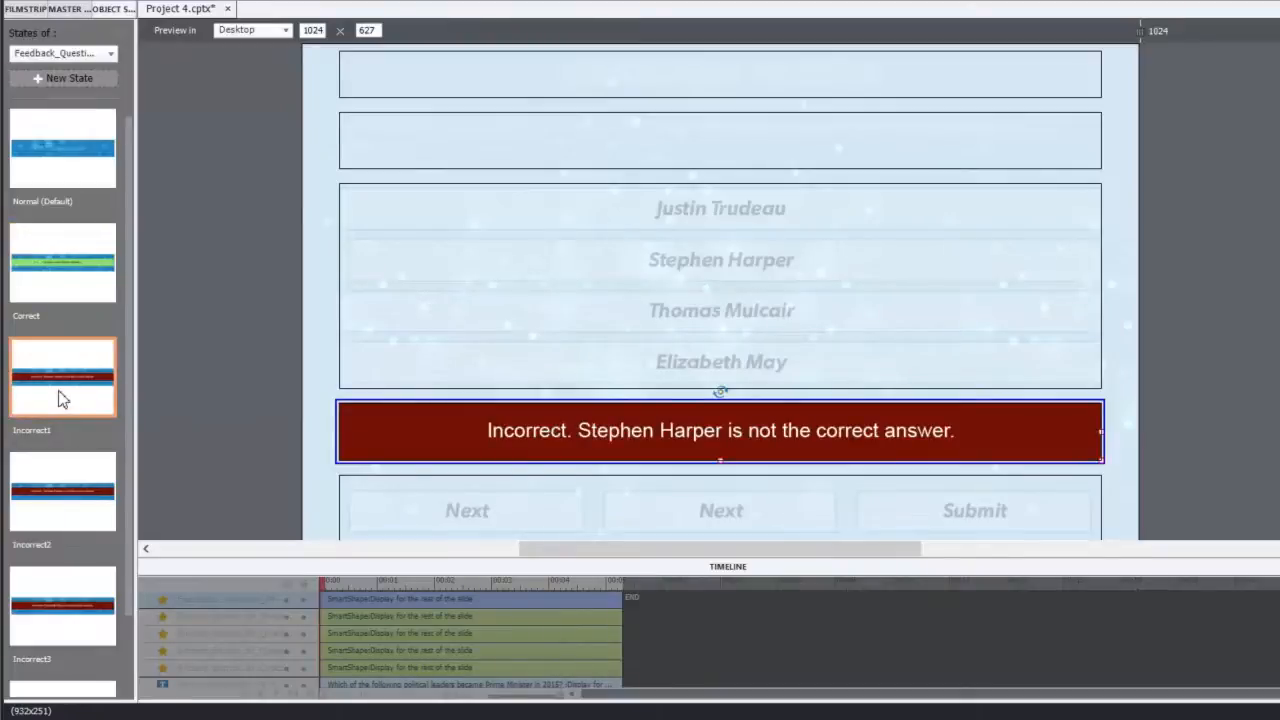
{"action": "double_click", "coordinate": [598, 430]}
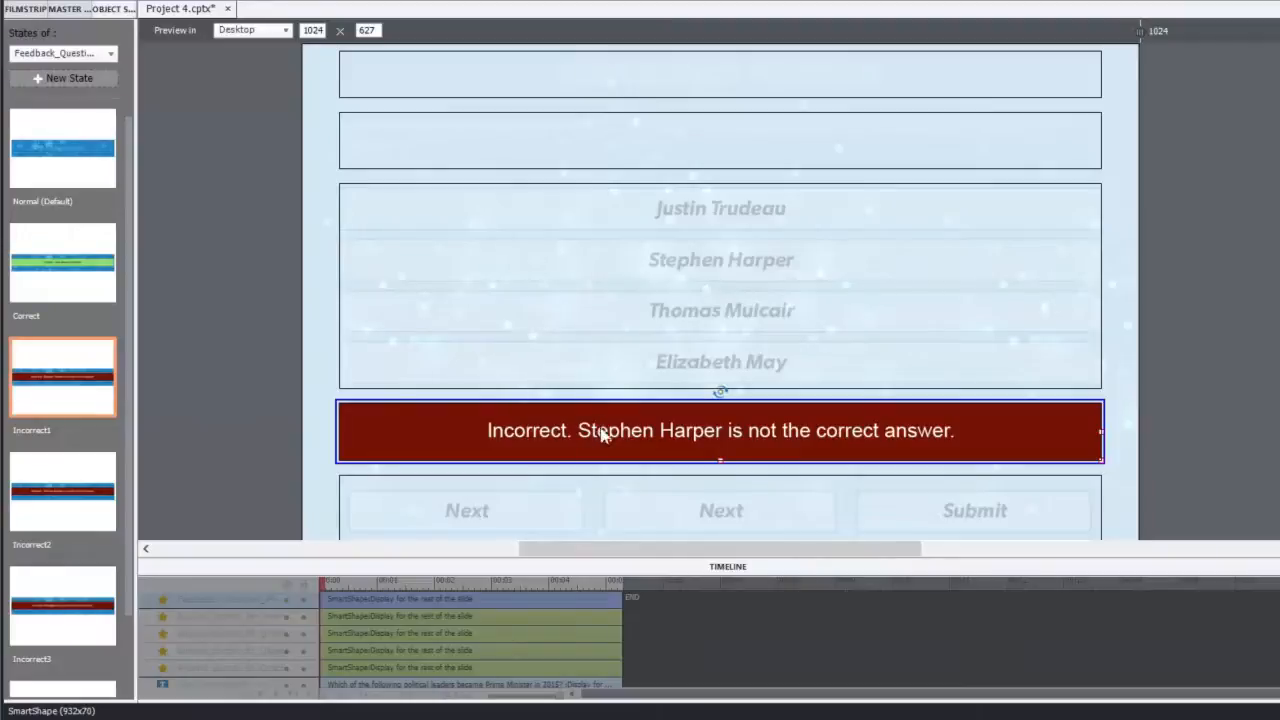
{"action": "left_click_drag", "start_coordinate": [578, 430], "coordinate": [1010, 430]}
{"action": "type", "text": "Cl"}
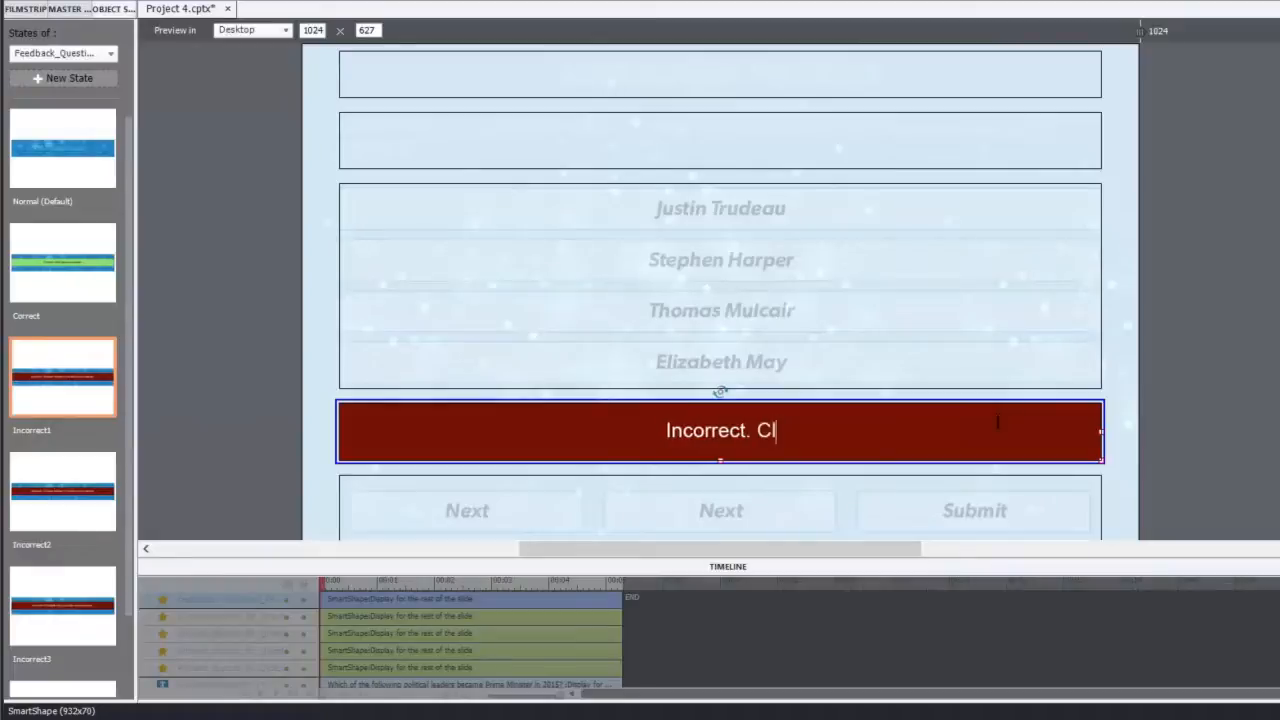
{"action": "type", "text": "ick Any"}
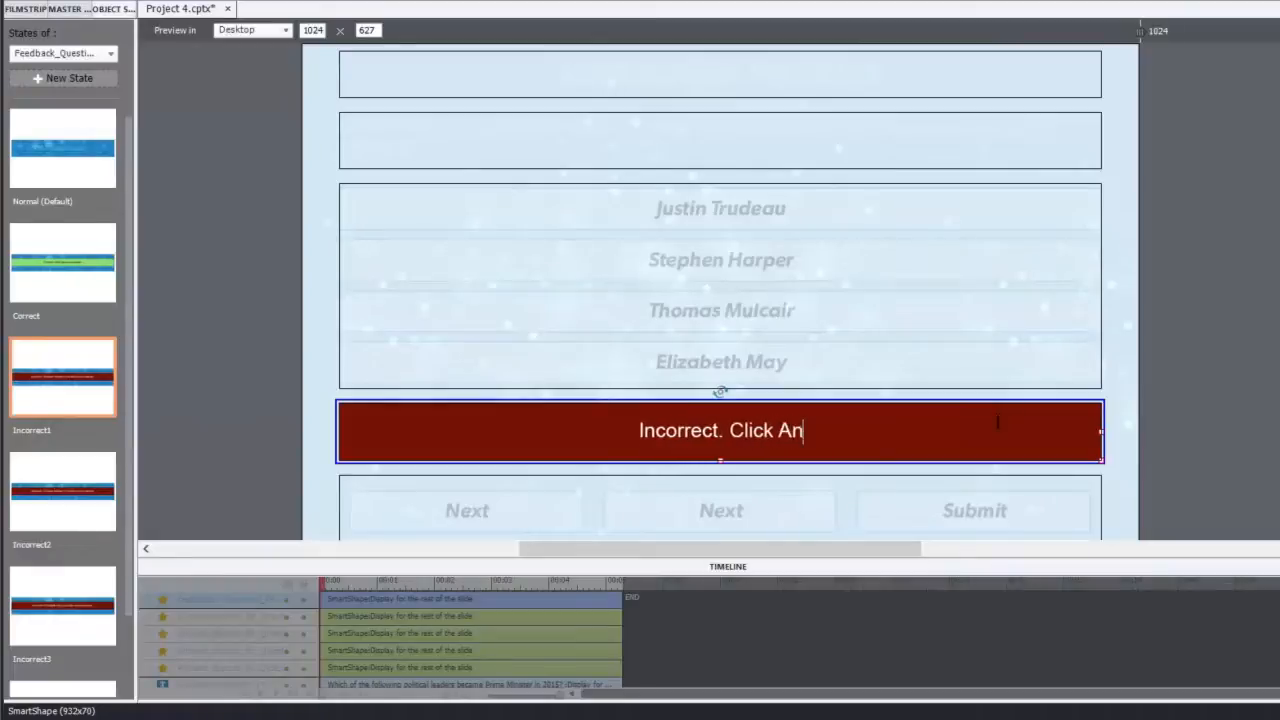
{"action": "key", "text": "BackSpace"}
{"action": "key", "text": "BackSpace"}
{"action": "key", "text": "BackSpace"}
{"action": "type", "text": "Next to continue."}
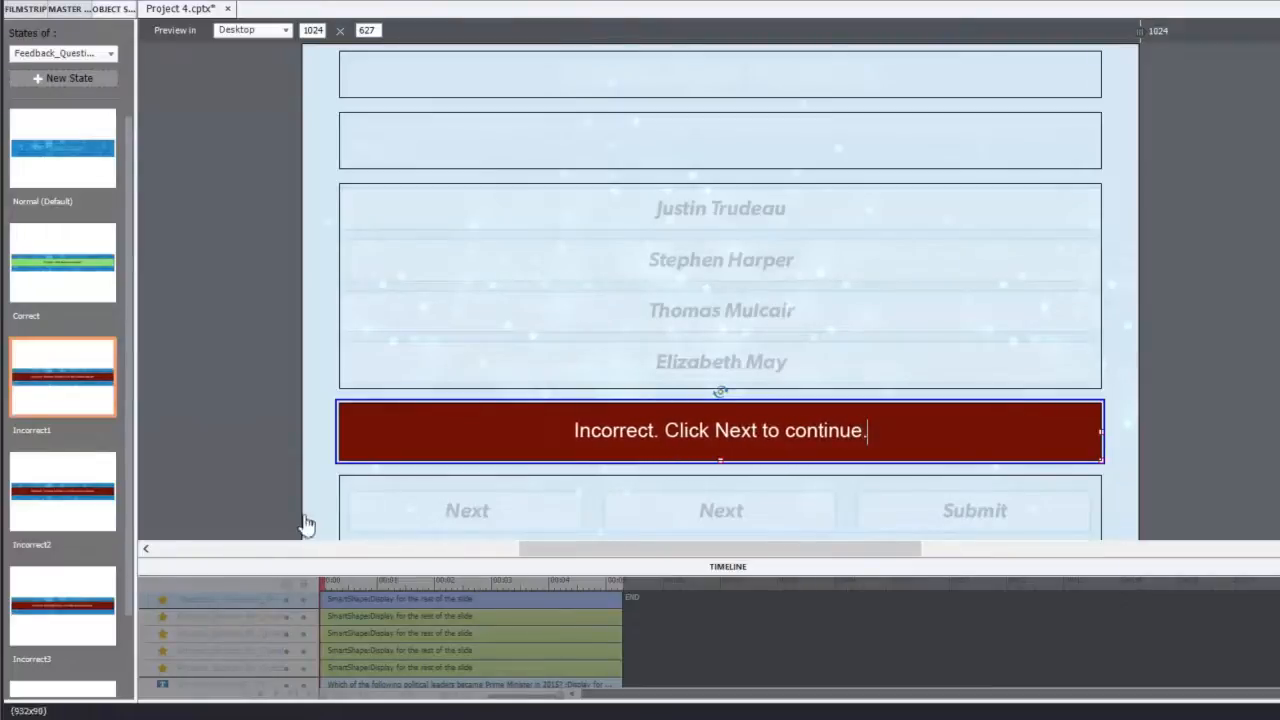
- Delete the Incorrect2 and Incorrect3 states of the feedback shape and exit state editing
{"action": "left_click", "coordinate": [74, 509]}
{"action": "right_click", "coordinate": [75, 512]}
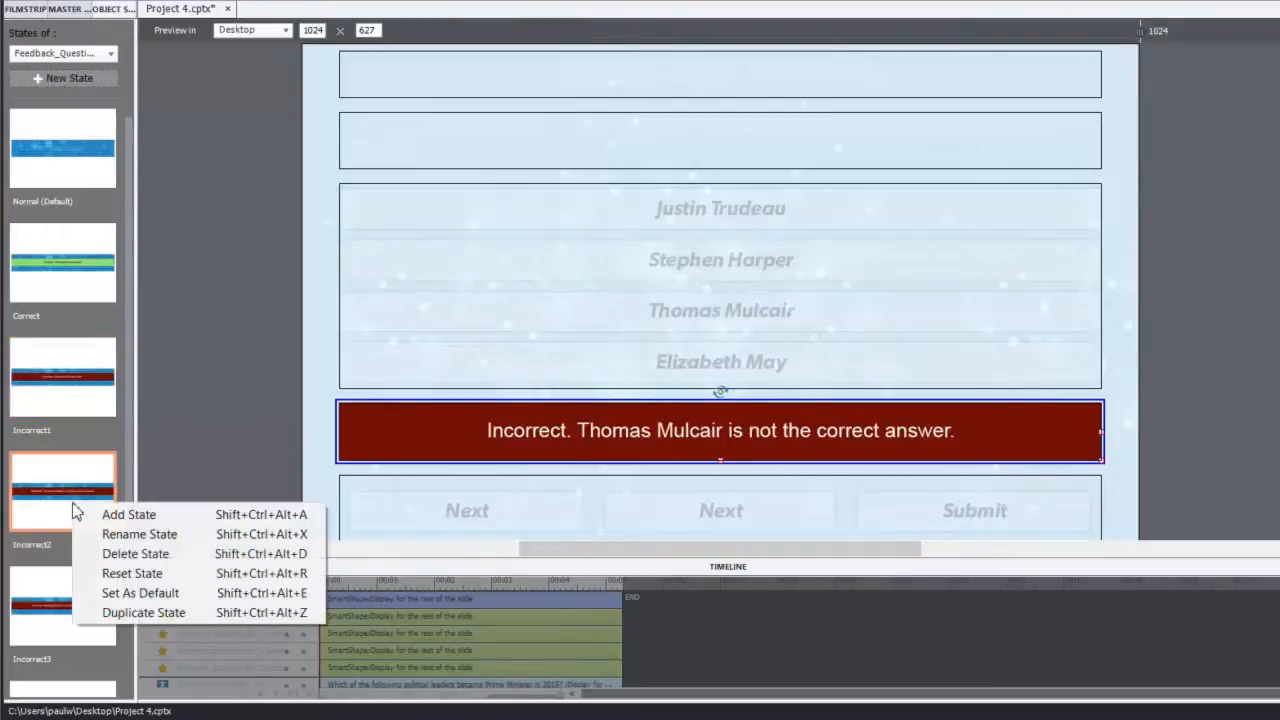
{"action": "left_click", "coordinate": [135, 553]}
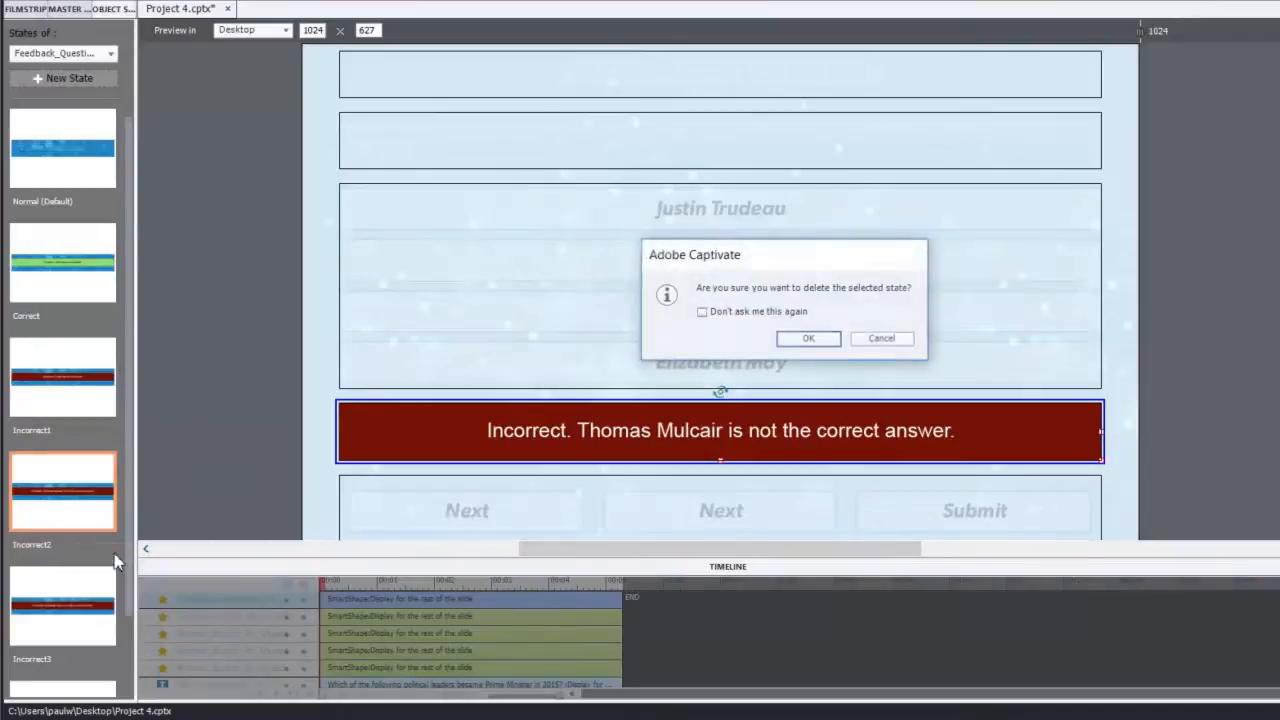
{"action": "left_click", "coordinate": [780, 340]}
{"action": "right_click", "coordinate": [79, 500]}
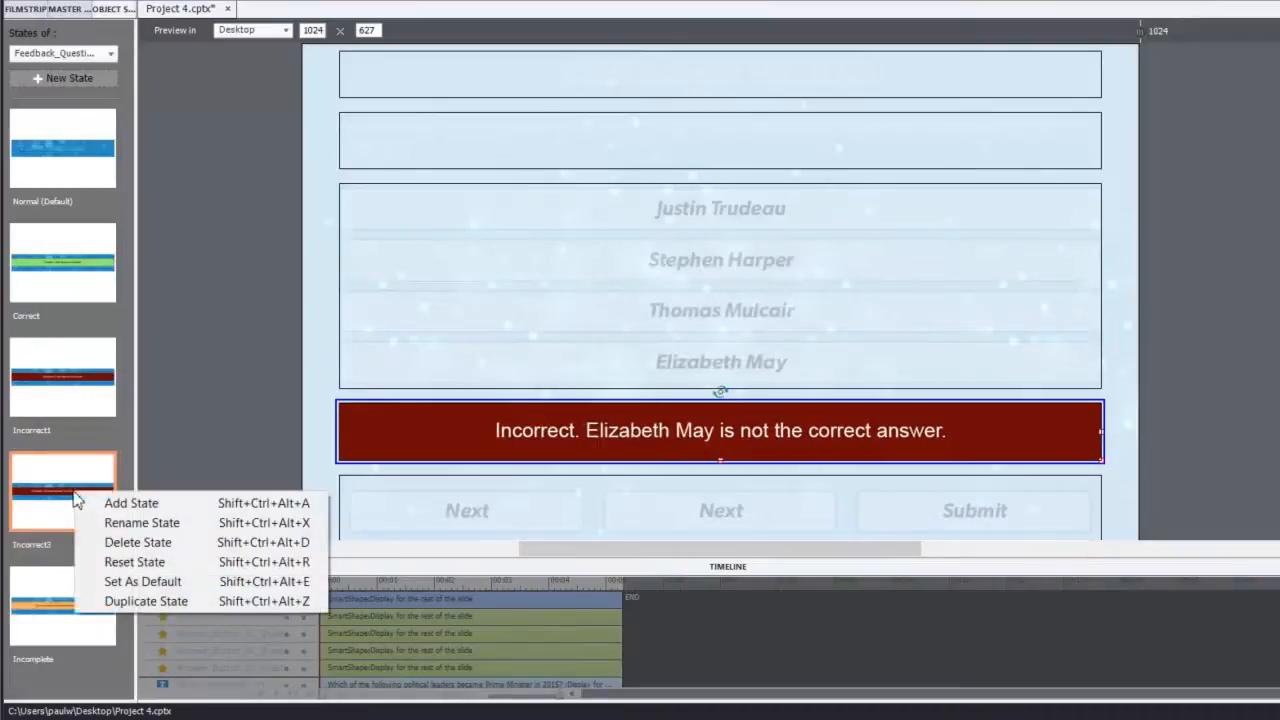
{"action": "left_click", "coordinate": [135, 542]}
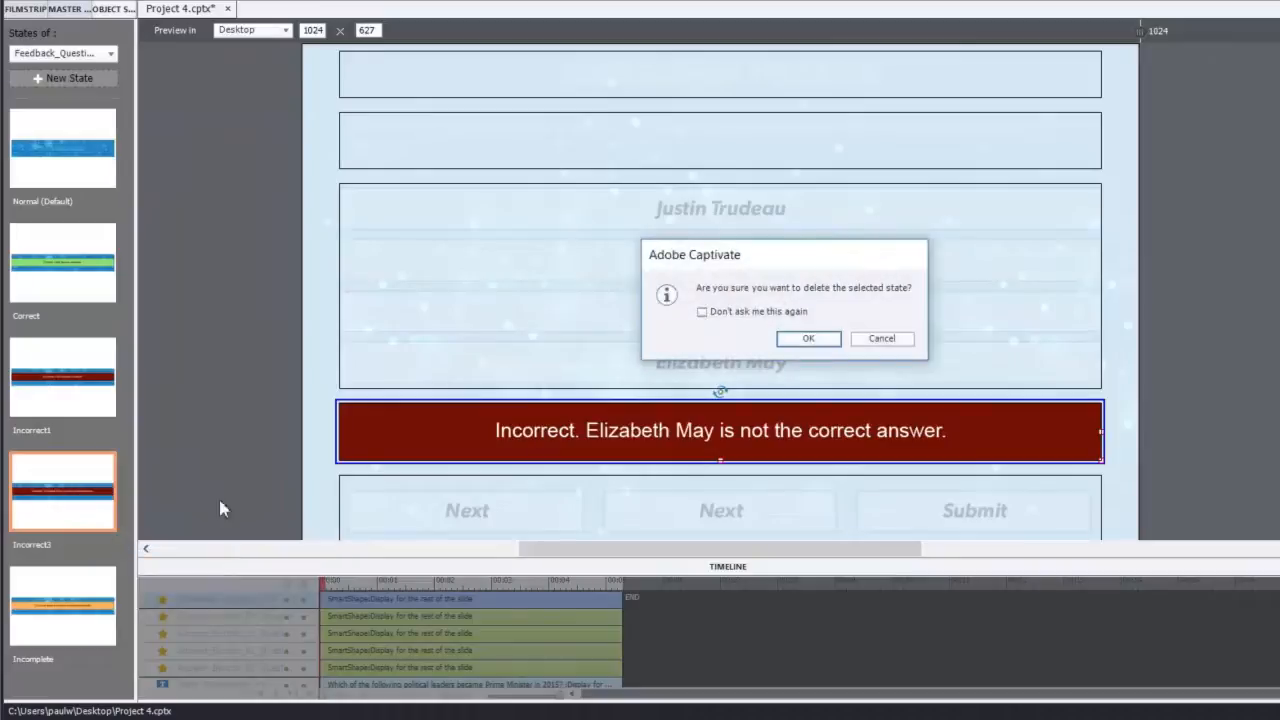
{"action": "left_click", "coordinate": [810, 340]}
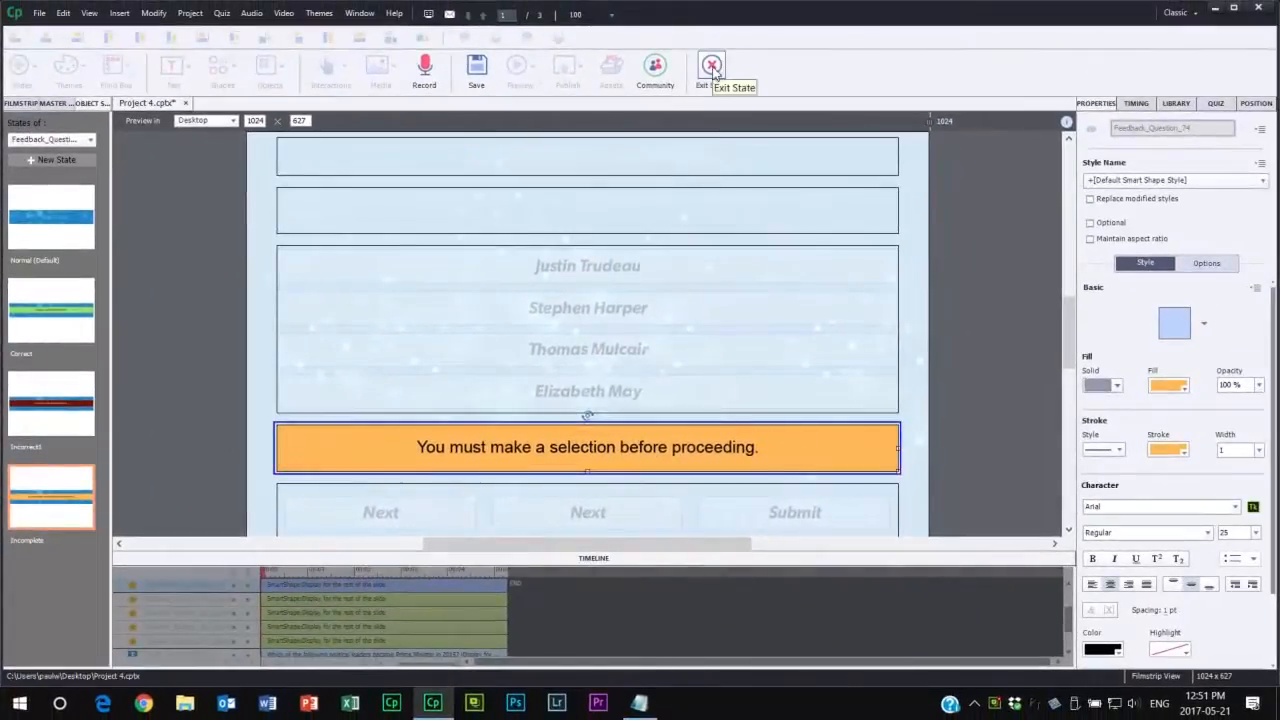
{"action": "left_click", "coordinate": [712, 66]}
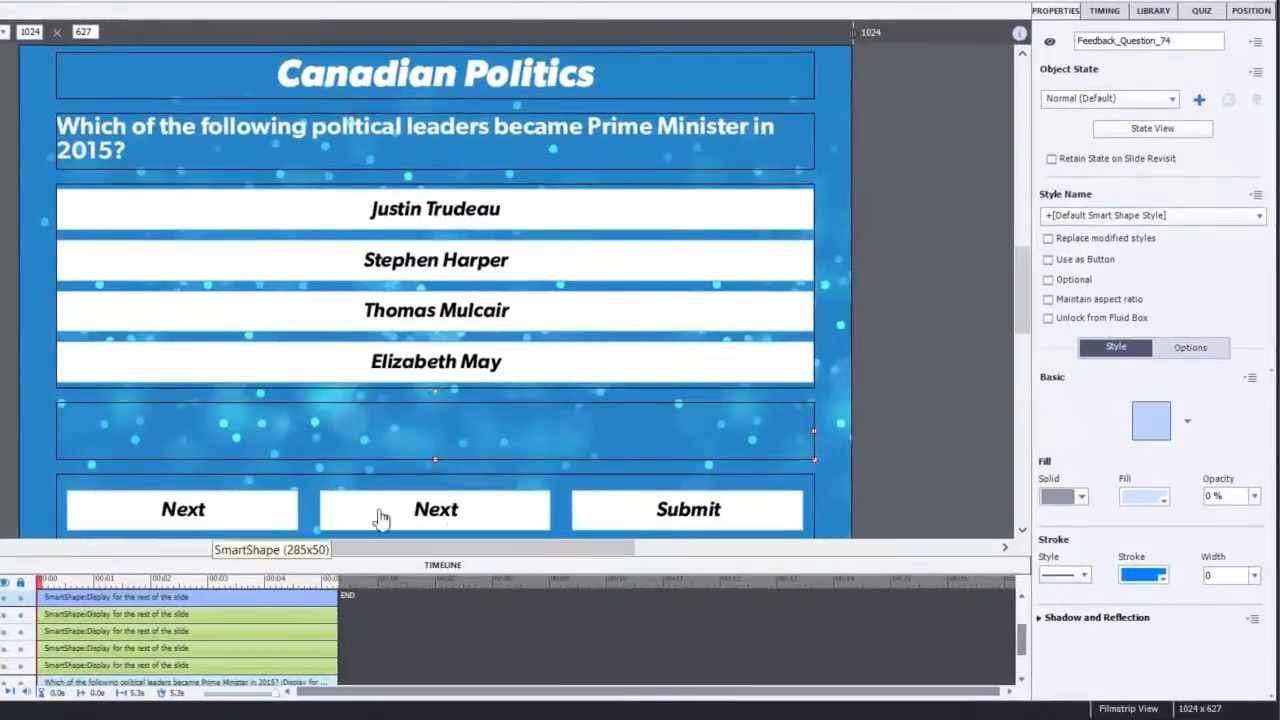
- Include the middle Next button, Correct_Next_Button_01, in the quiz with 10 points
{"action": "left_click", "coordinate": [455, 515]}
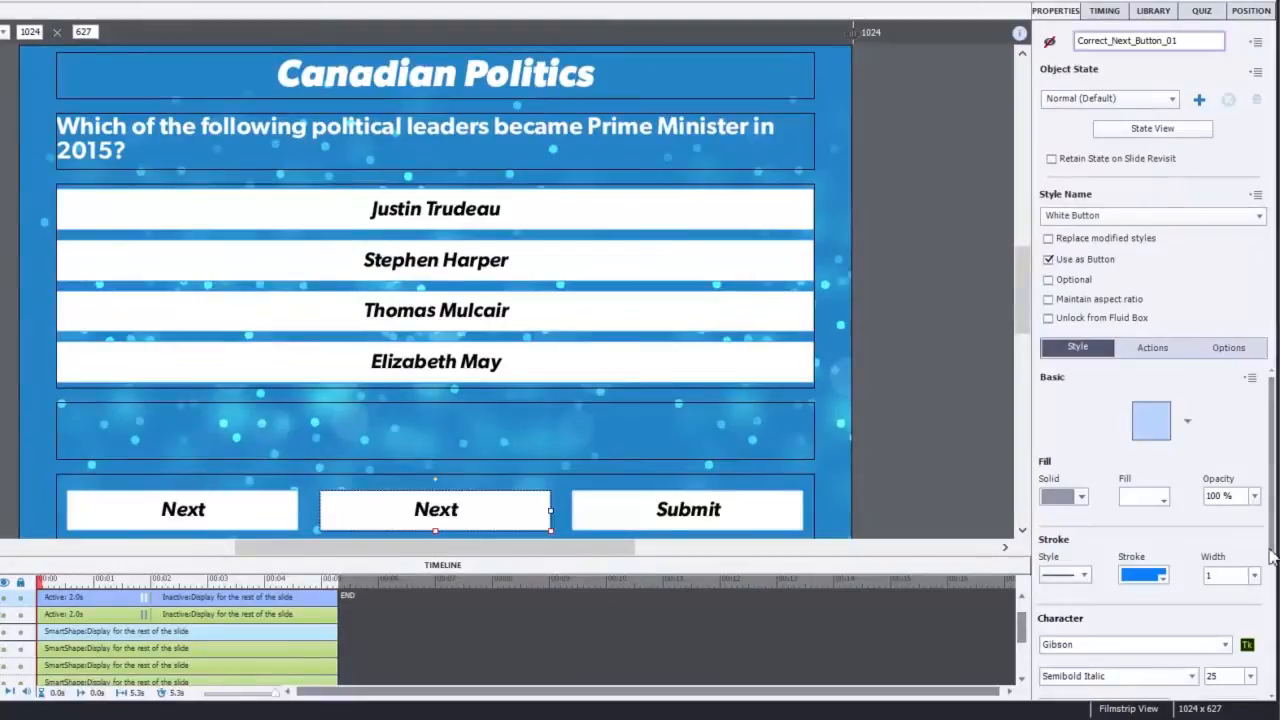
{"action": "scroll", "coordinate": [1274, 573], "scroll_direction": "down", "scroll_amount": 3}
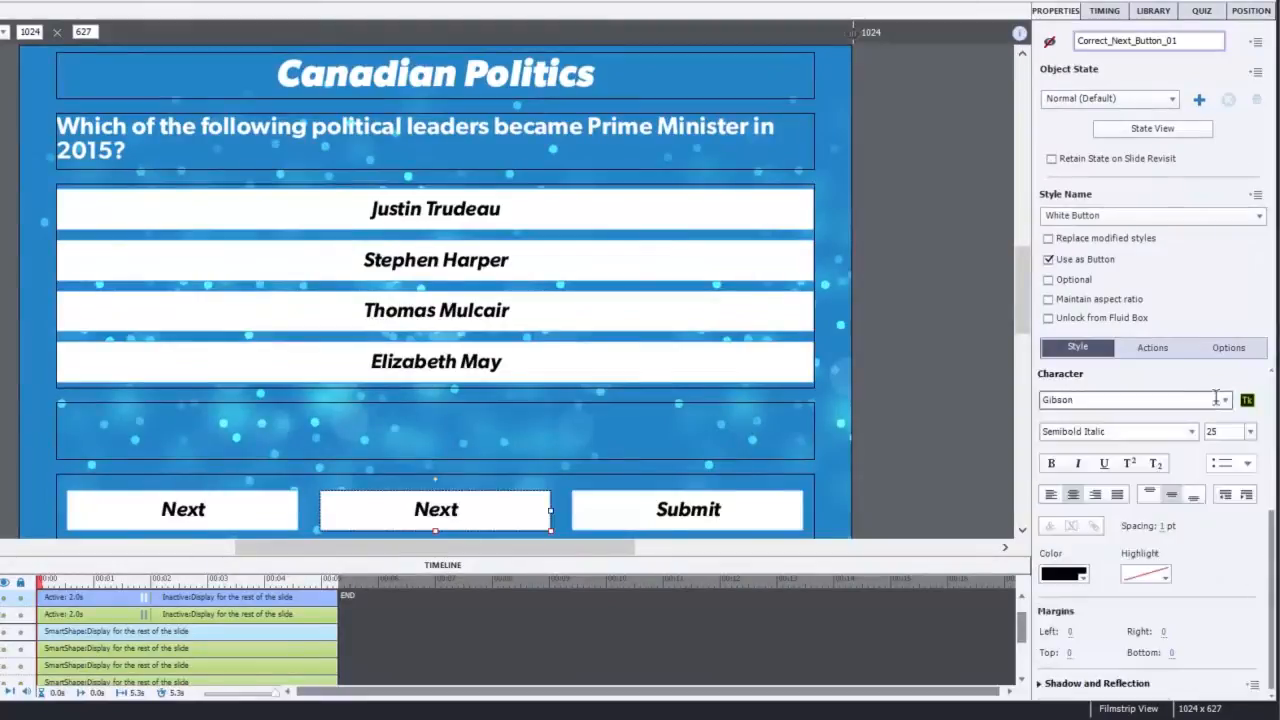
{"action": "left_click", "coordinate": [1153, 350]}
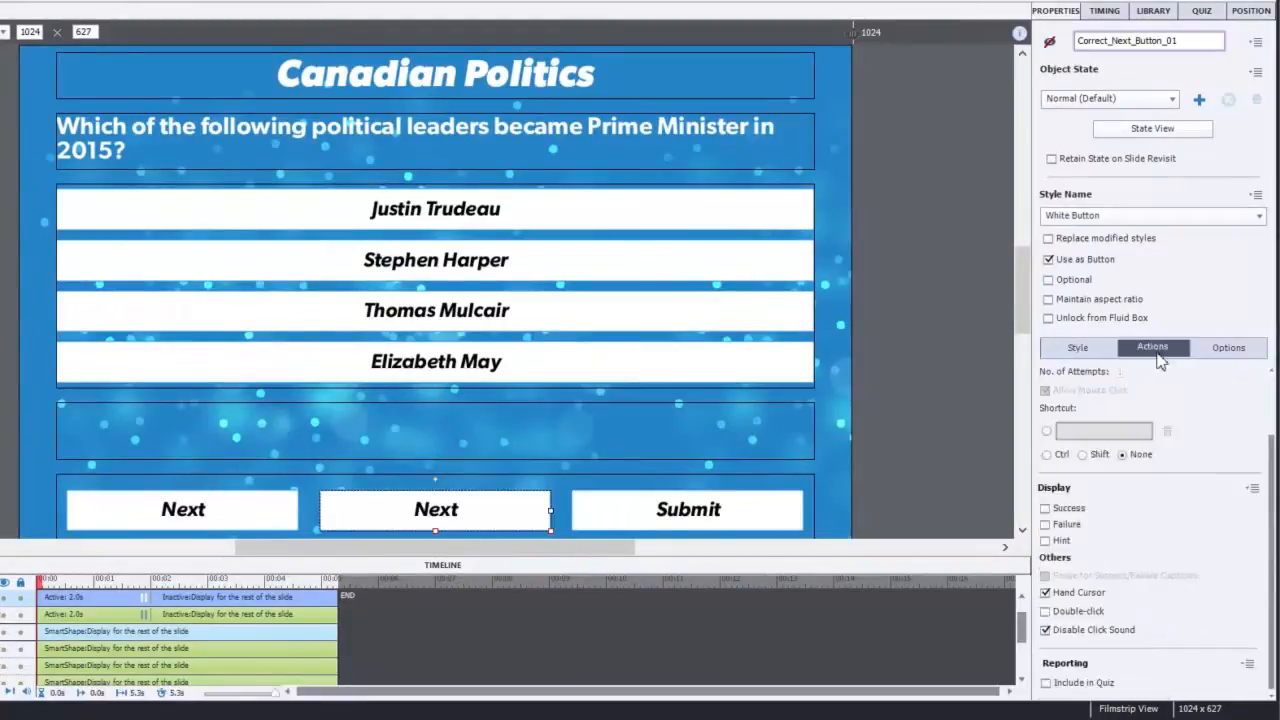
{"action": "left_click", "coordinate": [1047, 683]}
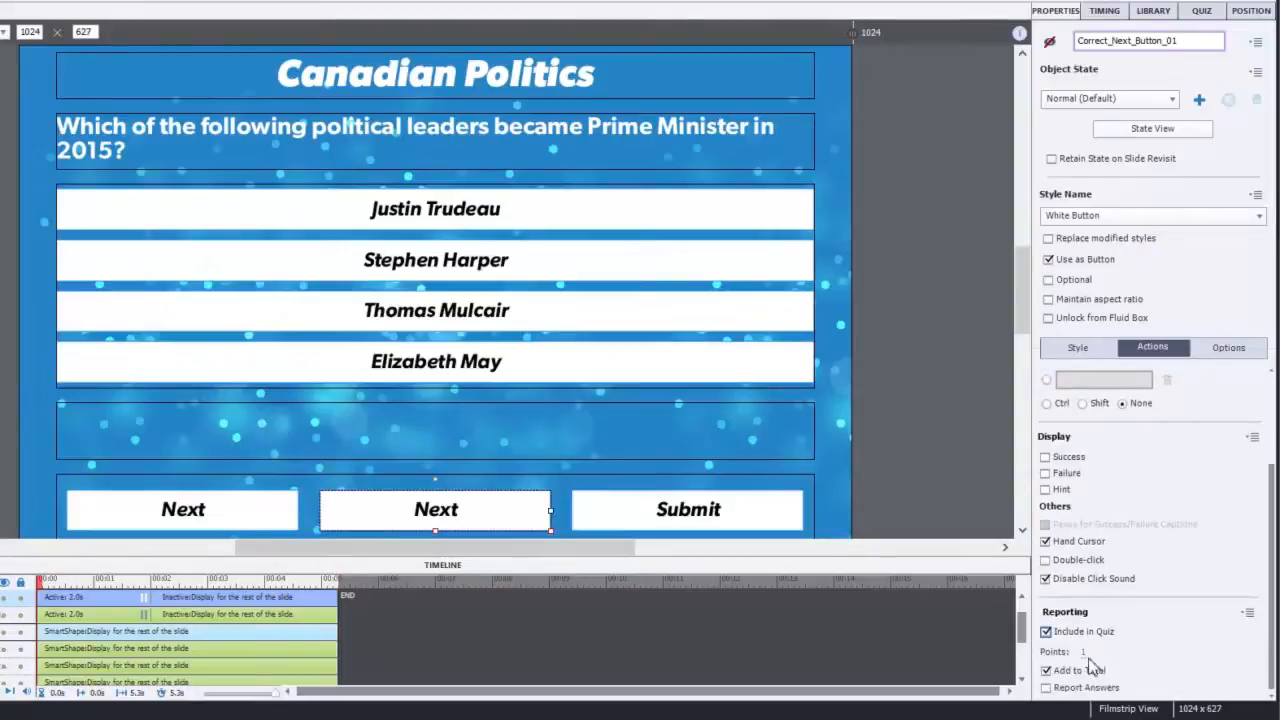
{"action": "left_click", "coordinate": [1086, 653]}
{"action": "type", "text": "10"}
{"action": "key", "text": "Return"}
{"action": "left_click", "coordinate": [892, 472]}
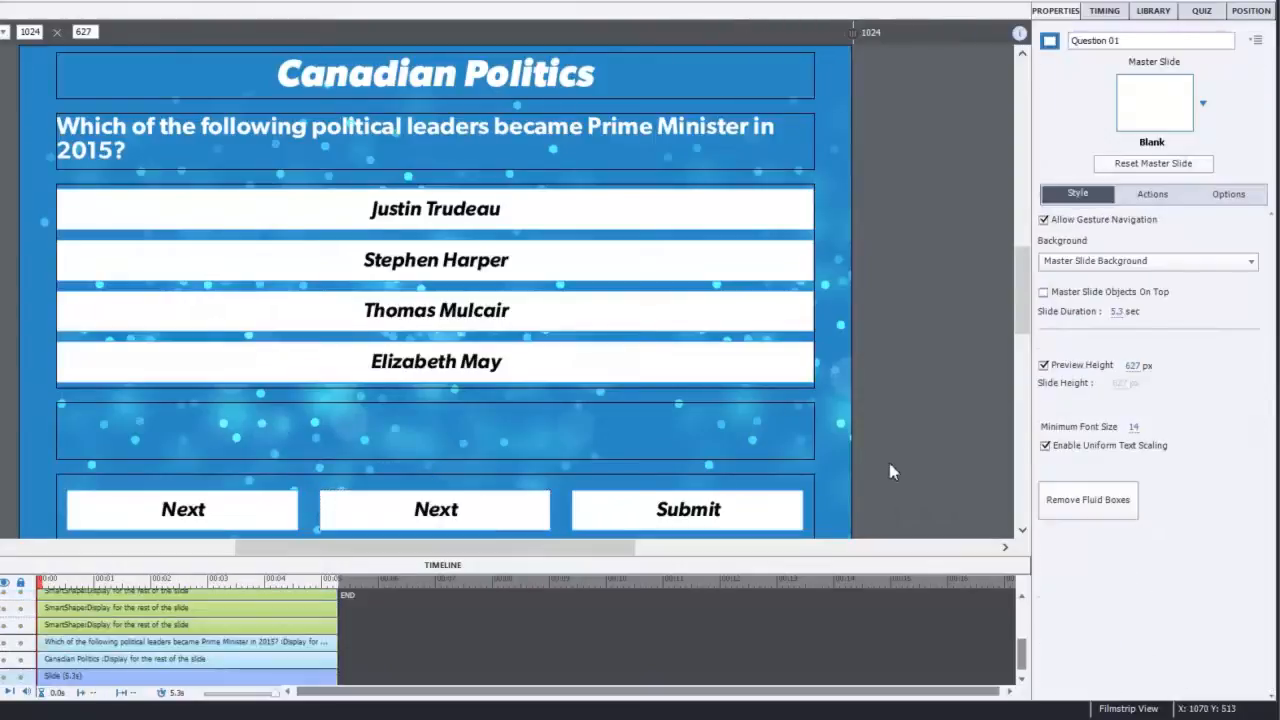
- Open the Submit button's advanced action Submit_Question1_1 and delete the Answer2, Answer3 and Answer4 decisions
{"action": "left_click", "coordinate": [760, 510]}
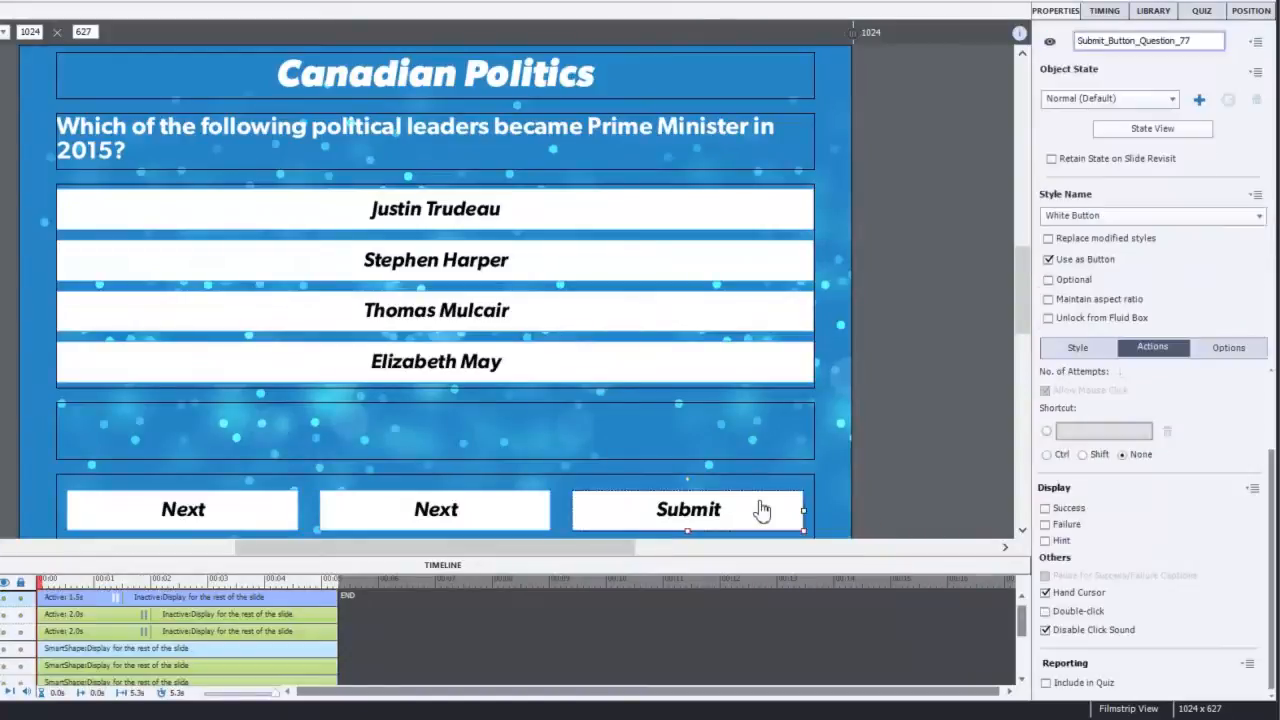
{"action": "left_click", "coordinate": [1273, 425]}
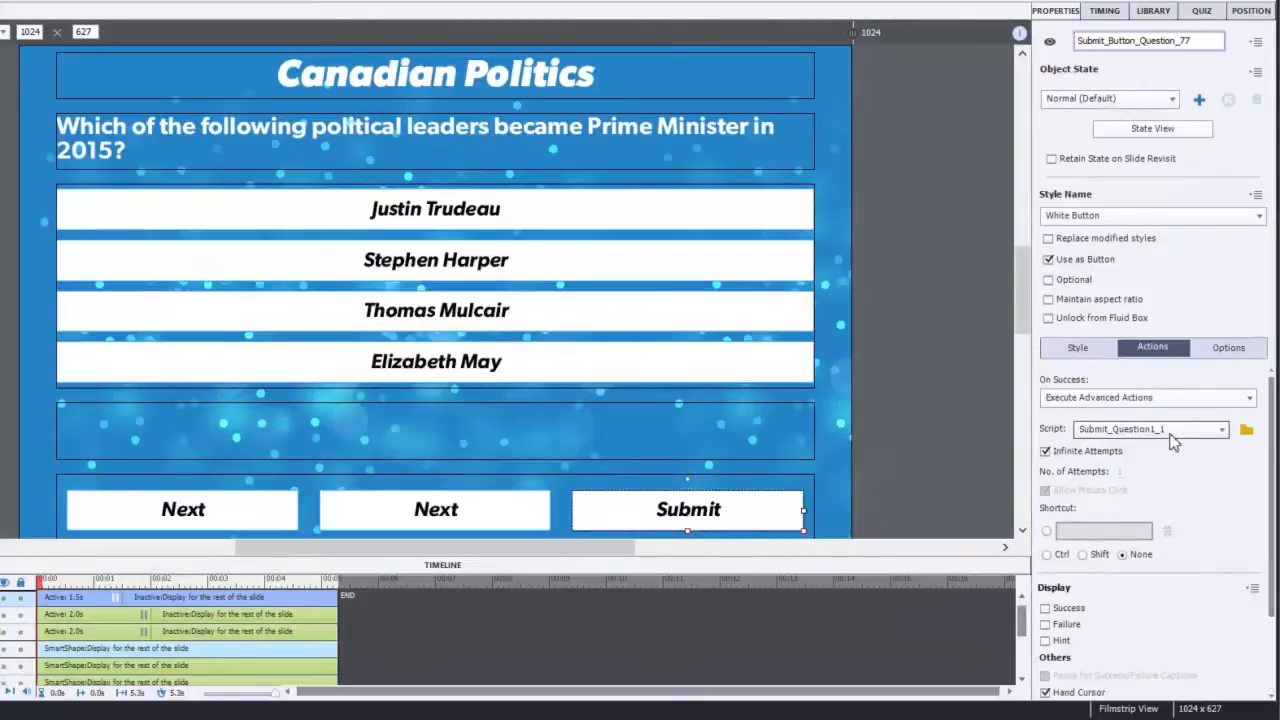
{"action": "left_click", "coordinate": [1246, 432]}
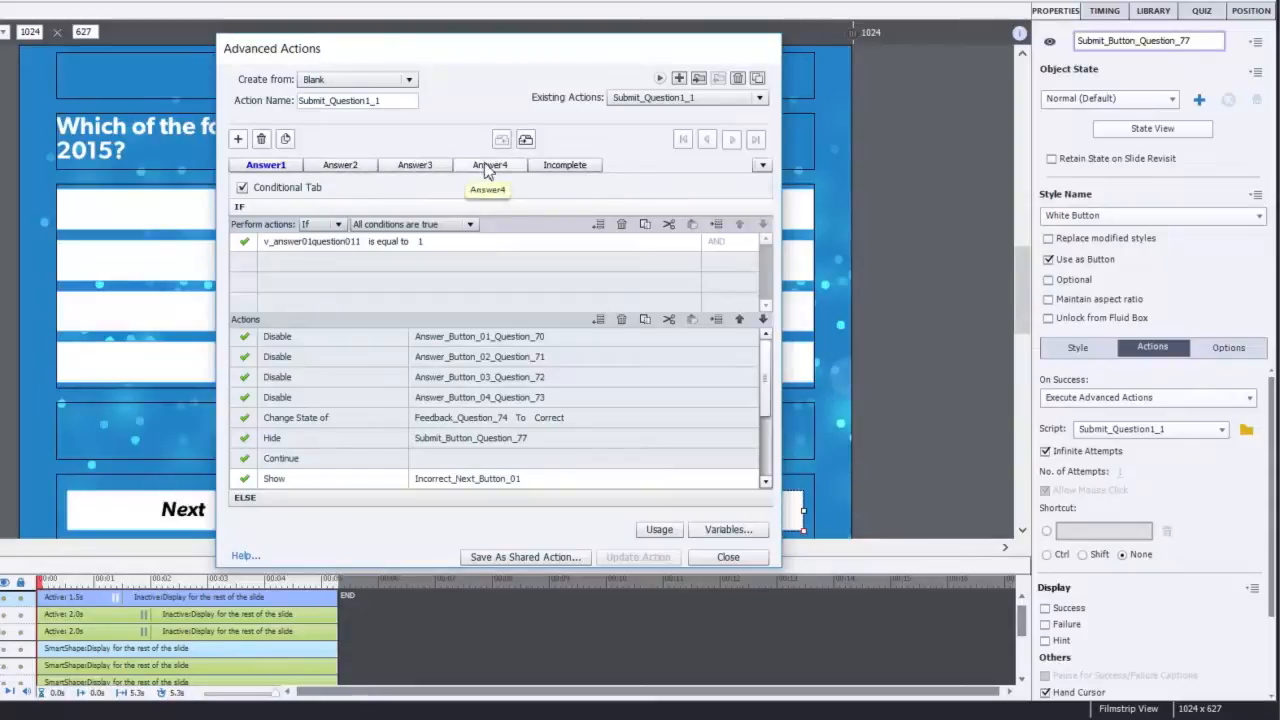
{"action": "left_click", "coordinate": [340, 165]}
{"action": "left_click", "coordinate": [261, 139]}
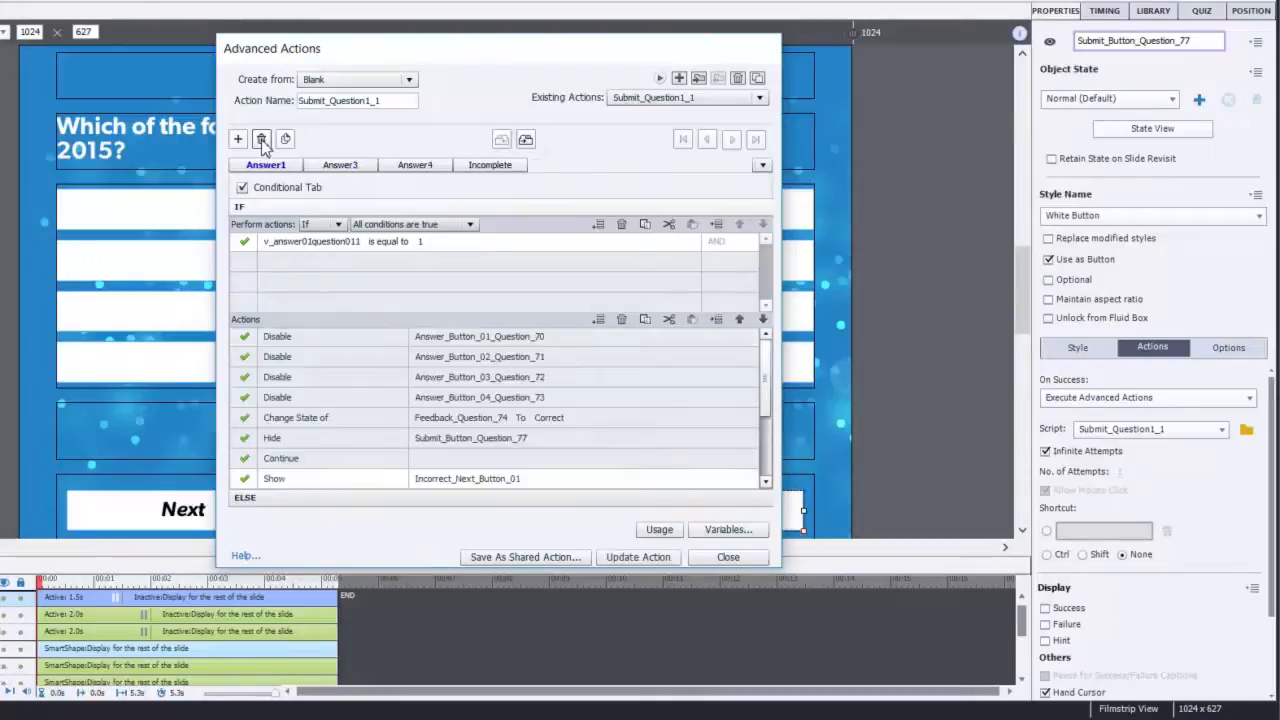
{"action": "left_click", "coordinate": [340, 165]}
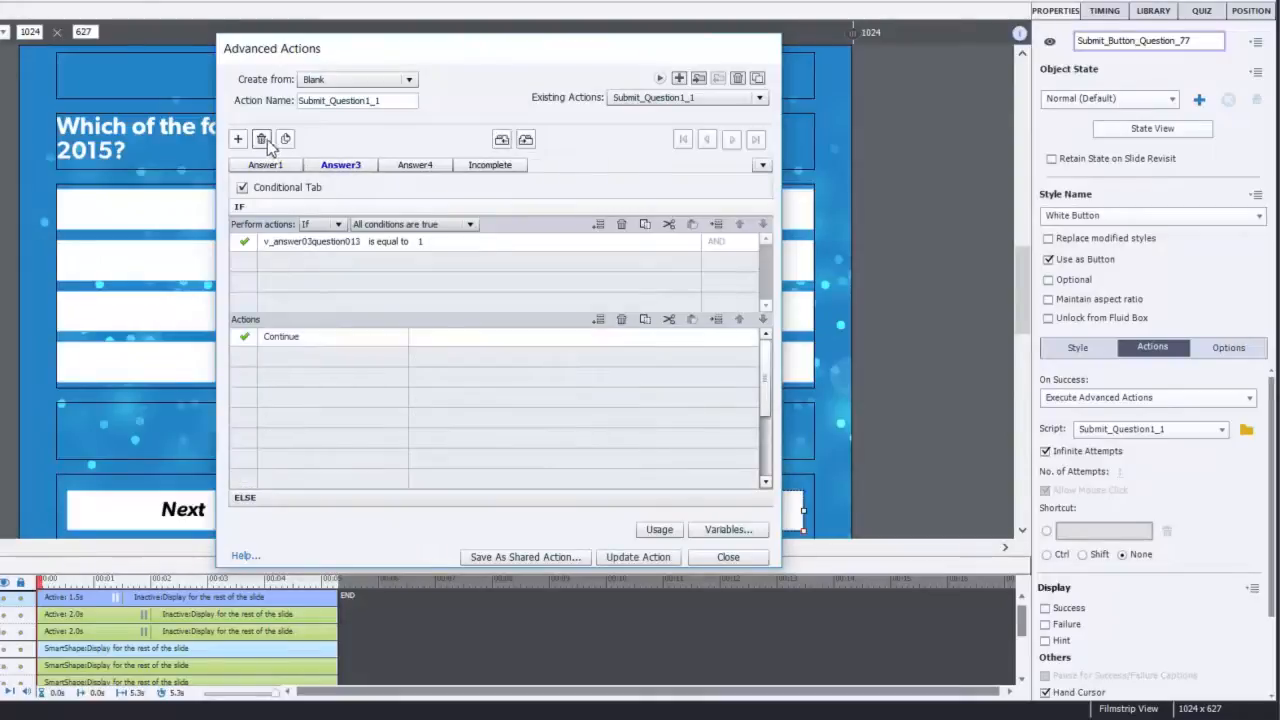
{"action": "left_click", "coordinate": [261, 139]}
{"action": "left_click", "coordinate": [340, 165]}
{"action": "left_click", "coordinate": [261, 139]}
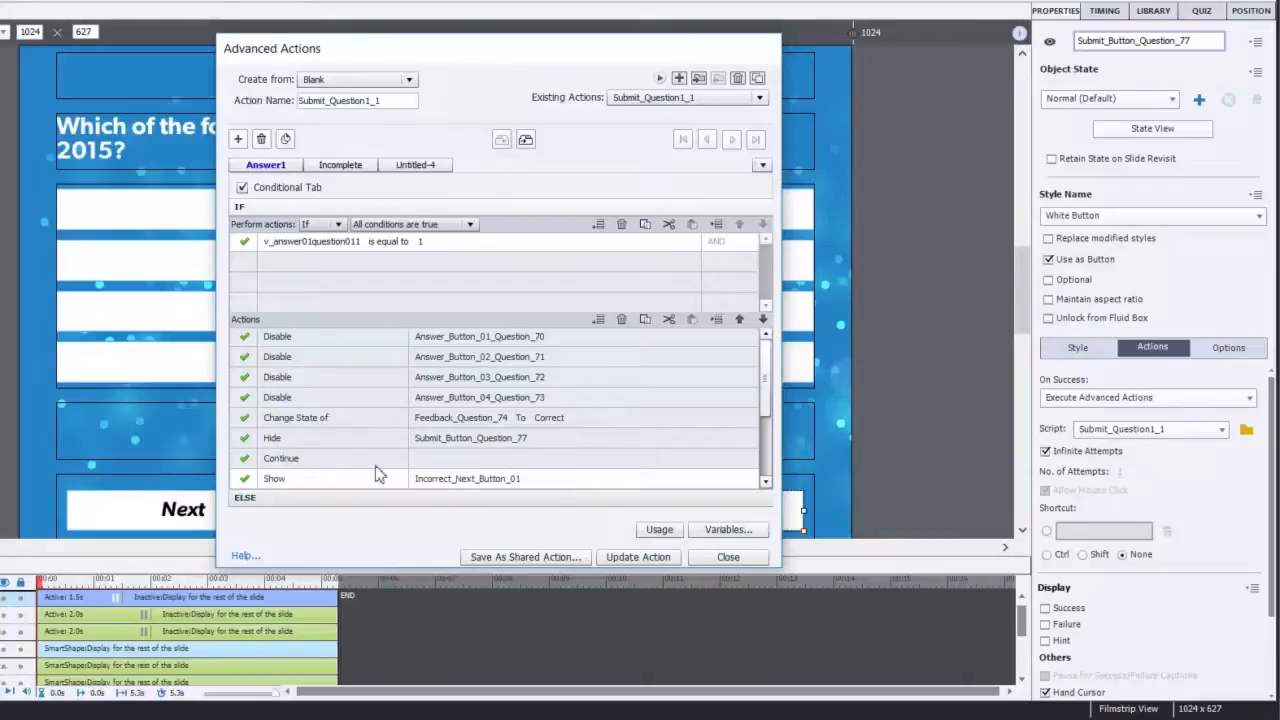
- In the Answer1 decision's IF actions, remove Continue and make the Show action target Correct_Next_Button_01
{"action": "left_click", "coordinate": [320, 462]}
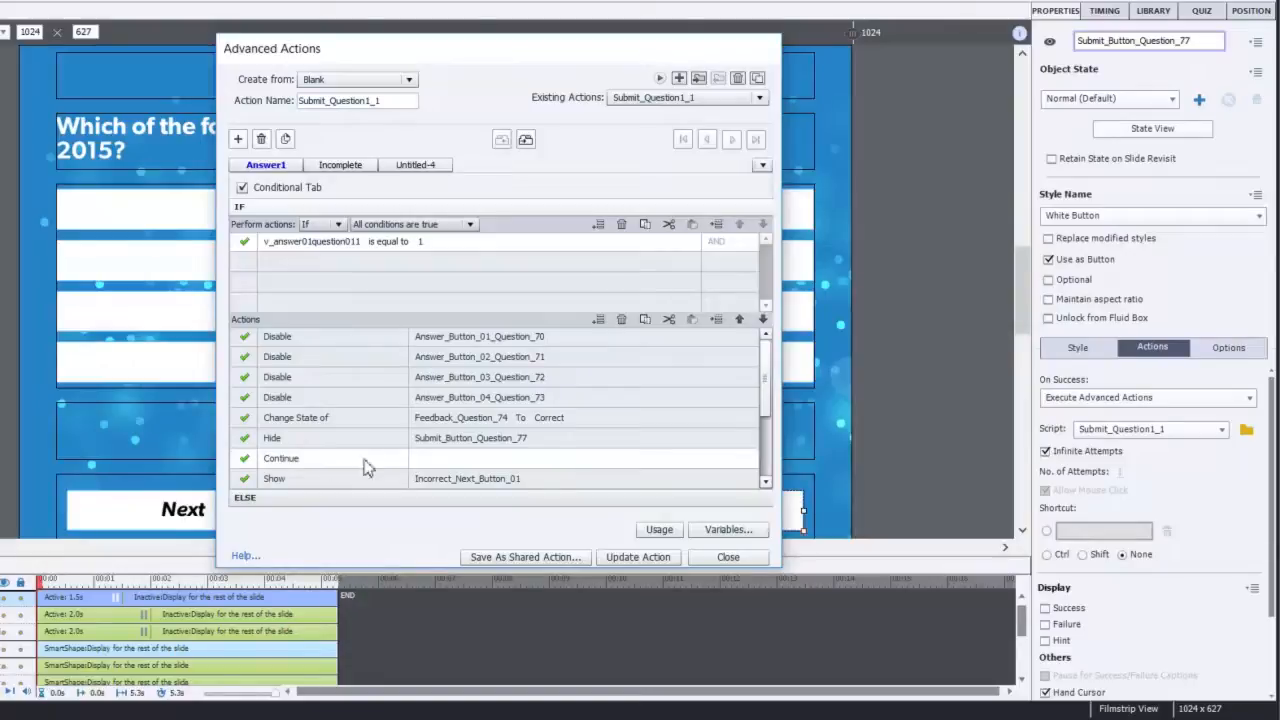
{"action": "left_click", "coordinate": [621, 319]}
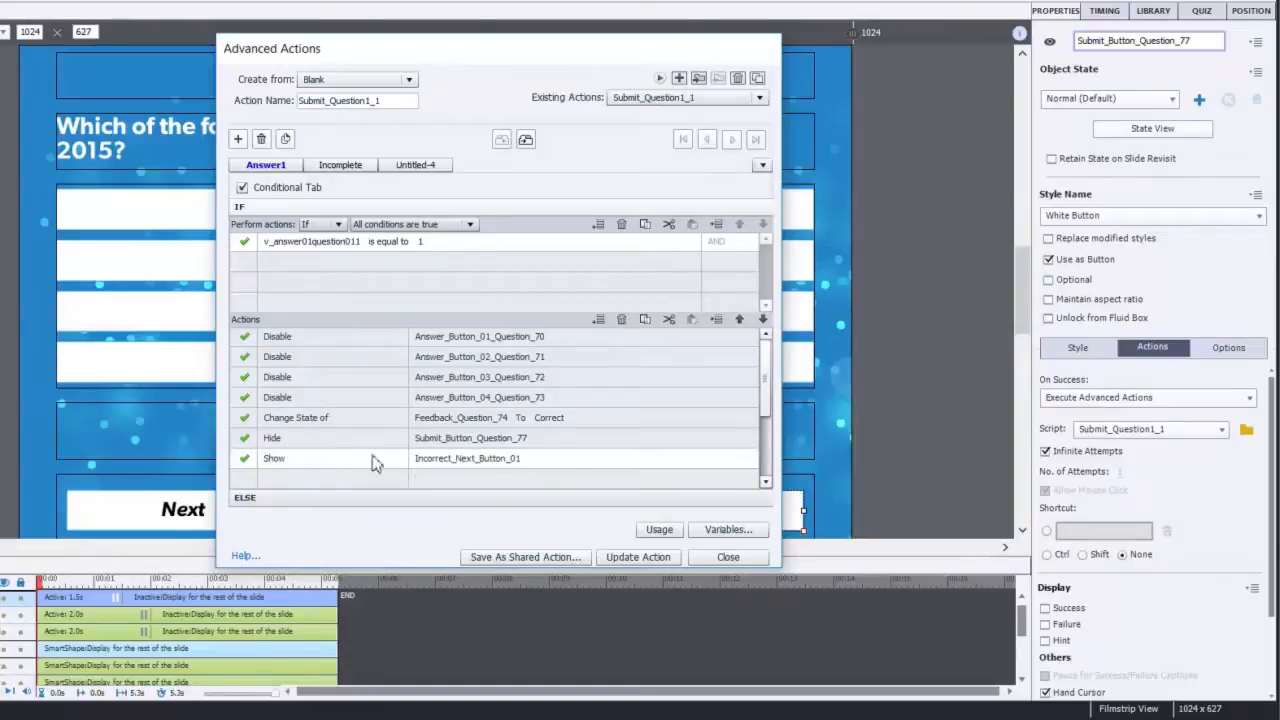
{"action": "left_click", "coordinate": [507, 466]}
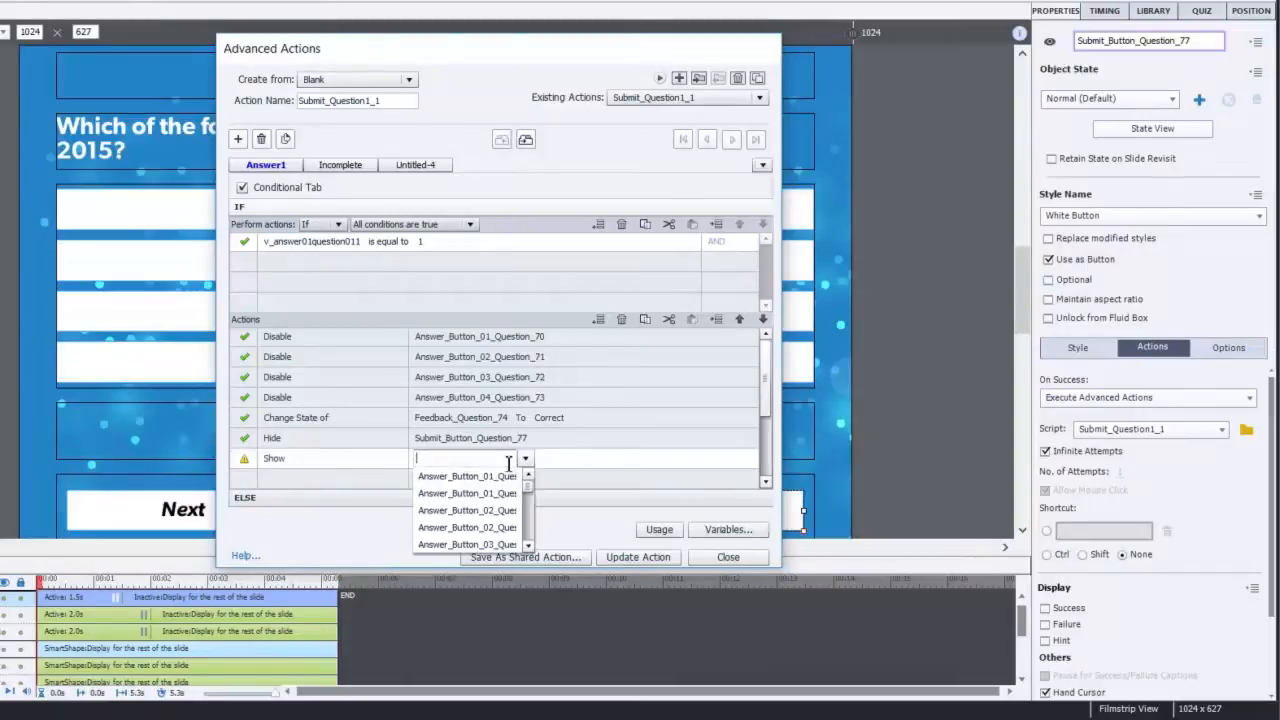
{"action": "type", "text": "corre"}
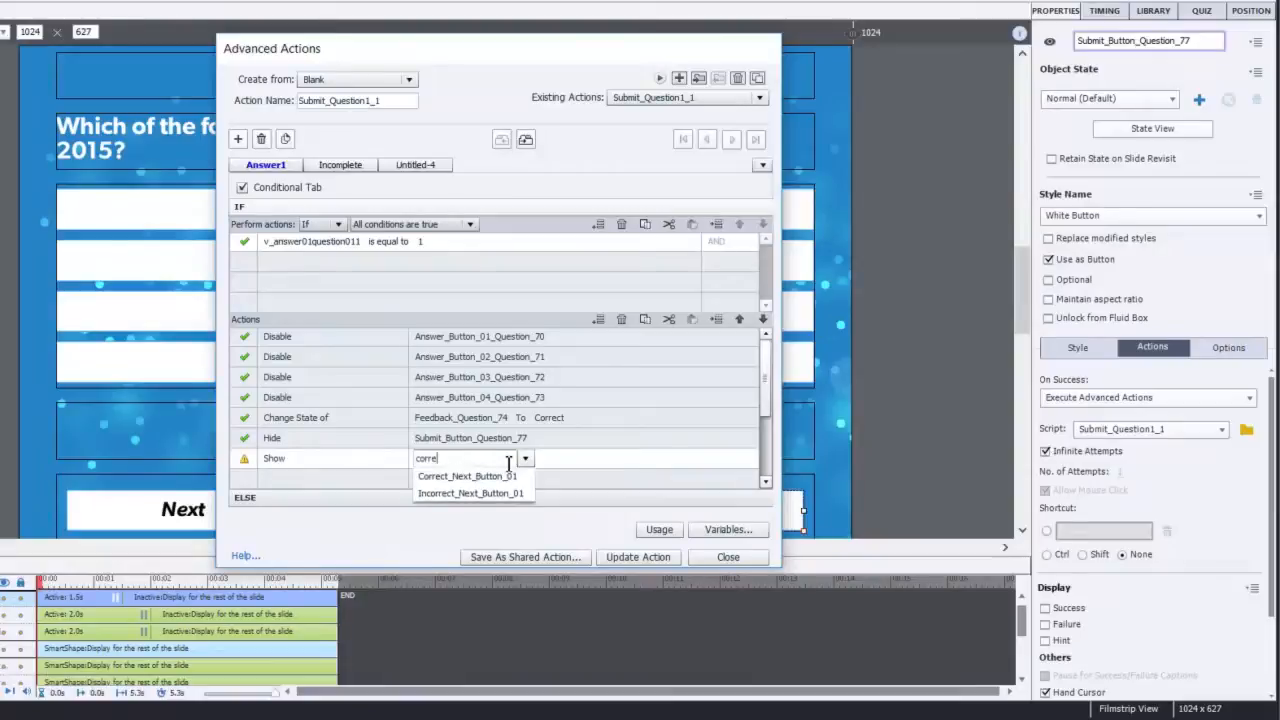
{"action": "key", "text": "Down"}
{"action": "key", "text": "Return"}
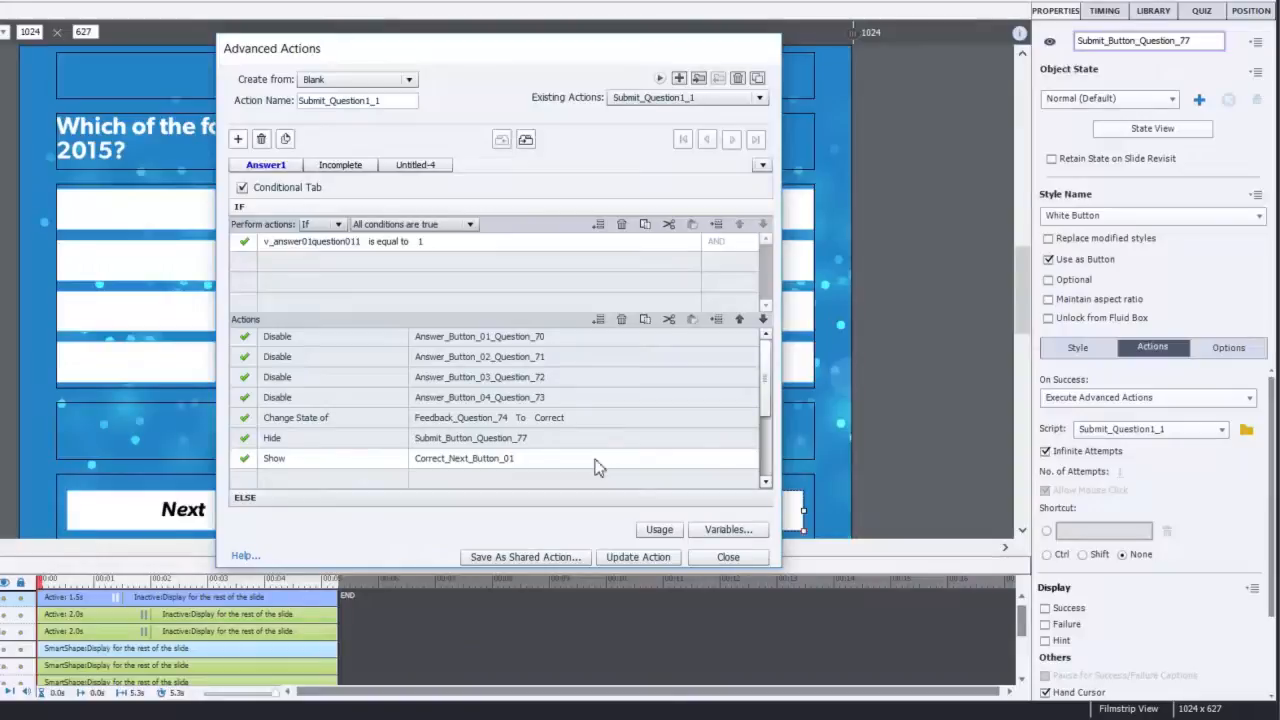
- Copy all IF actions of the Answer1 decision into its ELSE section
{"action": "left_click", "coordinate": [567, 341], "text": "shift"}
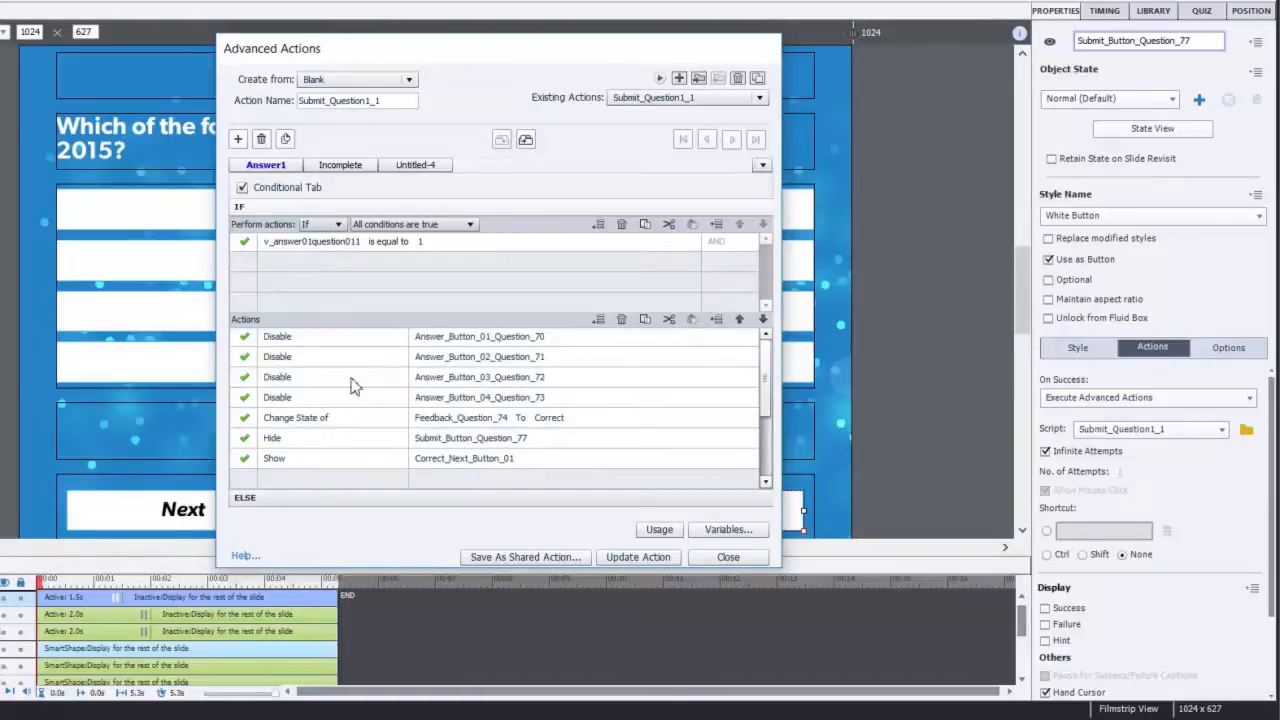
{"action": "left_click", "coordinate": [646, 320]}
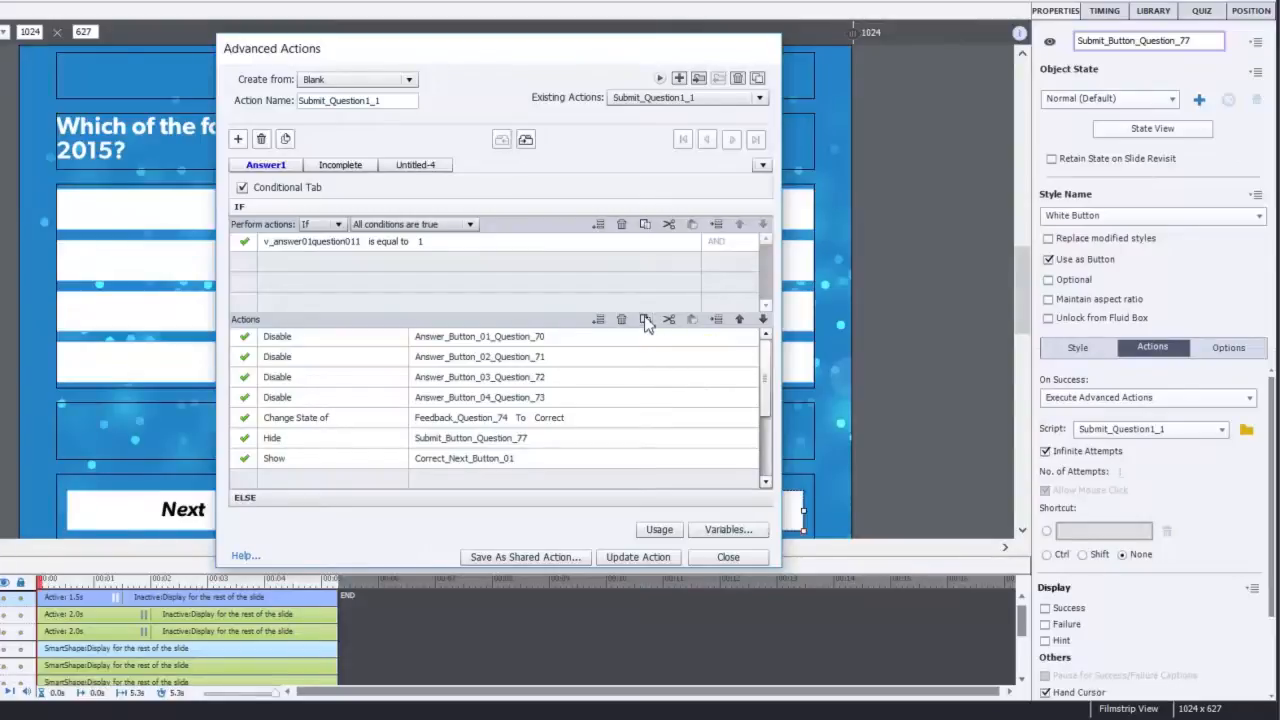
{"action": "left_click", "coordinate": [566, 499]}
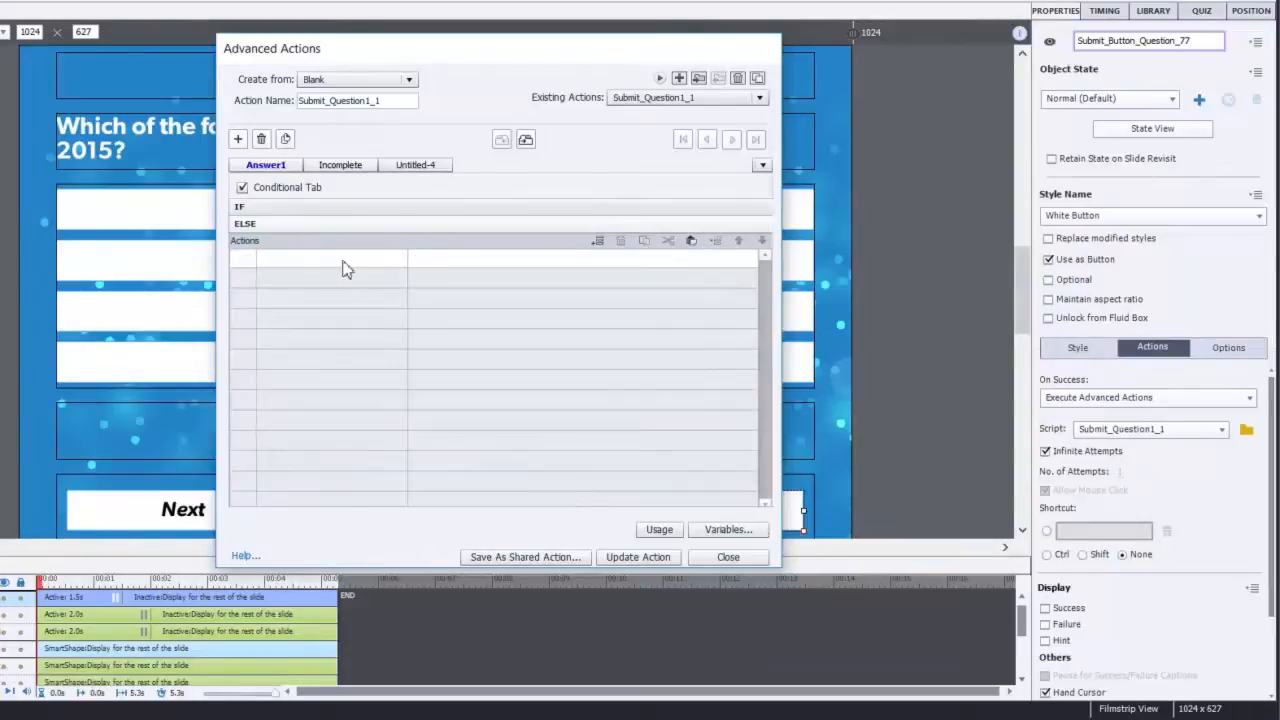
{"action": "left_click", "coordinate": [691, 241]}
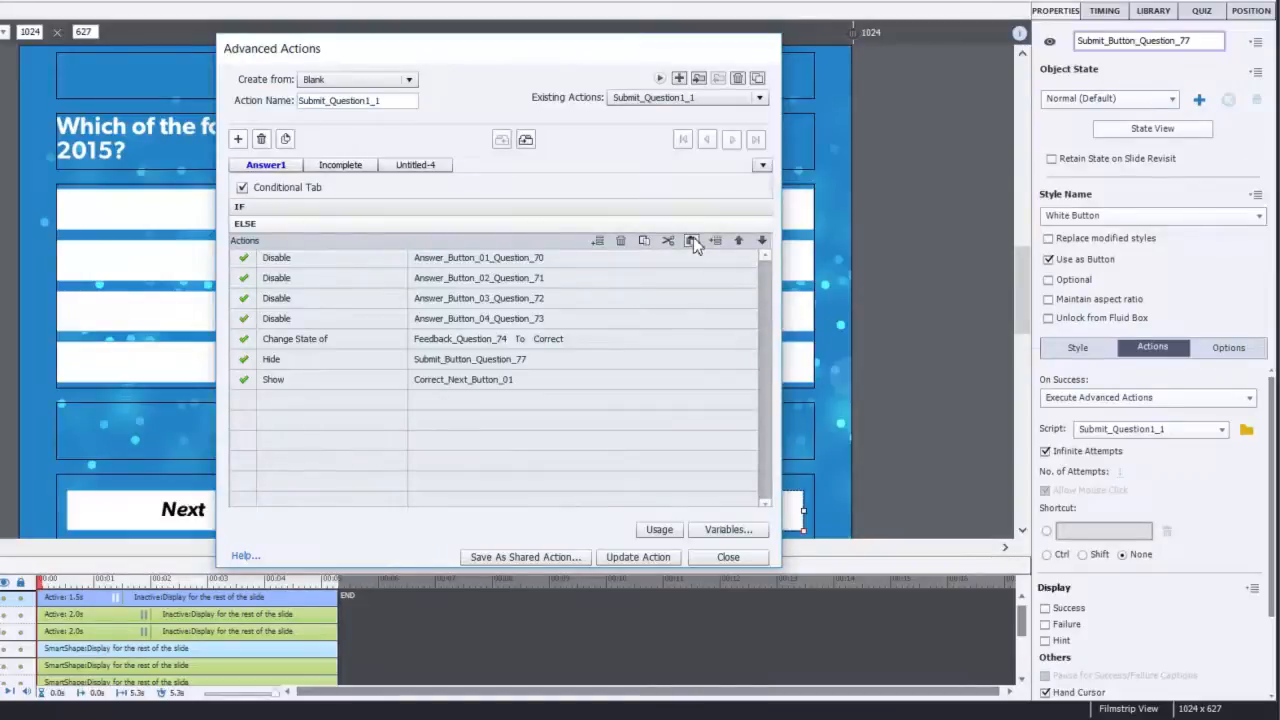
- In the ELSE actions, change the feedback state to Incorrect1 and make the Show action target Incorrect_Next_Button_01
{"action": "left_click", "coordinate": [555, 342]}
{"action": "left_click", "coordinate": [583, 397]}
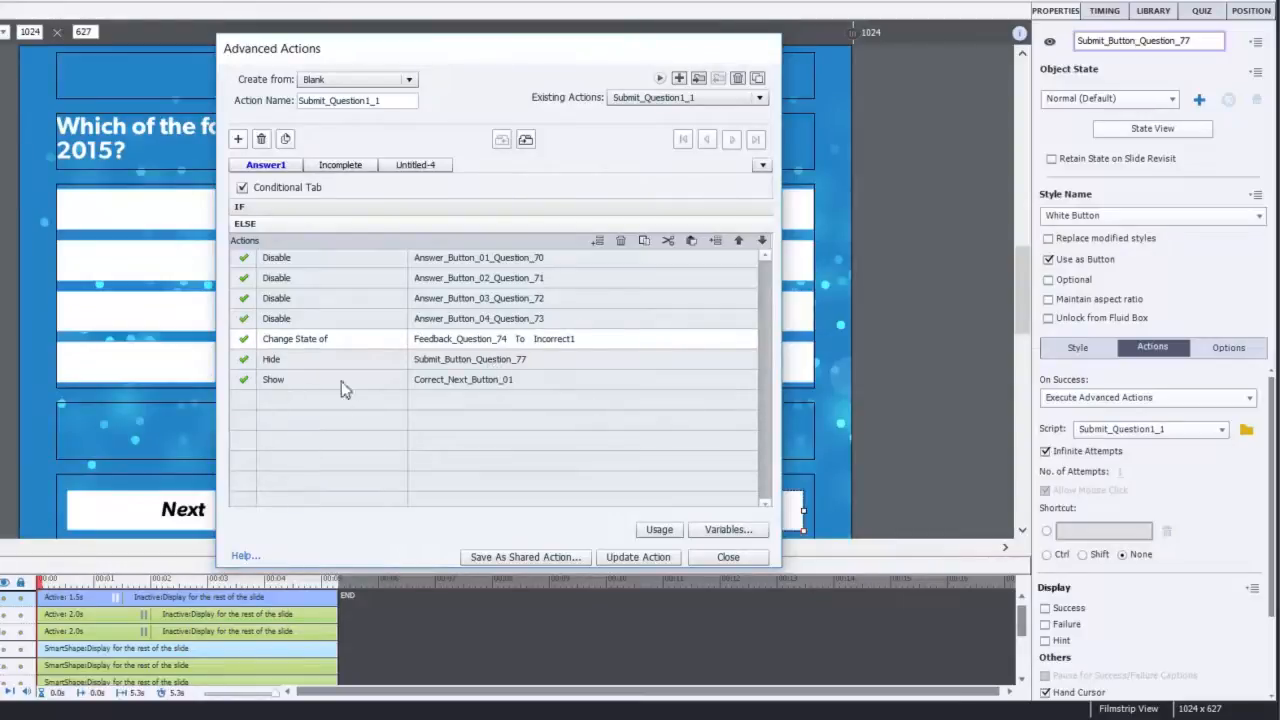
{"action": "left_click", "coordinate": [455, 382]}
{"action": "left_click", "coordinate": [460, 382]}
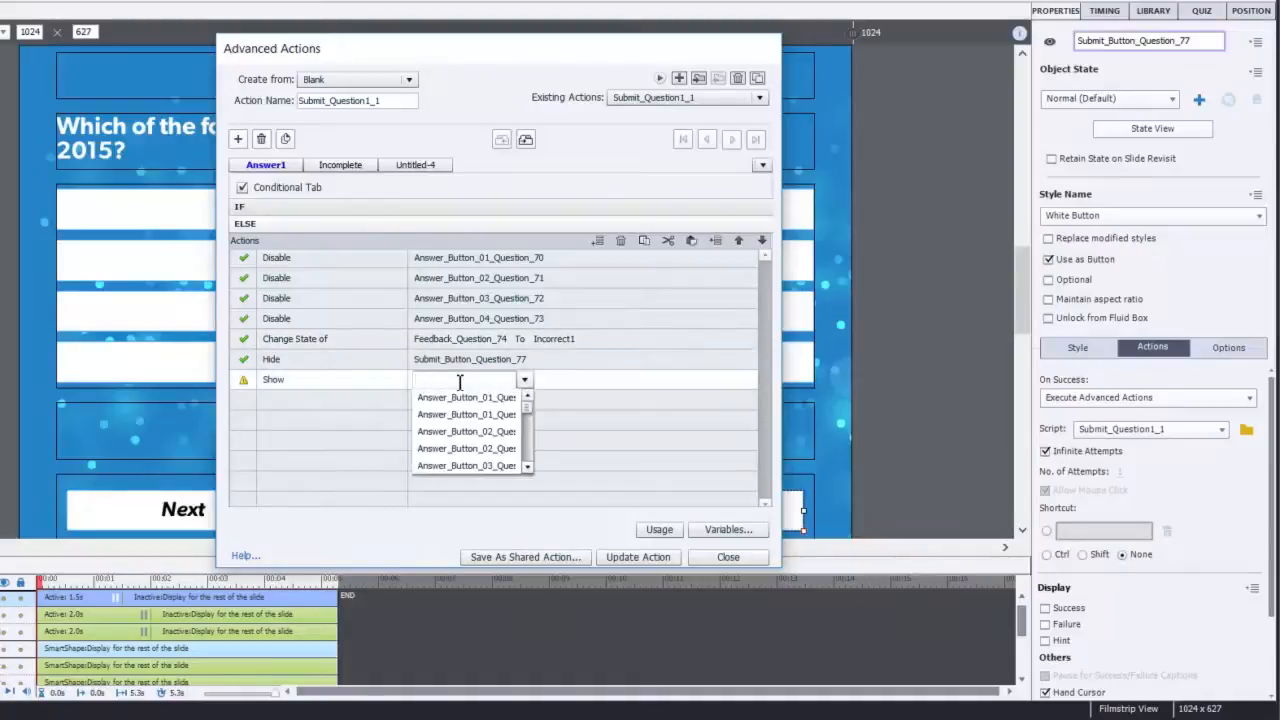
{"action": "type", "text": "incorr"}
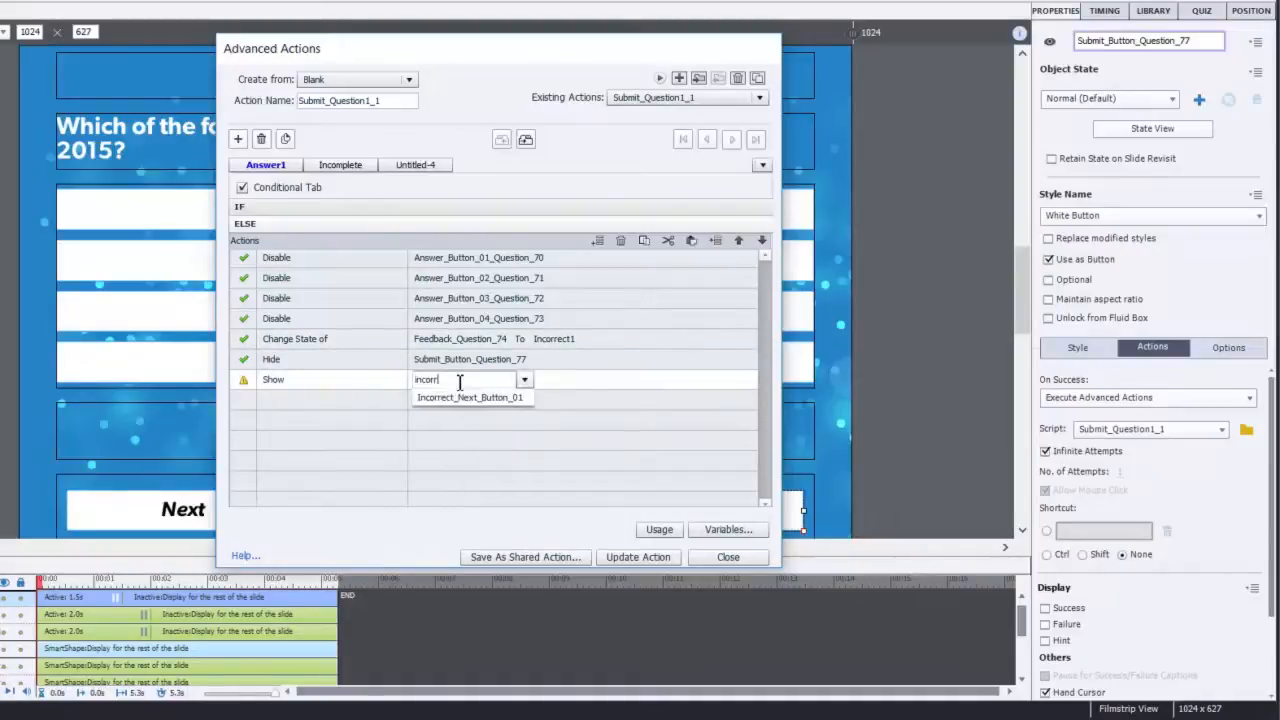
{"action": "key", "text": "Return"}
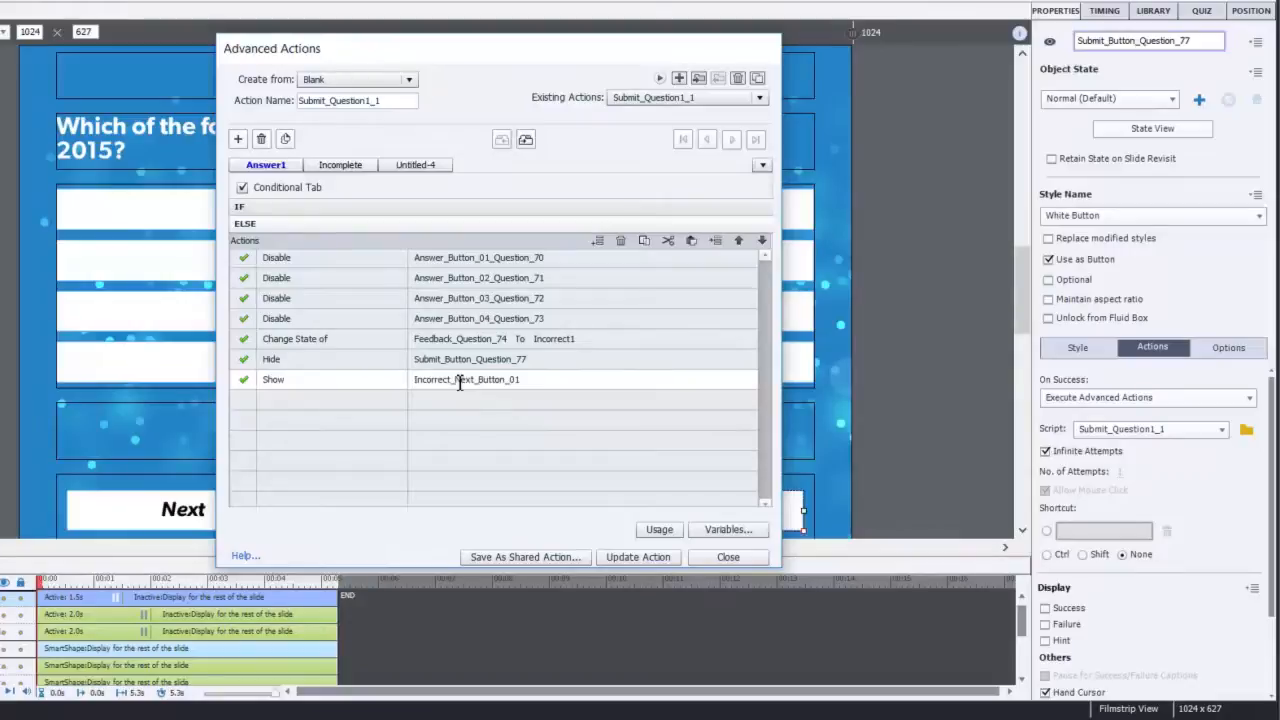
- Save the edits to the Submit_Question1_1 advanced action
{"action": "left_click", "coordinate": [660, 558]}
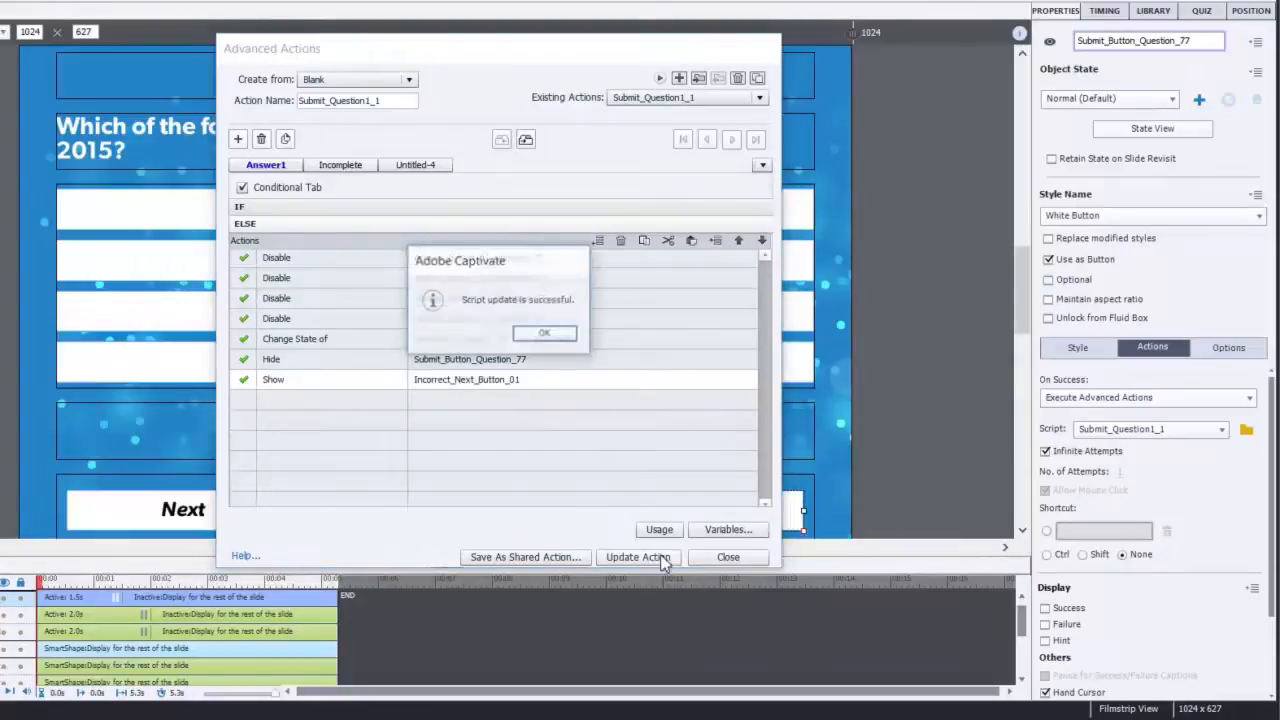
{"action": "left_click", "coordinate": [545, 333]}
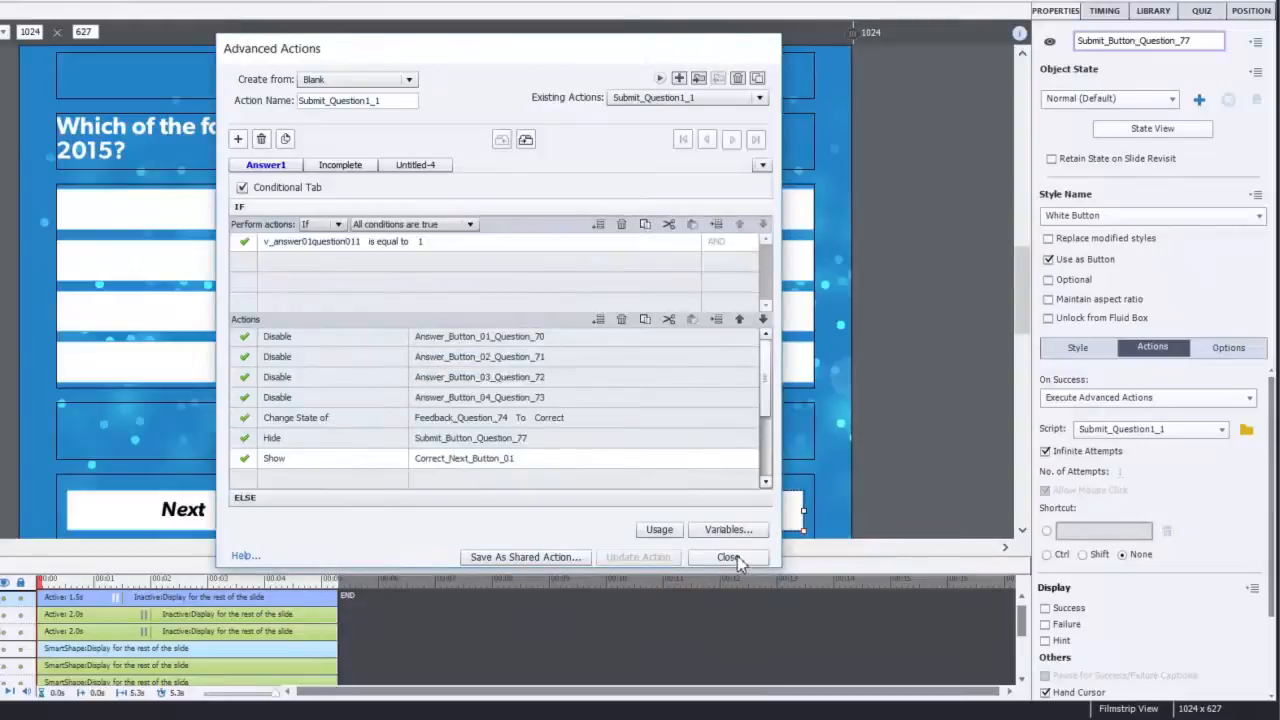
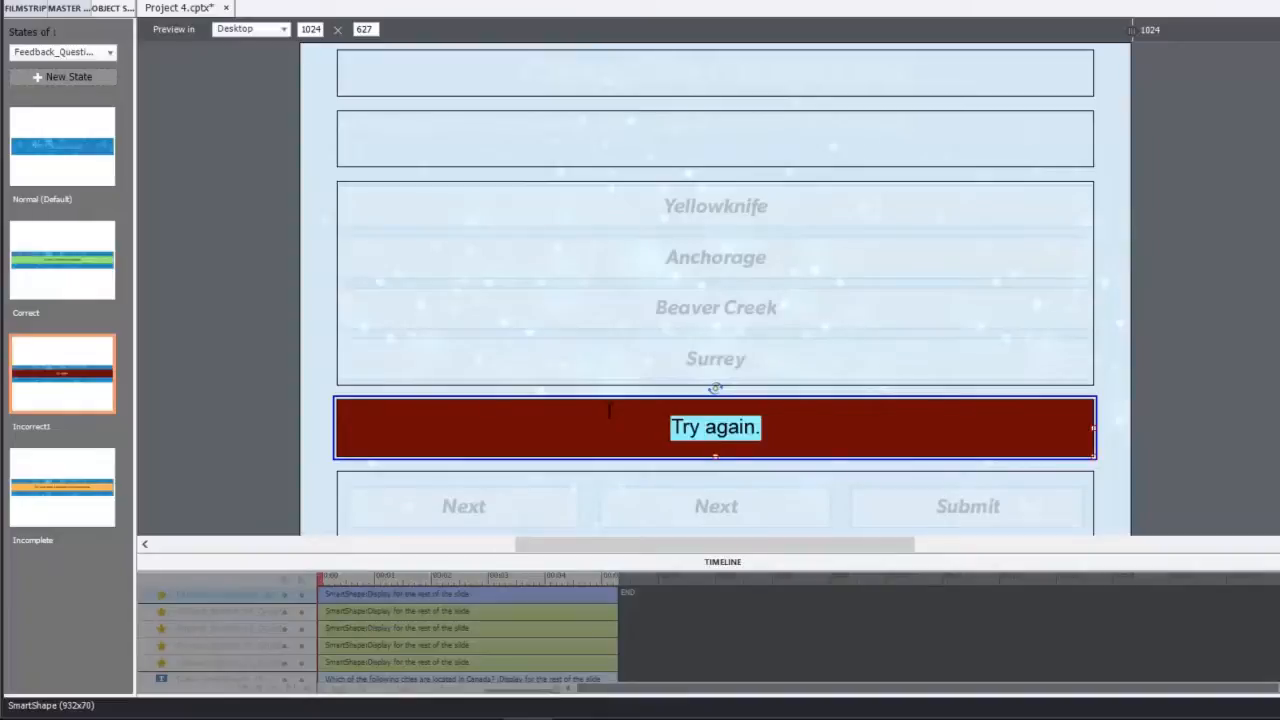
- Replace the feedback shape's Incorrect1 text with "Incorrect. Click the Next button to continue.", check the Incomplete state, and exit state editing
{"action": "type", "text": "orrect. Click t"}
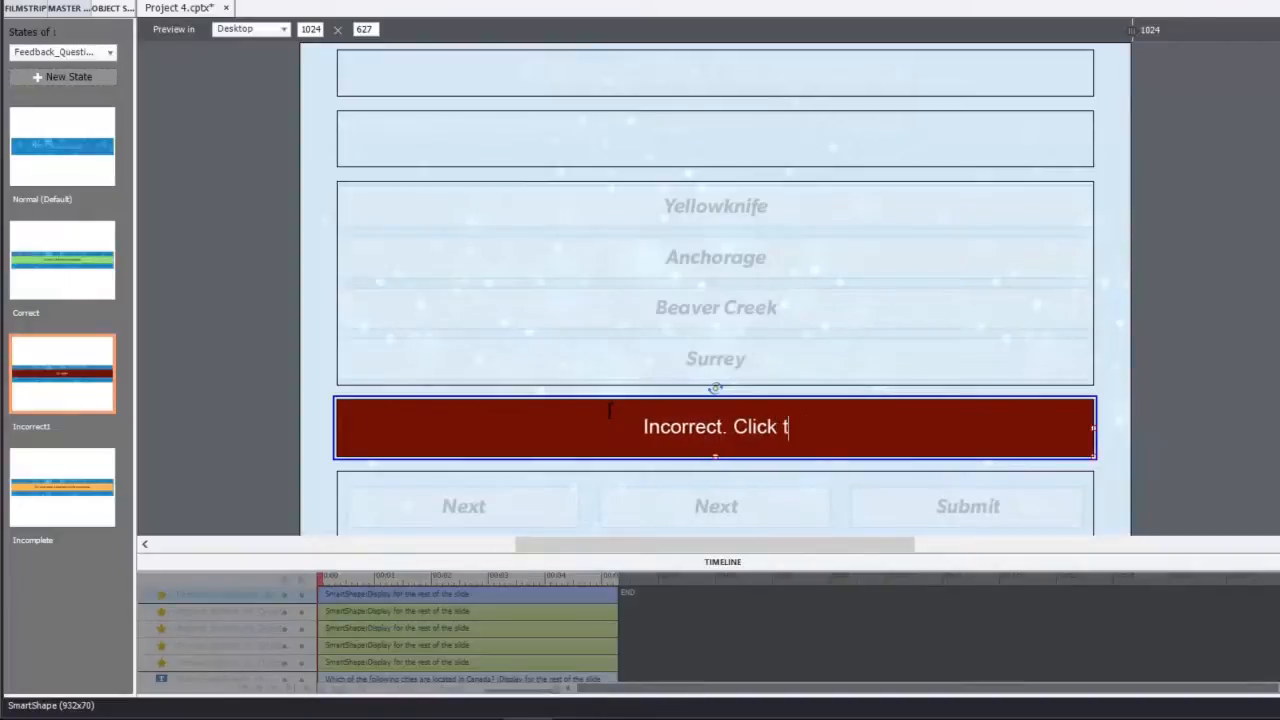
{"action": "type", "text": "he Next"}
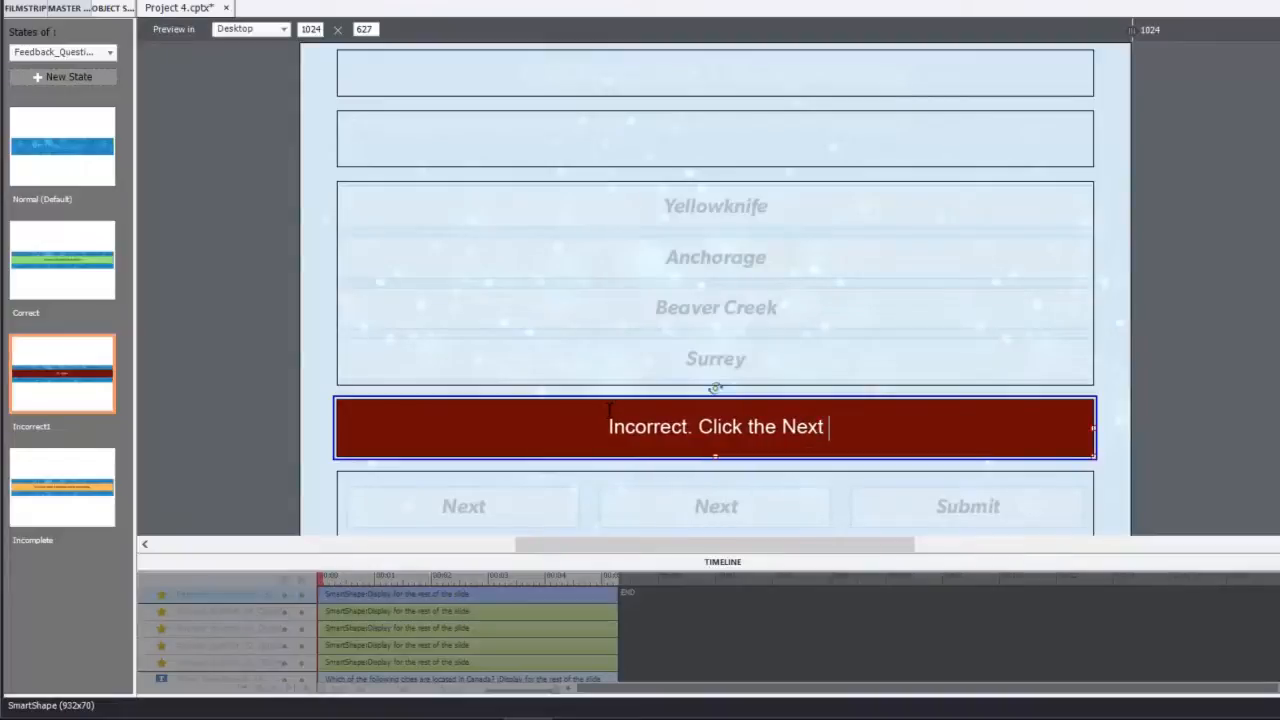
{"action": "type", "text": " button to "}
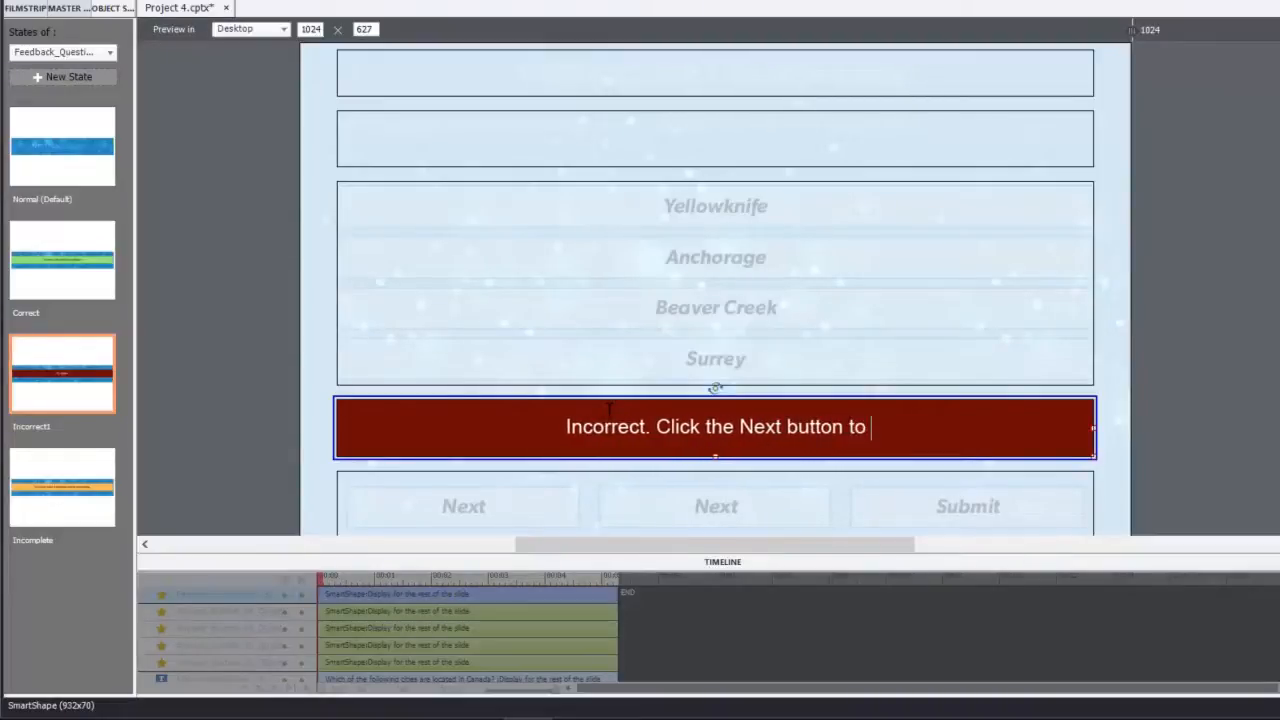
{"action": "type", "text": "continue."}
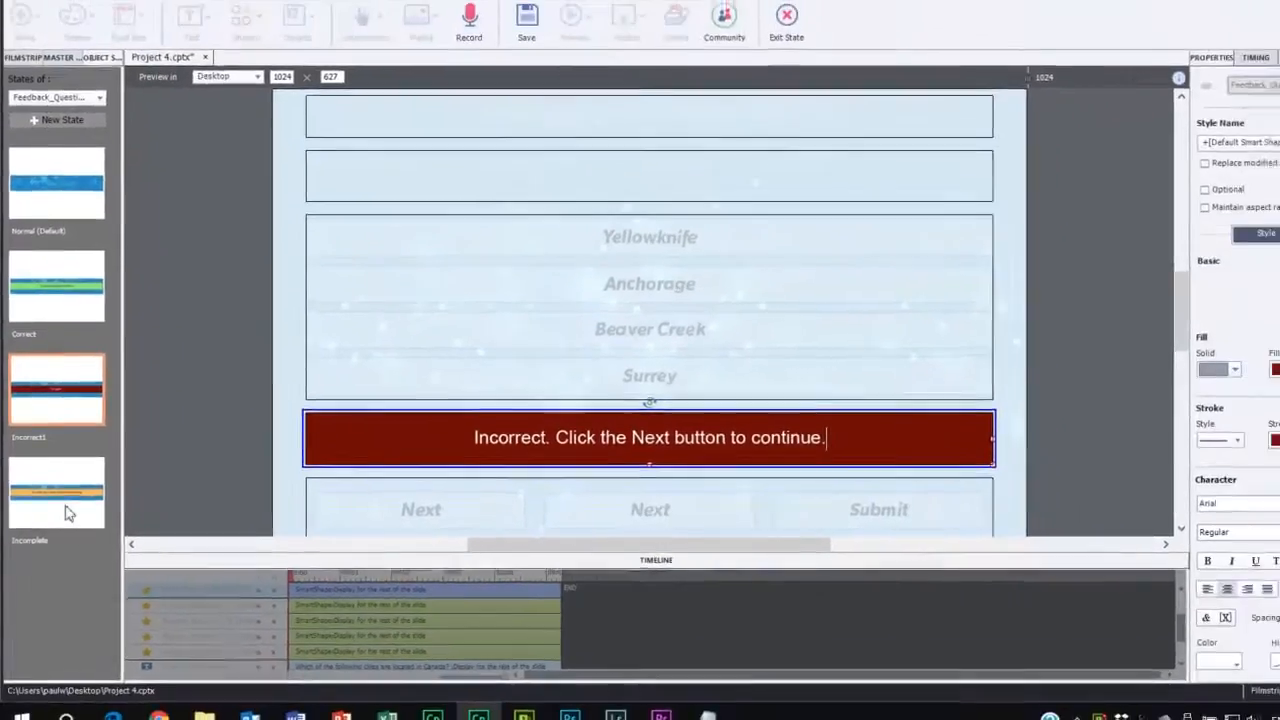
{"action": "left_click", "coordinate": [70, 508]}
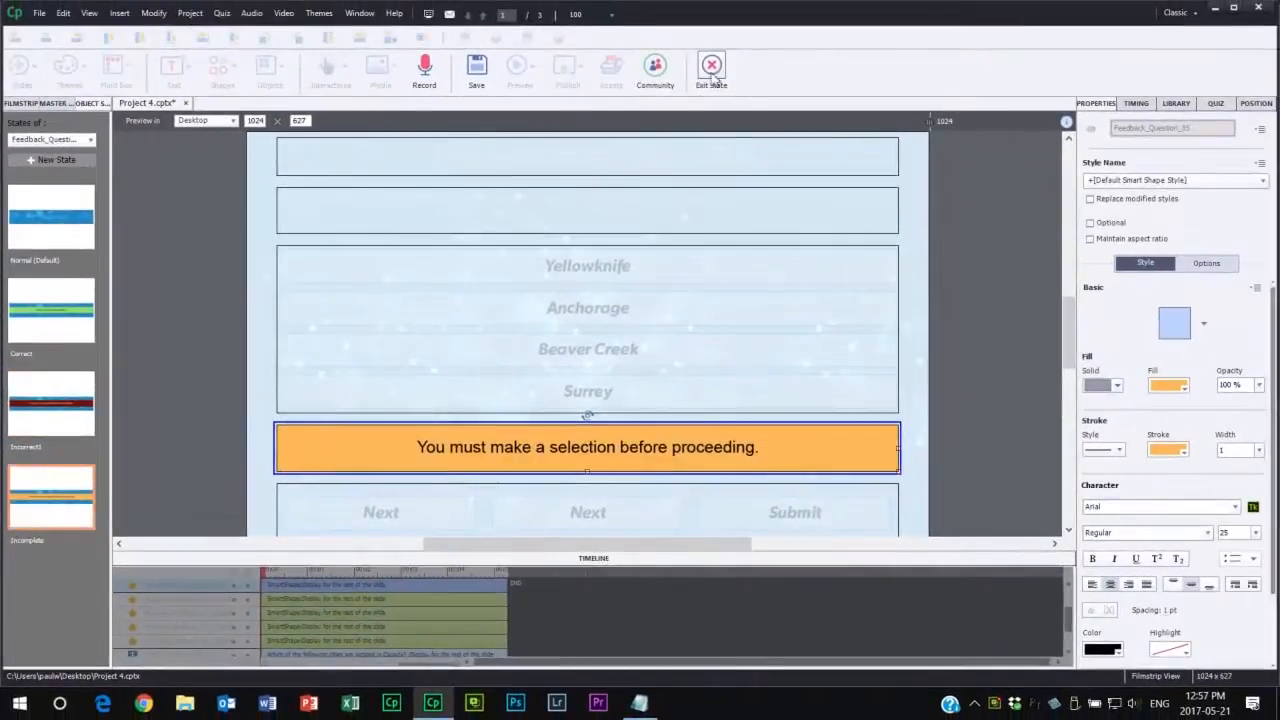
{"action": "left_click", "coordinate": [711, 72]}
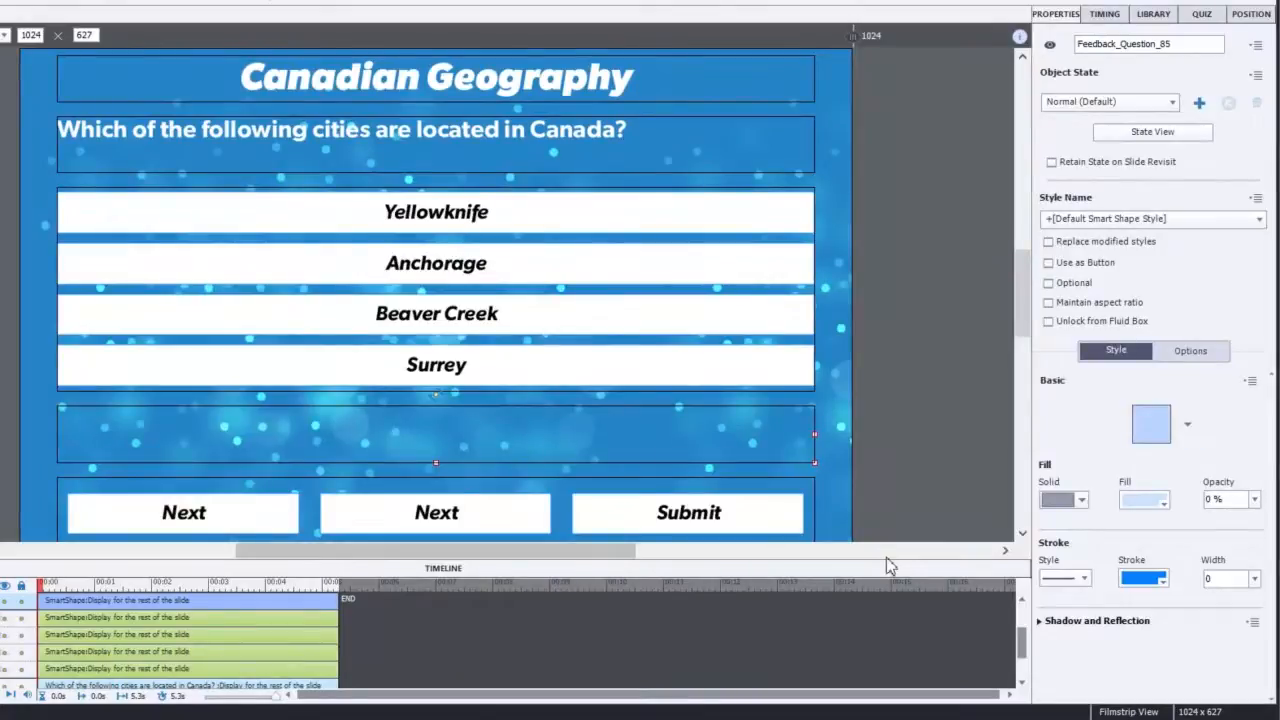
- Turn on a 1.5-second pause for the Submit button on the Canadian Geography slide
{"action": "left_click_drag", "start_coordinate": [892, 560], "coordinate": [901, 428]}
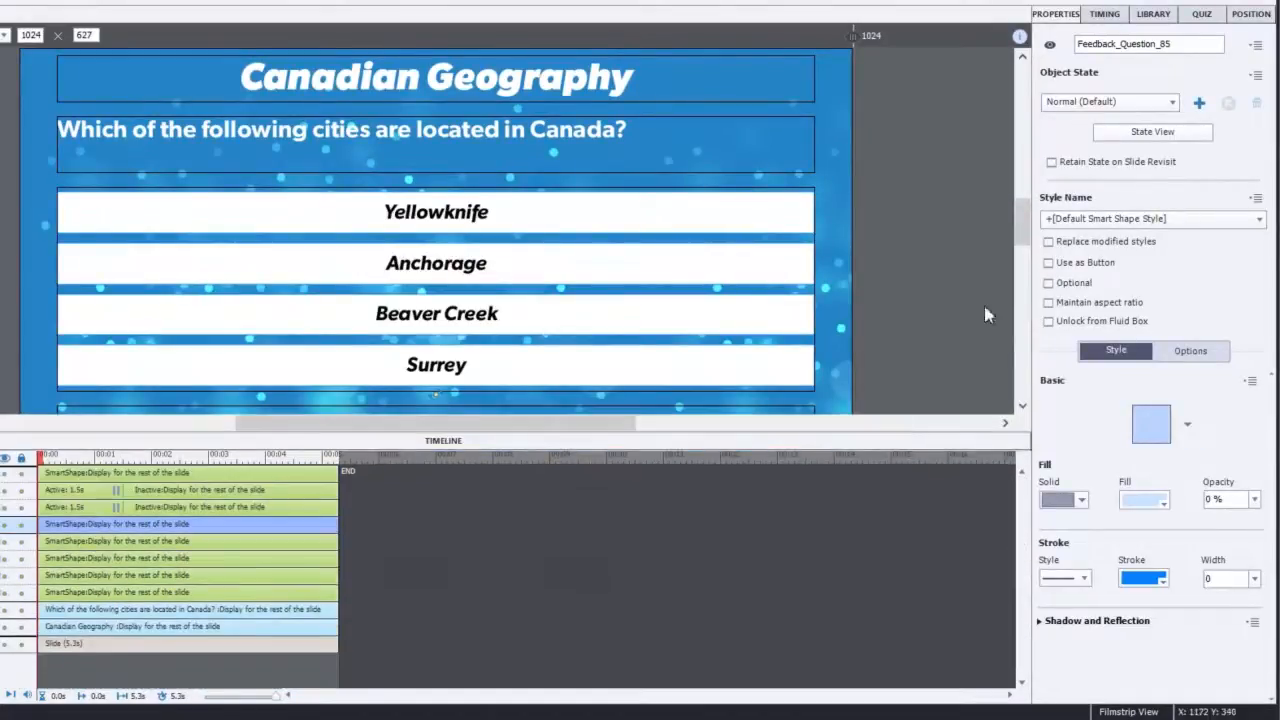
{"action": "left_click_drag", "start_coordinate": [1023, 214], "coordinate": [1023, 230]}
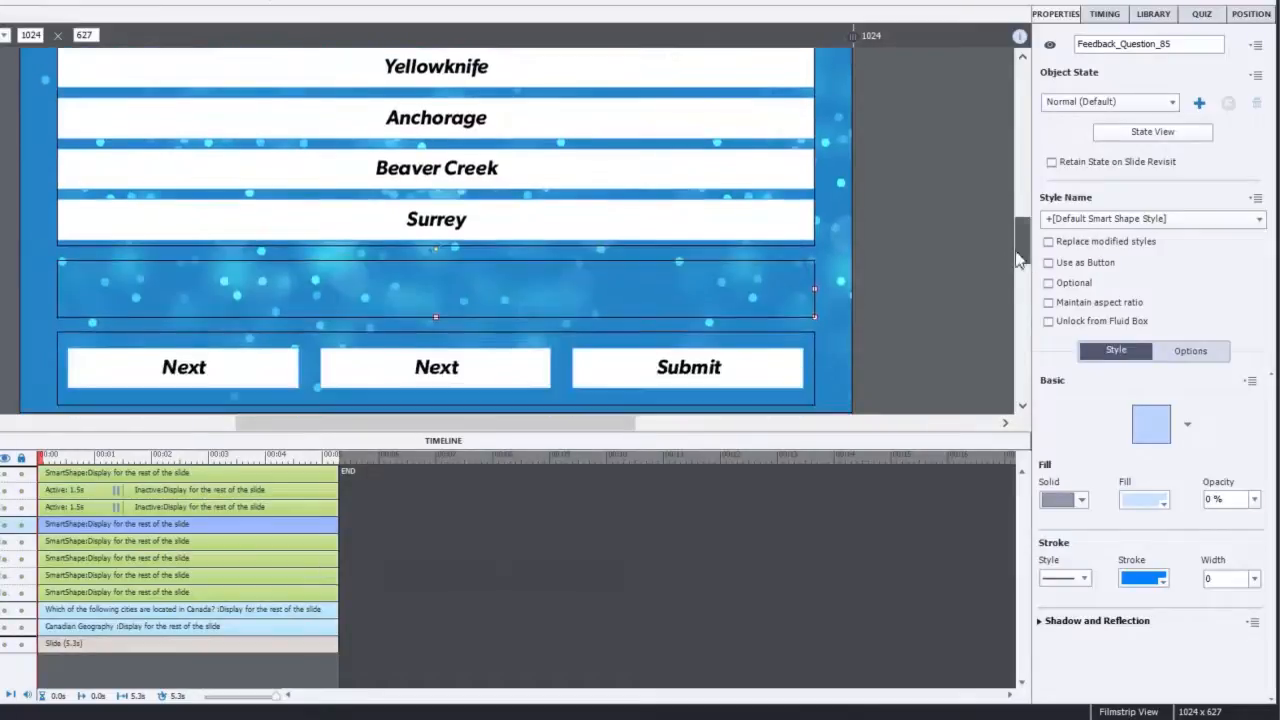
{"action": "left_click", "coordinate": [716, 371]}
{"action": "left_click", "coordinate": [1104, 14]}
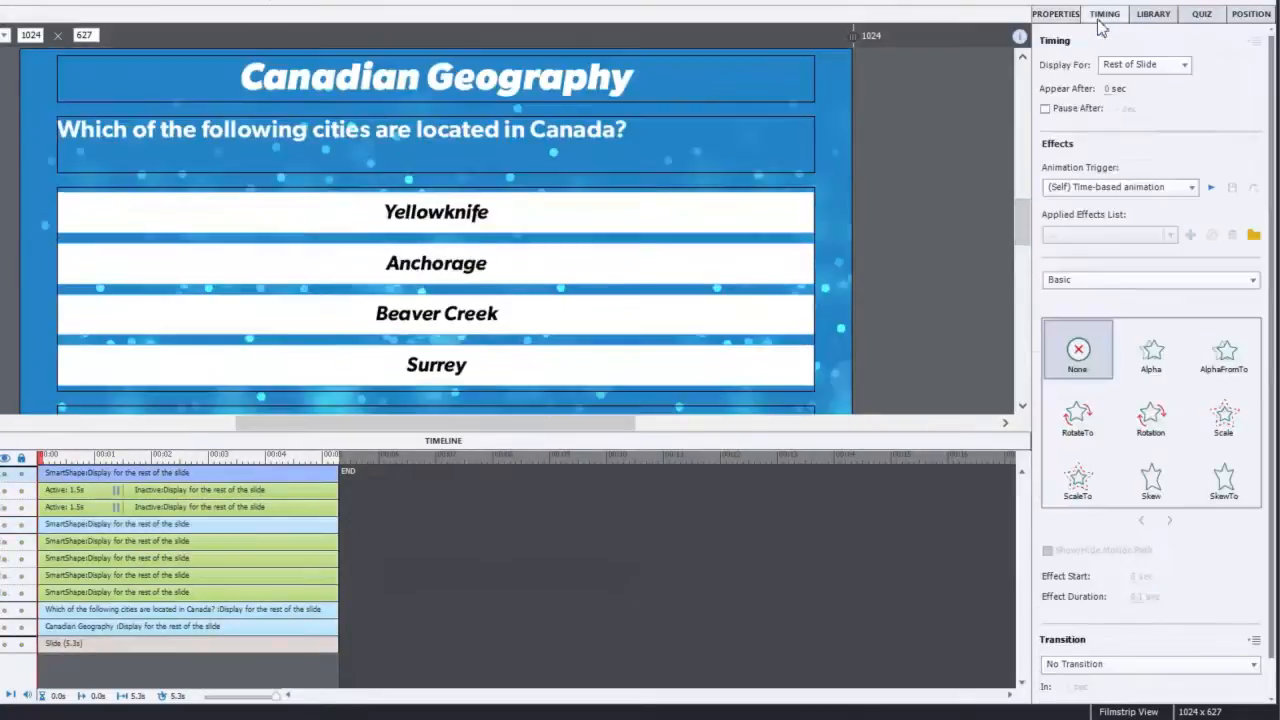
{"action": "left_click", "coordinate": [1080, 110]}
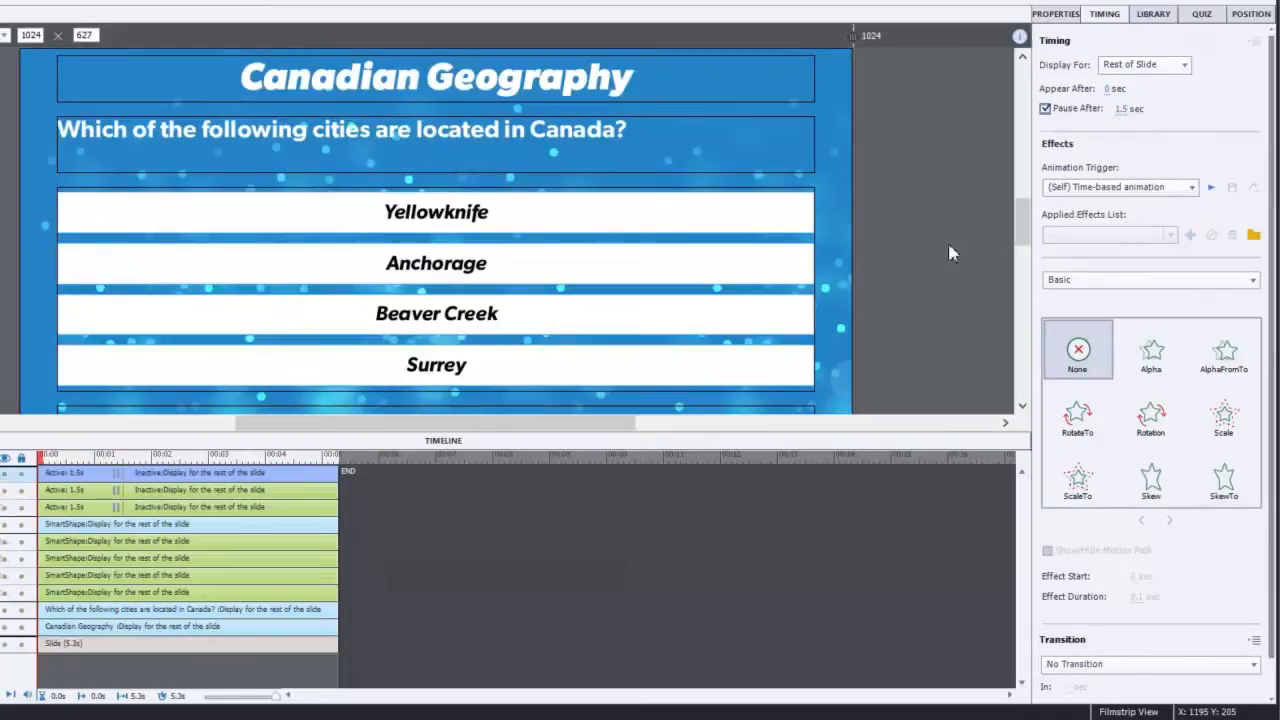
- Set the pause of both Next buttons on the Canadian Geography slide to 2 seconds
{"action": "left_click_drag", "start_coordinate": [1024, 231], "coordinate": [1028, 256]}
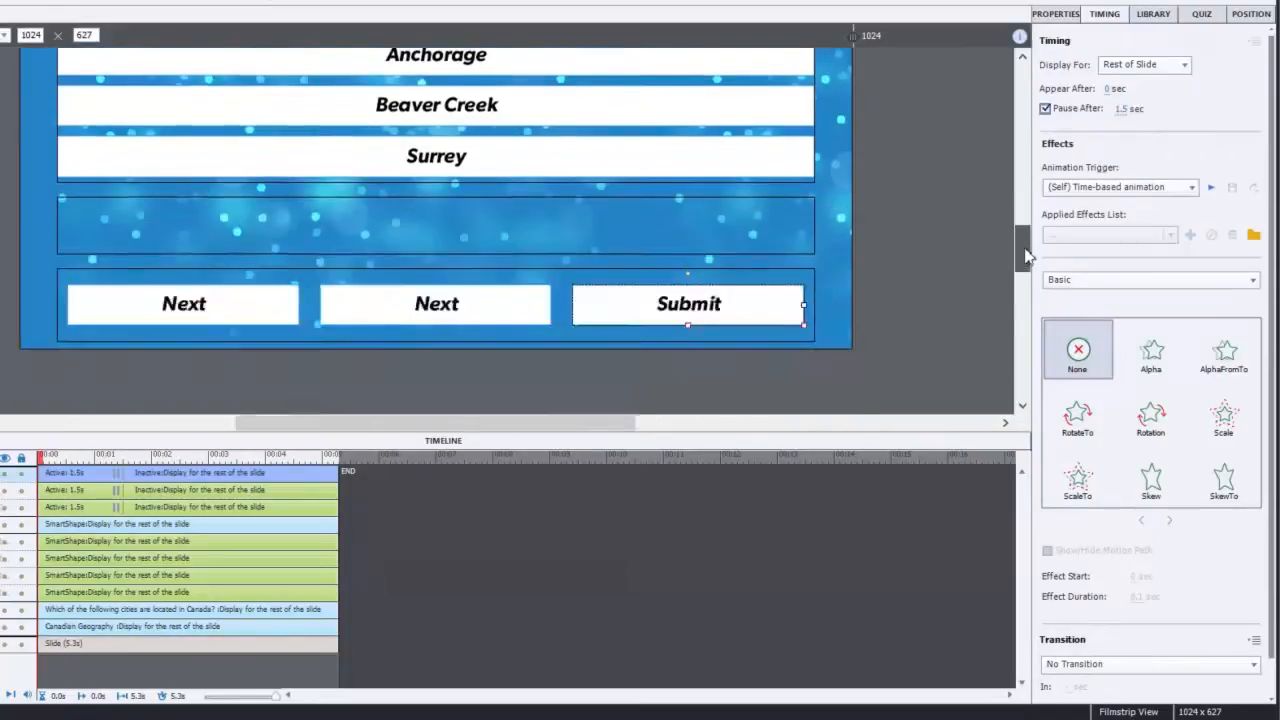
{"action": "left_click", "coordinate": [478, 320]}
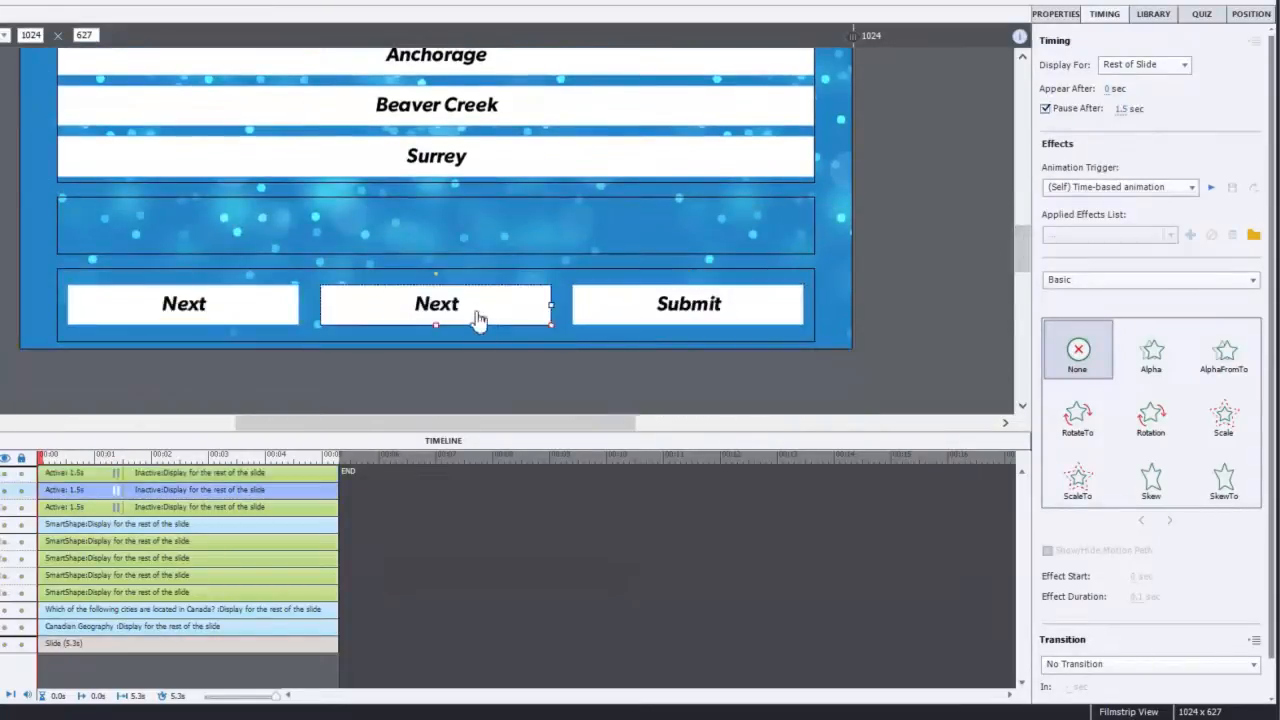
{"action": "left_click", "coordinate": [210, 314], "text": "shift"}
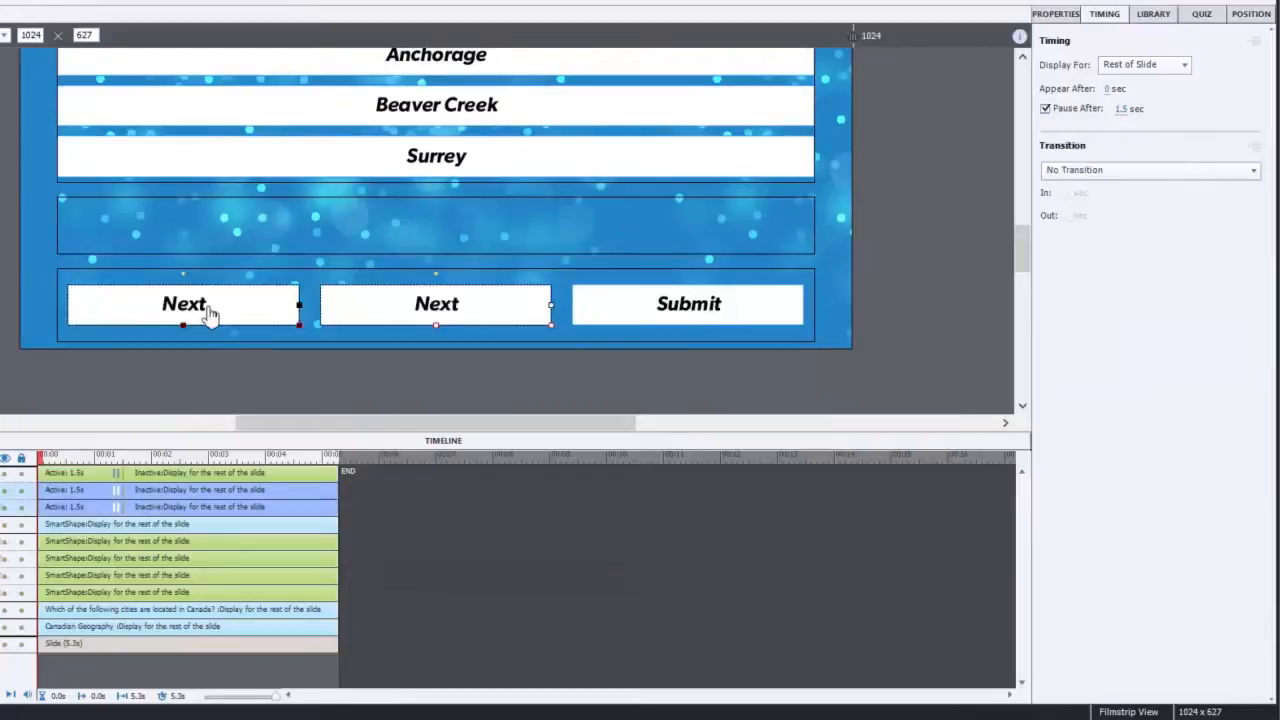
{"action": "left_click", "coordinate": [1121, 110]}
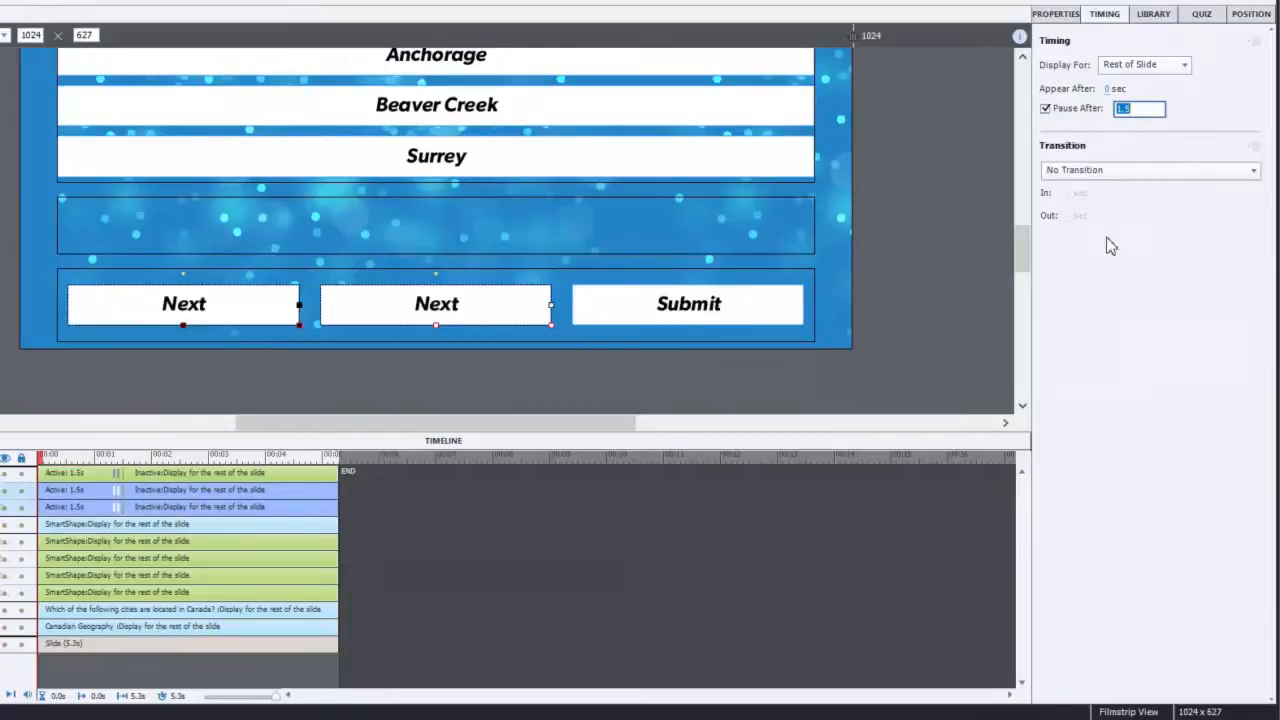
{"action": "type", "text": "2"}
{"action": "key", "text": "Return"}
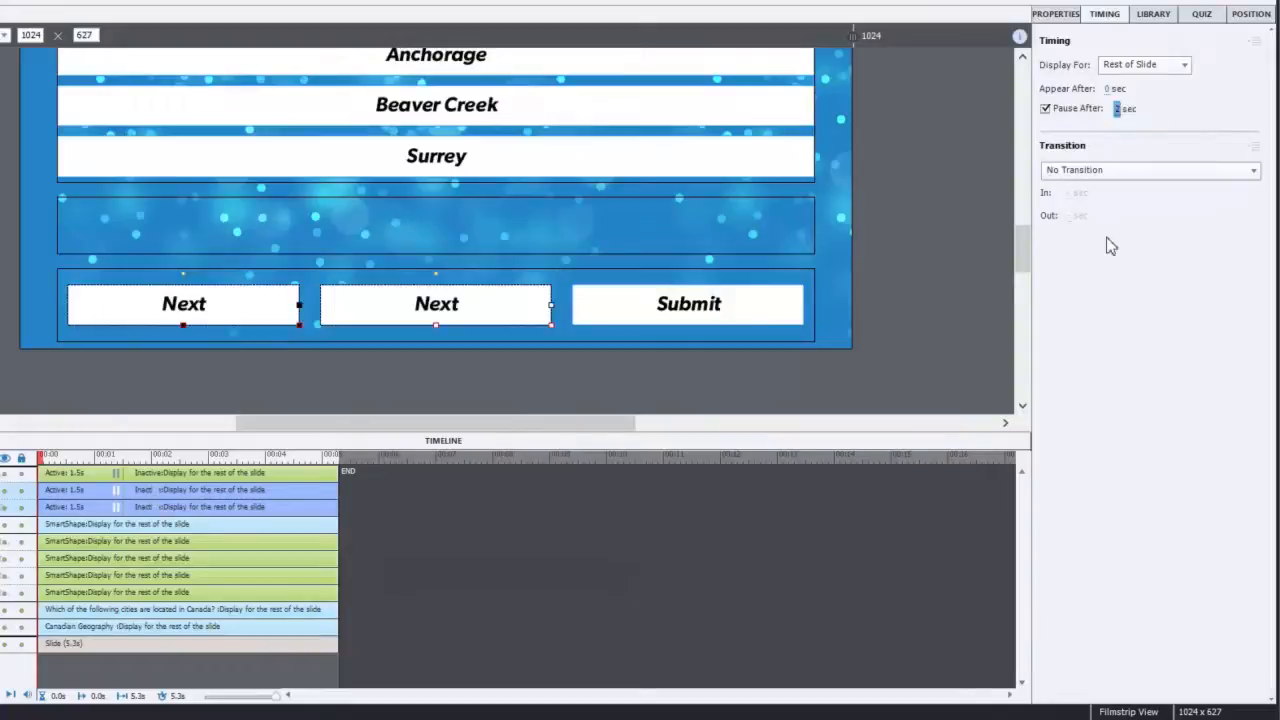
{"action": "left_click", "coordinate": [905, 312]}
{"action": "scroll", "coordinate": [905, 312], "scroll_direction": "up", "scroll_amount": 3}
{"action": "left_click_drag", "start_coordinate": [940, 435], "coordinate": [932, 640]}
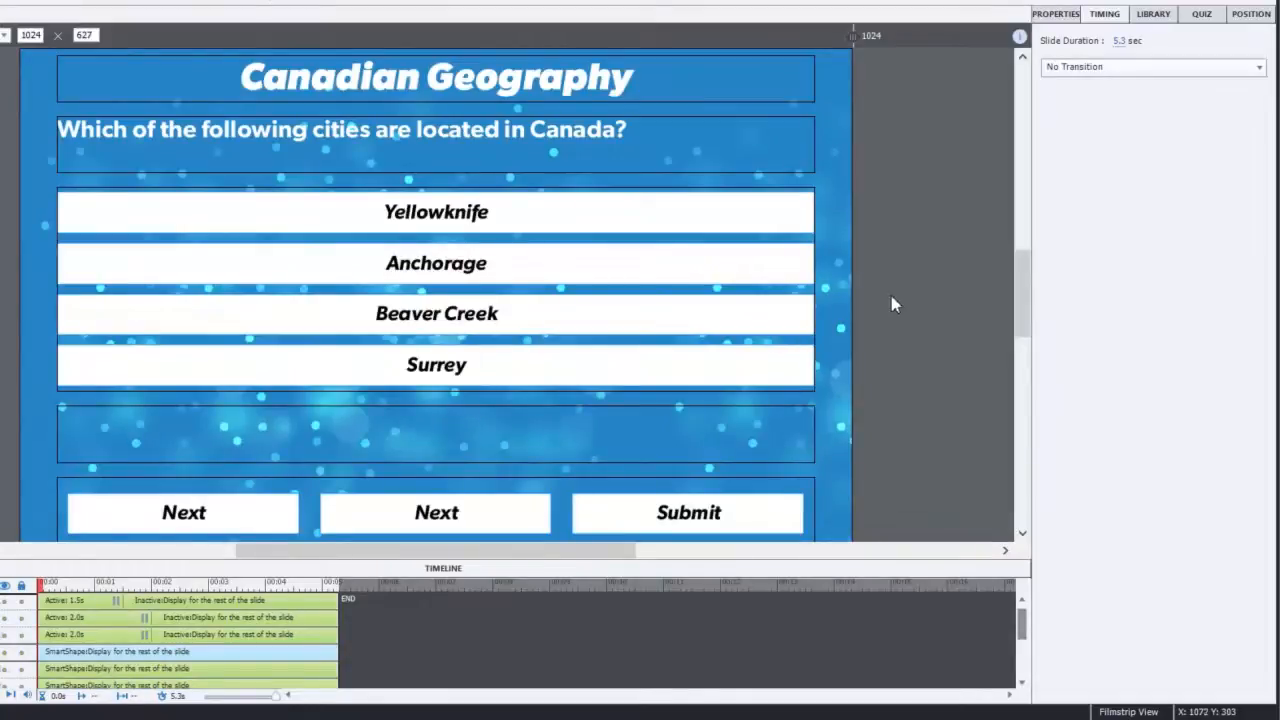
- Open the Canadian Geography Submit button's advanced action Submit_1 and remove Continue from the Correct decision's IF actions
{"action": "left_click", "coordinate": [733, 529]}
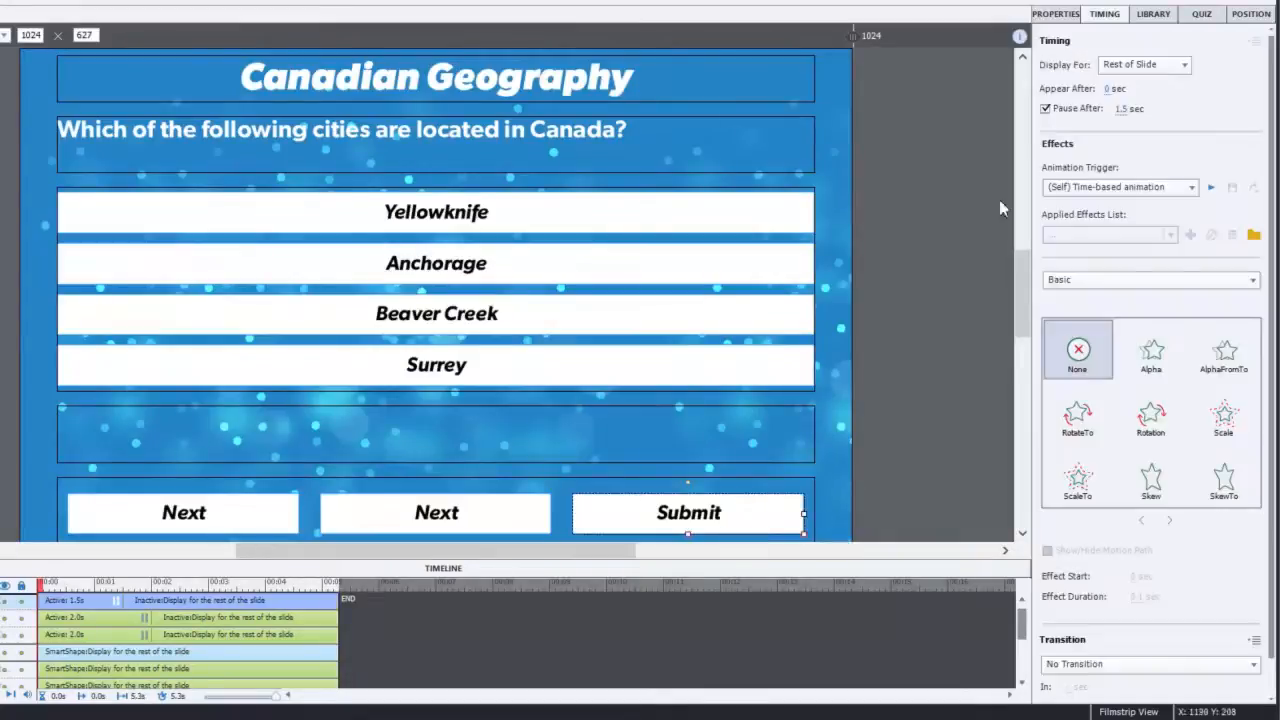
{"action": "left_click", "coordinate": [1056, 14]}
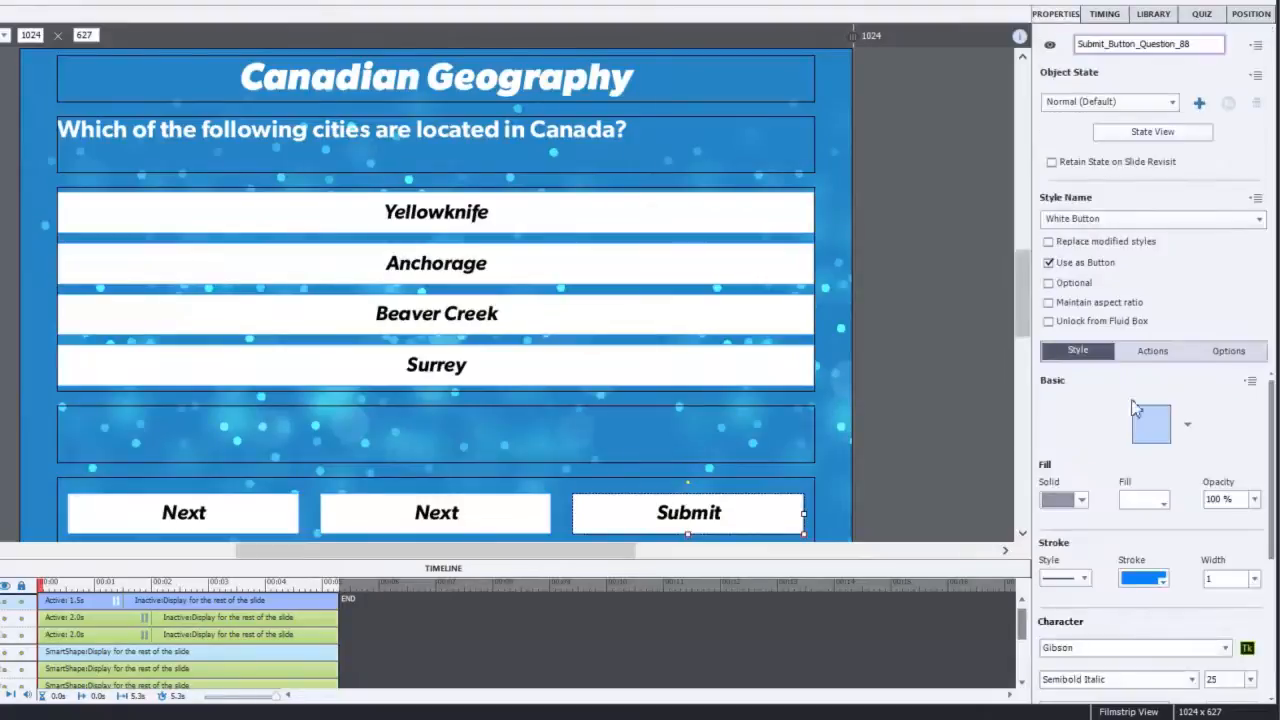
{"action": "left_click", "coordinate": [1150, 362]}
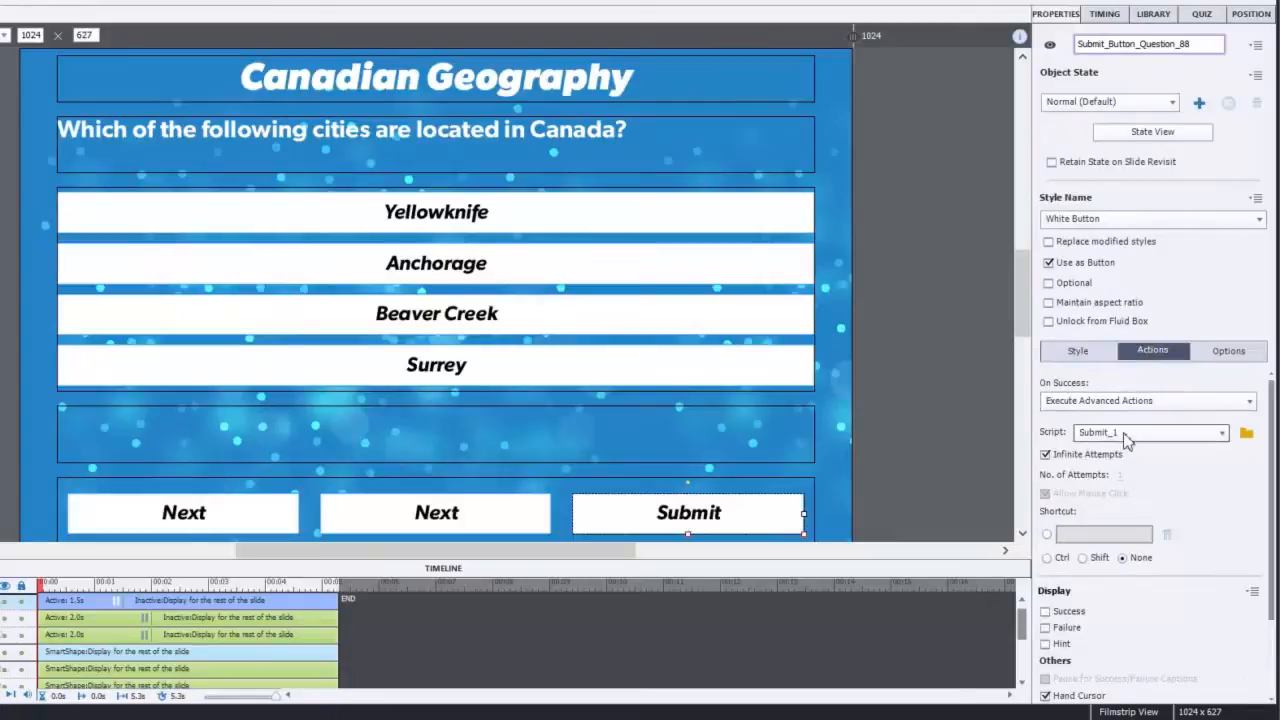
{"action": "left_click", "coordinate": [1246, 434]}
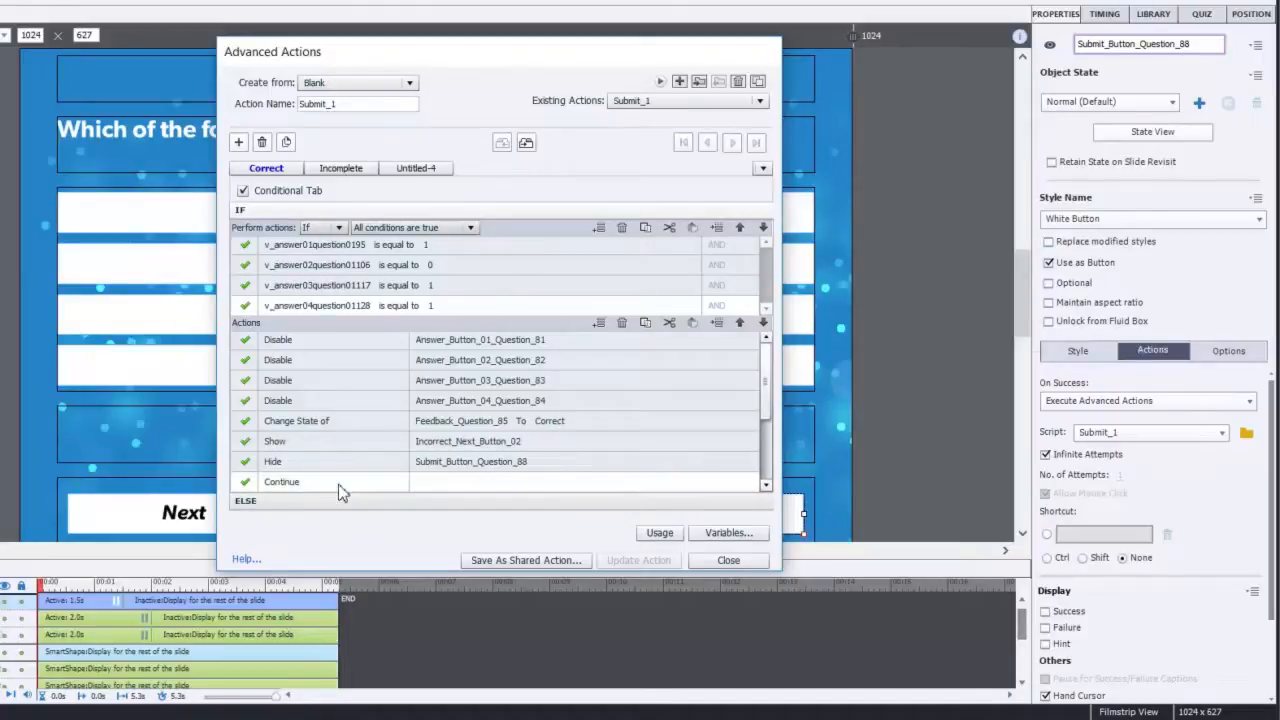
{"action": "left_click", "coordinate": [621, 322]}
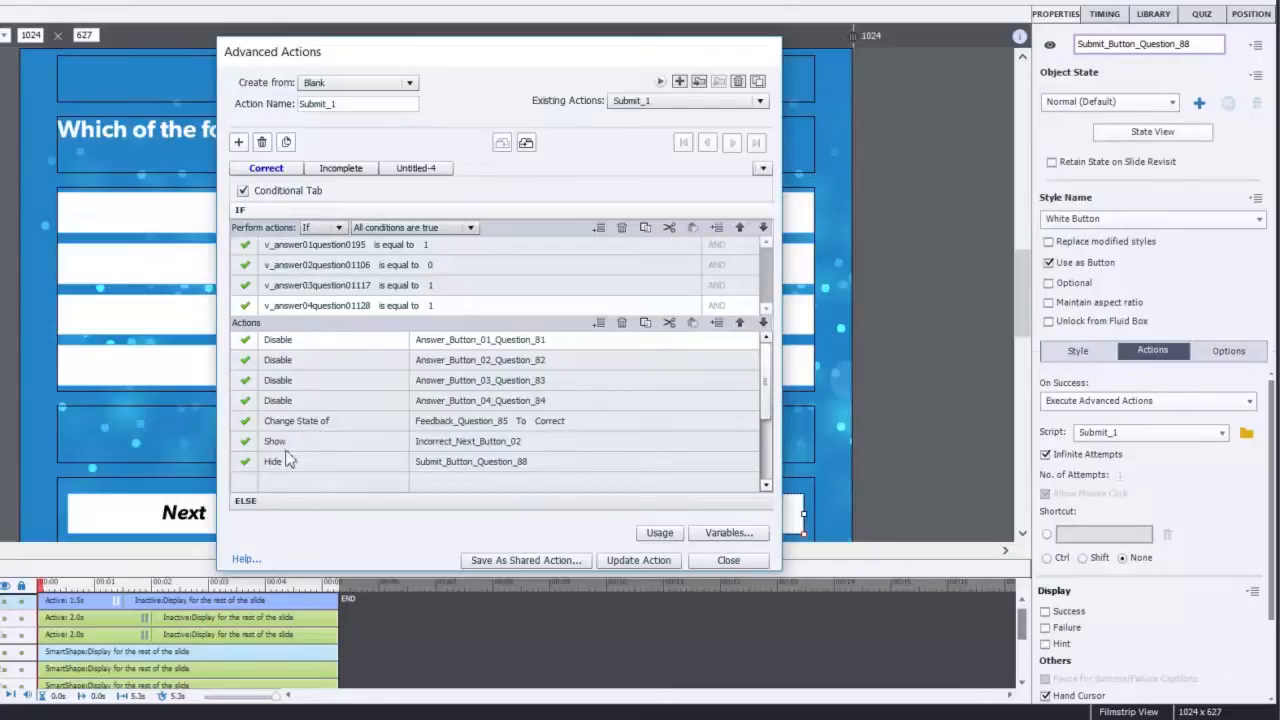
- Make the Show action in the Correct decision's IF actions target Correct_Next_Button_02
{"action": "left_click", "coordinate": [455, 450]}
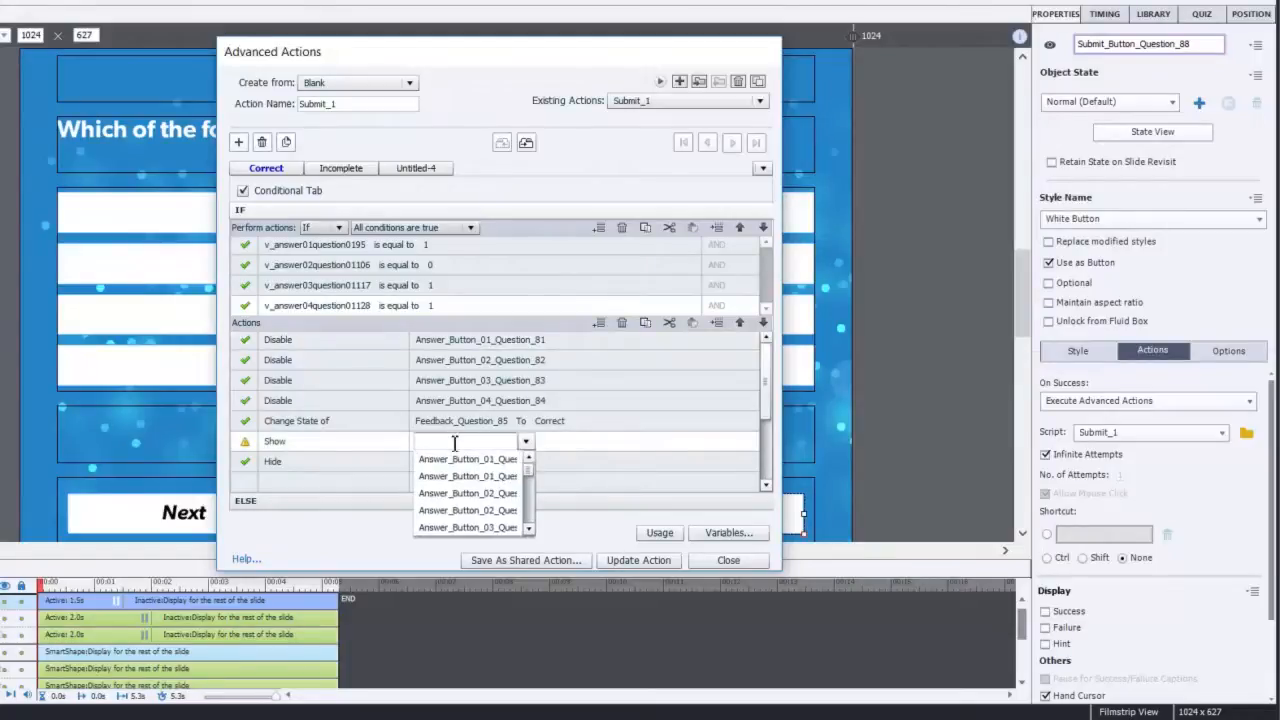
{"action": "type", "text": "button 02"}
{"action": "key", "text": "Down"}
{"action": "key", "text": "Down"}
{"action": "key", "text": "Down"}
{"action": "key", "text": "Down"}
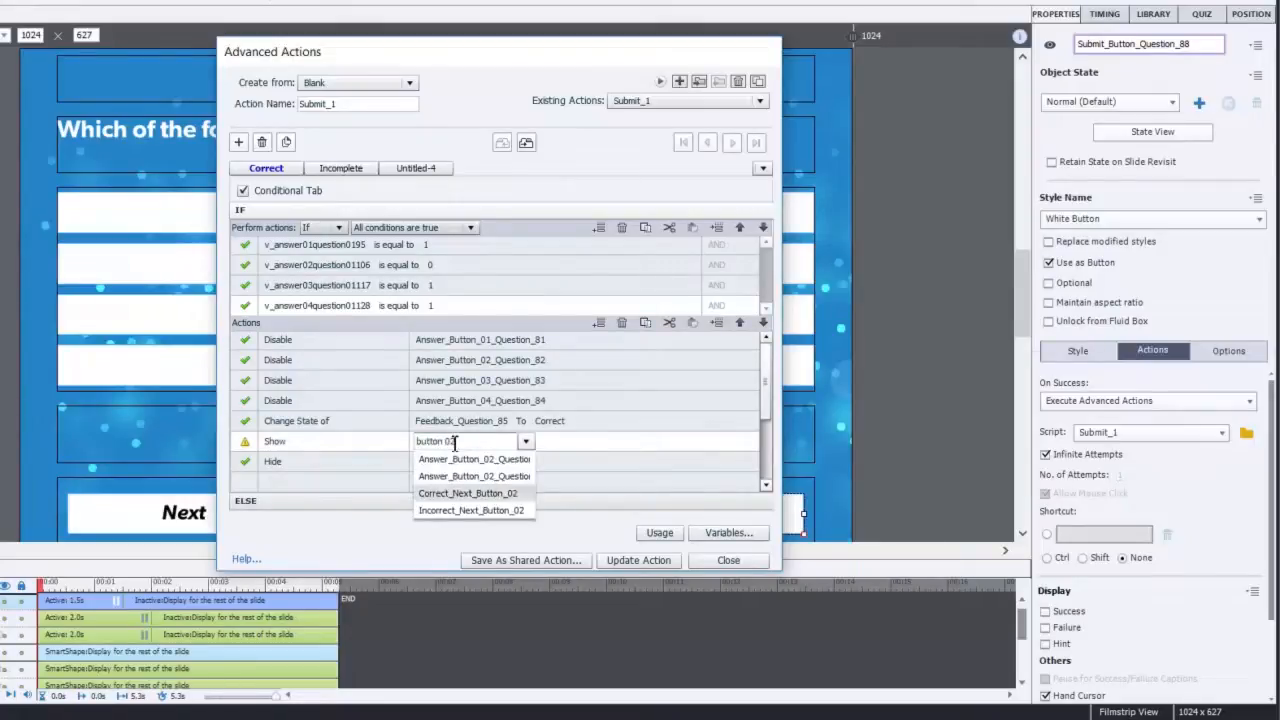
{"action": "key", "text": "Up"}
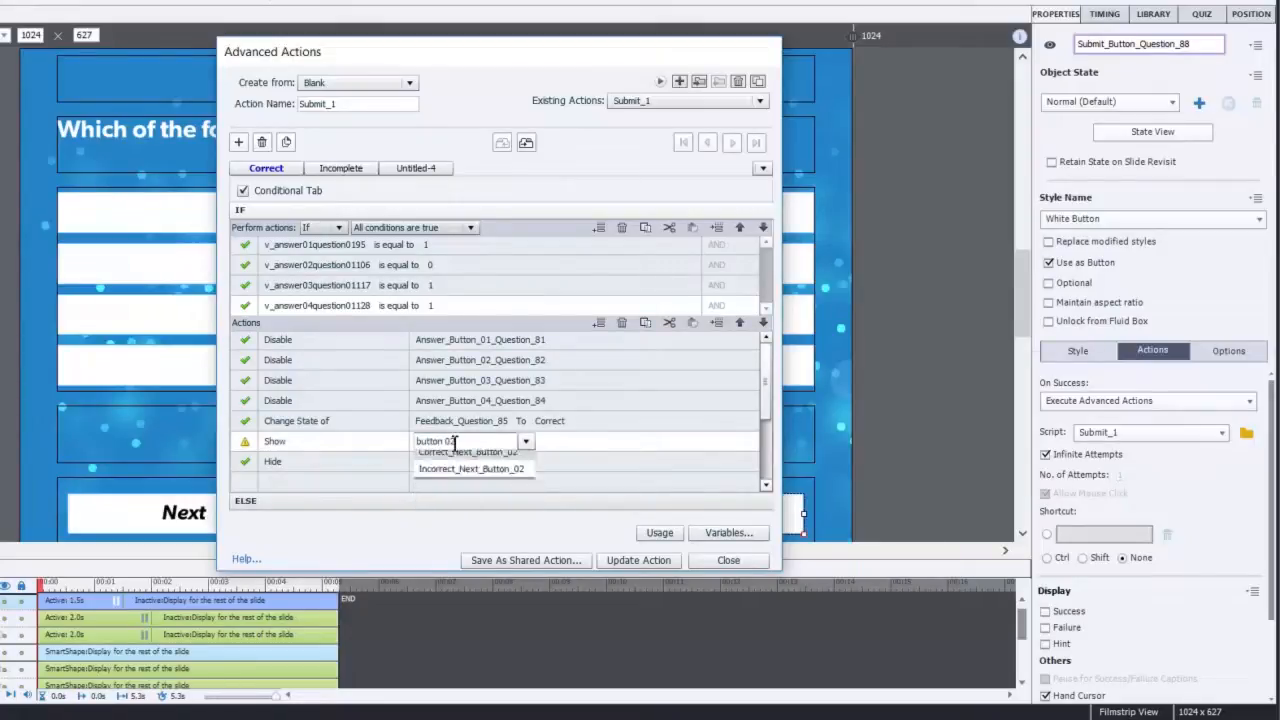
{"action": "key", "text": "Return"}
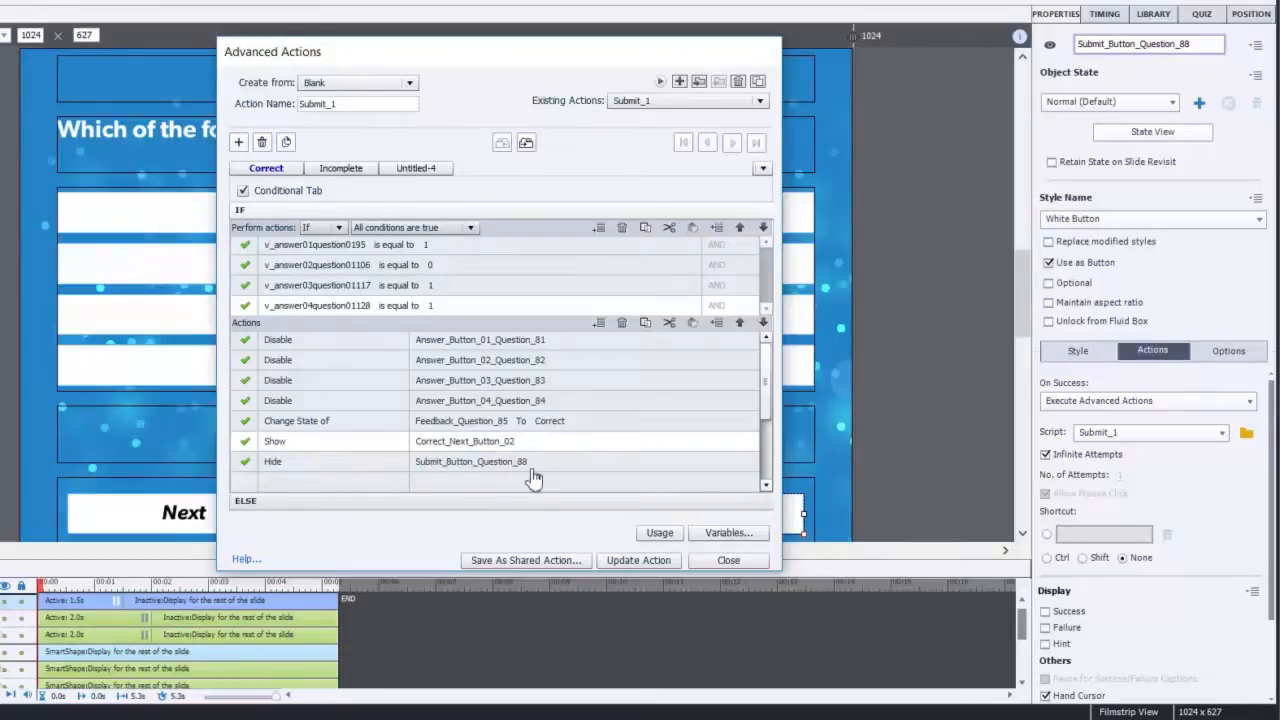
- Replace the Correct decision's existing ELSE action with a copy of all its IF actions
{"action": "left_click", "coordinate": [565, 464]}
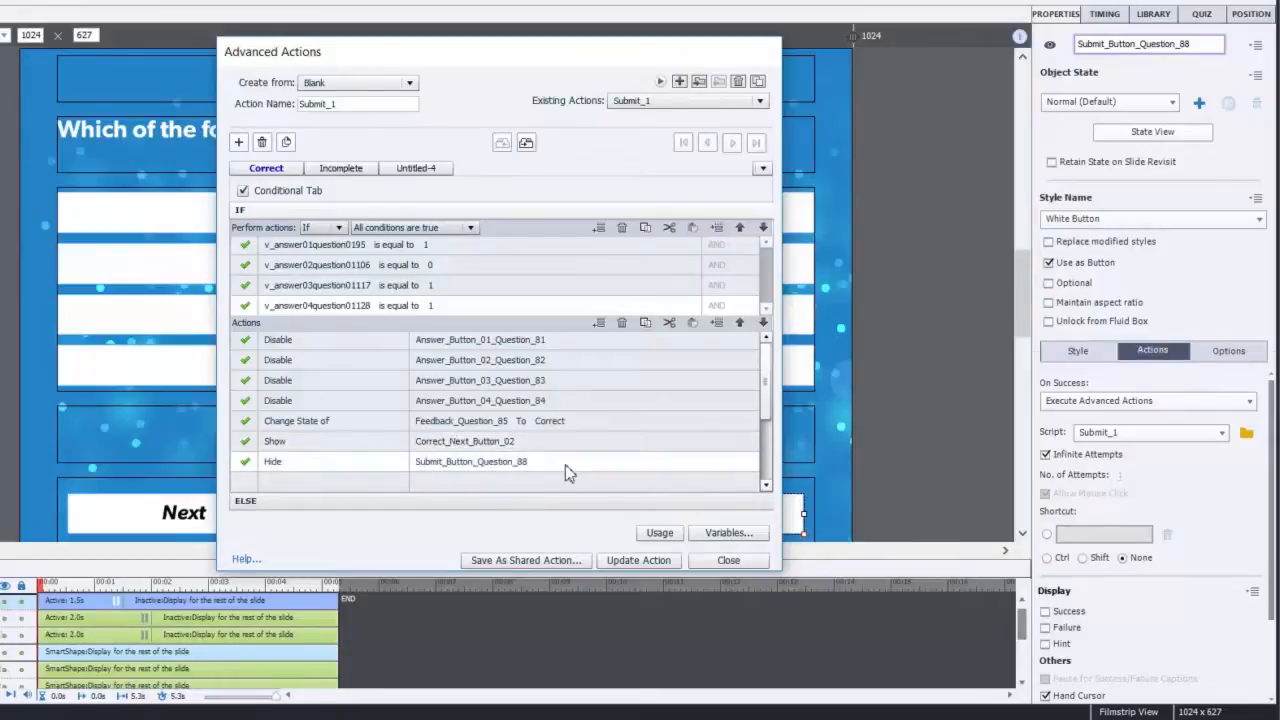
{"action": "left_click", "coordinate": [560, 346], "text": "shift"}
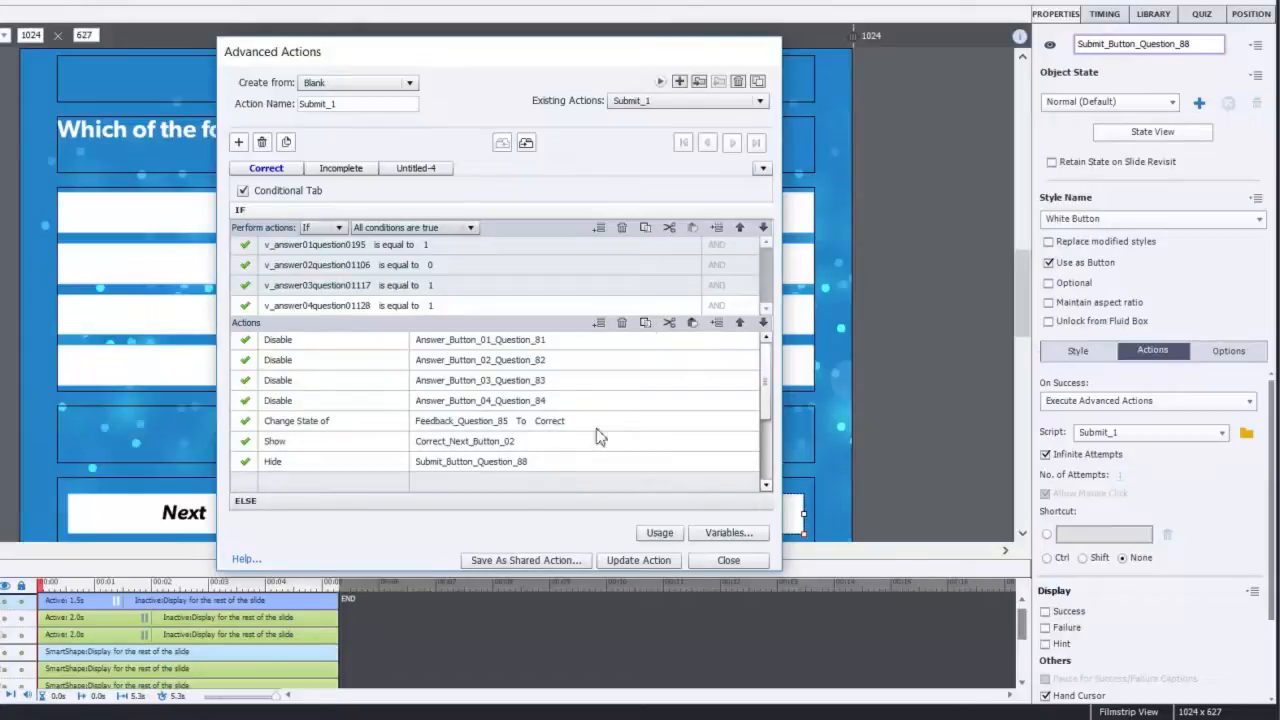
{"action": "left_click", "coordinate": [520, 508]}
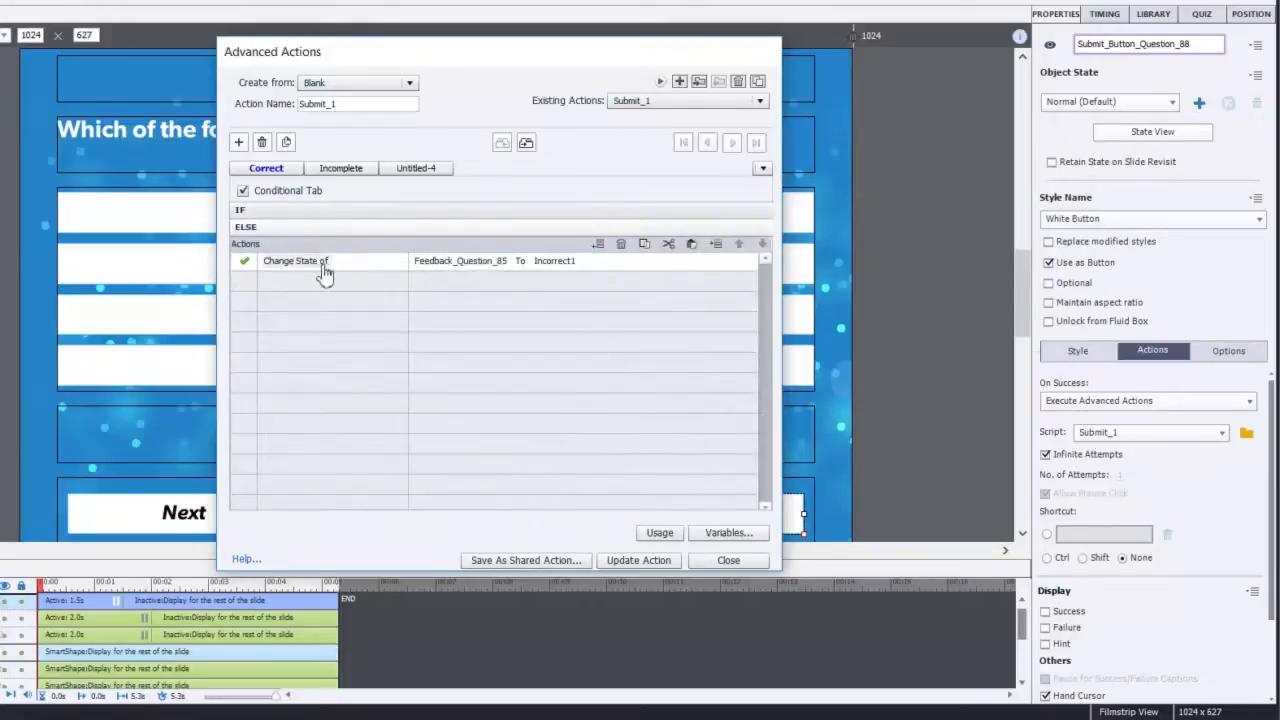
{"action": "left_click", "coordinate": [621, 244]}
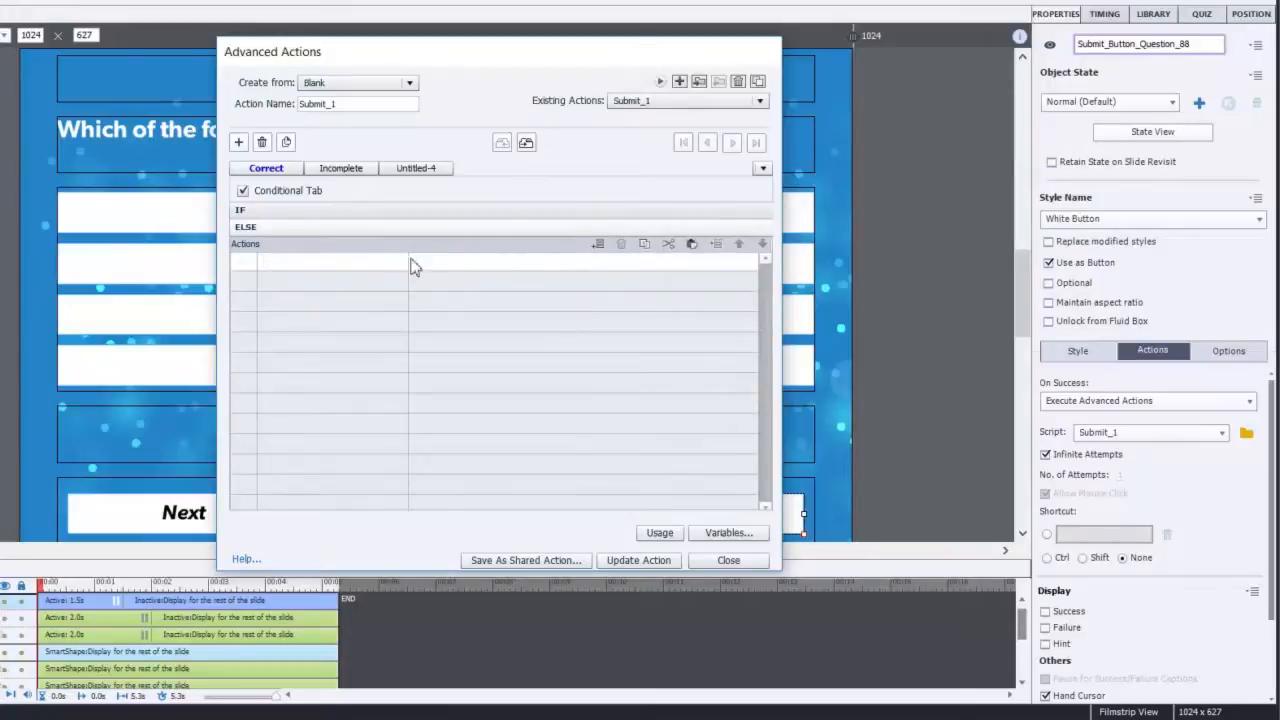
{"action": "left_click", "coordinate": [691, 244]}
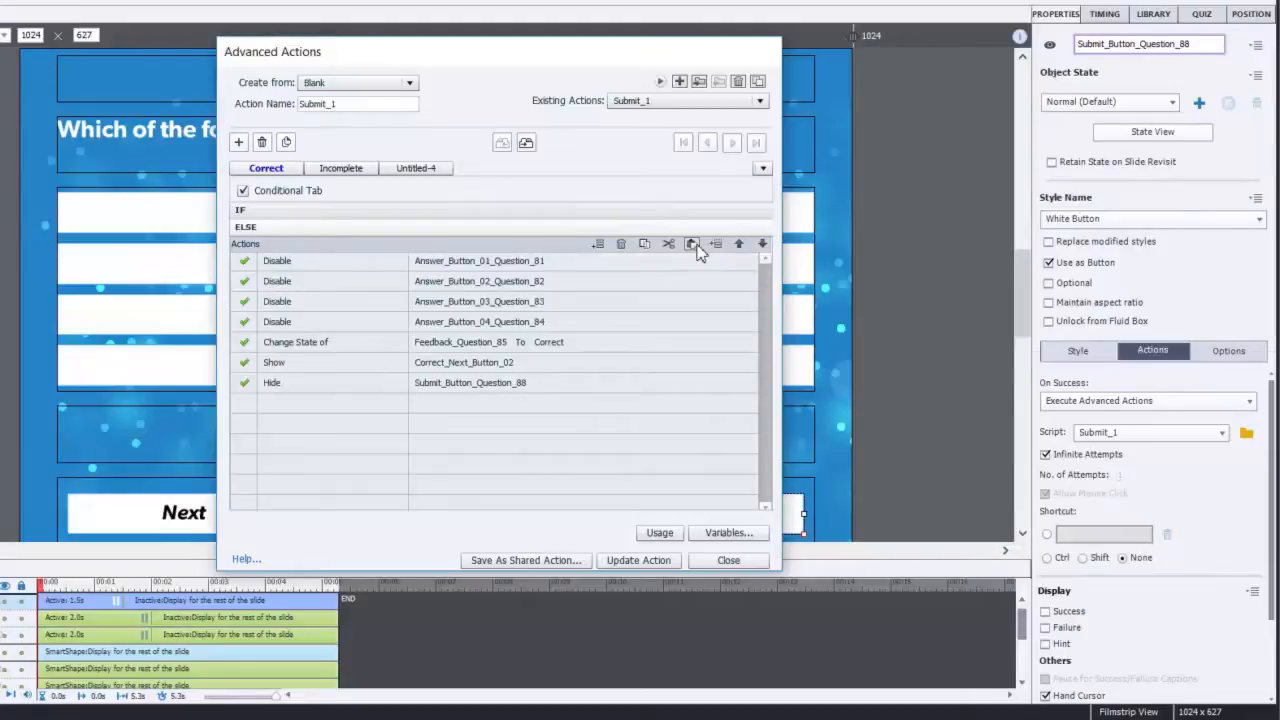
- In the Correct decision's ELSE actions, change Feedback_Question_85 to its Incorrect1 state and make the Show action target Incorrect_Next_Button_02
{"action": "left_click", "coordinate": [566, 349]}
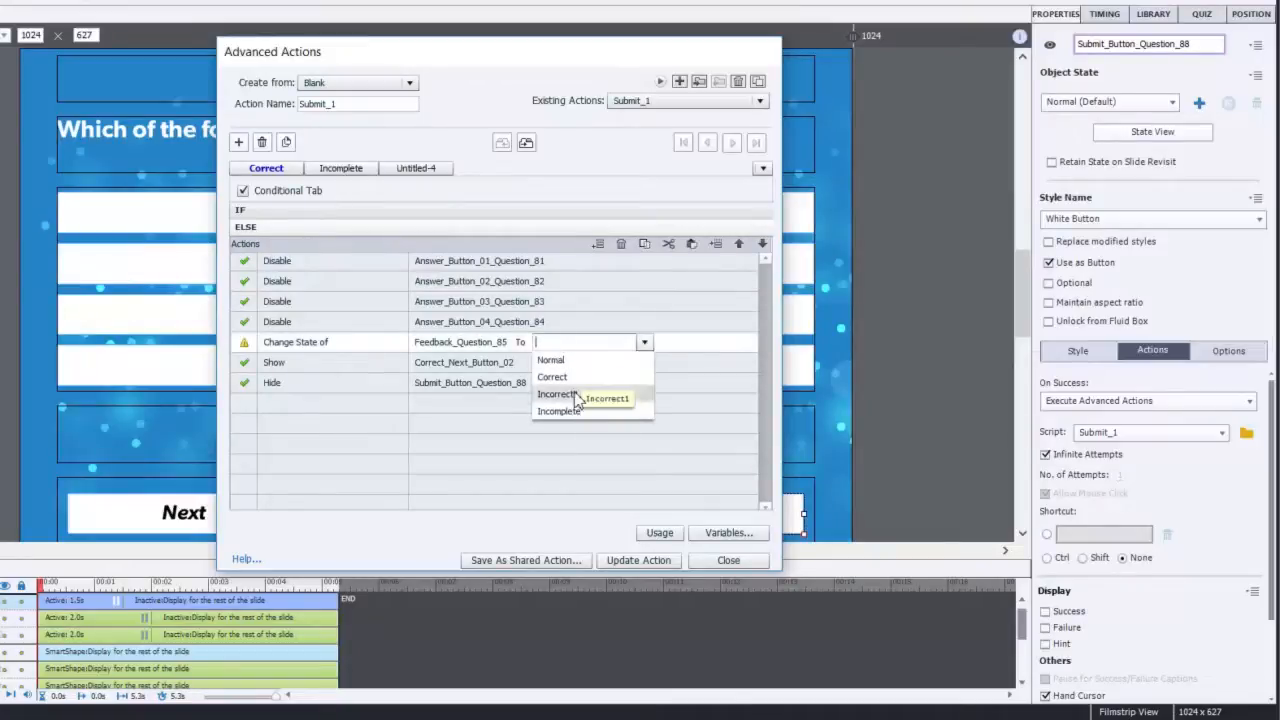
{"action": "left_click", "coordinate": [577, 397]}
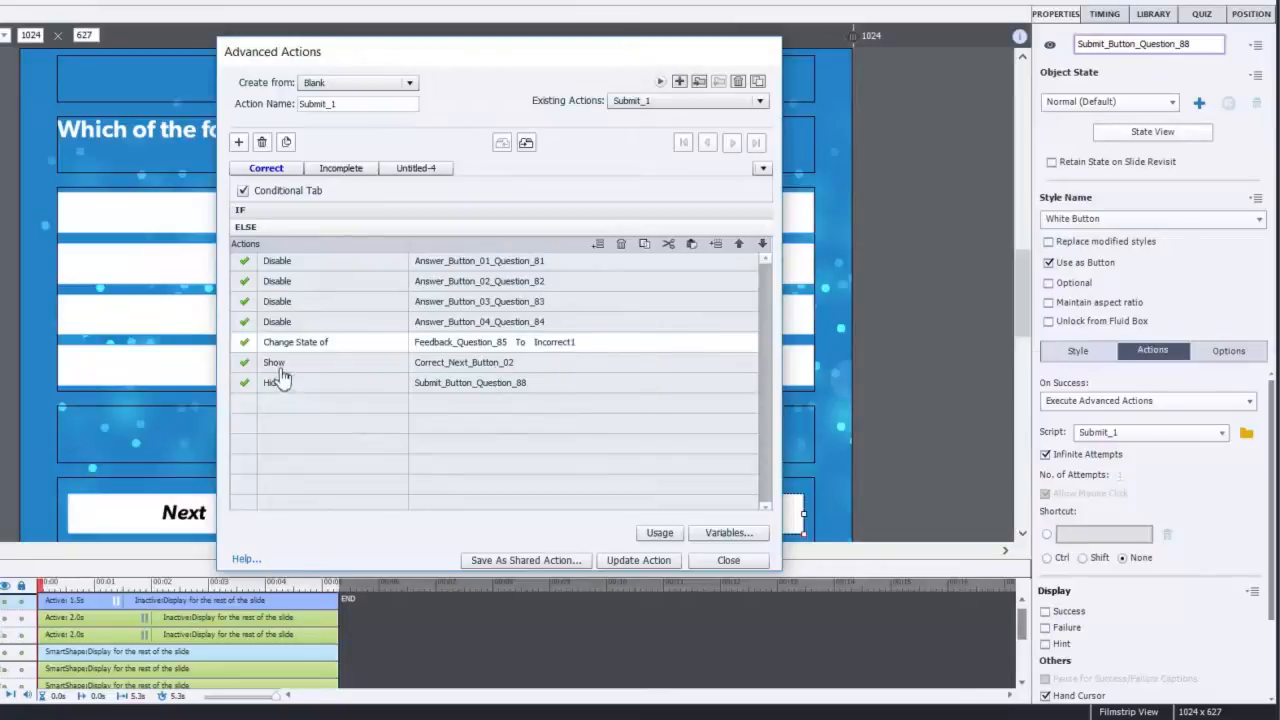
{"action": "left_click", "coordinate": [499, 366]}
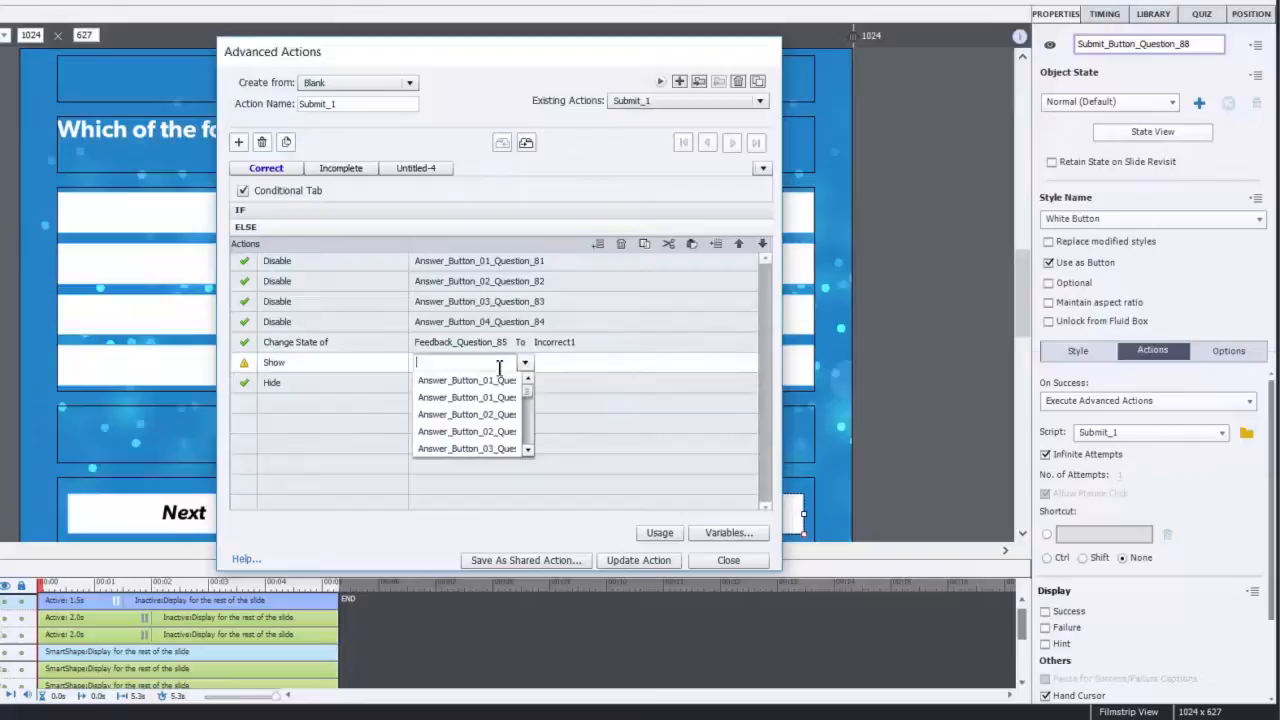
{"action": "left_click", "coordinate": [530, 435]}
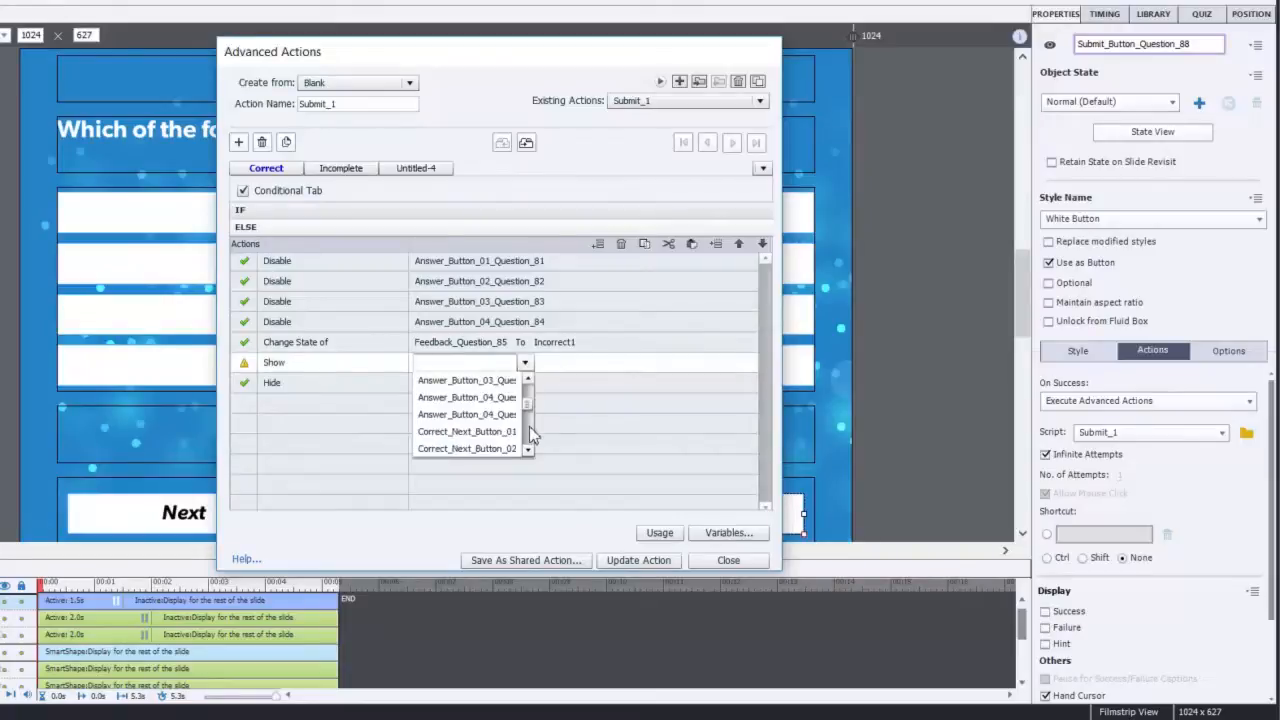
{"action": "left_click", "coordinate": [530, 433]}
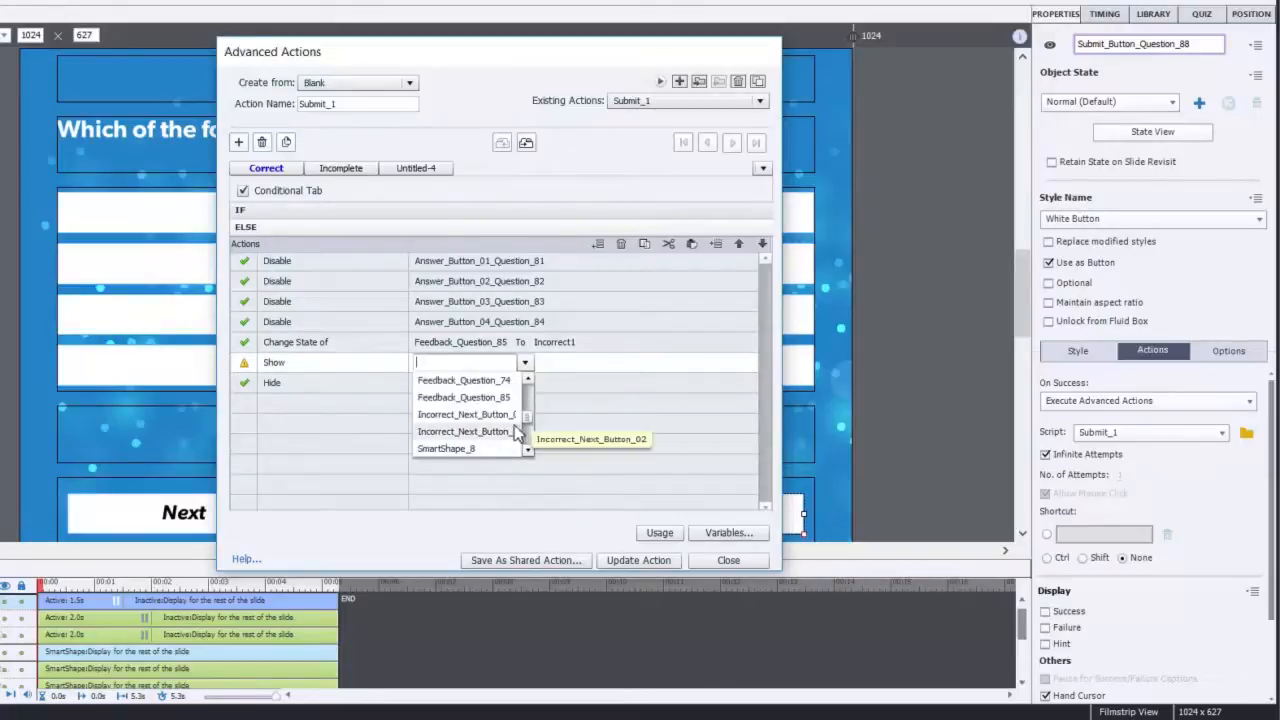
{"action": "left_click", "coordinate": [514, 425]}
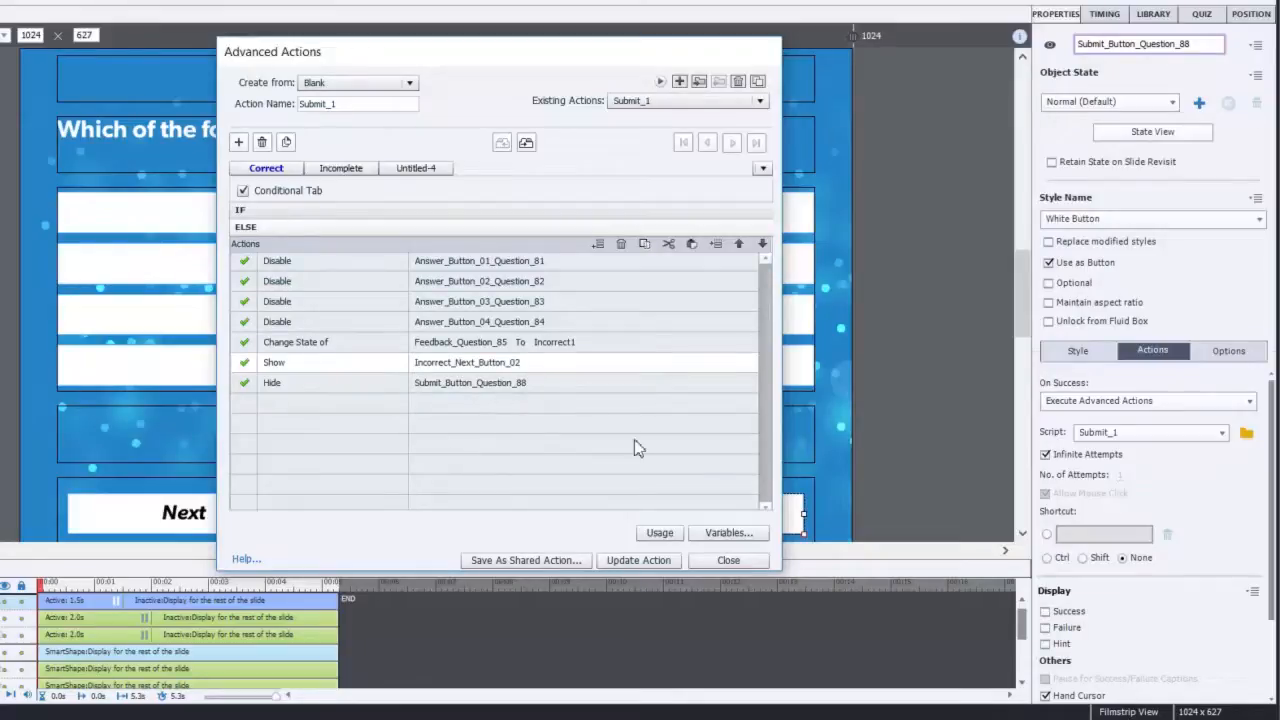
- Update the advanced action Submit_1 with these changes and close the Advanced Actions dialog
{"action": "left_click", "coordinate": [645, 564]}
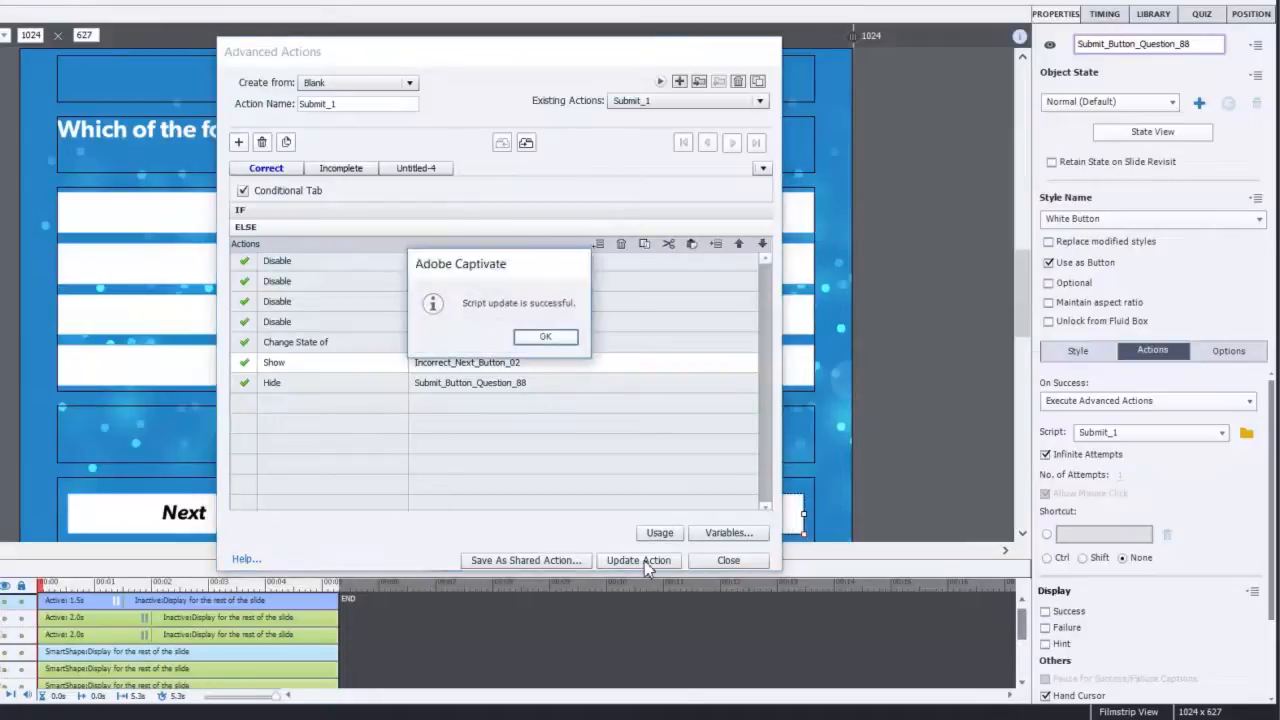
{"action": "left_click", "coordinate": [550, 338]}
{"action": "left_click", "coordinate": [729, 561]}
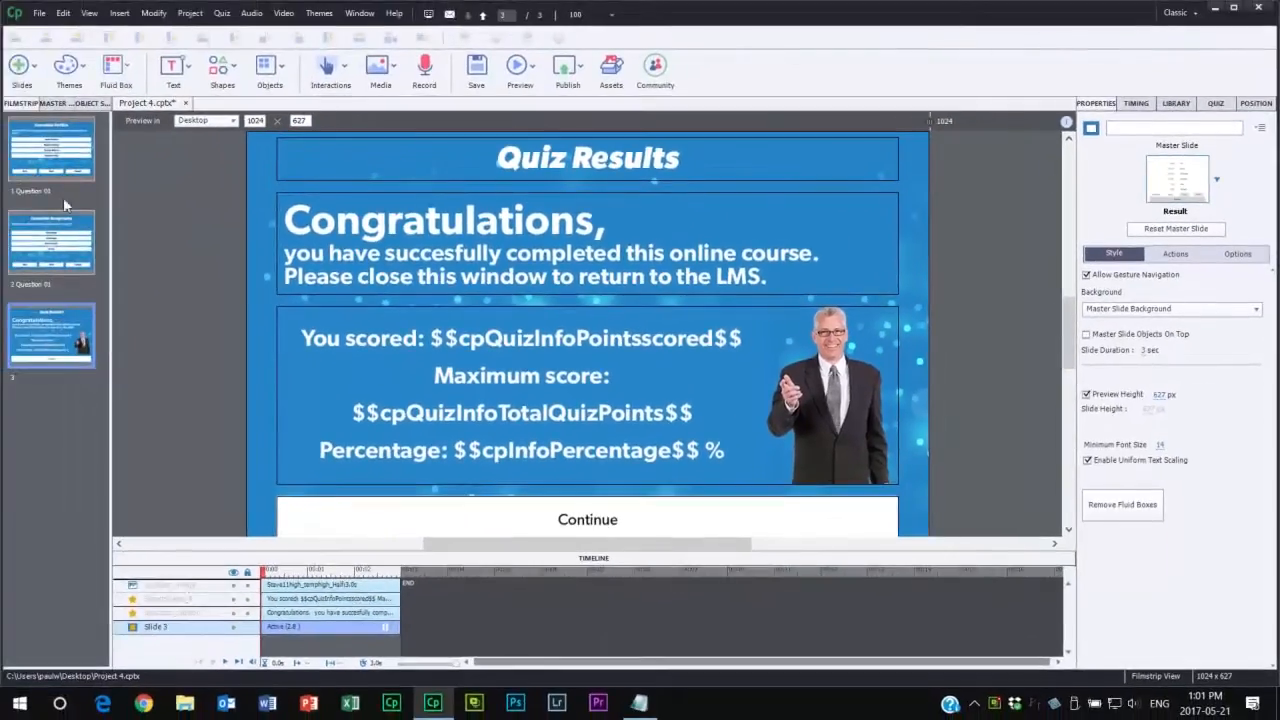
- Preview the whole project, submit Stephen Harper as the Canadian Politics answer and continue to the following question
{"action": "left_click", "coordinate": [72, 156]}
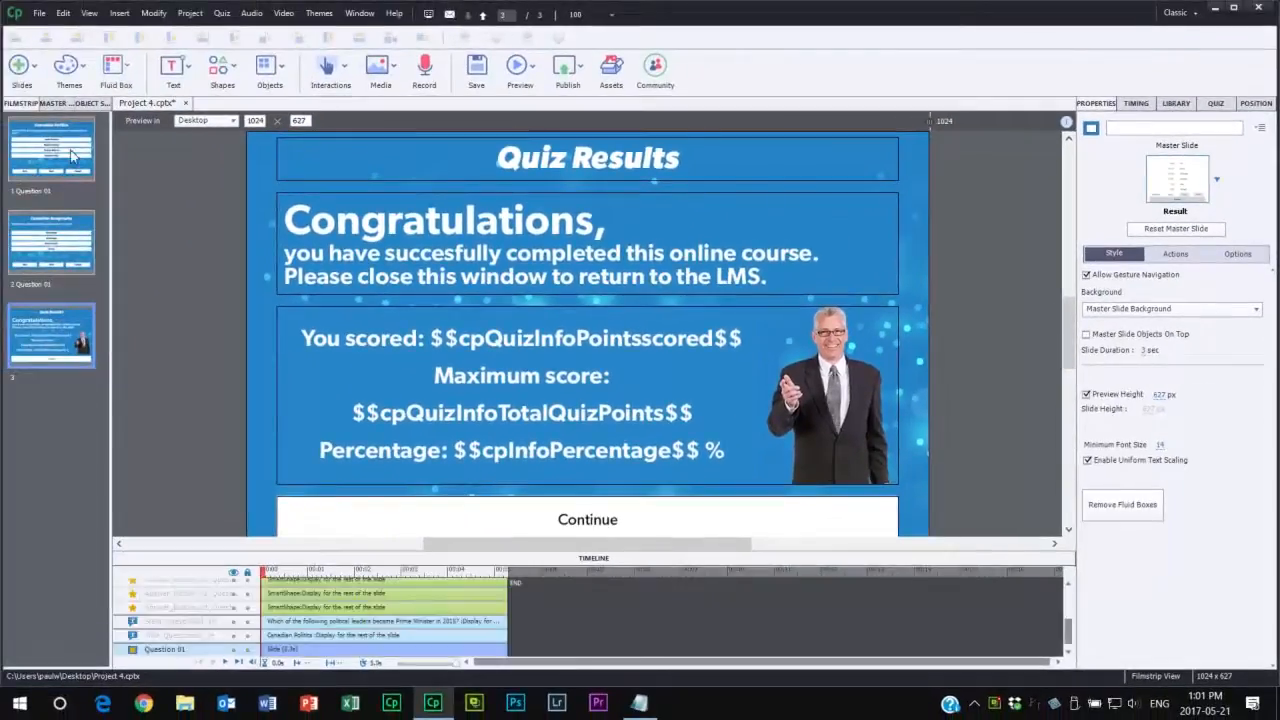
{"action": "left_click", "coordinate": [538, 78]}
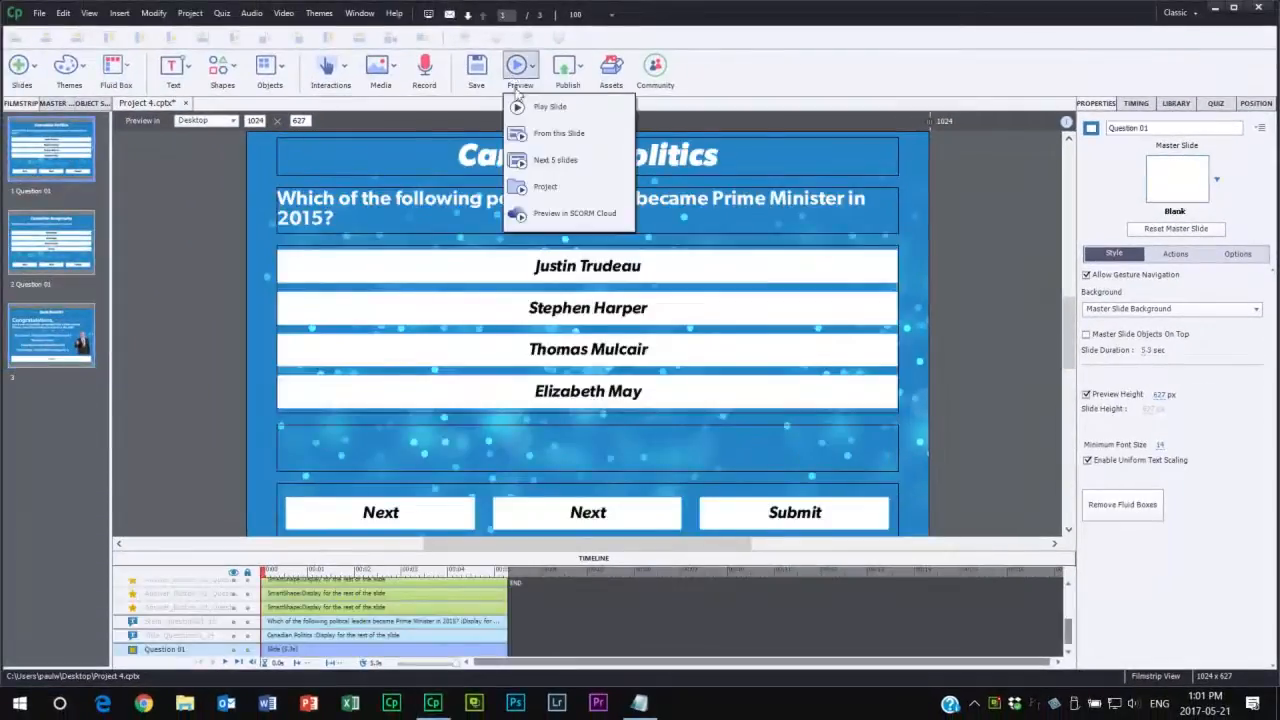
{"action": "left_click", "coordinate": [540, 187]}
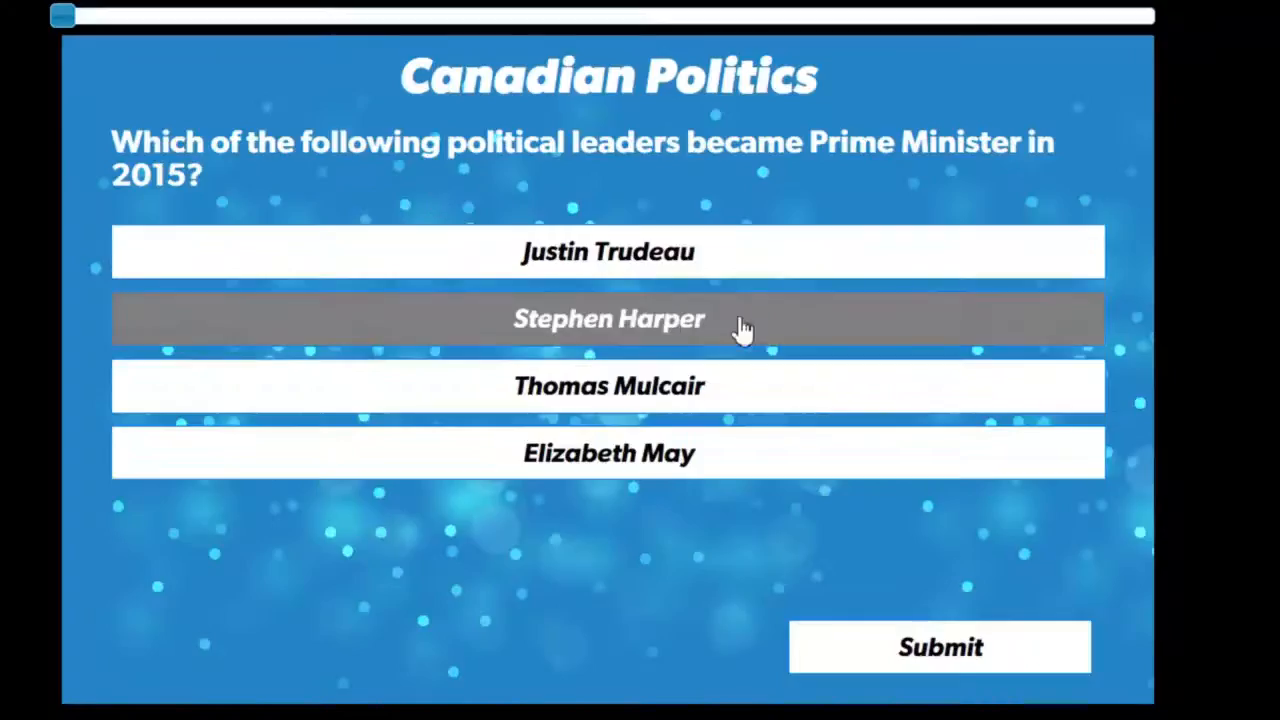
{"action": "left_click", "coordinate": [766, 332]}
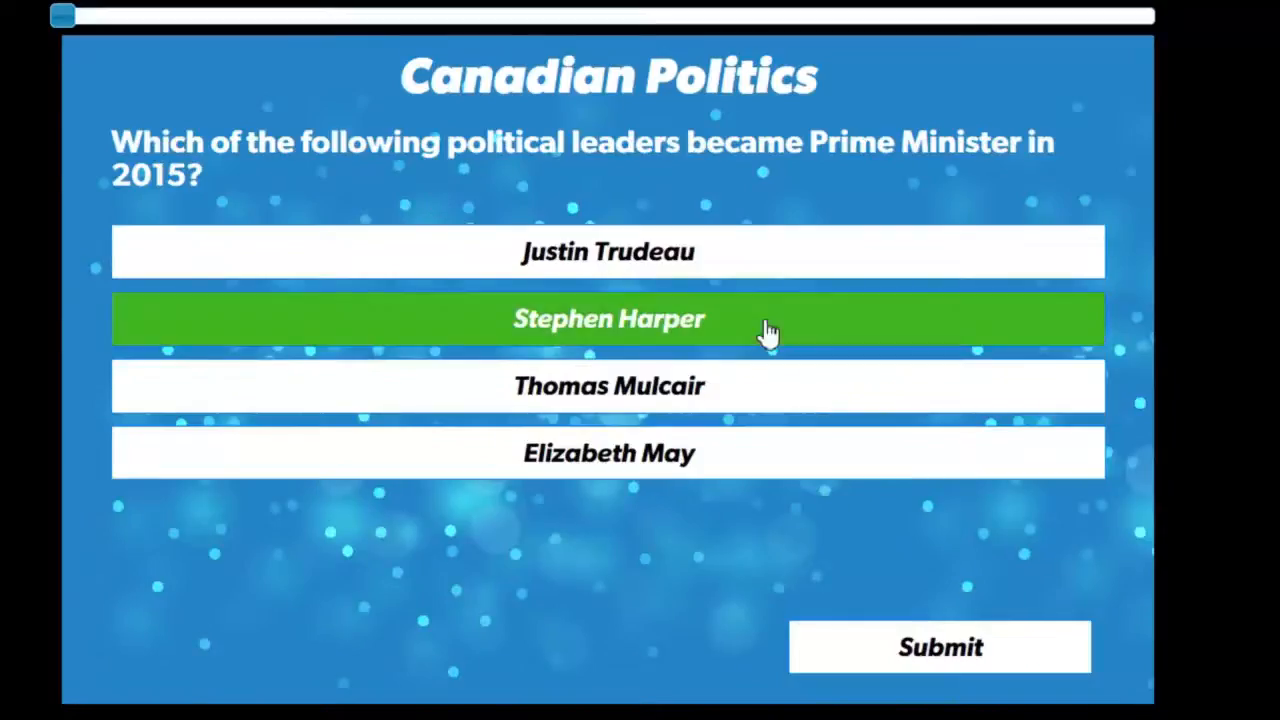
{"action": "left_click", "coordinate": [945, 650]}
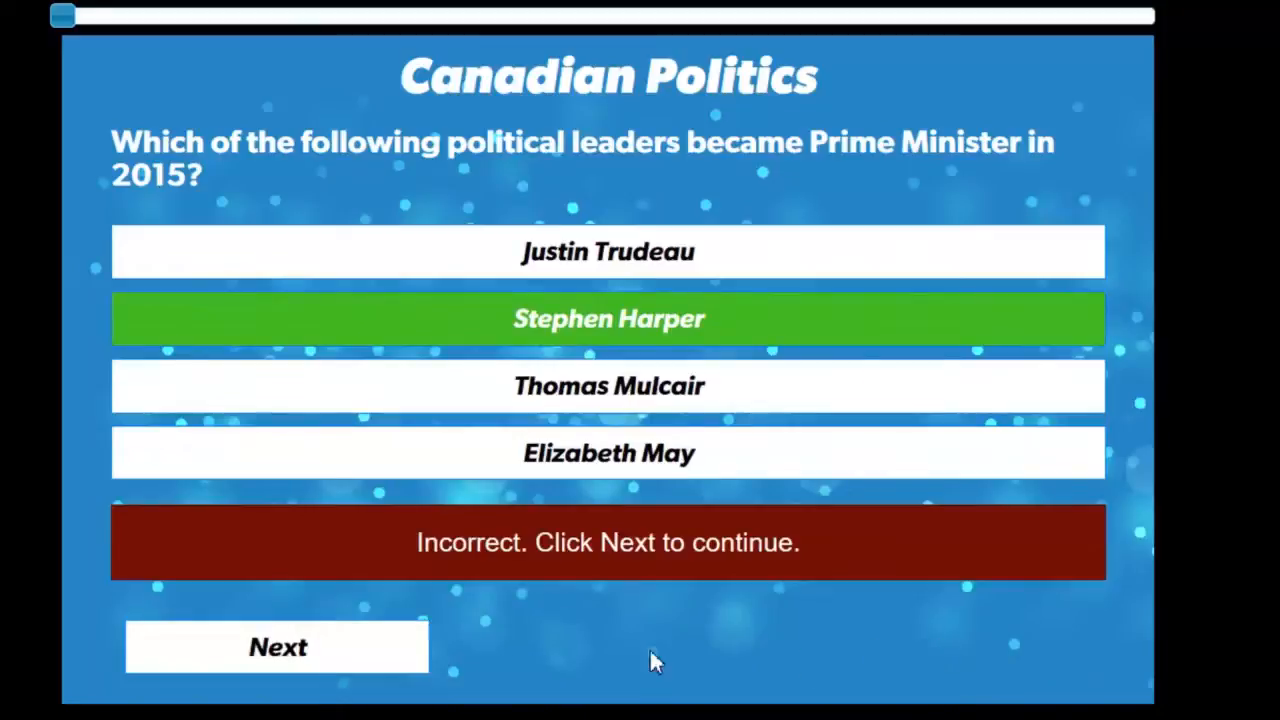
{"action": "left_click", "coordinate": [362, 665]}
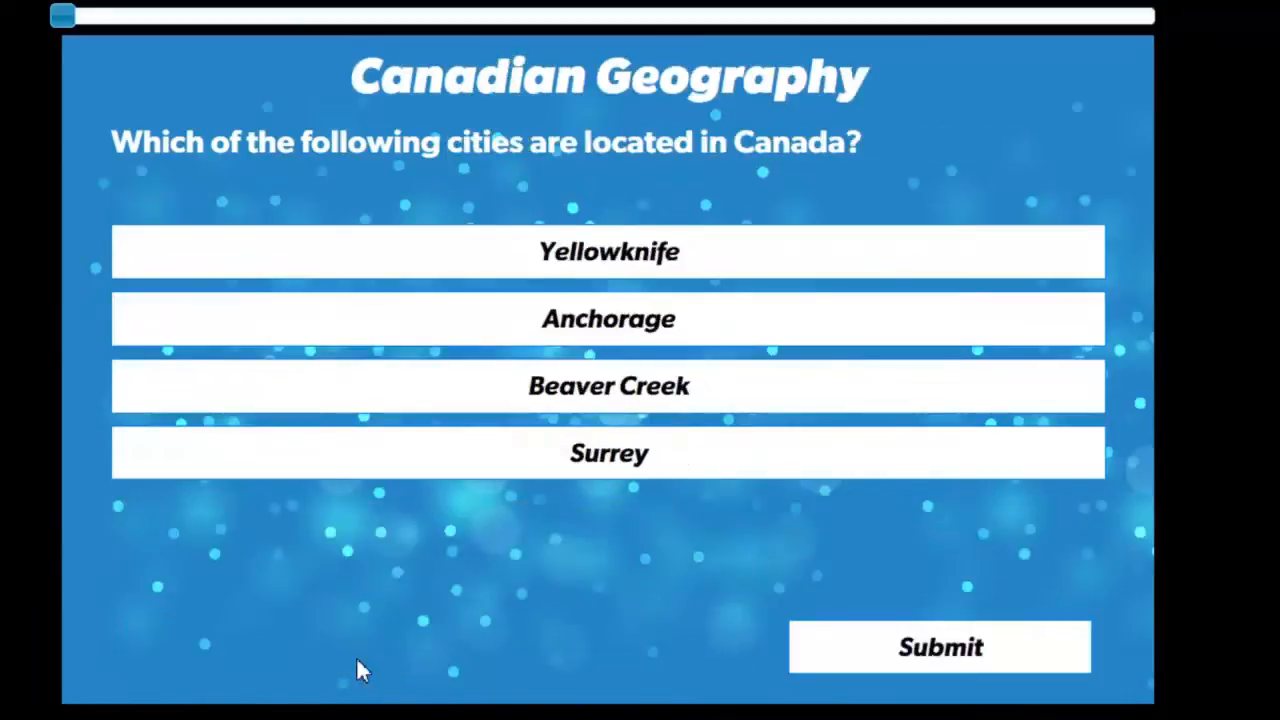
- Submit all four cities as the Canadian Geography answer in the preview and continue past the question
{"action": "left_click", "coordinate": [774, 264]}
{"action": "left_click", "coordinate": [781, 316]}
{"action": "left_click", "coordinate": [768, 402]}
{"action": "left_click", "coordinate": [781, 464]}
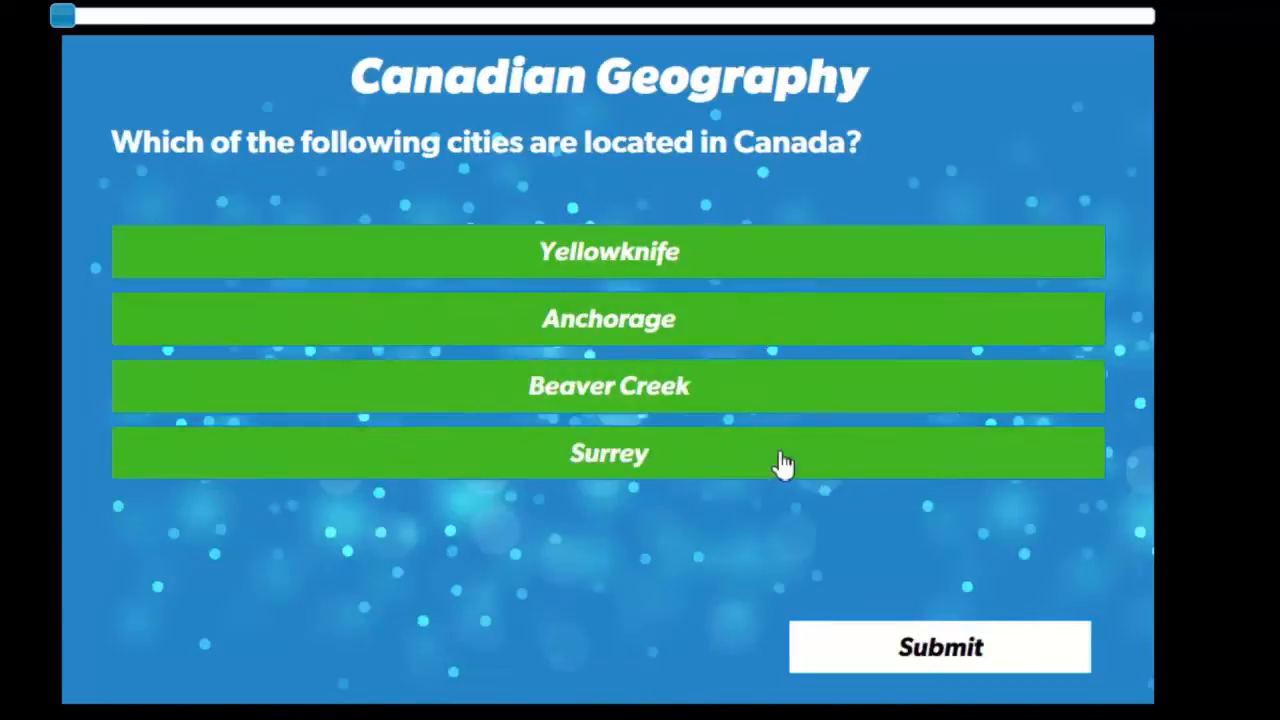
{"action": "left_click", "coordinate": [957, 657]}
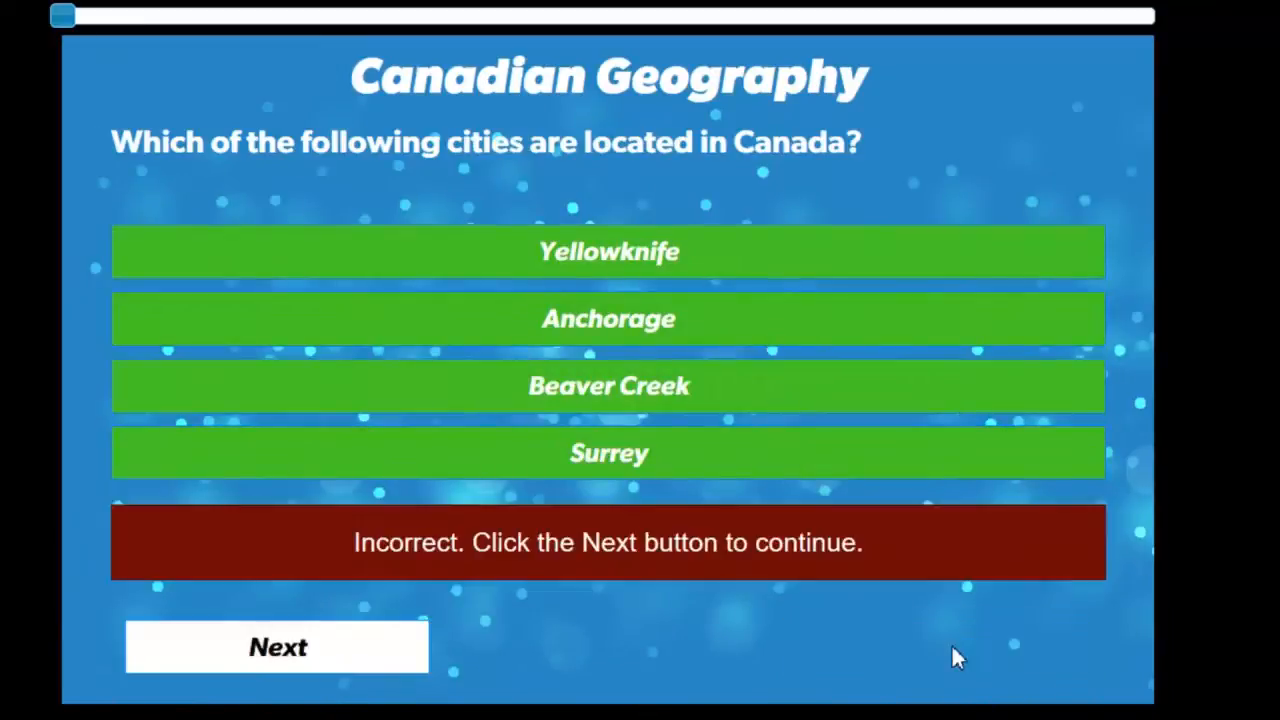
{"action": "left_click", "coordinate": [330, 654]}
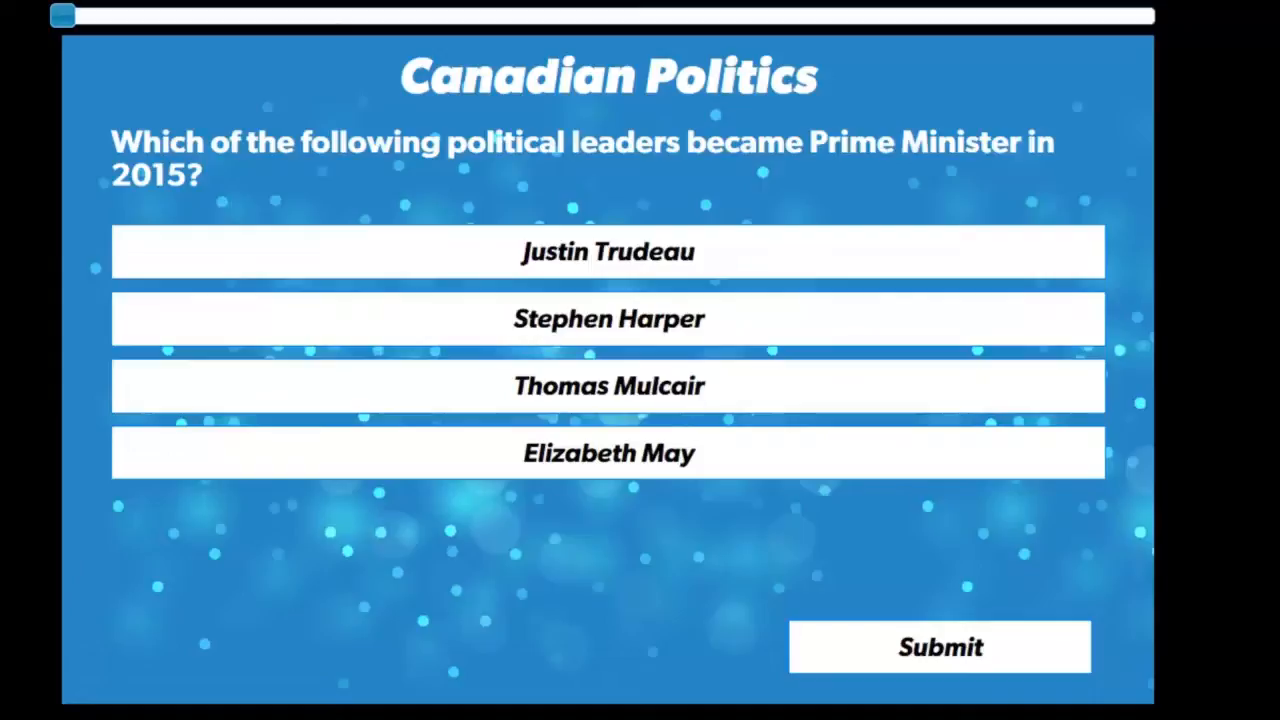
- In a fresh project preview, submit Justin Trudeau as the Canadian Politics answer and continue to the following question
{"action": "left_click", "coordinate": [851, 260]}
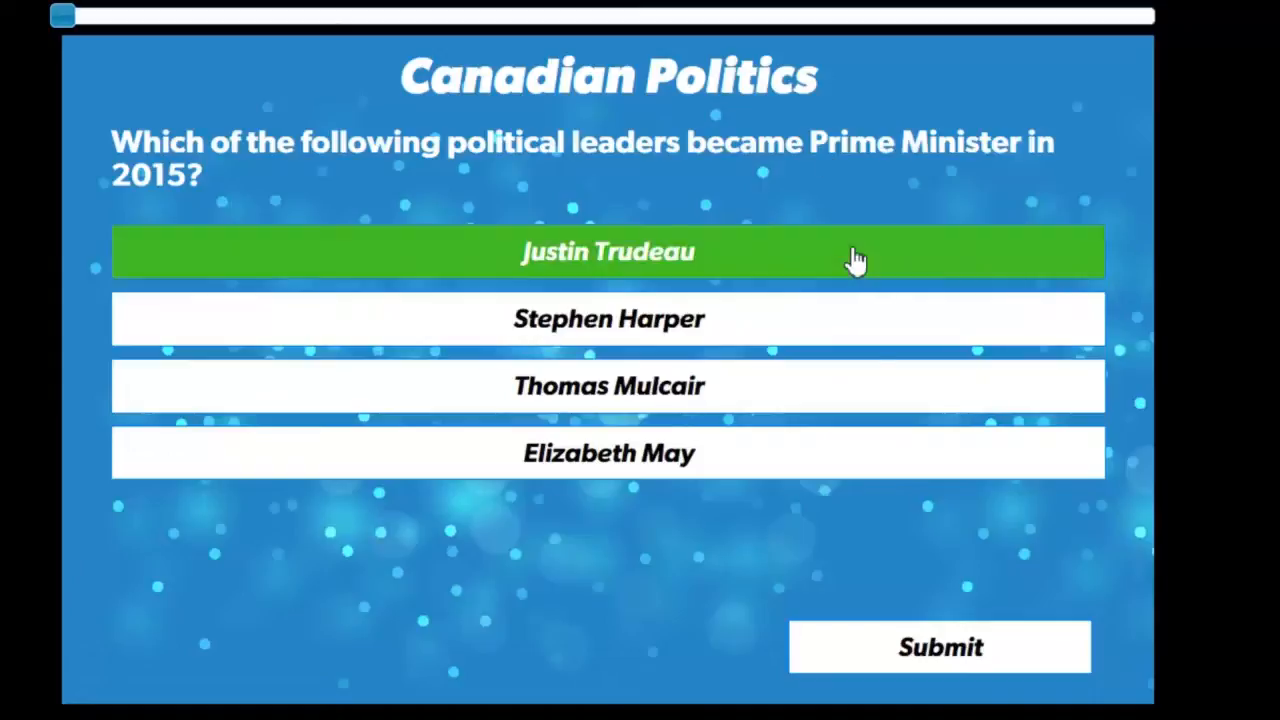
{"action": "left_click", "coordinate": [935, 648]}
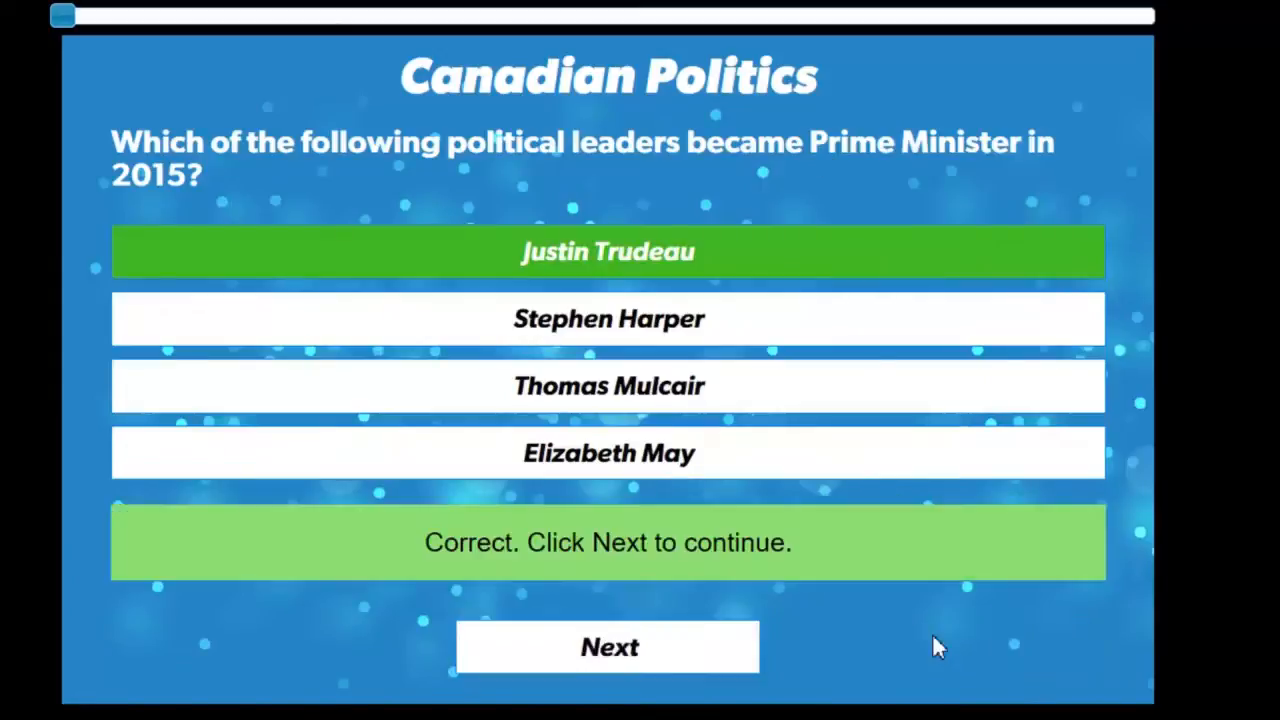
{"action": "left_click", "coordinate": [630, 668]}
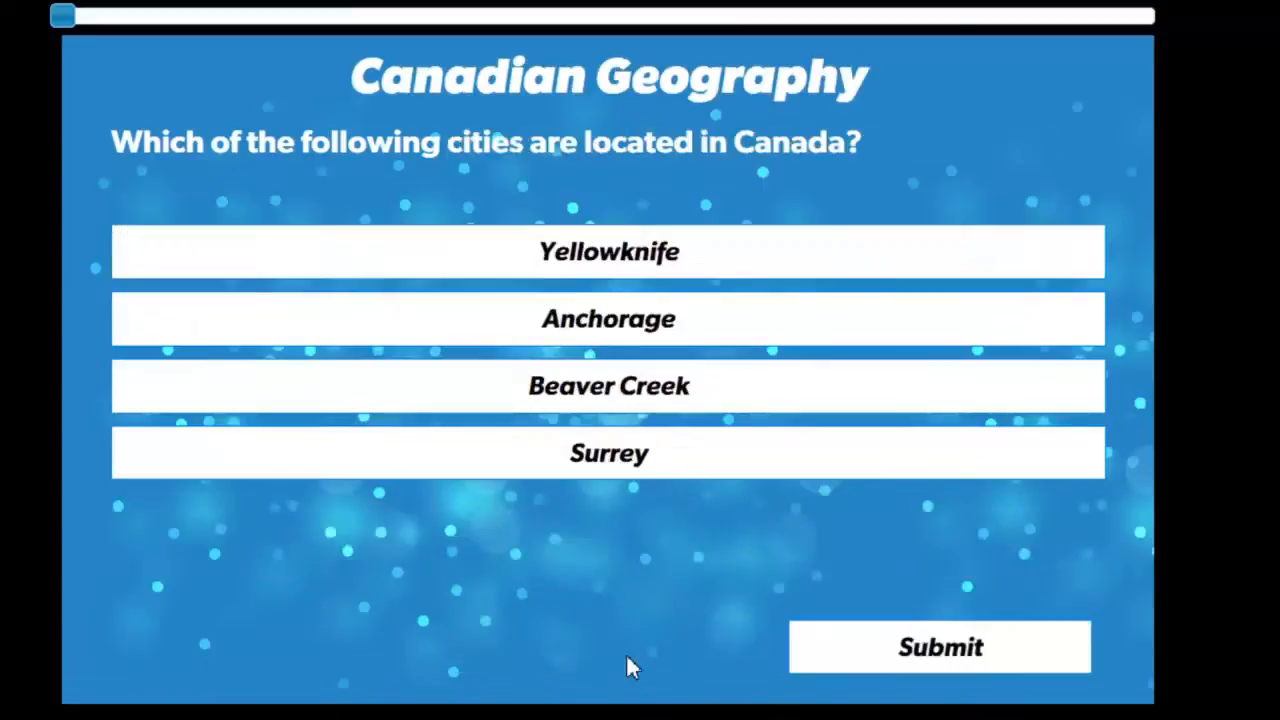
- Submit Yellowknife, Beaver Creek and Surrey as the Canadian Geography answer and continue to the Quiz Results slide
{"action": "left_click", "coordinate": [766, 269]}
{"action": "left_click", "coordinate": [765, 386]}
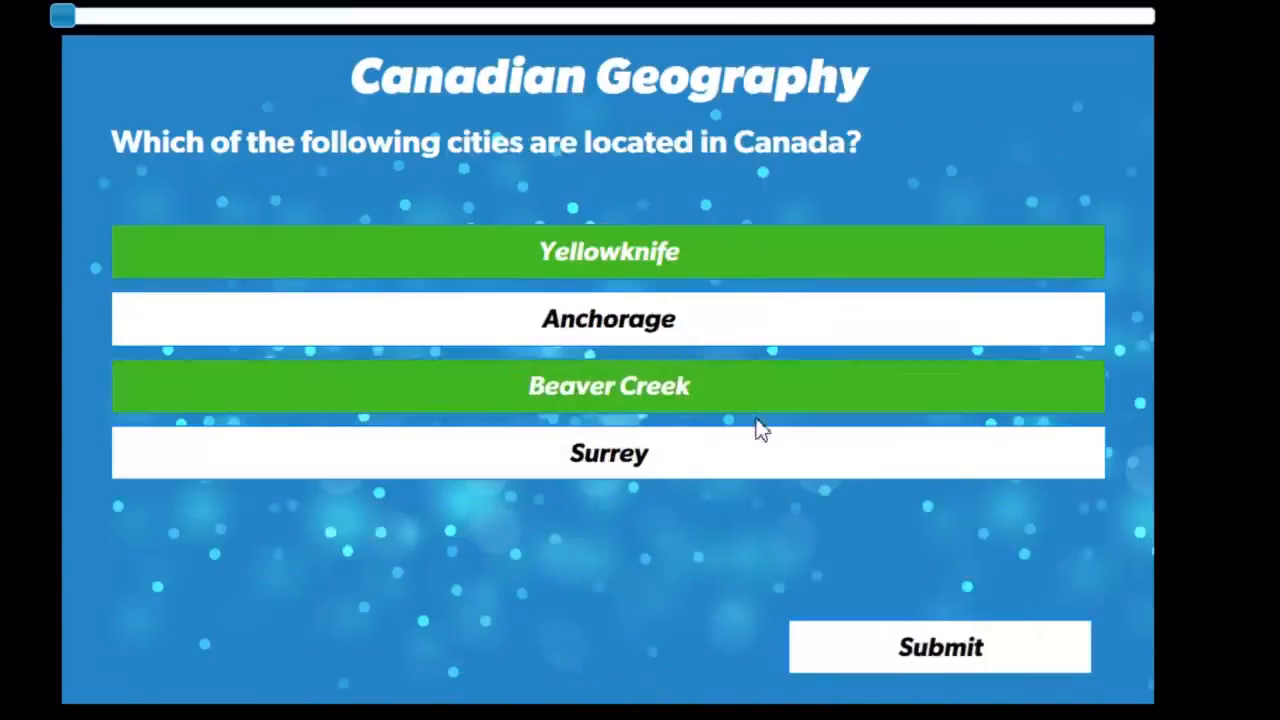
{"action": "left_click", "coordinate": [760, 460]}
{"action": "left_click", "coordinate": [1012, 658]}
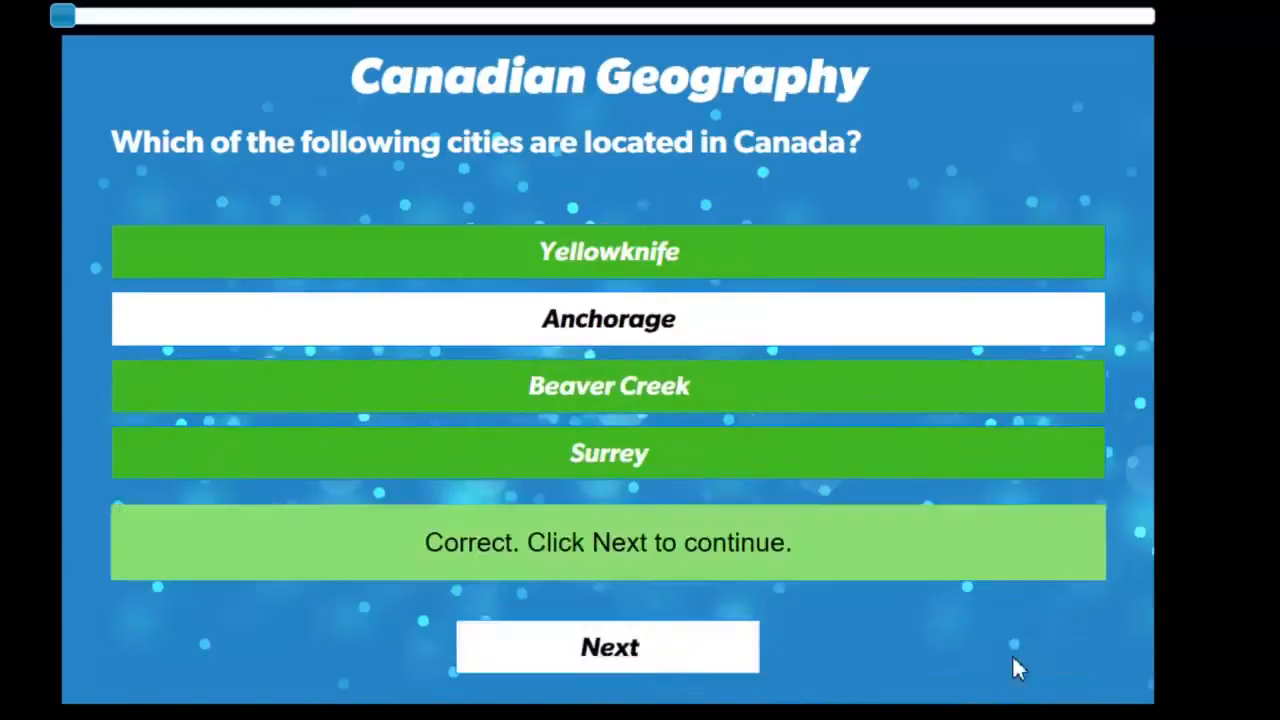
{"action": "left_click", "coordinate": [671, 651]}
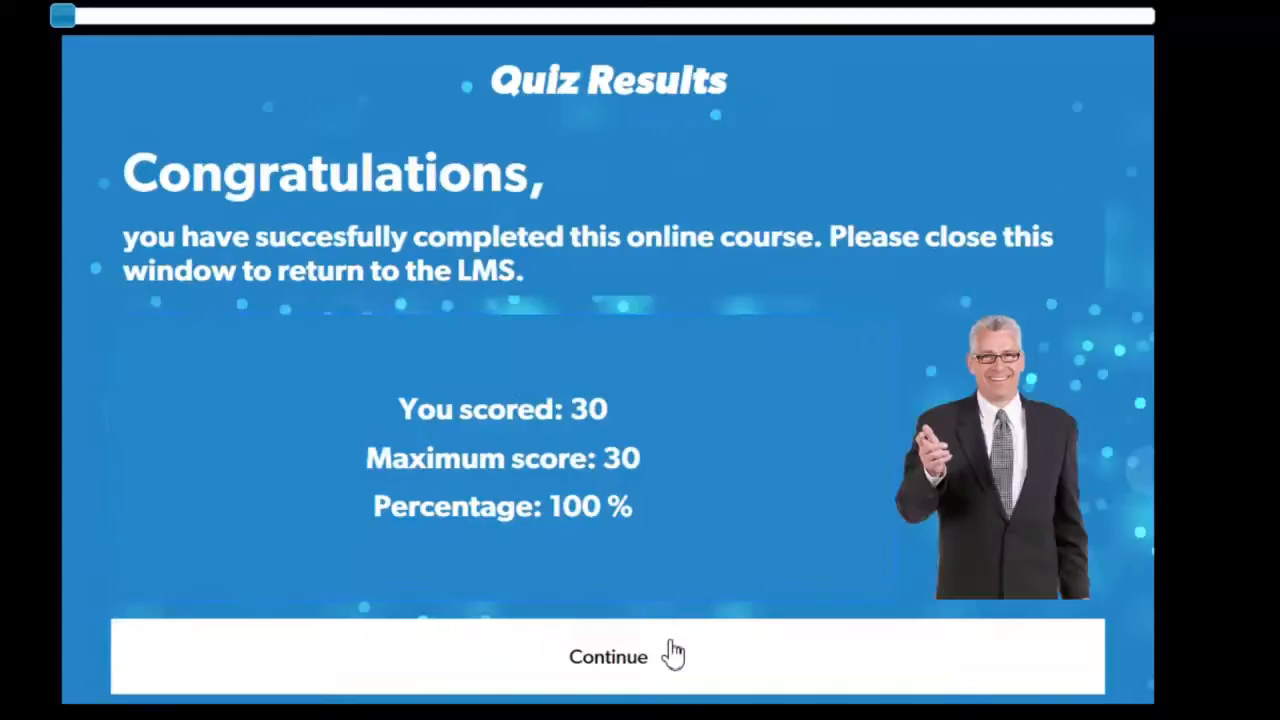